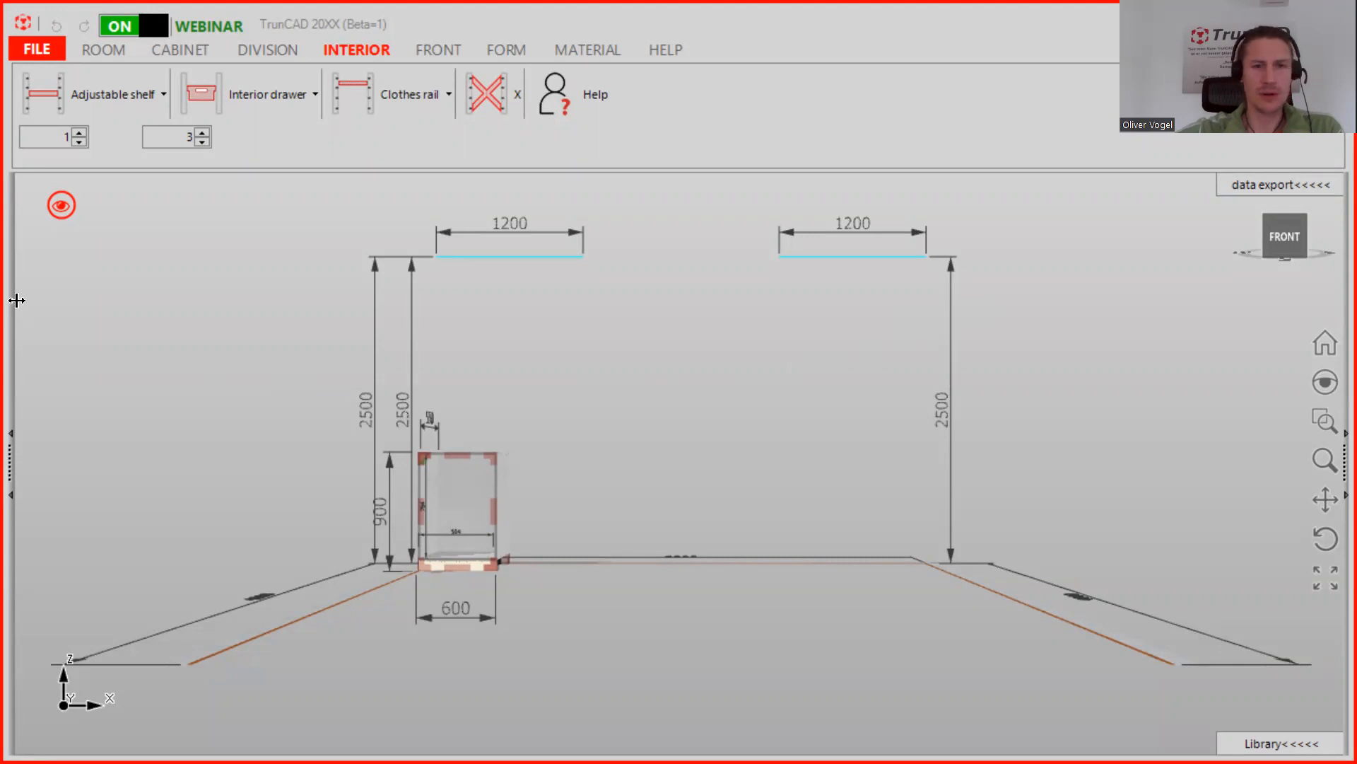
middle_click_drag(525, 466, 724, 416)
scroll(504, 502, "up", 4)
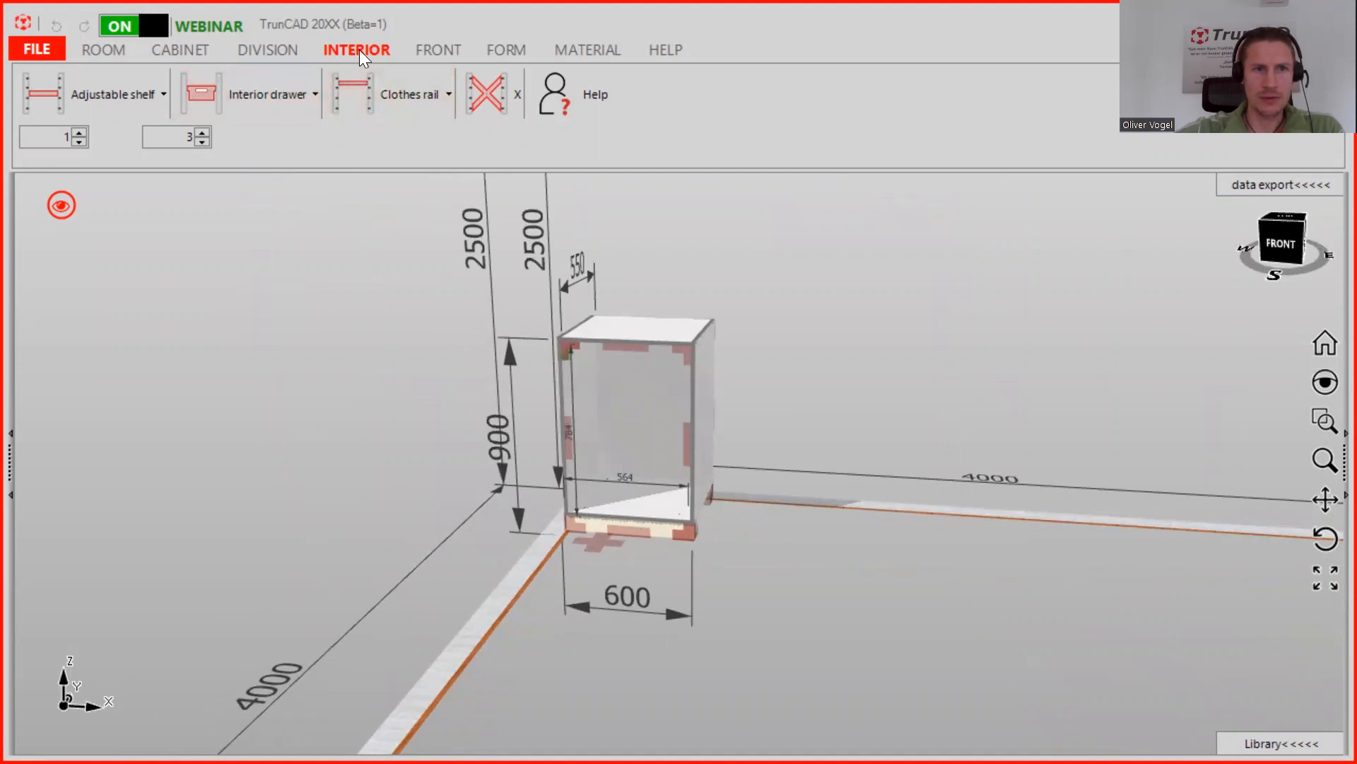
left_click(424, 49)
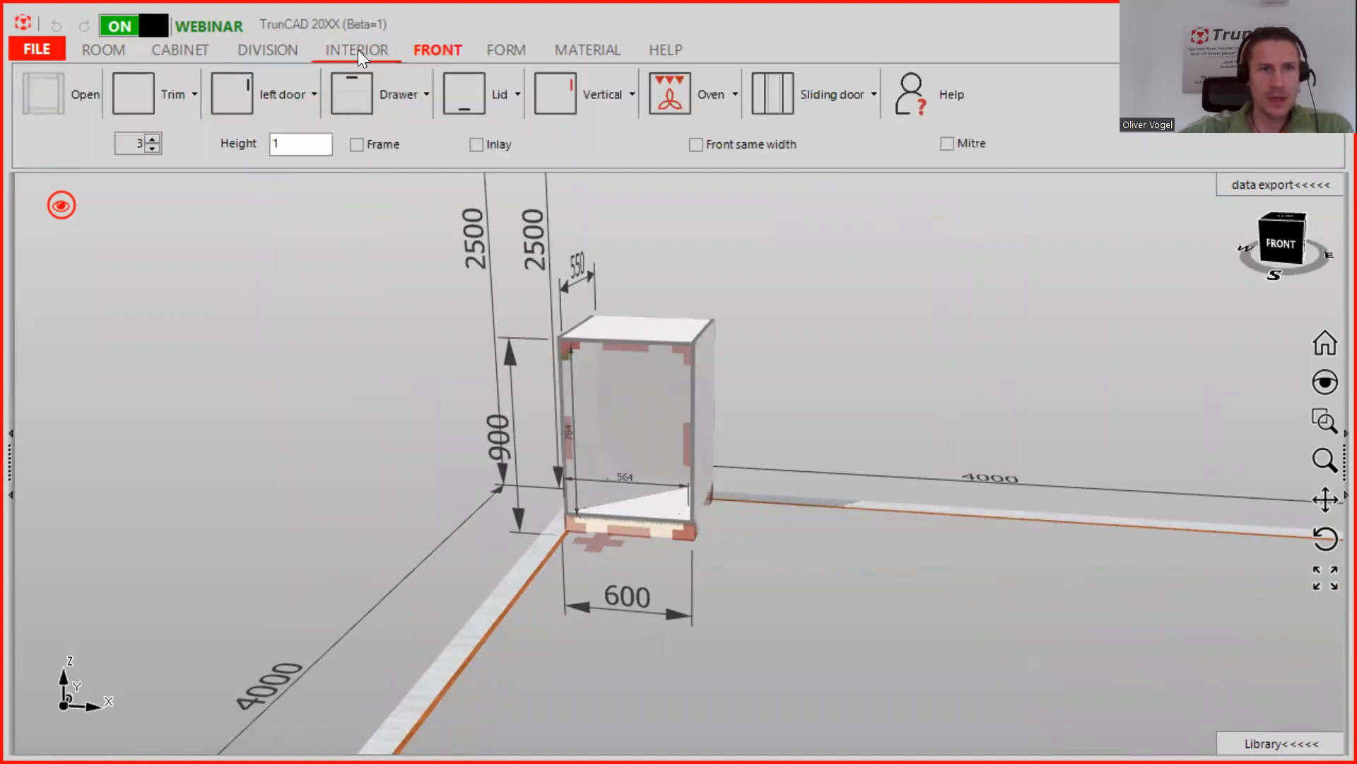
left_click(283, 49)
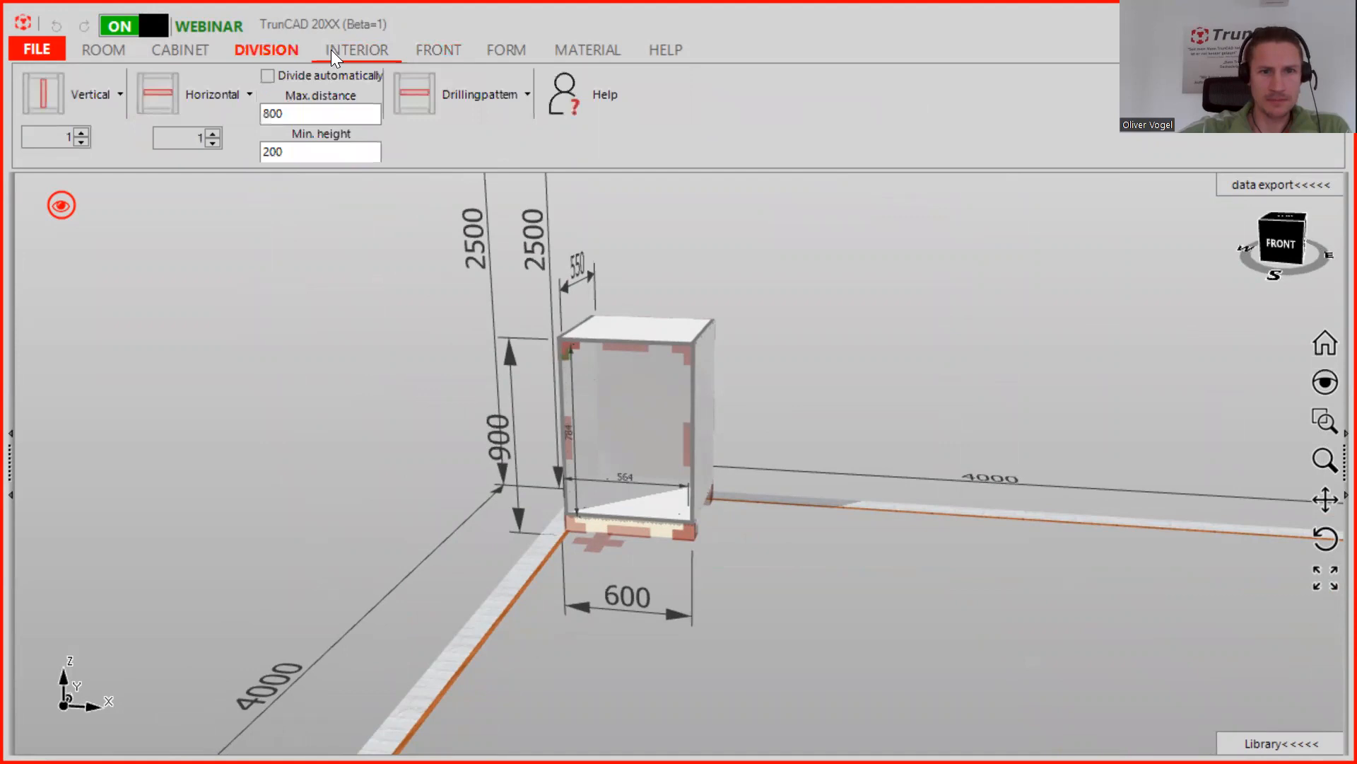
left_click(355, 49)
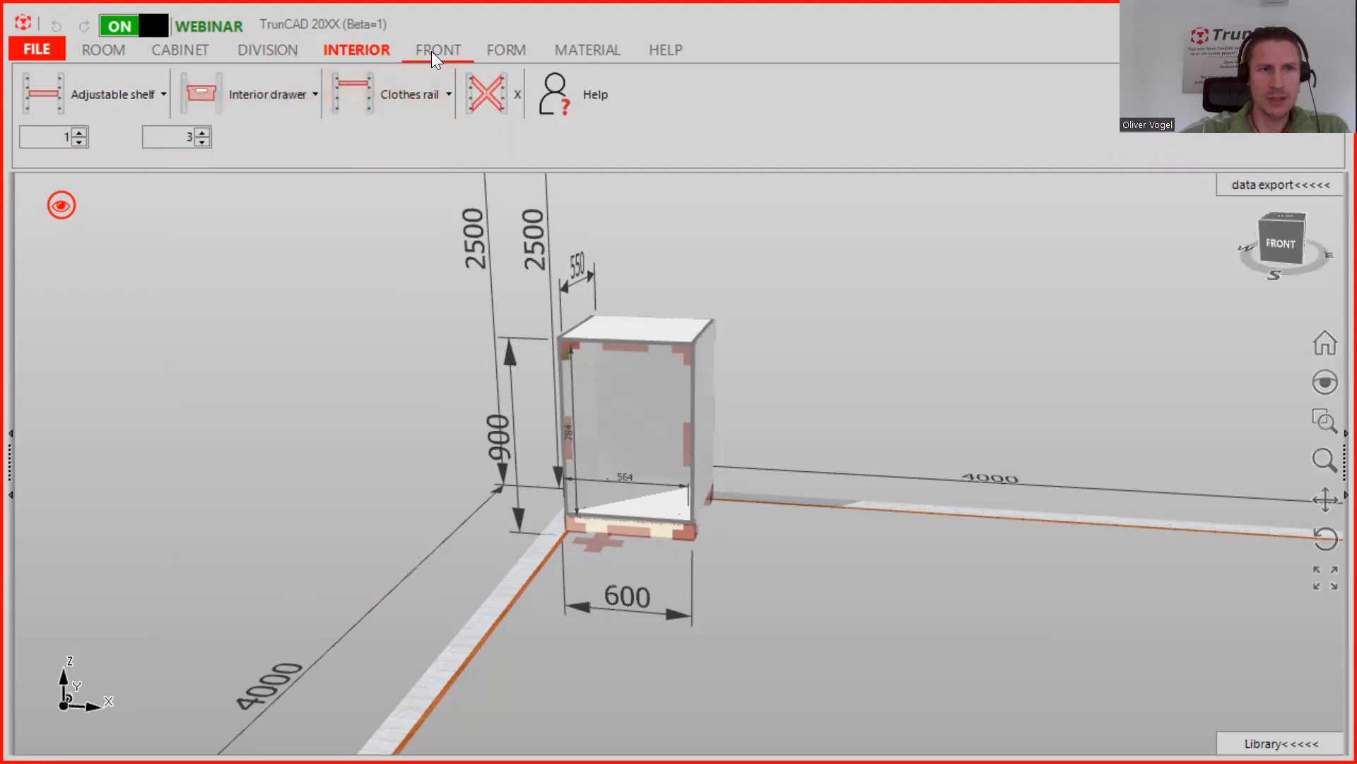
left_click(433, 51)
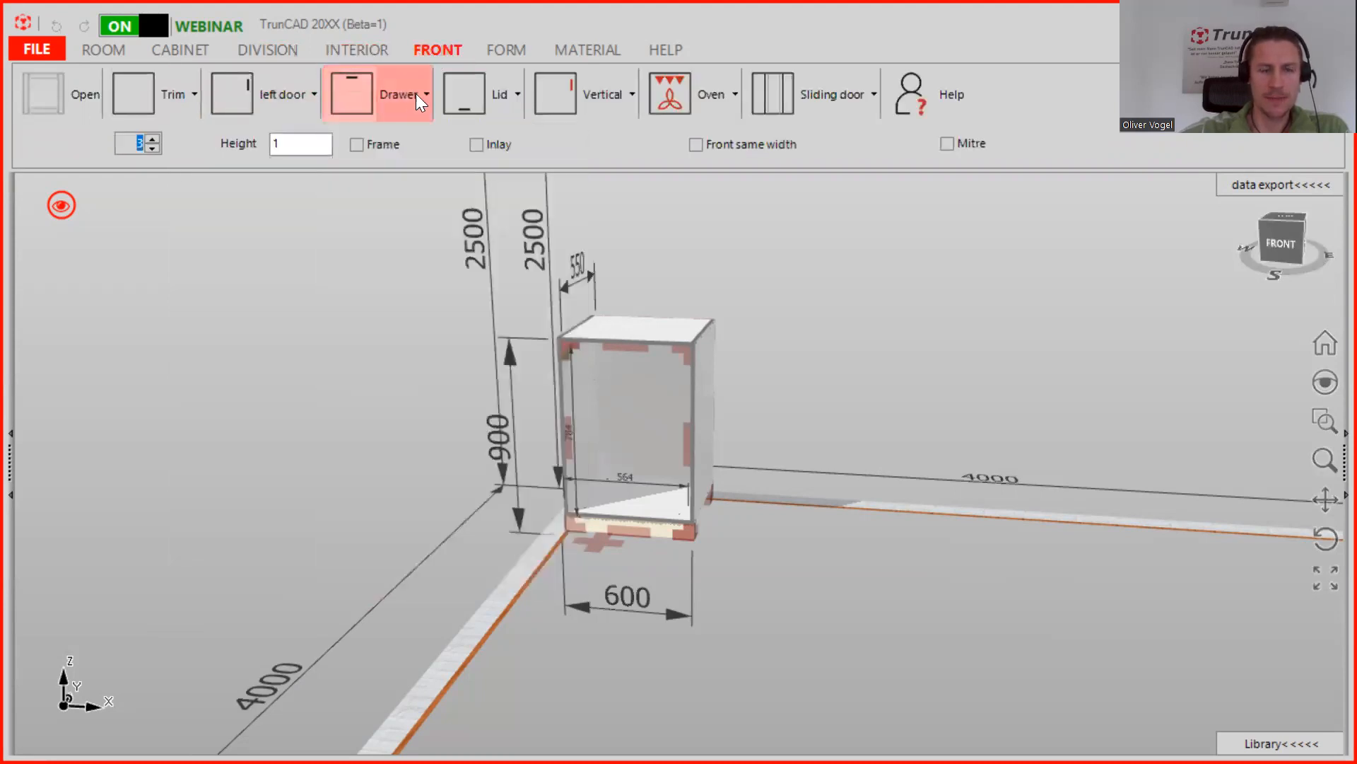
Set the cabinet's width to 1800 mm.
middle_click_drag(794, 440, 828, 413)
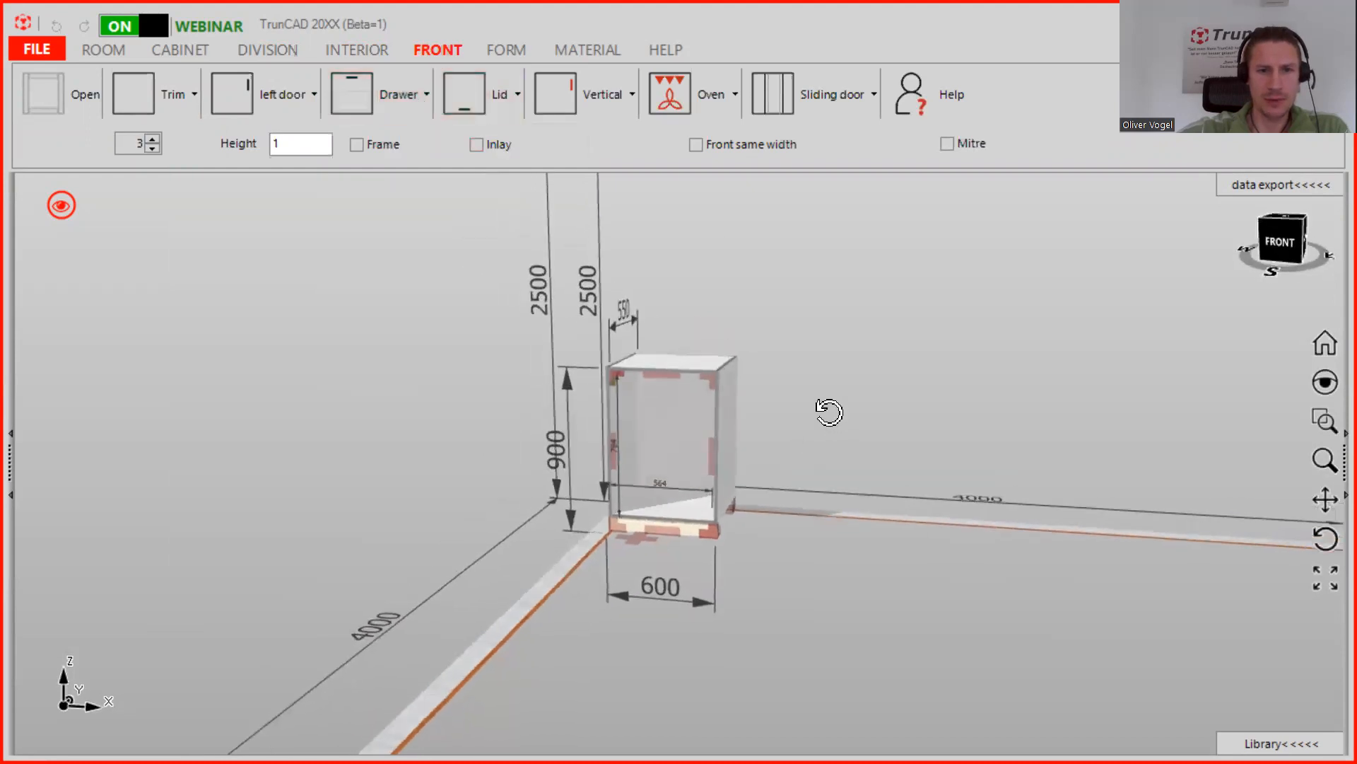
left_click(702, 599)
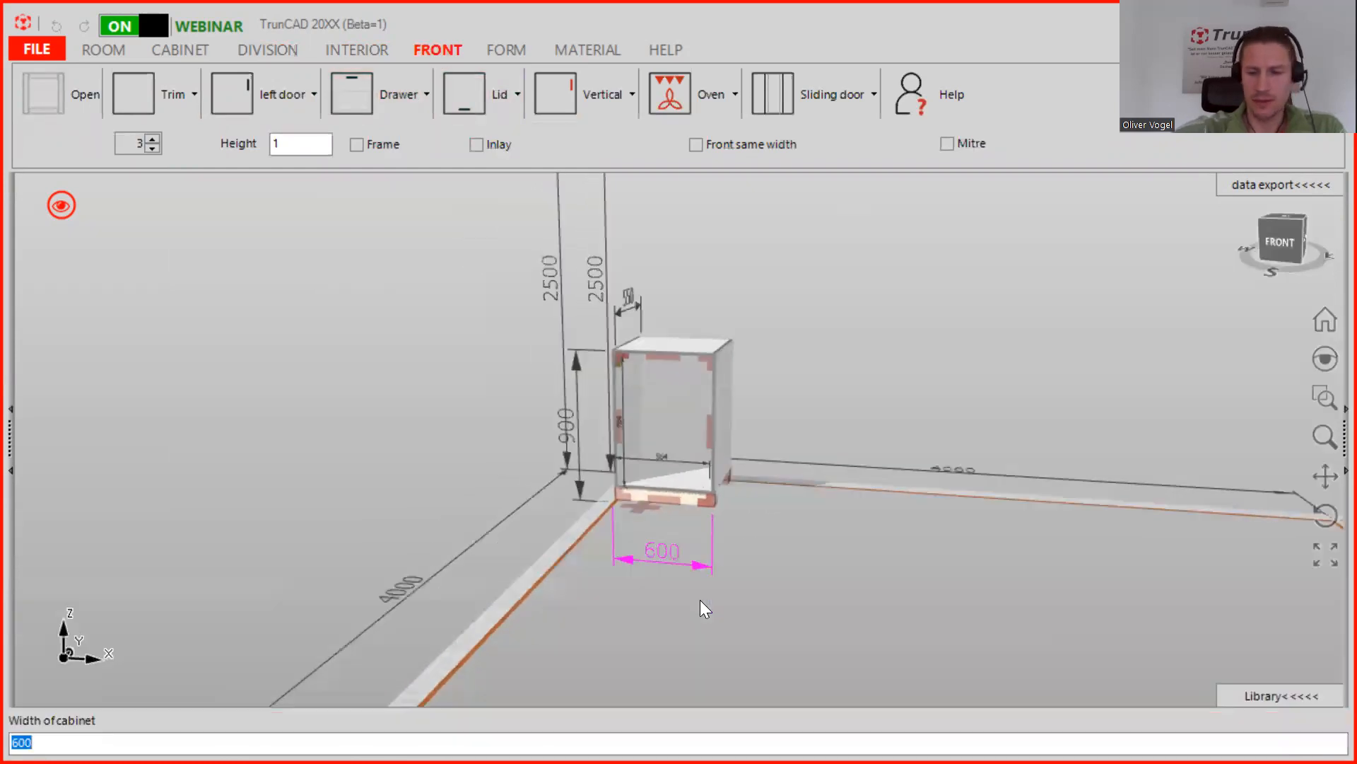
type("1800")
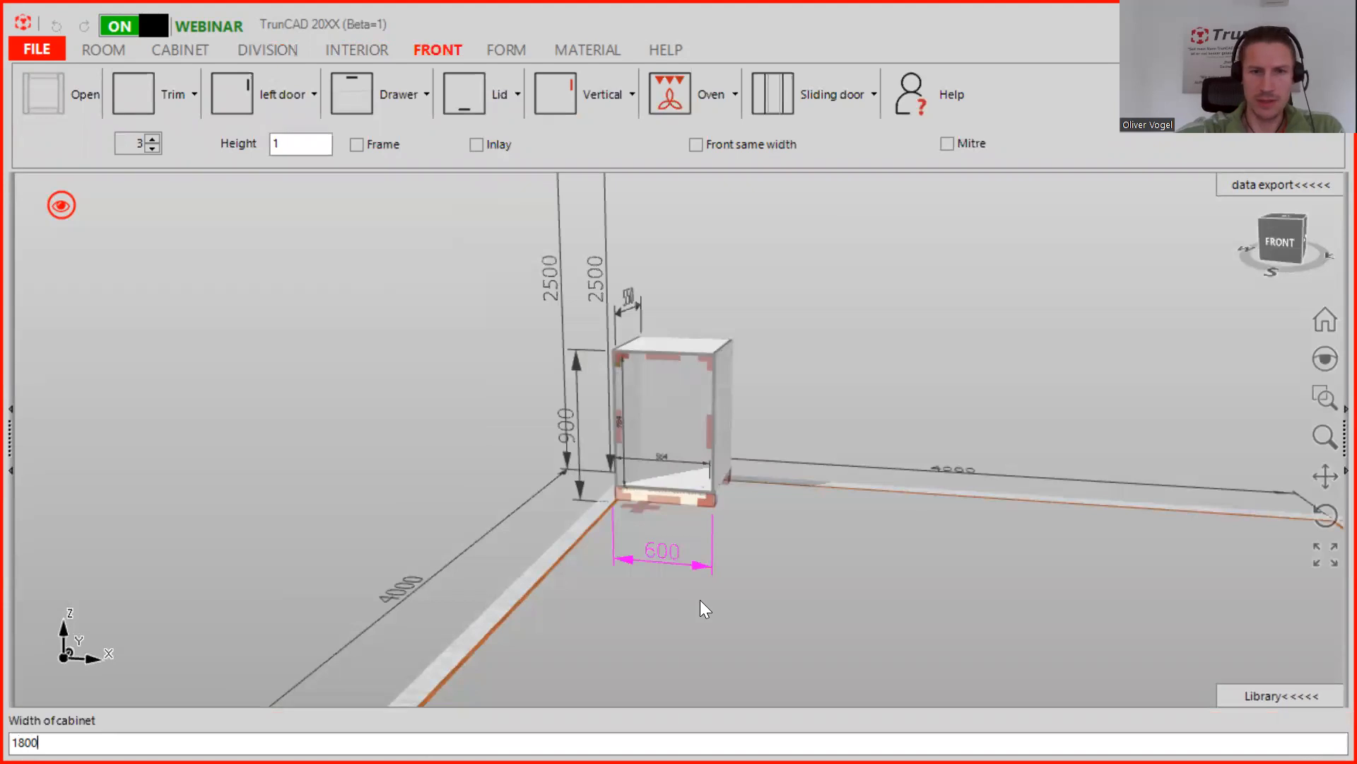
key("Return")
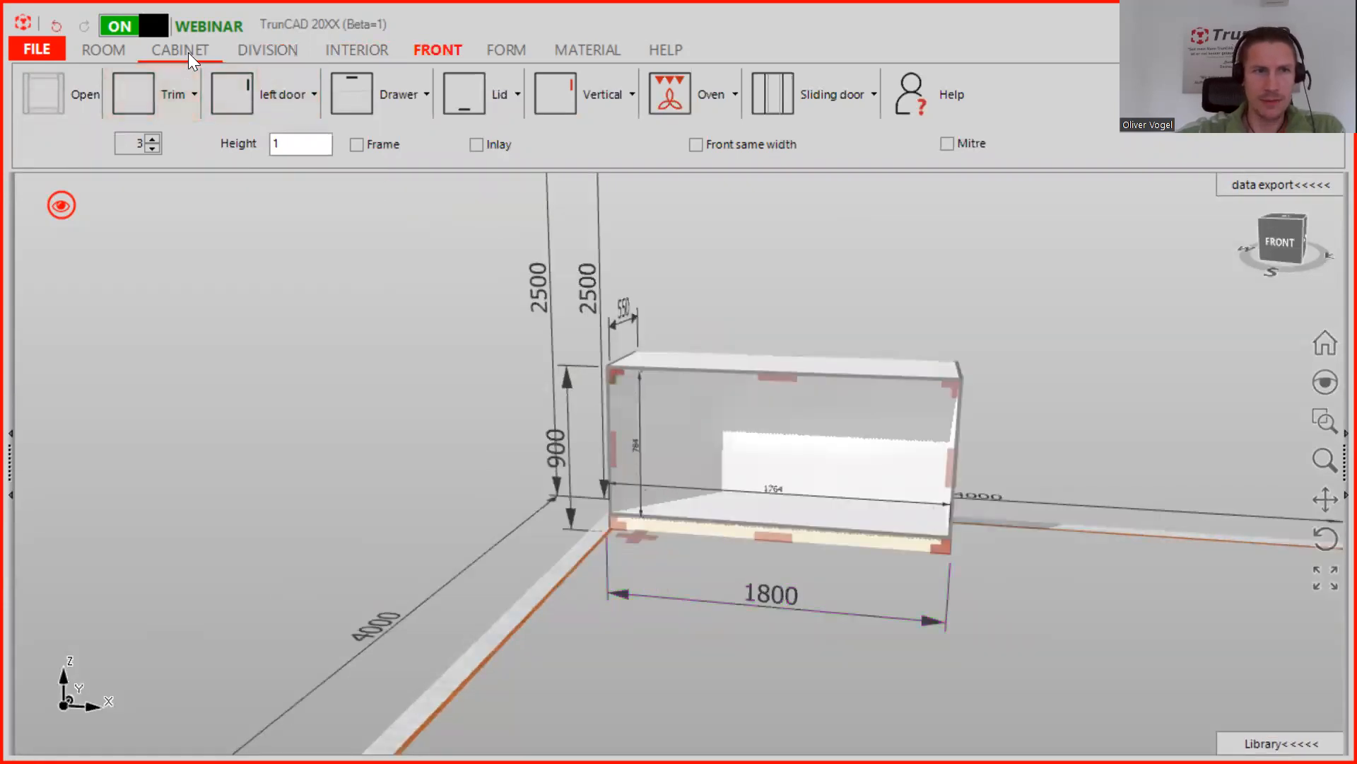
Divide the cabinet interior into equal compartments with 2 vertical partitions.
left_click(249, 51)
left_click(83, 132)
left_click(46, 92)
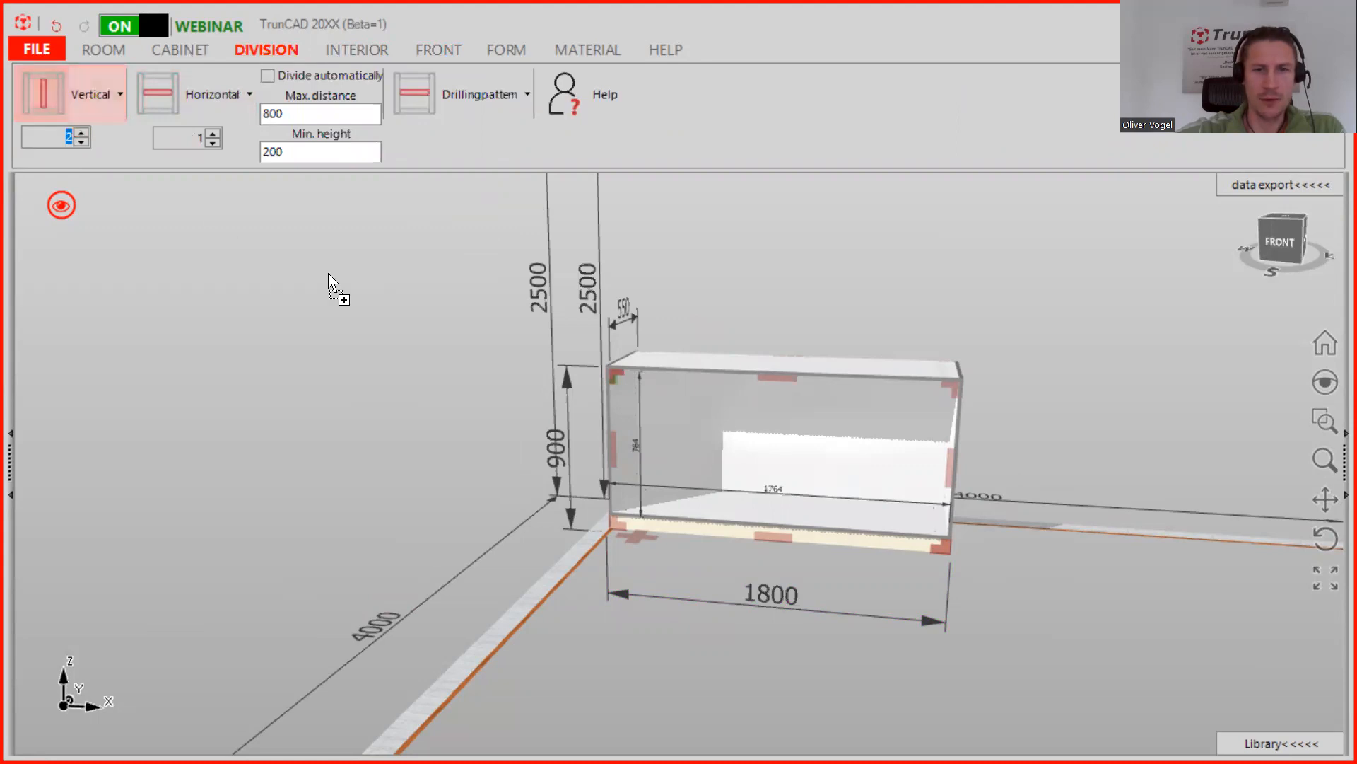
left_click(790, 434)
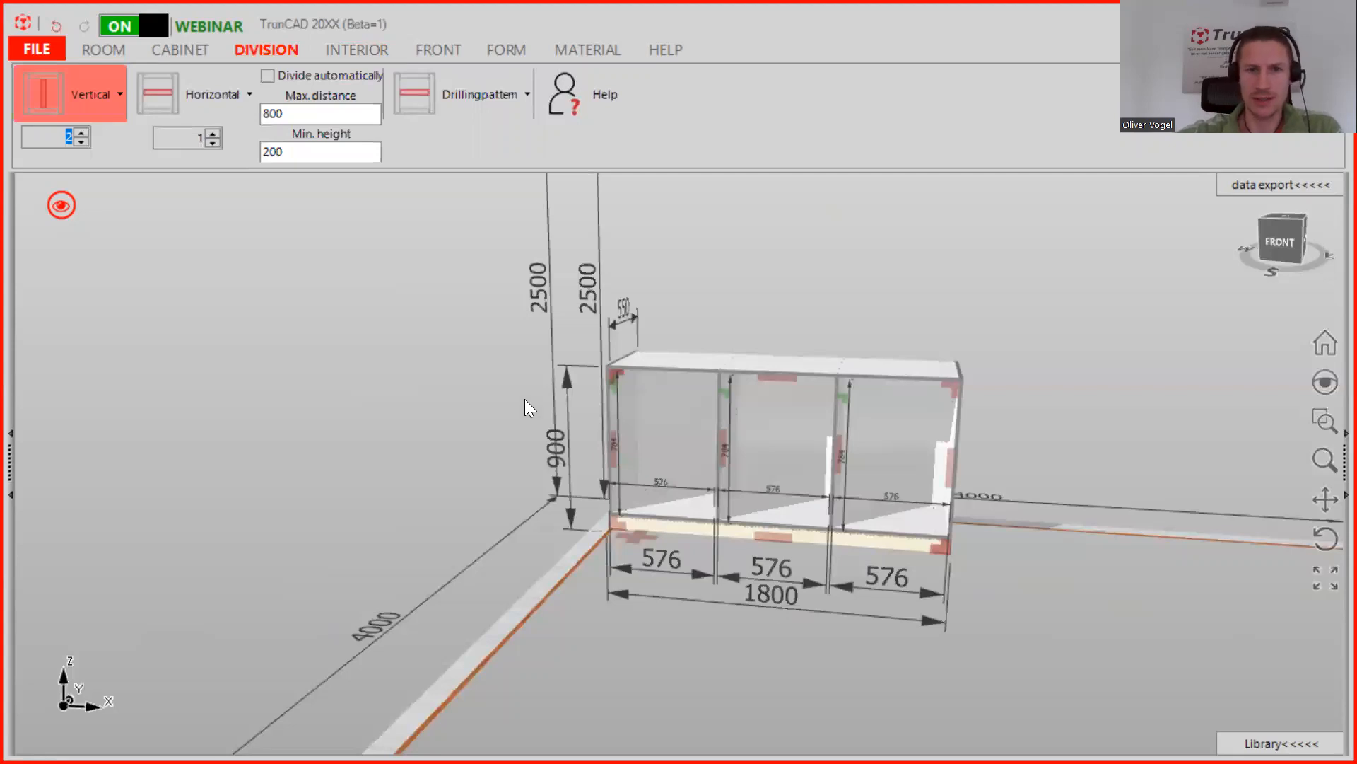
Set the number of interior drawers to 1 and the drawer height to 200 mm.
middle_click_drag(860, 458, 844, 470)
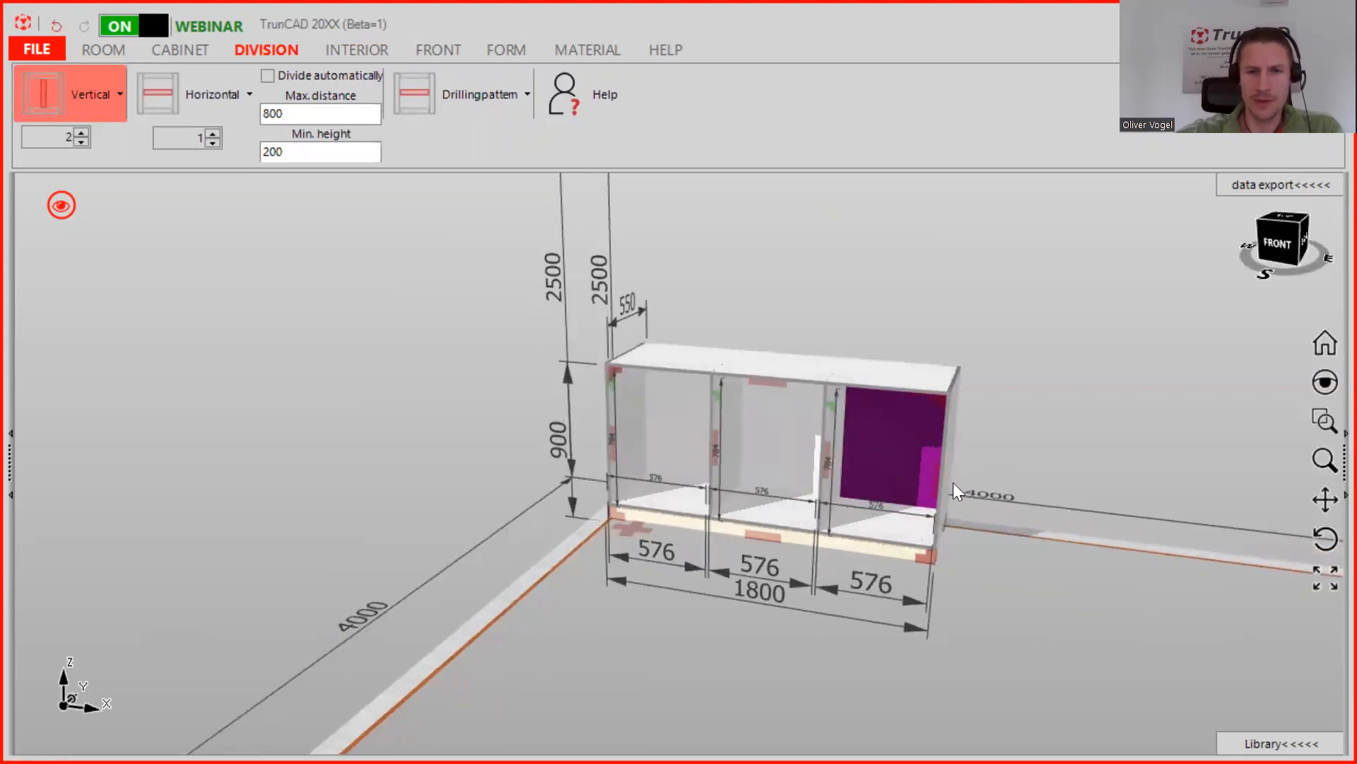
scroll(989, 454, "up", 2)
middle_click_drag(989, 453, 933, 400)
middle_click_drag(824, 319, 851, 309)
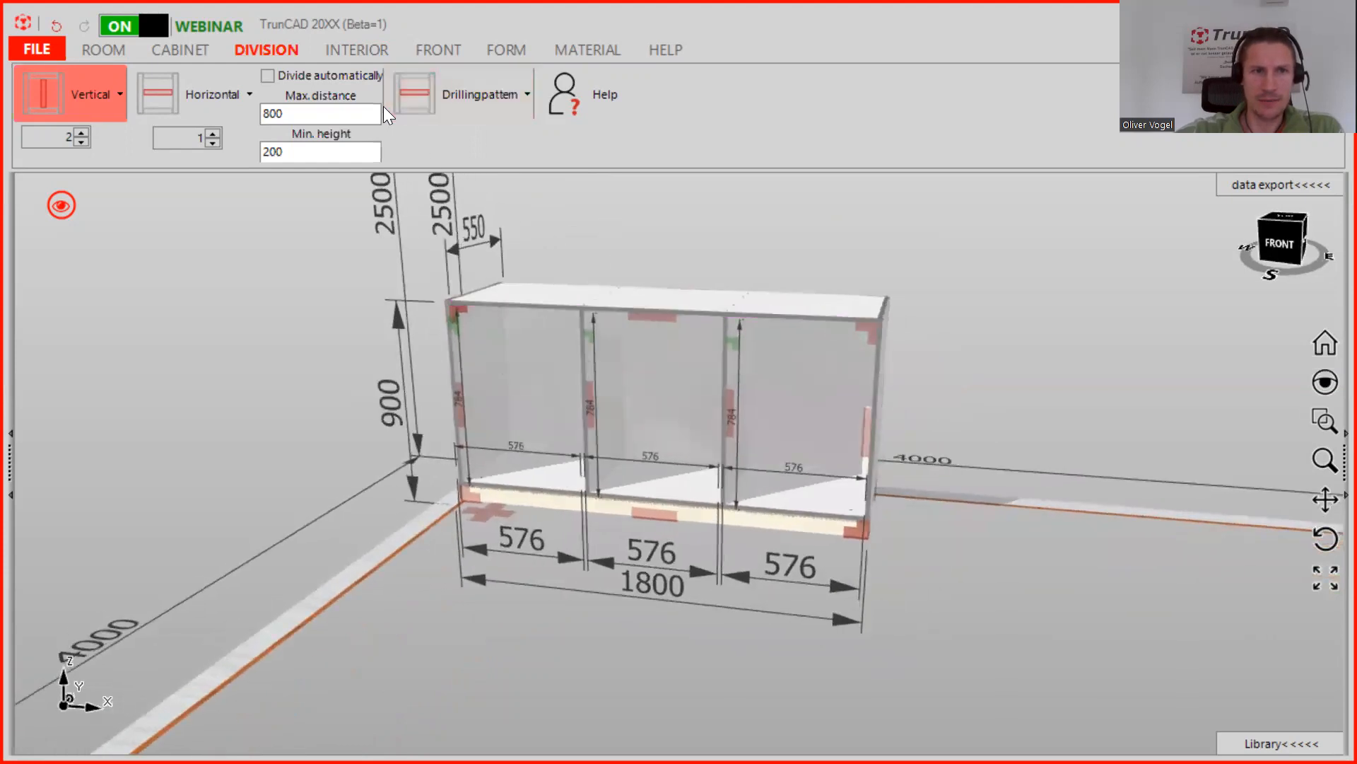
left_click(346, 56)
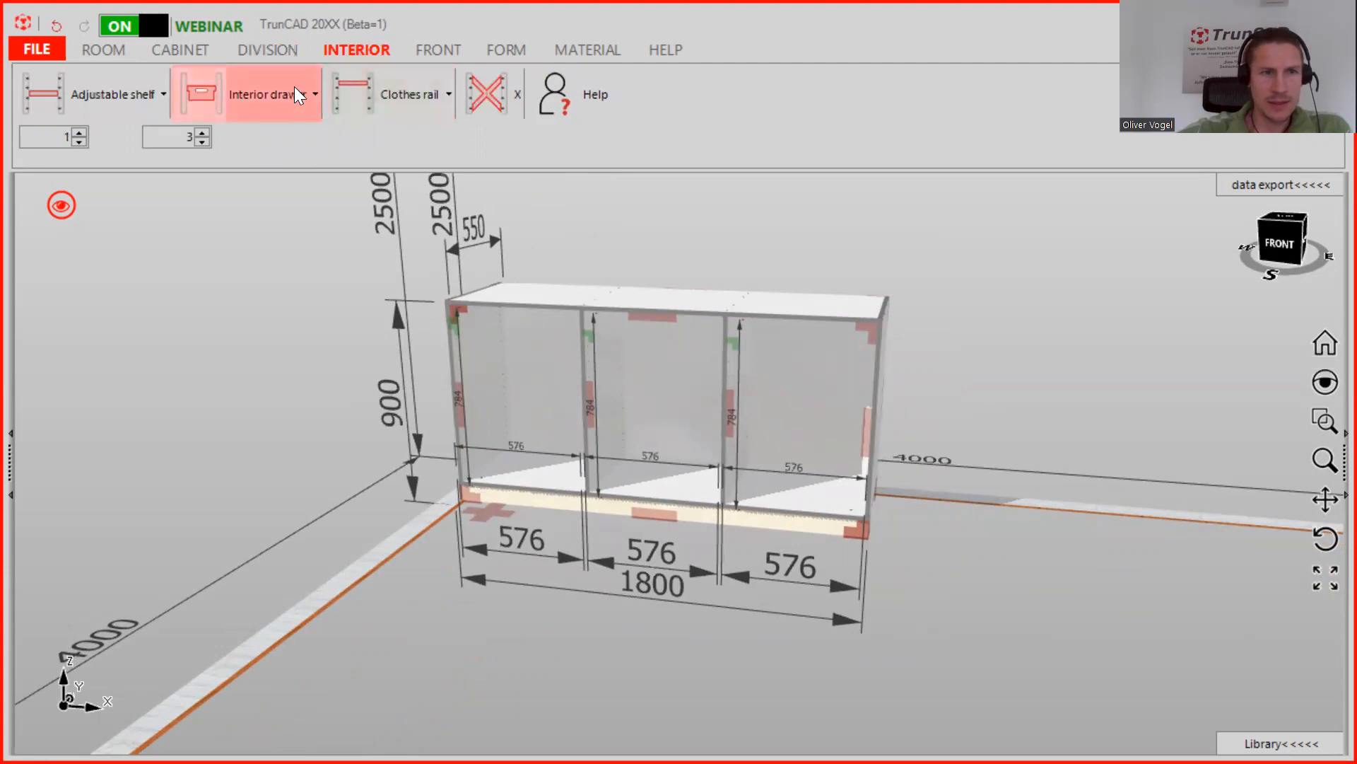
double_click(202, 142)
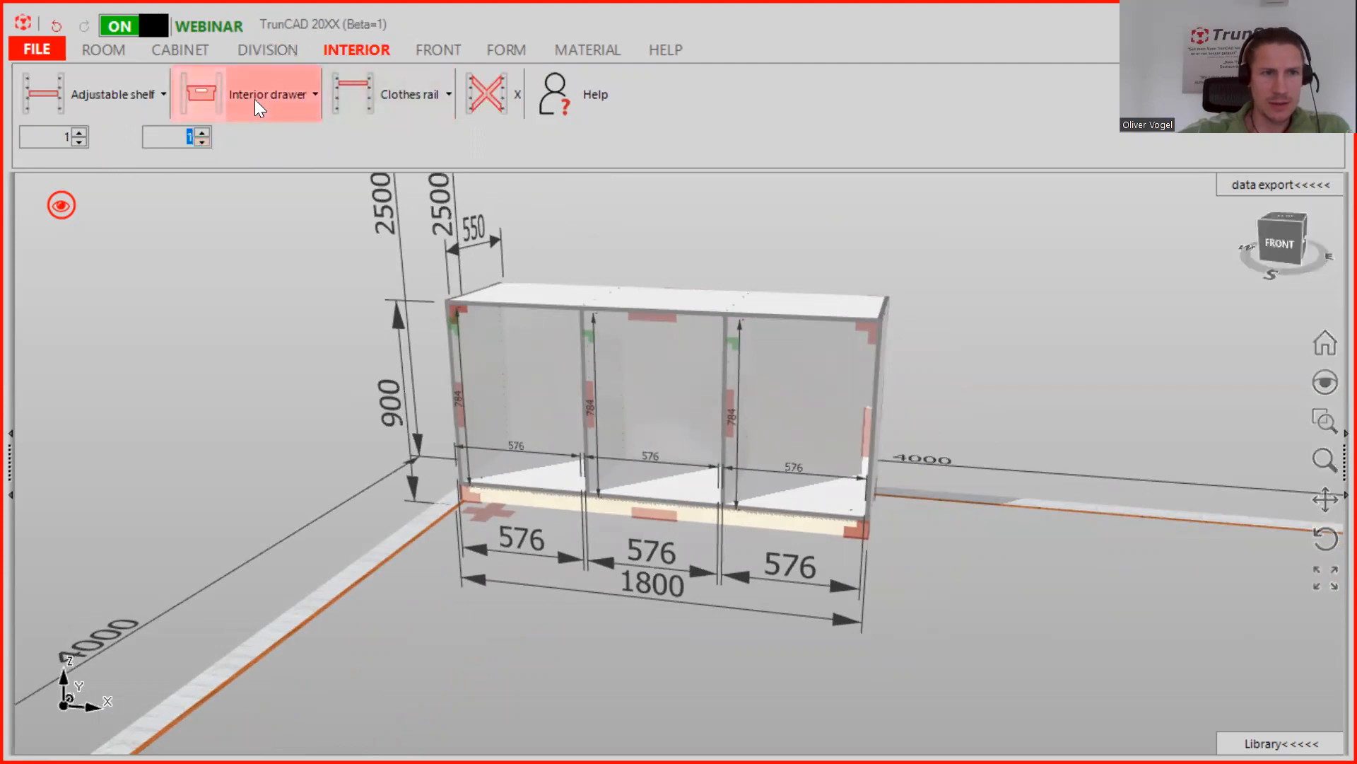
left_click(280, 99)
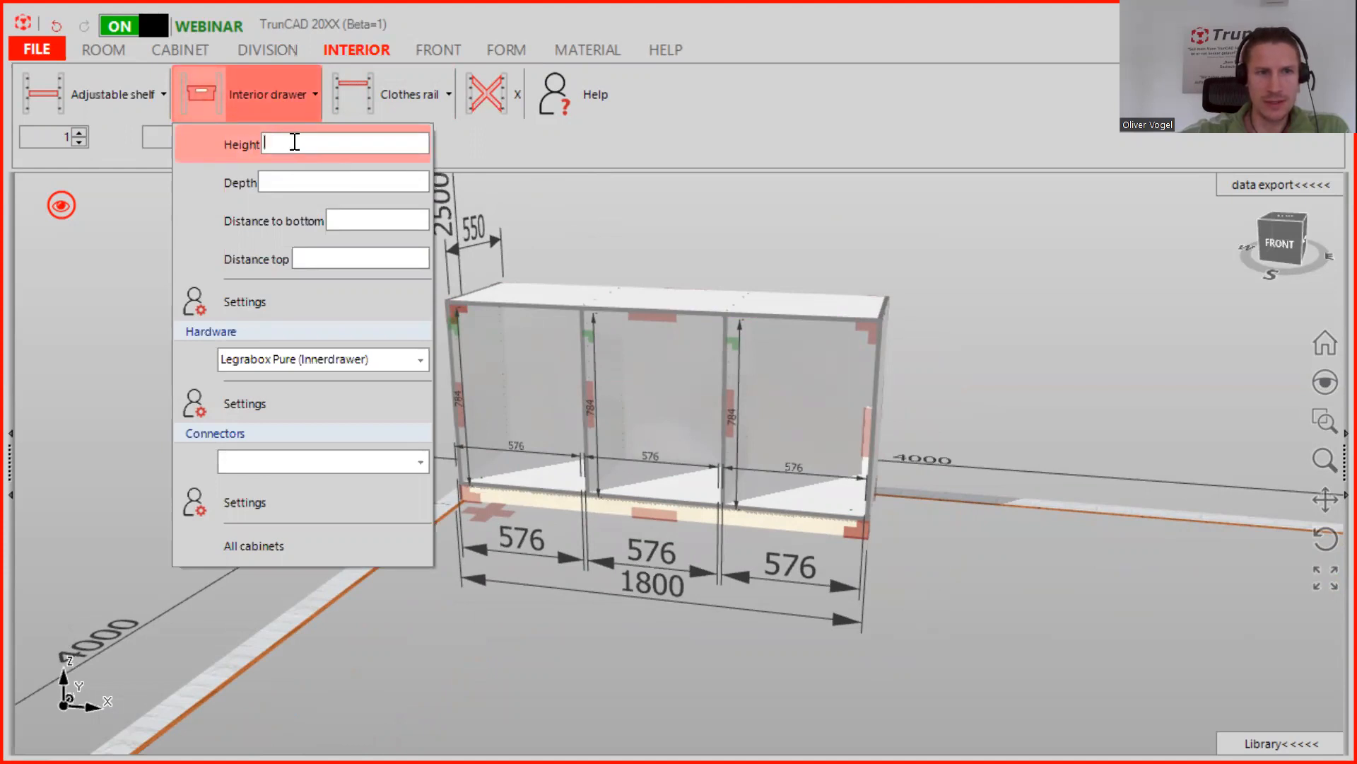
left_click(381, 140)
type("2")
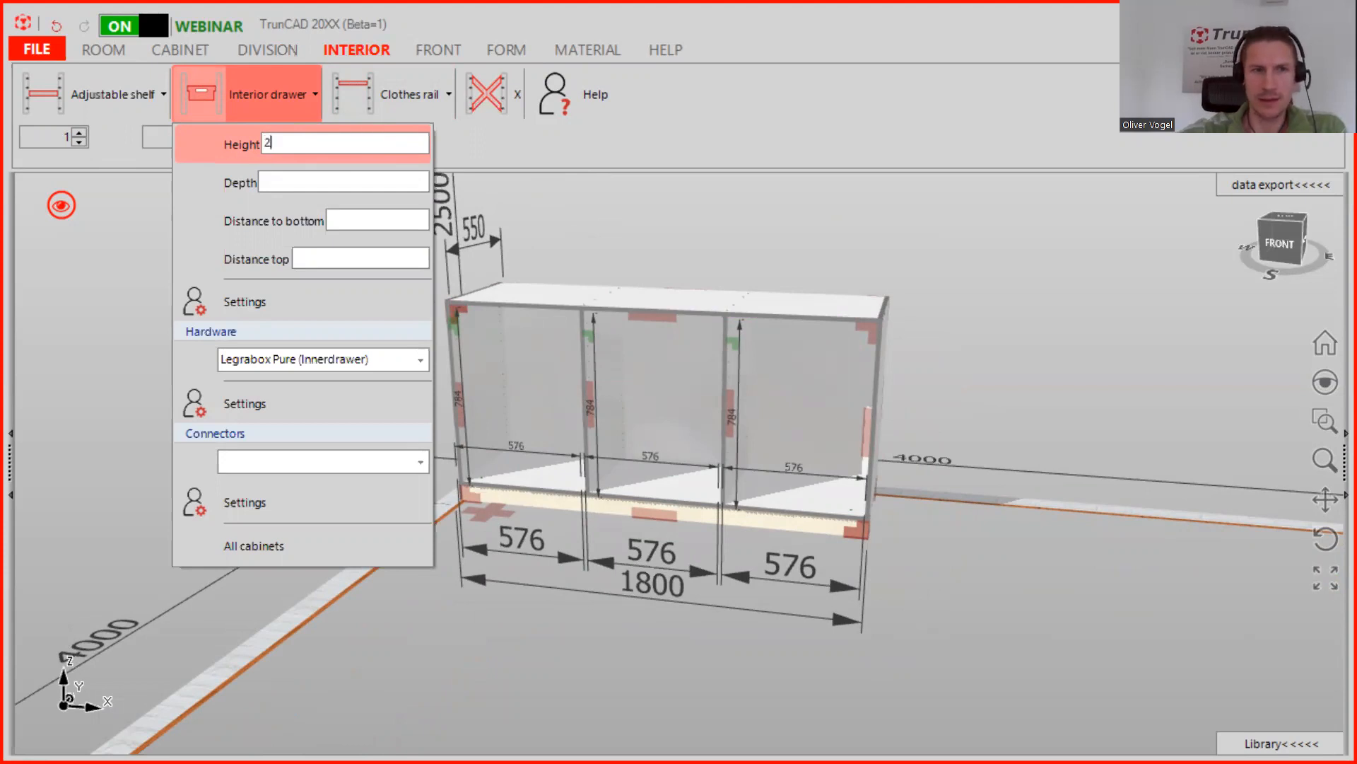
type("00")
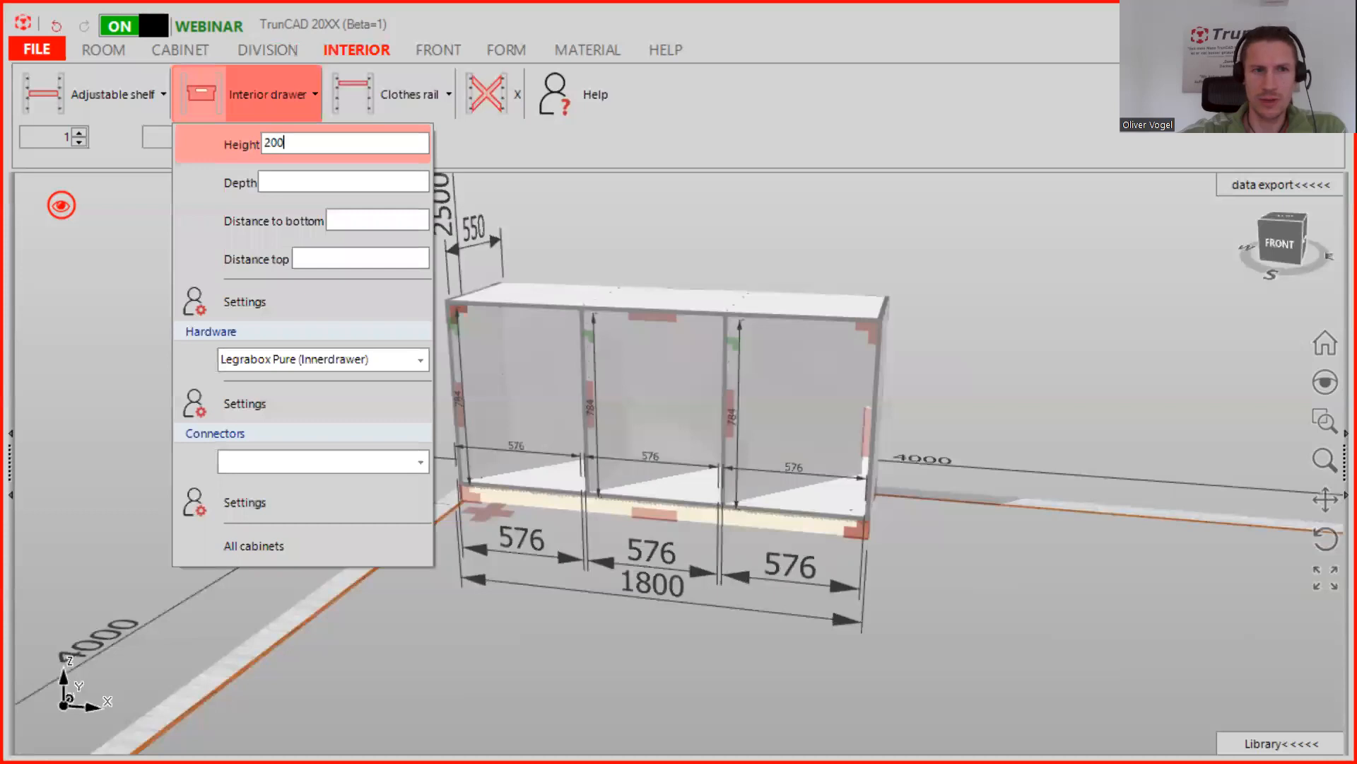
left_click(333, 181)
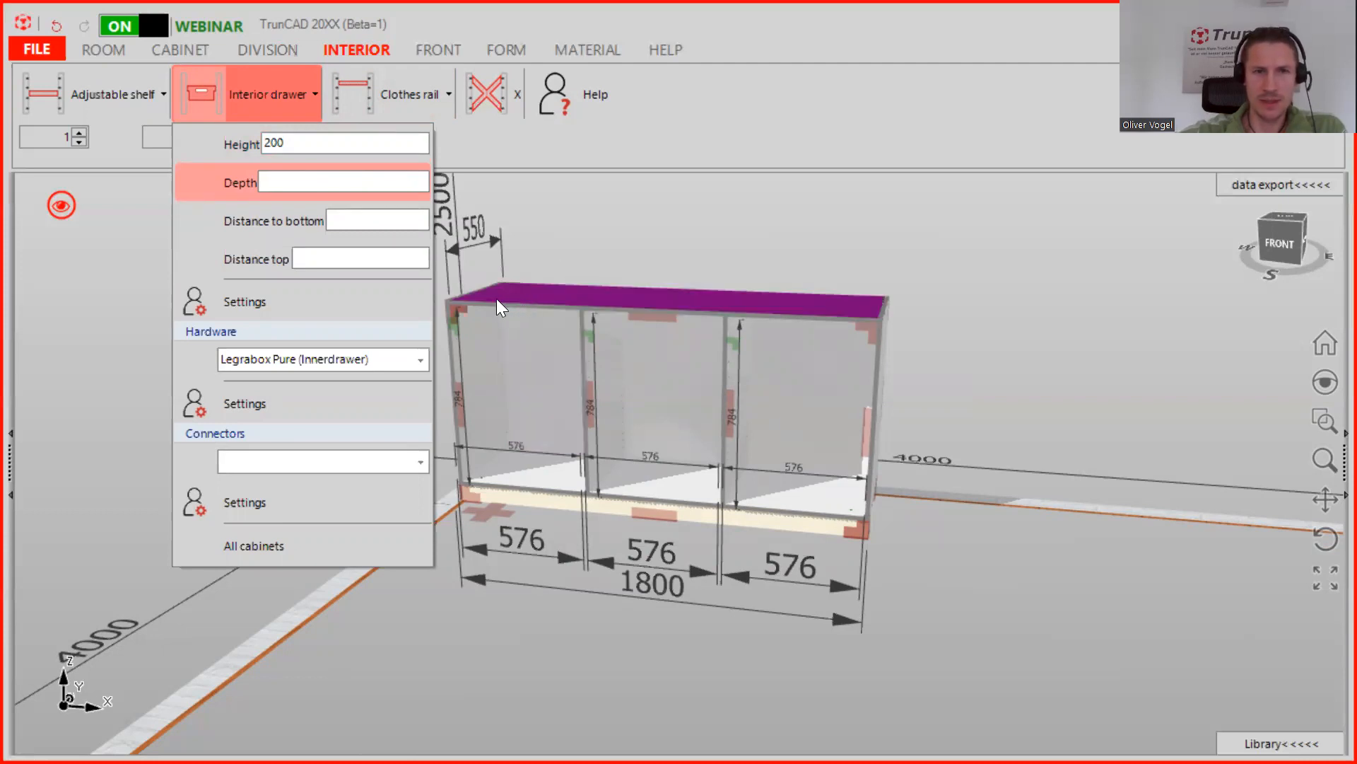
Set the interior drawer's distance to bottom to 20 mm and choose Movento_760_766_H (Innerdrawer) as its hardware.
middle_click_drag(553, 258, 546, 273)
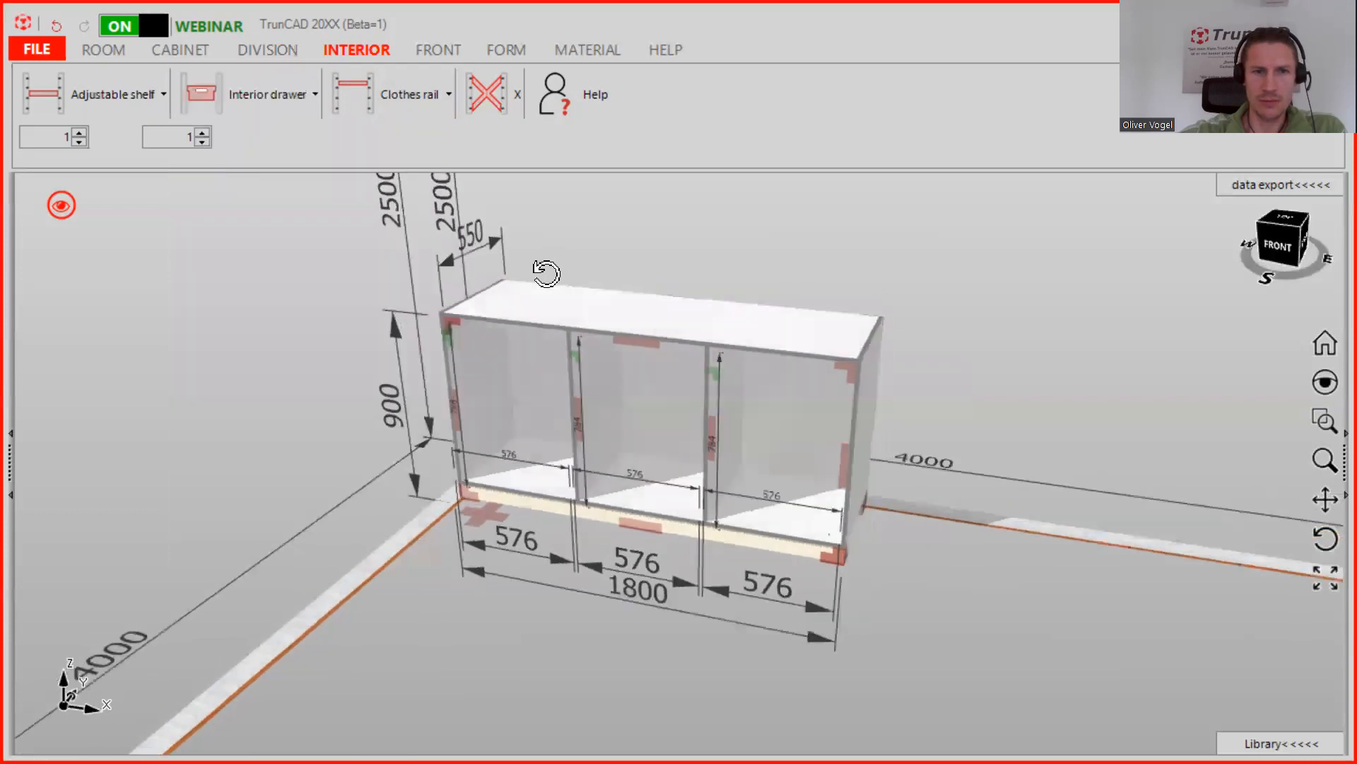
scroll(524, 350, "up", 2)
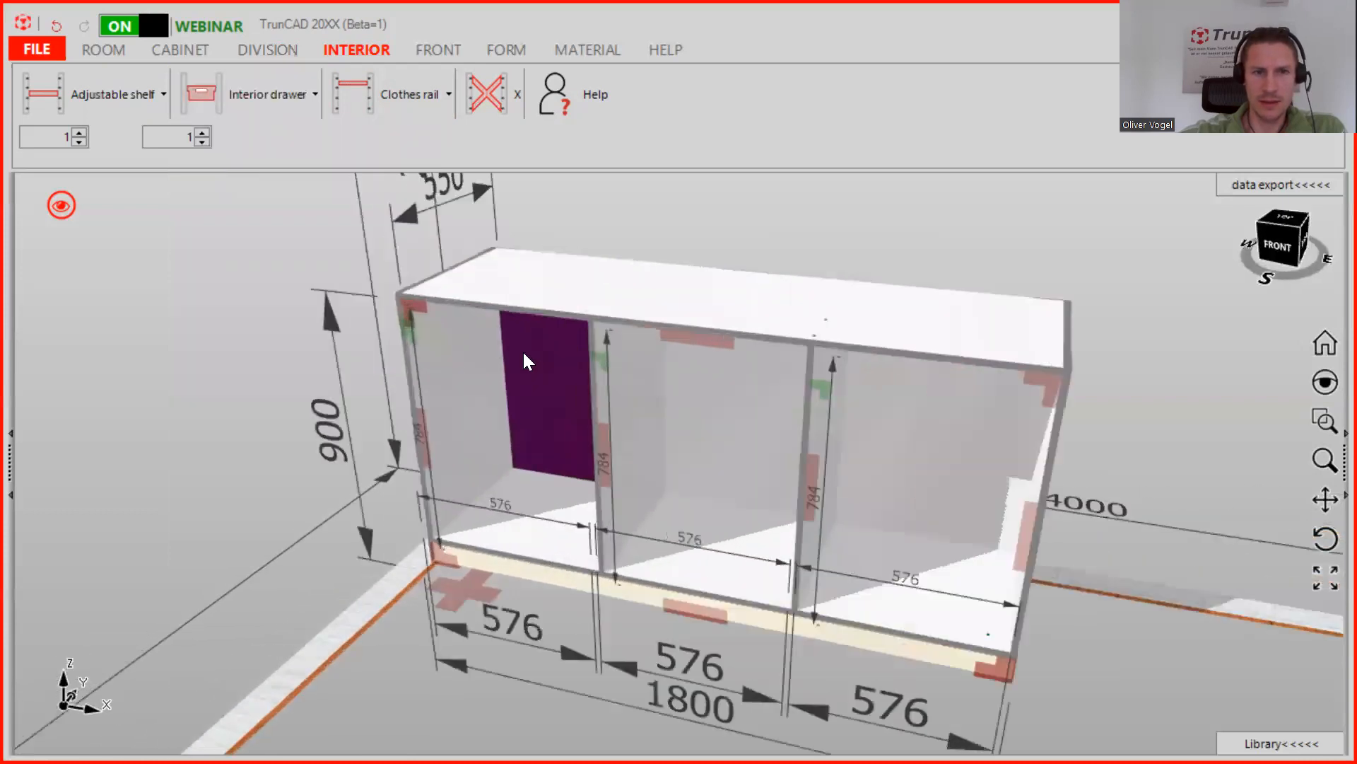
middle_click_drag(576, 364, 585, 357)
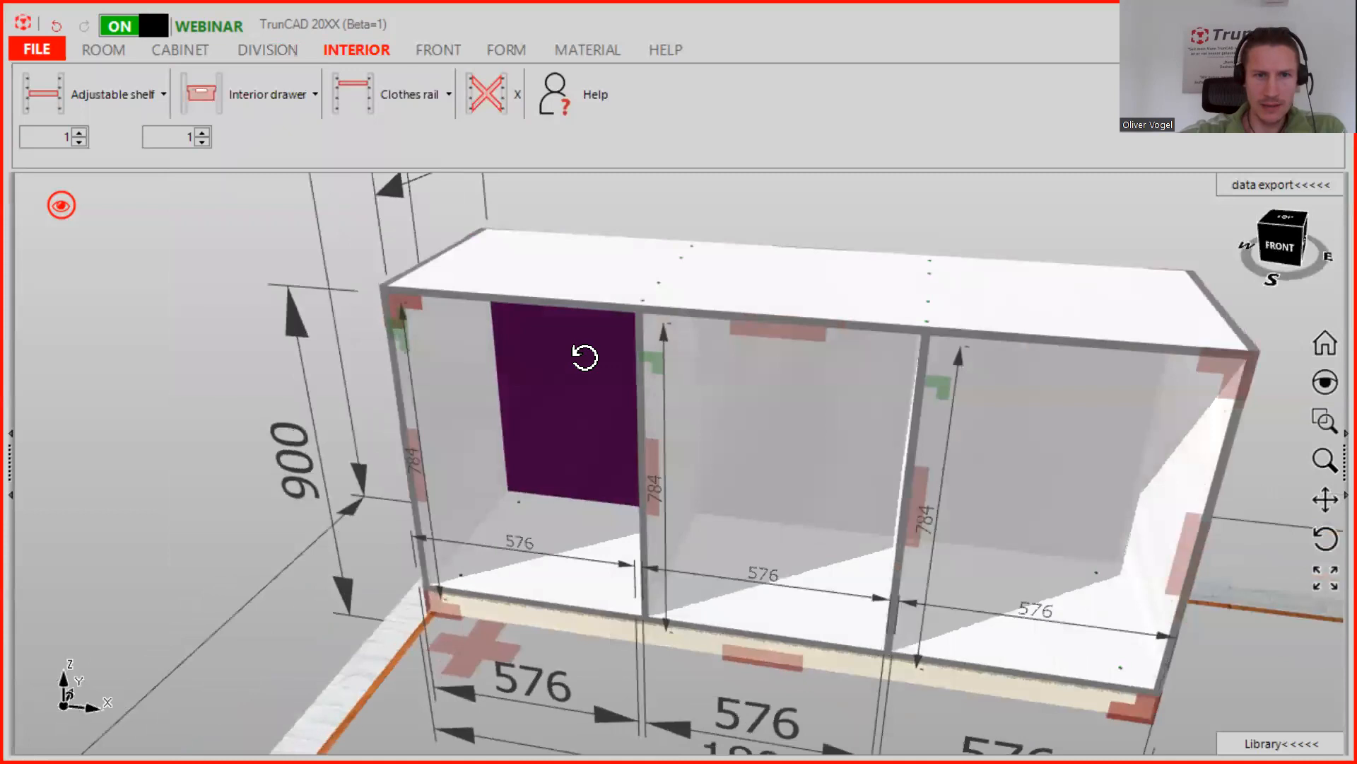
left_click(297, 95)
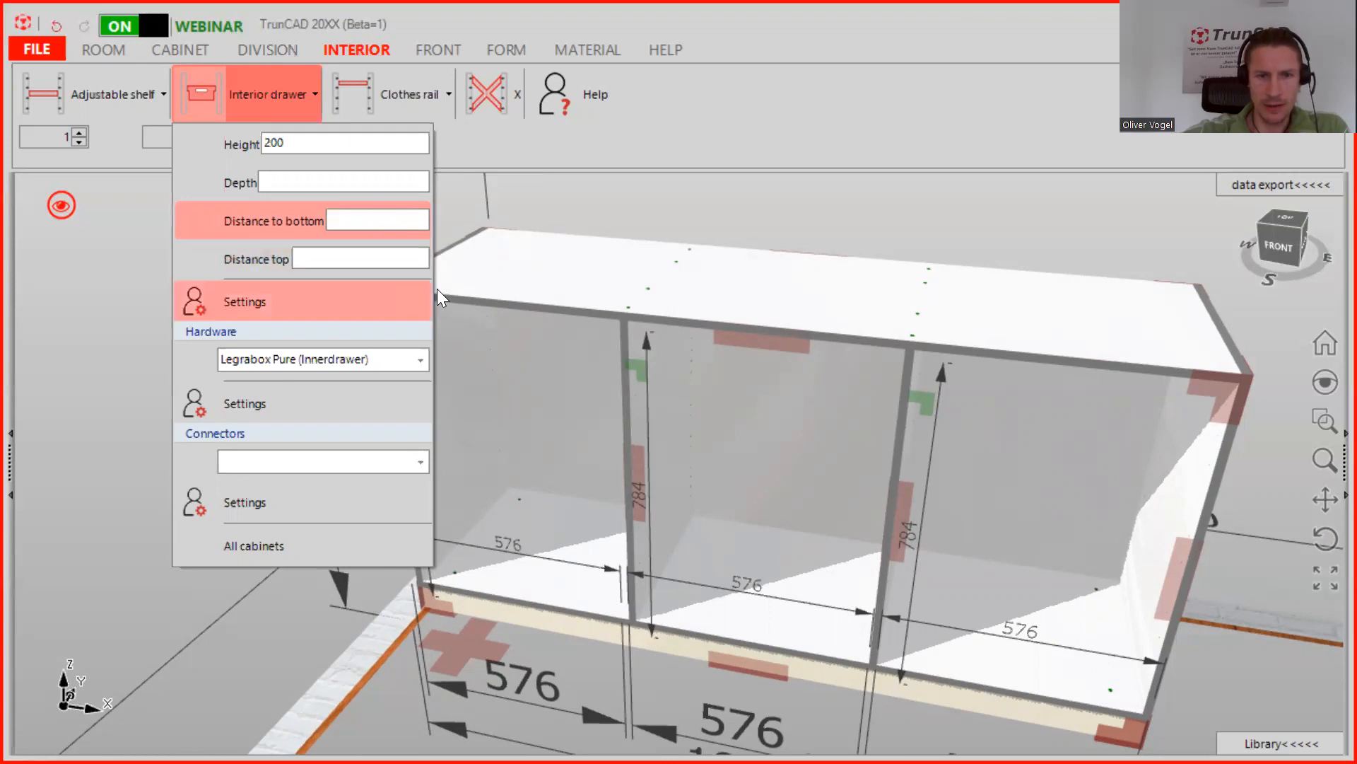
type("20")
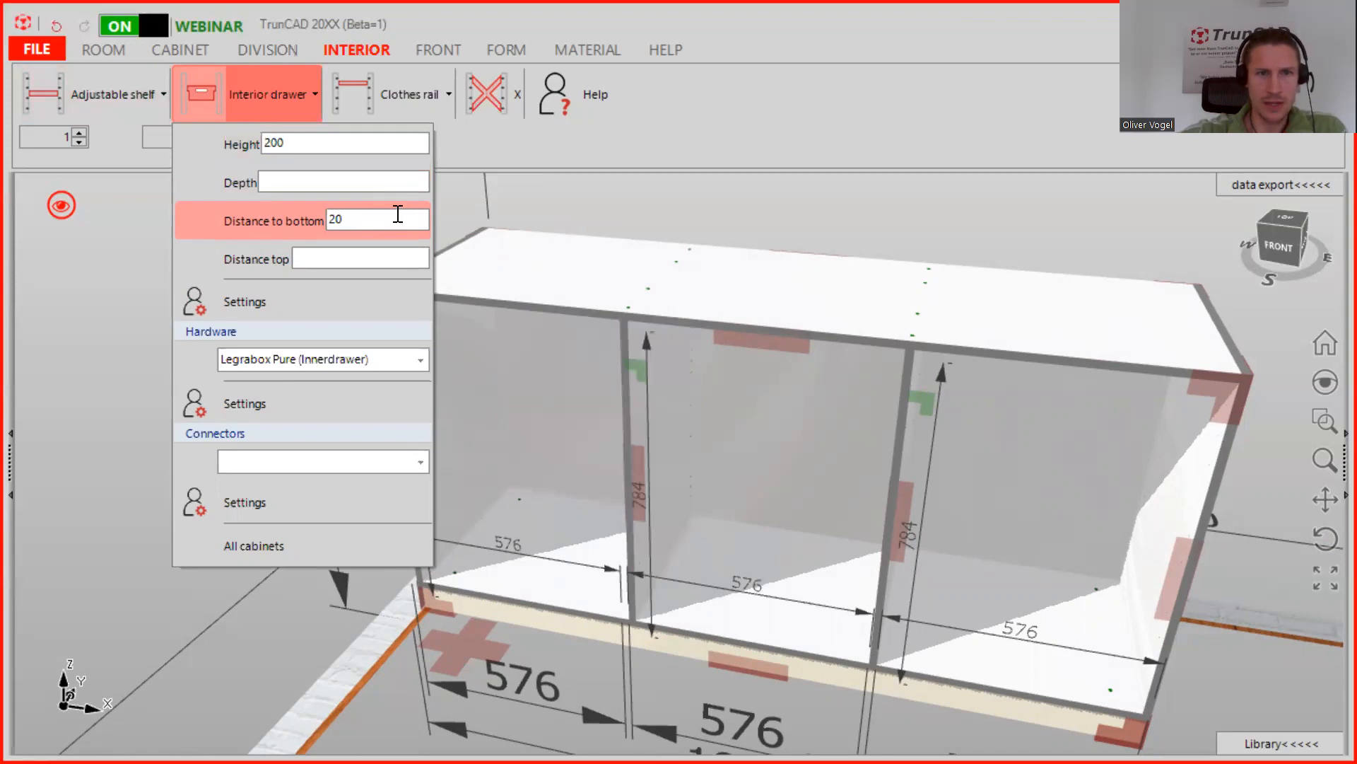
left_click(420, 360)
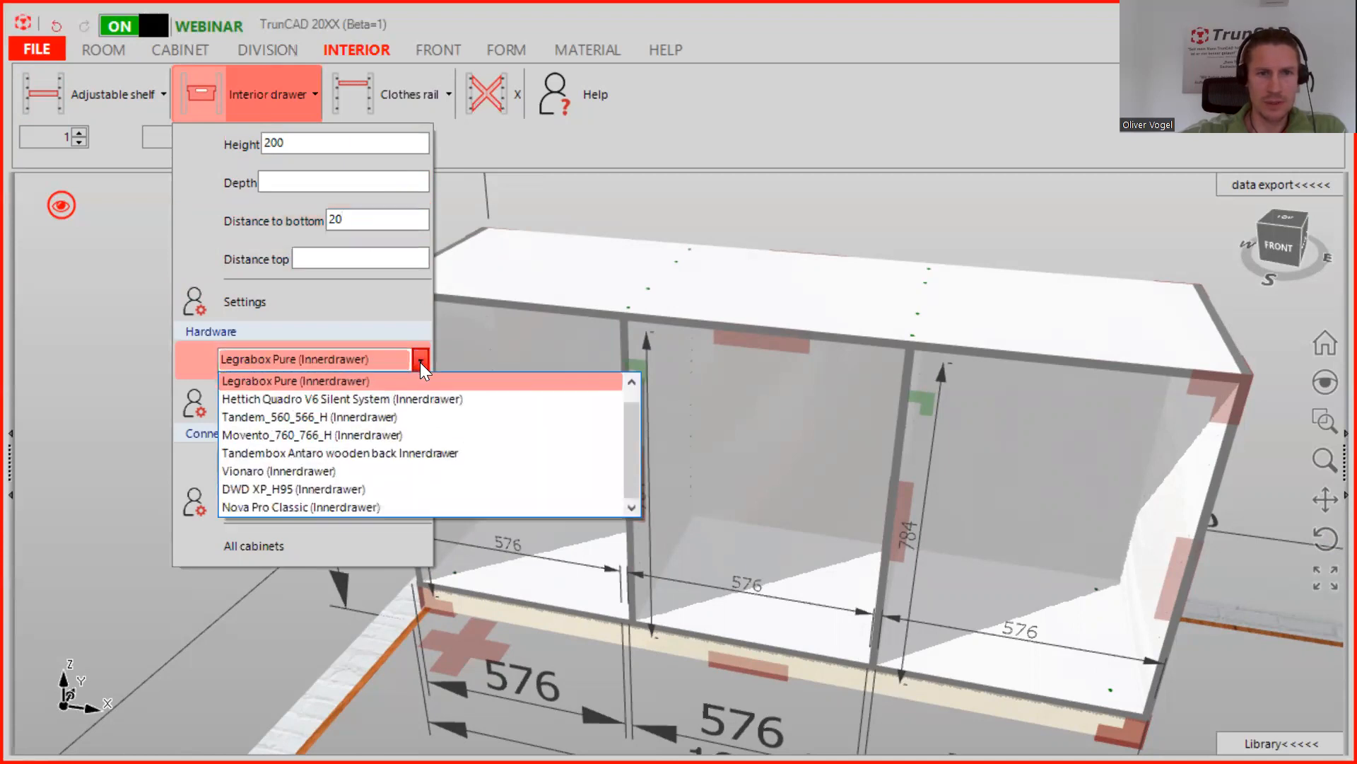
left_click(404, 434)
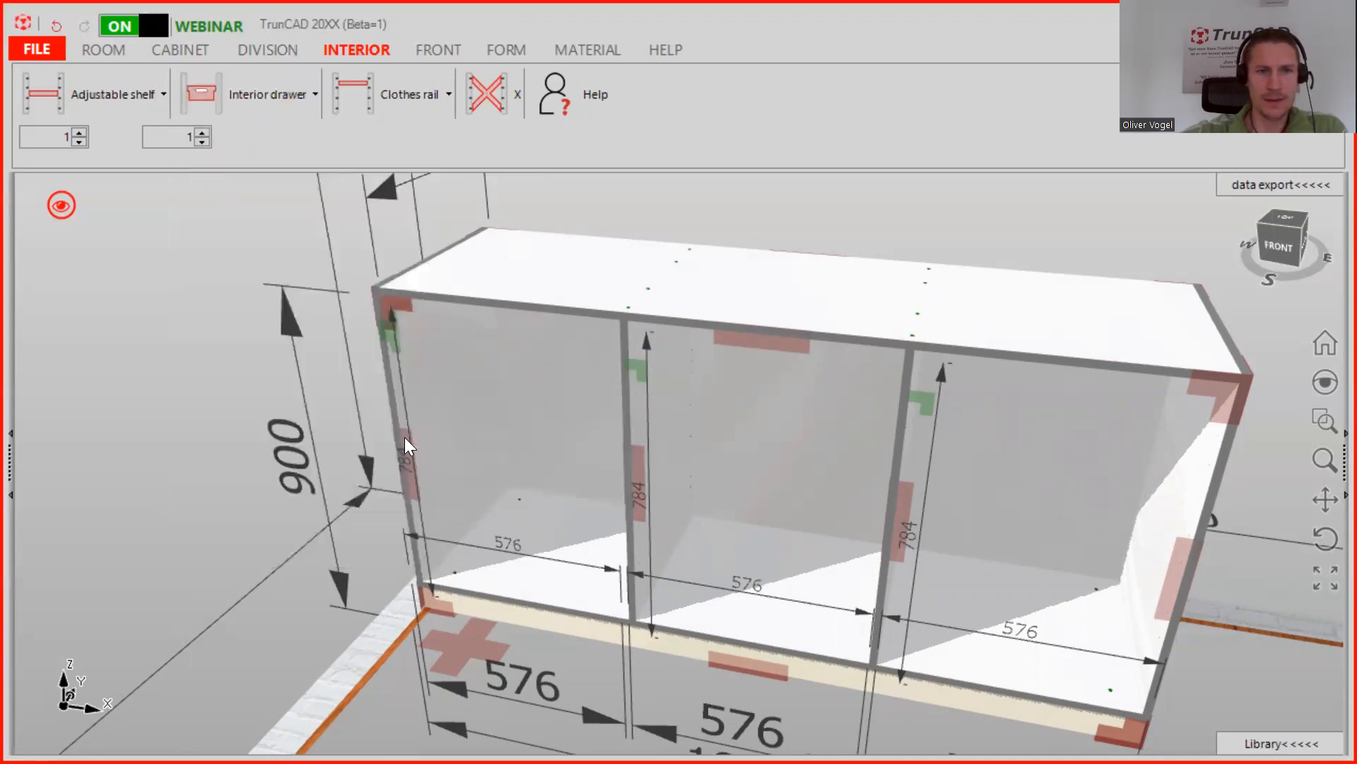
Place the configured interior drawer in the cabinet's leftmost compartment.
left_click(267, 94)
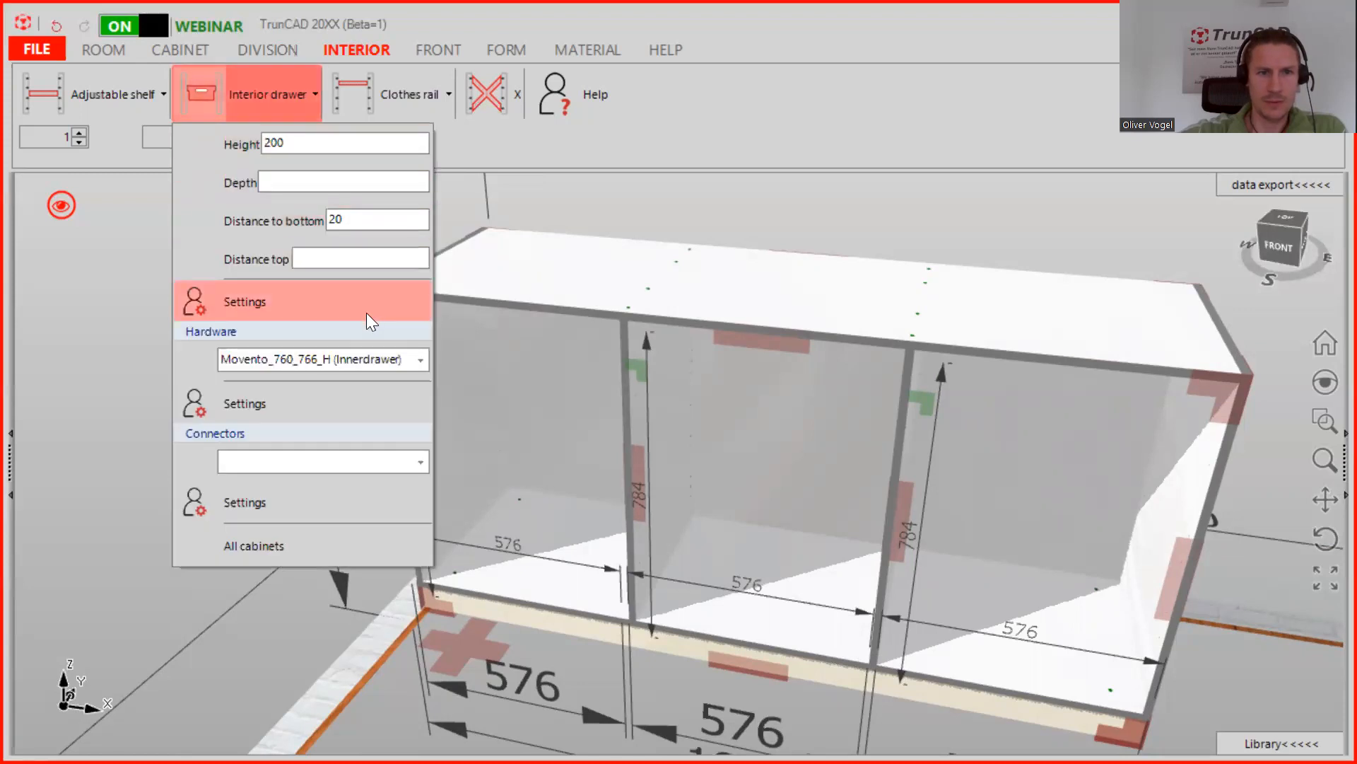
scroll(657, 178, "down", 4)
middle_click_drag(658, 178, 723, 186)
left_click_drag(208, 80, 633, 350)
Measure from the drawer's lower front corner to the bottom panel's corner and compare it with the drawer's distance to bottom setting.
middle_click_drag(700, 455, 694, 445)
scroll(557, 466, "up", 6)
mouse_move(643, 406)
middle_mouse_down()
mouse_move(697, 393)
mouse_move(697, 367)
mouse_move(657, 400)
middle_mouse_up()
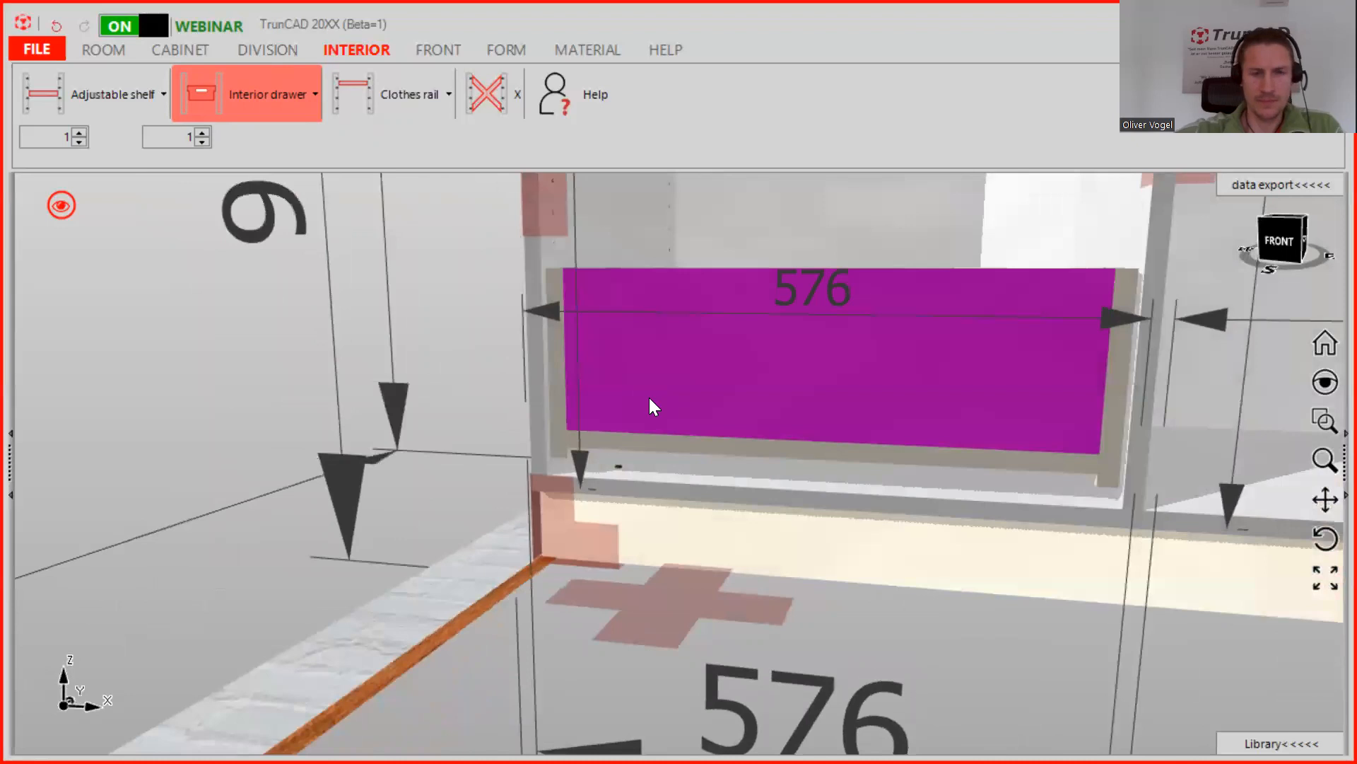
scroll(555, 446, "up", 5)
scroll(555, 446, "up", 3)
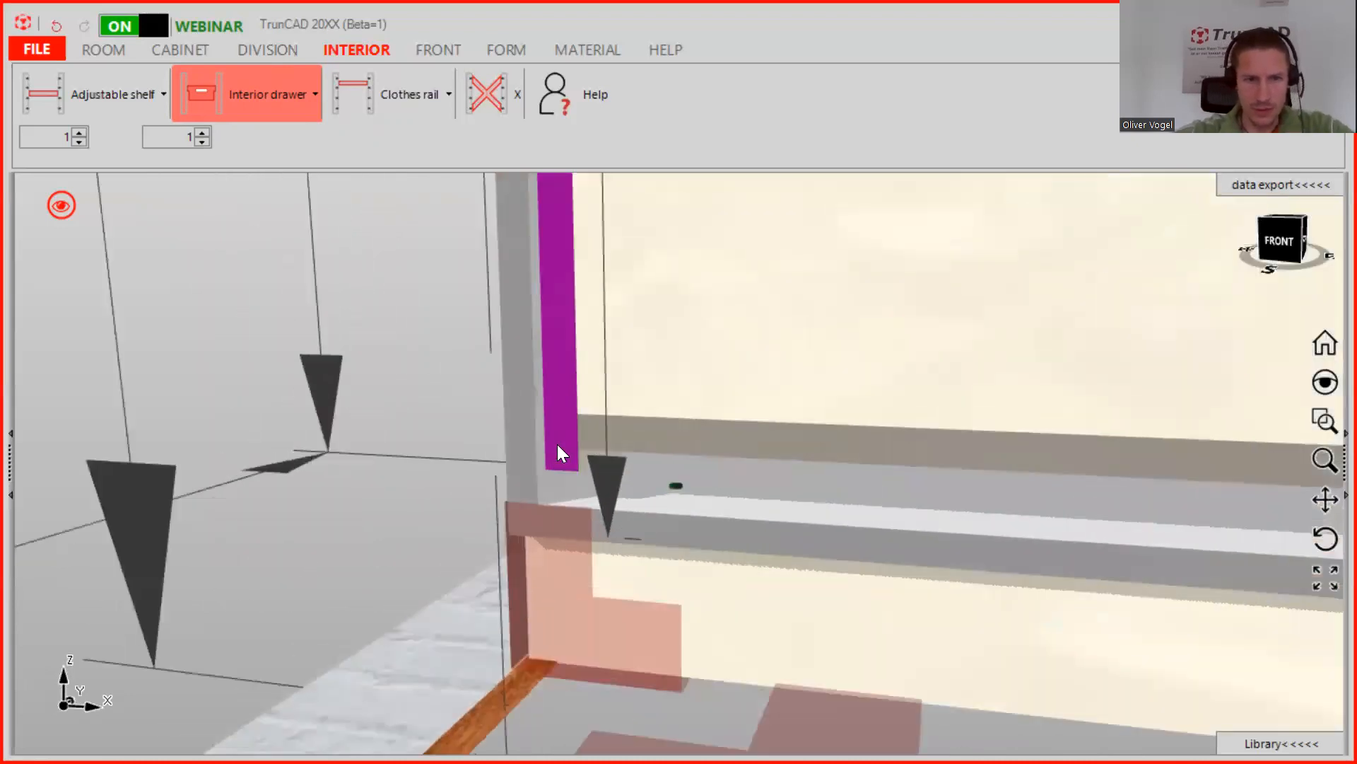
middle_click_drag(629, 428, 615, 455)
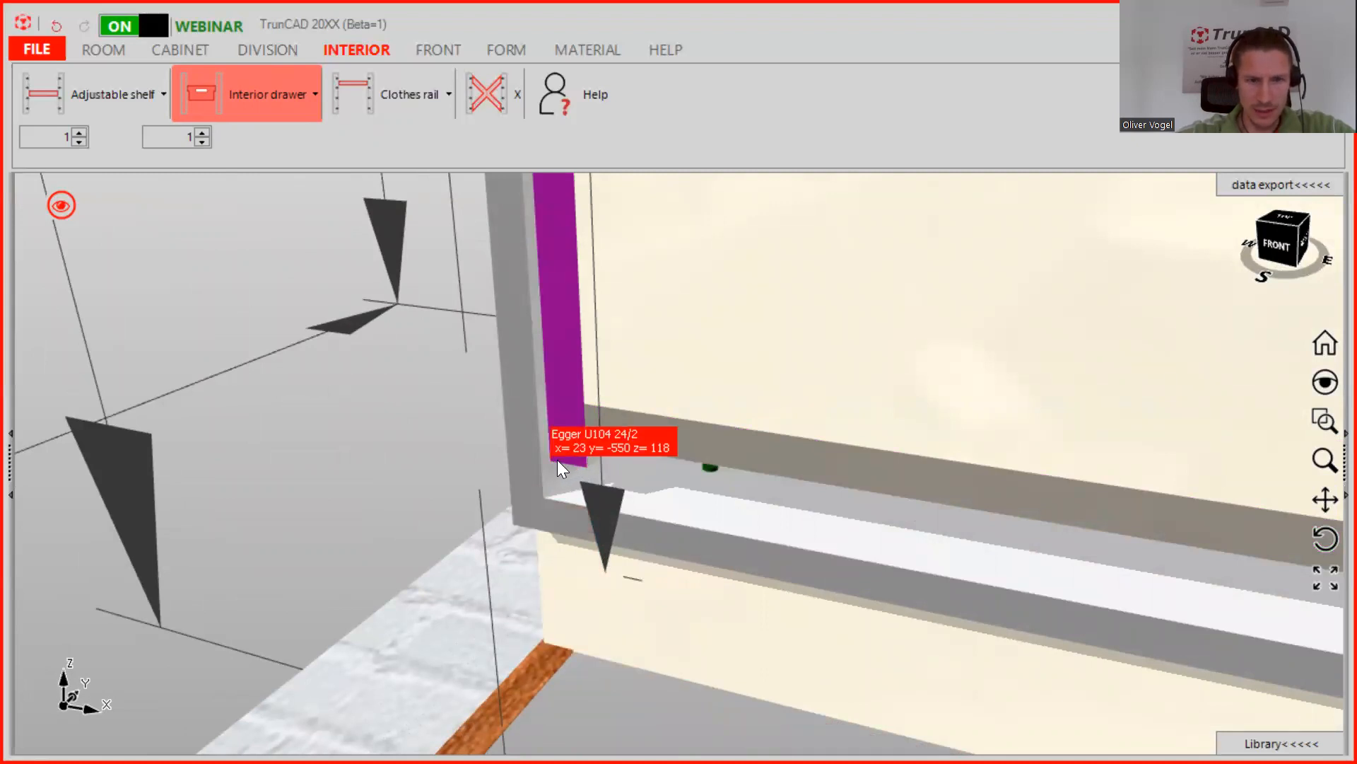
scroll(557, 460, "up", 2)
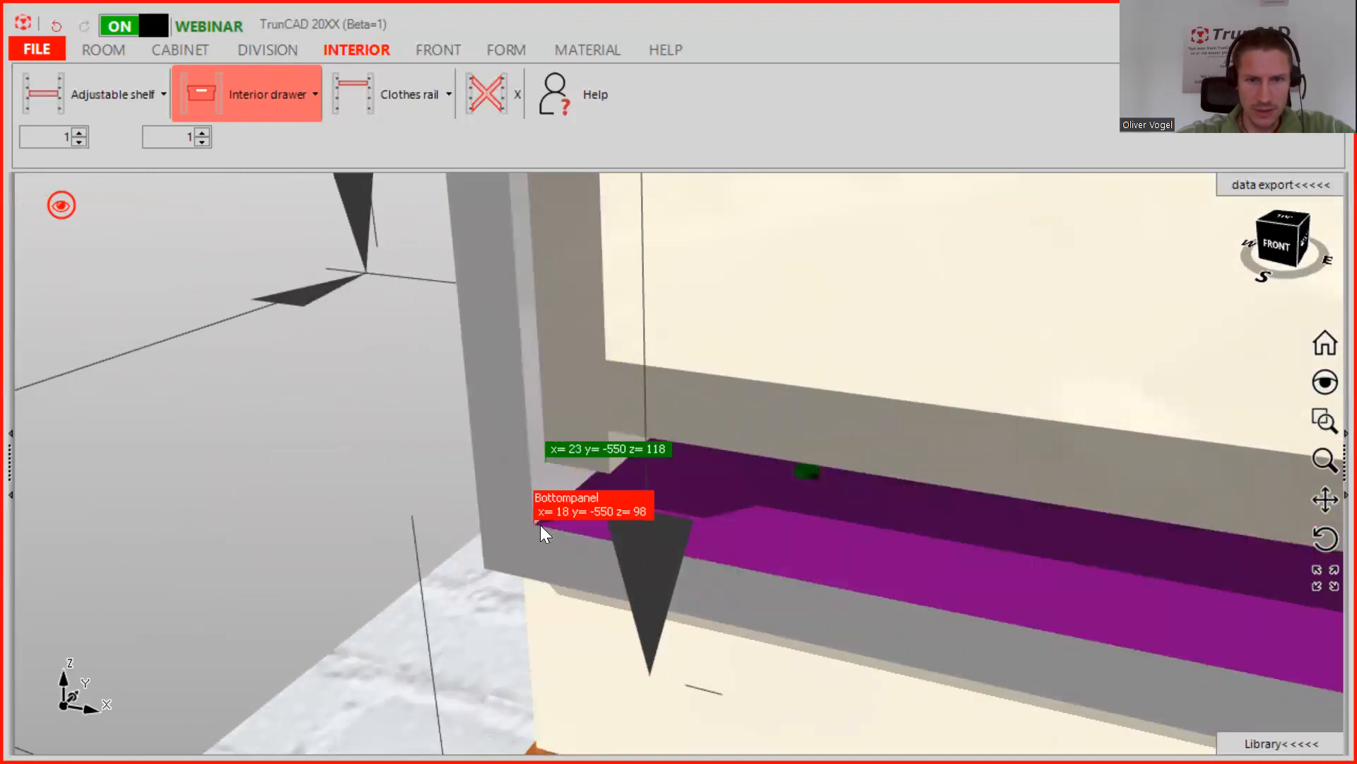
left_click(540, 525)
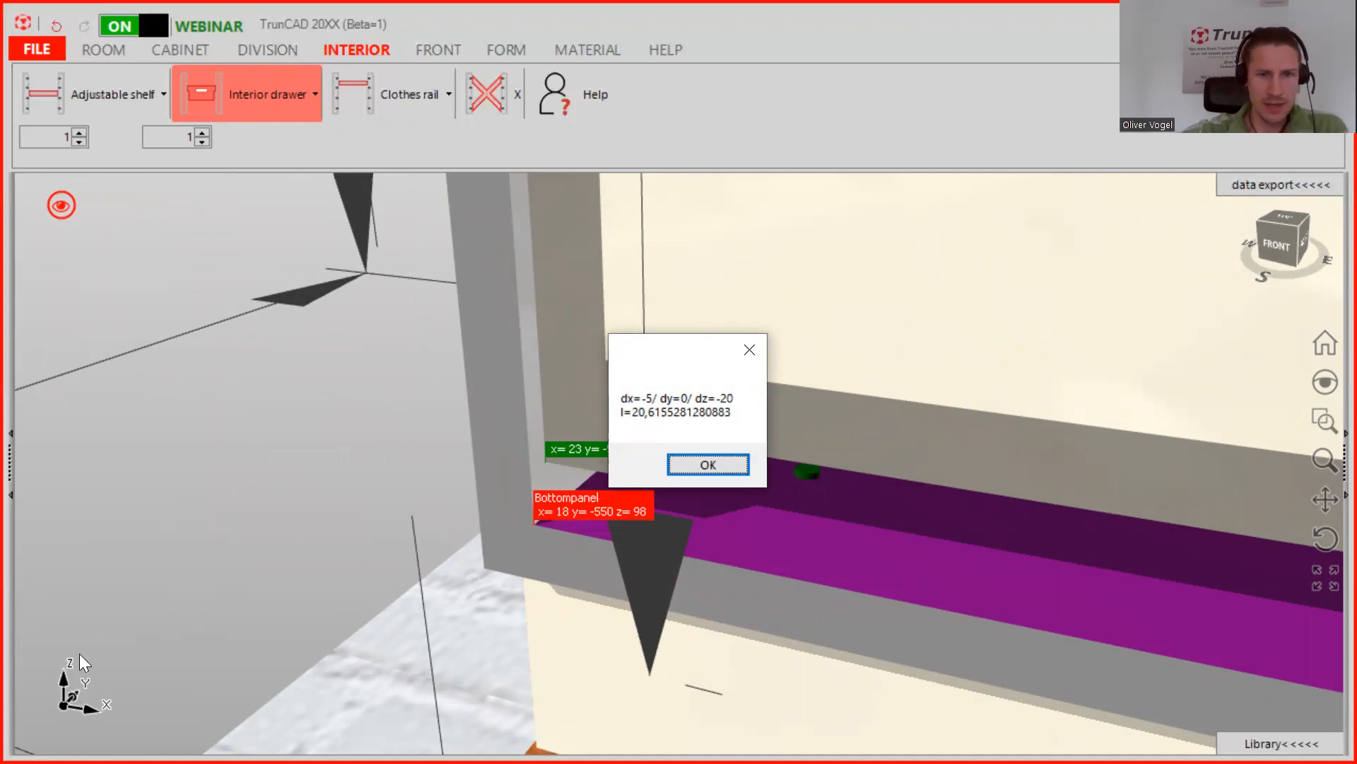
left_click(699, 466)
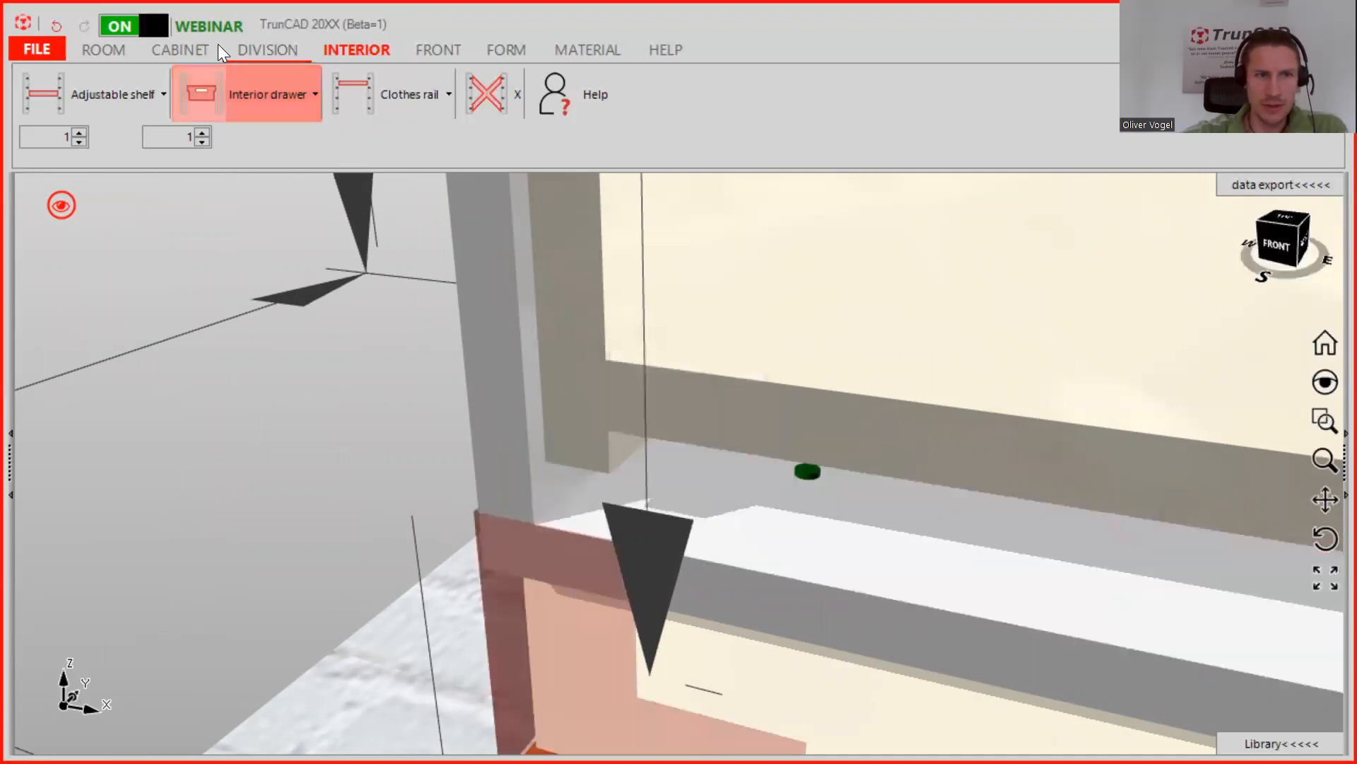
left_click(261, 89)
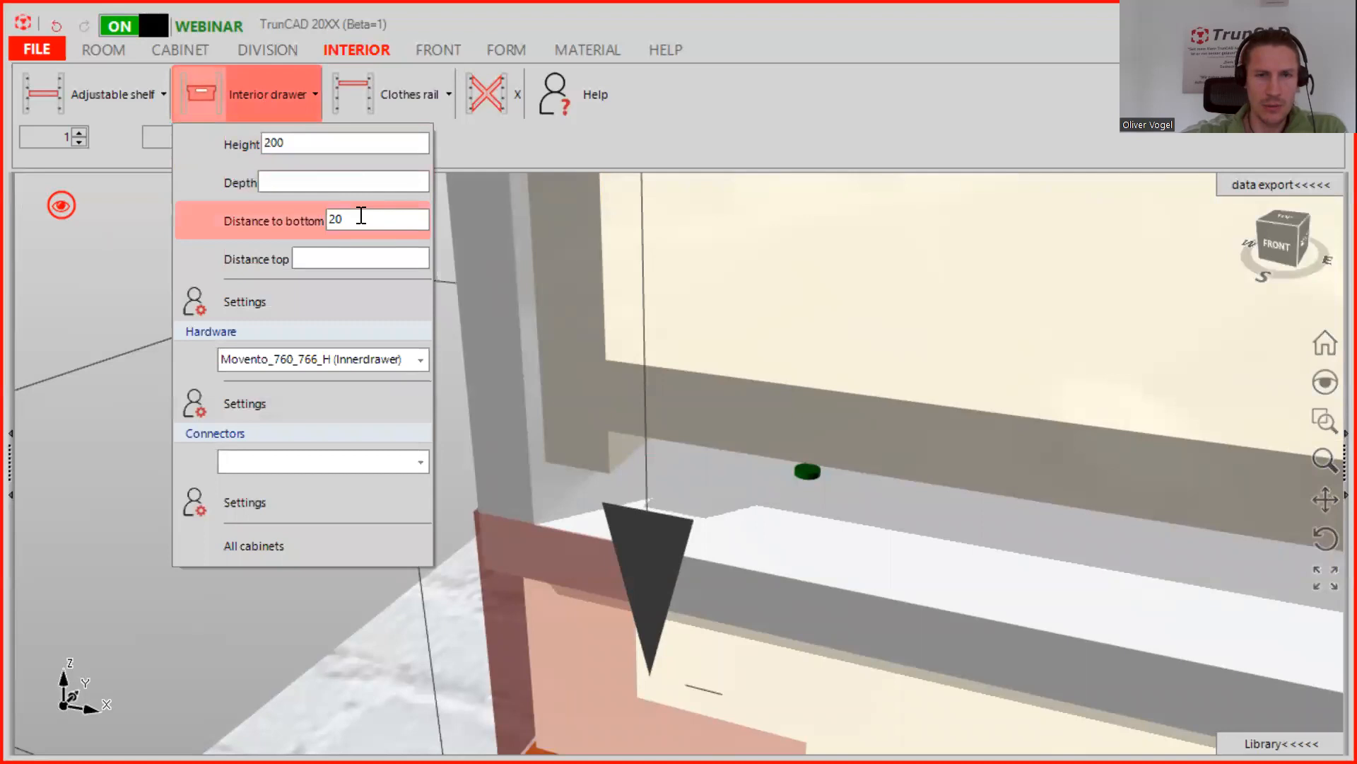
scroll(632, 267, "down", 3)
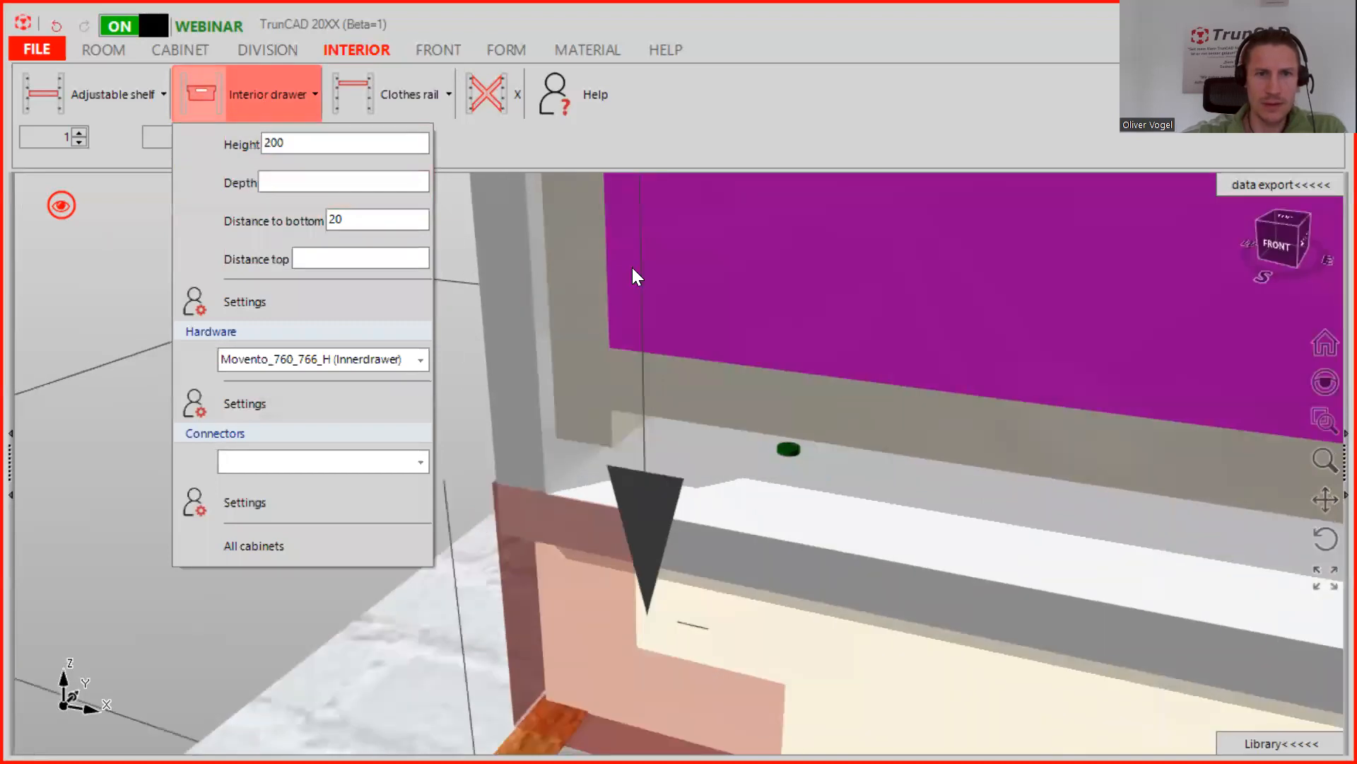
Add two interior drawers with a 50 mm distance to bottom above the existing drawer in the cabinet's leftmost compartment.
left_click(508, 280)
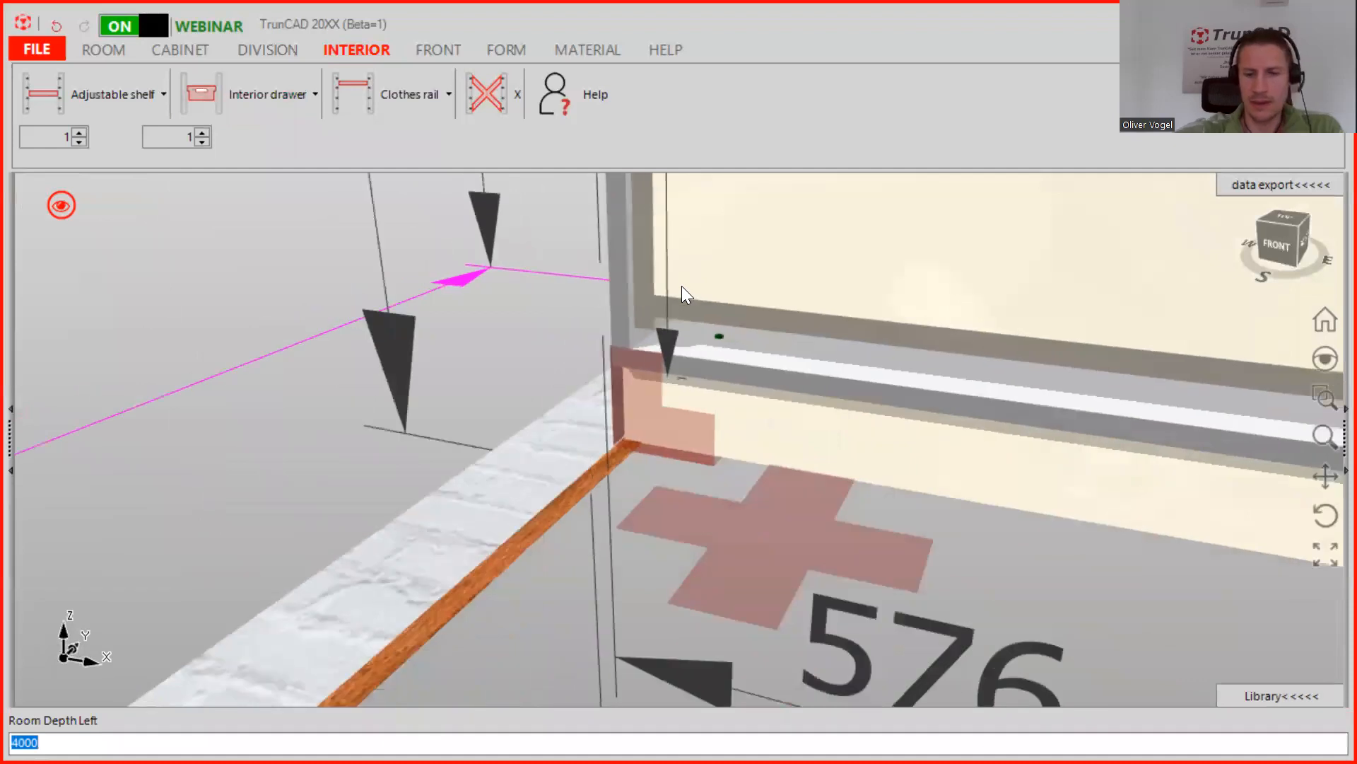
key("Escape")
scroll(801, 315, "down", 4)
middle_click_drag(797, 315, 721, 482, "ctrl")
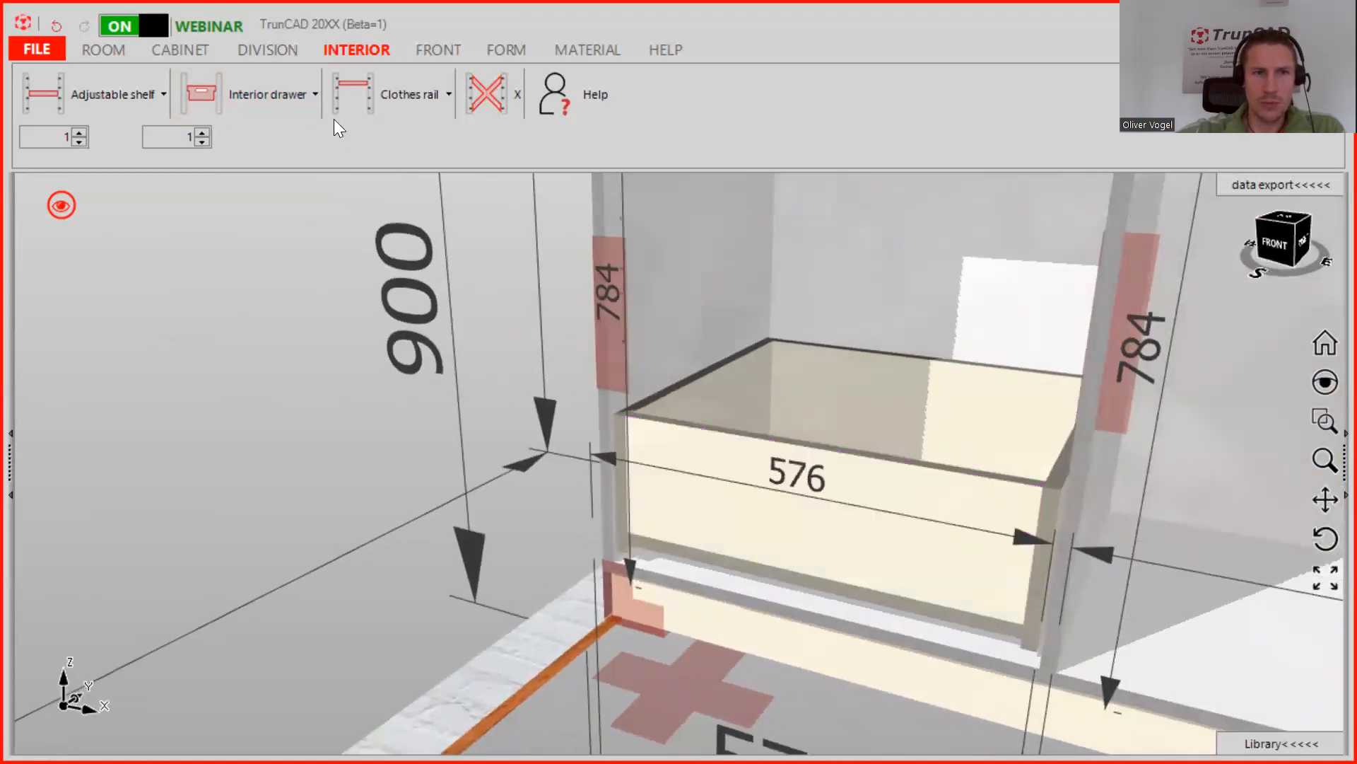
left_click(262, 97)
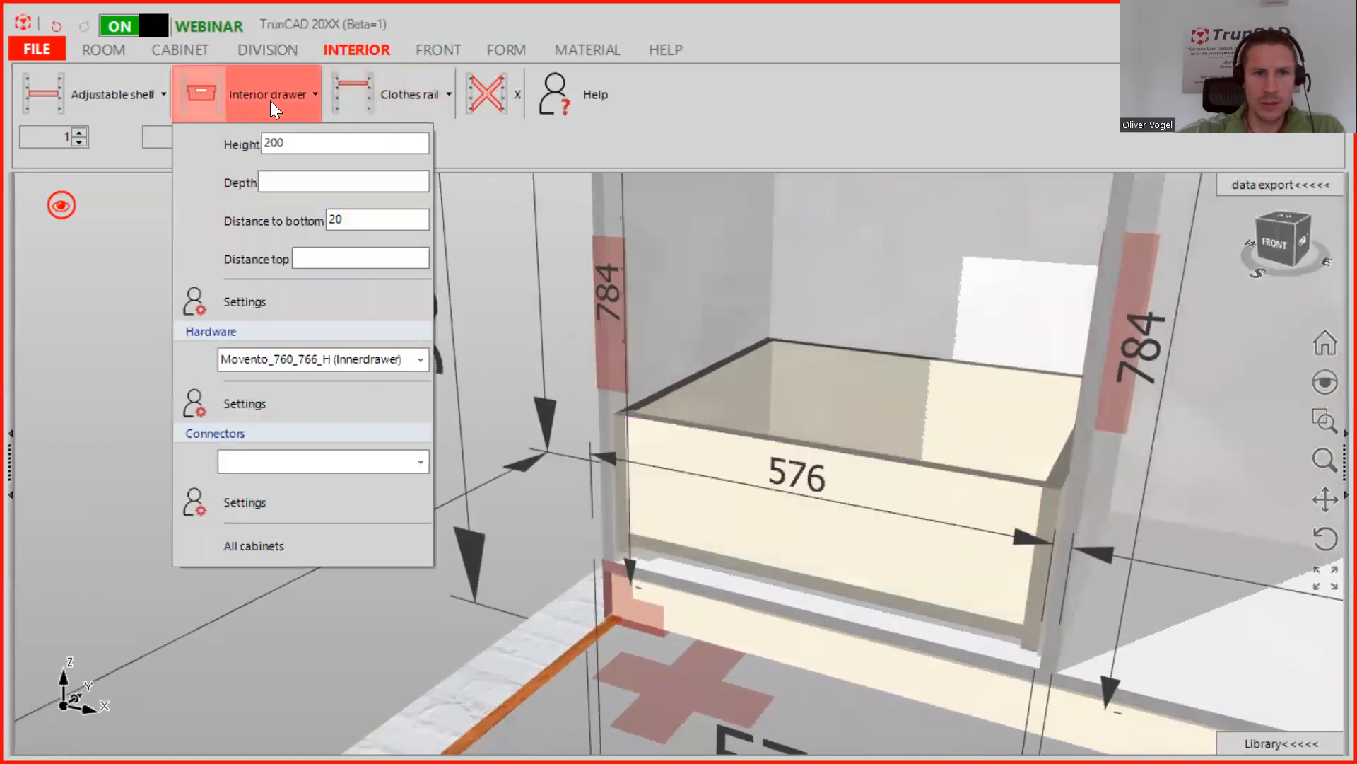
double_click(366, 212)
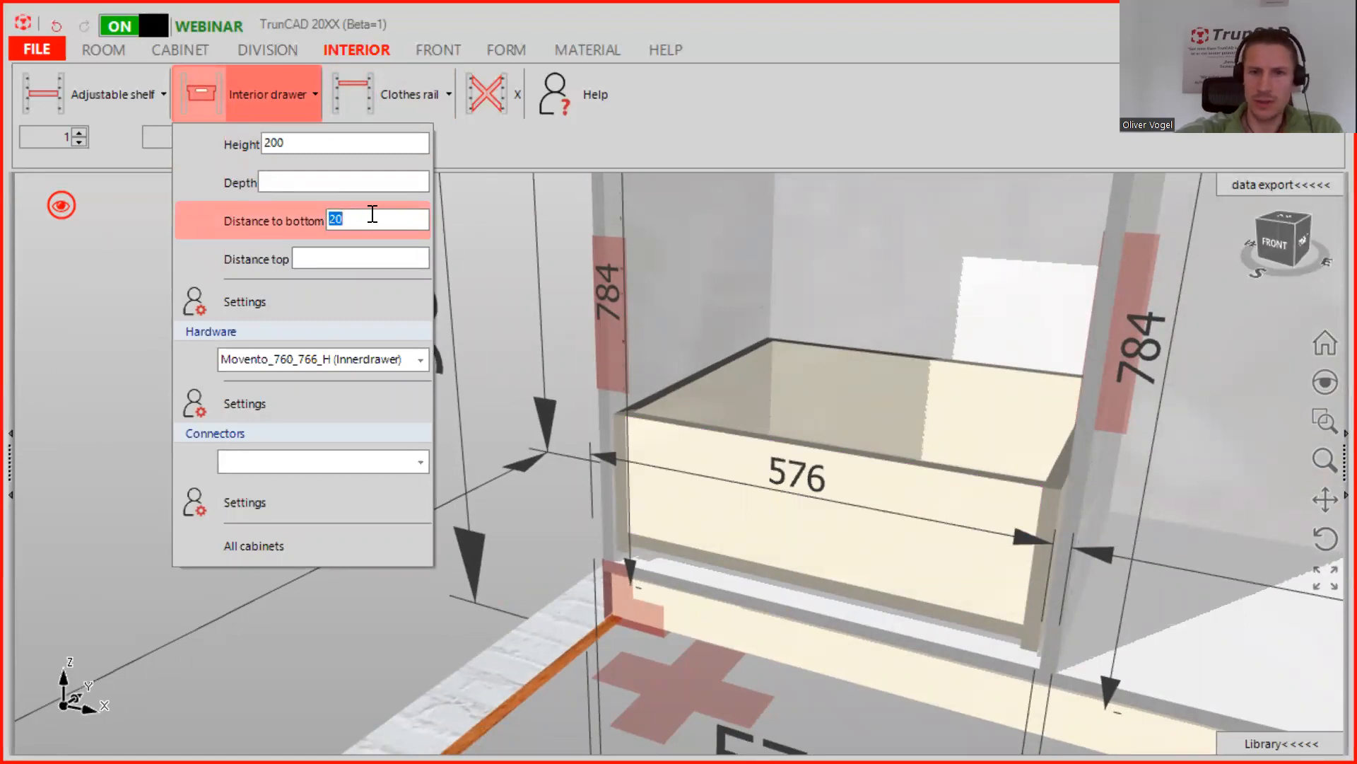
type("50")
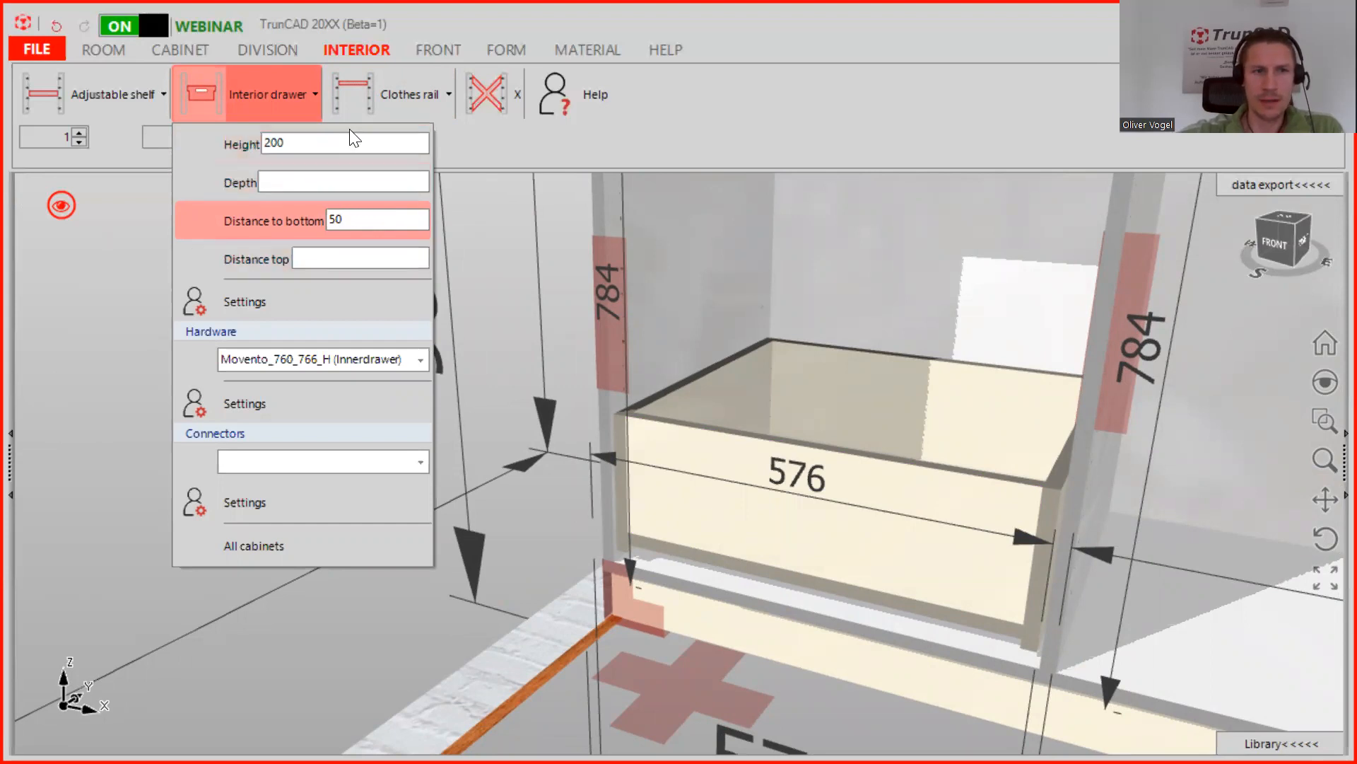
left_click(535, 141)
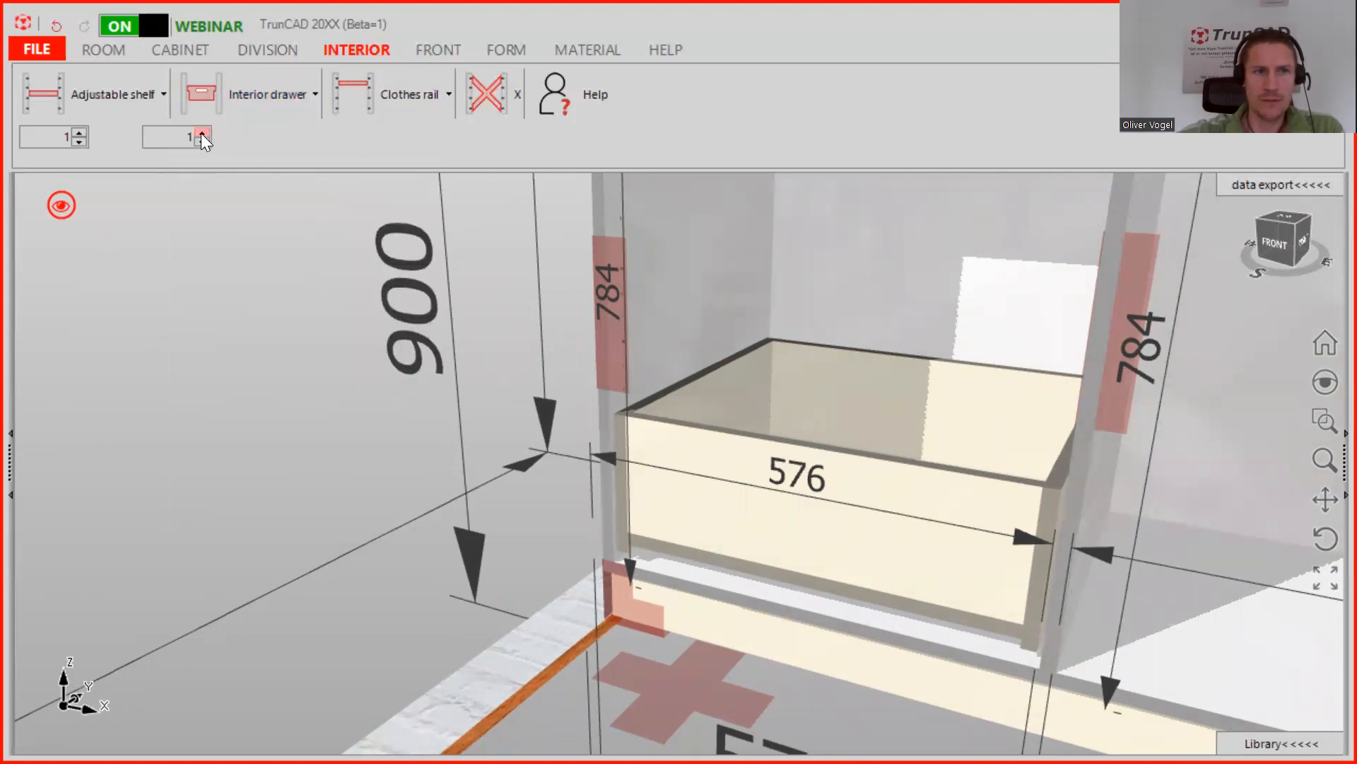
left_click_drag(203, 110, 782, 265)
middle_click_drag(793, 289, 778, 422)
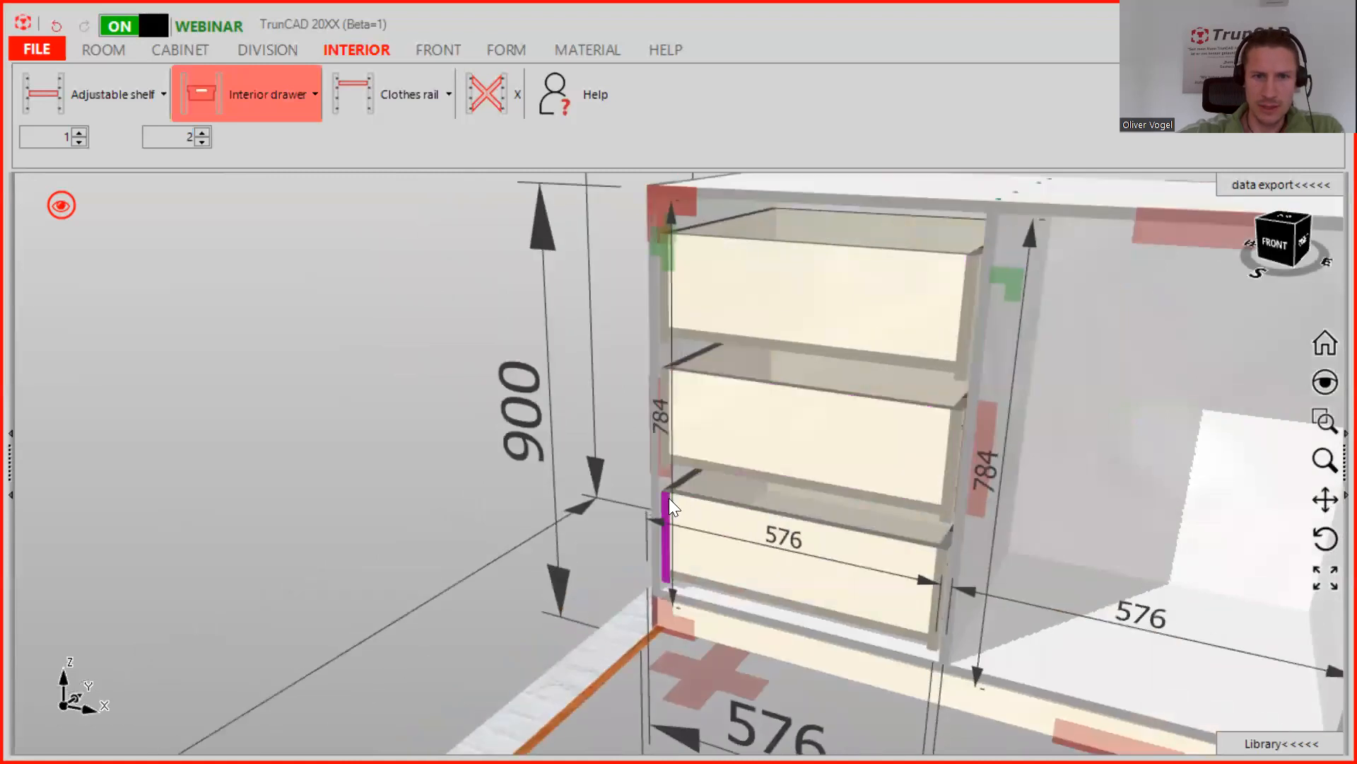
Measure the vertical gap between the middle drawer's lower front corner and the bottom drawer's upper front corner.
scroll(669, 499, "up", 5)
mouse_move(673, 451)
left_mouse_down()
mouse_move(685, 415)
mouse_move(707, 403)
mouse_move(694, 427)
mouse_move(668, 430)
left_mouse_up()
scroll(656, 424, "up", 2)
scroll(656, 424, "up", 2)
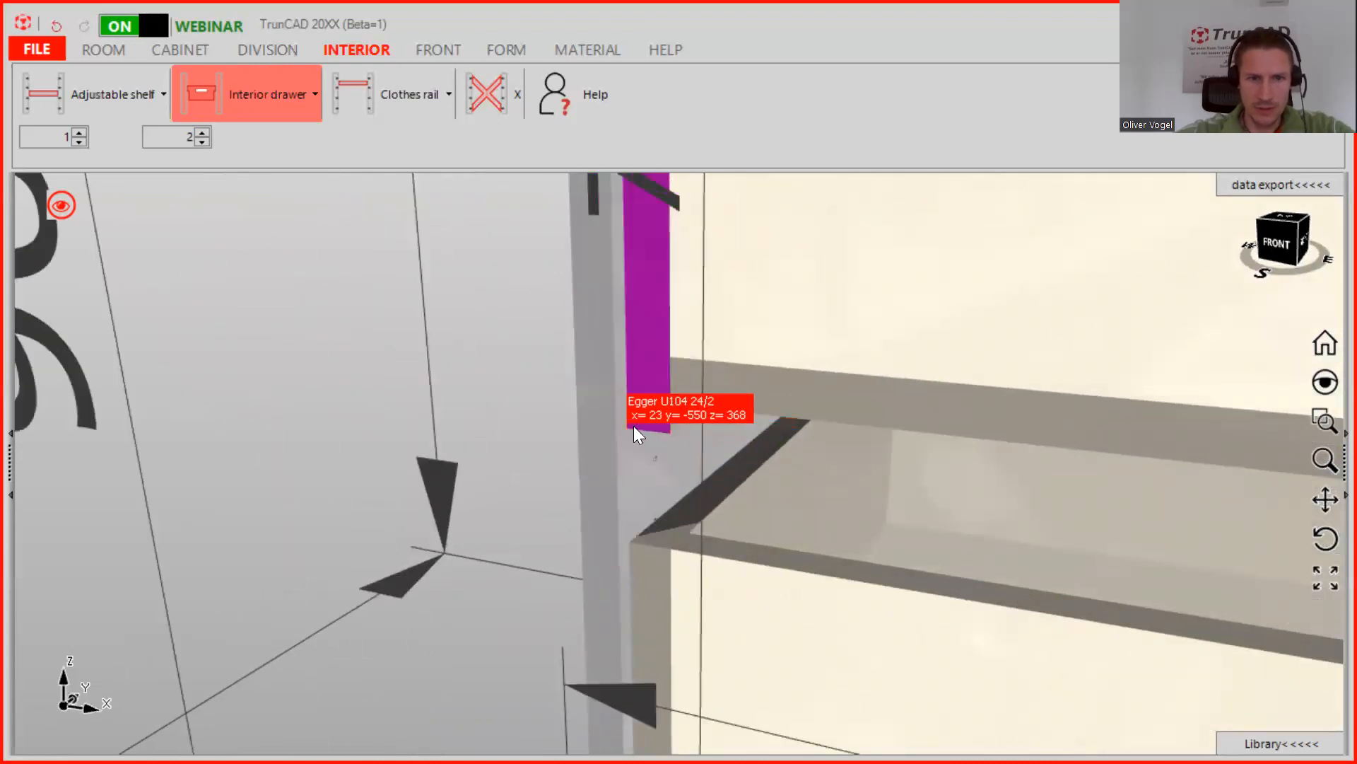
left_click(638, 543)
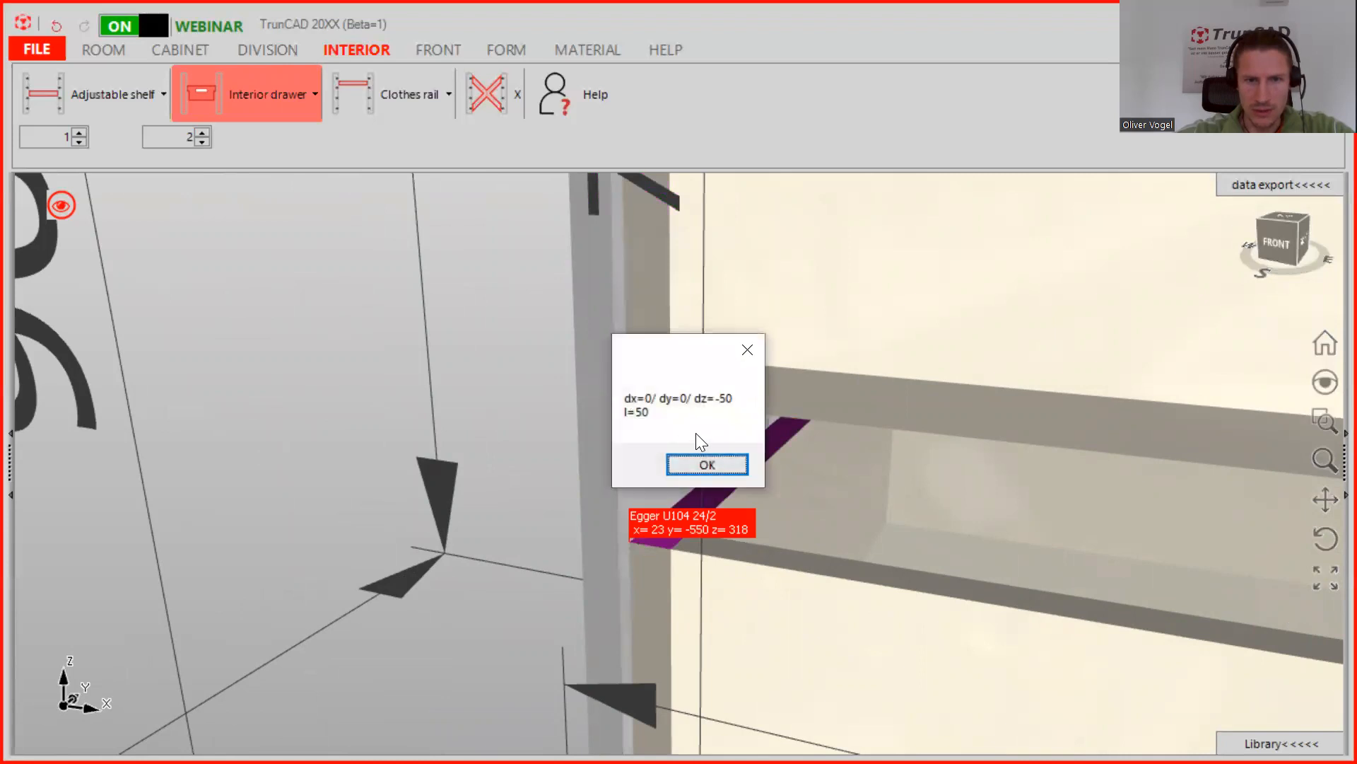
left_click(717, 466)
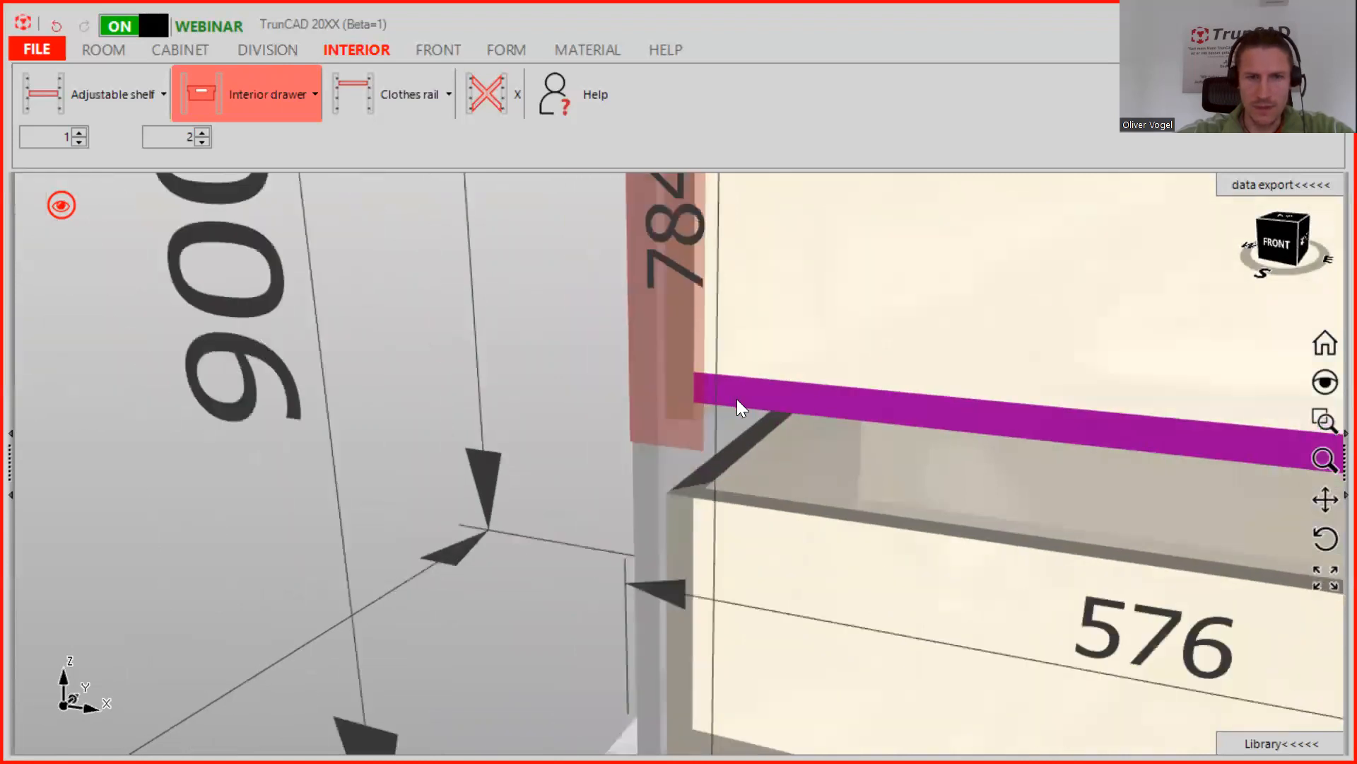
Examine the stacked drawers in the leftmost compartment, comparing the gaps between them with the gap beneath the lowest drawer.
scroll(769, 362, "down", 5)
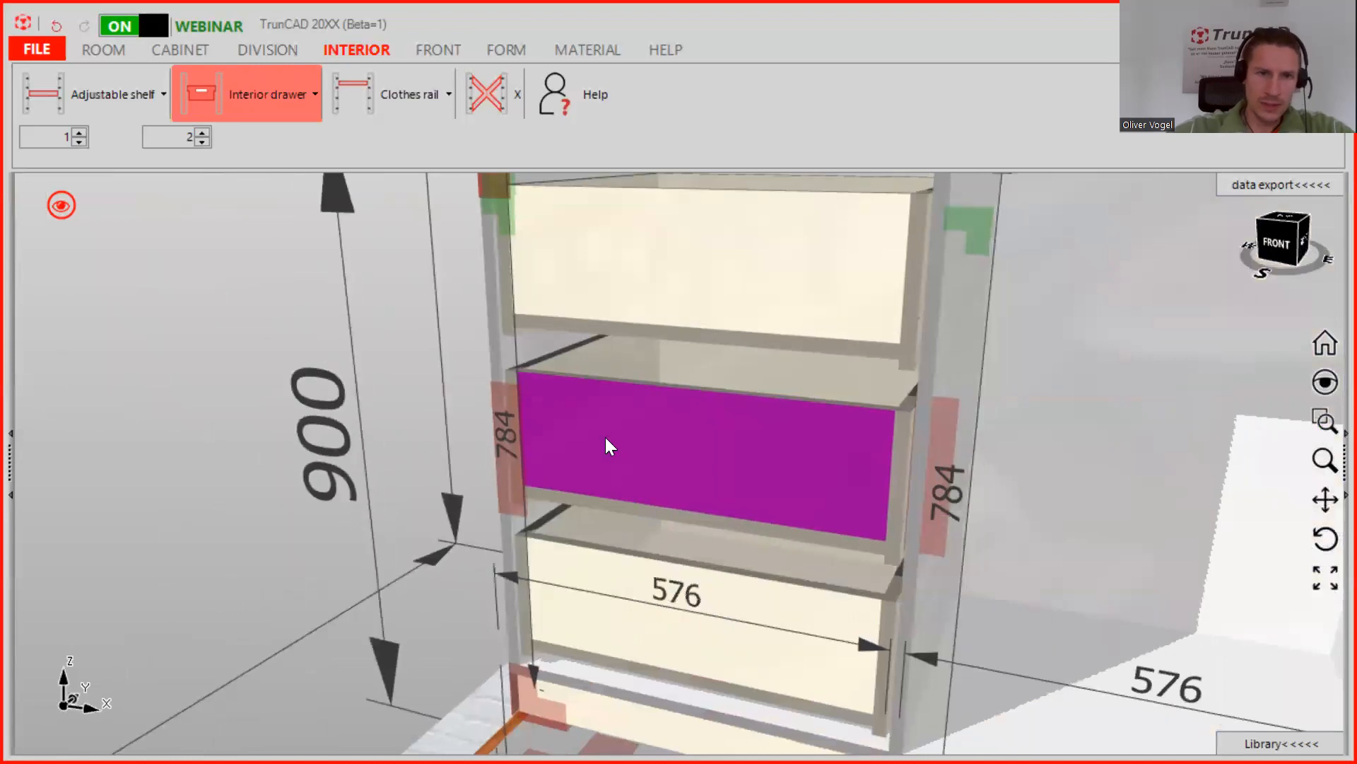
scroll(632, 410, "down", 2)
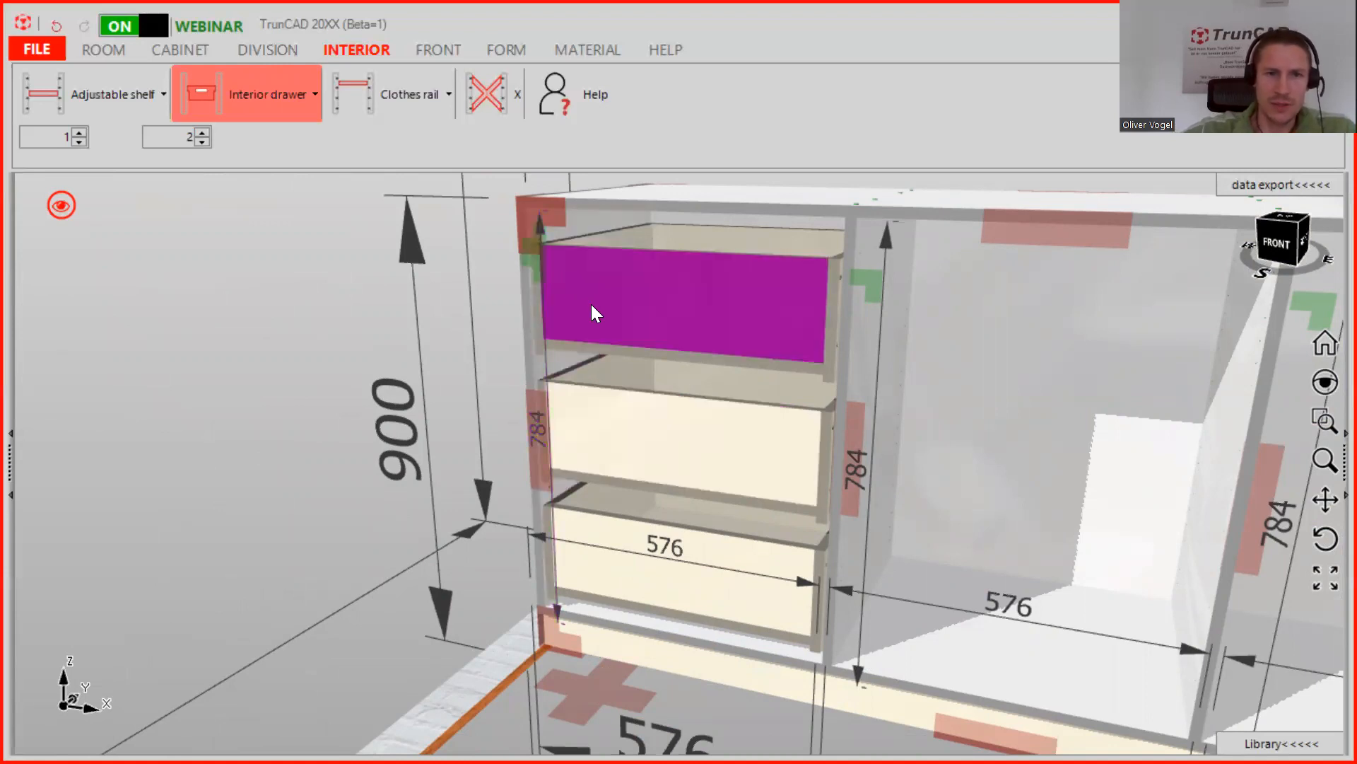
middle_click_drag(627, 400, 617, 368)
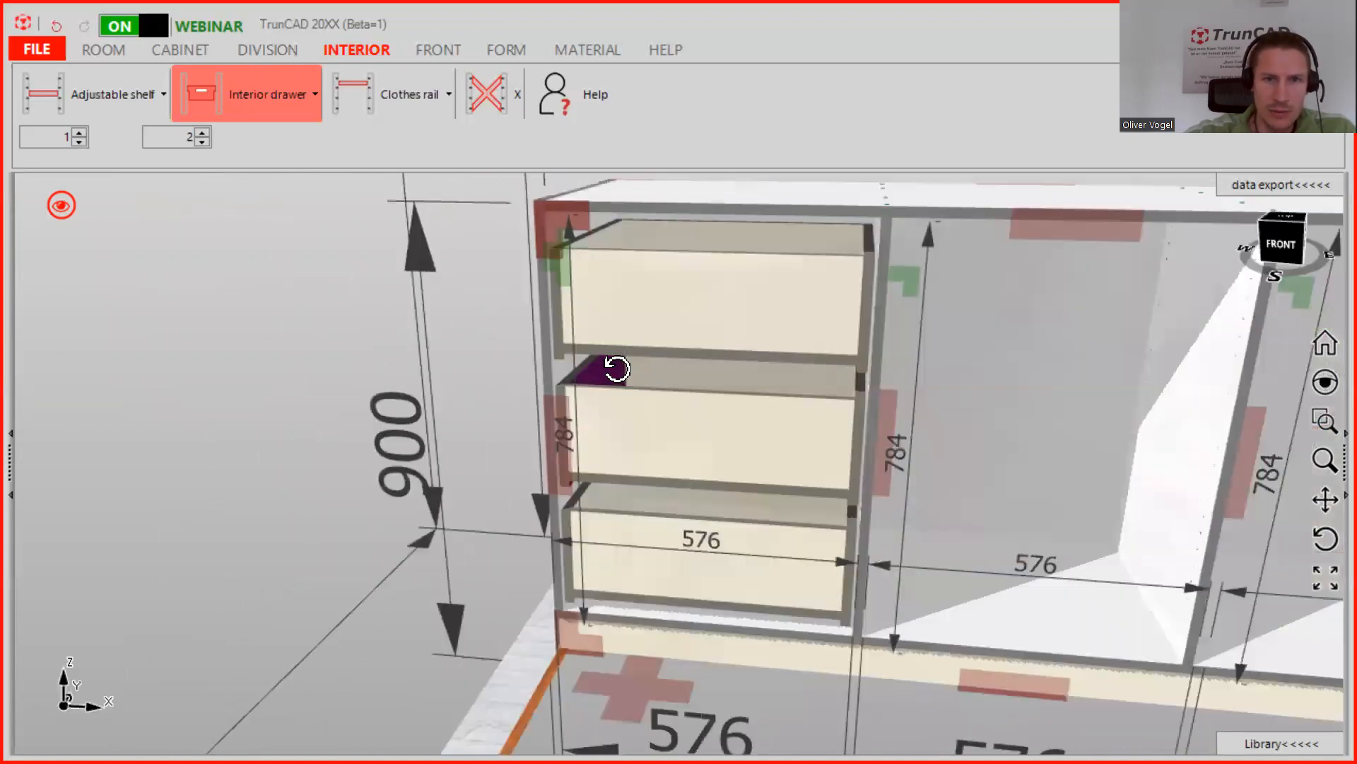
middle_click_drag(591, 292, 590, 321)
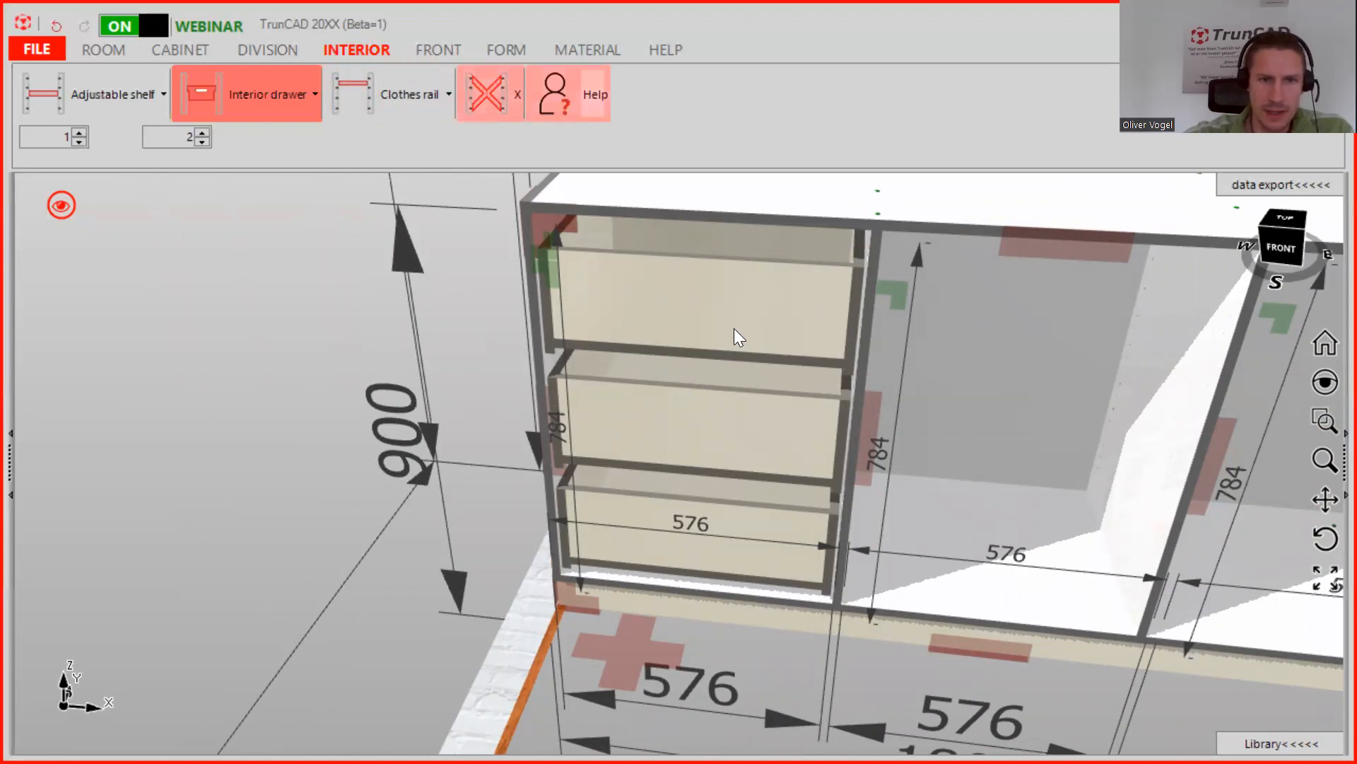
scroll(596, 284, "down", 3)
mouse_move(711, 347)
middle_mouse_down()
mouse_move(693, 343)
mouse_move(690, 321)
mouse_move(714, 297)
mouse_move(718, 319)
mouse_move(703, 325)
middle_mouse_up()
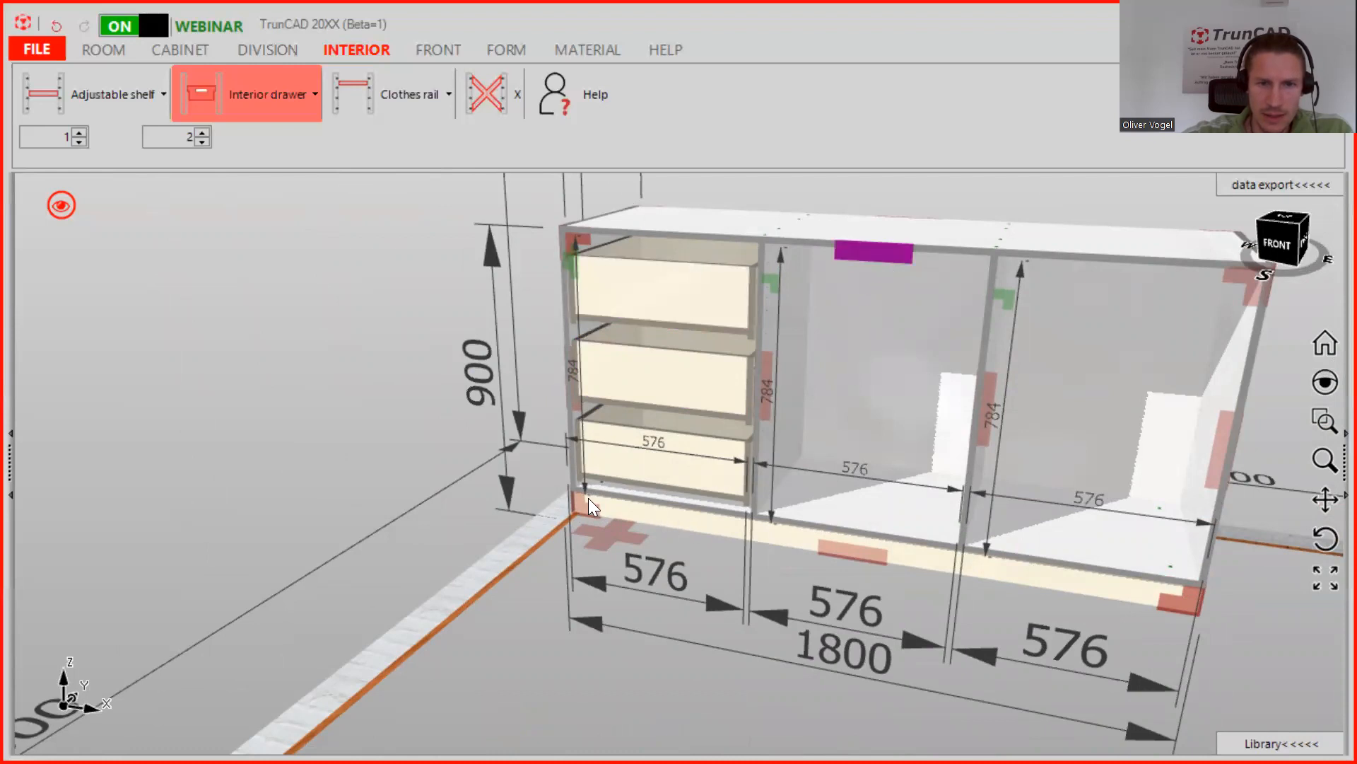
scroll(576, 495, "up", 4)
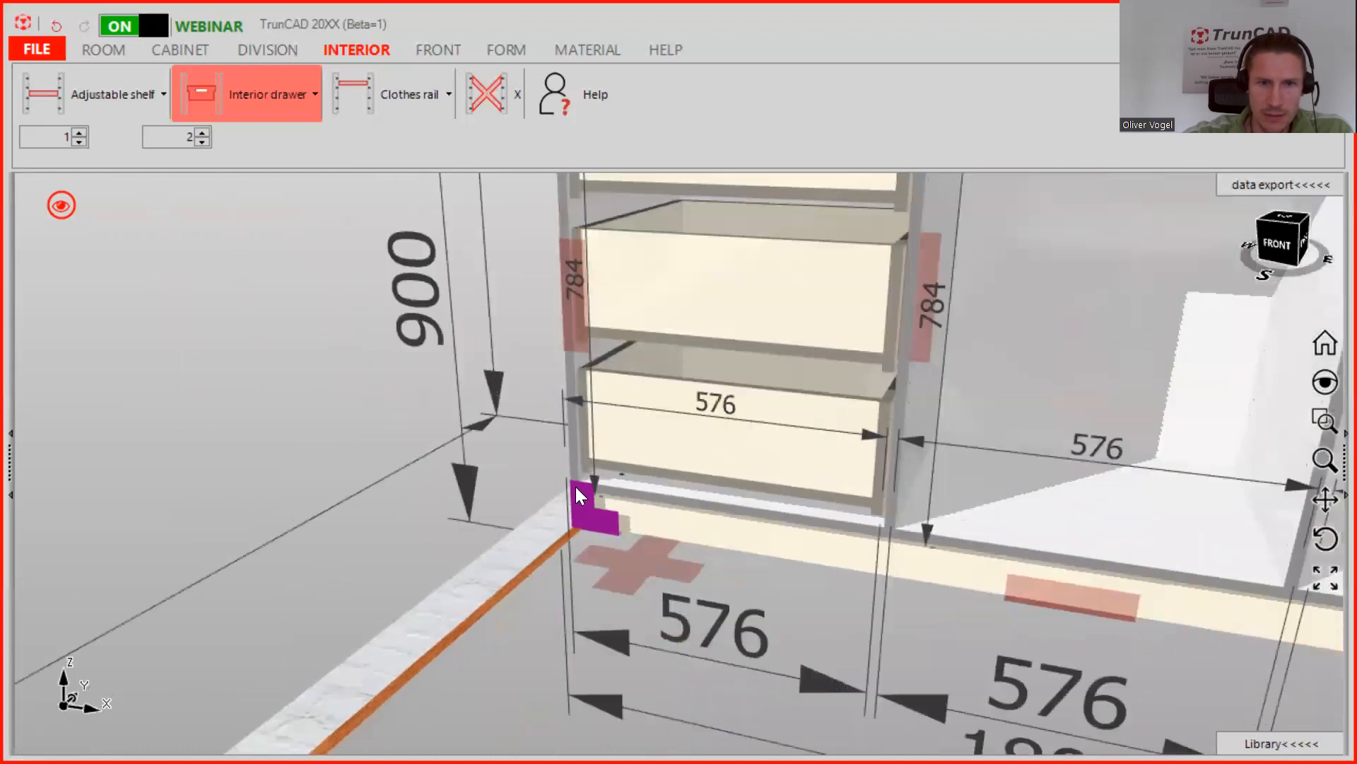
scroll(575, 486, "down", 4)
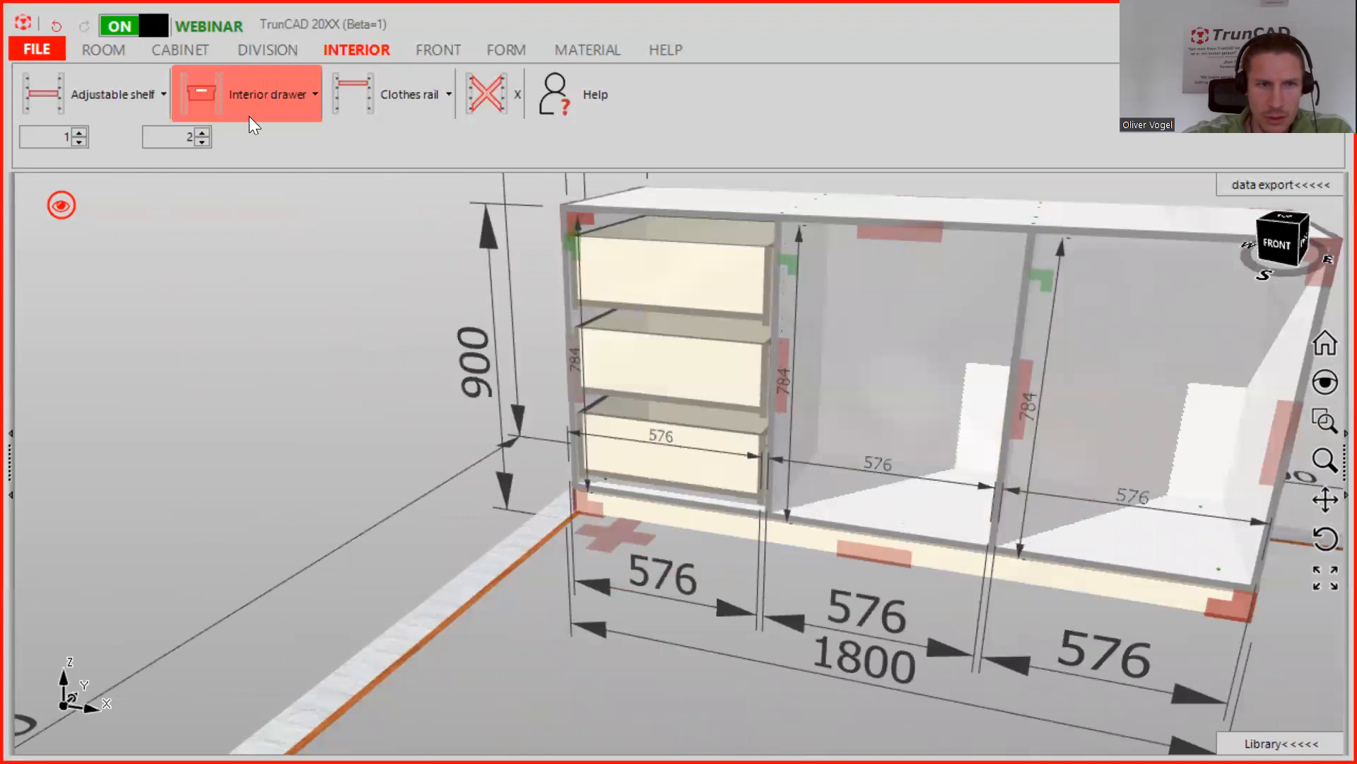
scroll(645, 465, "up", 3)
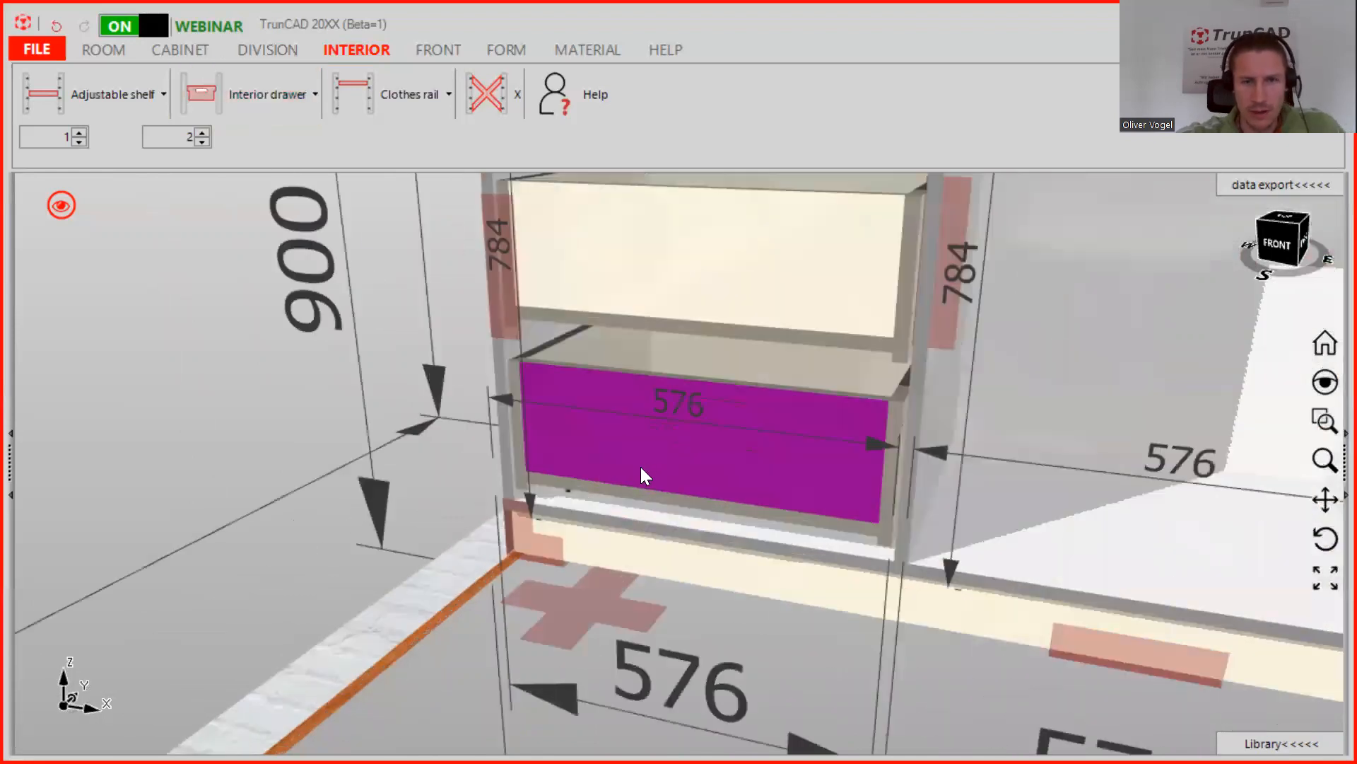
scroll(624, 385, "down", 2)
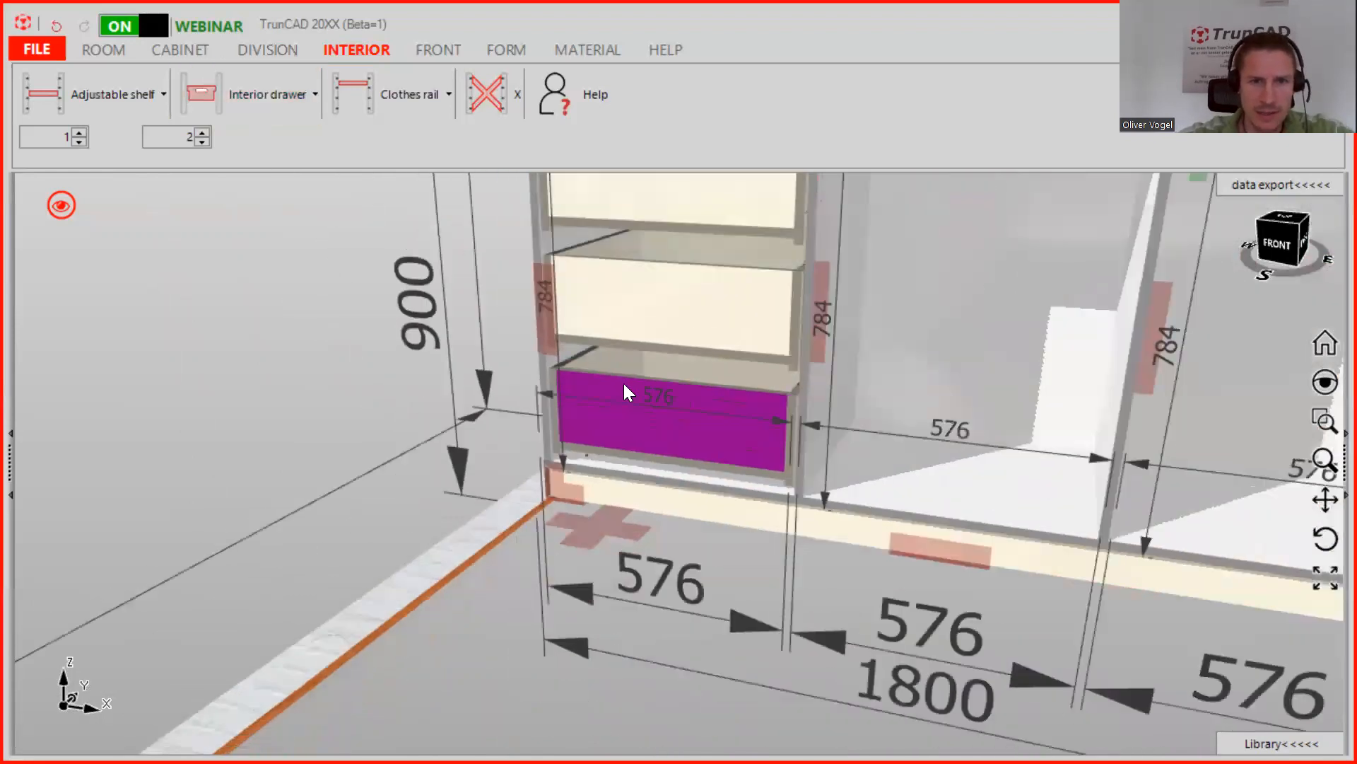
scroll(624, 383, "down", 2)
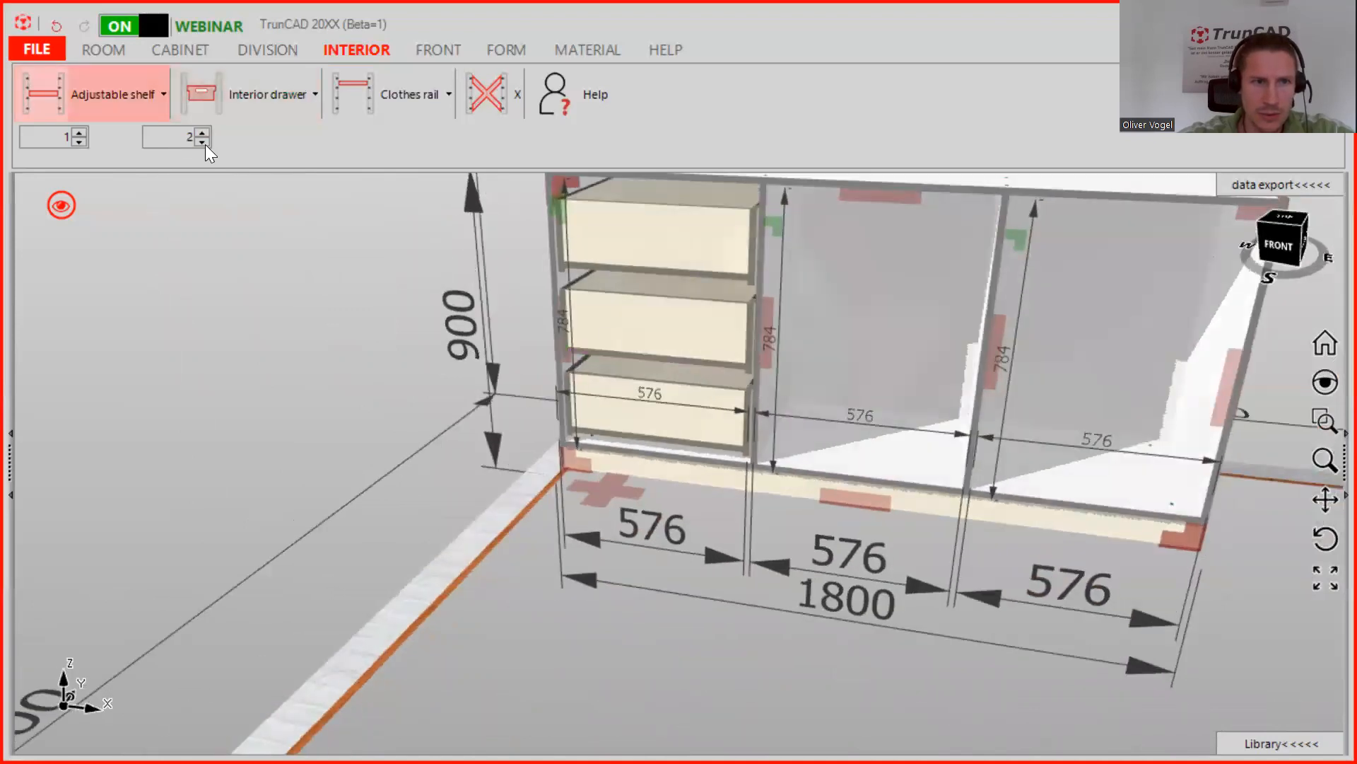
Remove all drawers from the leftmost compartment by applying an interior drawer quantity of 0 to it.
double_click(202, 142)
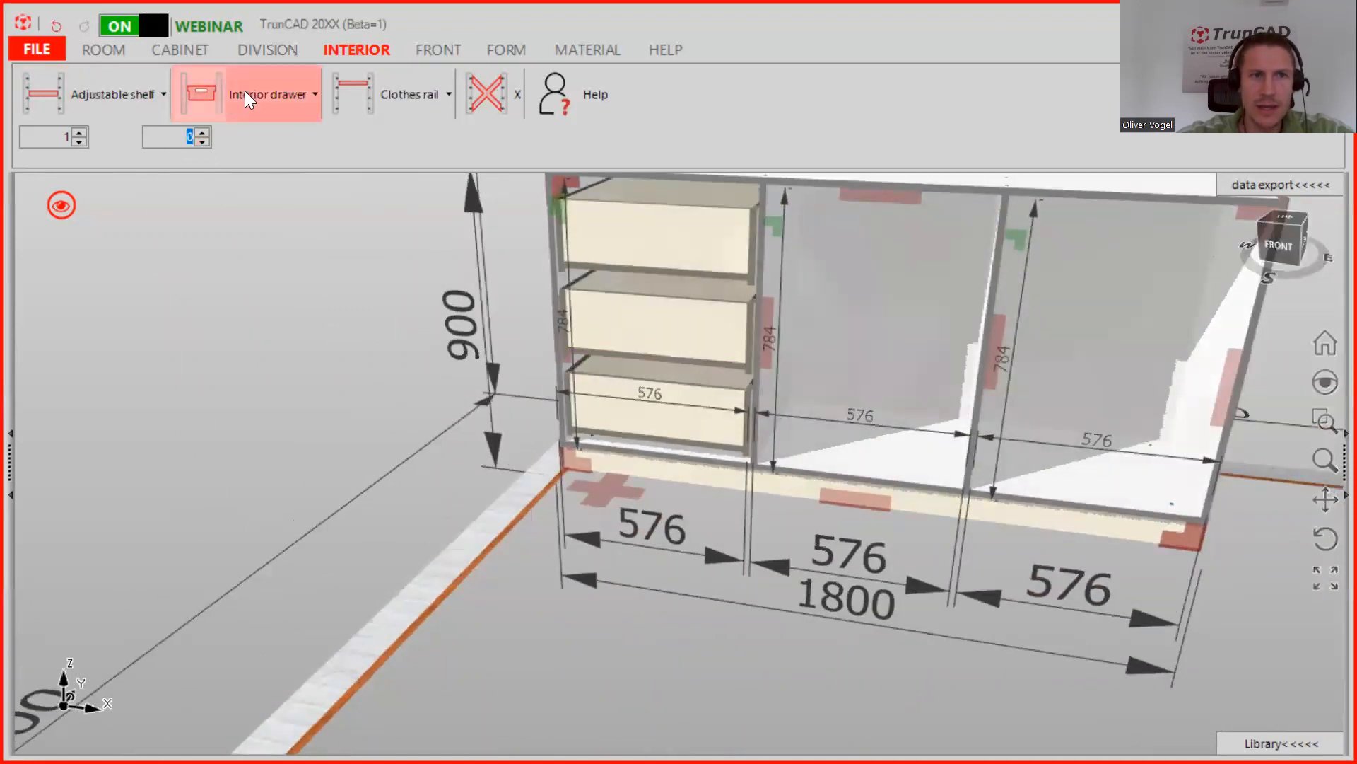
left_click(216, 89)
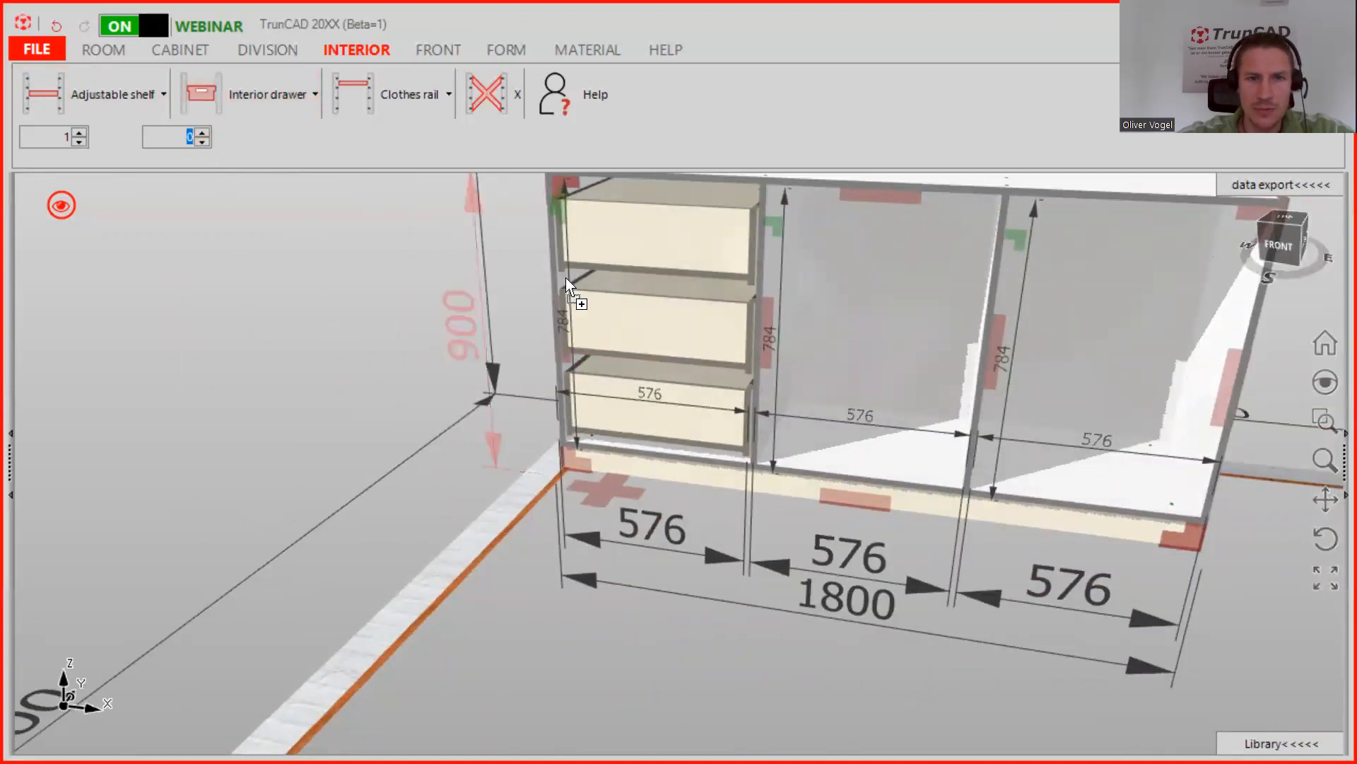
left_click(635, 294)
scroll(686, 337, "down", 3)
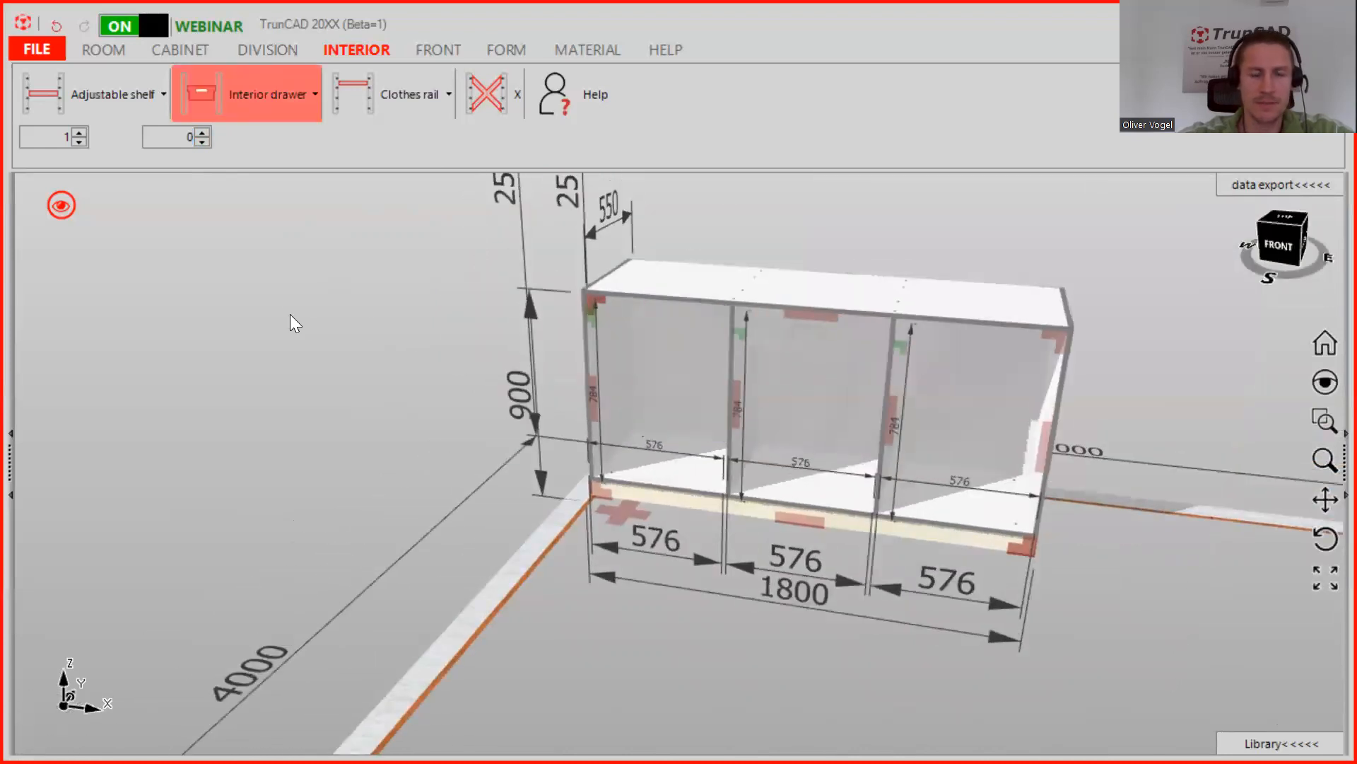
Set the interior drawer's height to 150 mm and its distance to bottom to 35 mm.
left_click(225, 103)
left_click(203, 133)
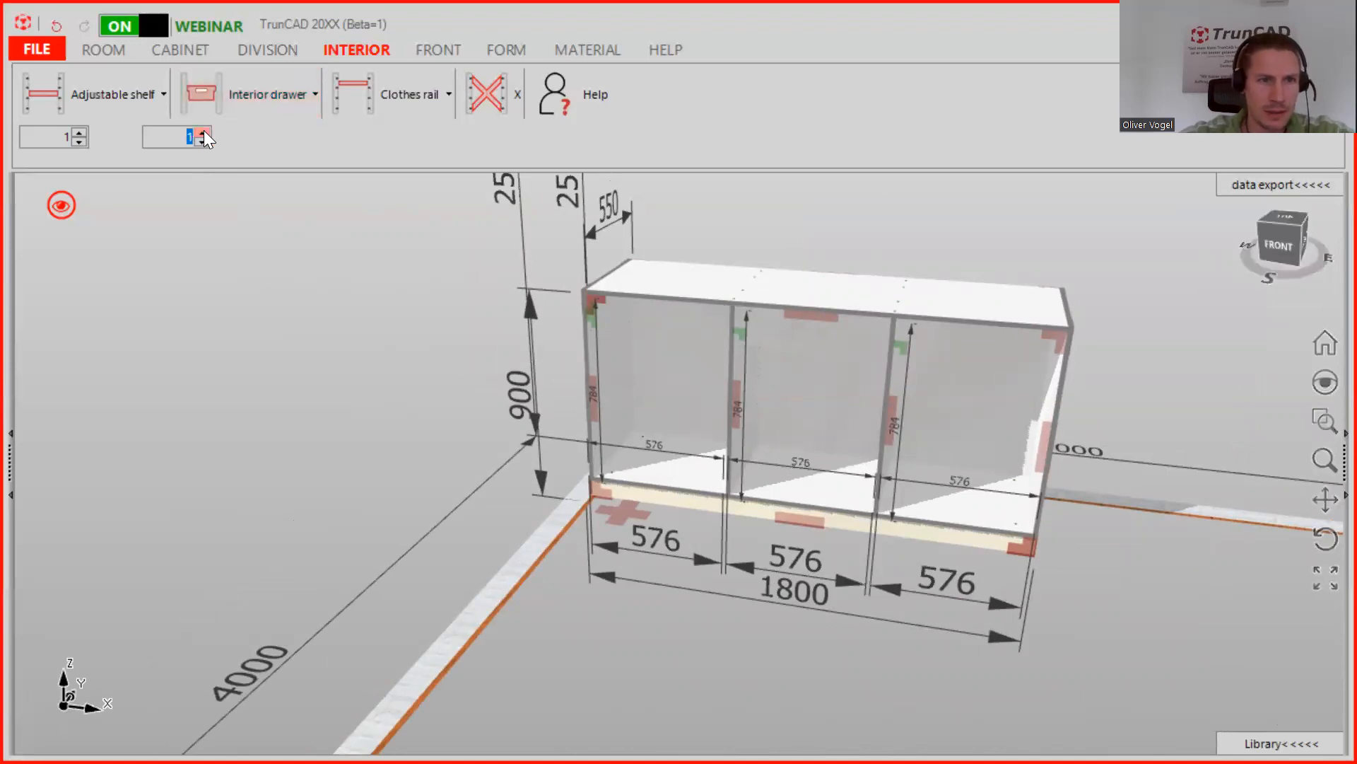
left_click(266, 101)
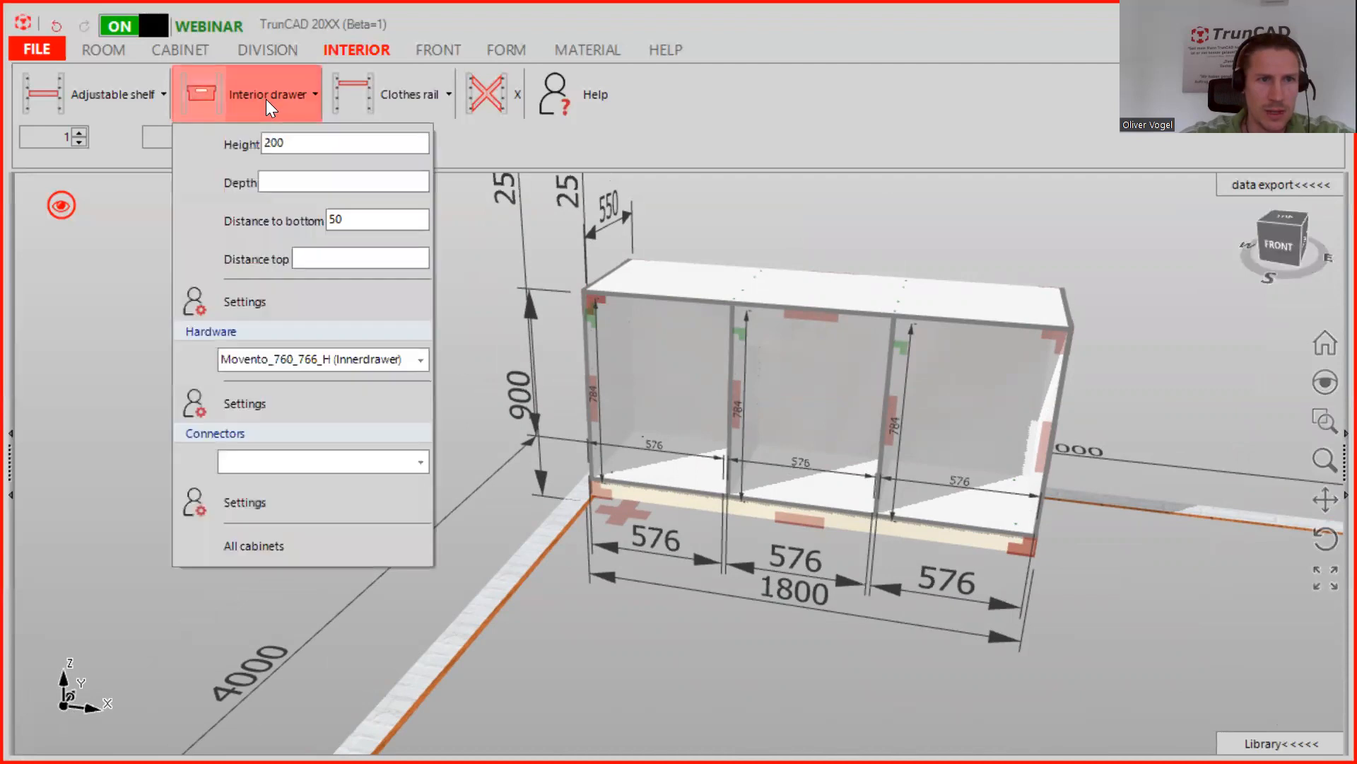
left_click(296, 141)
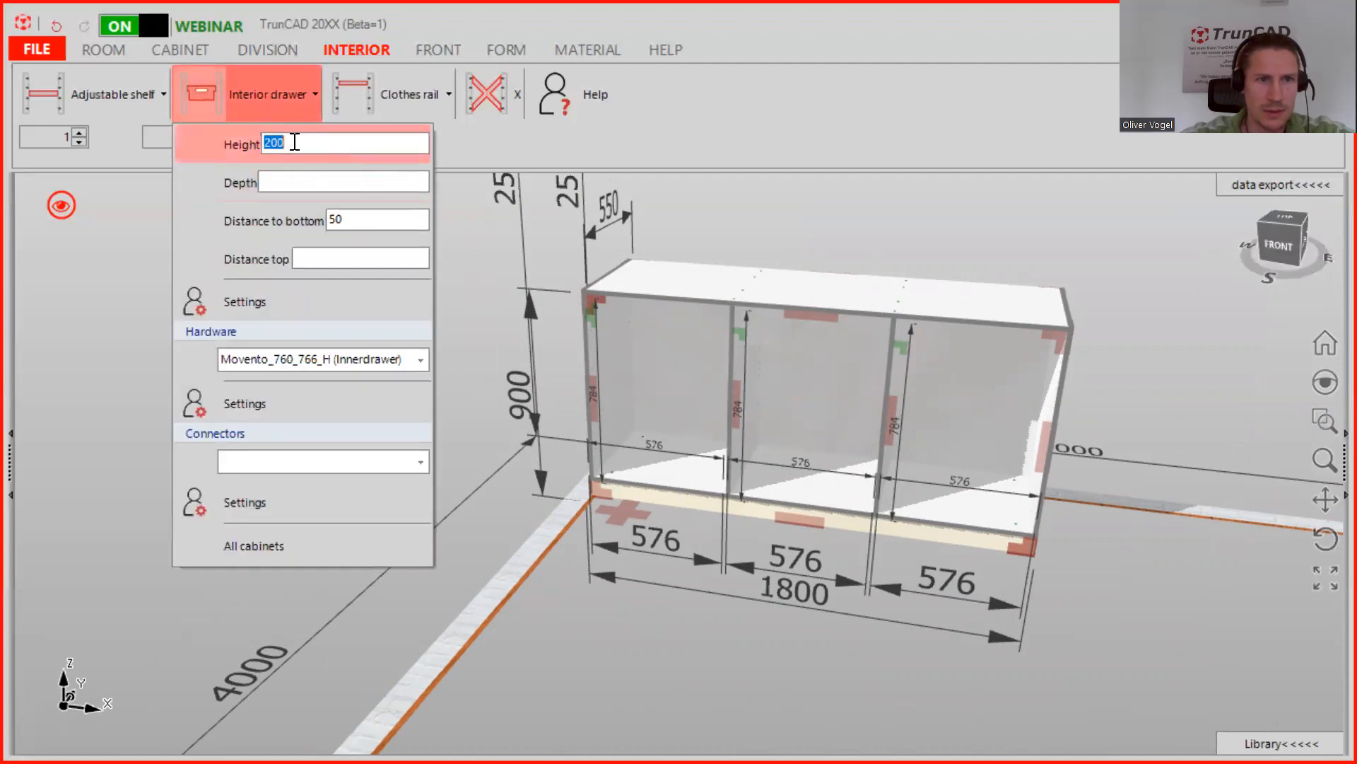
double_click(296, 140)
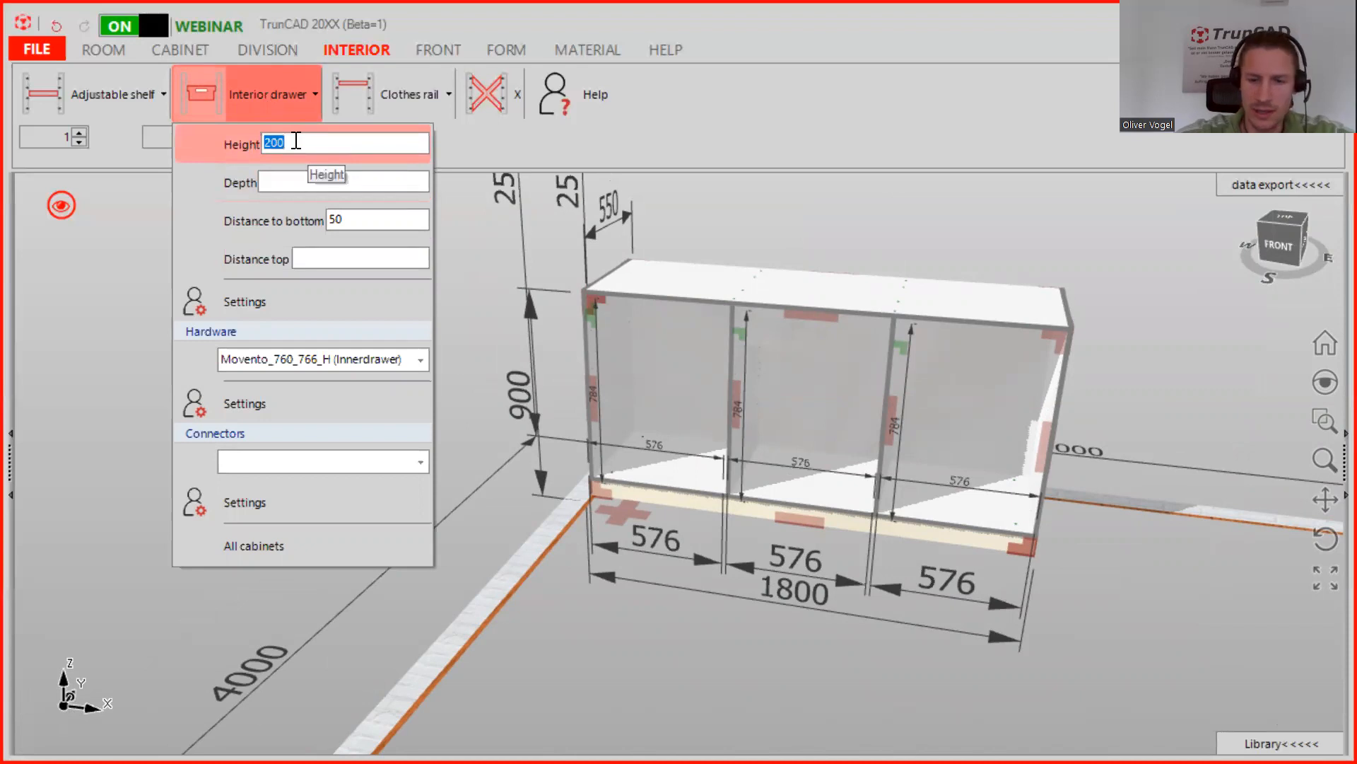
type("150")
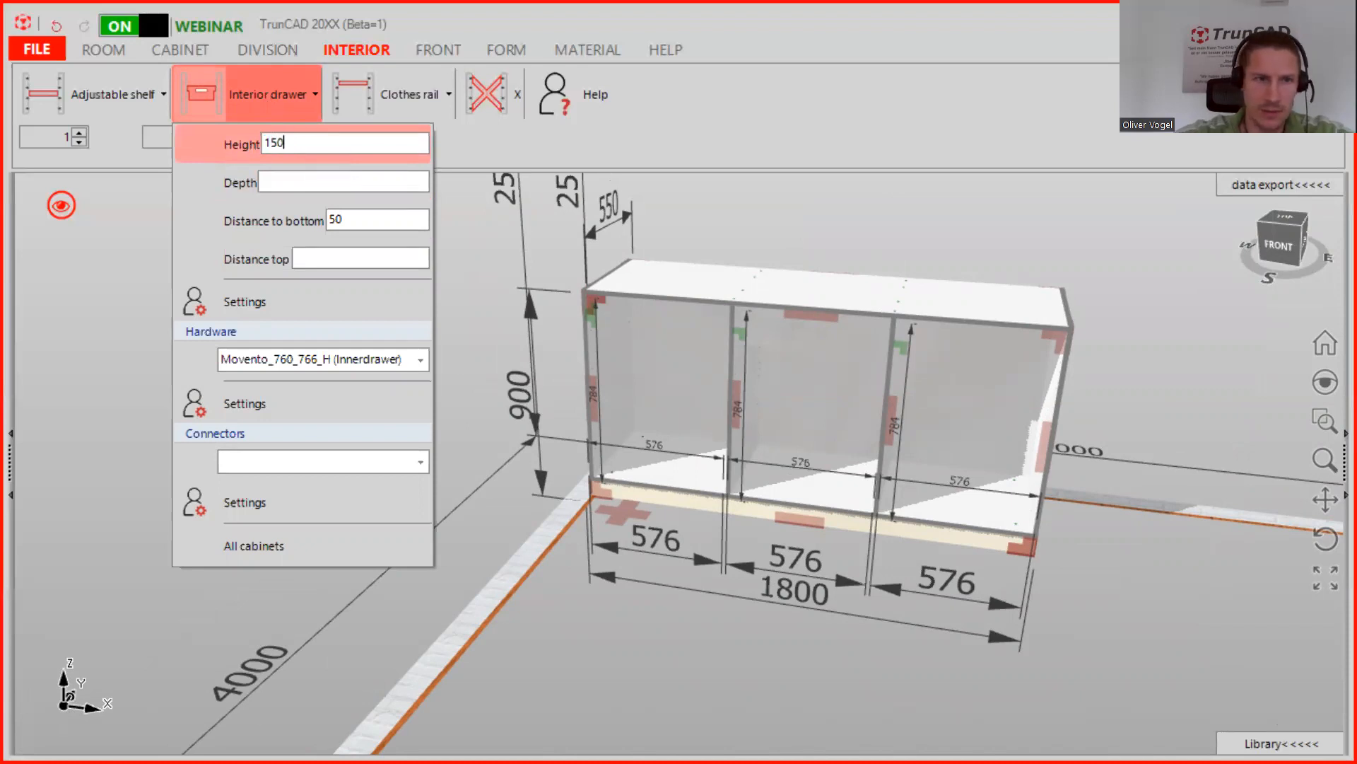
left_click(366, 220)
type("3")
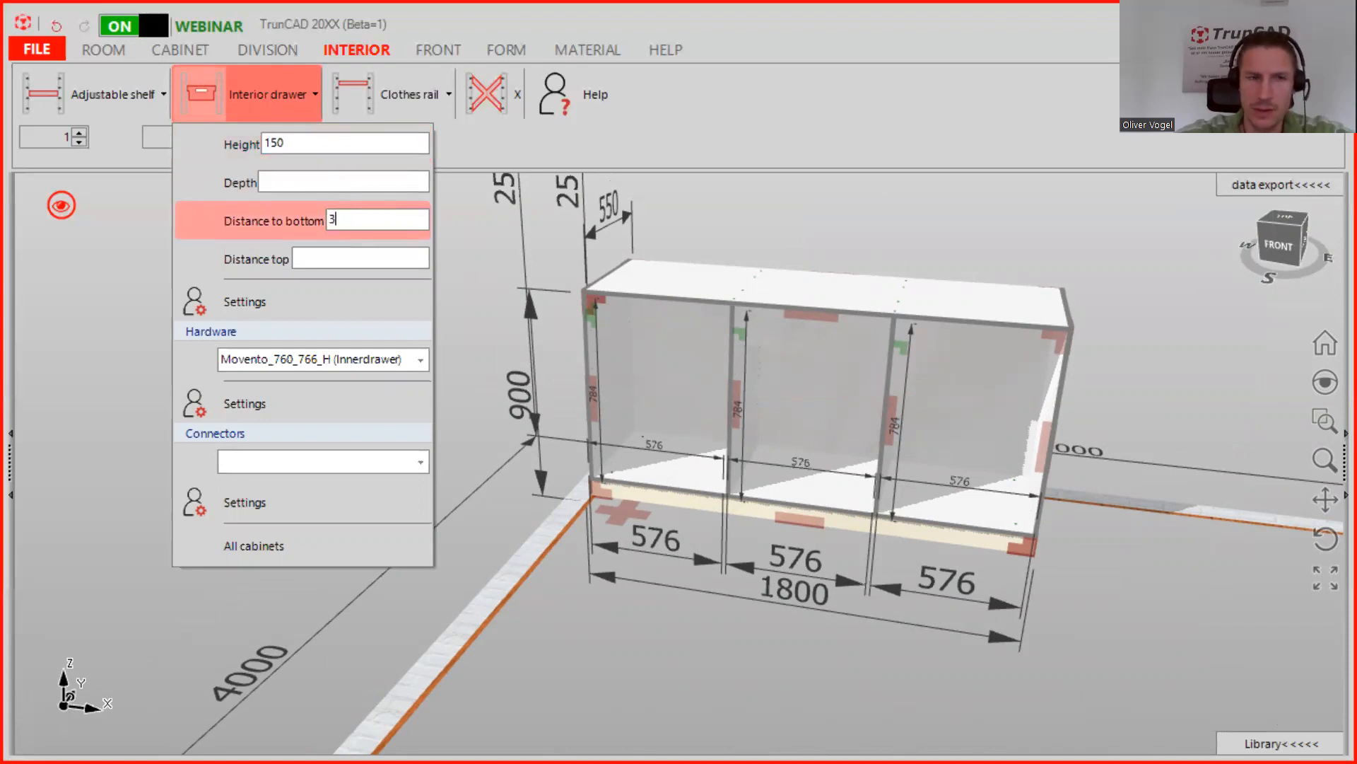
Set the number of interior drawers to 3 and place them in the cabinet's leftmost compartment.
left_click(224, 87)
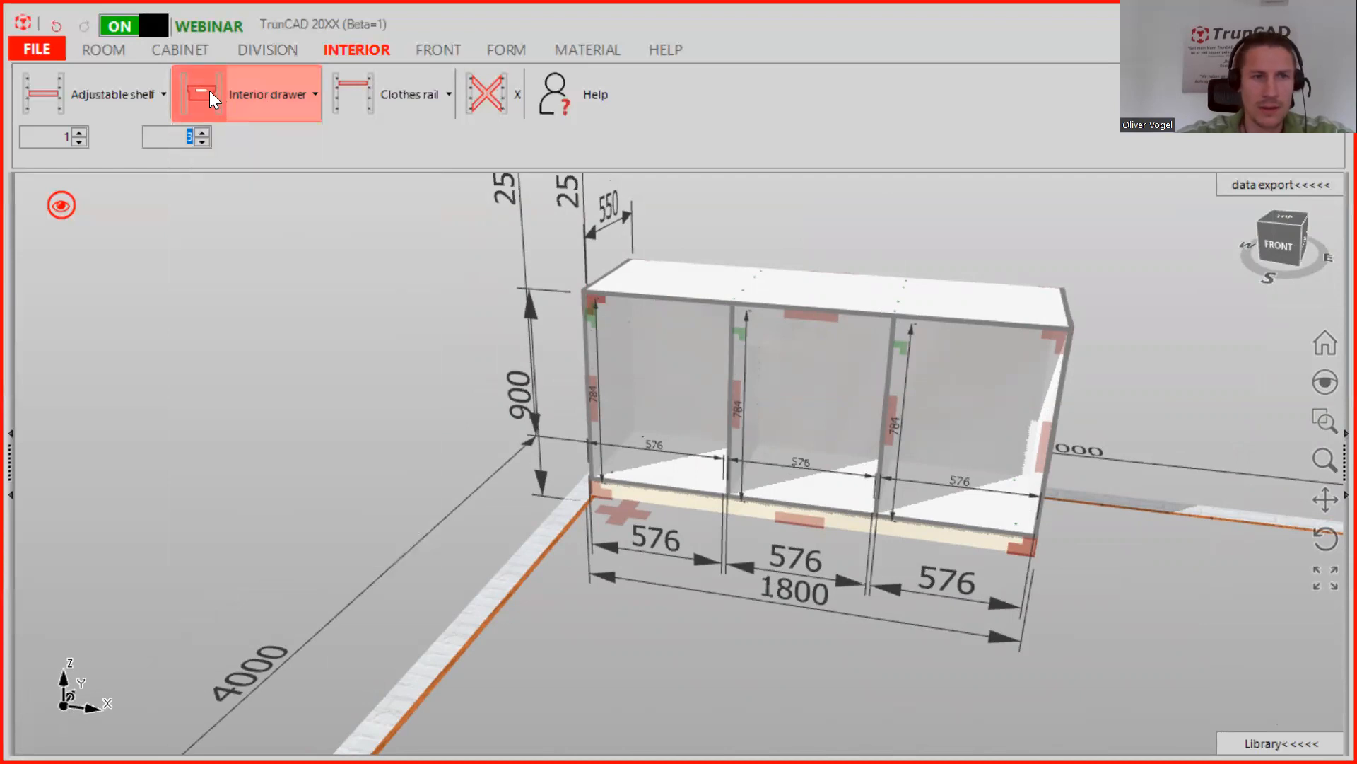
left_click(642, 375)
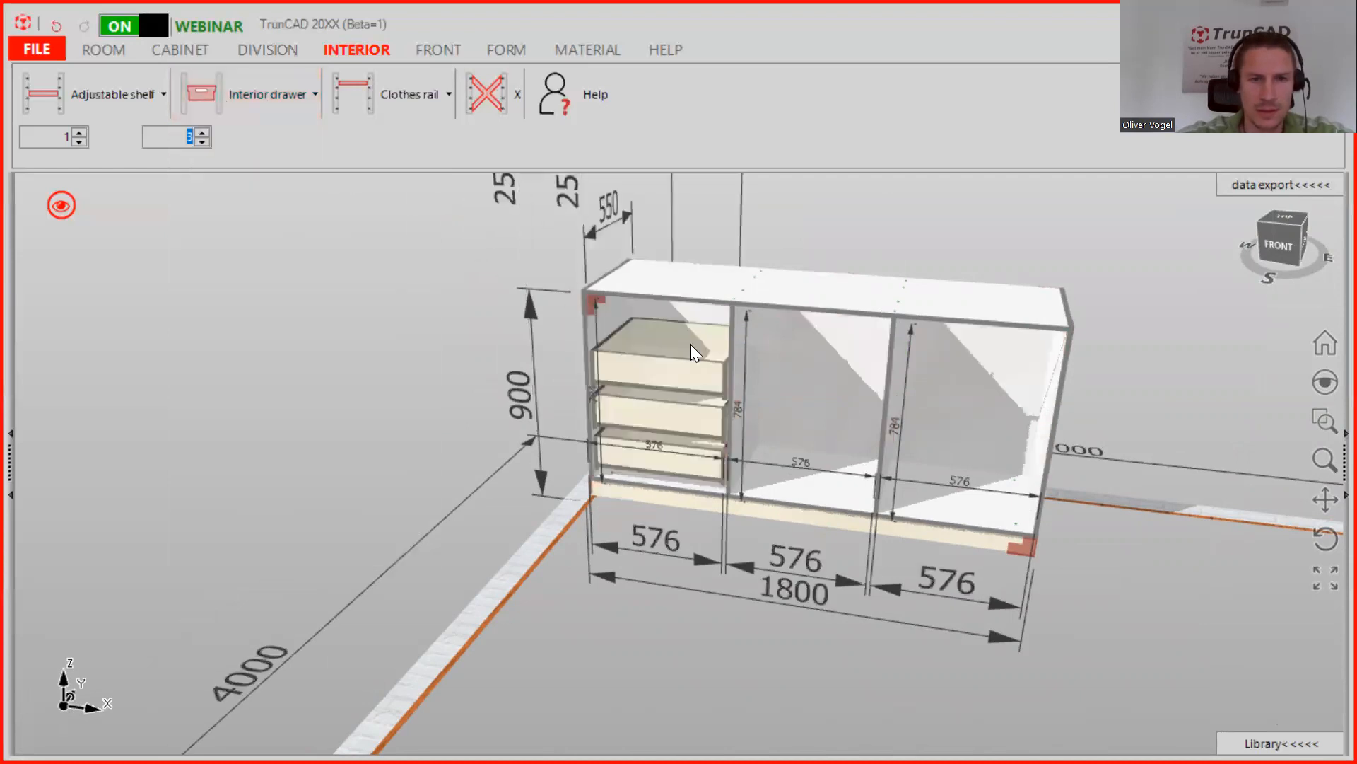
scroll(626, 468, "up", 6)
mouse_move(627, 468)
middle_mouse_down()
mouse_move(683, 416)
mouse_move(619, 449)
middle_mouse_up()
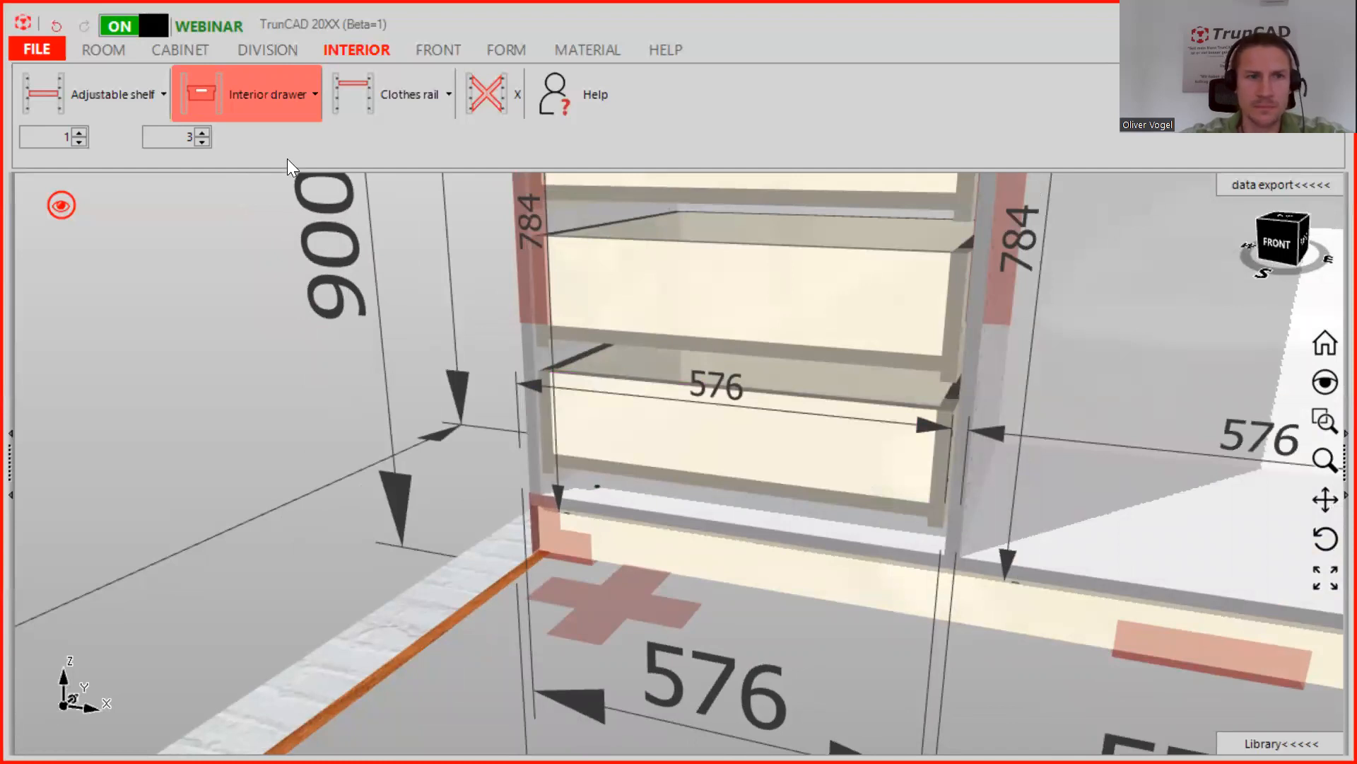
Review the interior drawer's drawerbox construction settings and close them without saving.
left_click(284, 98)
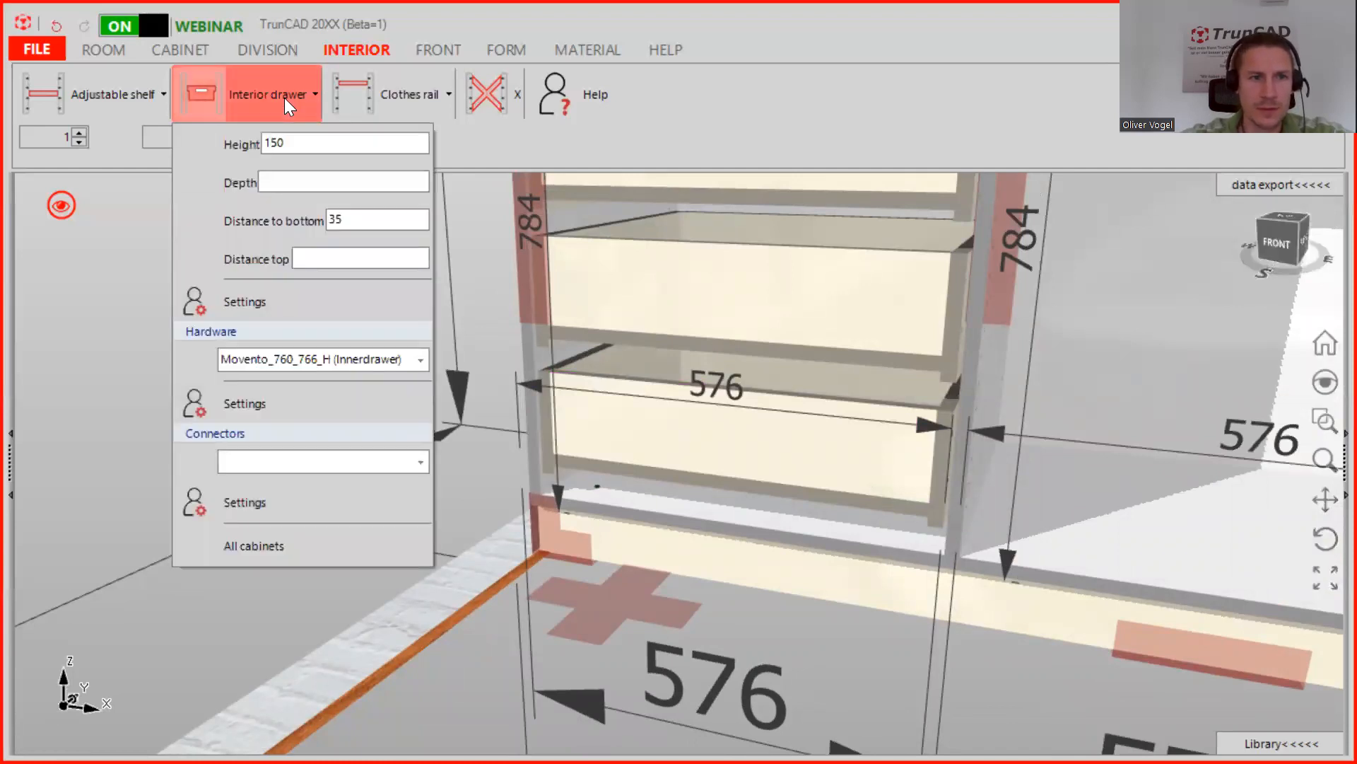
left_click(287, 295)
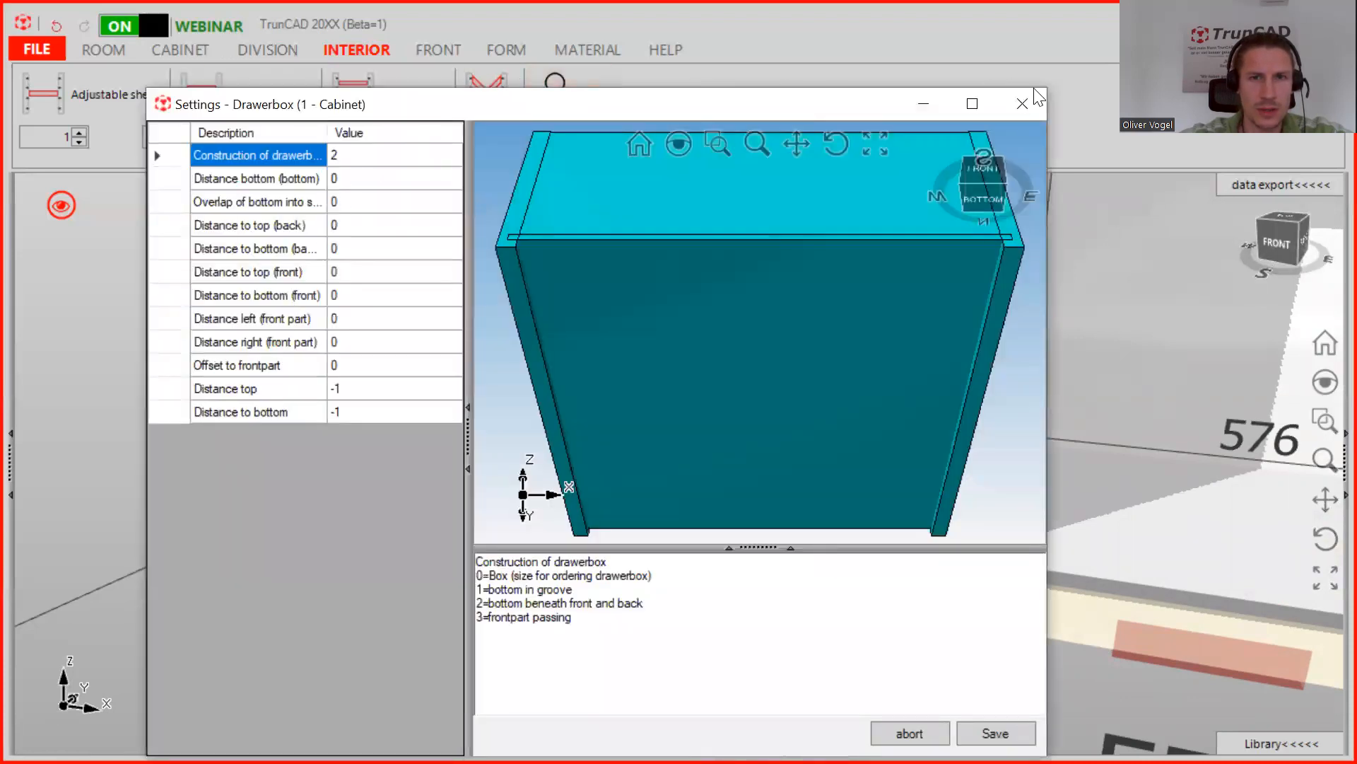
left_click(1040, 97)
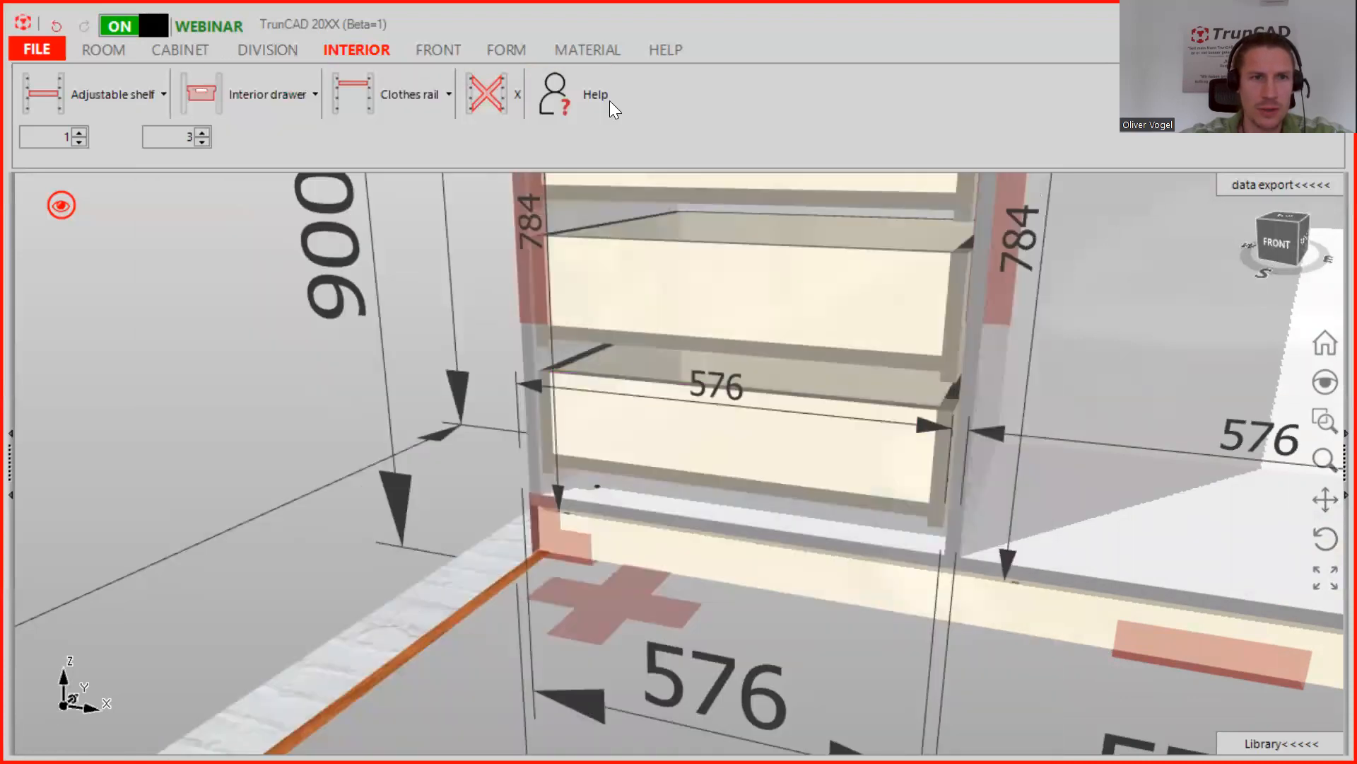
Step through the drawerbox's construction, bottom, back and front distance parameters with their previews, and close the settings without saving.
left_click(300, 99)
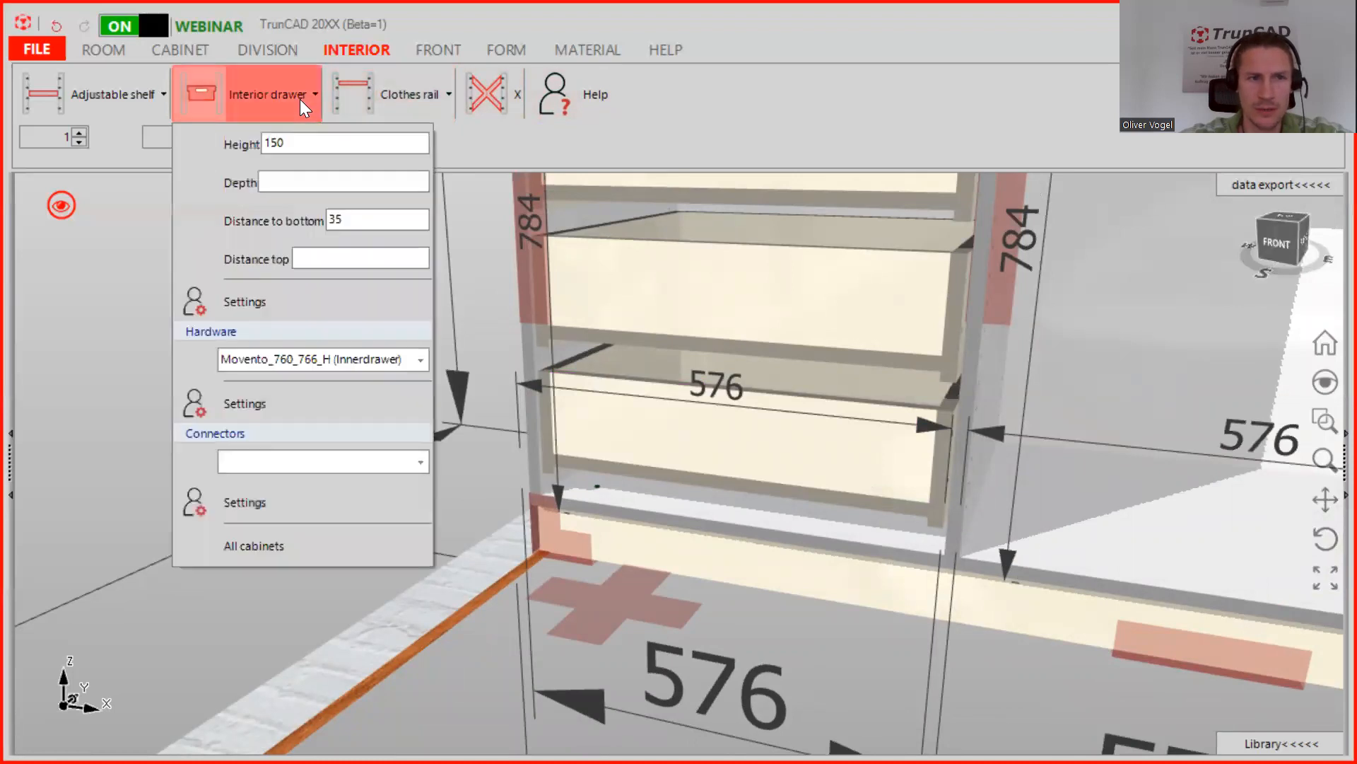
left_click(296, 298)
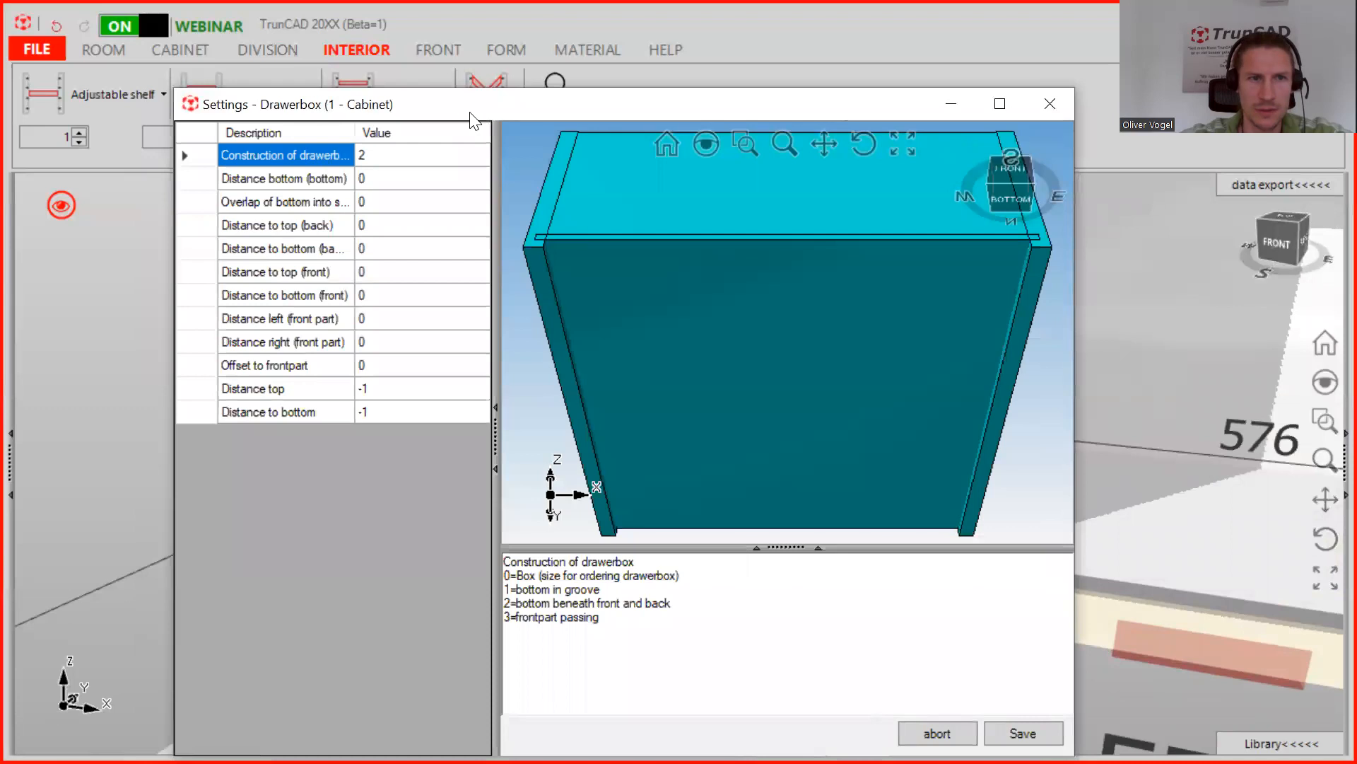
left_click_drag(469, 111, 450, 85)
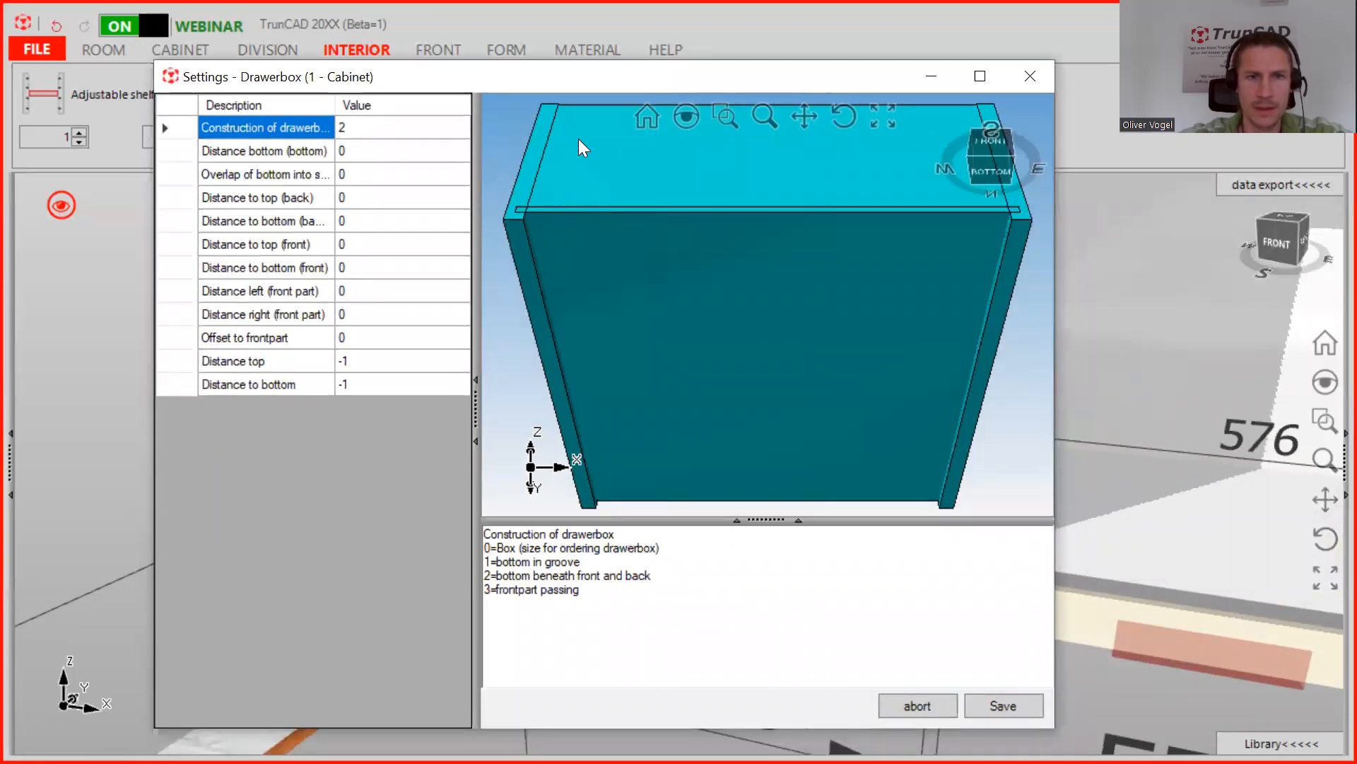
left_click(351, 132)
left_click(378, 150)
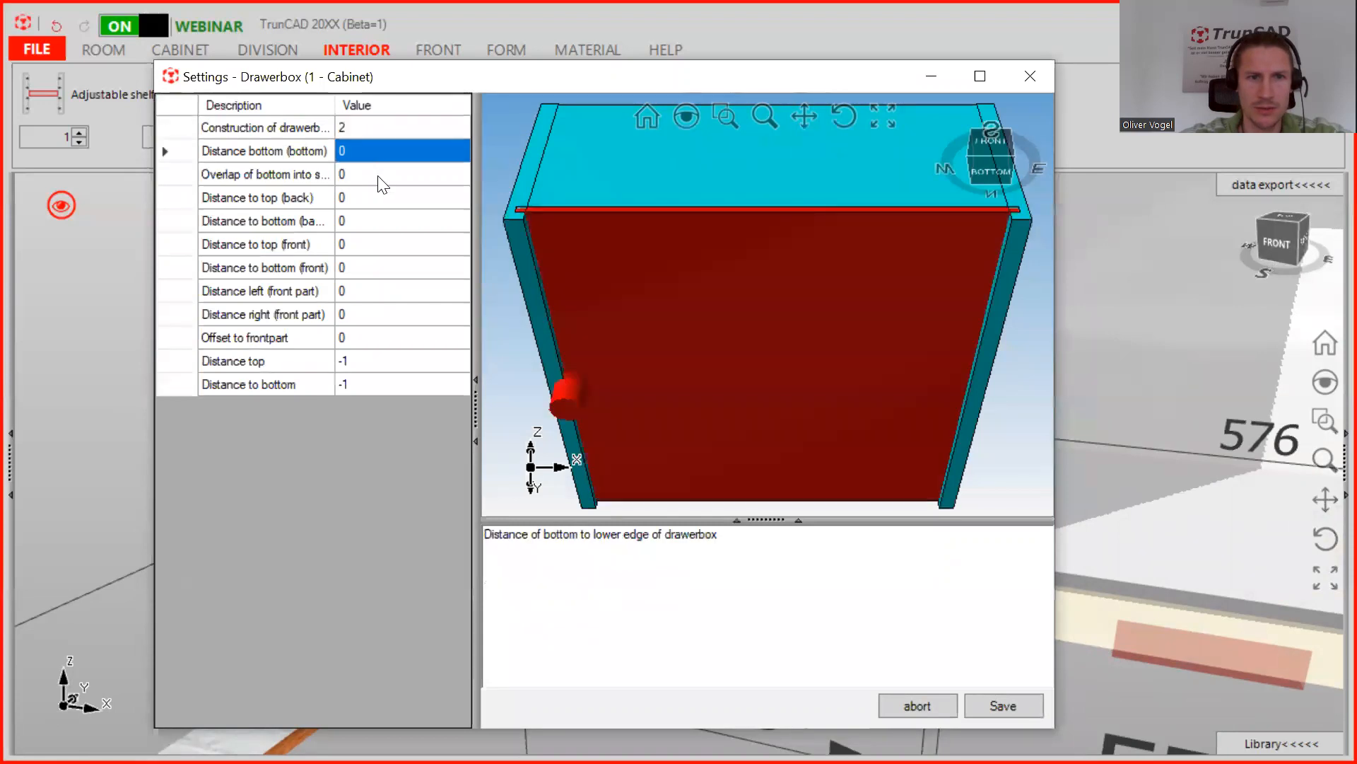
left_click(381, 174)
left_click(382, 202)
left_click(386, 244)
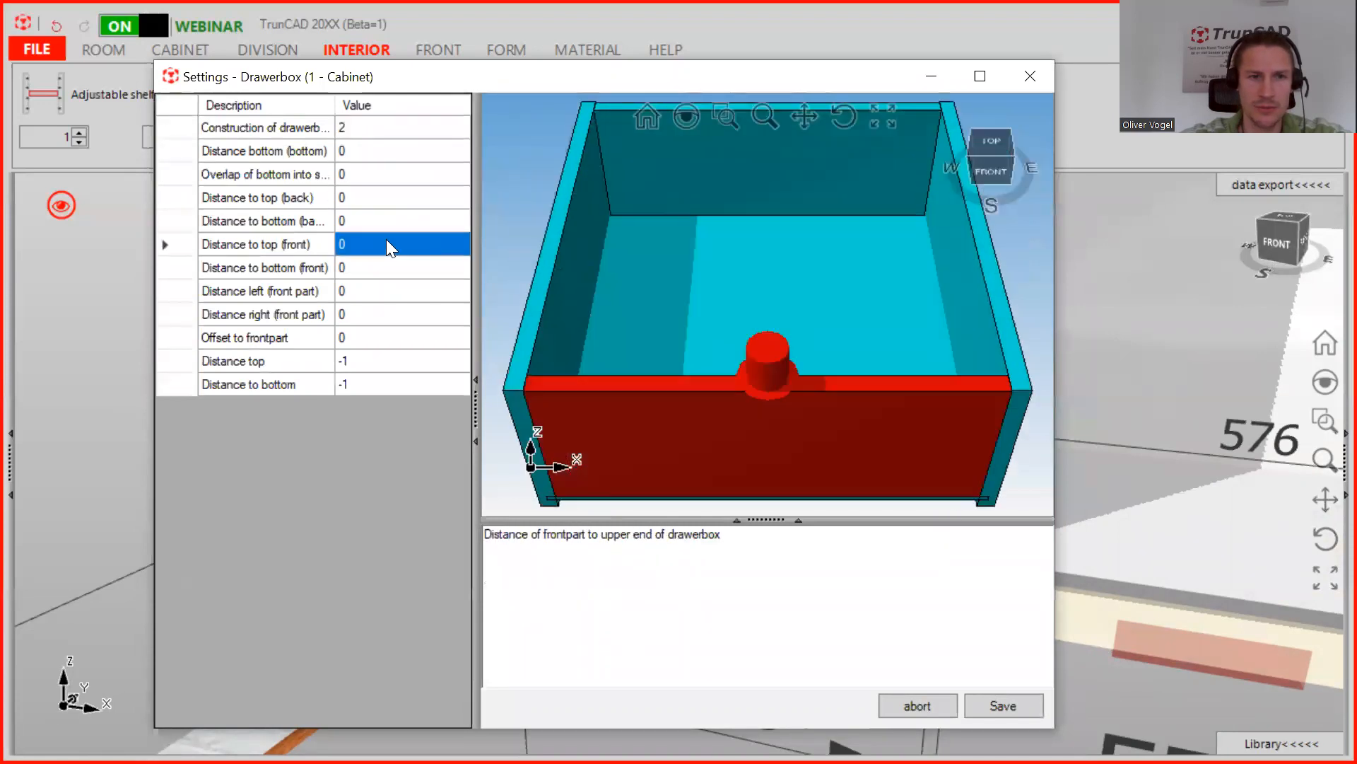
left_click(377, 272)
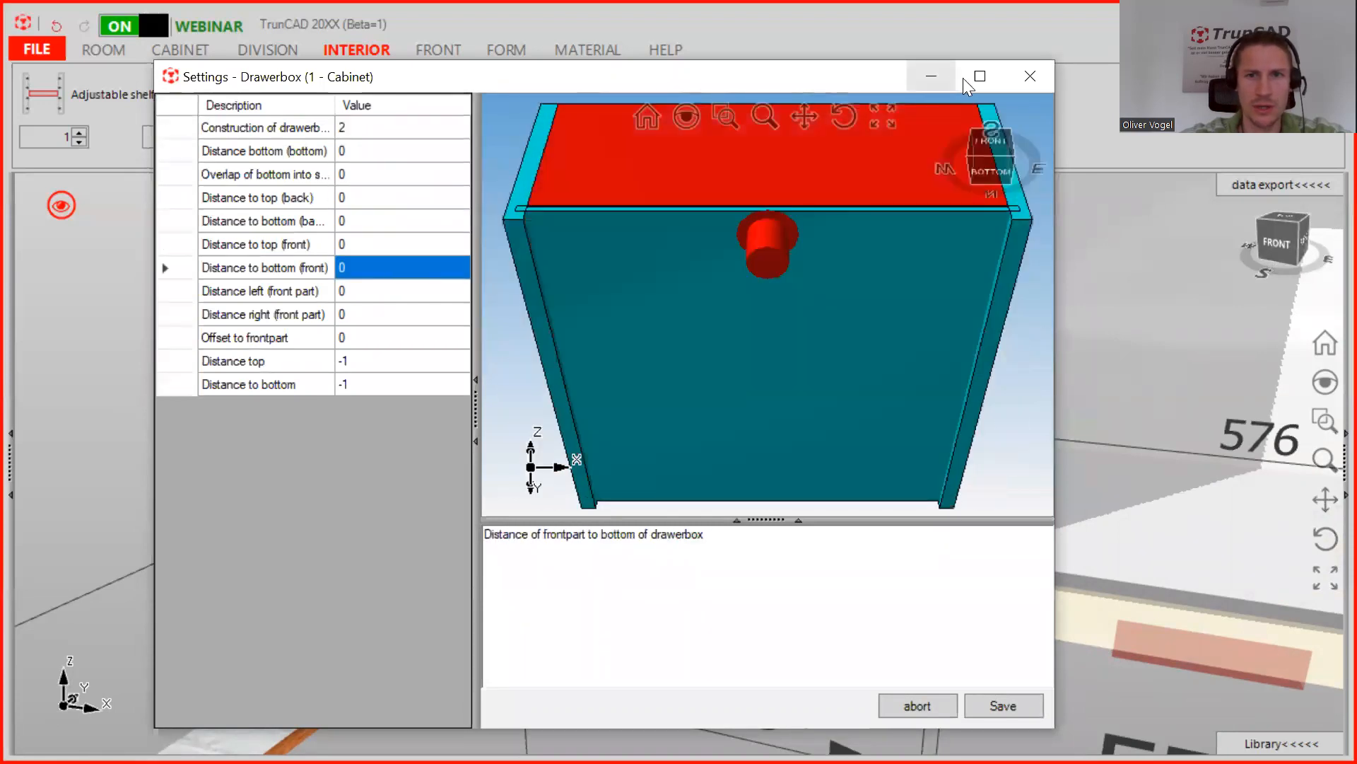
left_click(1031, 78)
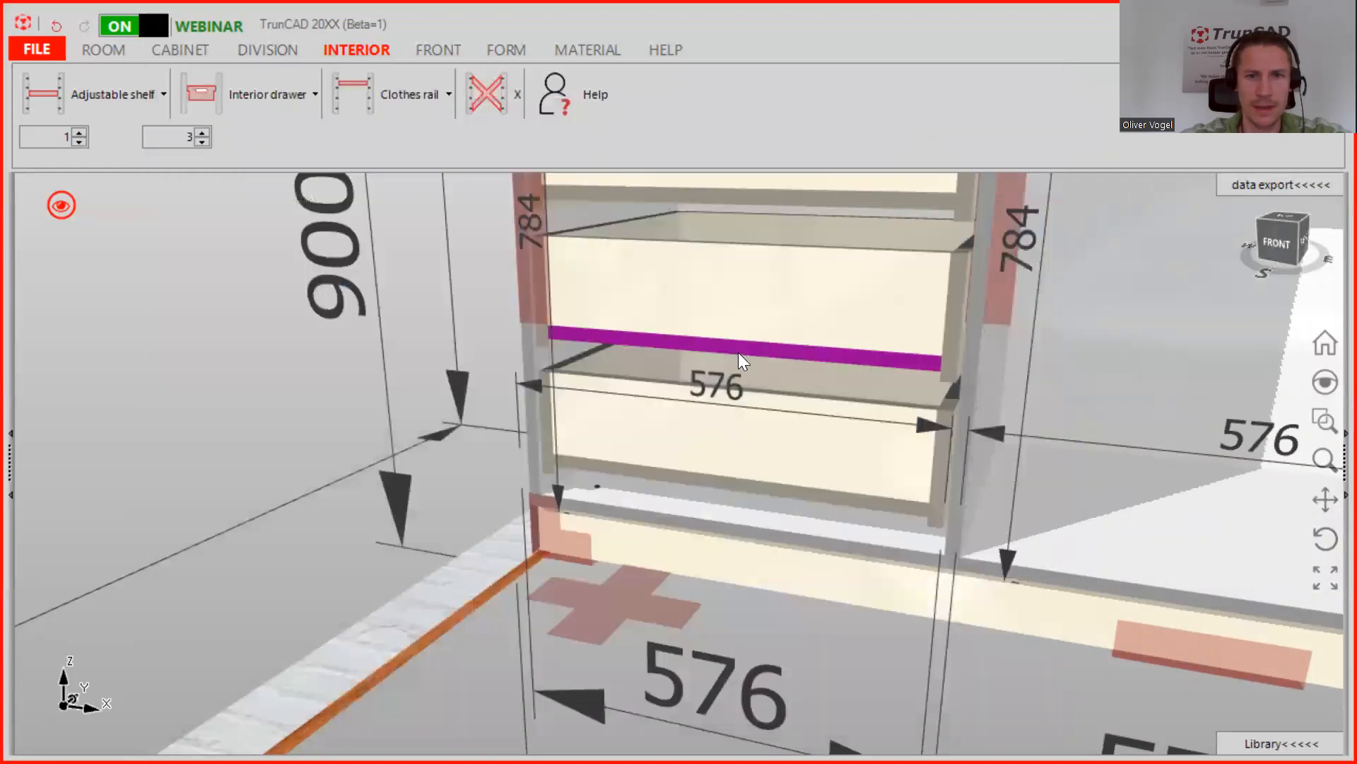
Examine the three interior drawers in the leftmost compartment and the free space above them from several angles.
scroll(738, 352, "down", 5)
middle_click_drag(690, 386, 600, 466)
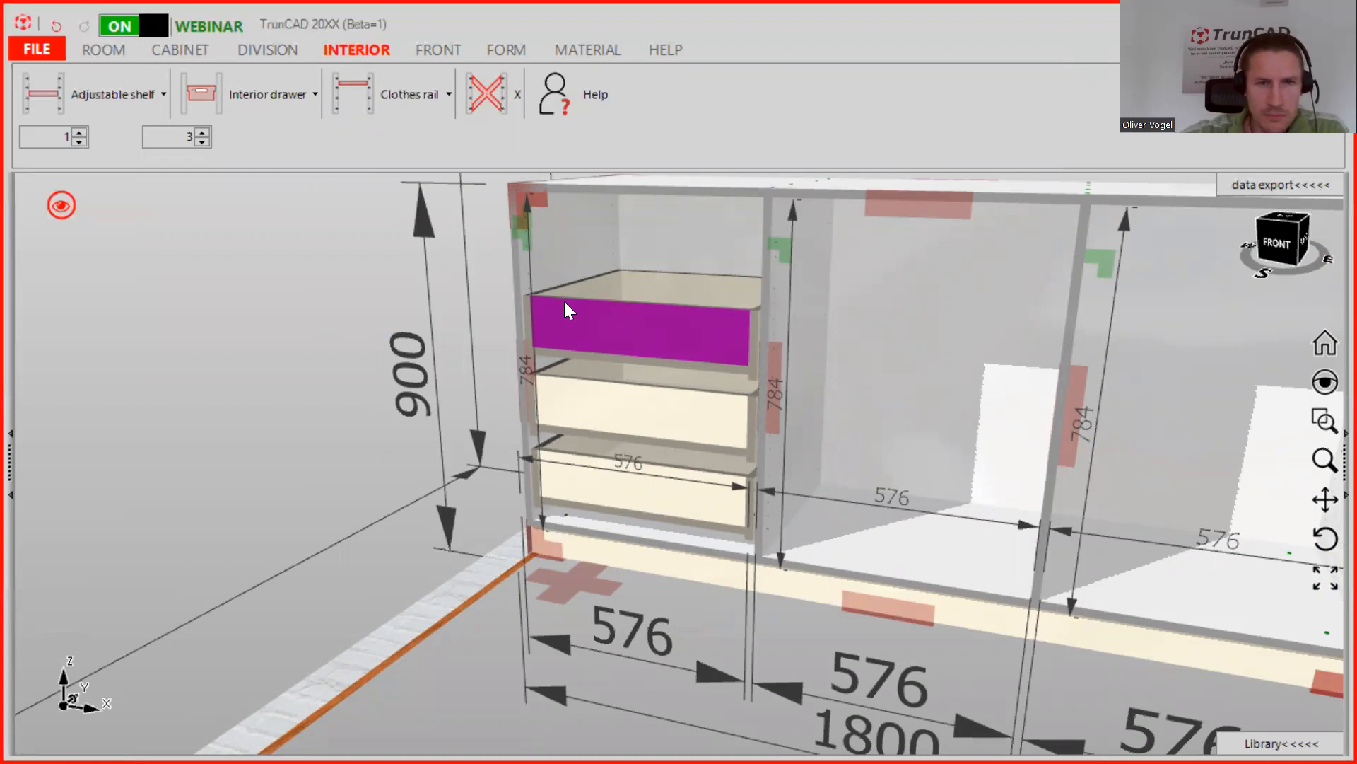
scroll(591, 297, "down", 3)
scroll(549, 298, "up", 4)
scroll(549, 299, "up", 2)
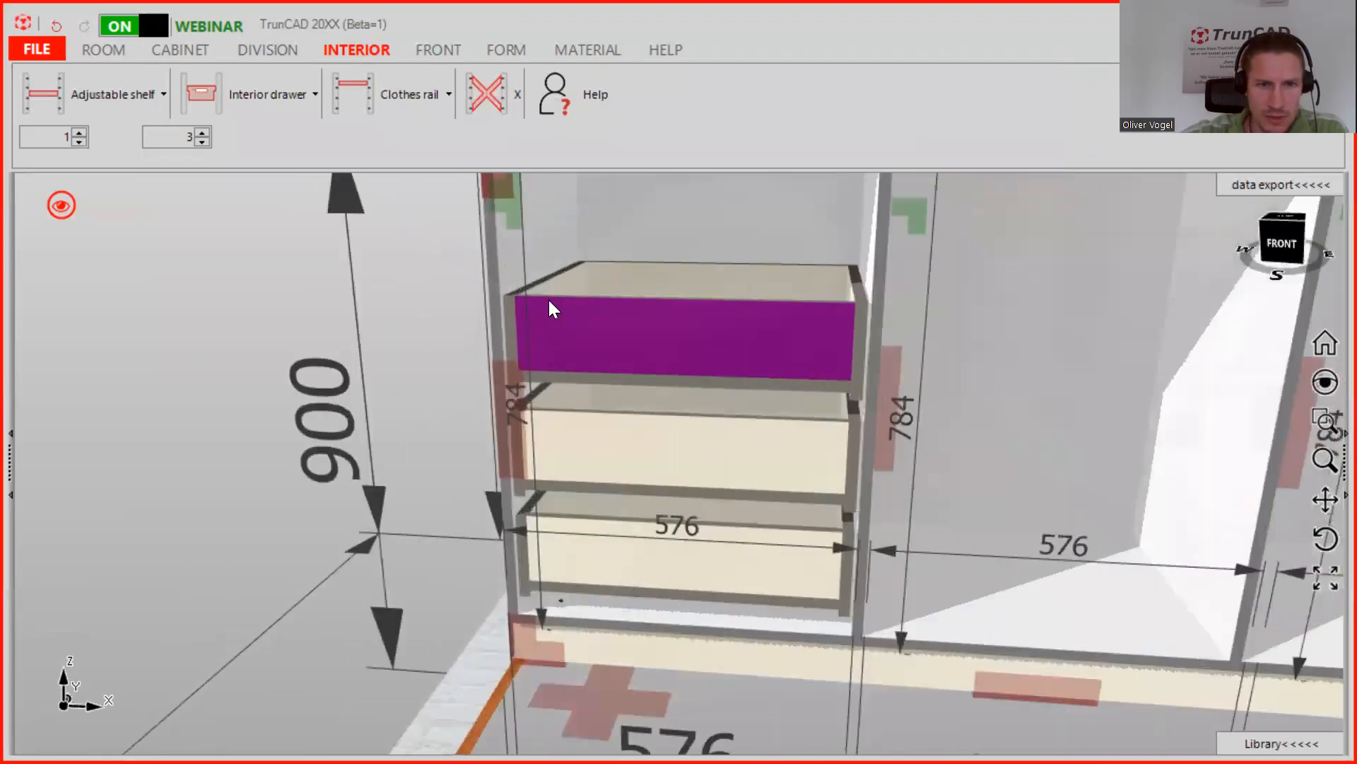
scroll(596, 295, "down", 2)
middle_click_drag(622, 298, 589, 303)
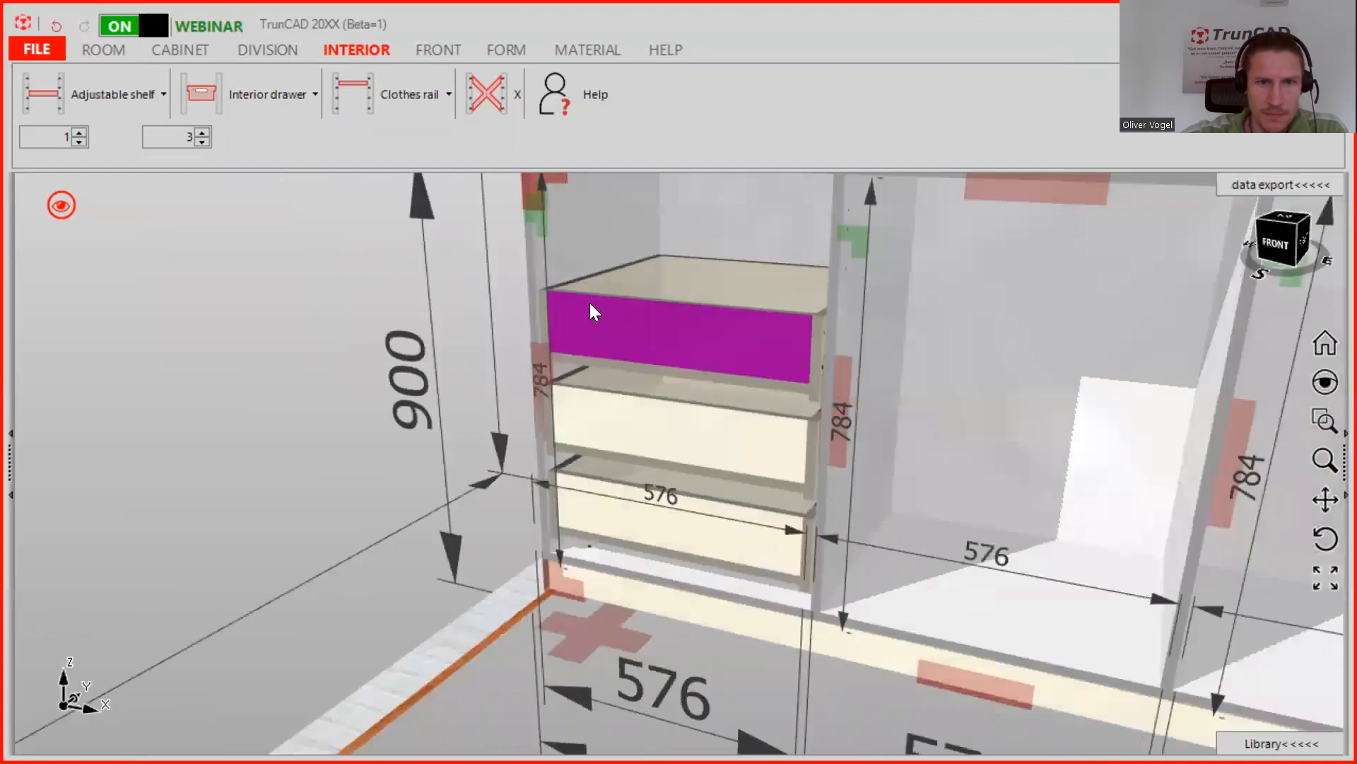
scroll(591, 298, "down", 2)
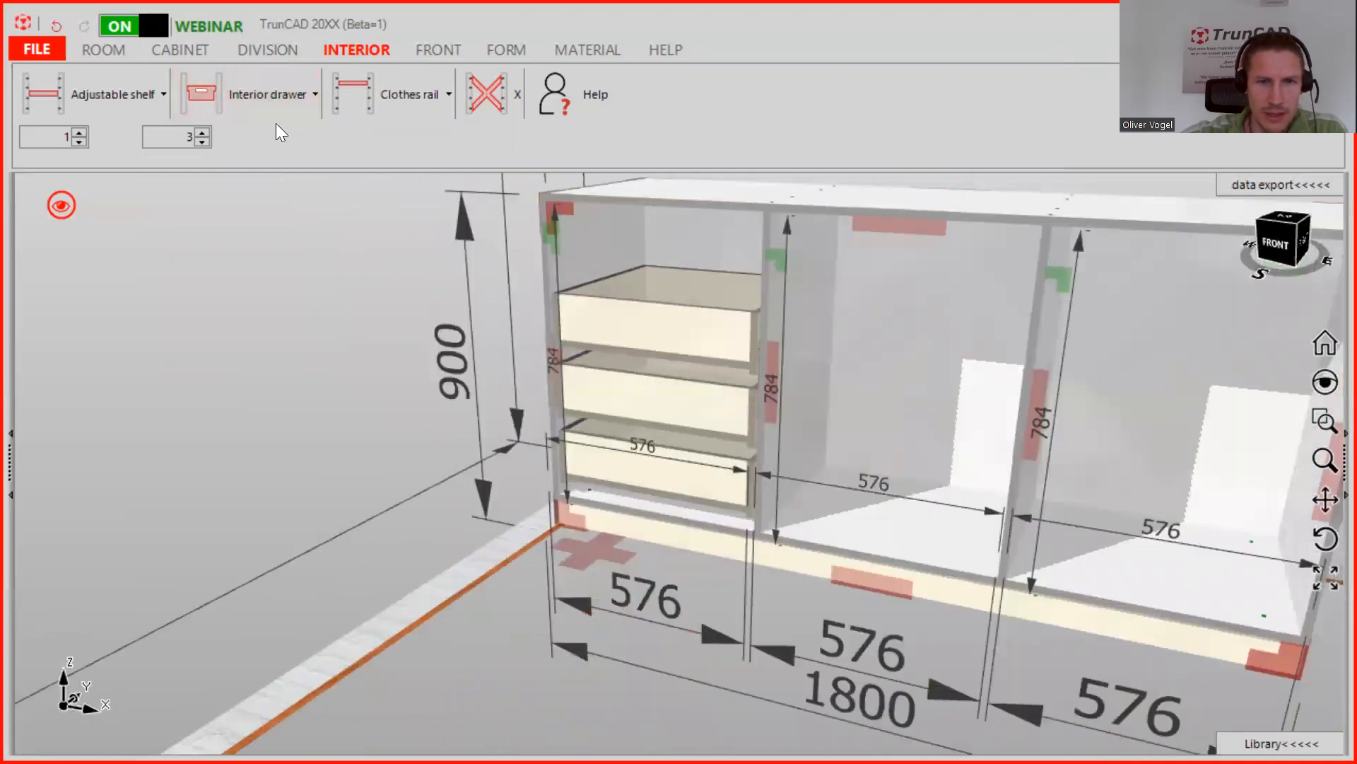
Set the number of interior drawers to 1 and add it above the existing drawers in the leftmost compartment.
scroll(679, 270, "up", 3)
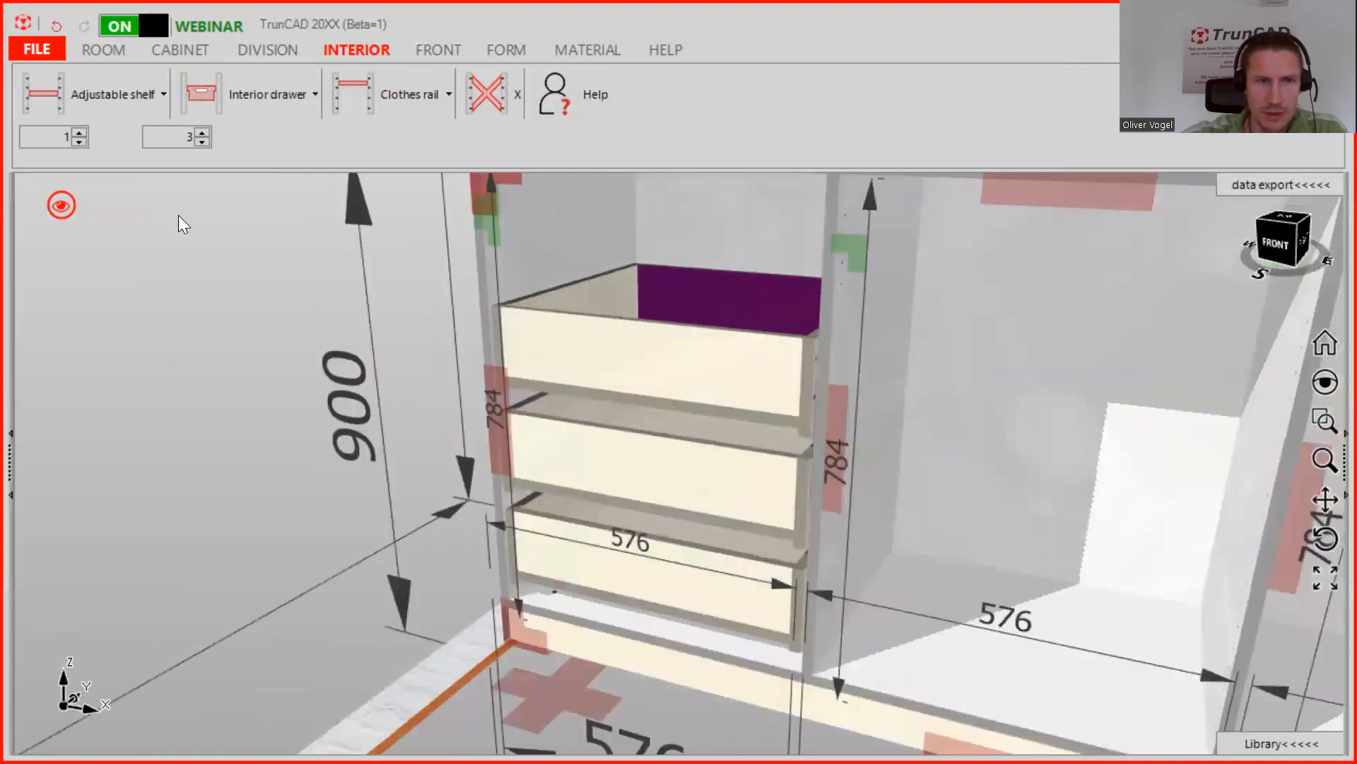
left_click(201, 142)
left_click(201, 142)
left_click(216, 96)
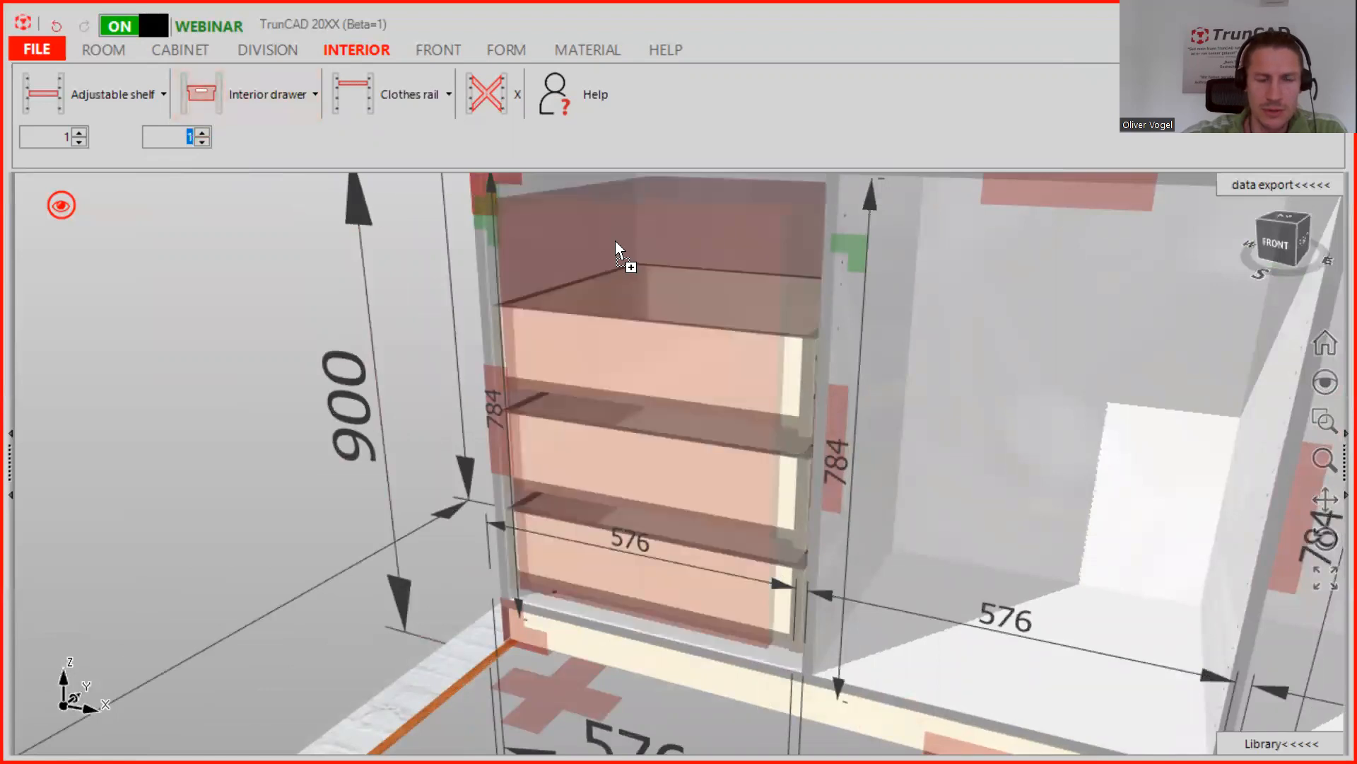
left_click(616, 240)
scroll(696, 273, "down", 3)
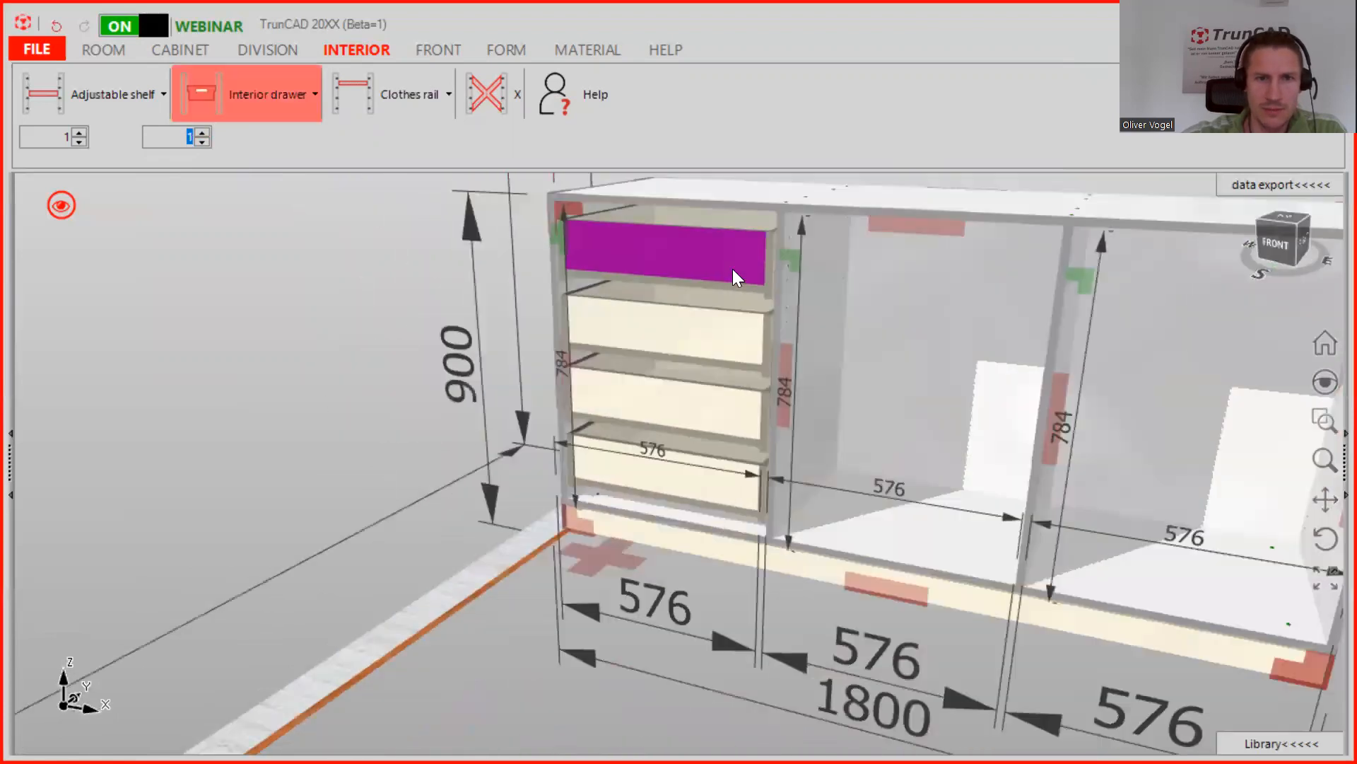
middle_click_drag(694, 311, 750, 305)
middle_click_drag(614, 299, 571, 294)
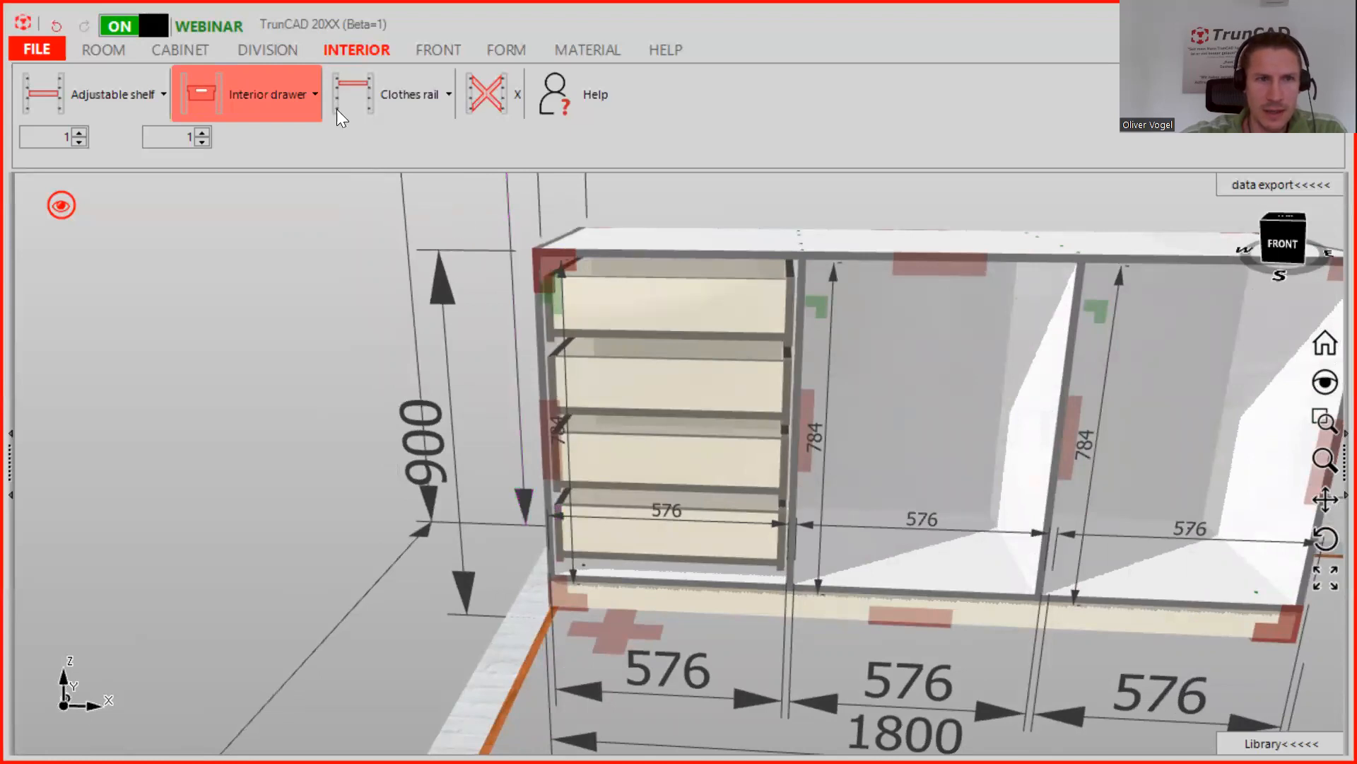
Set the number of fronts to 1 and place a left door on the leftmost compartment.
left_click(422, 55)
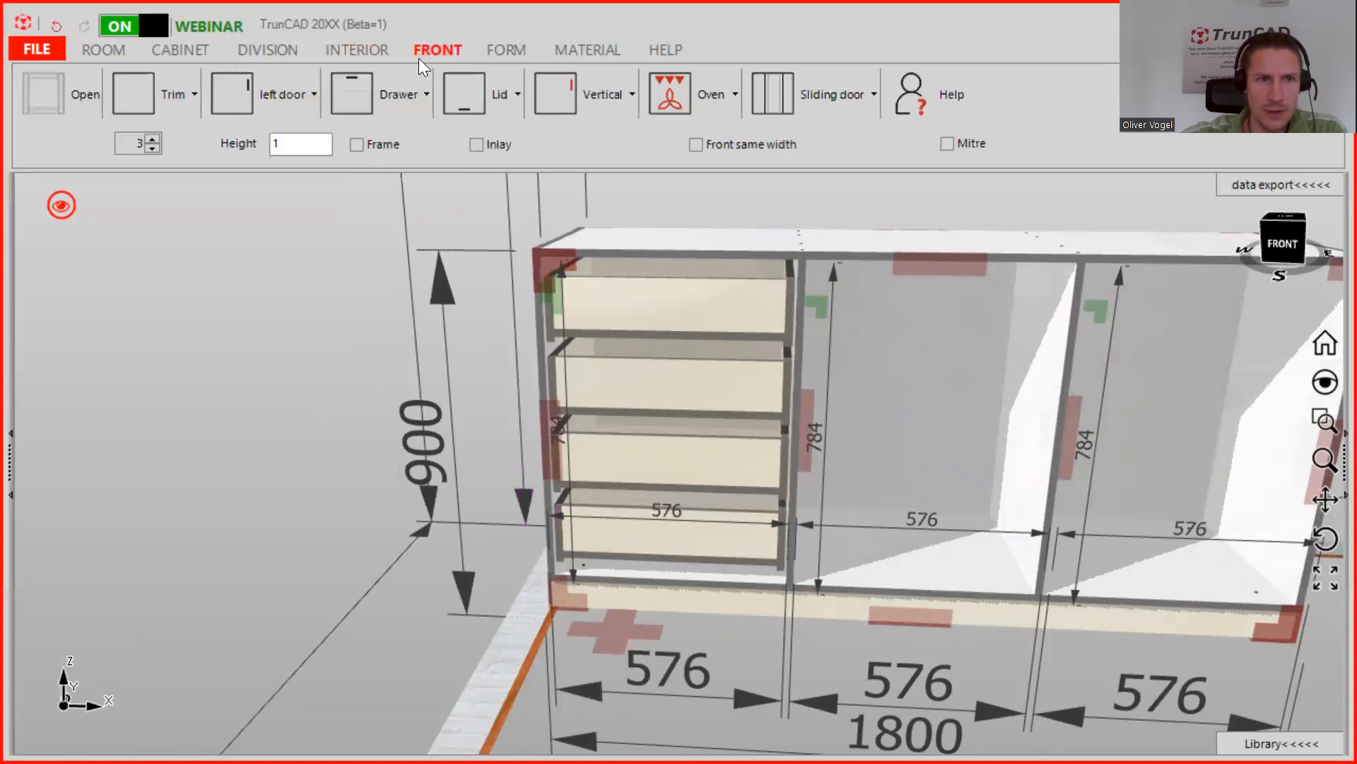
left_click(355, 94)
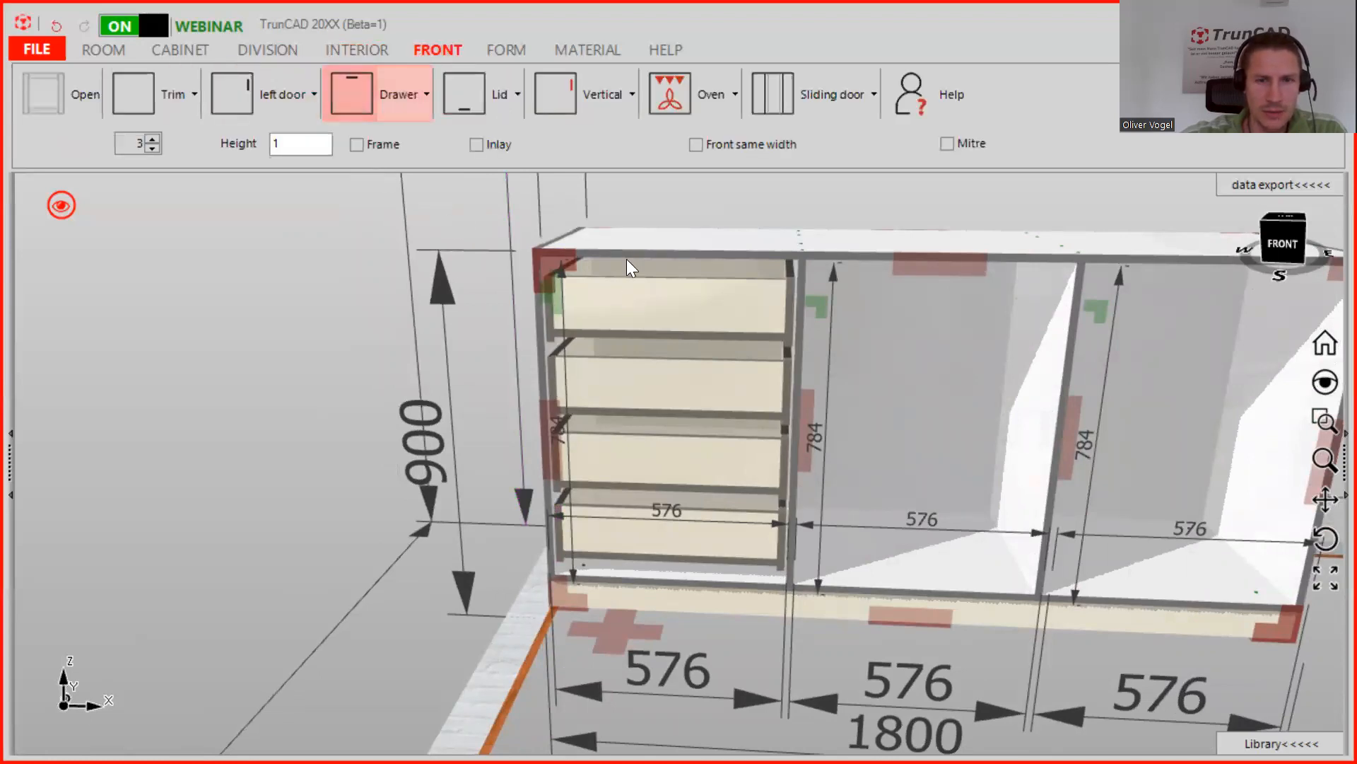
left_click(153, 147)
left_click(153, 147)
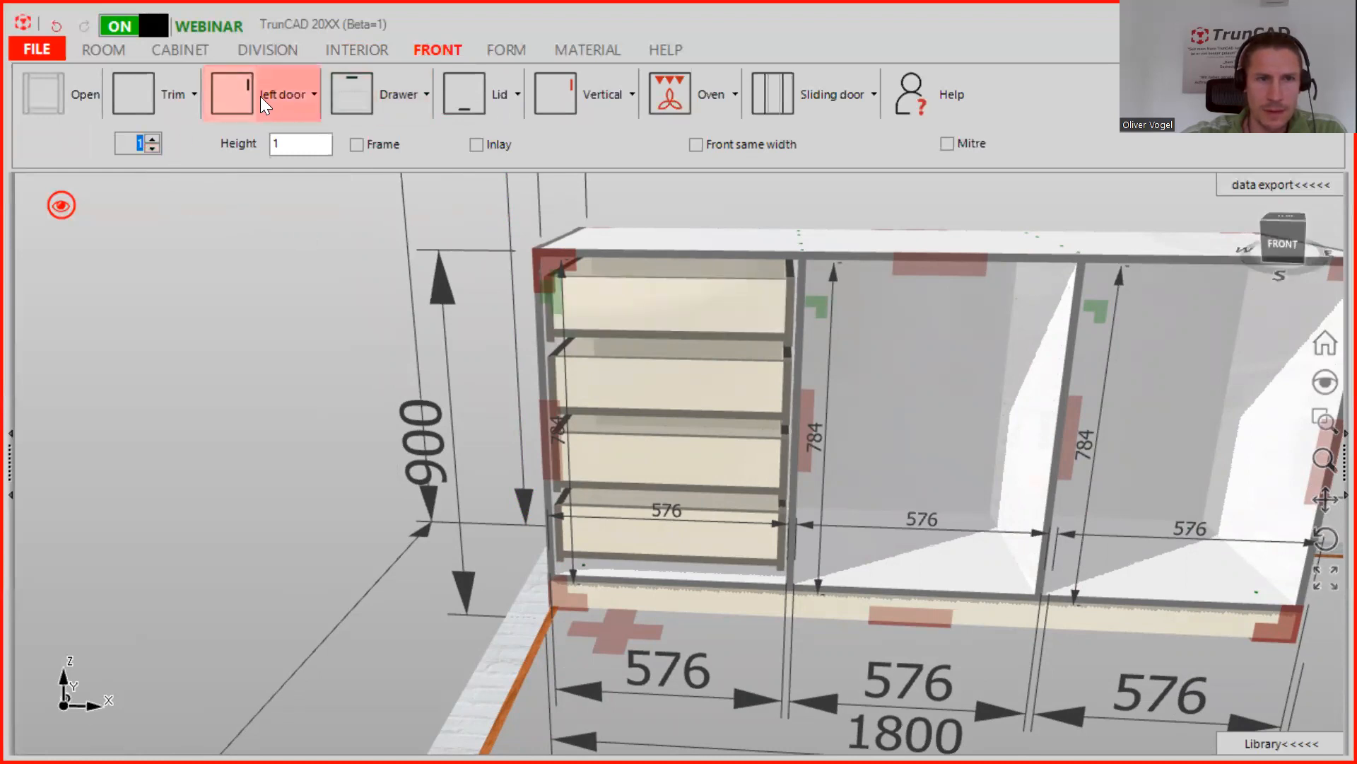
left_click_drag(240, 93, 669, 423)
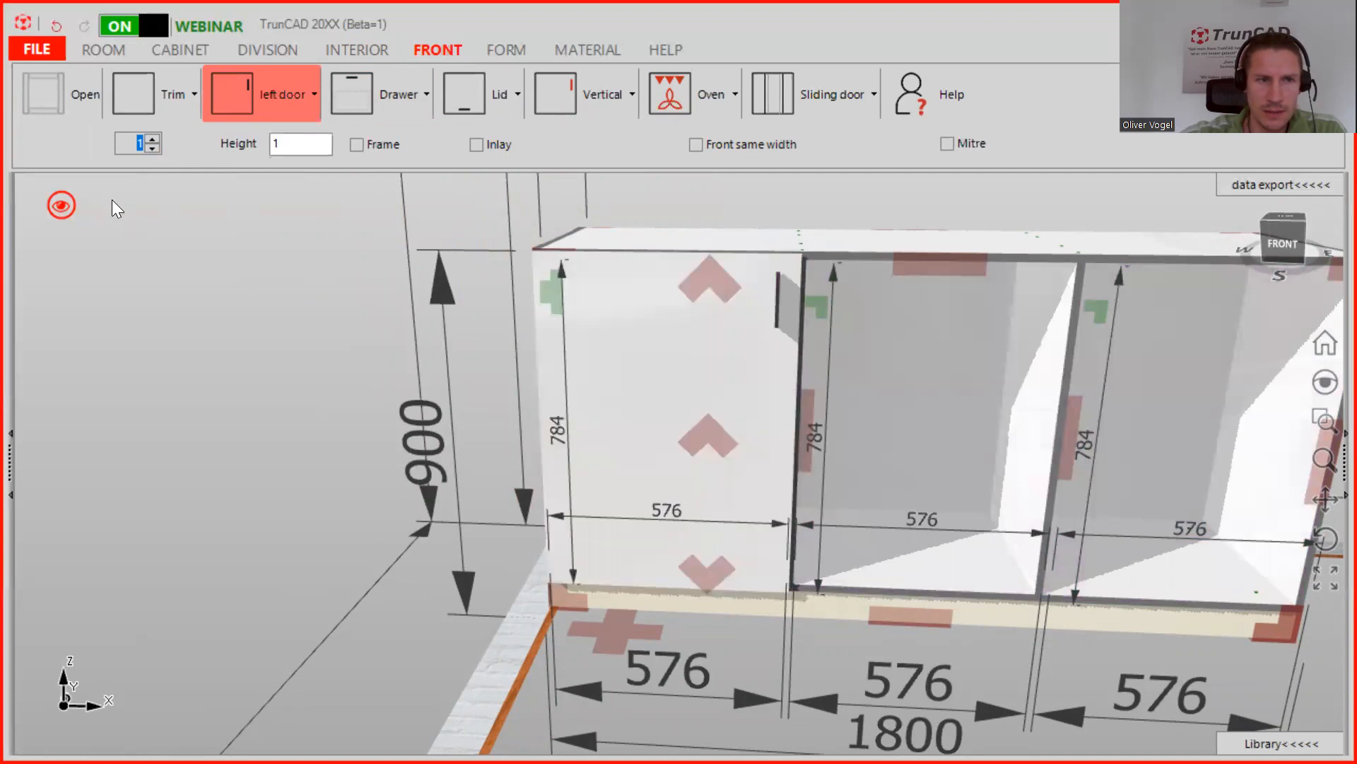
Show the cabinet transparently and examine the door hinges and the gap between the drawers and the compartment's left side.
left_click(68, 209)
left_click(213, 143)
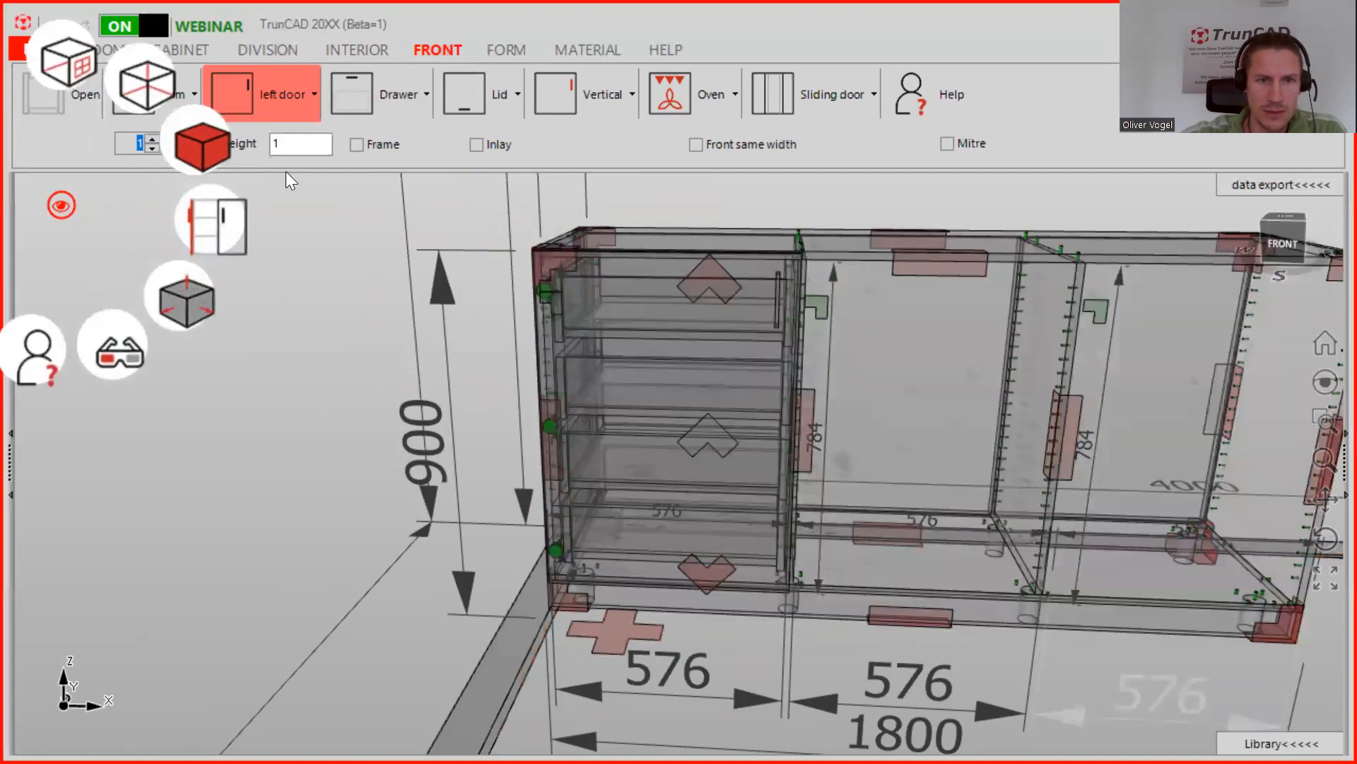
middle_click_drag(582, 395, 614, 382)
scroll(576, 339, "up", 5)
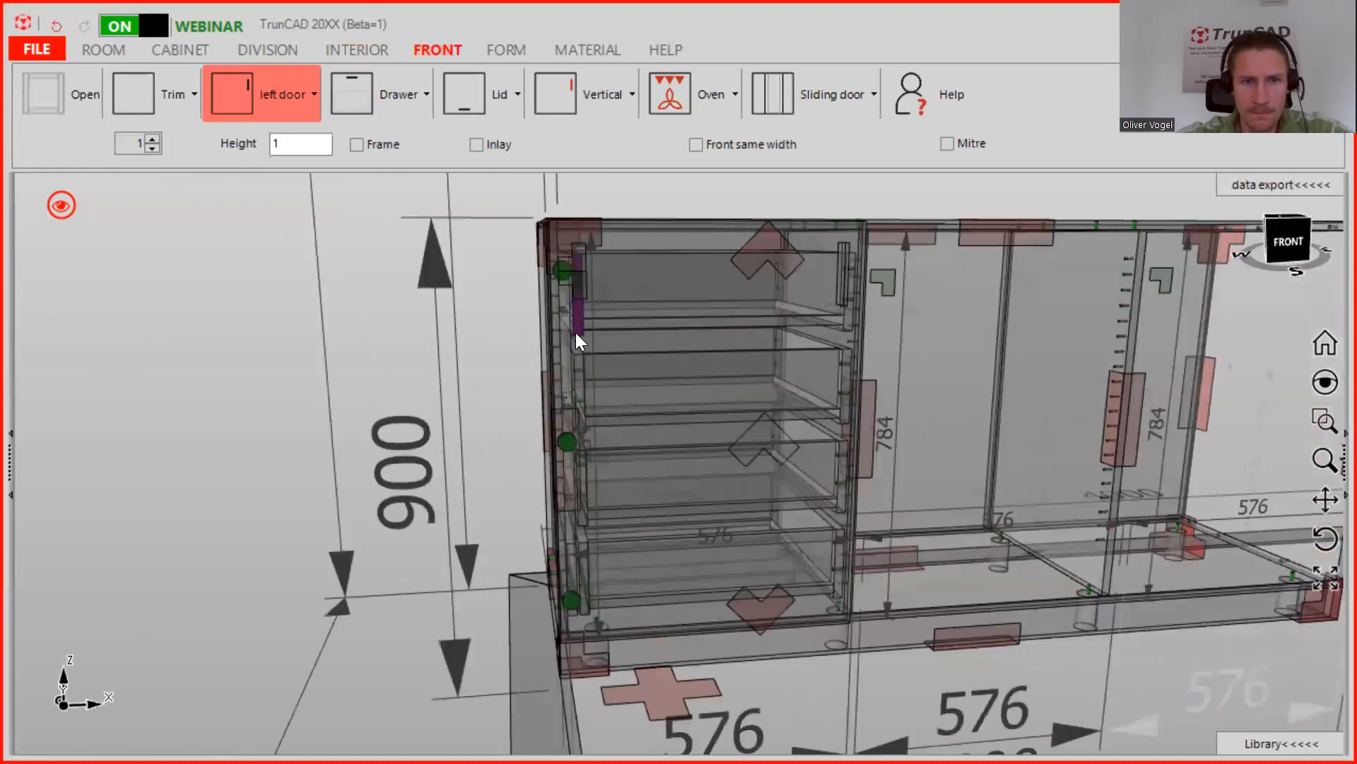
middle_click_drag(612, 313, 591, 333)
scroll(591, 333, "down", 3)
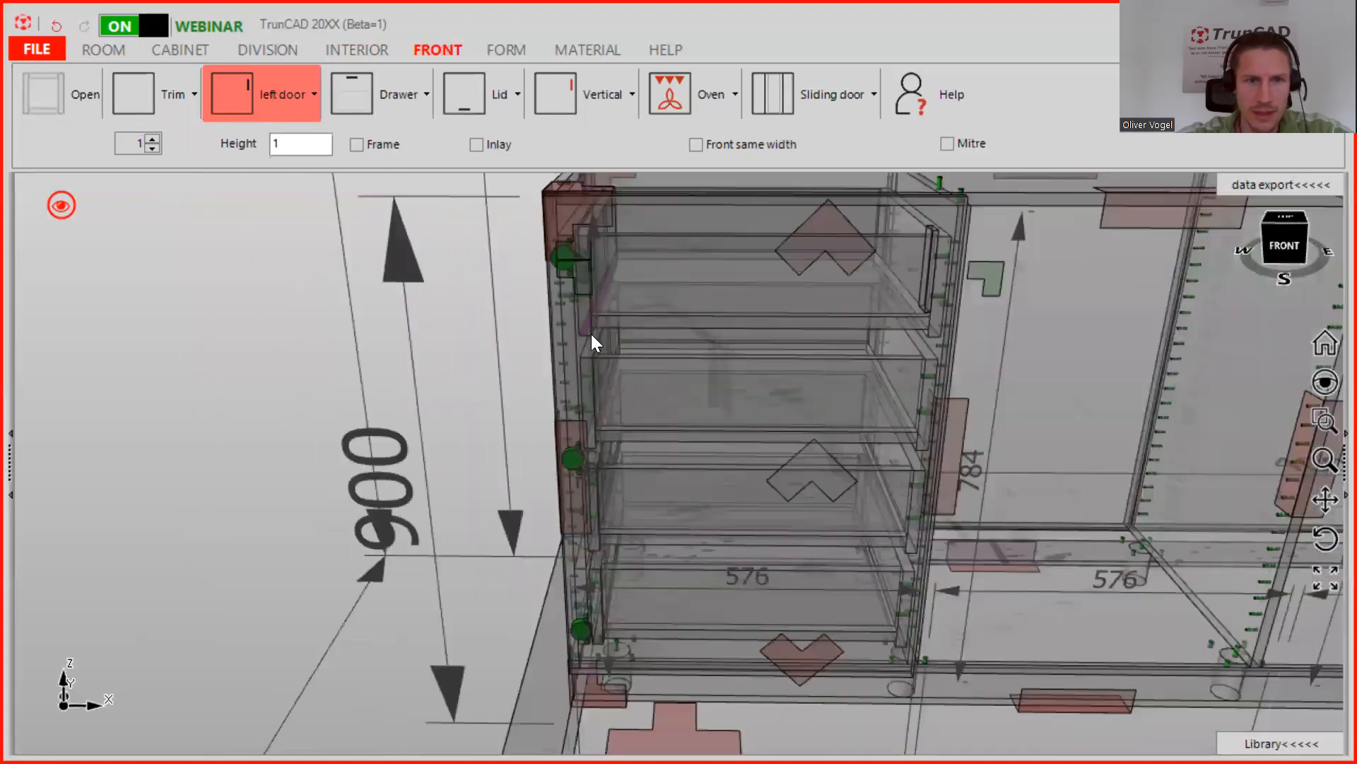
middle_click_drag(597, 278, 576, 242)
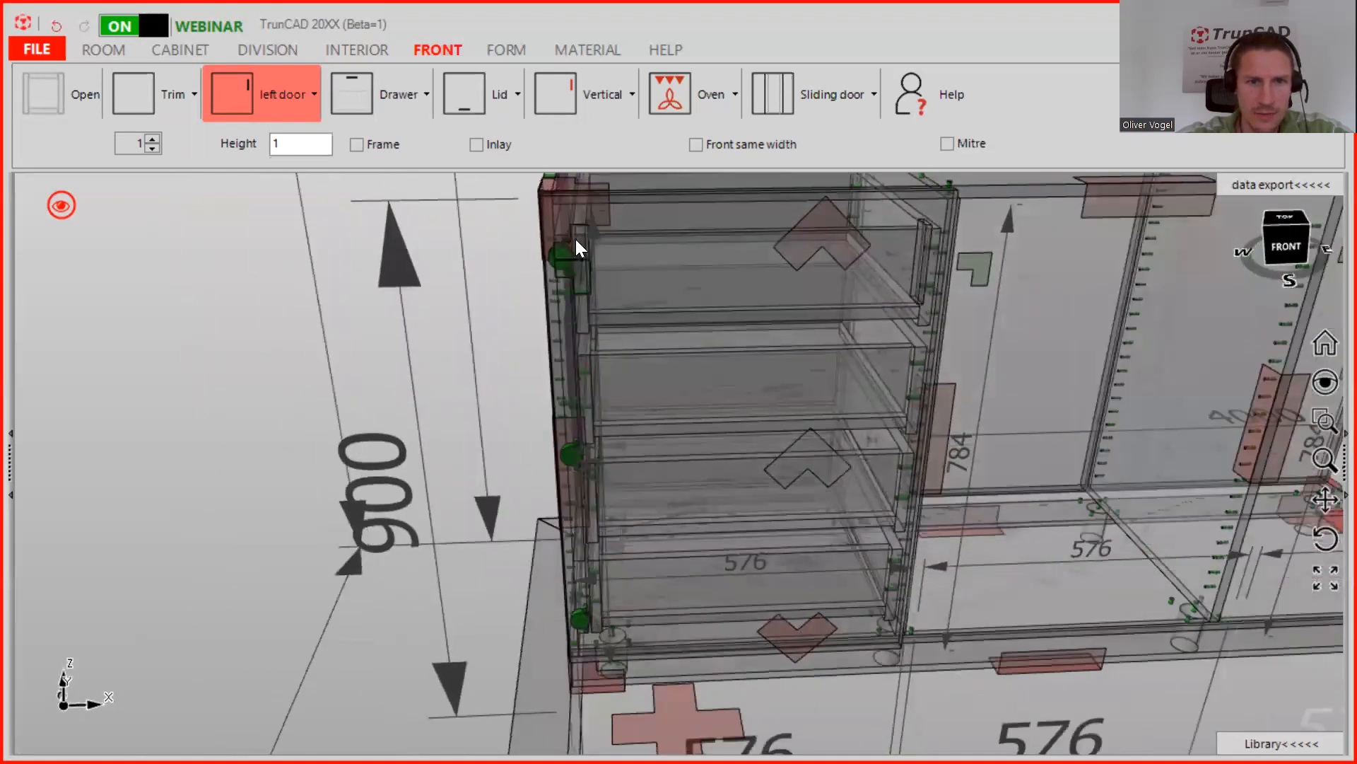
scroll(575, 236, "up", 5)
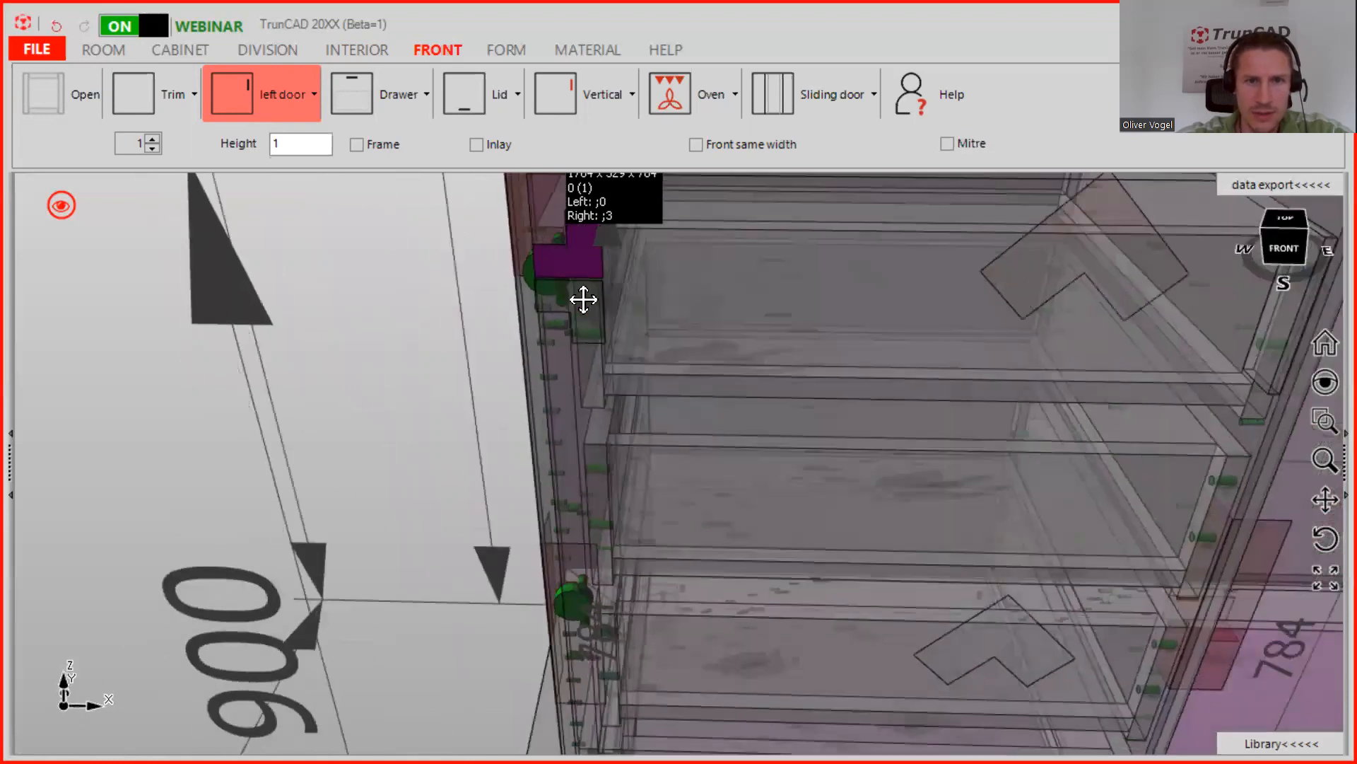
scroll(782, 456, "down", 5)
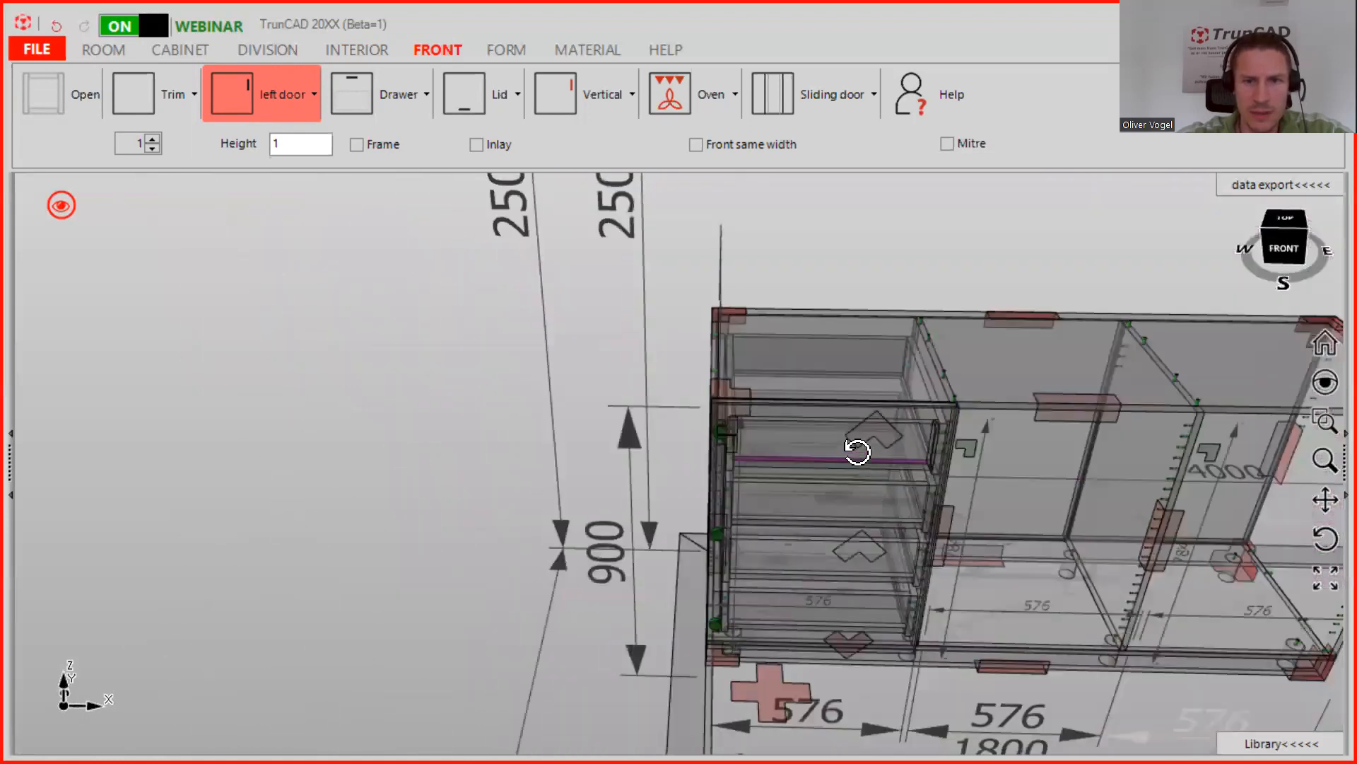
Hide the cabinet fronts and switch the display to a solid view with thin visible edges.
left_click(56, 209)
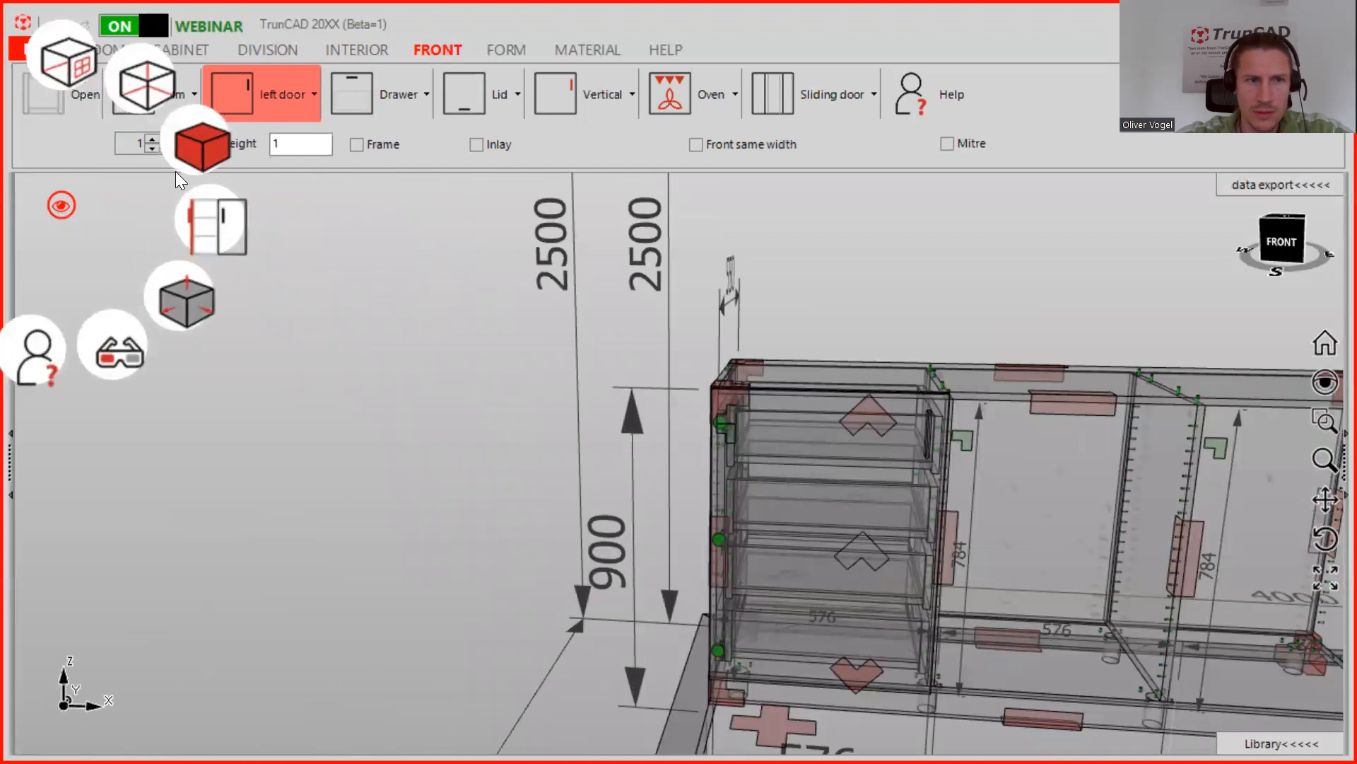
left_click(231, 252)
left_click(222, 234)
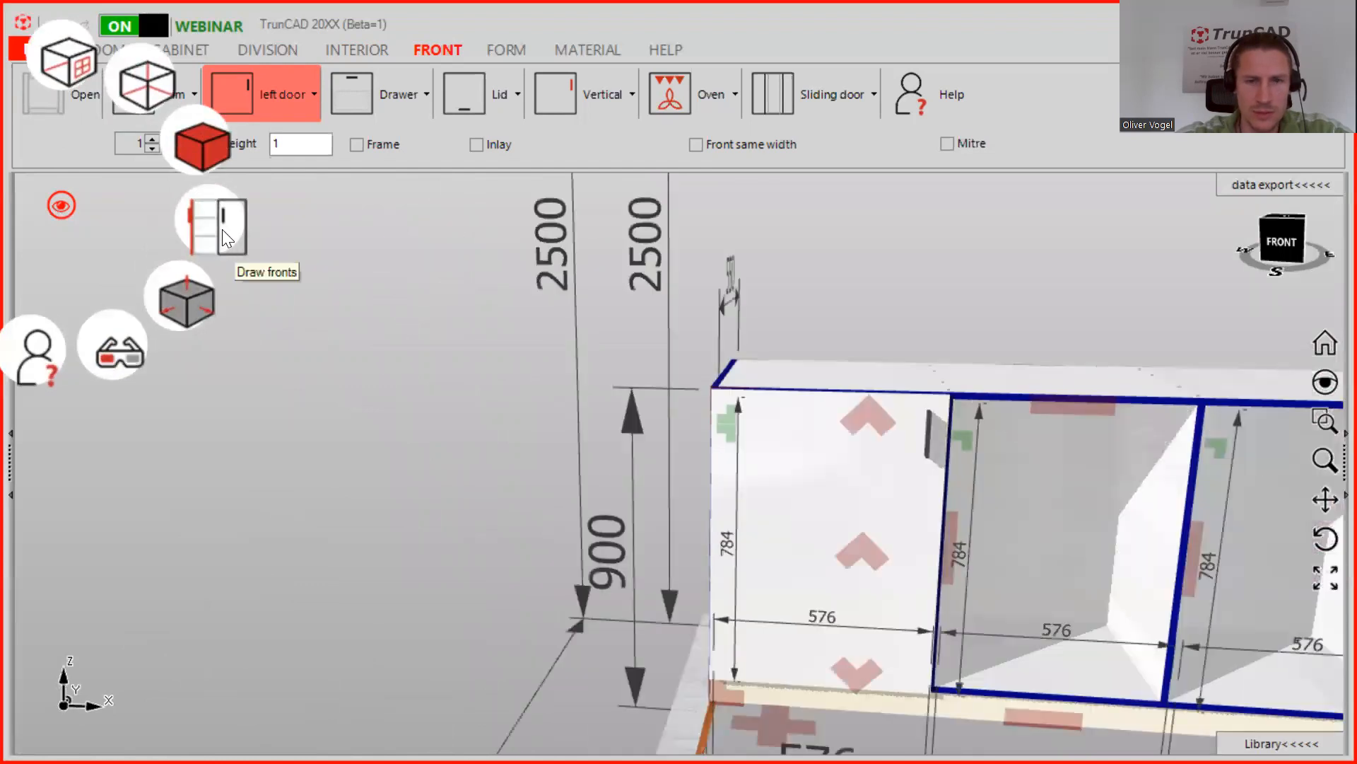
left_click(222, 232)
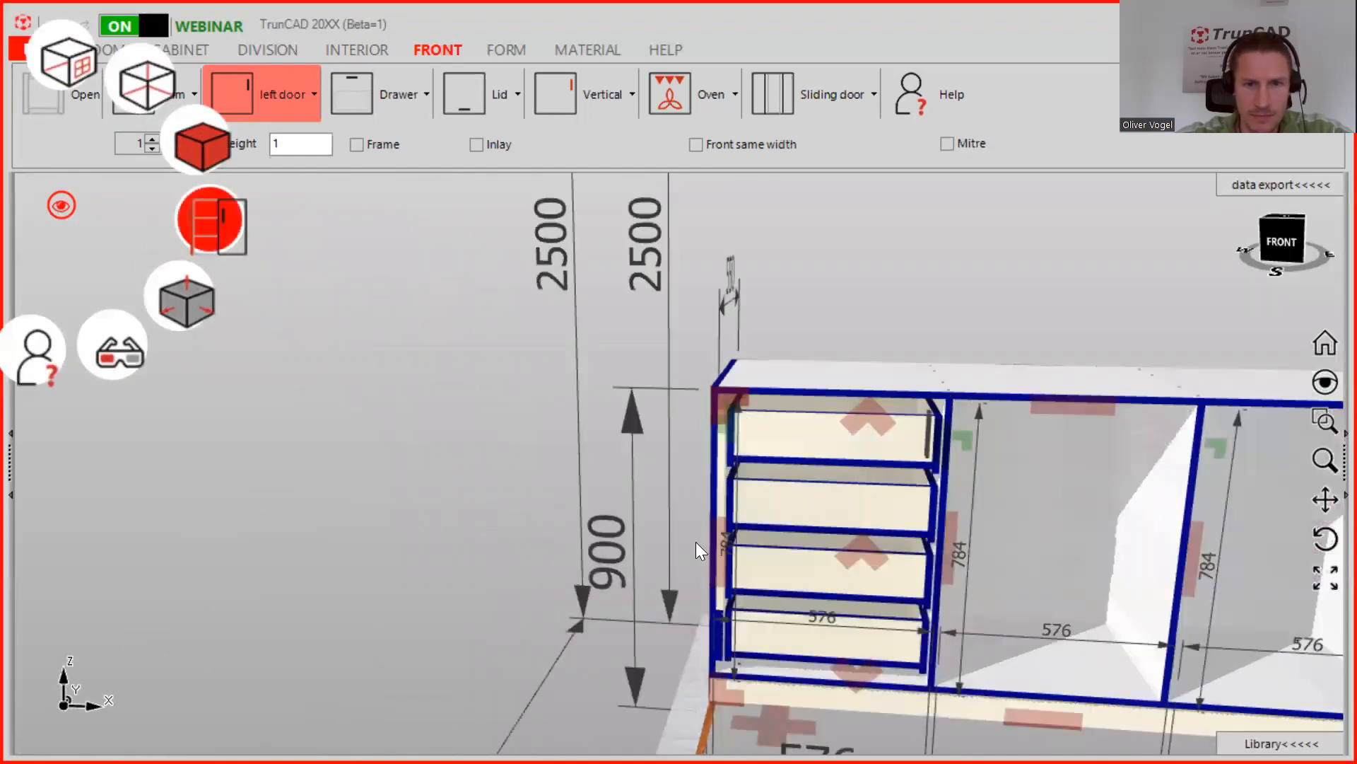
middle_click_drag(848, 530, 848, 531)
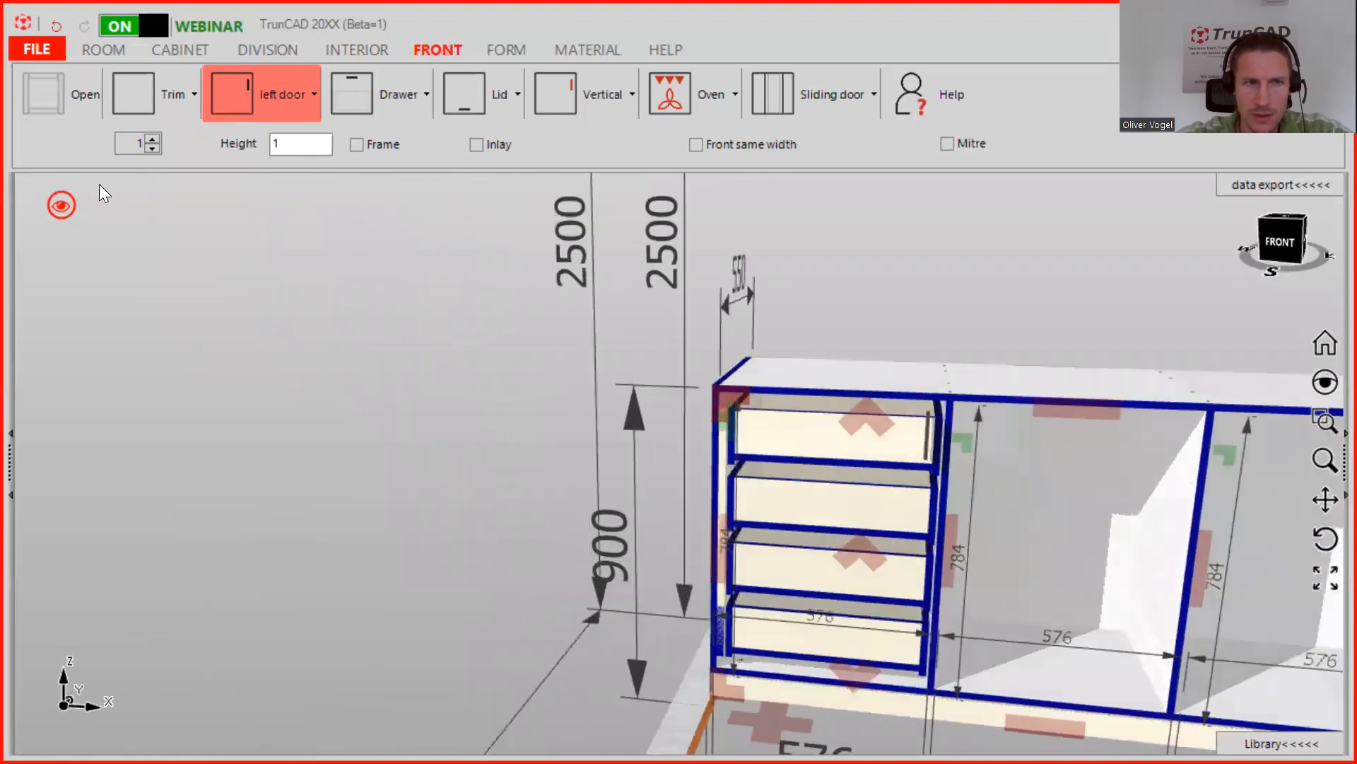
left_click(62, 203)
left_click(196, 150)
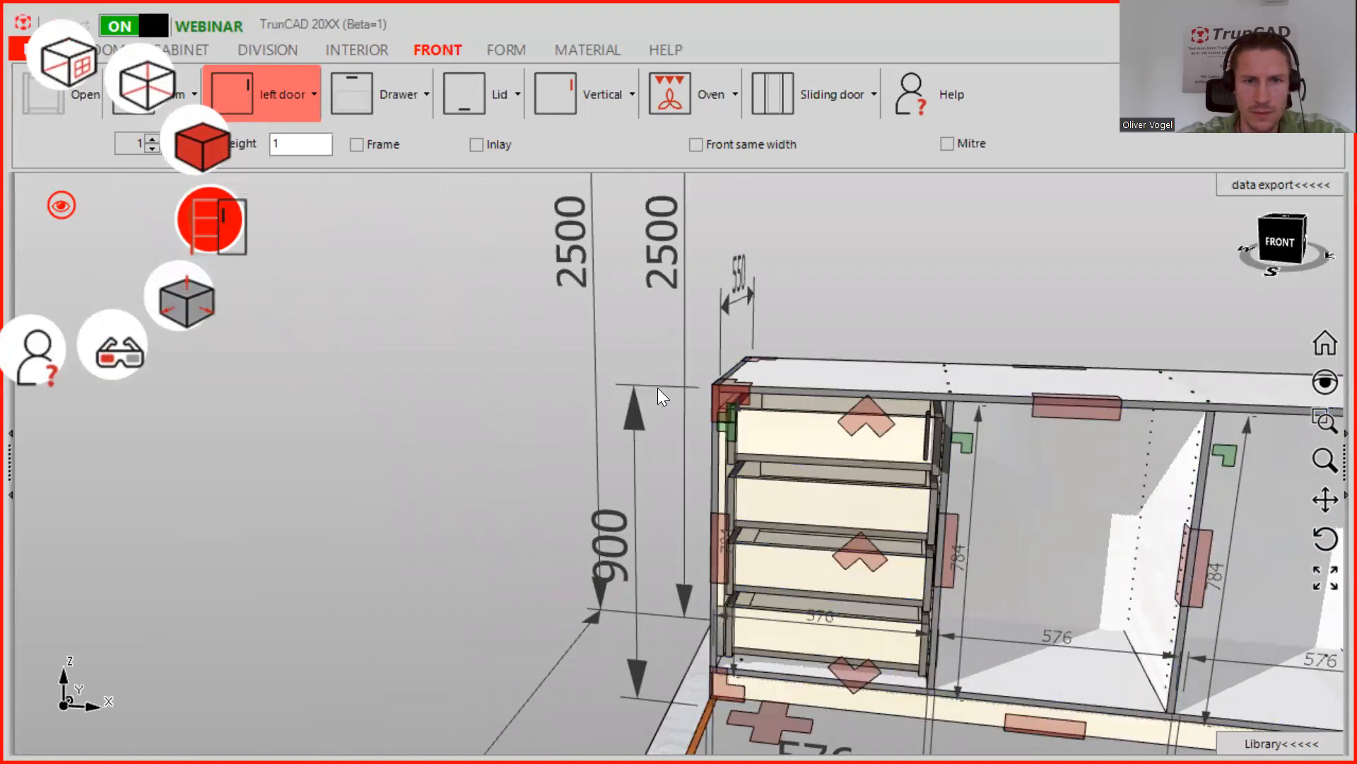
Measure the width of the interior drawer distance piece between its upper front corners in the leftmost compartment.
scroll(705, 410, "up", 5)
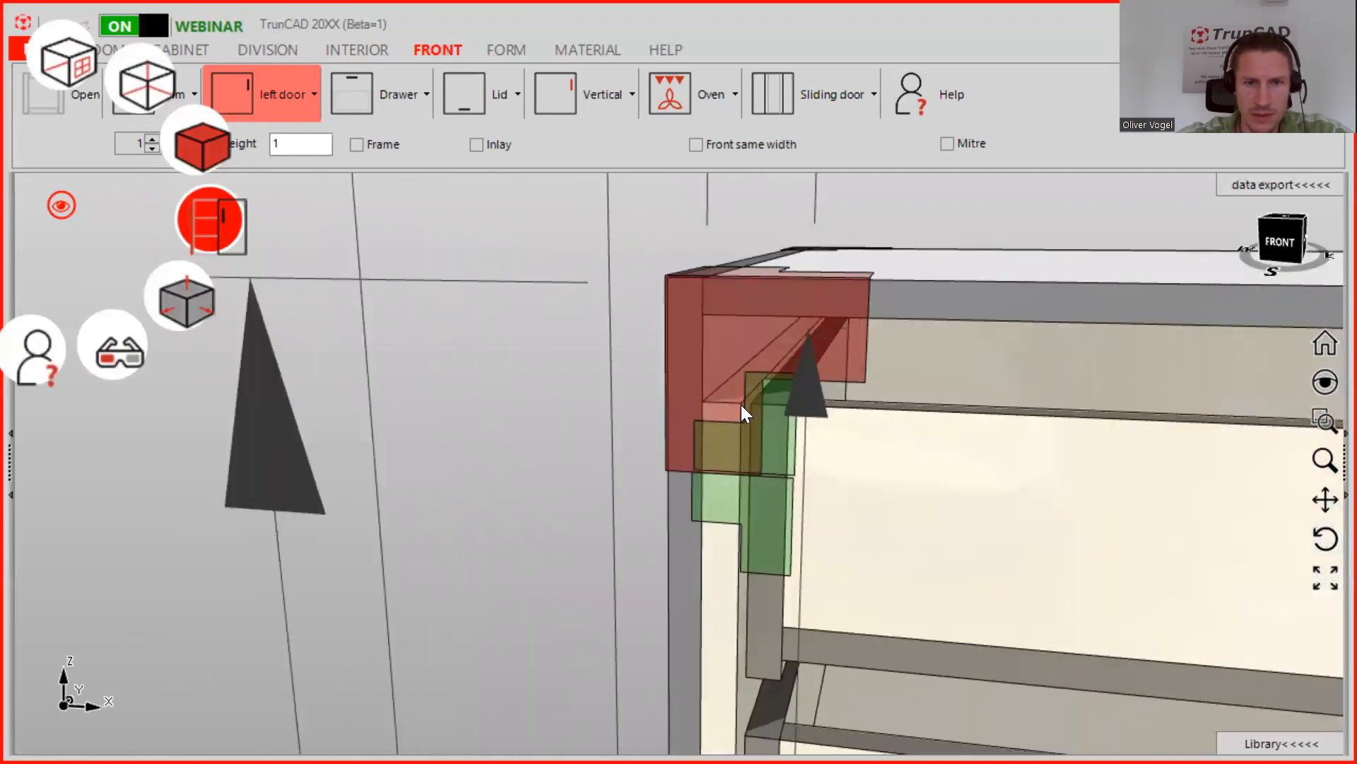
left_click(741, 405)
left_click(738, 405)
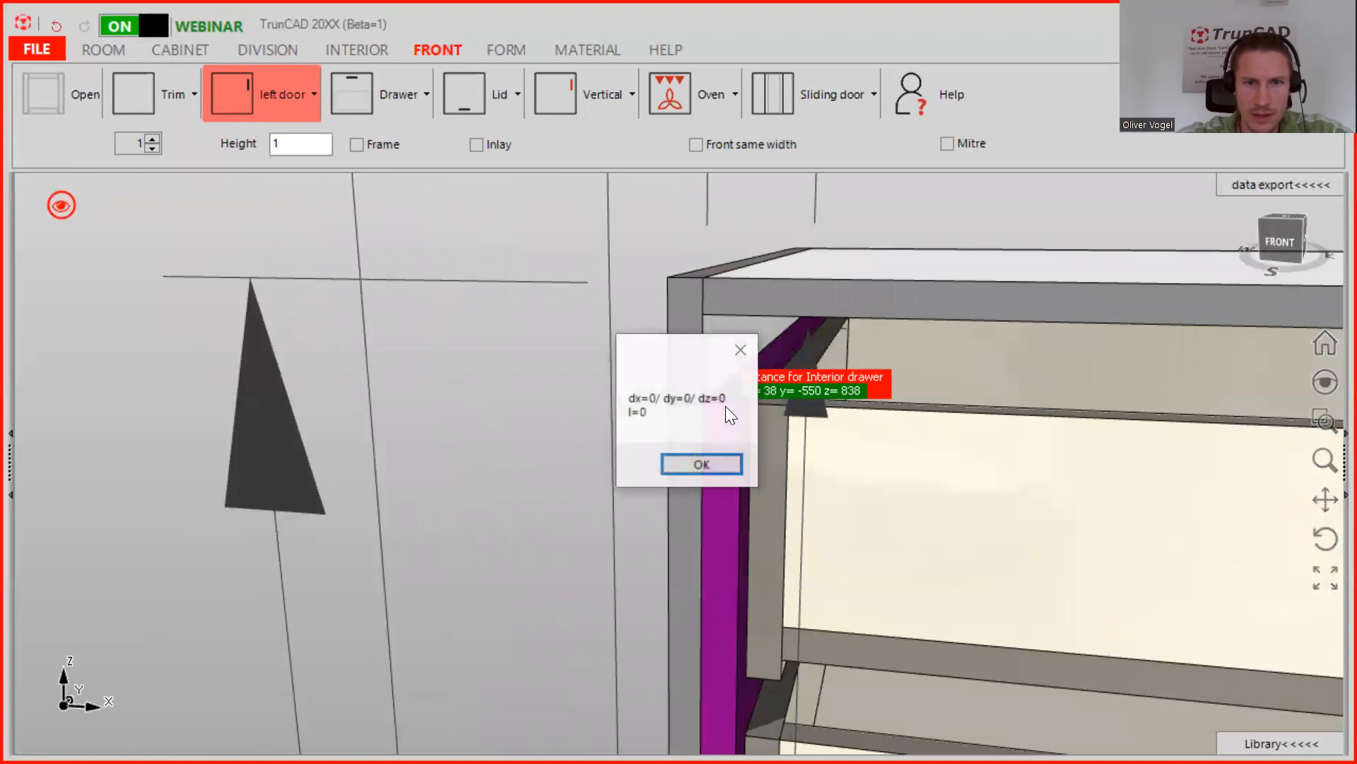
left_click(707, 465)
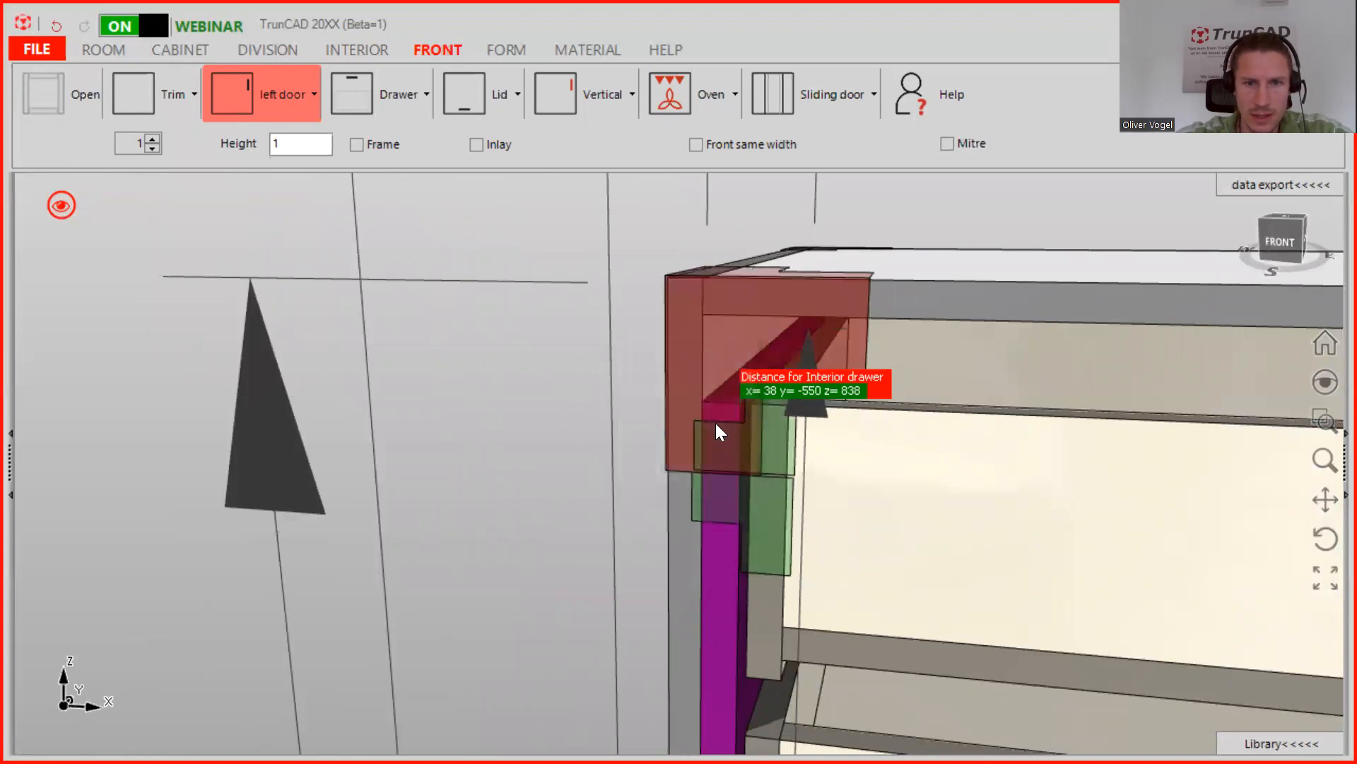
left_click(739, 409)
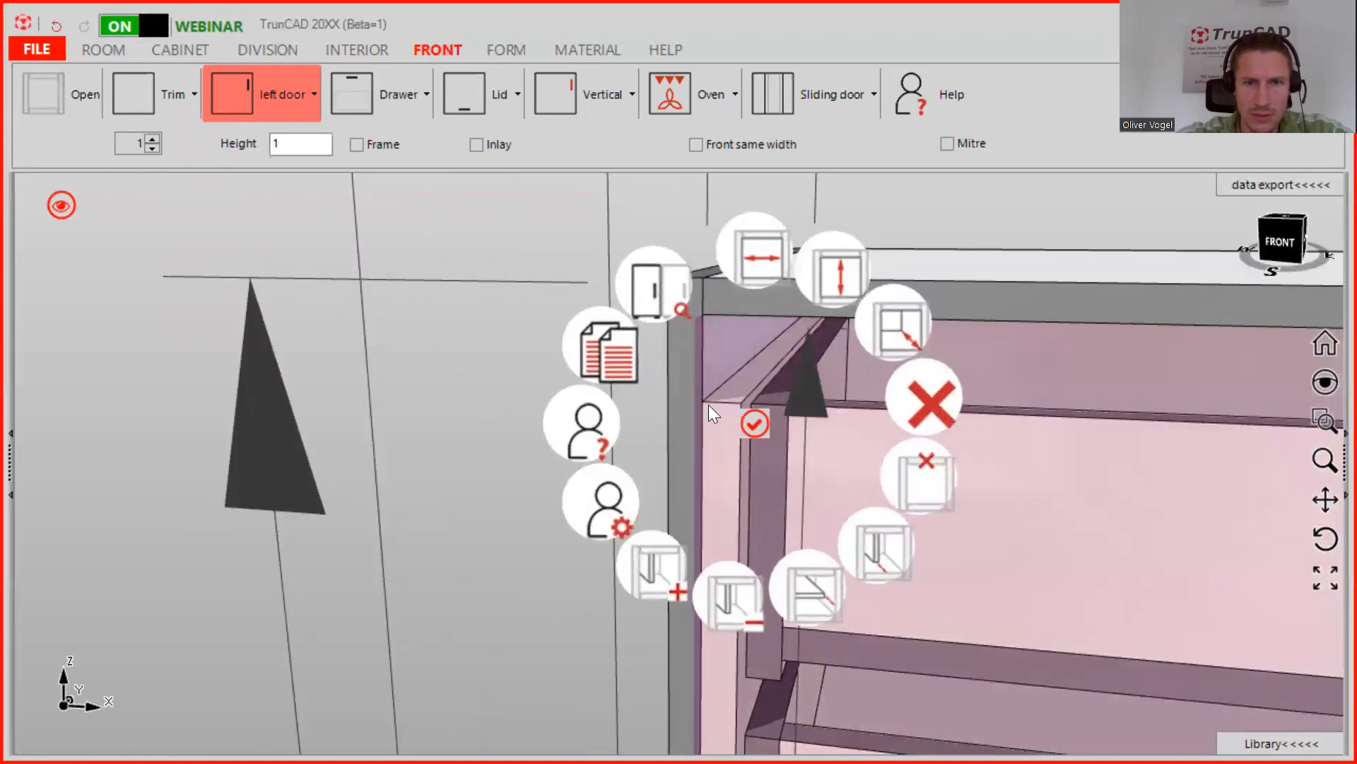
left_click(464, 410)
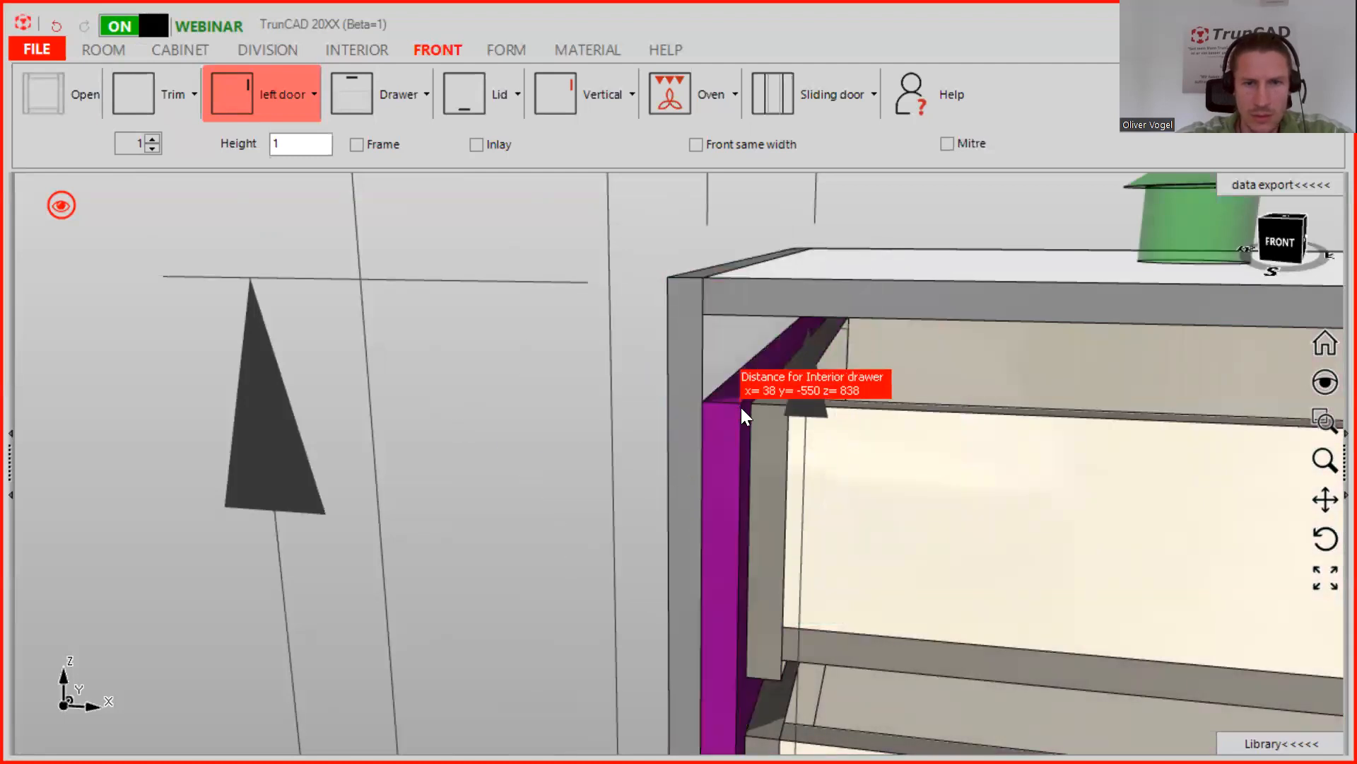
left_click(710, 401)
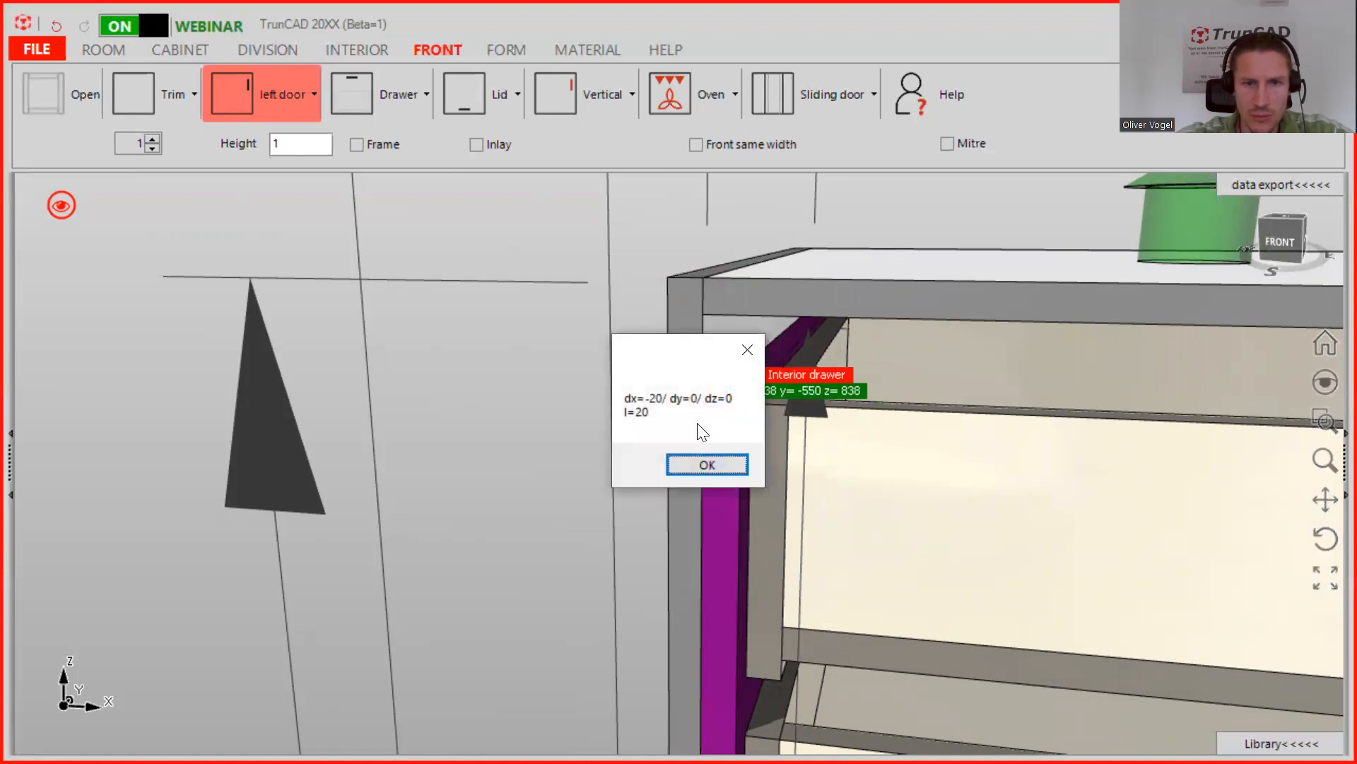
left_click(707, 465)
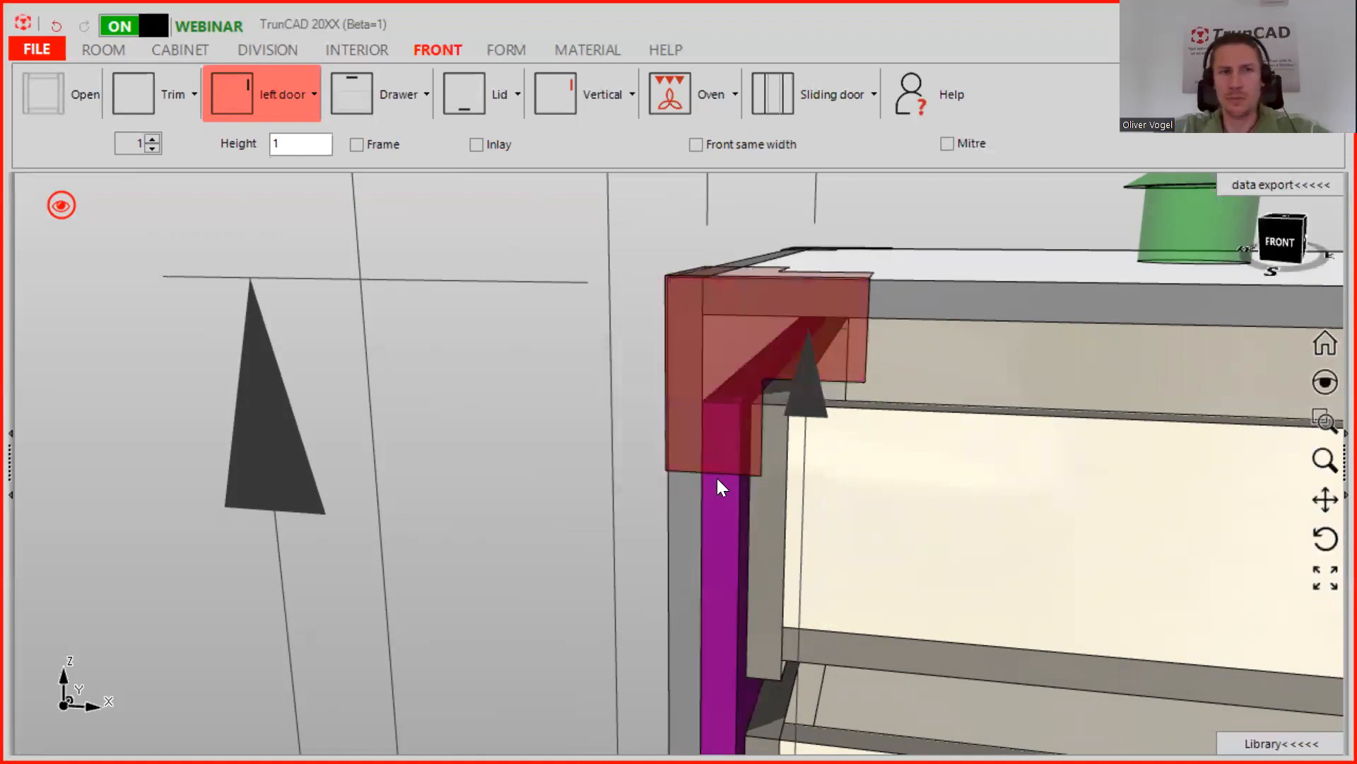
Open the hinge hardware settings for the left door and position their window so all parameters are visible.
scroll(720, 458, "down", 3)
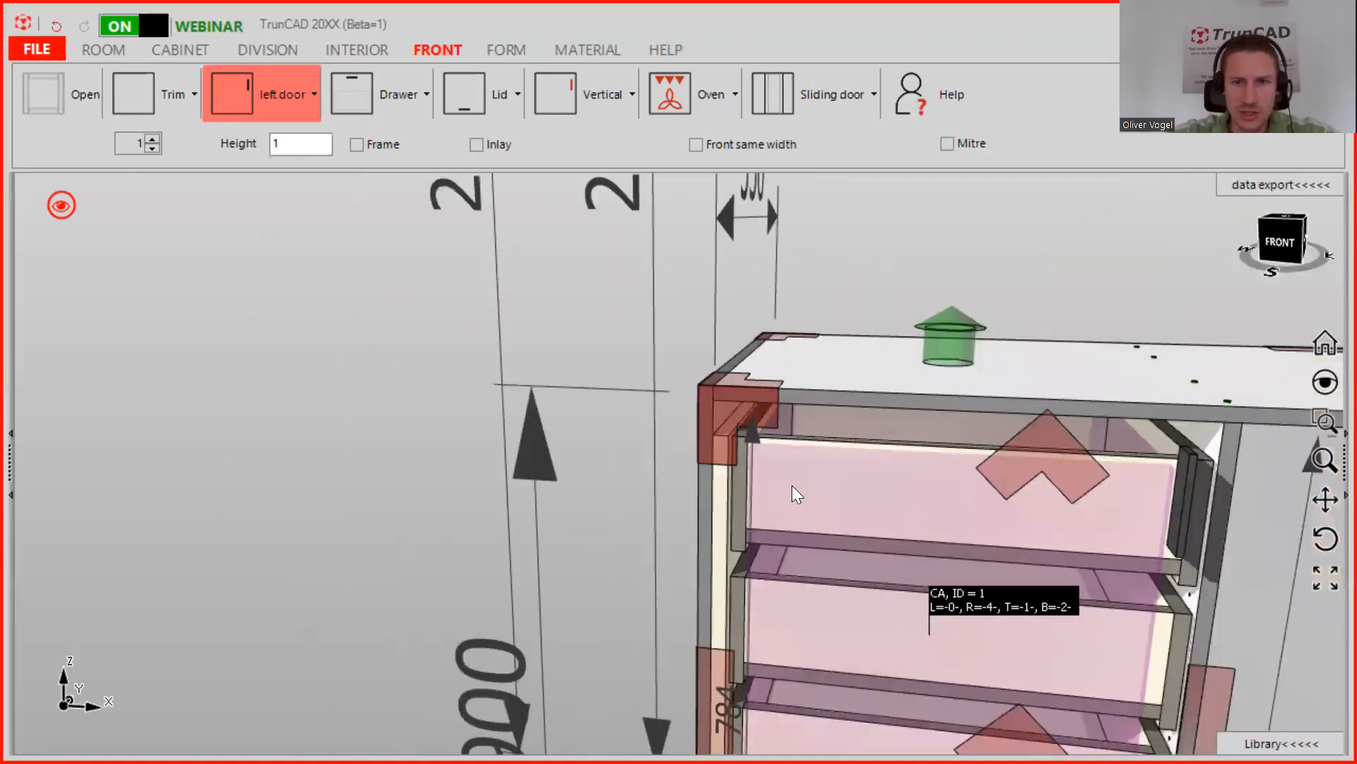
scroll(790, 485, "down", 2)
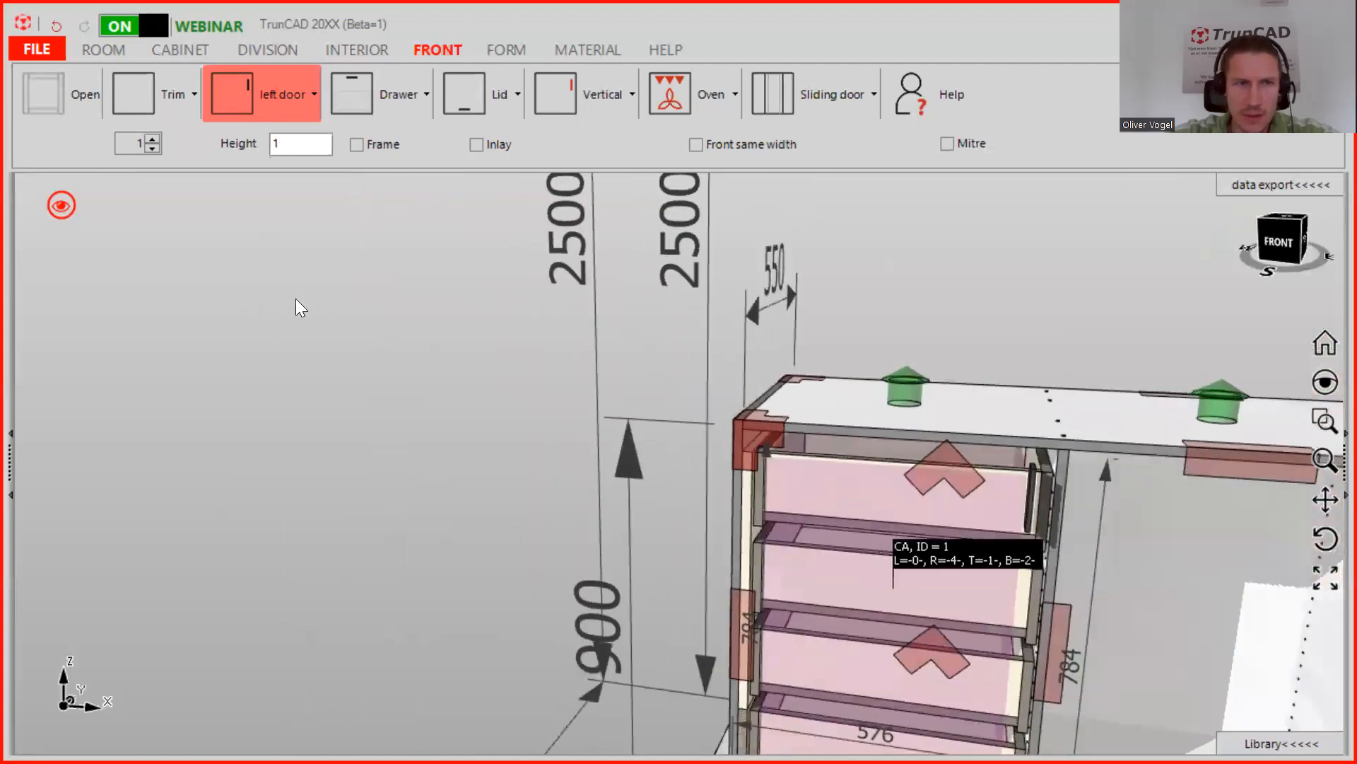
left_click(282, 94)
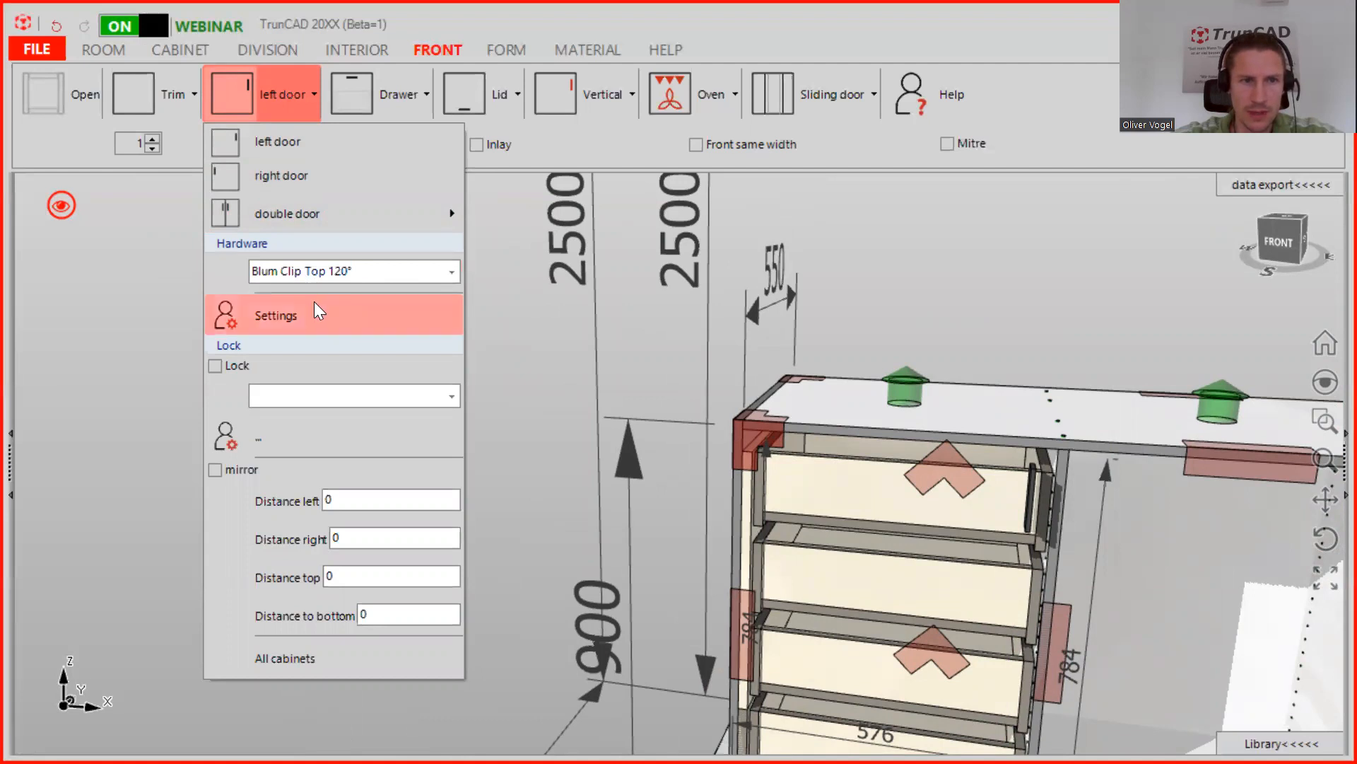
left_click(278, 321)
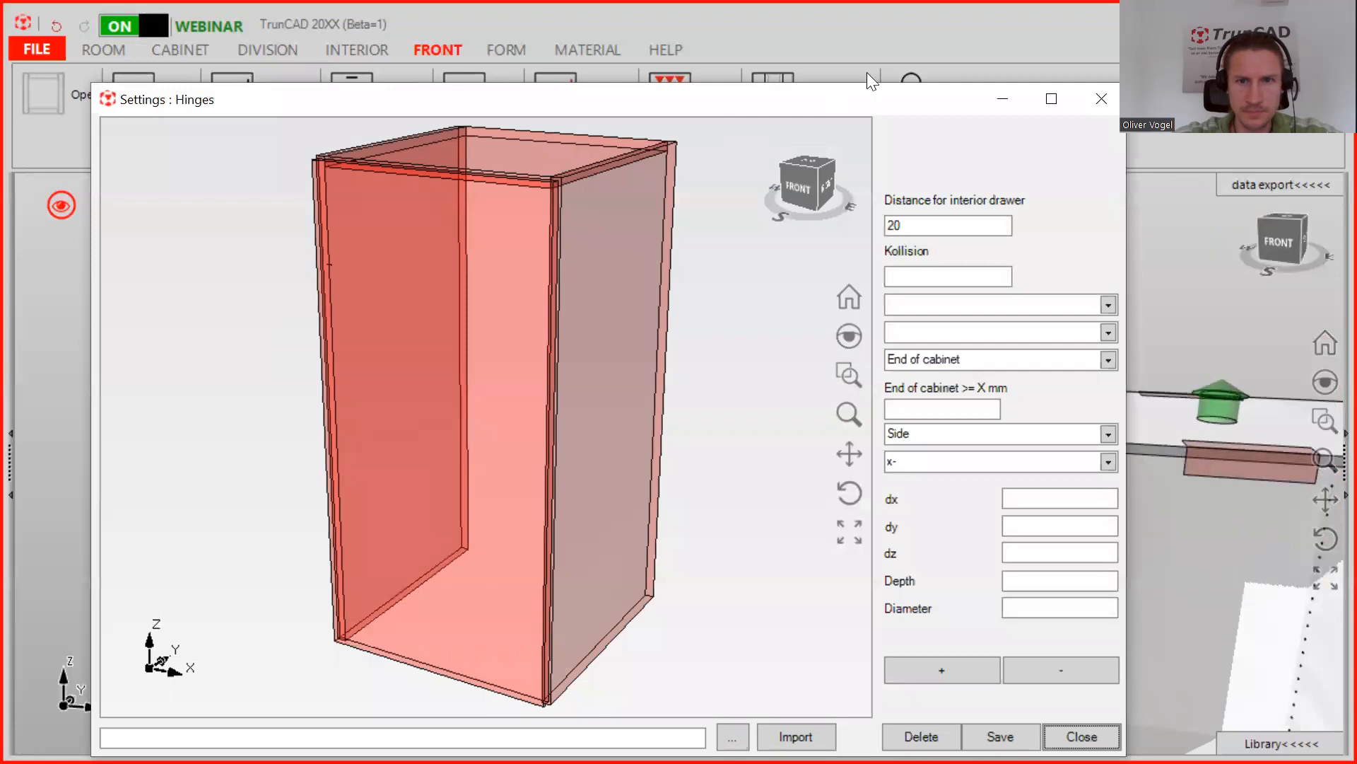
left_click_drag(865, 100, 782, 82)
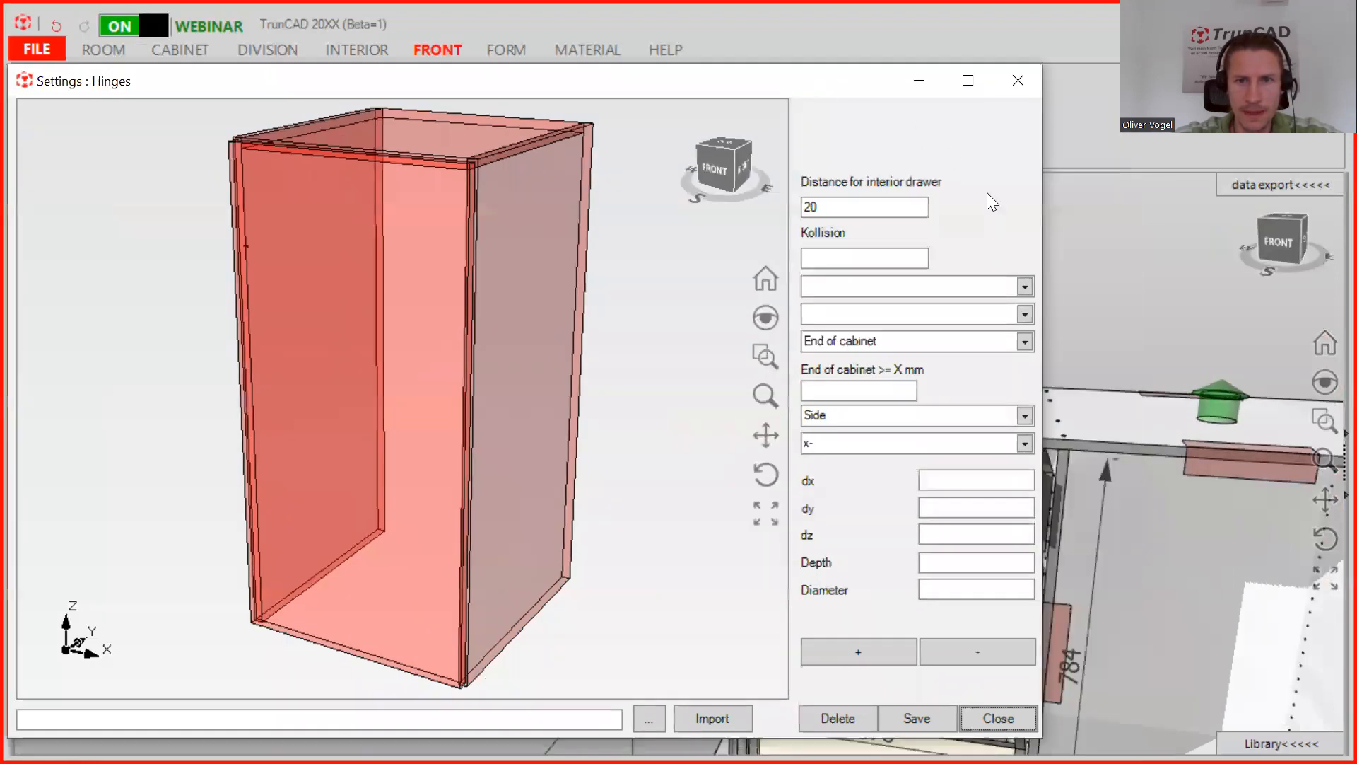
Load the Blum Clip Top 120° hinge in its Full Overlay variant for editing.
left_click(1025, 287)
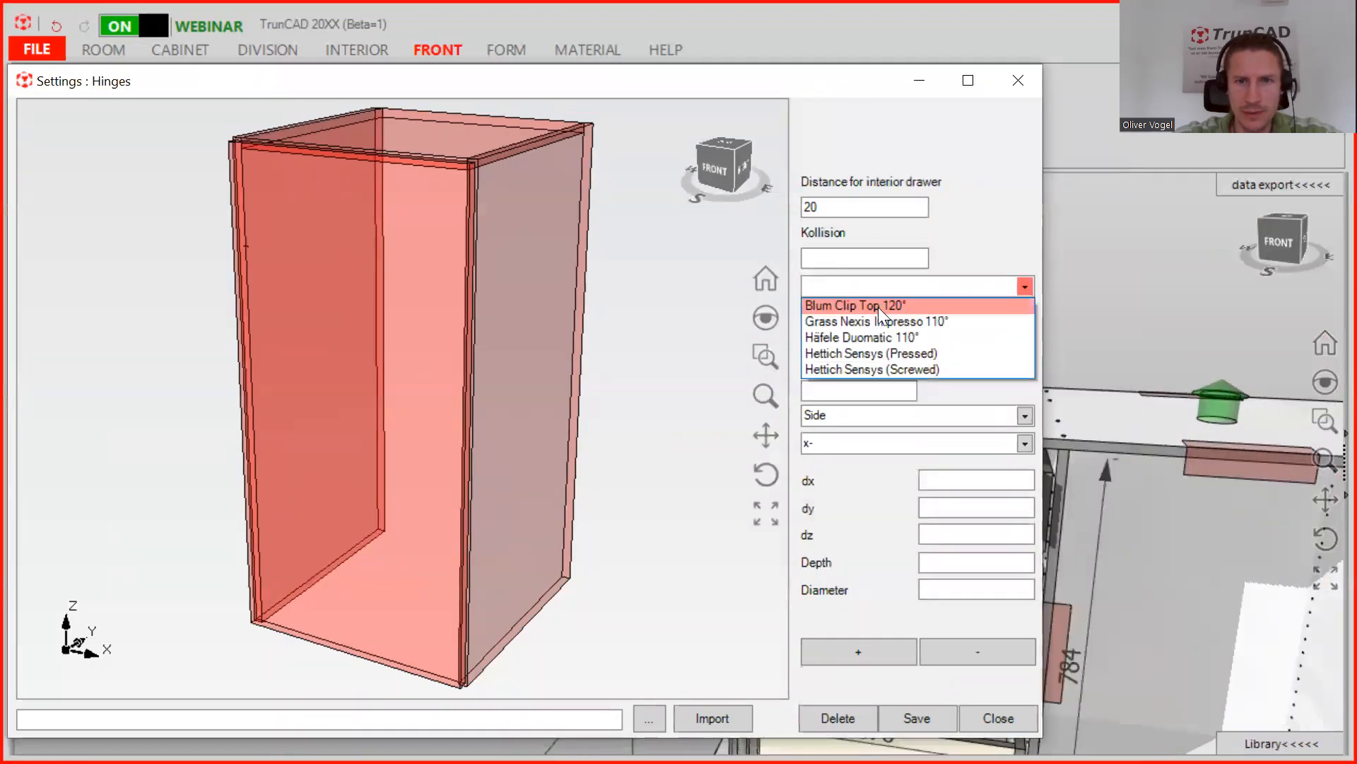
left_click(876, 305)
left_click(1026, 314)
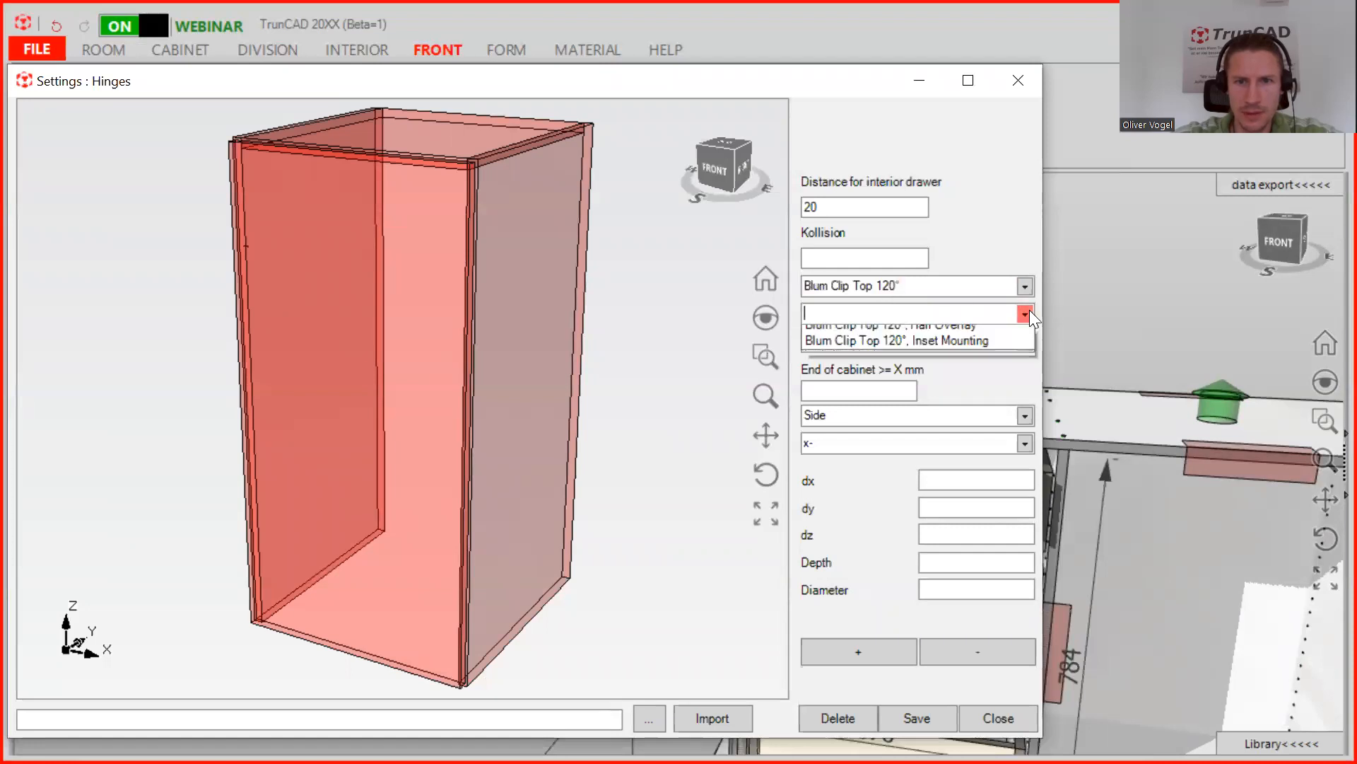
left_click(997, 332)
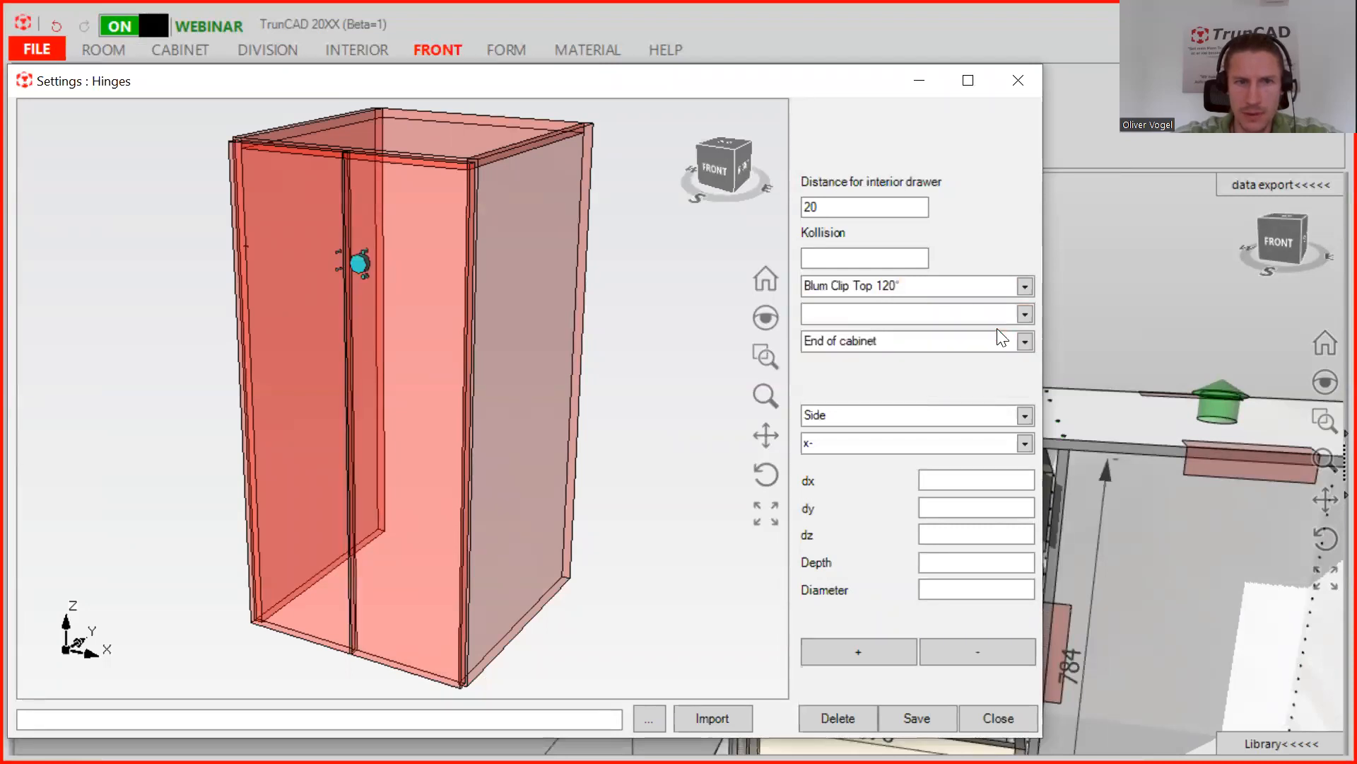
left_click(1027, 314)
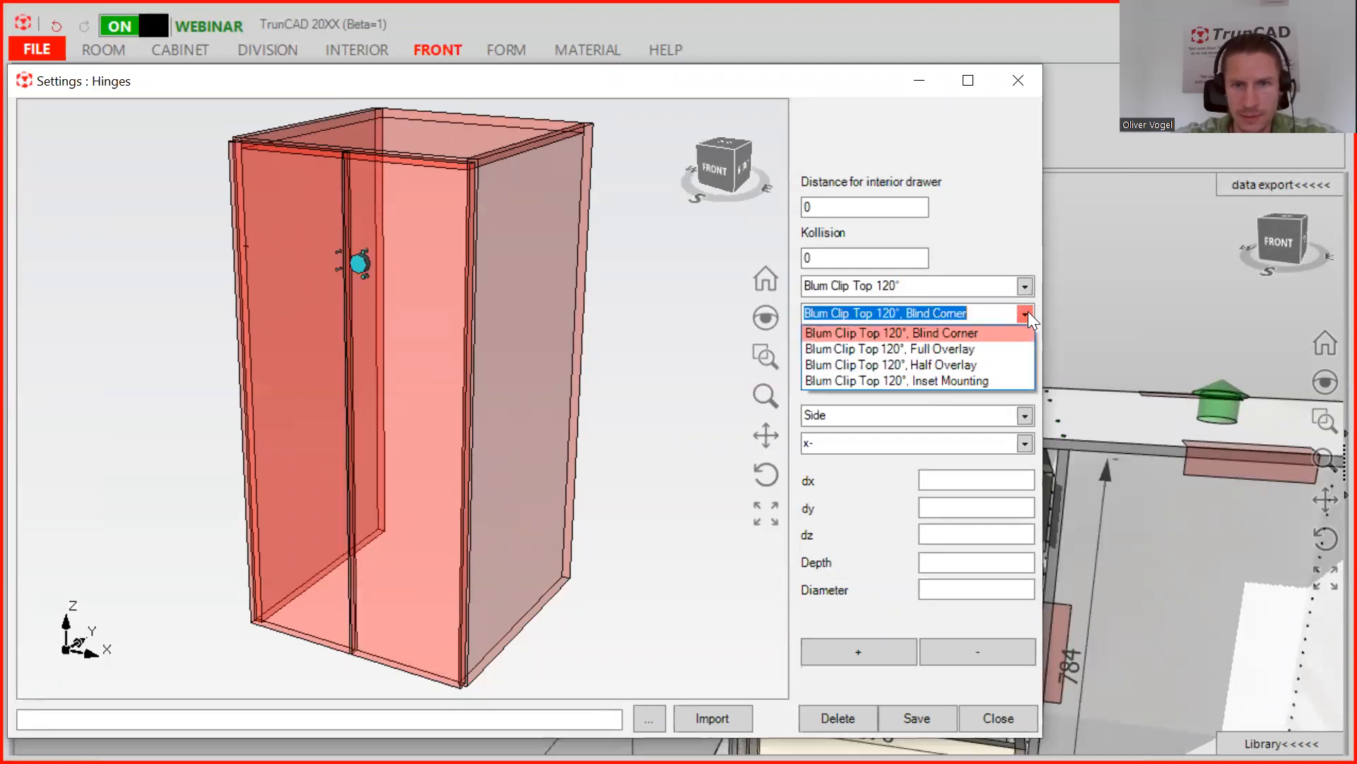
left_click(993, 348)
Examine the hinge drillings in the preview and select the large cup hole in the door to view its parameters.
middle_click_drag(228, 220, 356, 252)
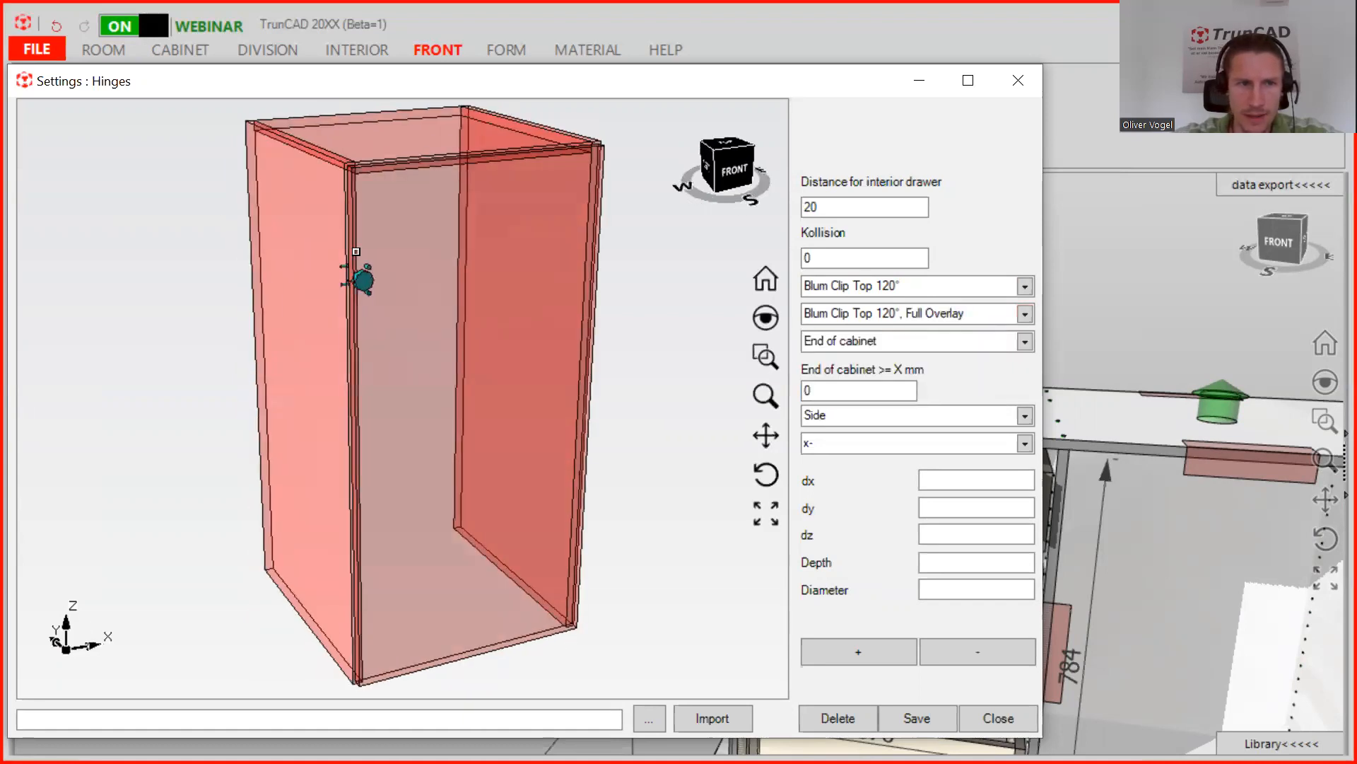
scroll(351, 291, "up", 5)
scroll(352, 291, "up", 2)
scroll(383, 241, "up", 2)
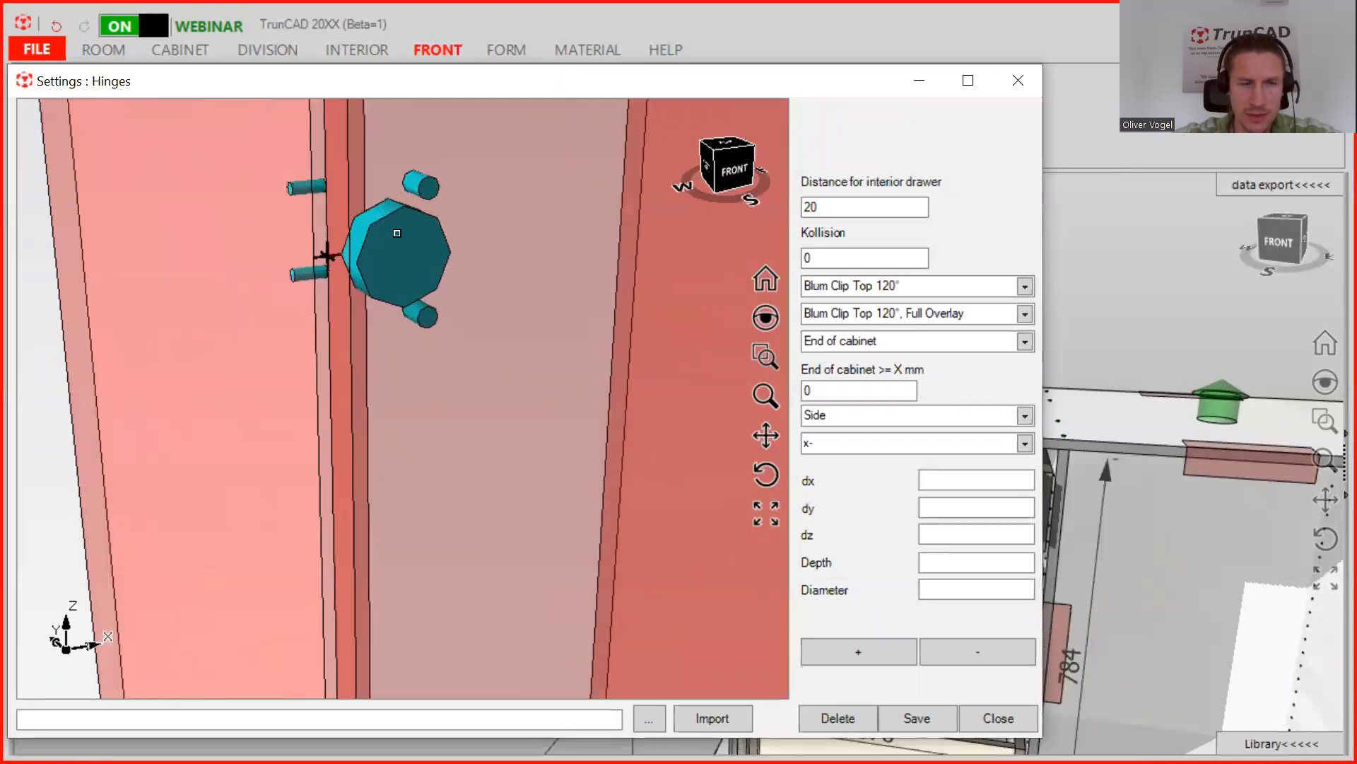
left_click(397, 234)
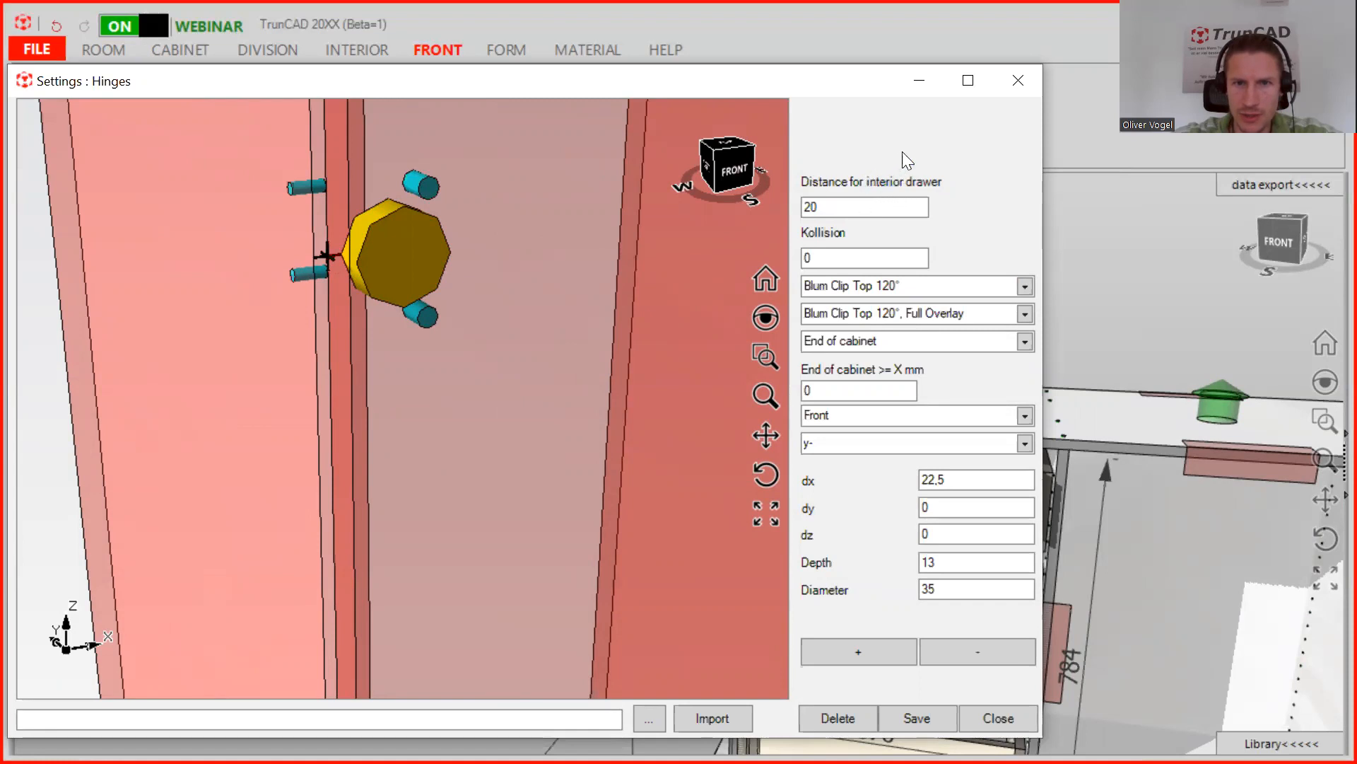
Try a distance for interior drawer of 25 and reselect the Blum Clip Top 120° Full Overlay variant.
left_click(844, 205)
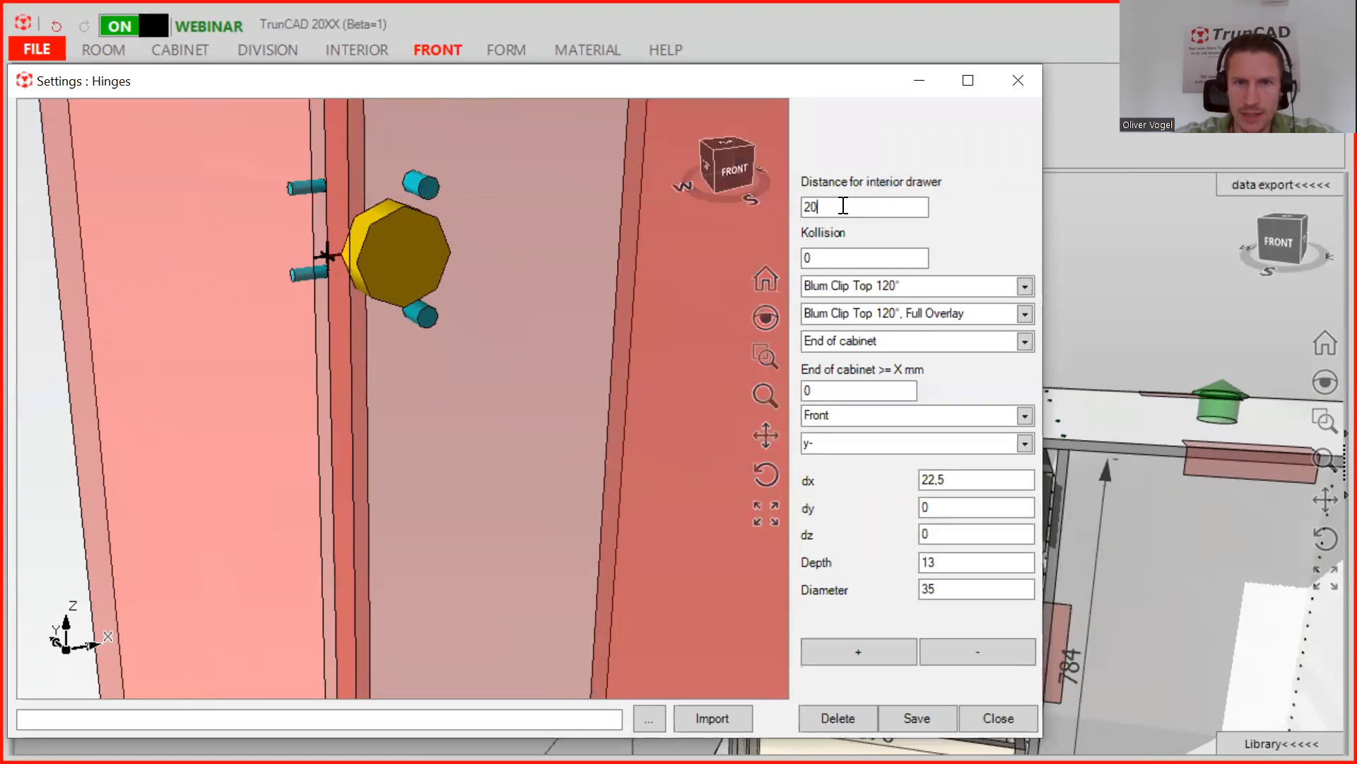
key("BackSpace")
type("5")
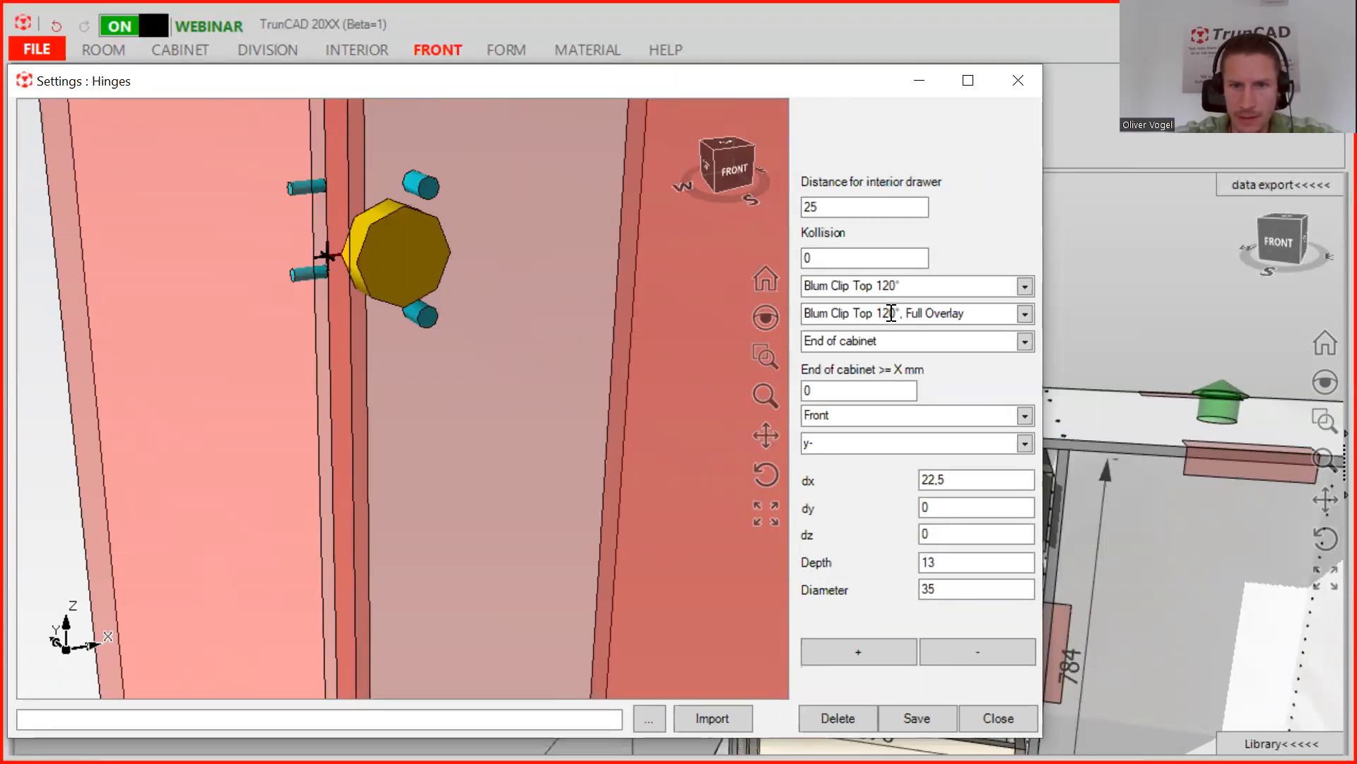
left_click(1023, 314)
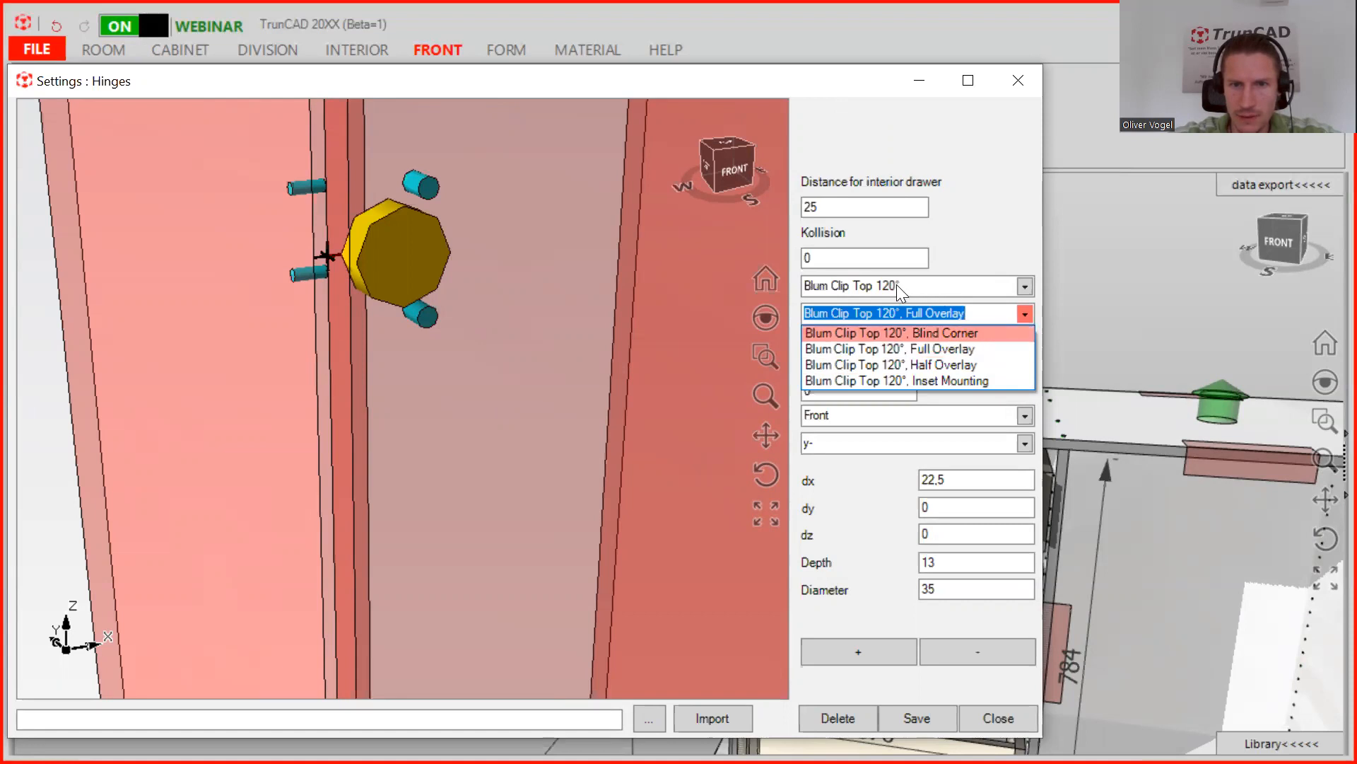
left_click(959, 352)
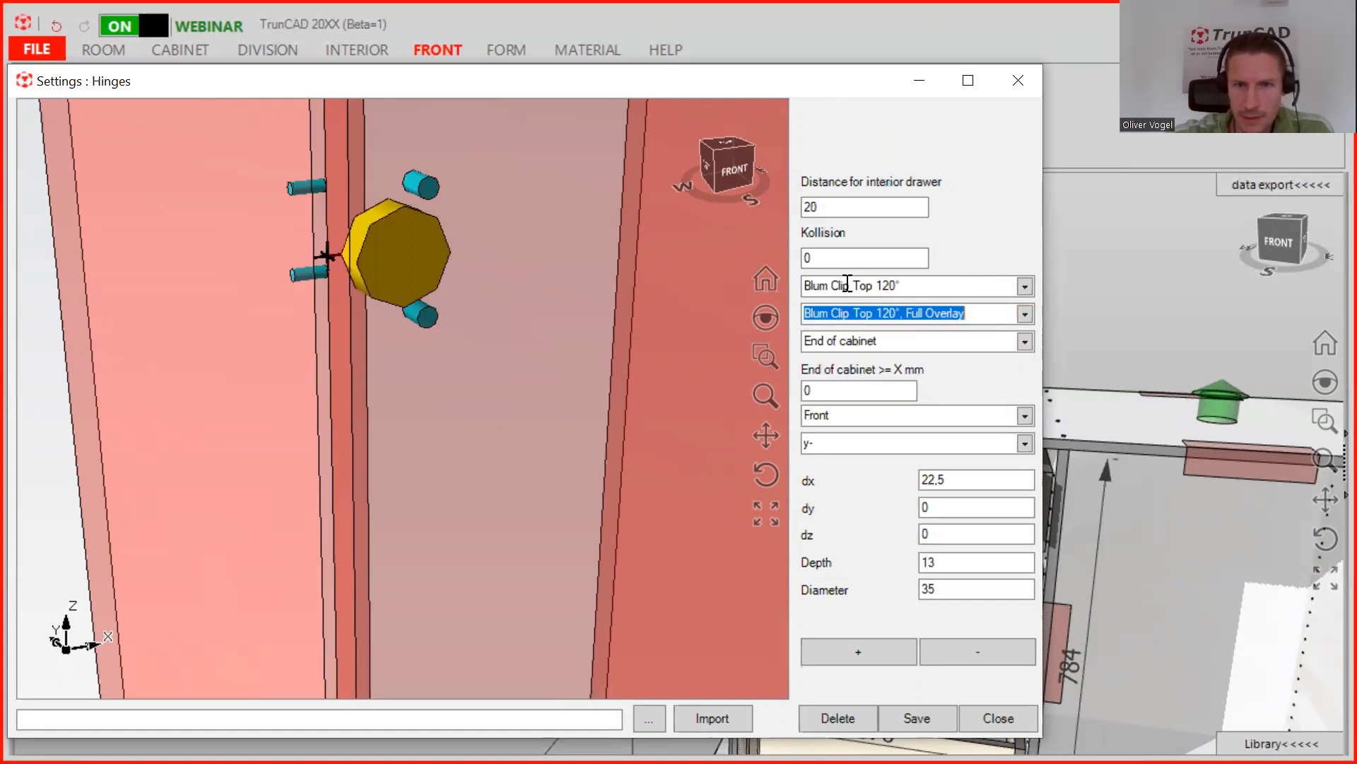
Set the Full Overlay hinge's distance for interior drawer to 25, save the hinge and close its settings.
left_click(835, 205)
key("BackSpace")
type("0")
left_click_drag(835, 205, 812, 206)
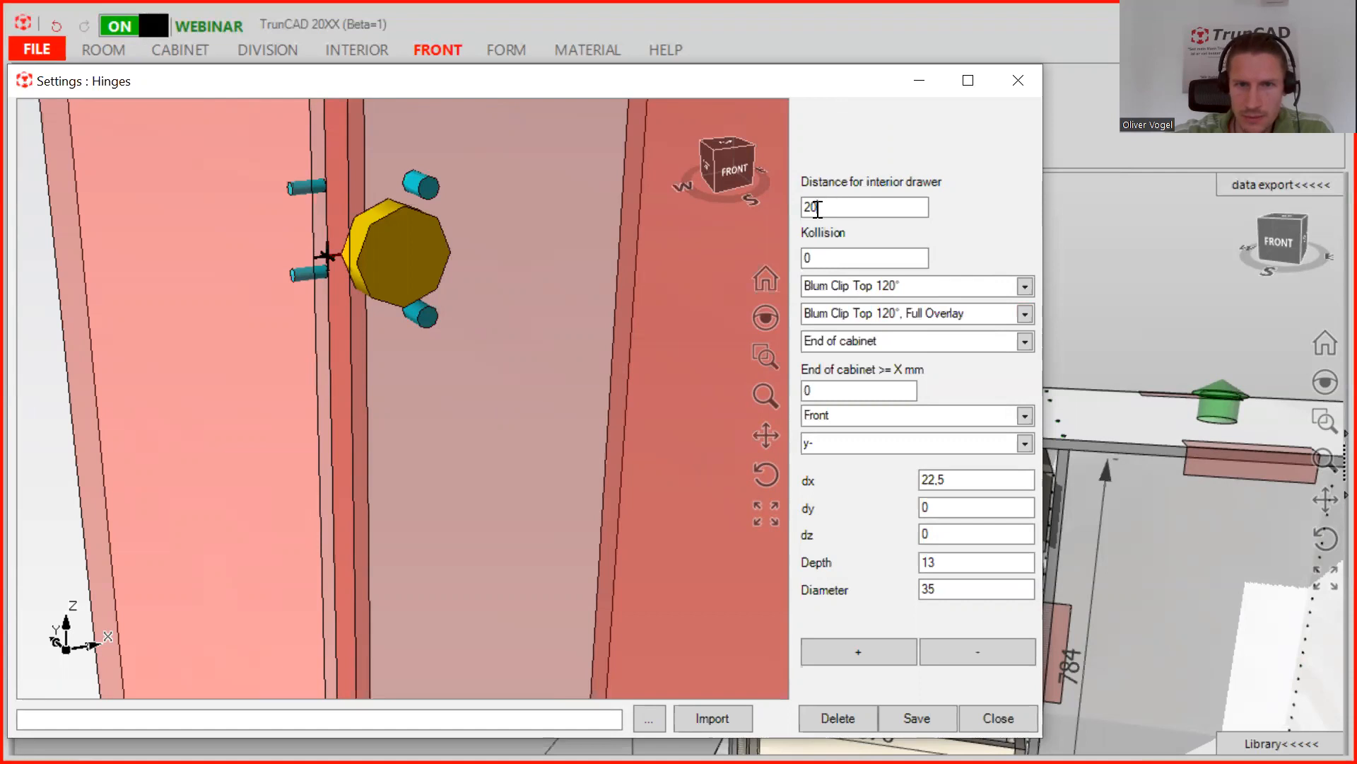
type("5")
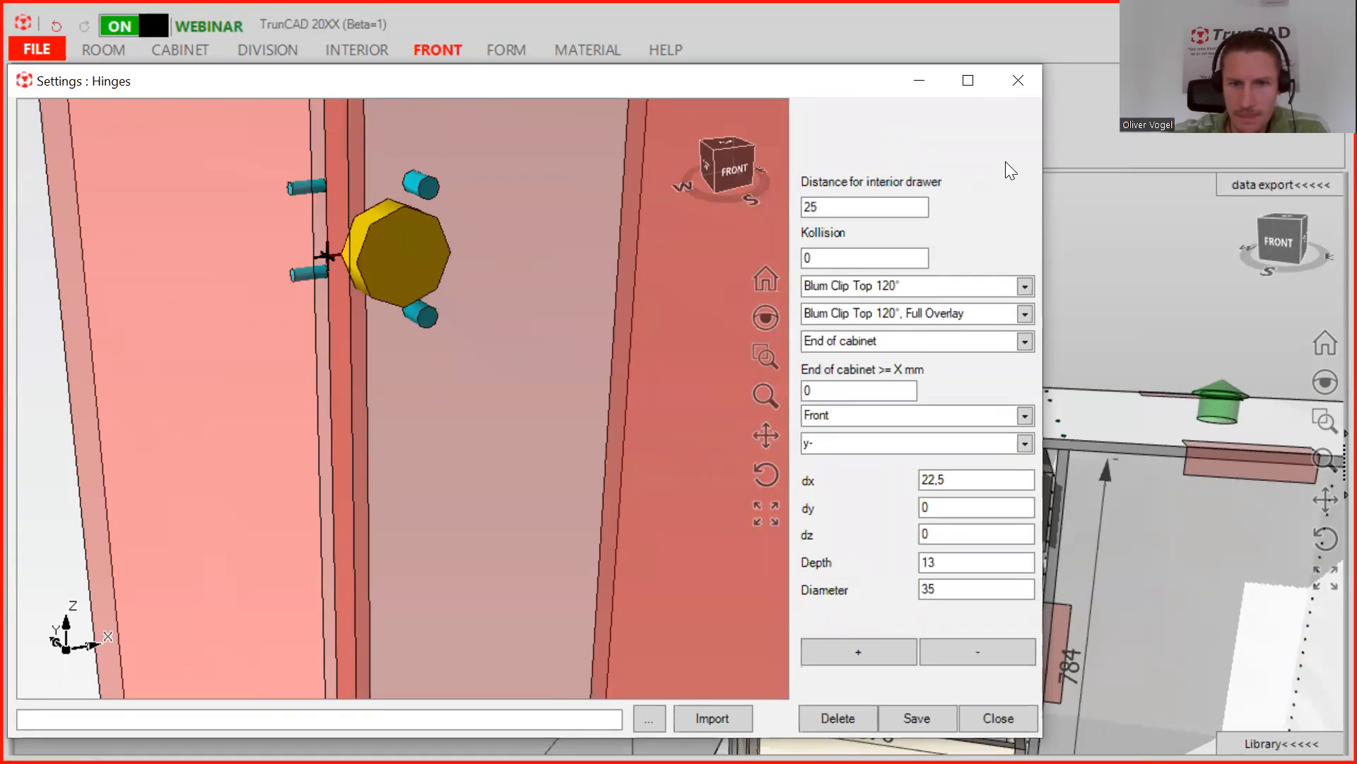
left_click(918, 718)
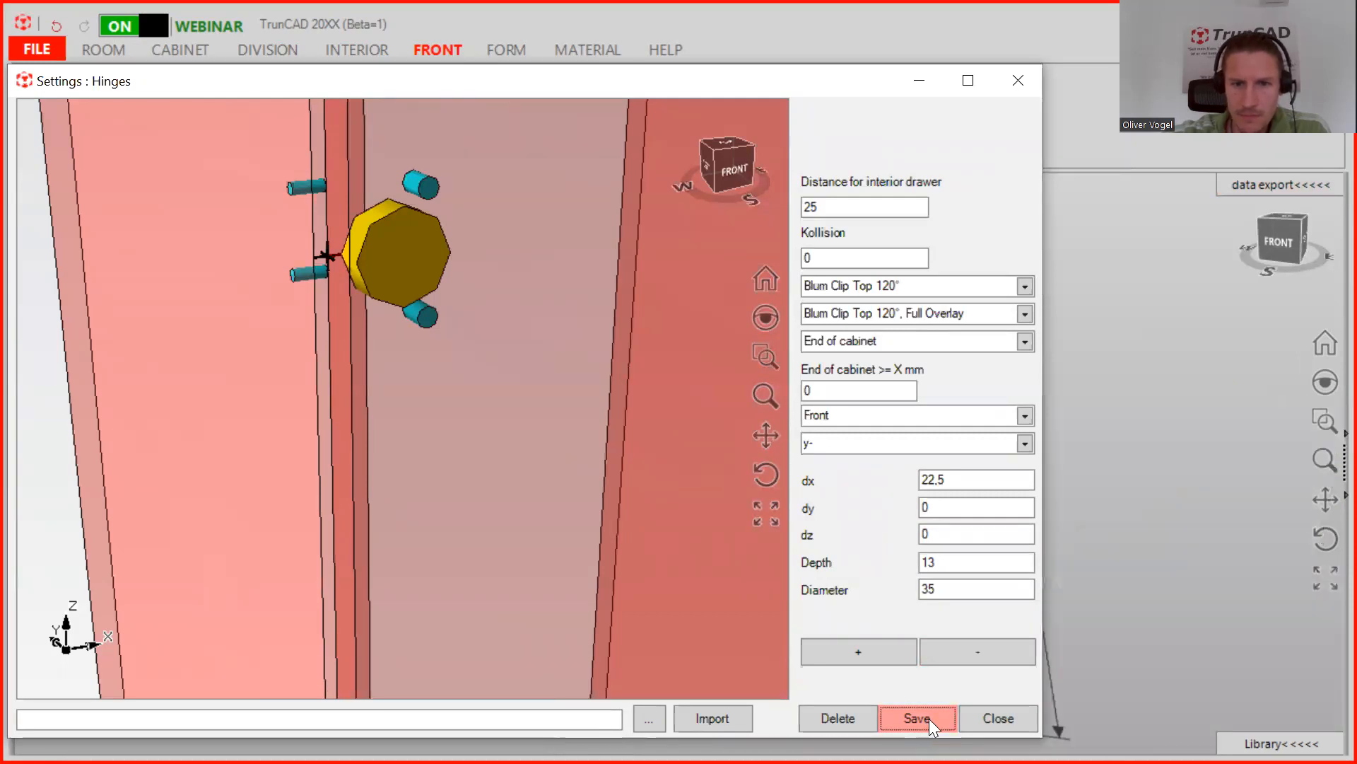
left_click(1018, 80)
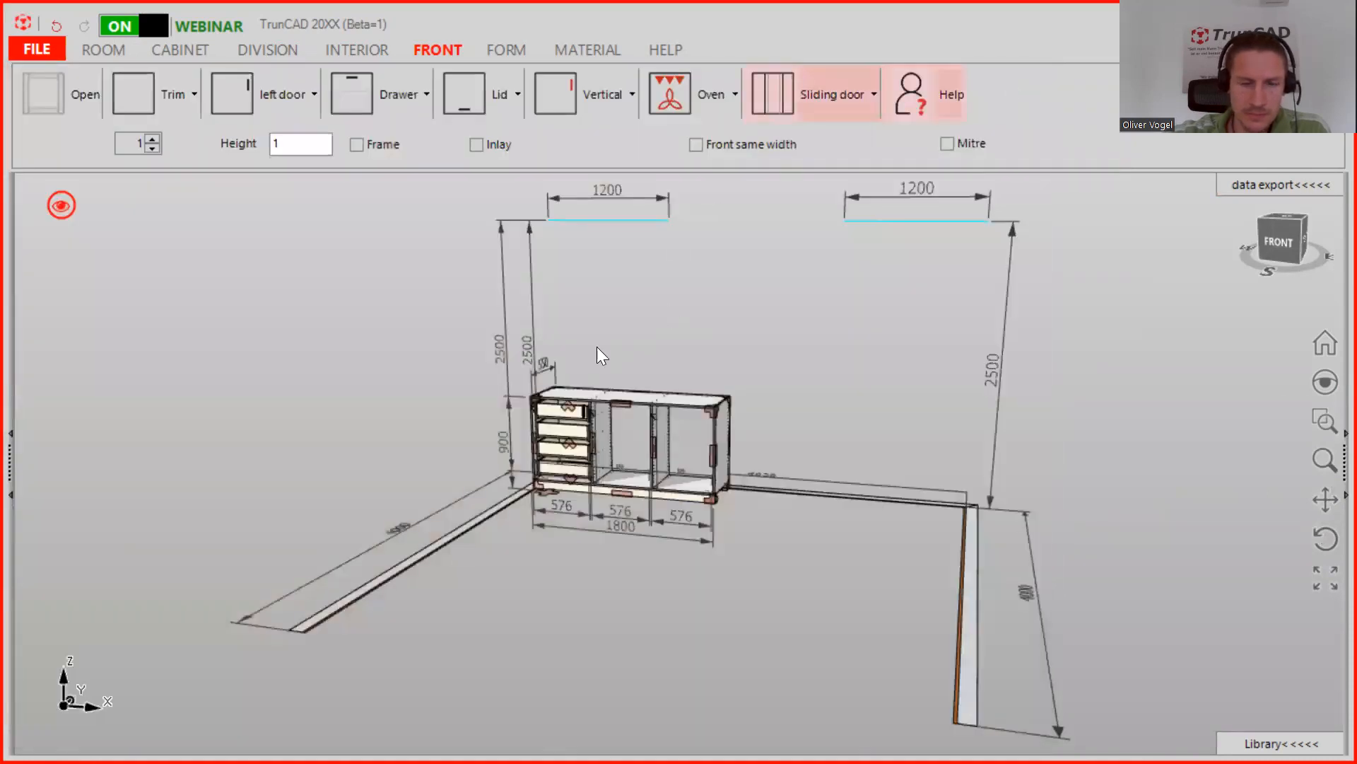
Measure the updated distance piece's width from its upper inner front corner to the cabinet's left side.
scroll(519, 415, "up", 5)
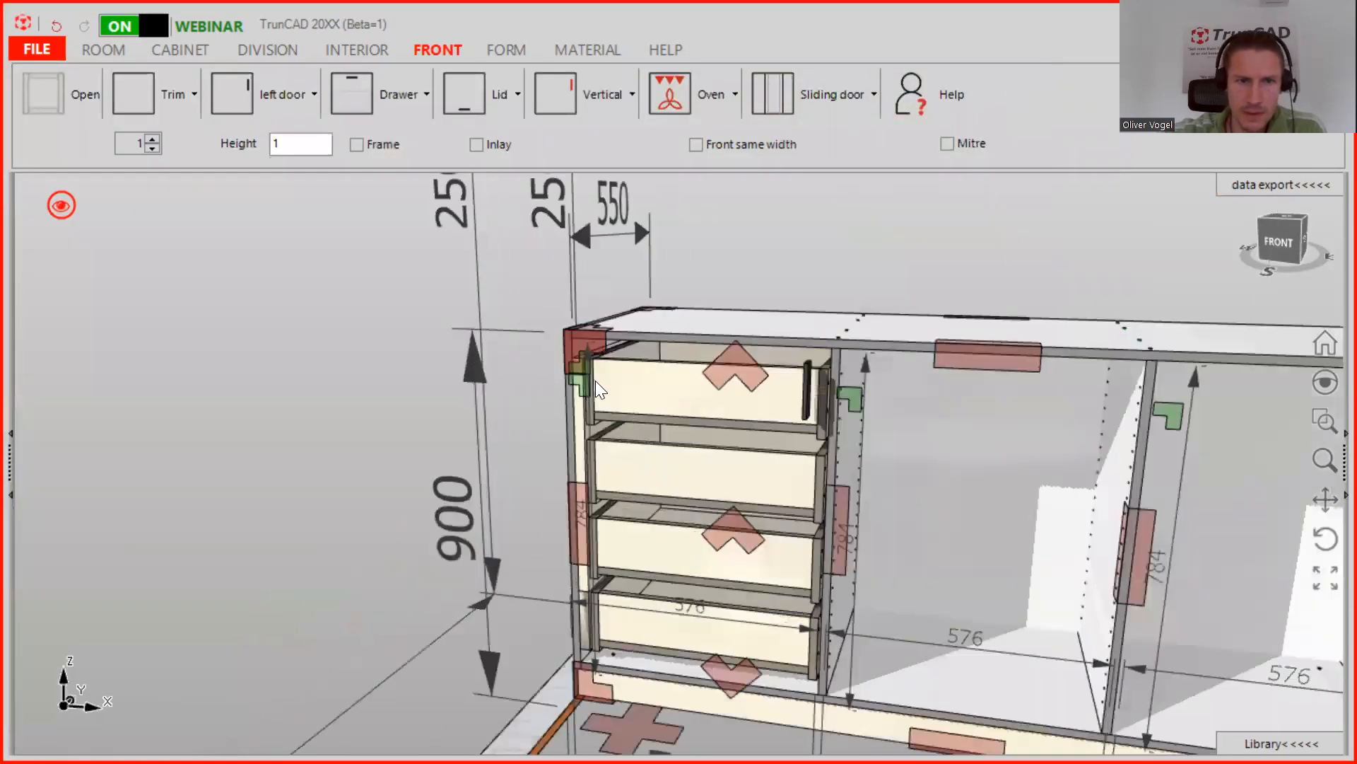
scroll(595, 381, "up", 2)
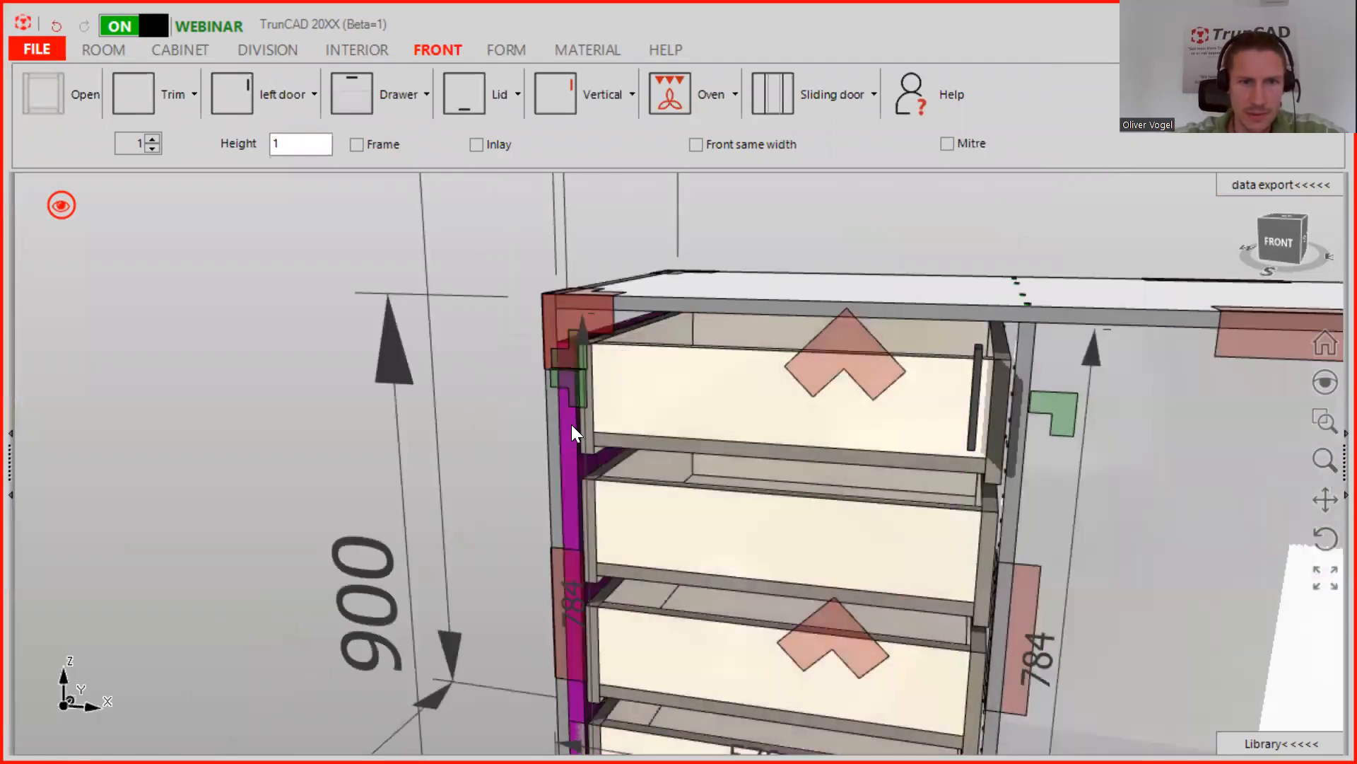
scroll(574, 401, "up", 3)
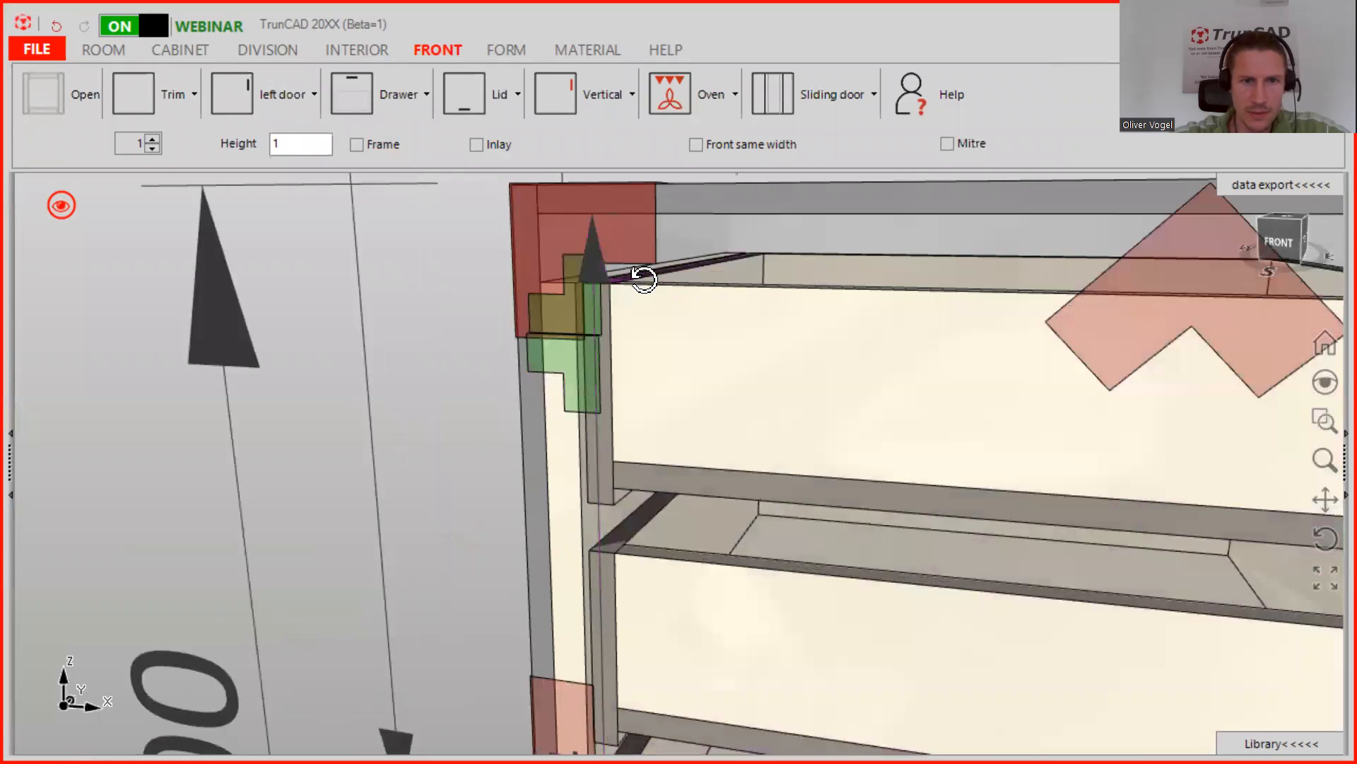
scroll(558, 281, "up", 3)
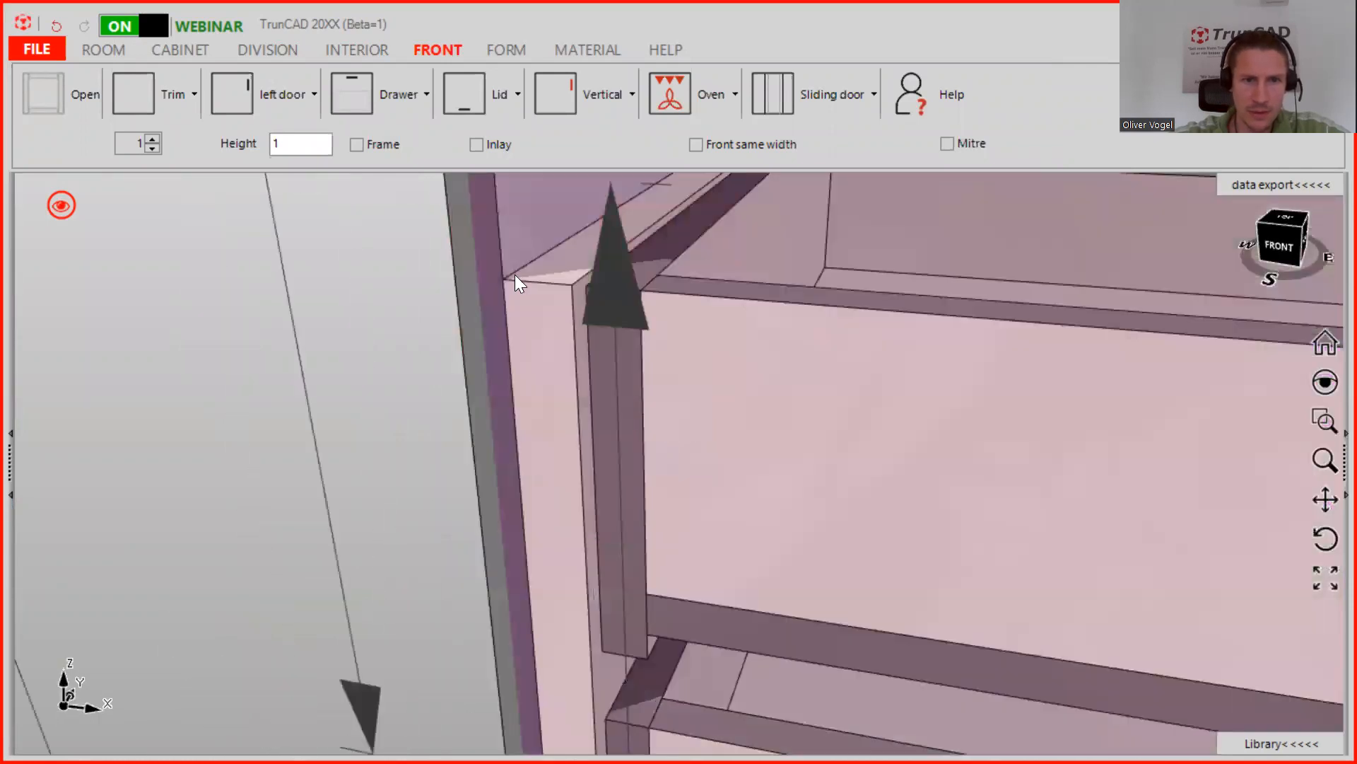
right_click(509, 282)
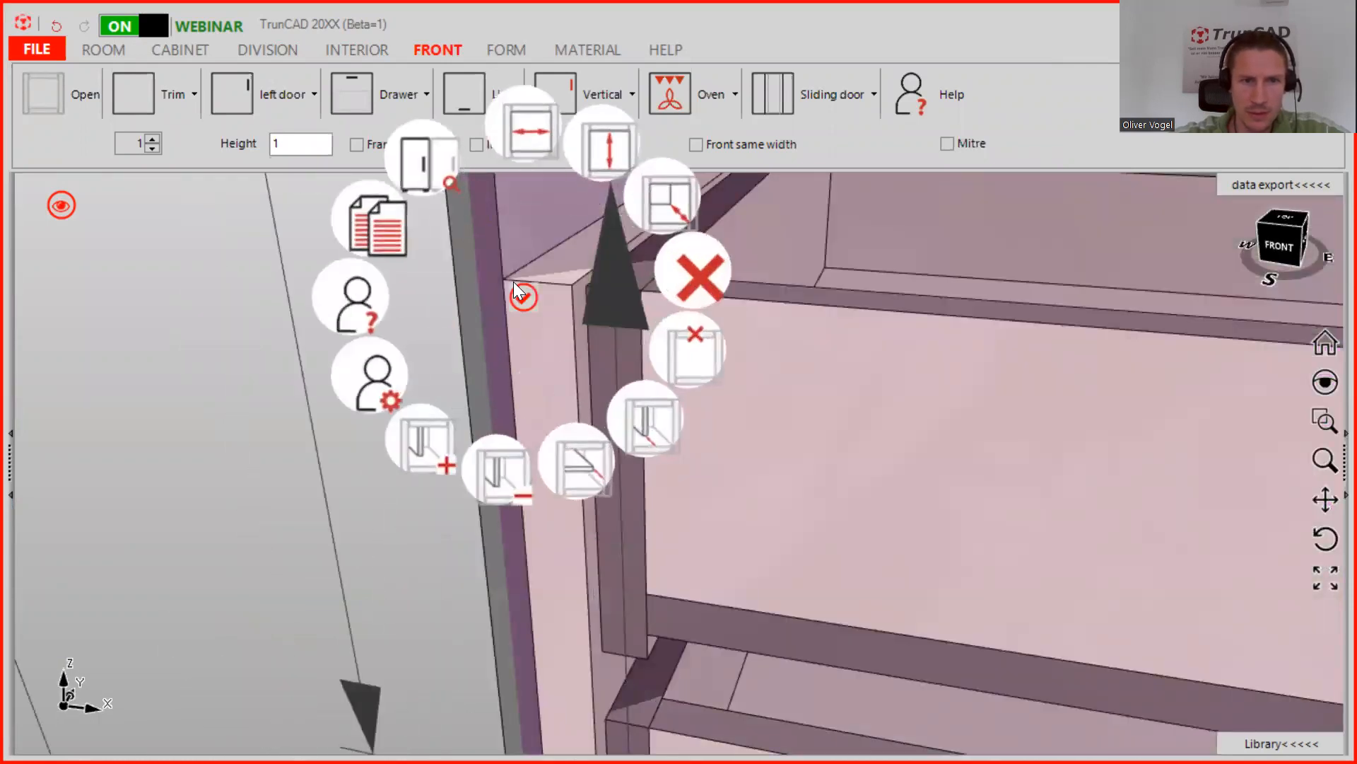
left_click(524, 292)
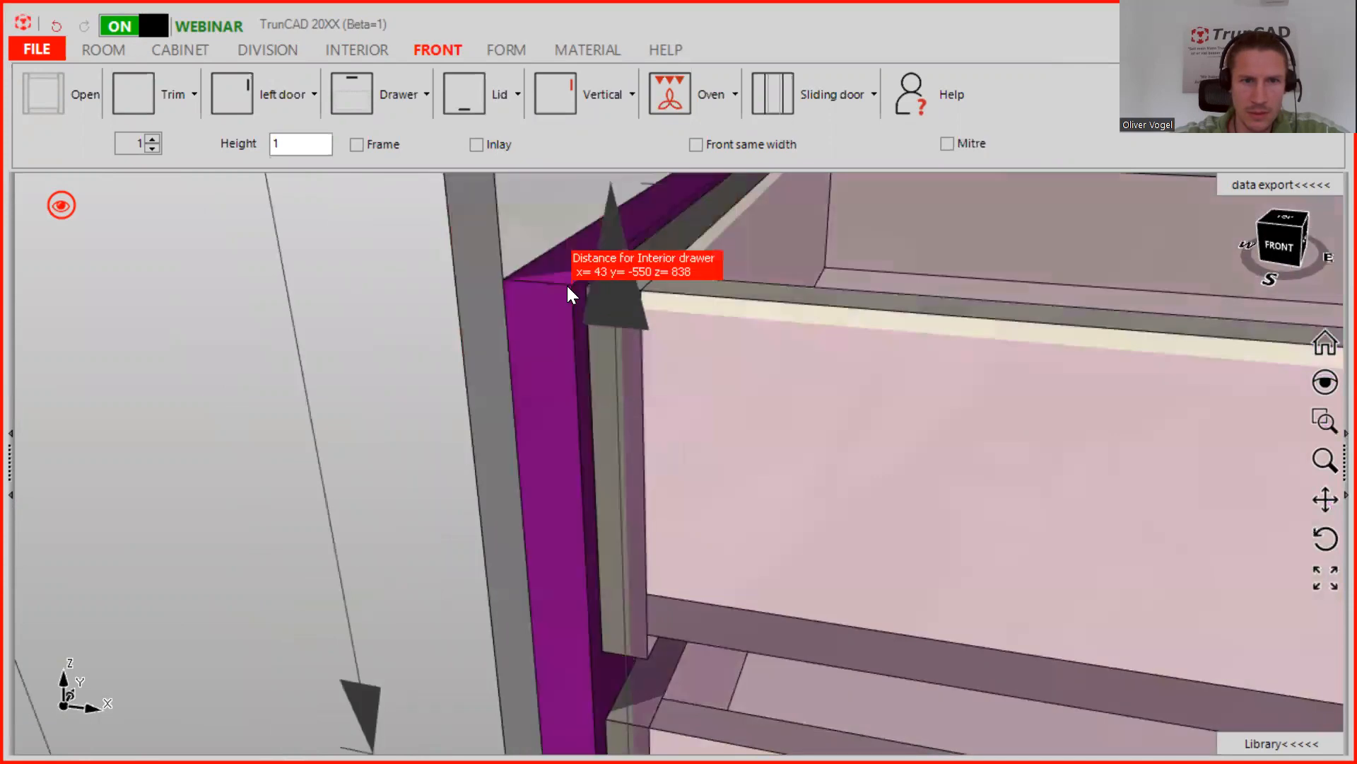
left_click(571, 285)
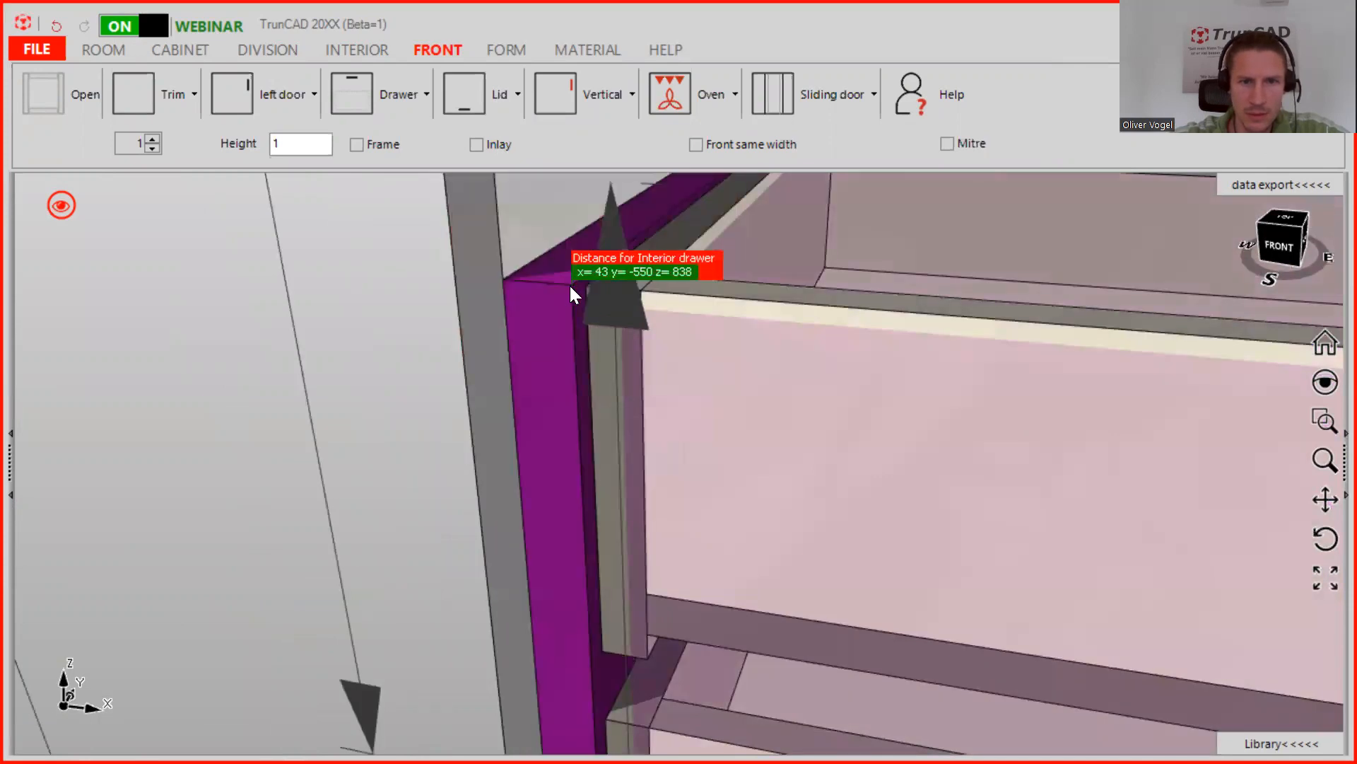
left_click(511, 281)
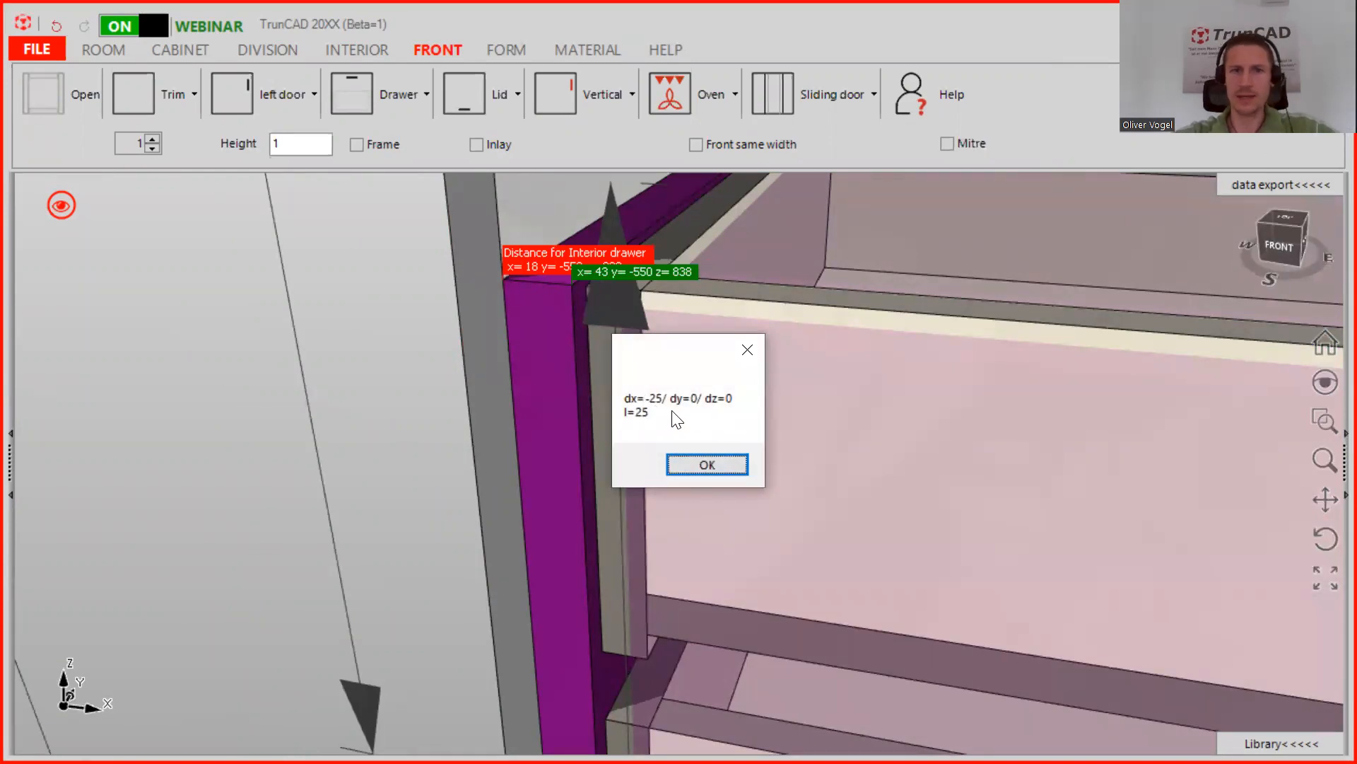
Close the measurement result, then show and hide the fronts again to check the door over the interior drawers.
left_click(690, 468)
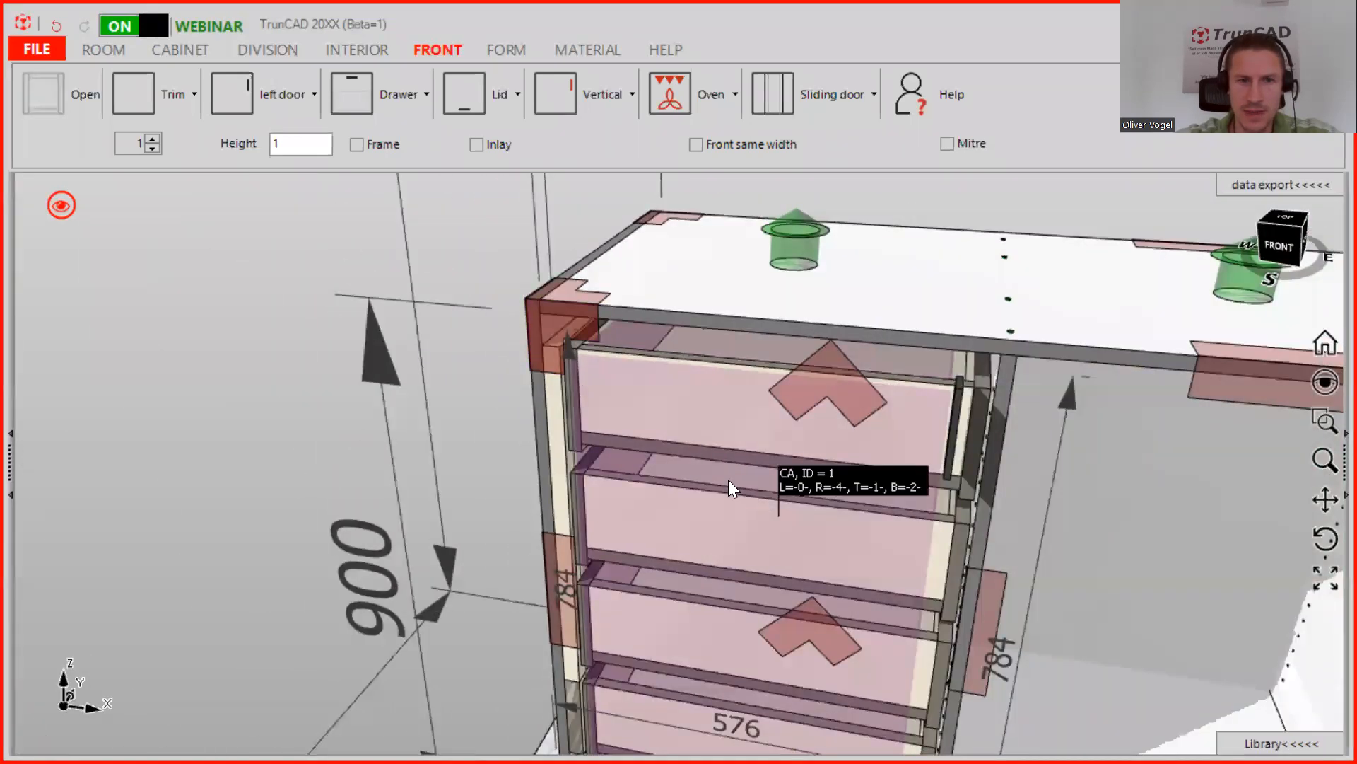
scroll(750, 486, "down", 5)
scroll(773, 492, "up", 2)
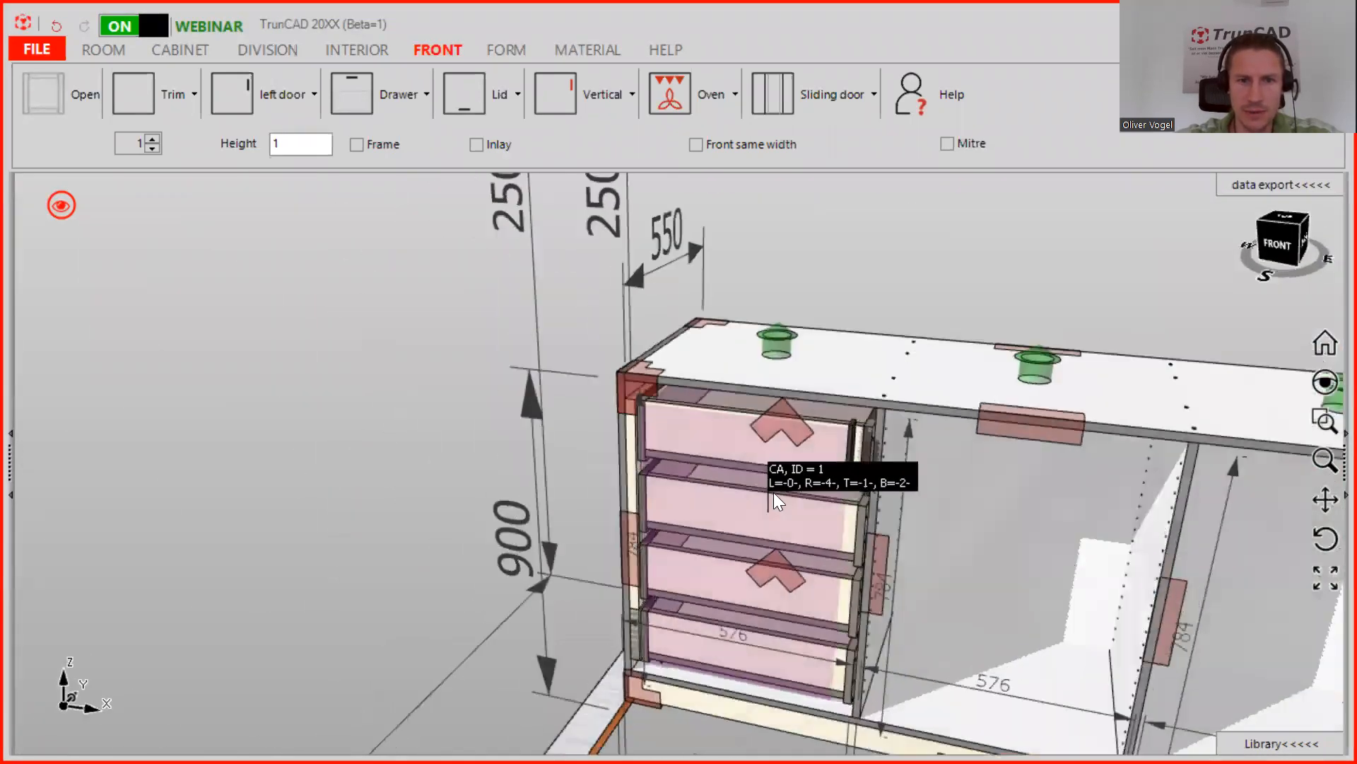
scroll(774, 492, "down", 3)
scroll(763, 449, "up", 4)
left_click(722, 319)
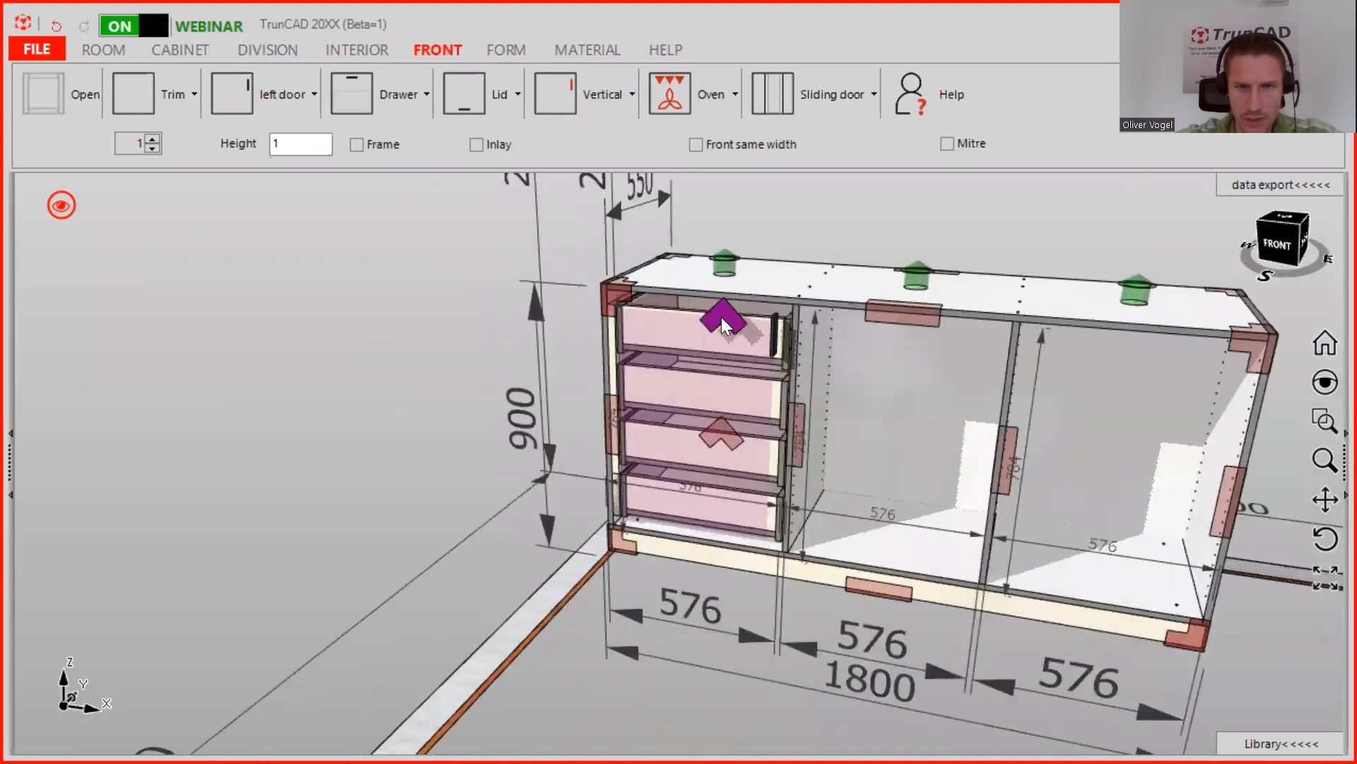
left_click(56, 205)
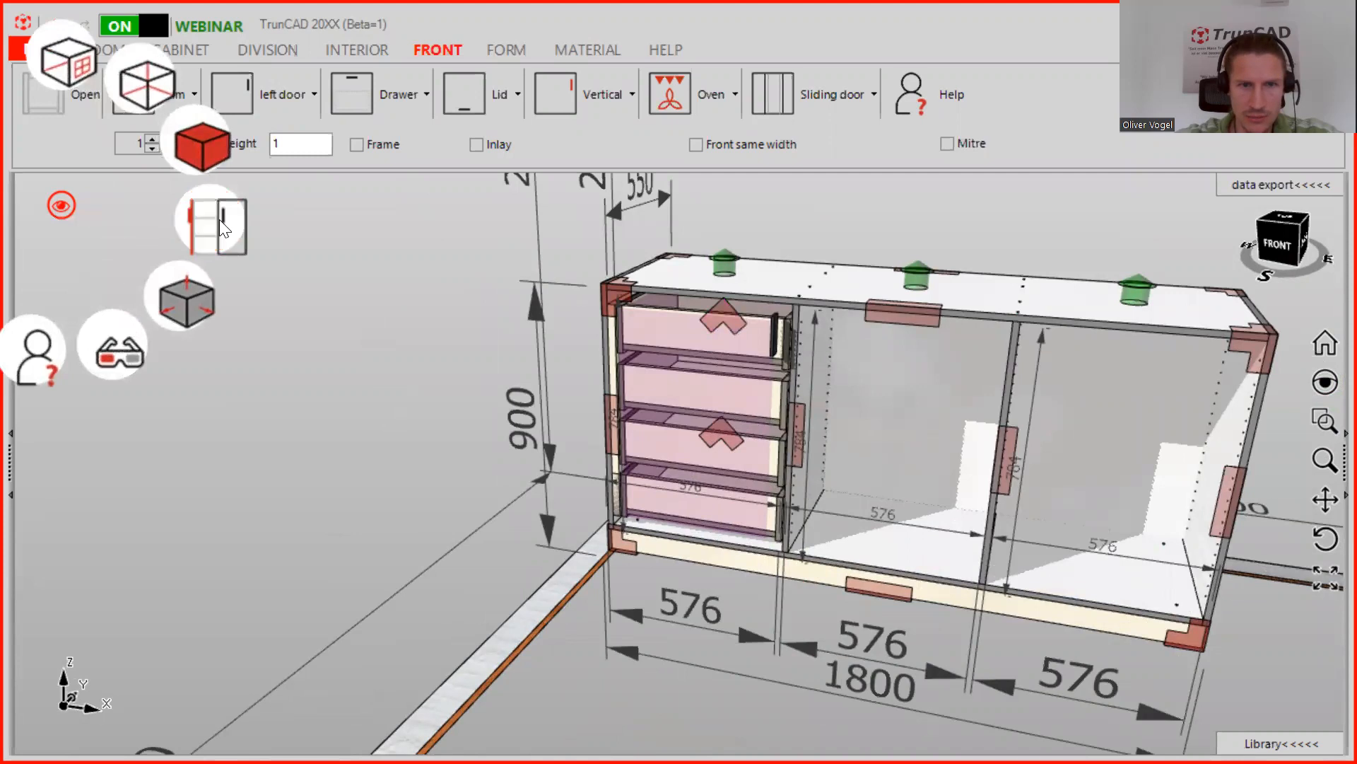
left_click(222, 227)
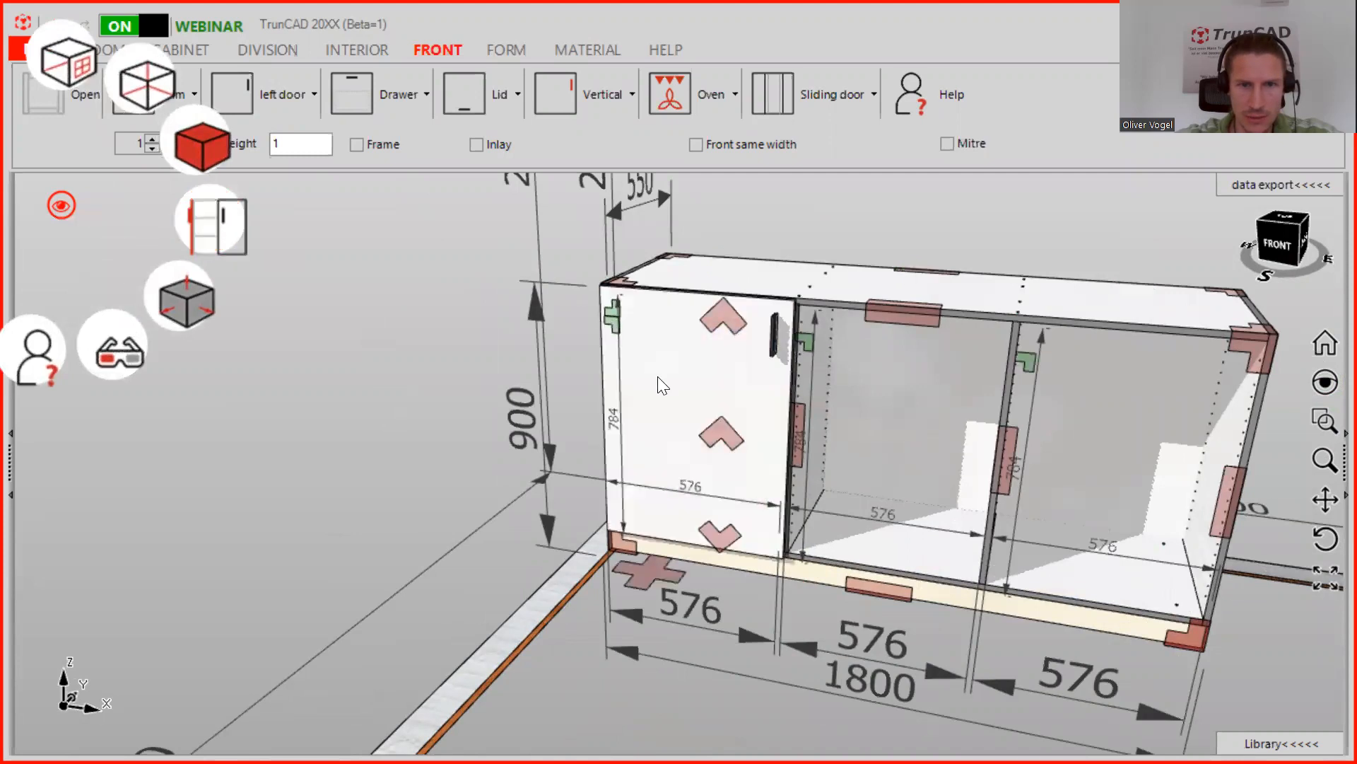
left_click(233, 217)
left_click(232, 219)
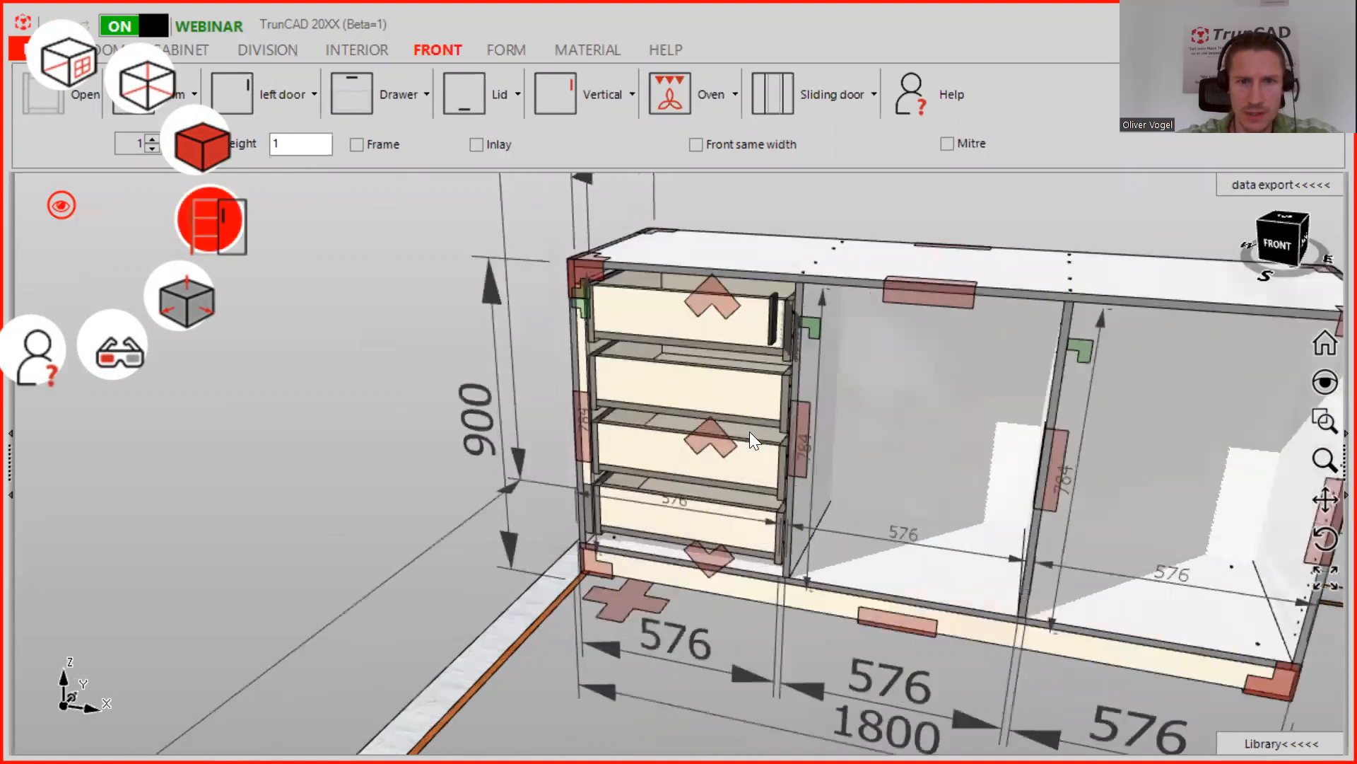
Delete the left door from the compartment with the interior drawers.
left_click(715, 440)
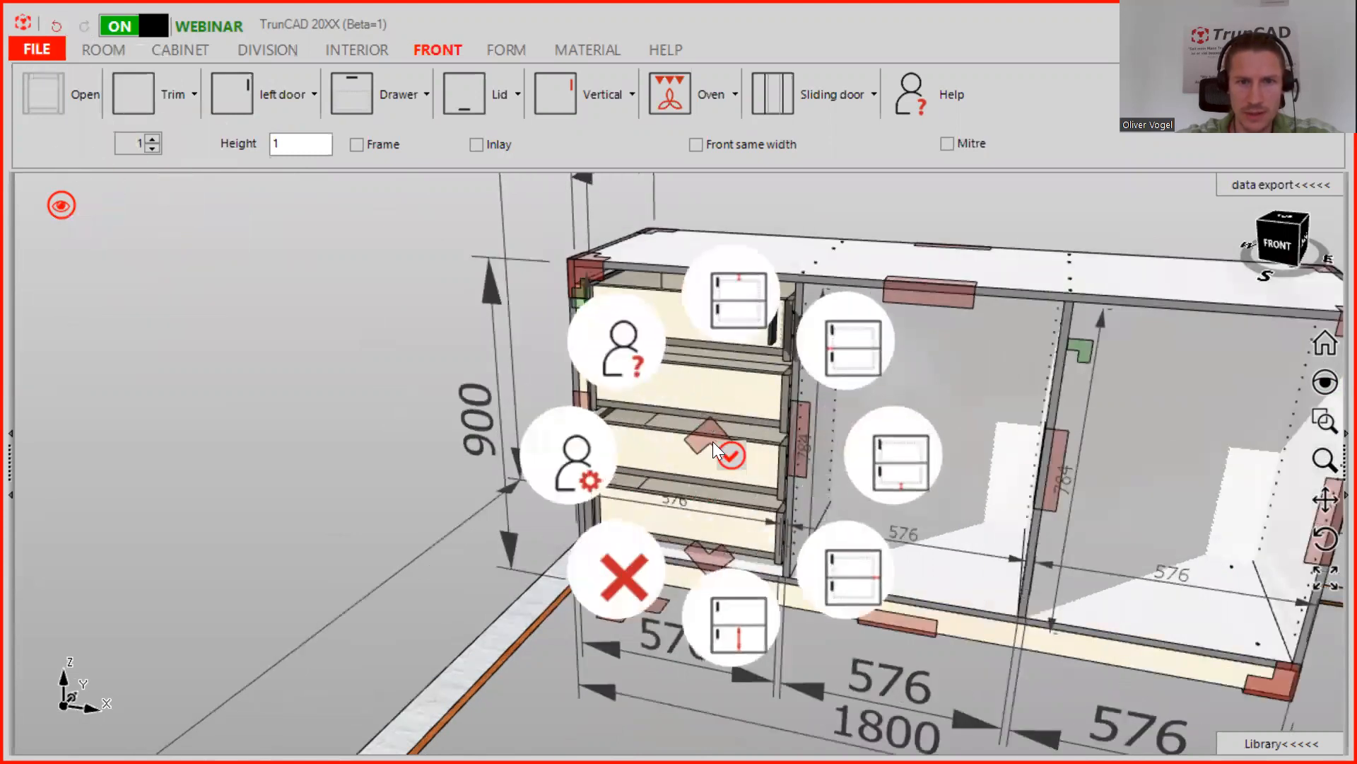
left_click(641, 564)
middle_click_drag(677, 321, 617, 290)
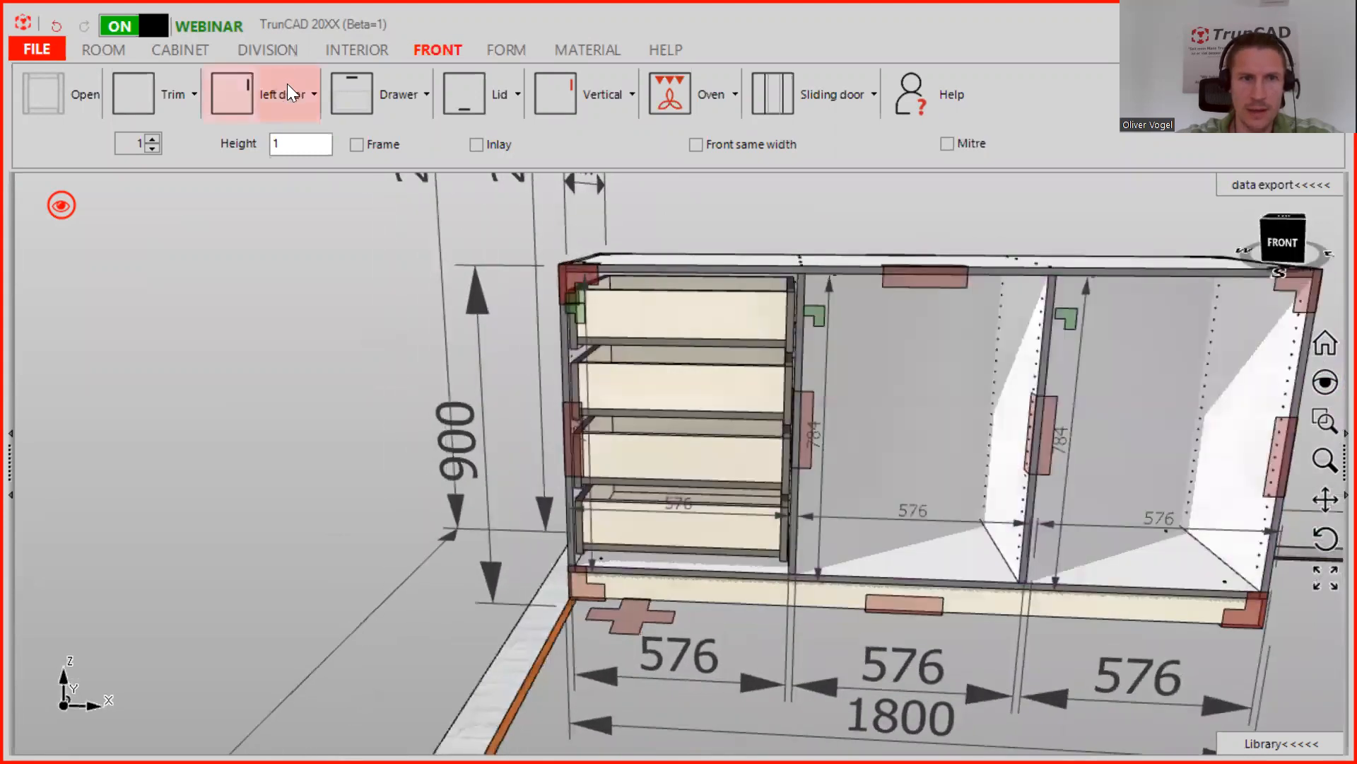
Fit a double door with Blum Clip Top 120° hinges in front of the interior drawers.
left_click(287, 83)
left_click(286, 206)
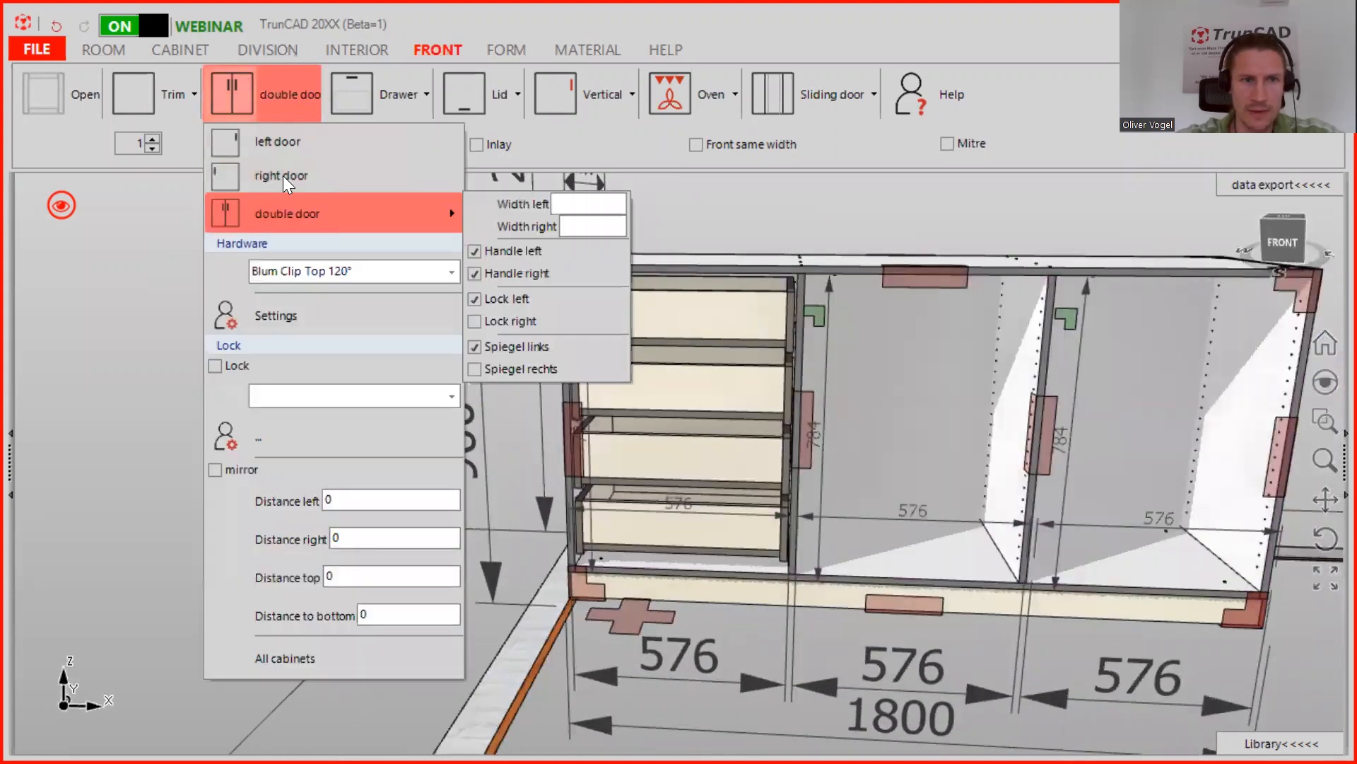
left_click(280, 106)
left_click_drag(242, 90, 656, 370)
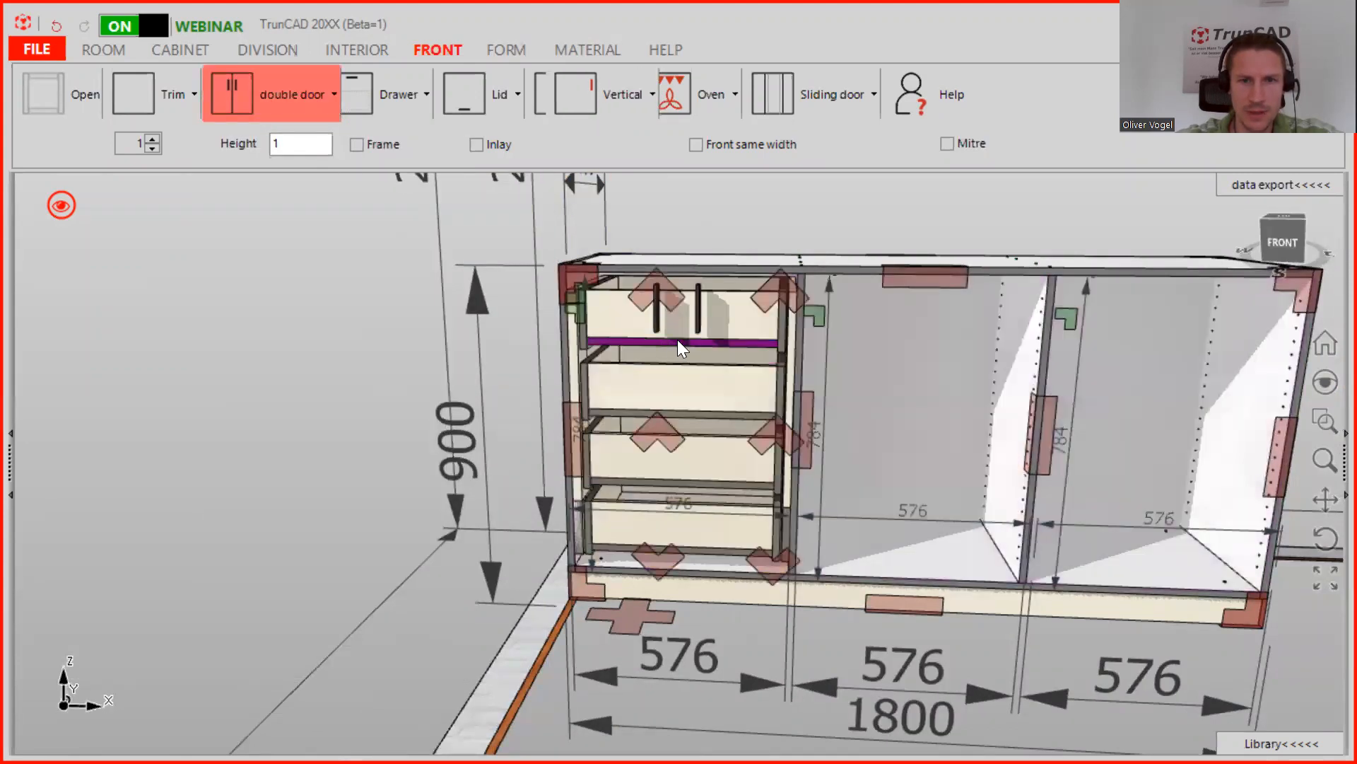
Examine the interior drawers' clearance on both sides behind the double door and turn on the display of the fronts.
scroll(755, 436, "up", 2)
scroll(755, 435, "up", 3)
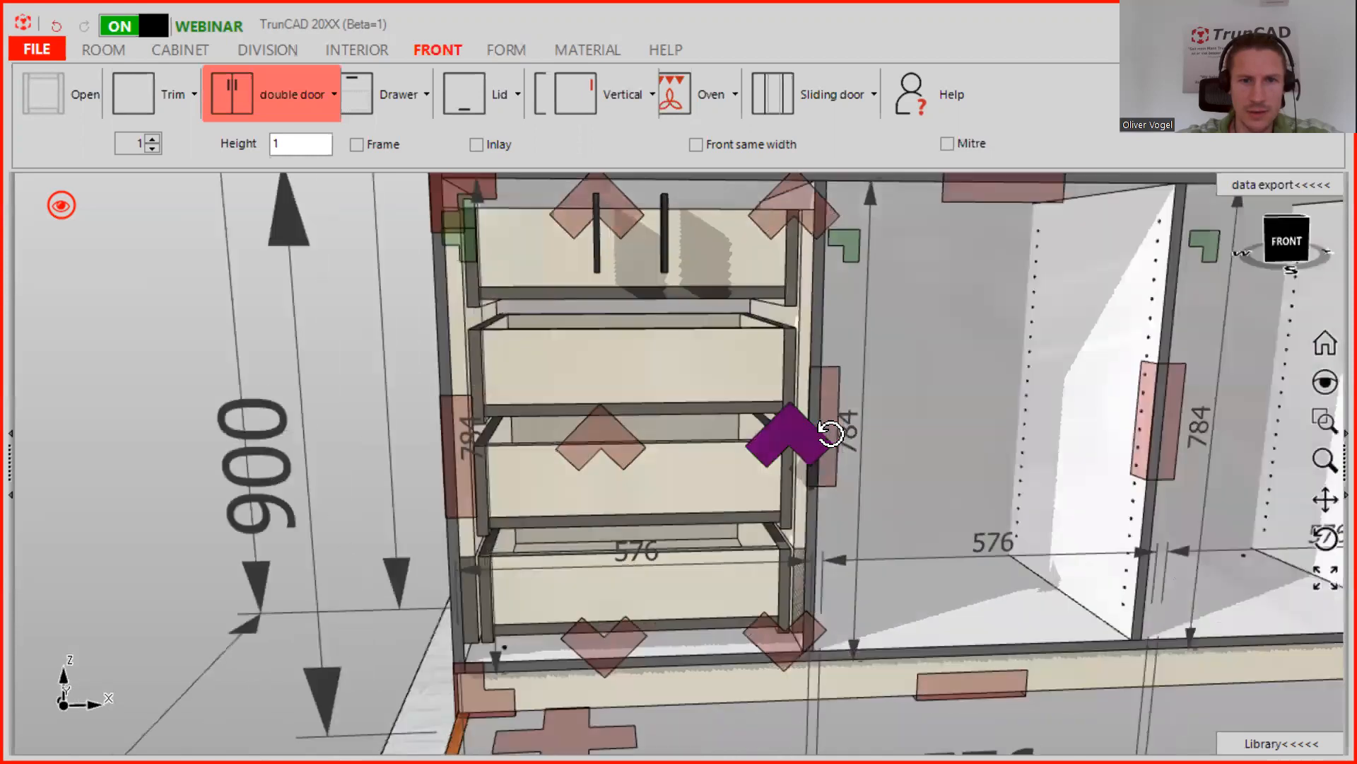
scroll(807, 244, "down", 3)
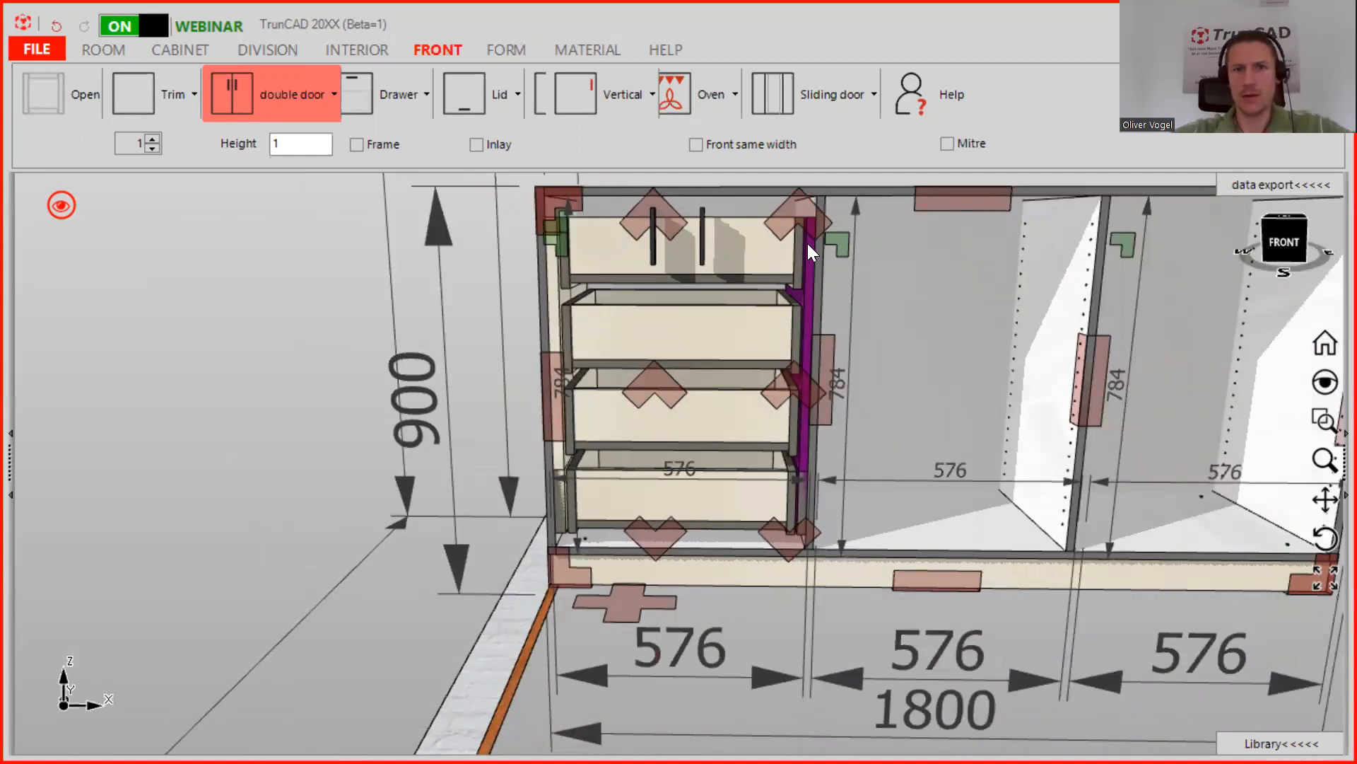
scroll(806, 242, "up", 2)
middle_click_drag(807, 242, 703, 360)
scroll(799, 278, "down", 5)
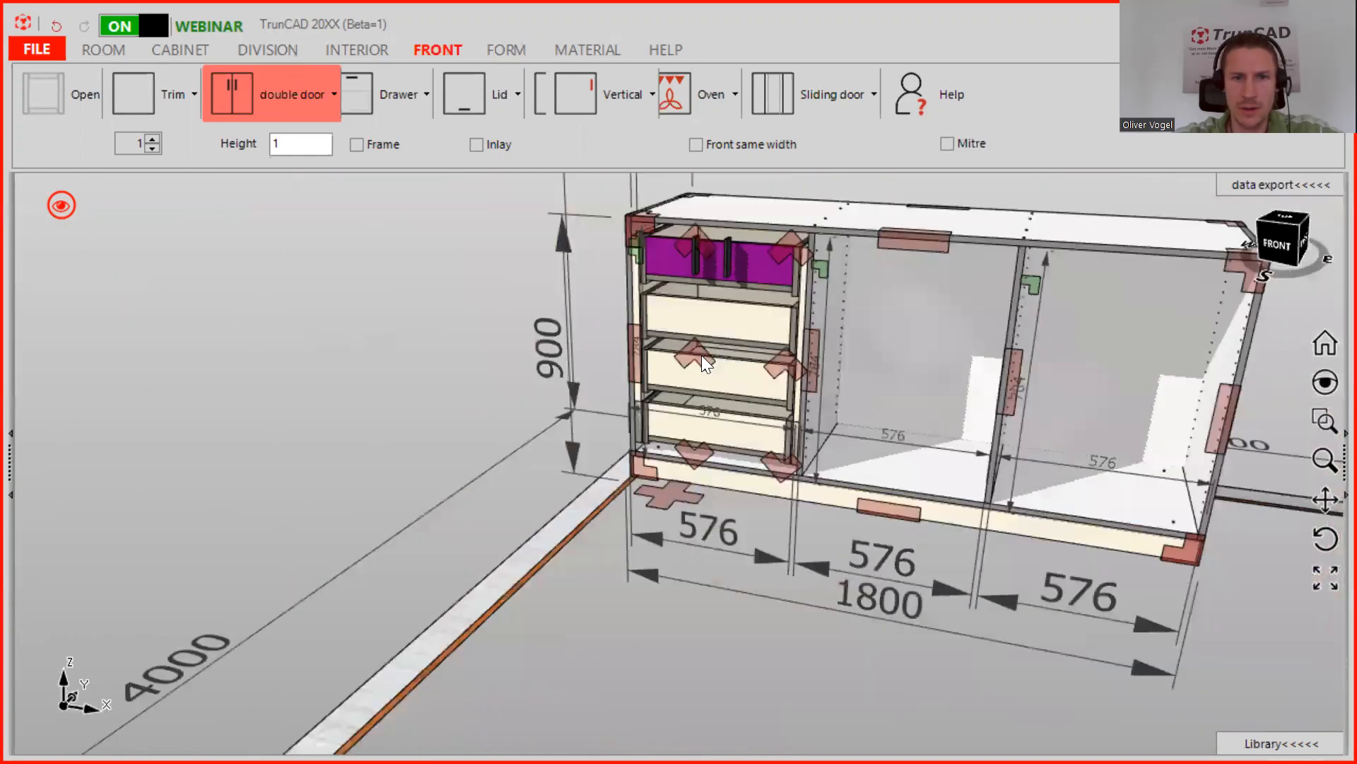
left_click(62, 205)
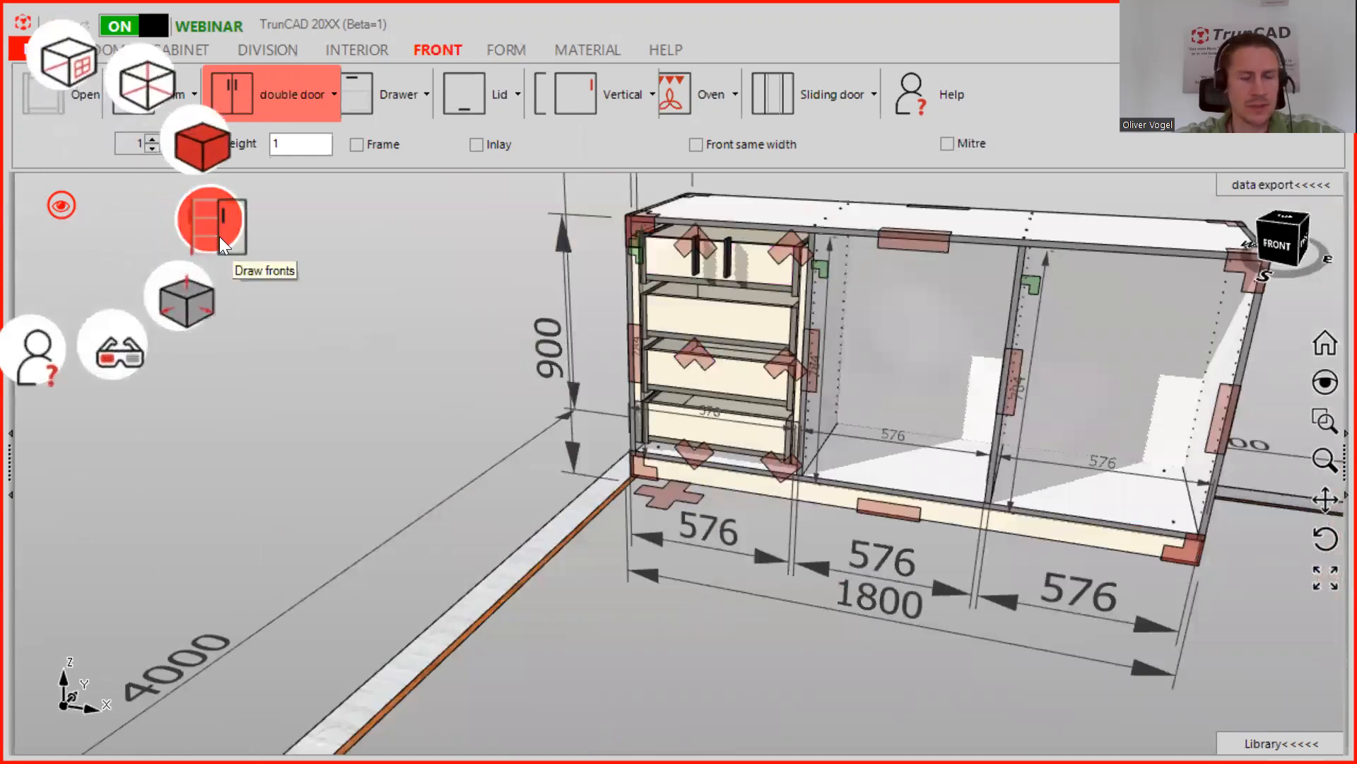
left_click(220, 236)
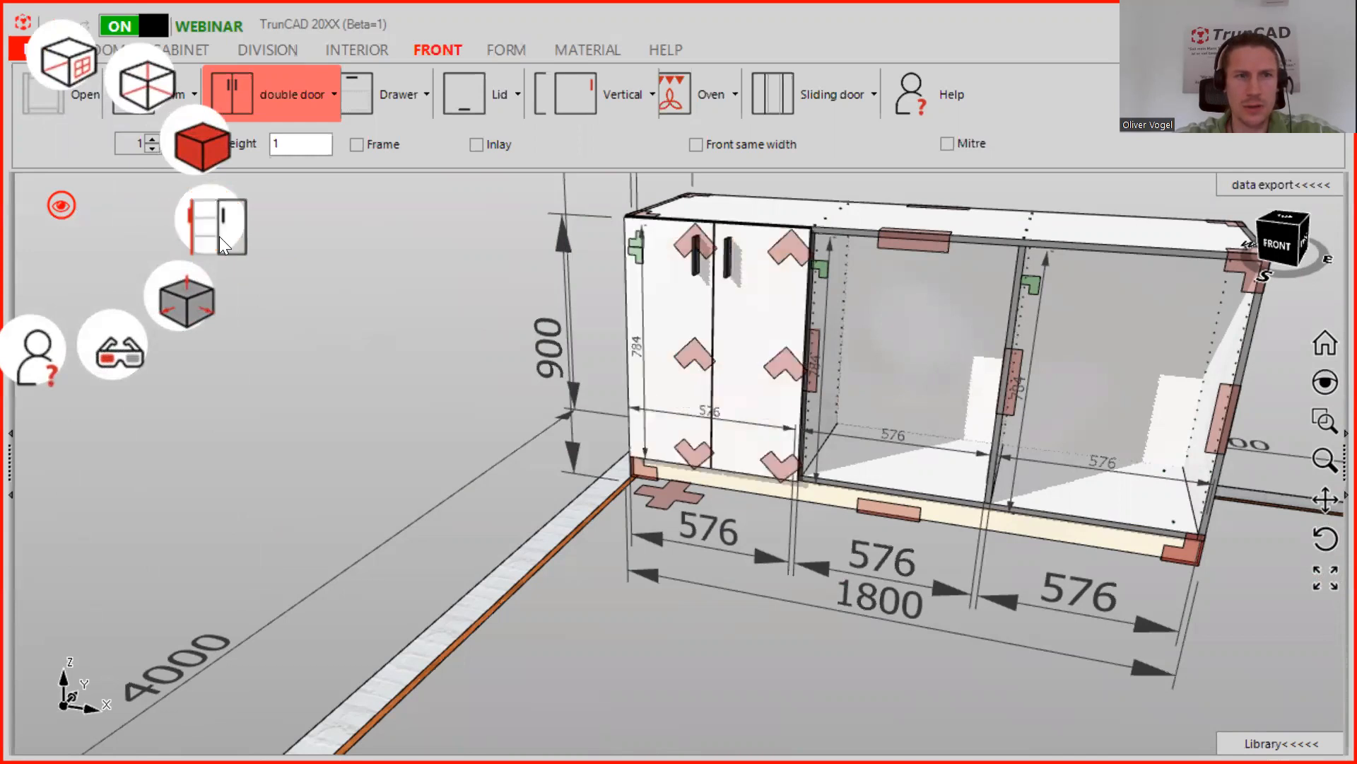
Review the interior drawer hardware settings and delete the double door from the left compartment.
left_click(362, 50)
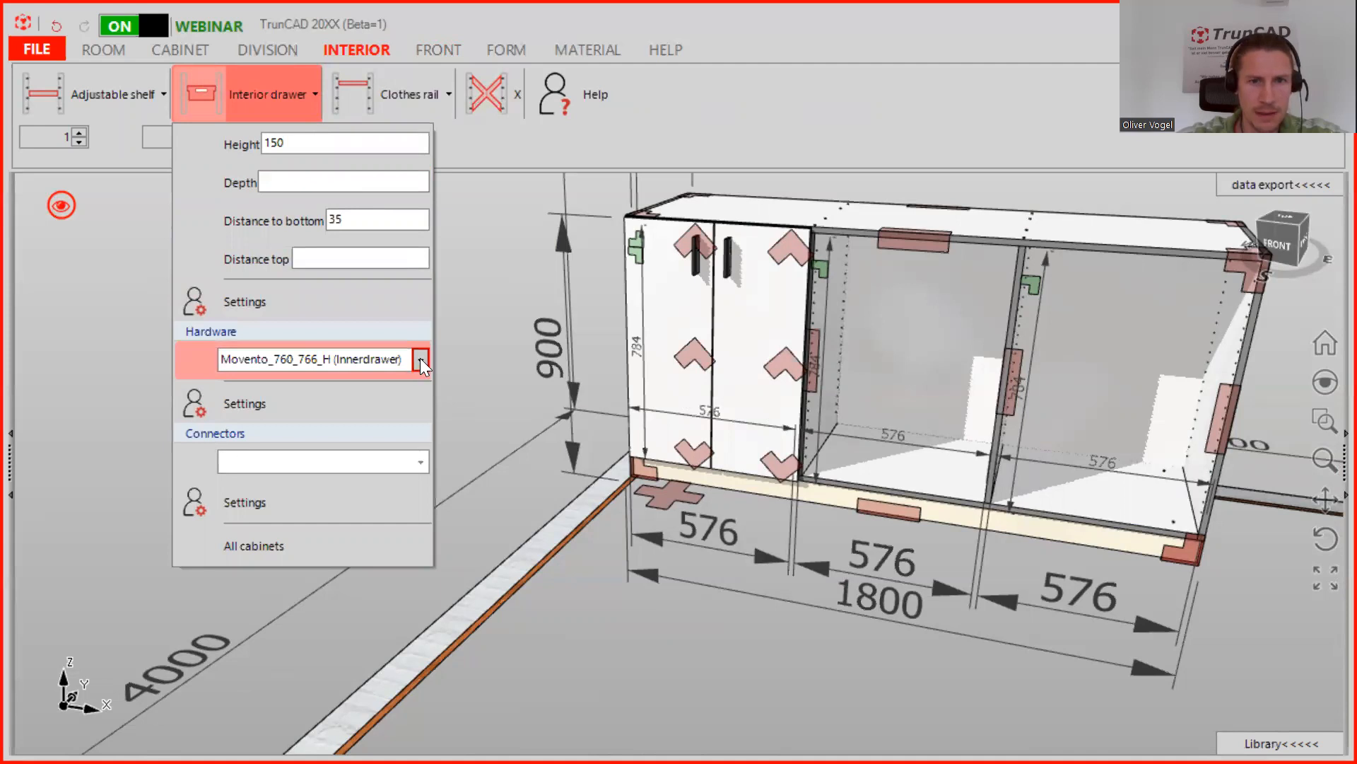
left_click(756, 175)
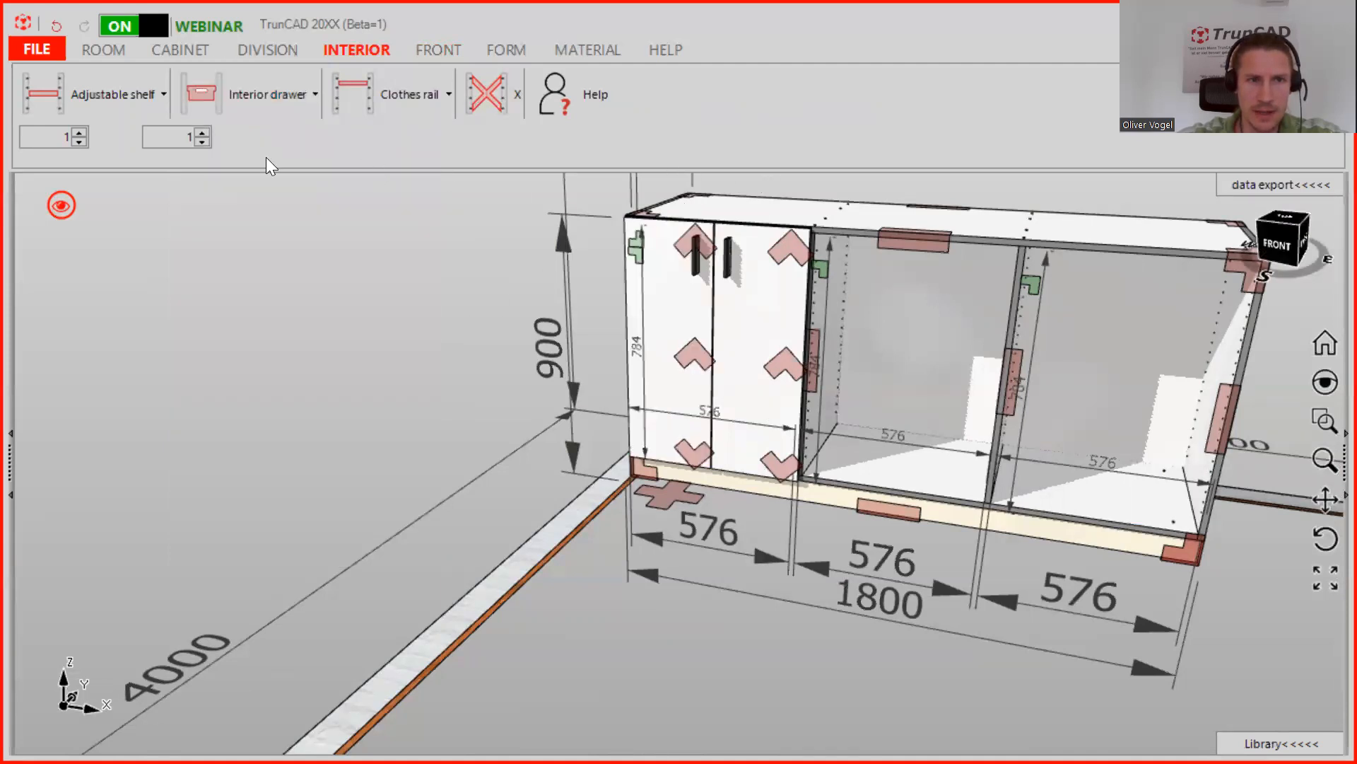
left_click(690, 350)
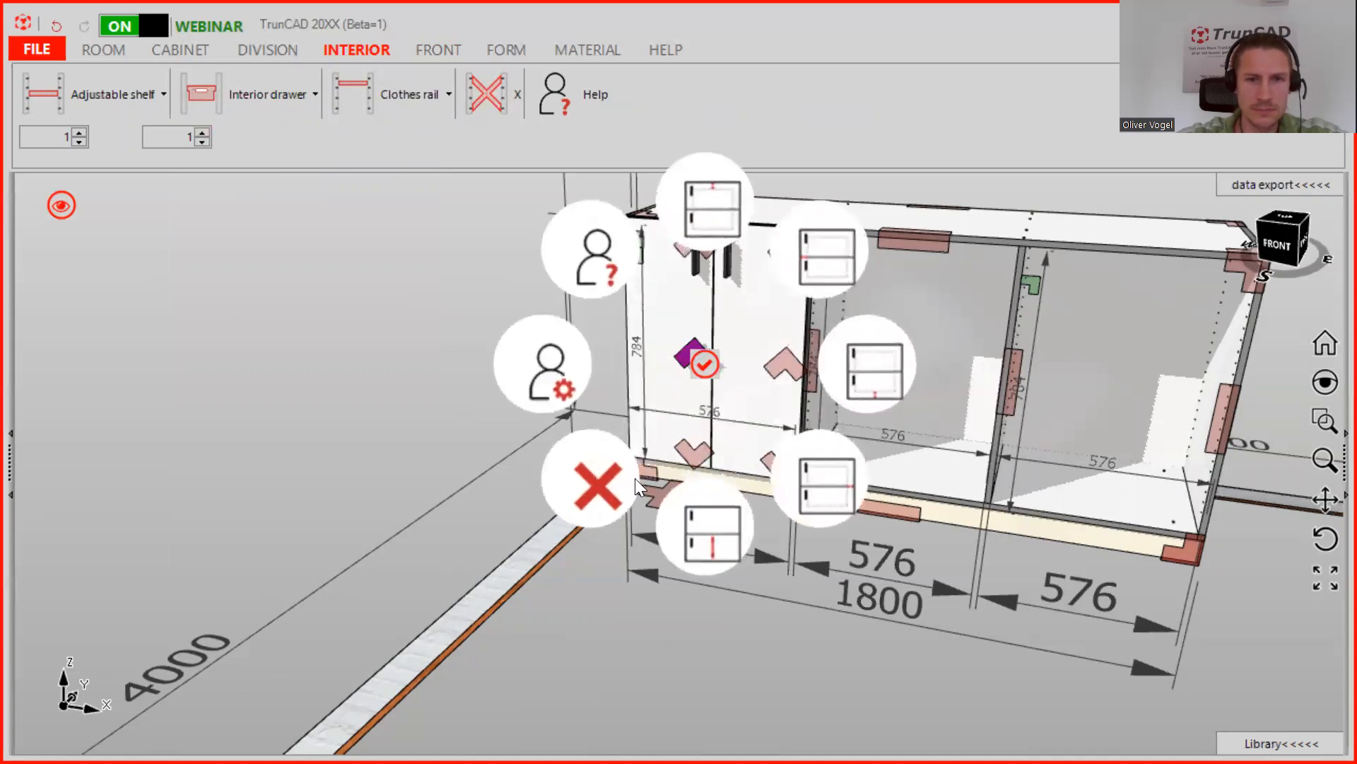
left_click(595, 478)
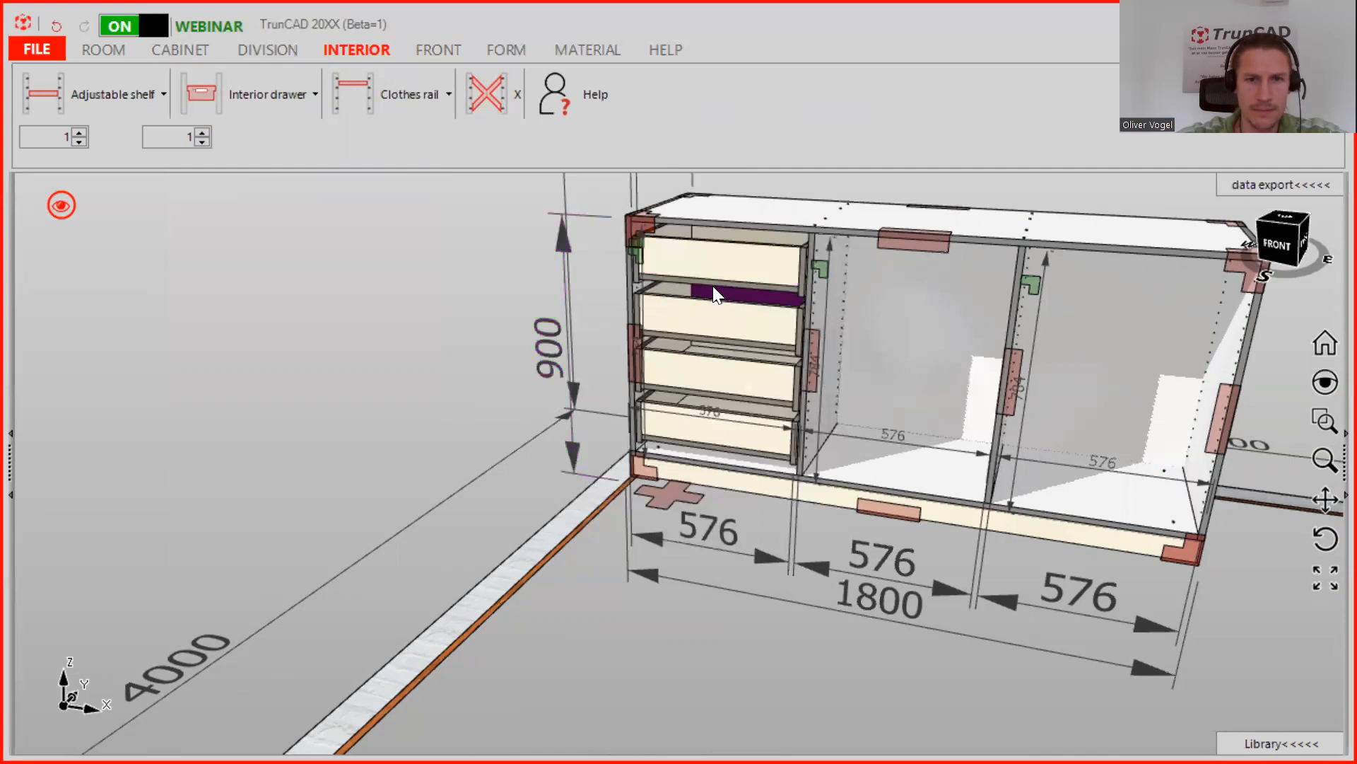
scroll(713, 286, "up", 3)
mouse_move(718, 286)
middle_mouse_down()
mouse_move(767, 269)
mouse_move(731, 273)
middle_mouse_up()
scroll(707, 240, "down", 5)
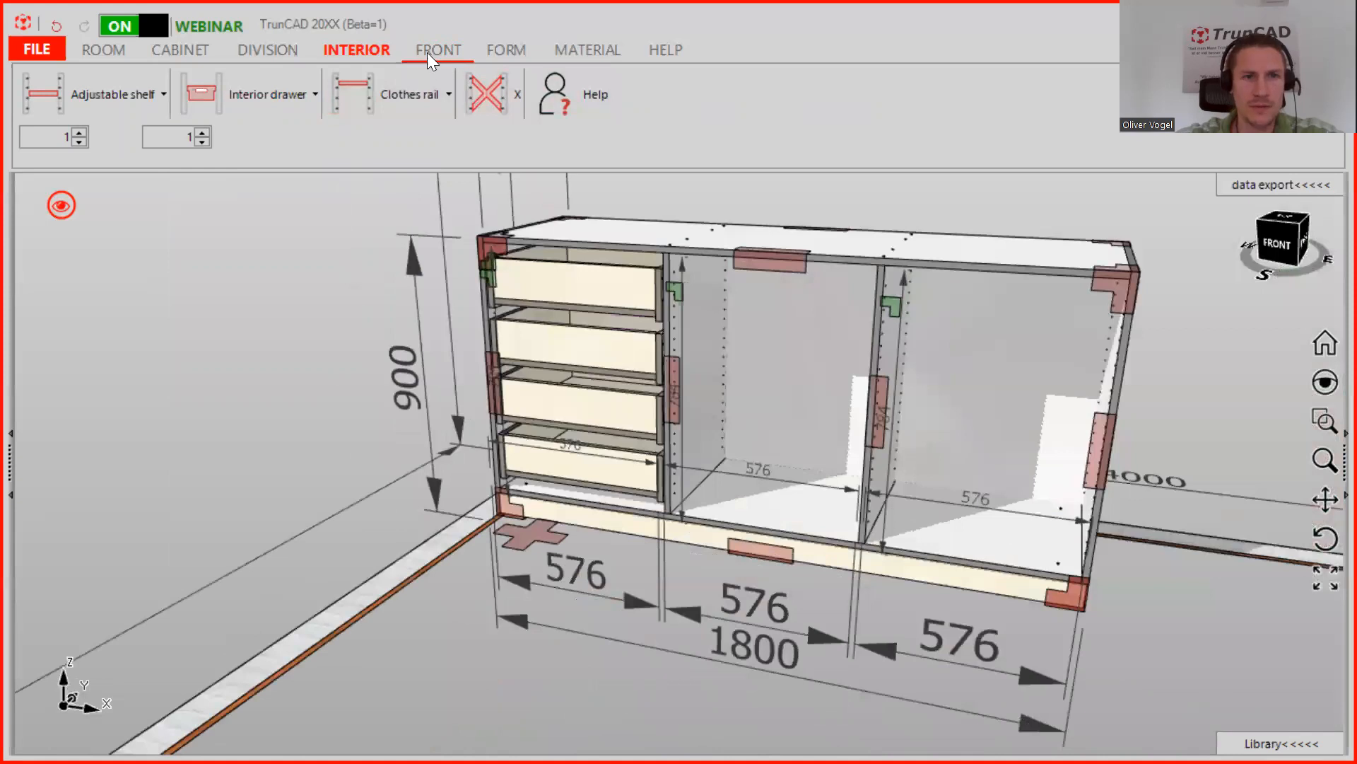
Set the front count to 3 and fit three front drawers in the middle compartment.
left_click(430, 56)
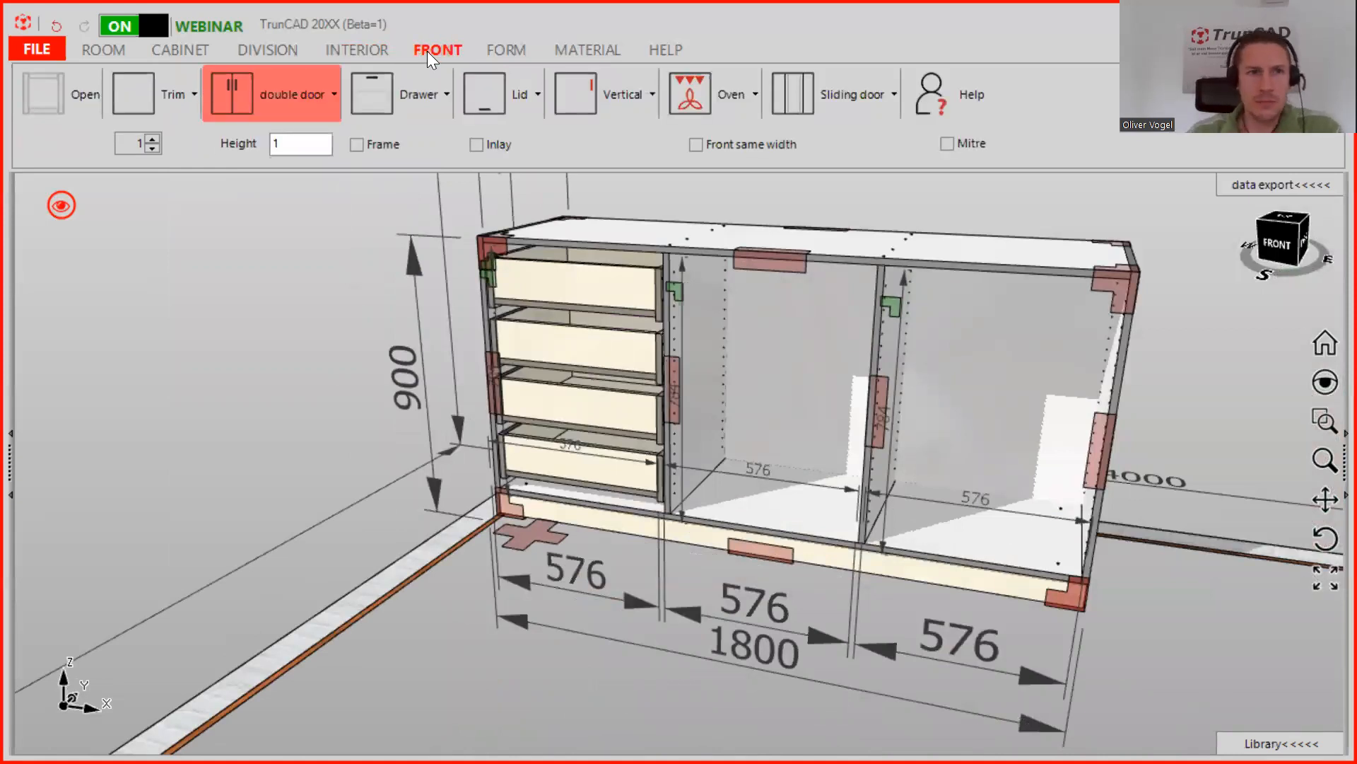
left_click(406, 89)
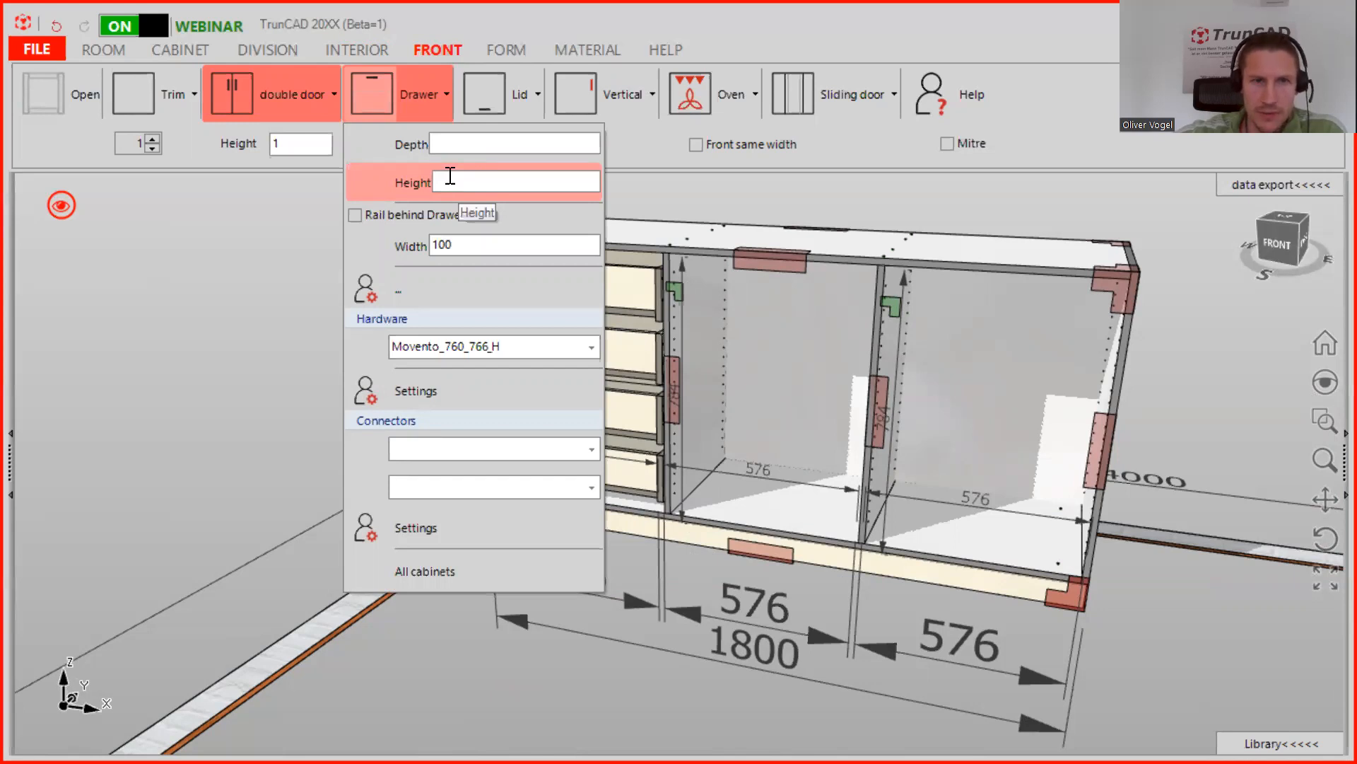
left_click(644, 143)
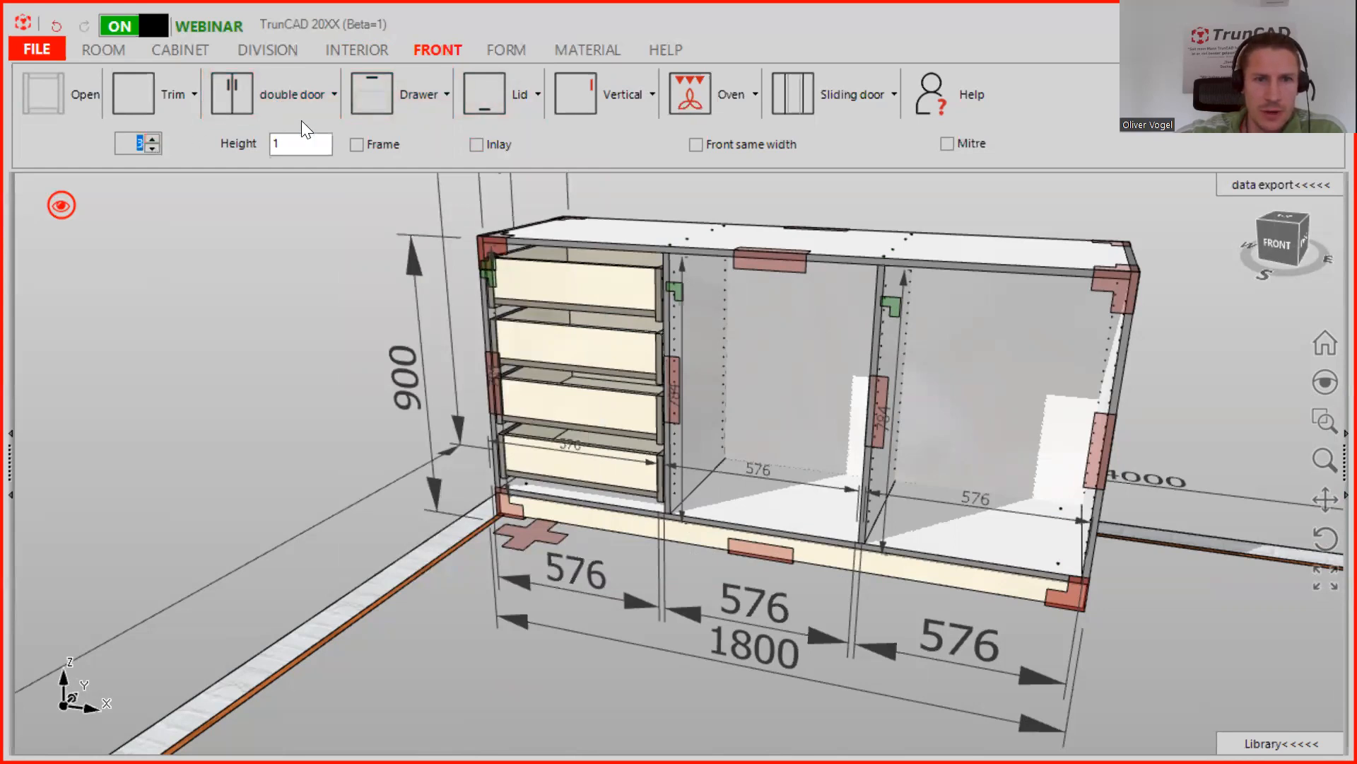
left_click(407, 102)
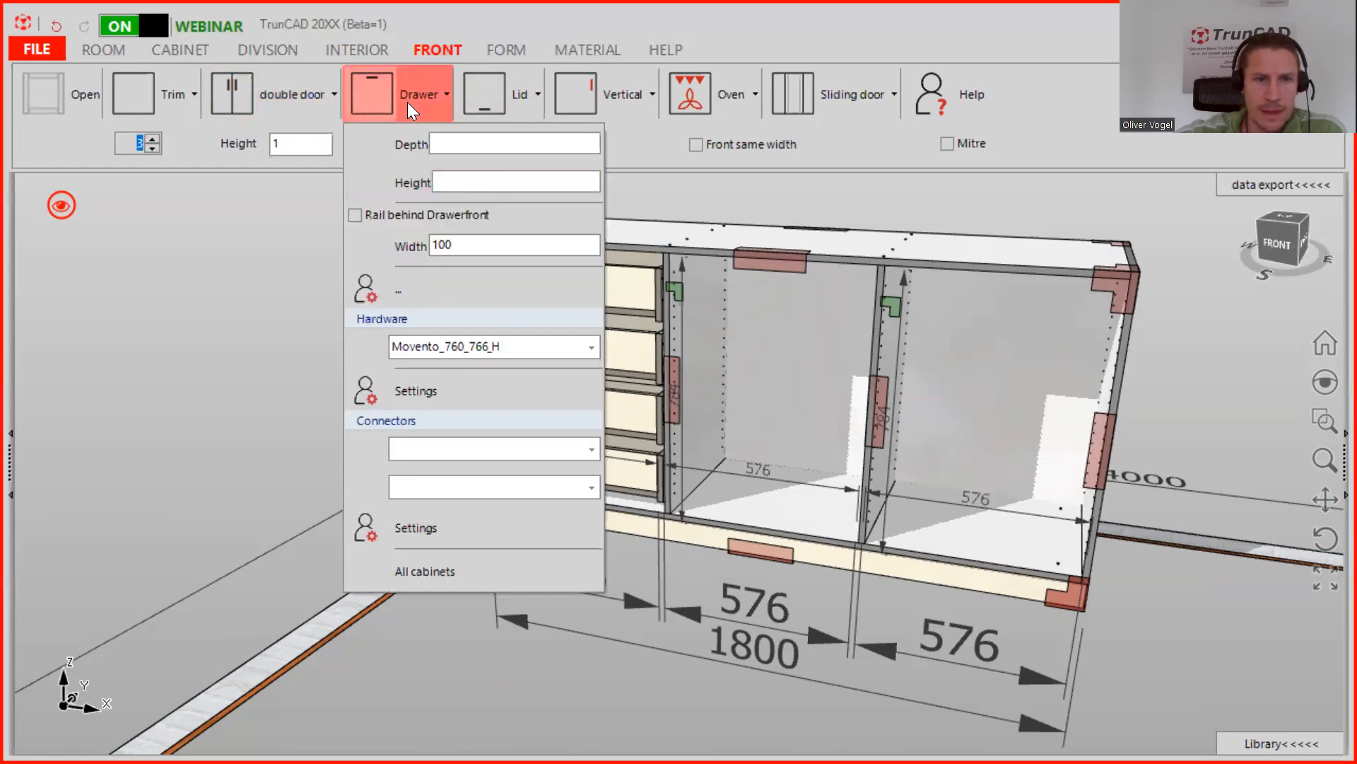
left_click(386, 89)
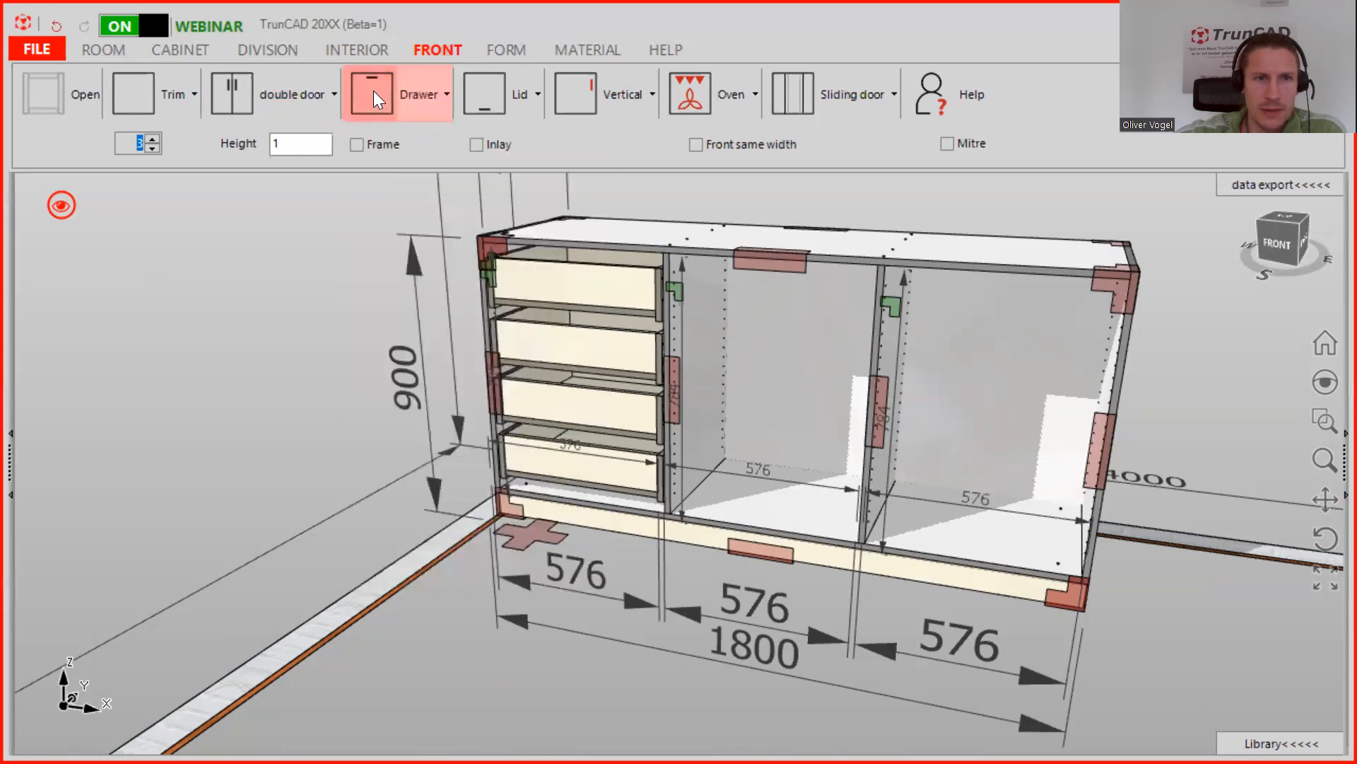
left_click(761, 353)
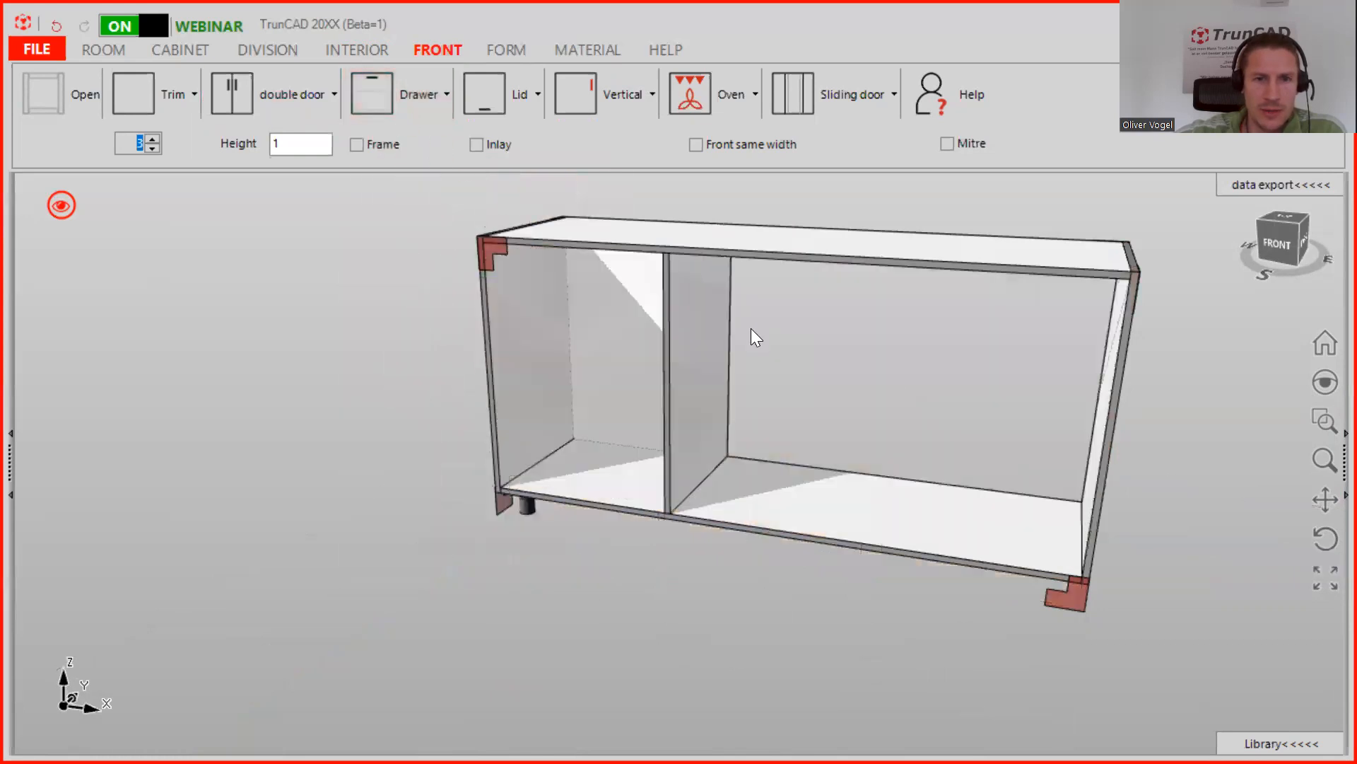
middle_click_drag(803, 335, 753, 356)
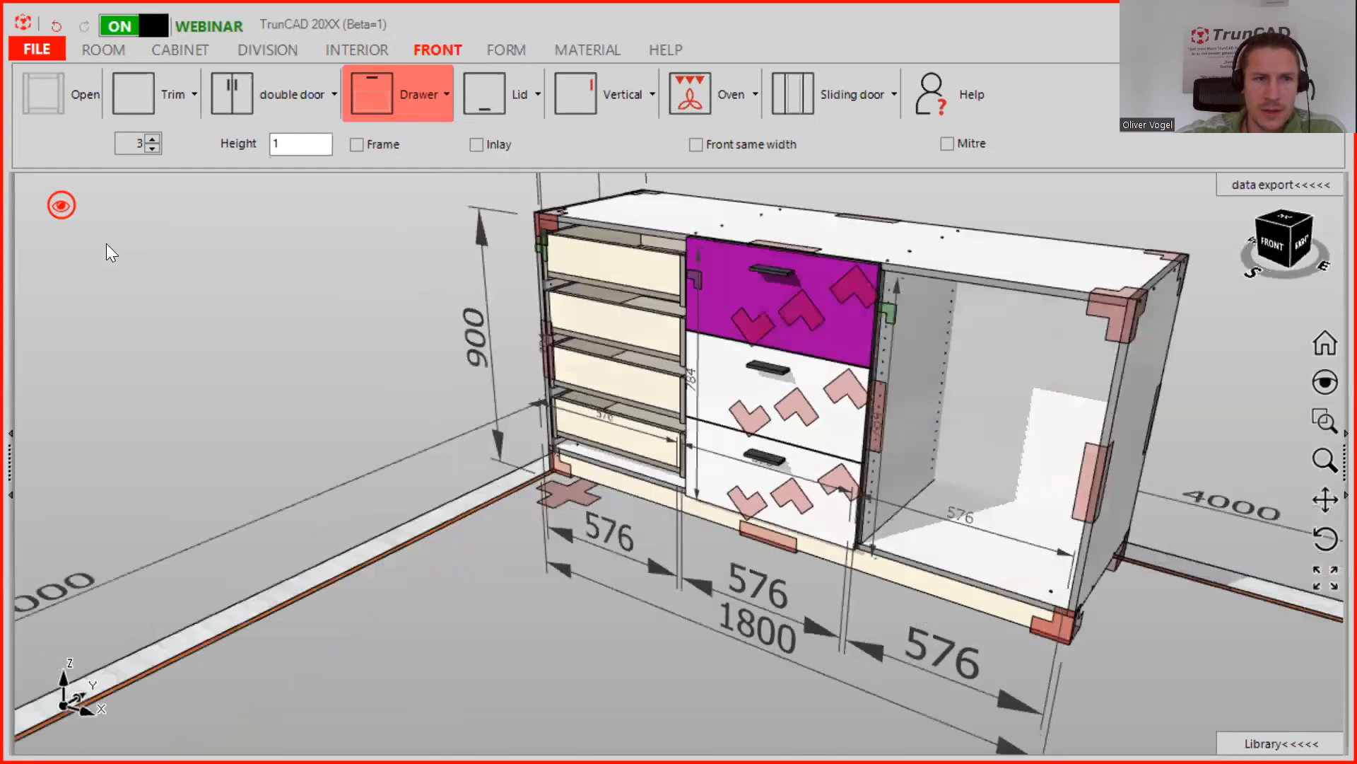
Switch the cabinet to wireframe display and examine the drillings and construction of the middle drawers.
left_click(60, 205)
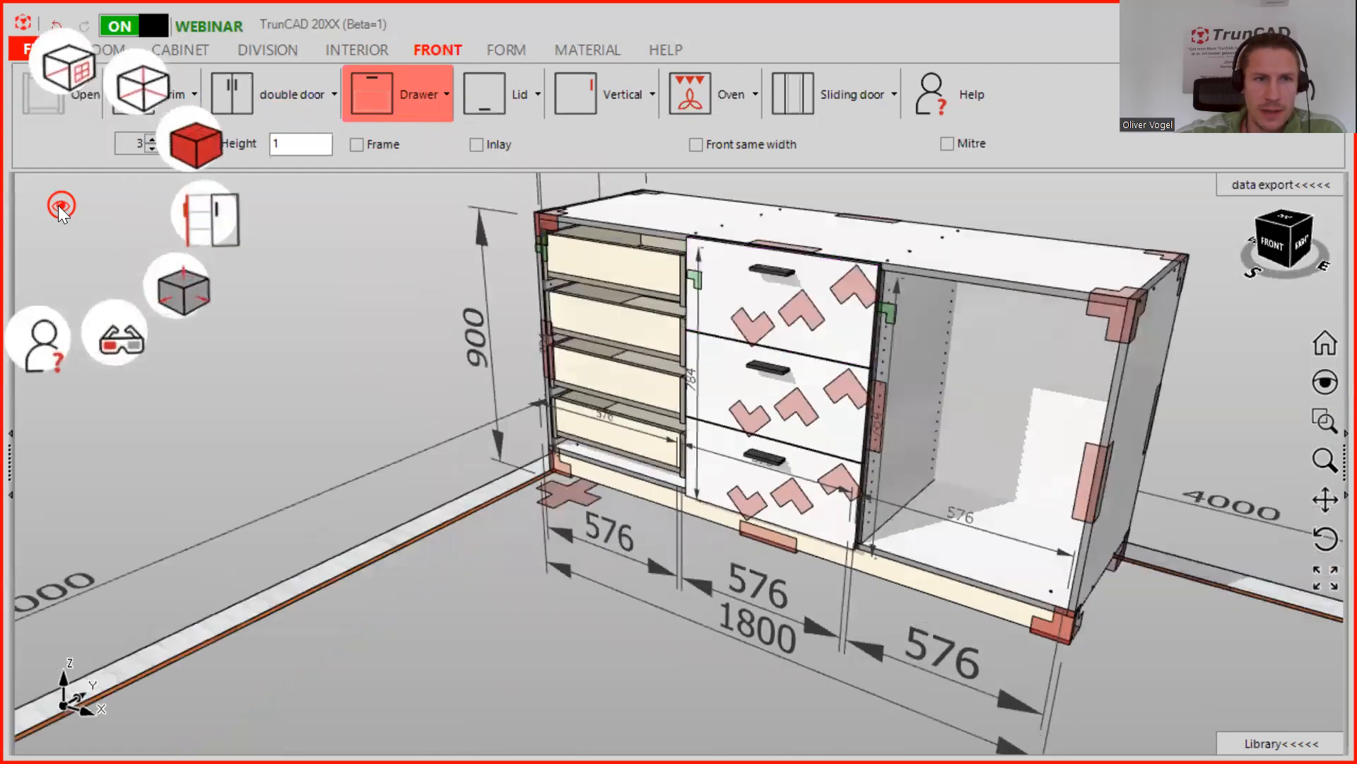
left_click(138, 91)
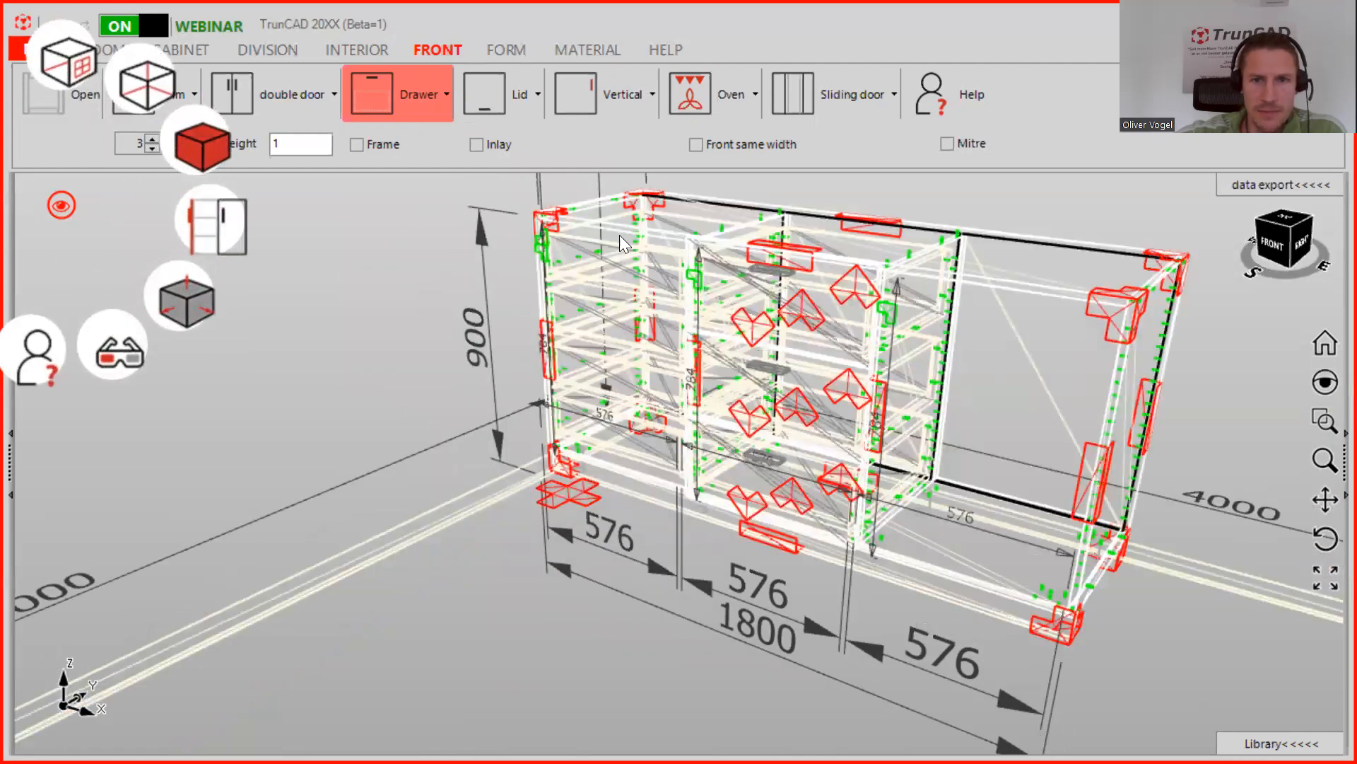
middle_click_drag(882, 348, 921, 351)
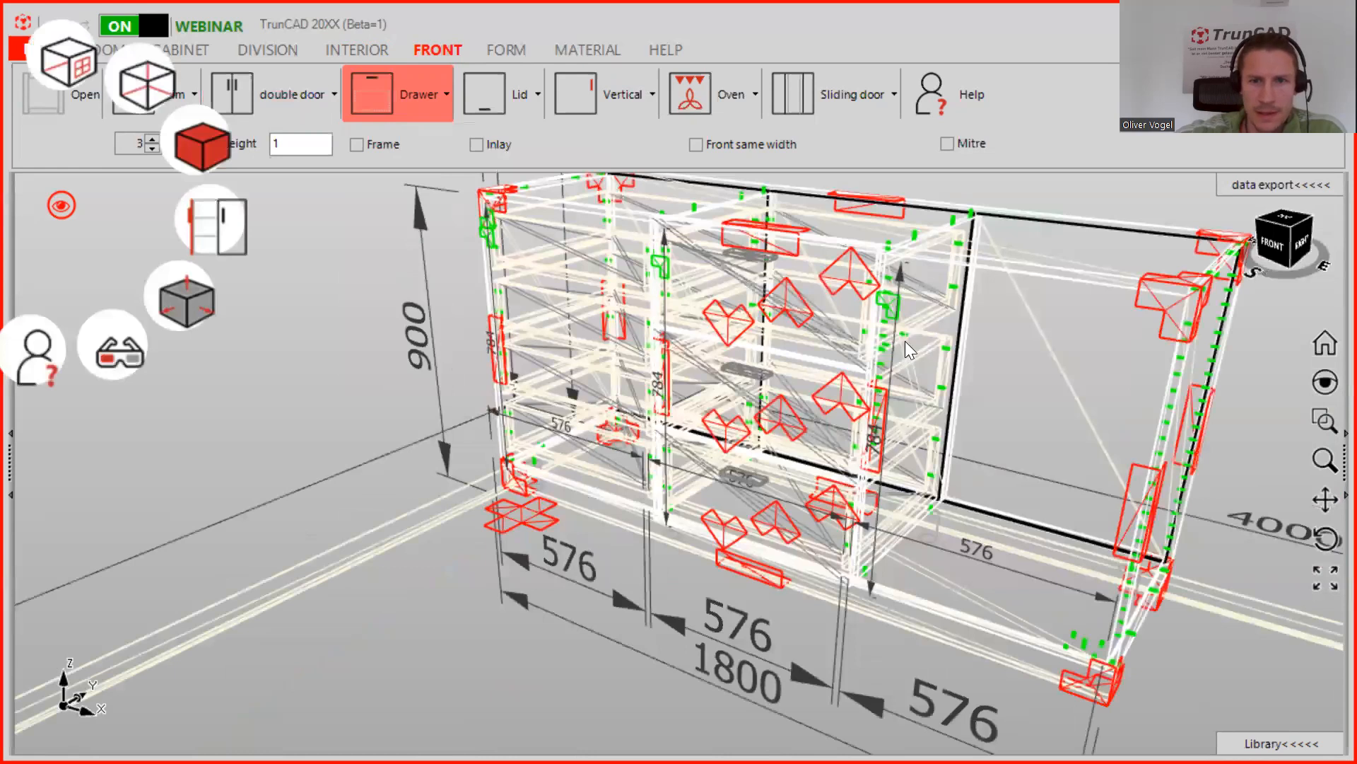
scroll(905, 341, "up", 2)
scroll(926, 306, "up", 1)
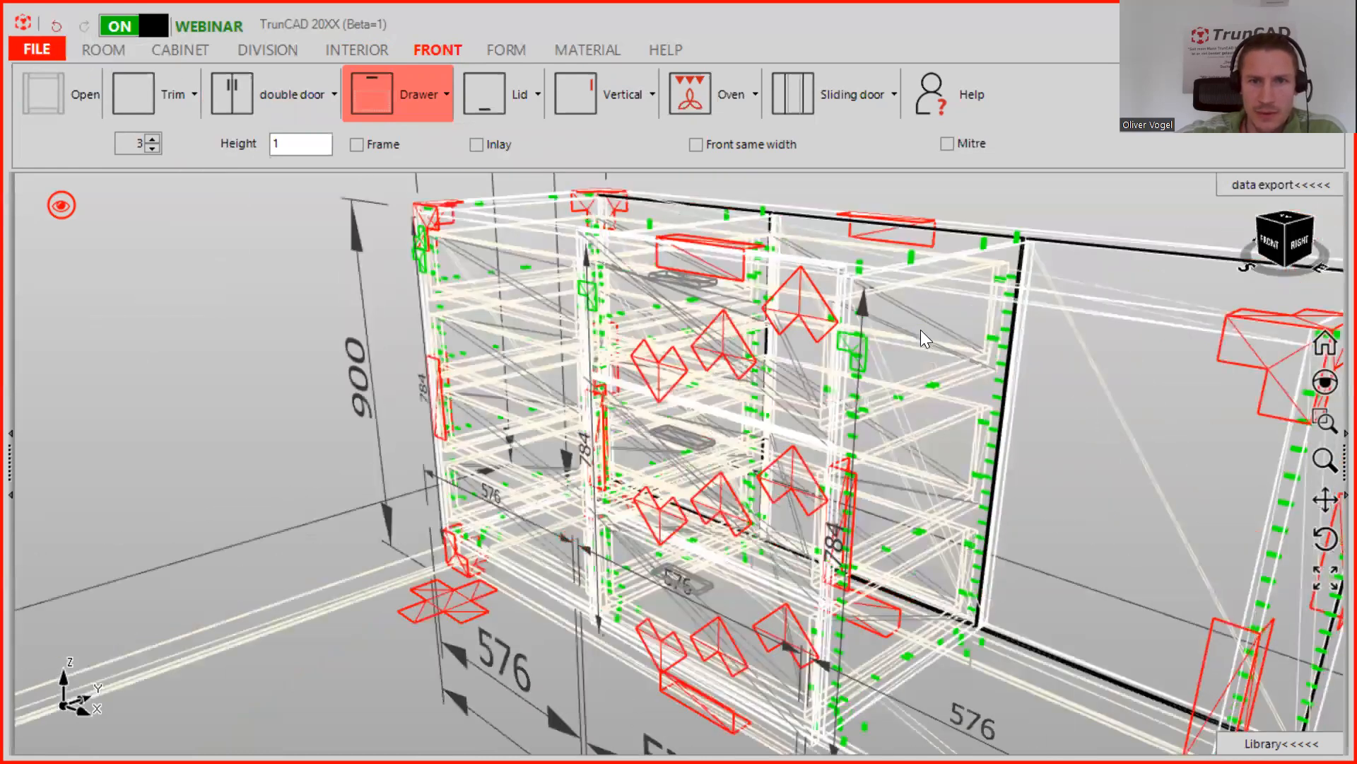
scroll(941, 382, "up", 1)
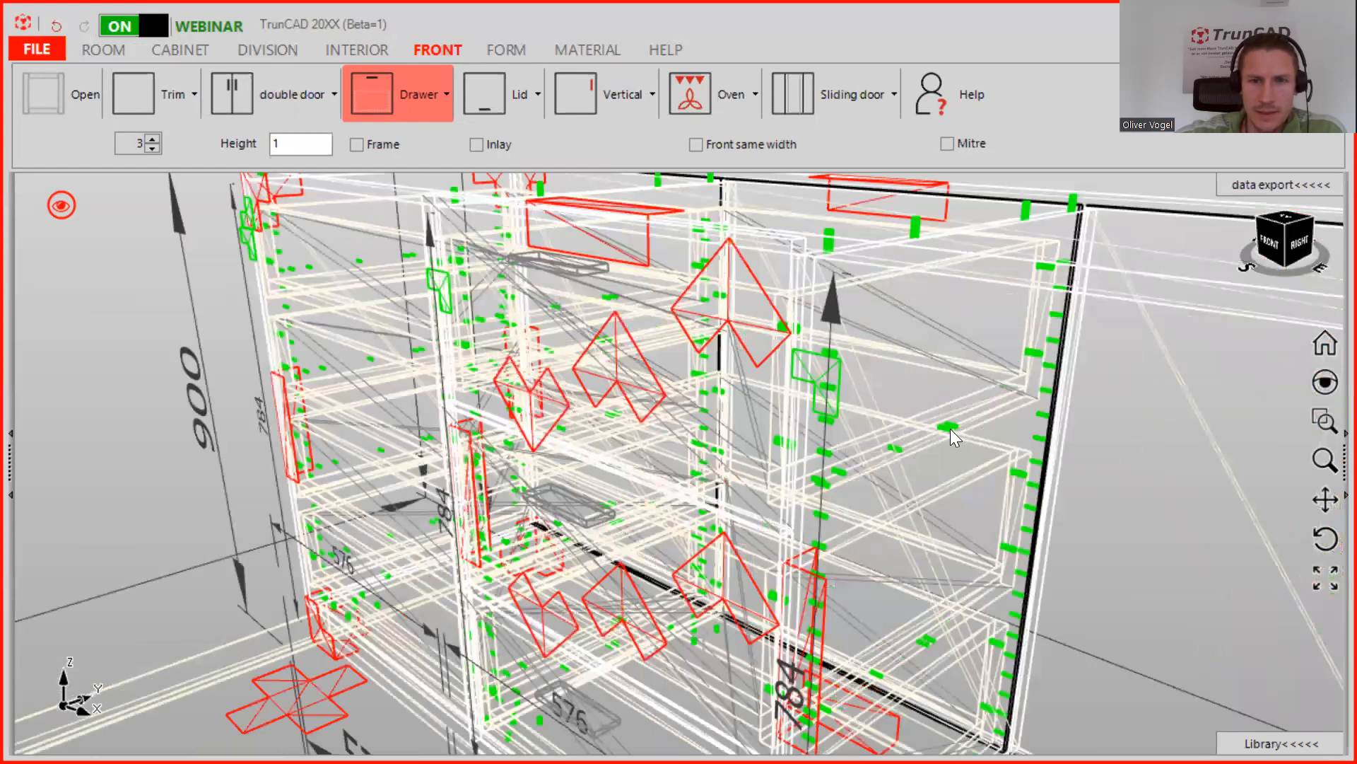
scroll(952, 434, "up", 2)
scroll(951, 428, "down", 5)
Return the cabinet to solid display with coloured edges and hide the fronts to view the drawer boxes.
left_click(62, 205)
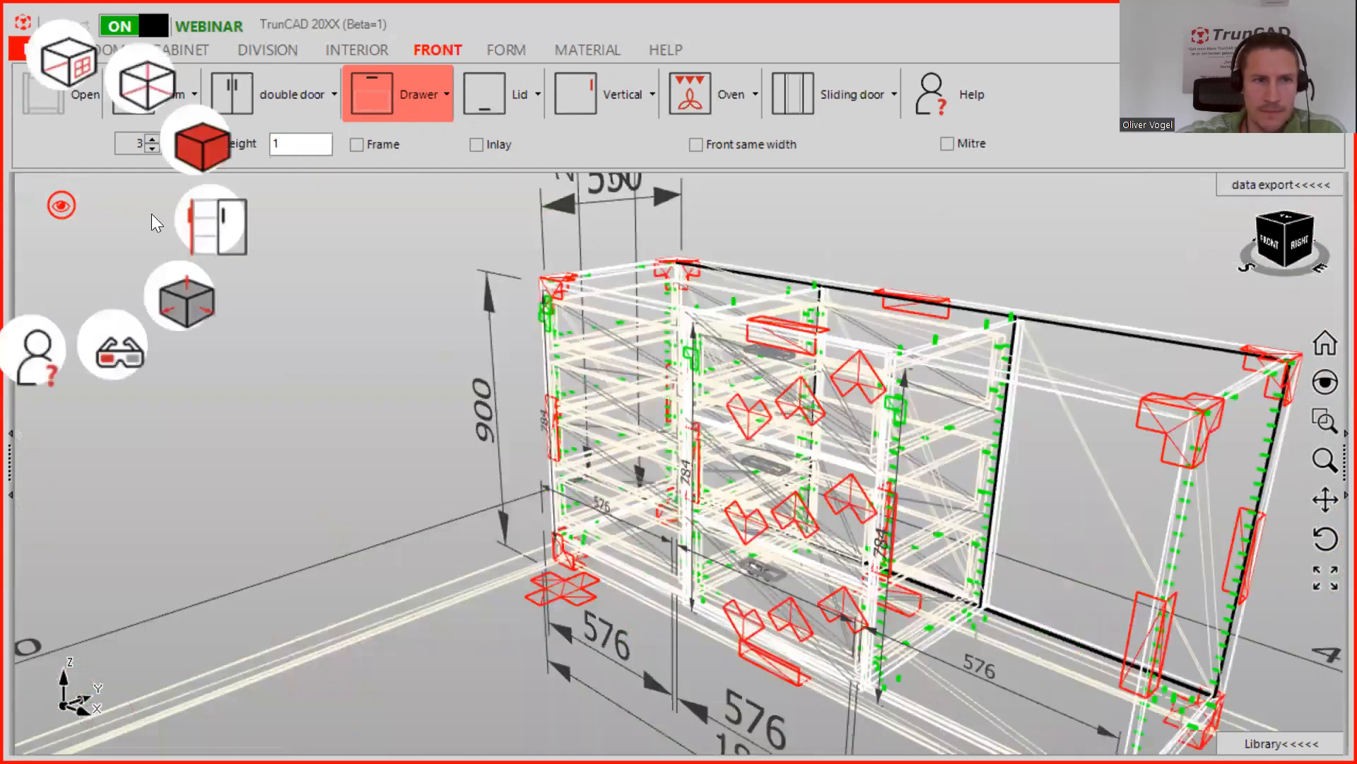
left_click(202, 150)
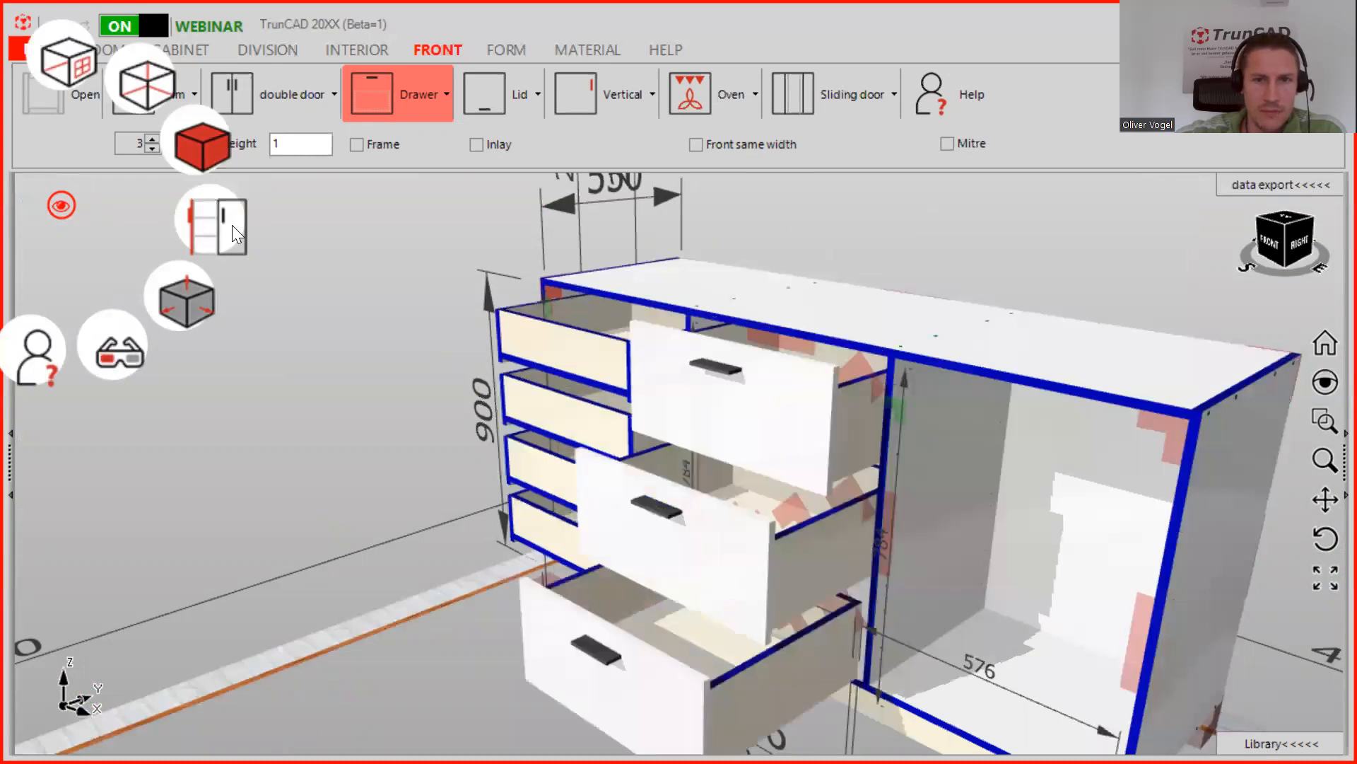
left_click(232, 225)
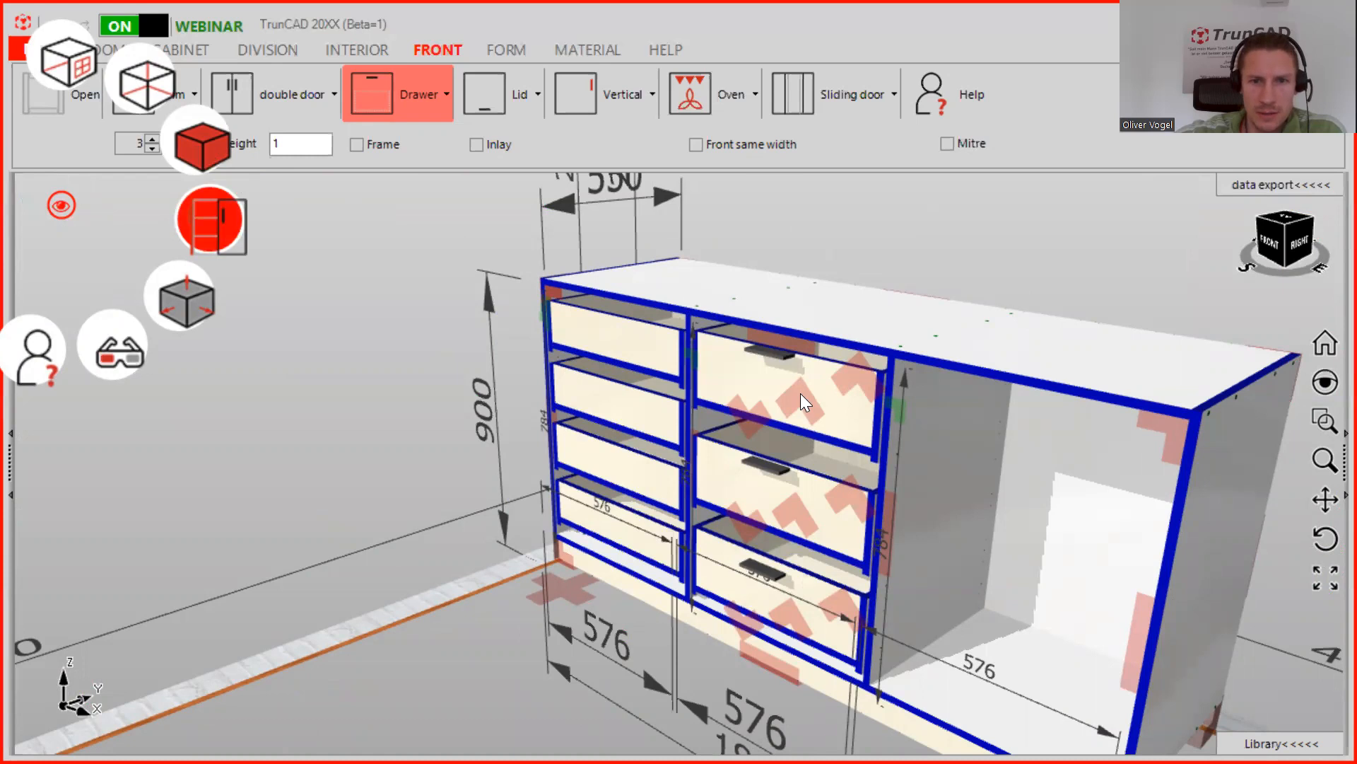
Switch the cabinet from the coloured-edge display to the plain solid display.
left_click(195, 139)
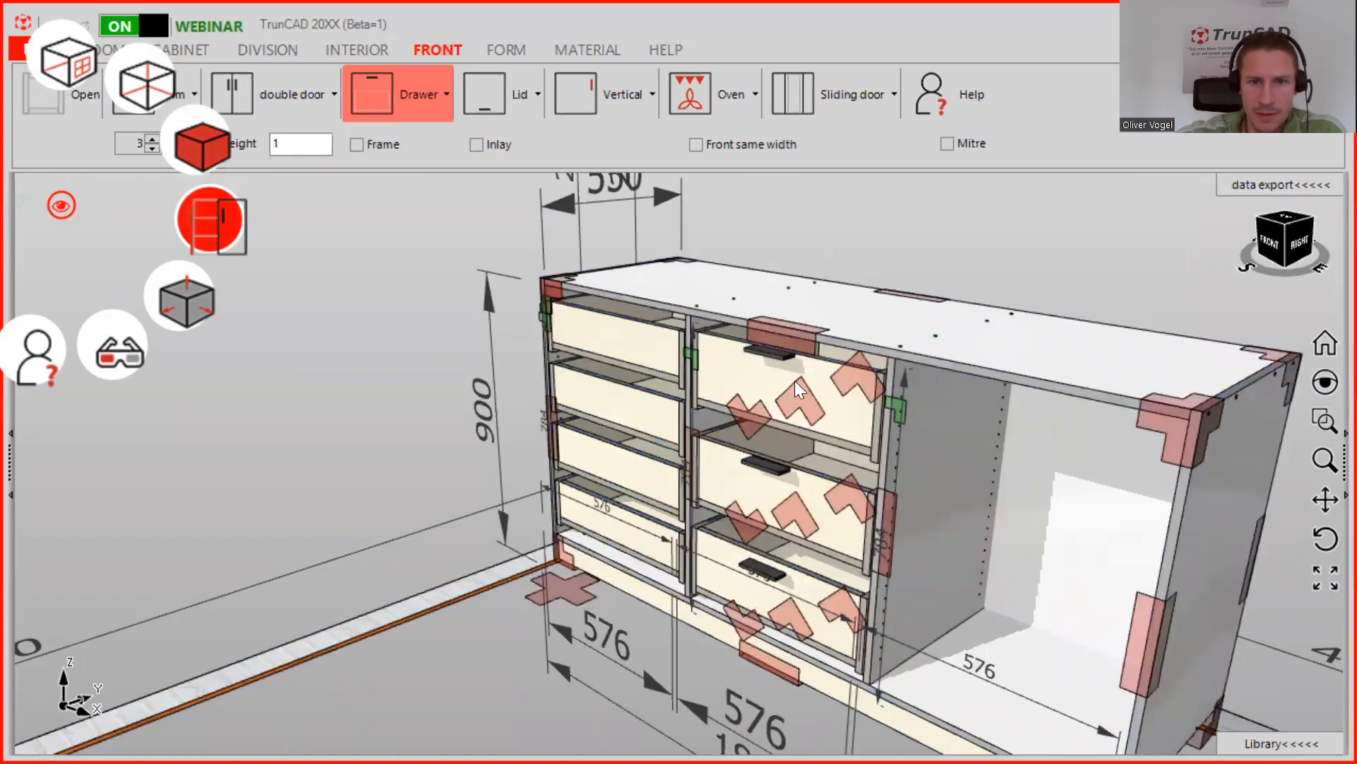
middle_click_drag(778, 338, 645, 295)
scroll(812, 334, "down", 2)
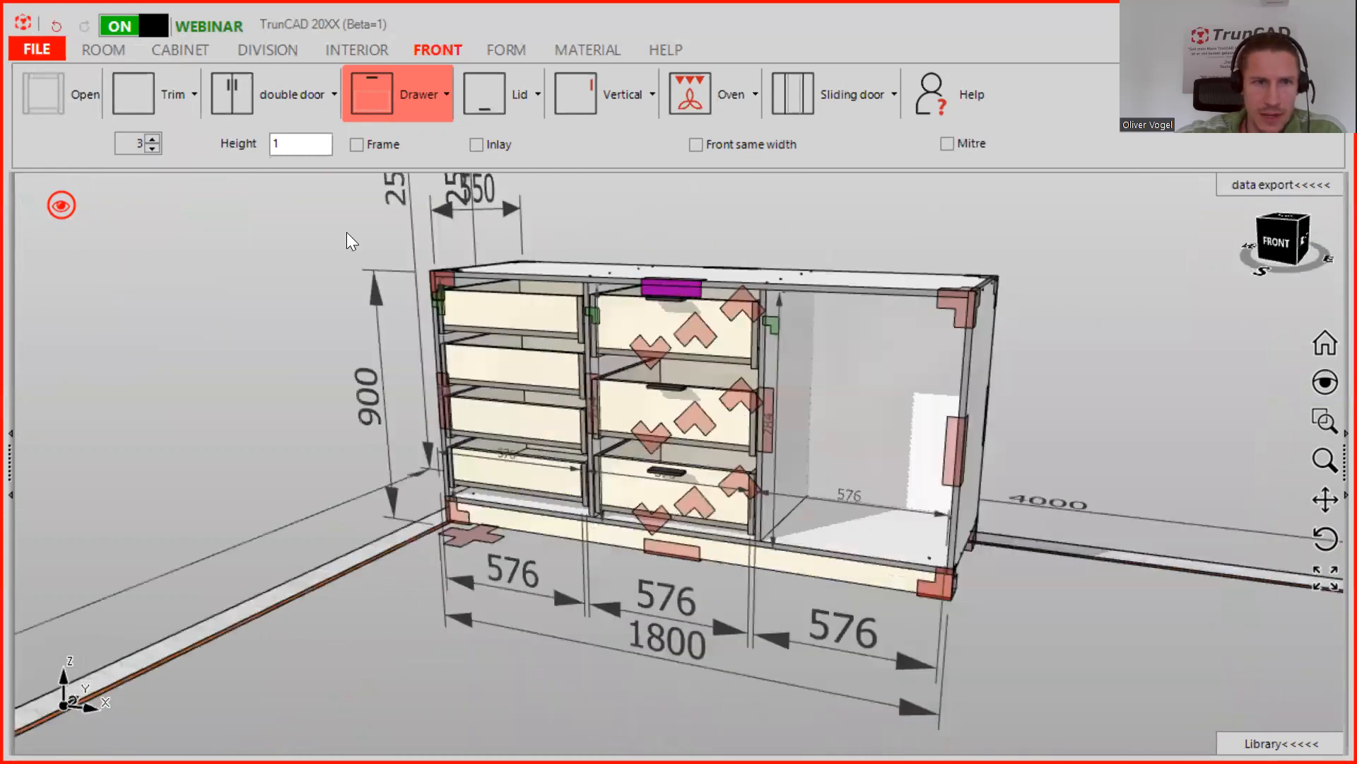
Enable inlay, set the front count to 1 and add another drawer front to the middle compartment.
left_click(548, 142)
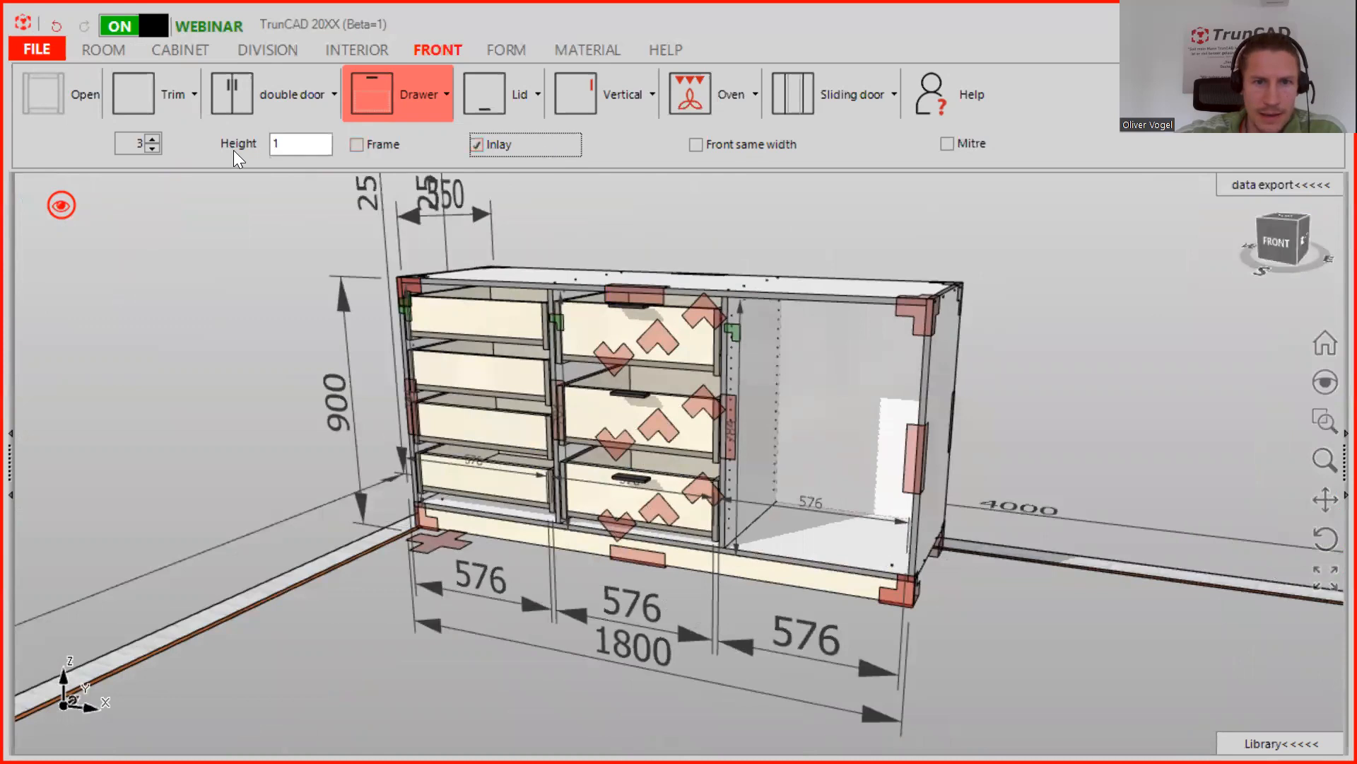
left_click(154, 149)
left_click(154, 149)
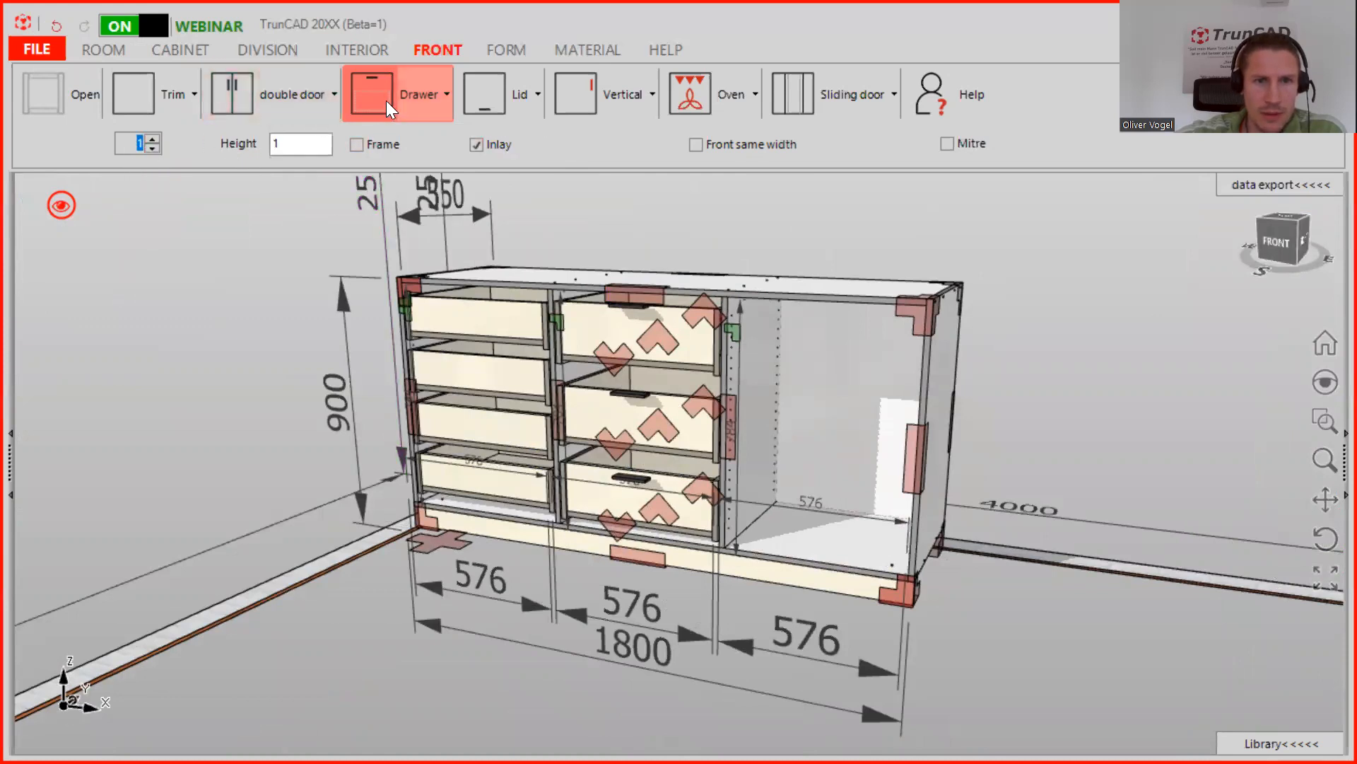
left_click_drag(386, 99, 610, 367)
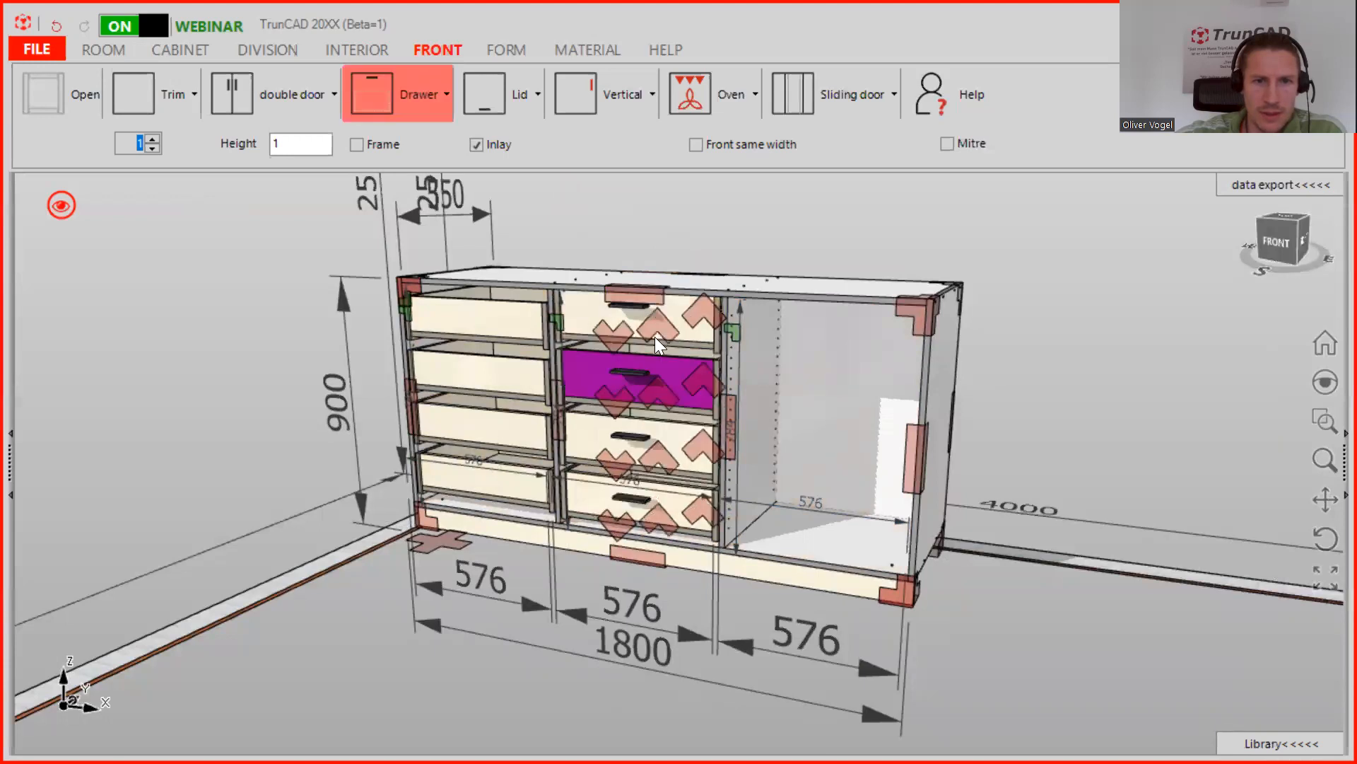
Inspect the middle compartment's drawers and delete its uppermost drawer front.
scroll(702, 383, "up", 3)
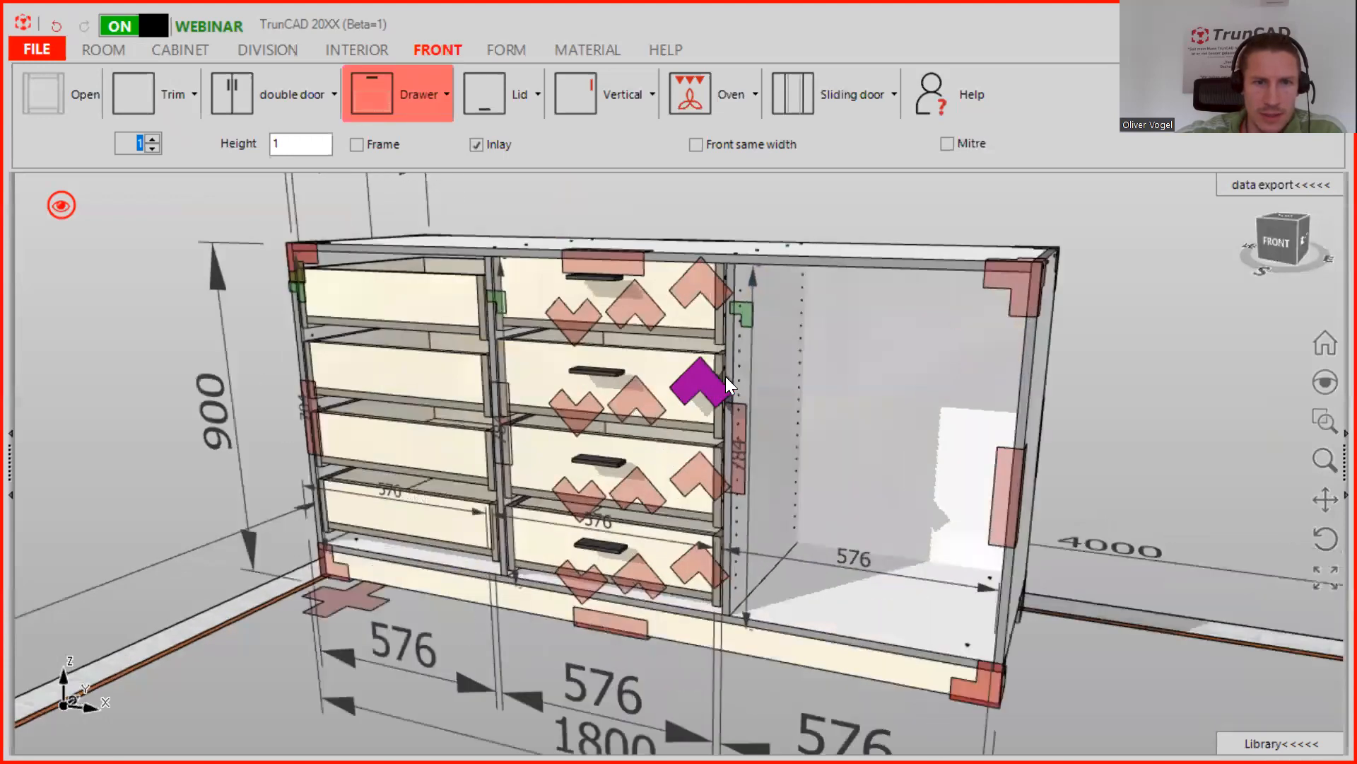
middle_click_drag(774, 375, 745, 375)
scroll(691, 530, "up", 4)
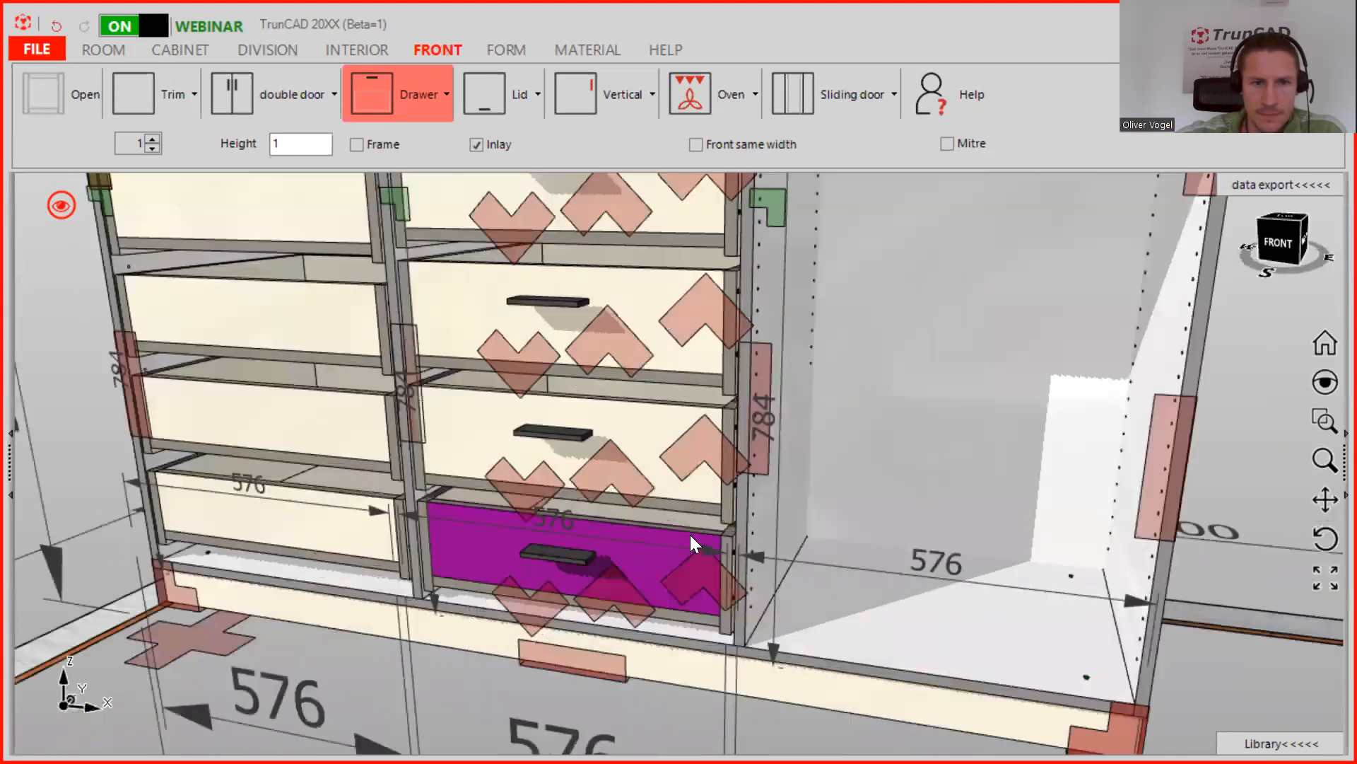
scroll(697, 570, "down", 3)
scroll(691, 554, "up", 2)
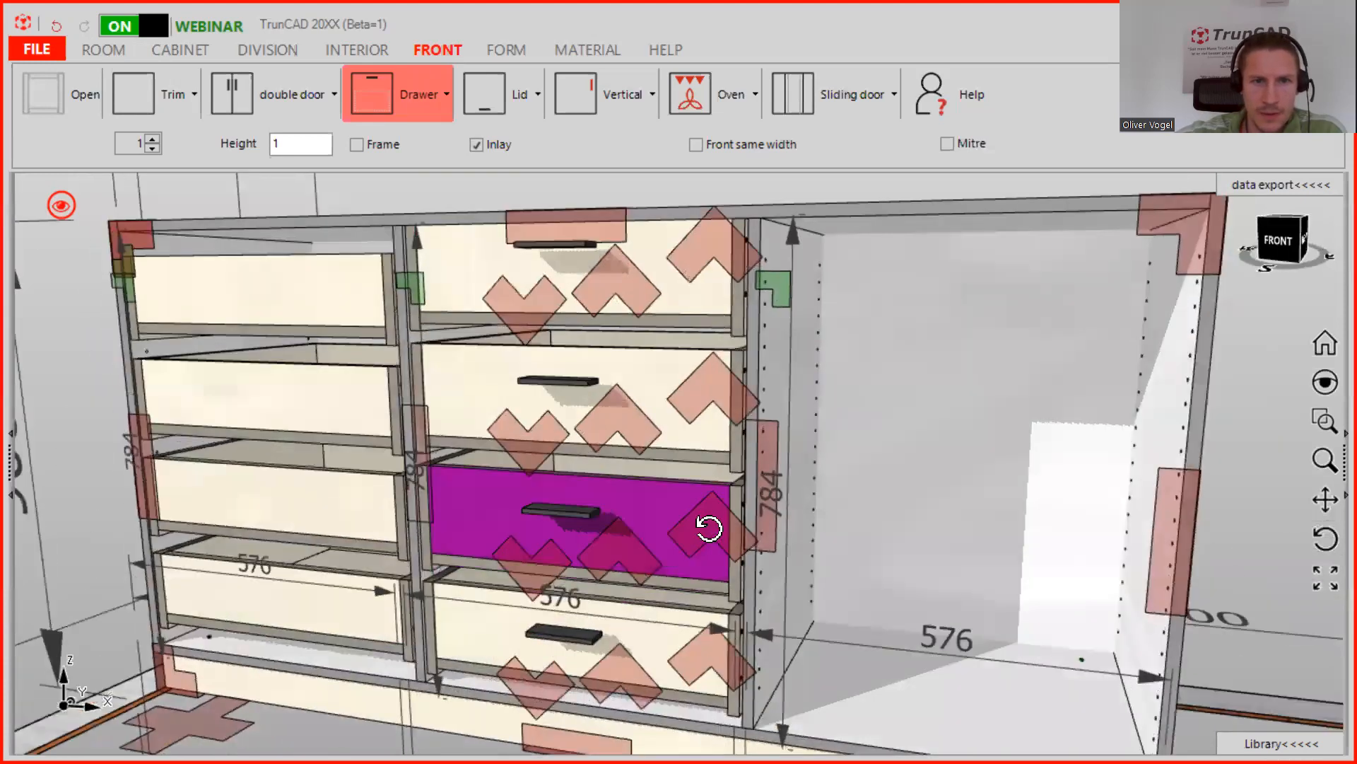
scroll(686, 555, "down", 4)
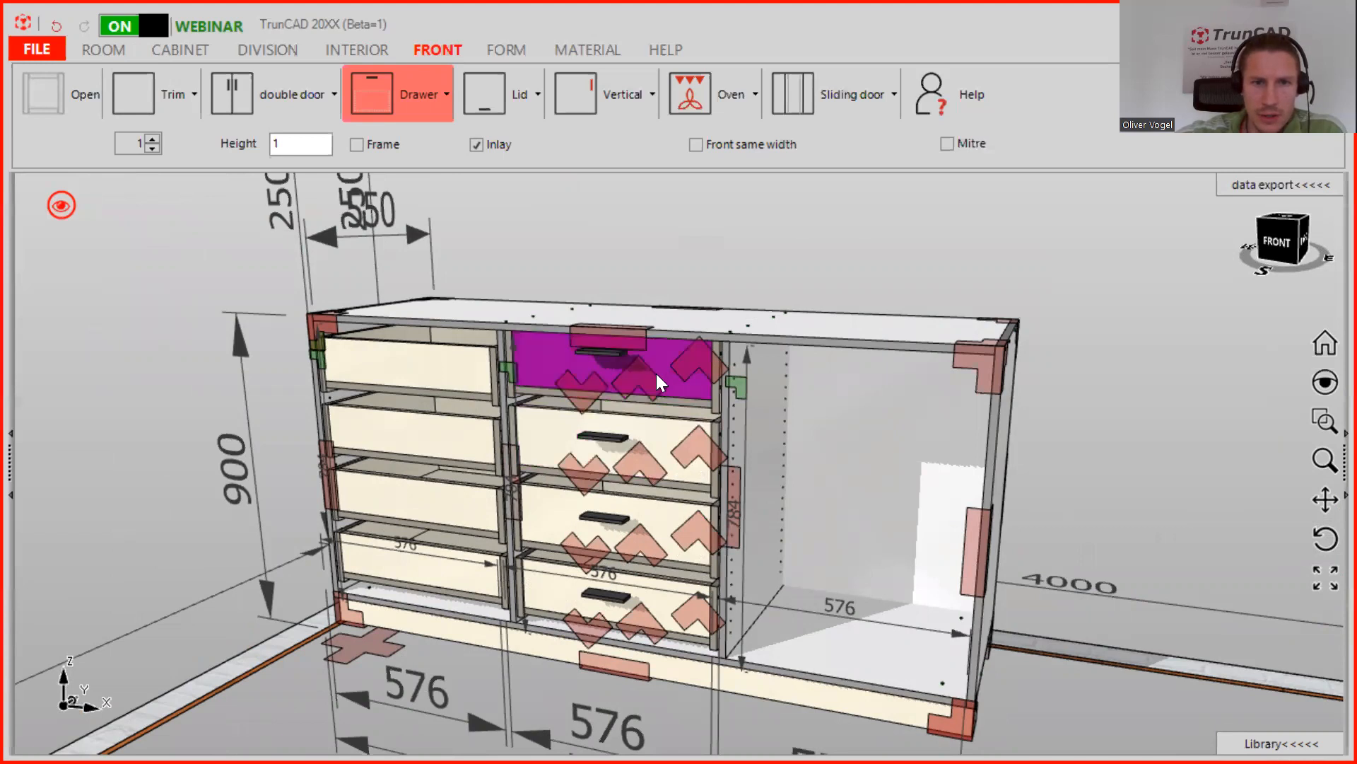
right_click(635, 376)
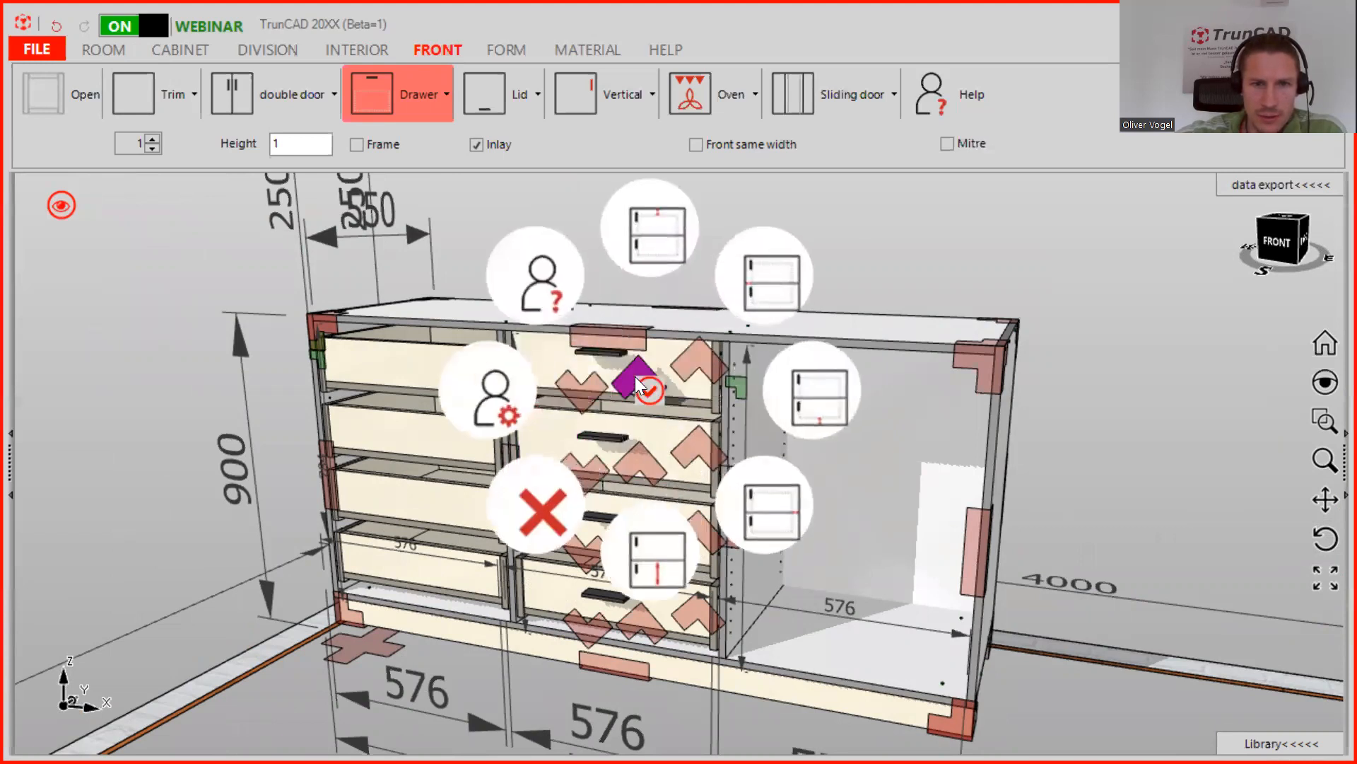
left_click(535, 513)
left_click(625, 447)
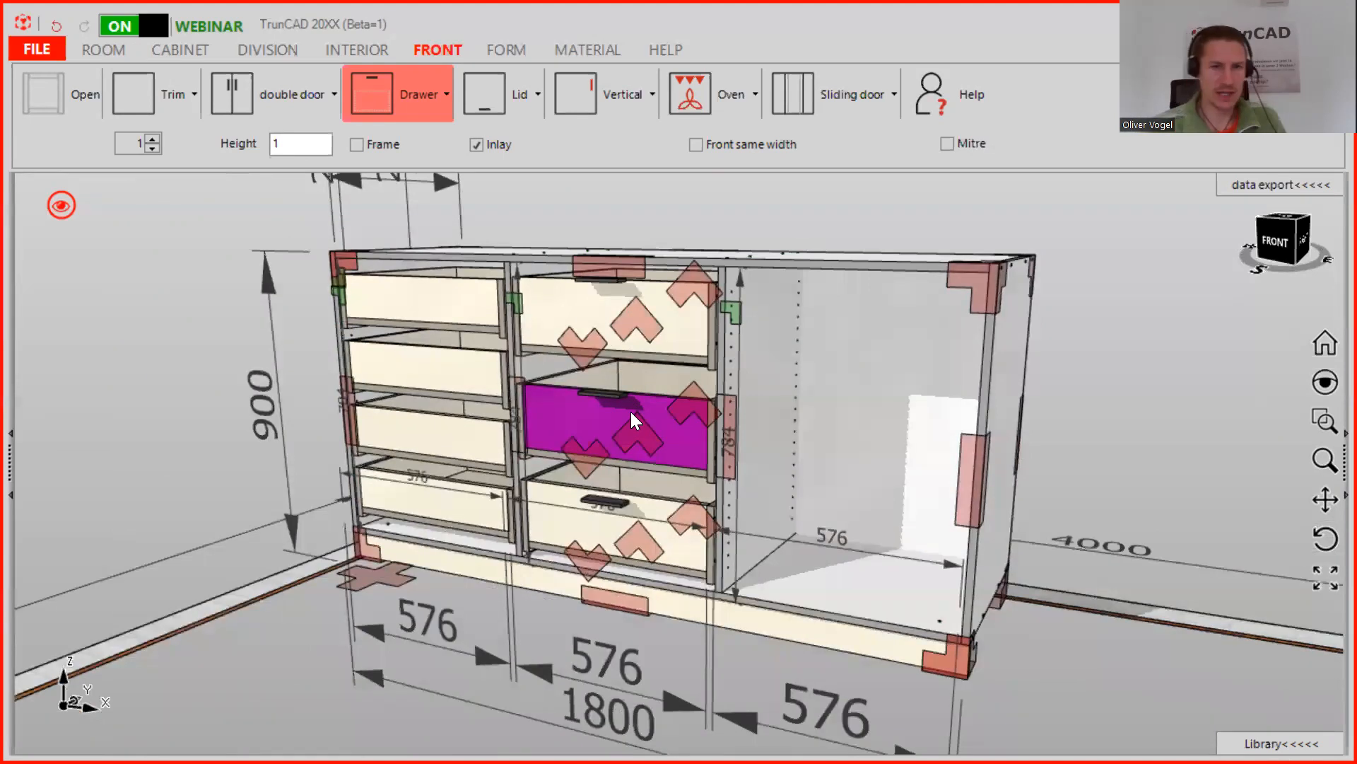
Set the height of the top drawer front in the middle compartment to 150 mm.
left_click(635, 318)
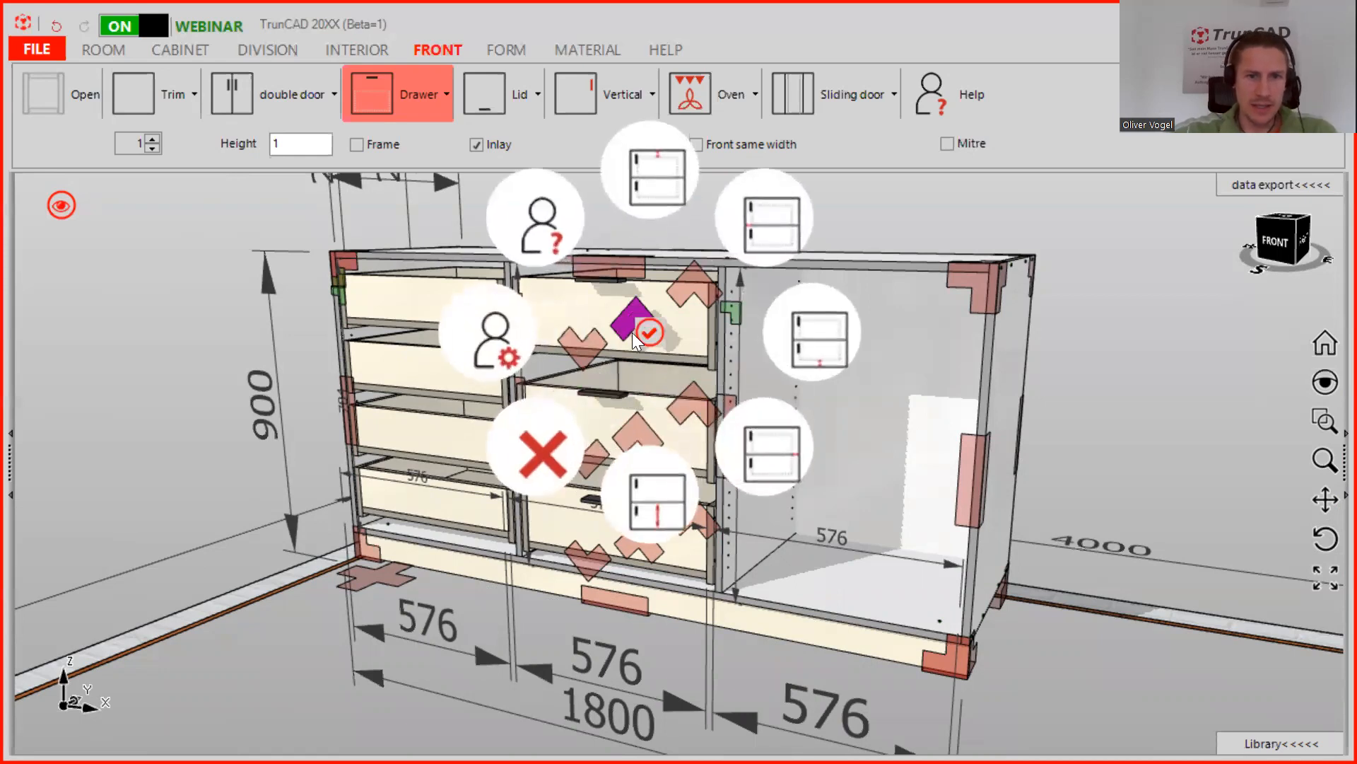
left_click(651, 492)
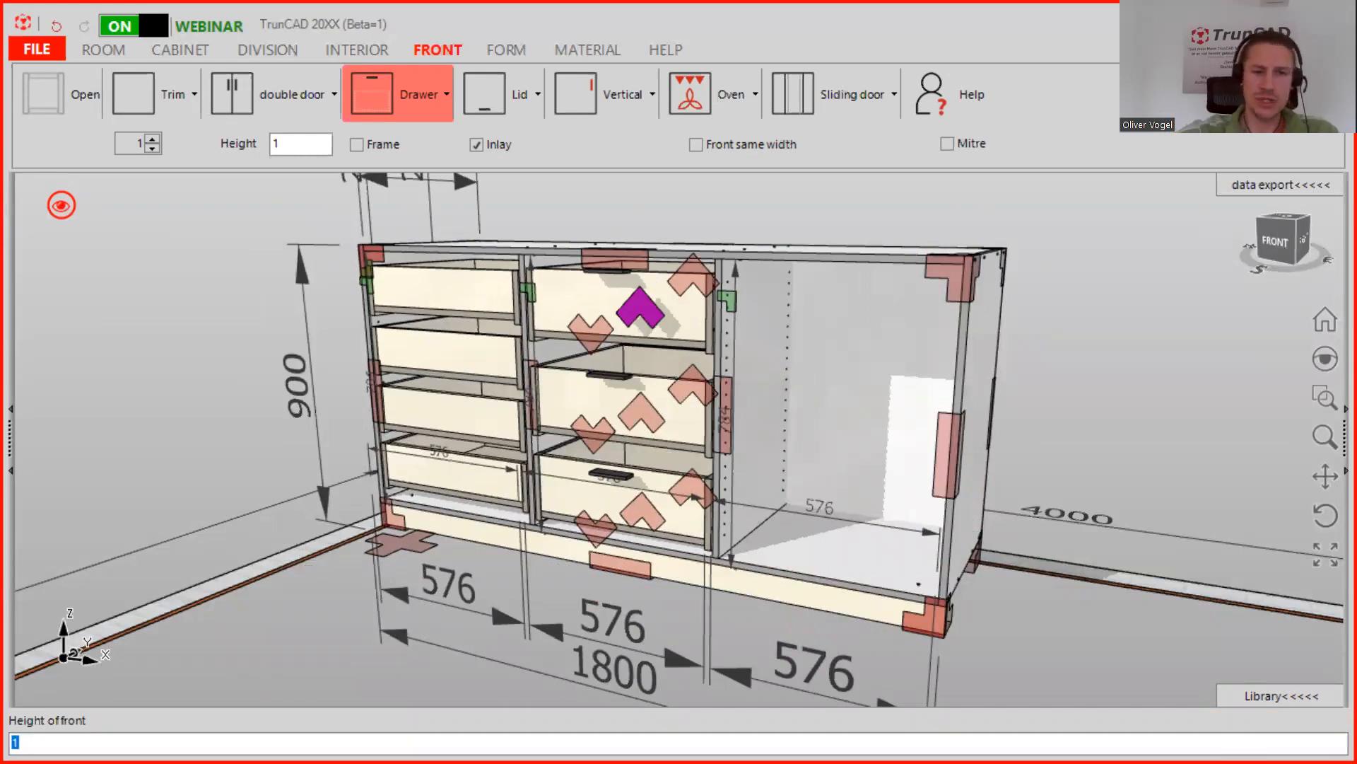
type("150")
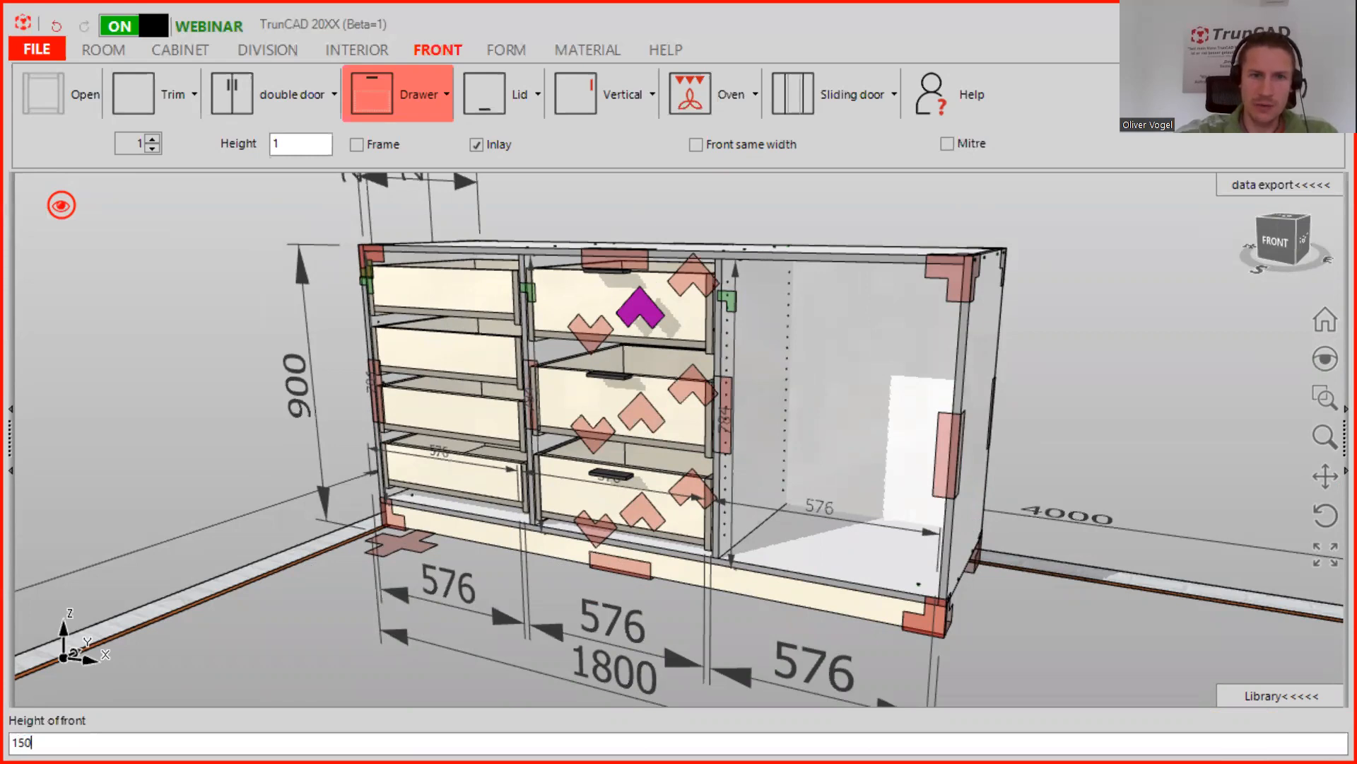
key("Return")
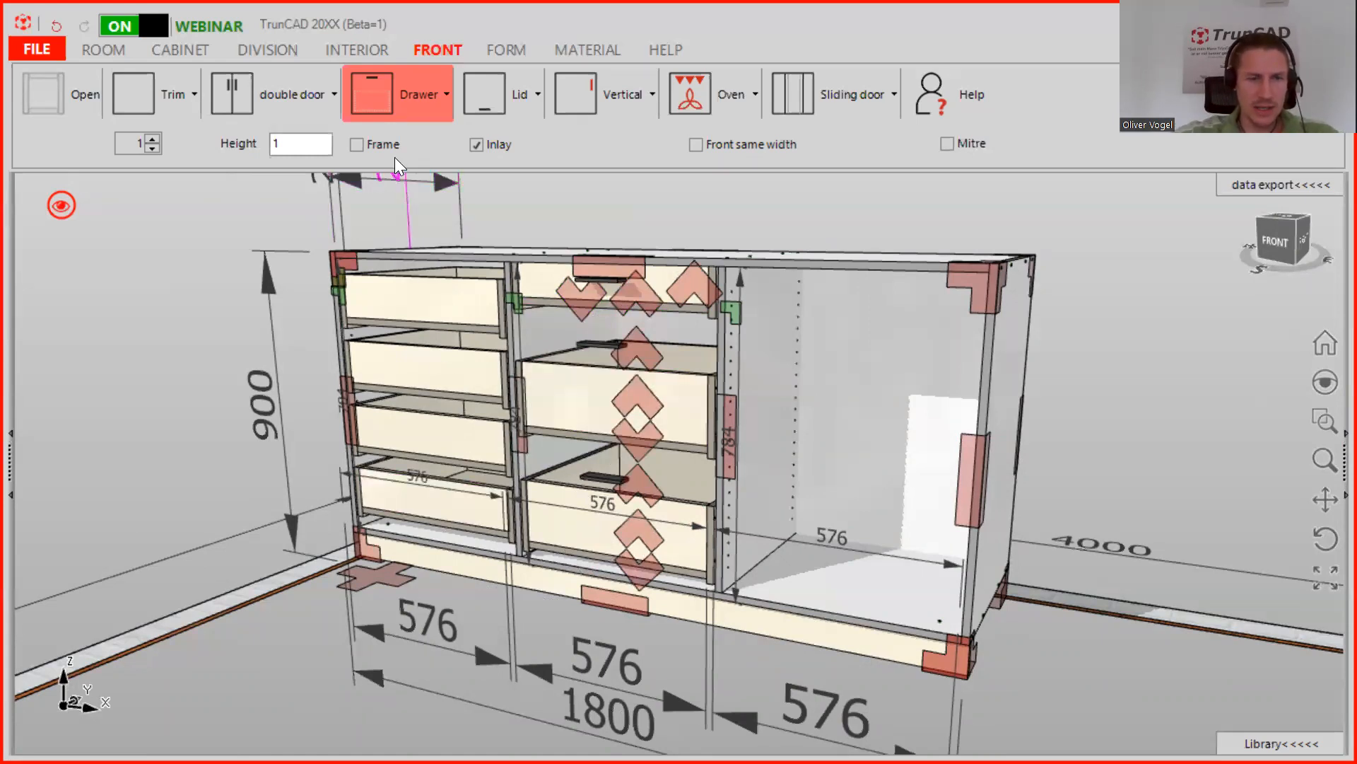
Set the maximum height of wooden drawer to 300 in the top middle front's settings and save.
left_click(414, 98)
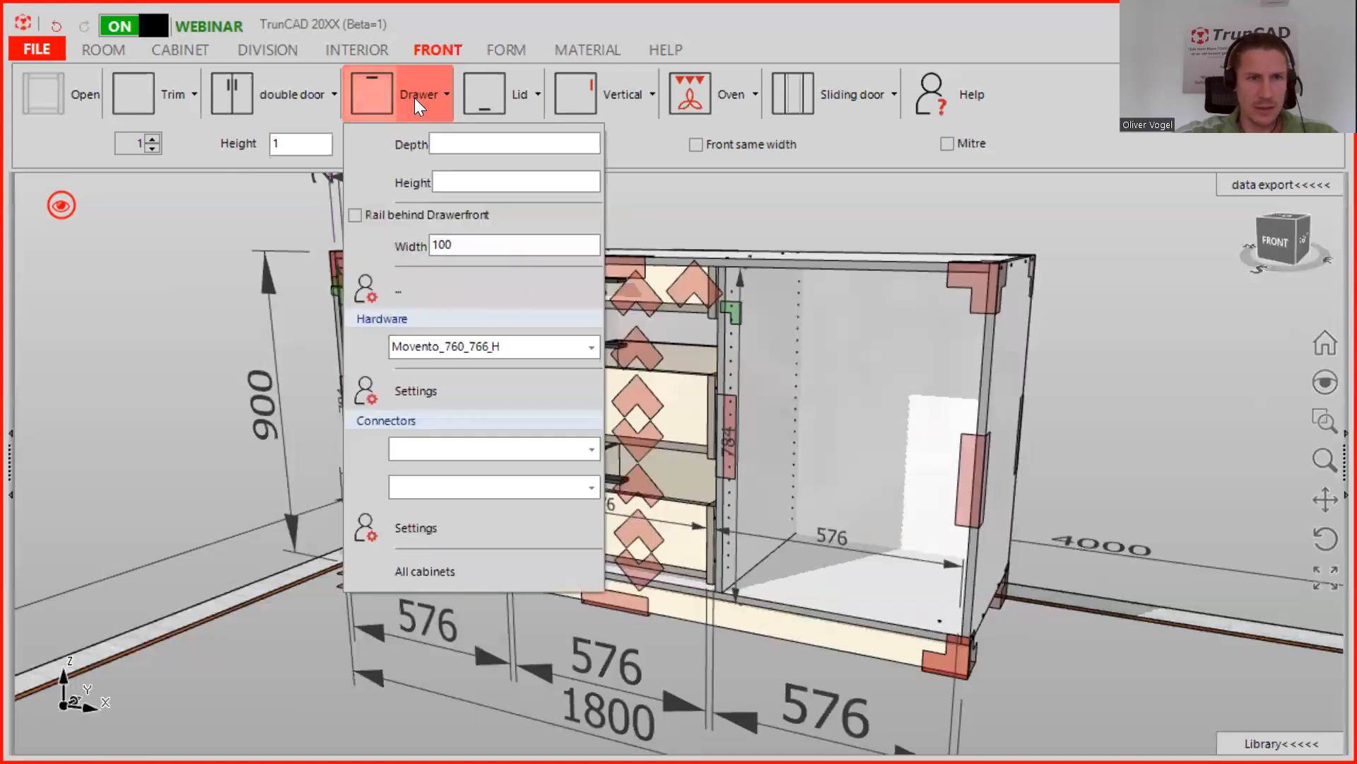
left_click(638, 288)
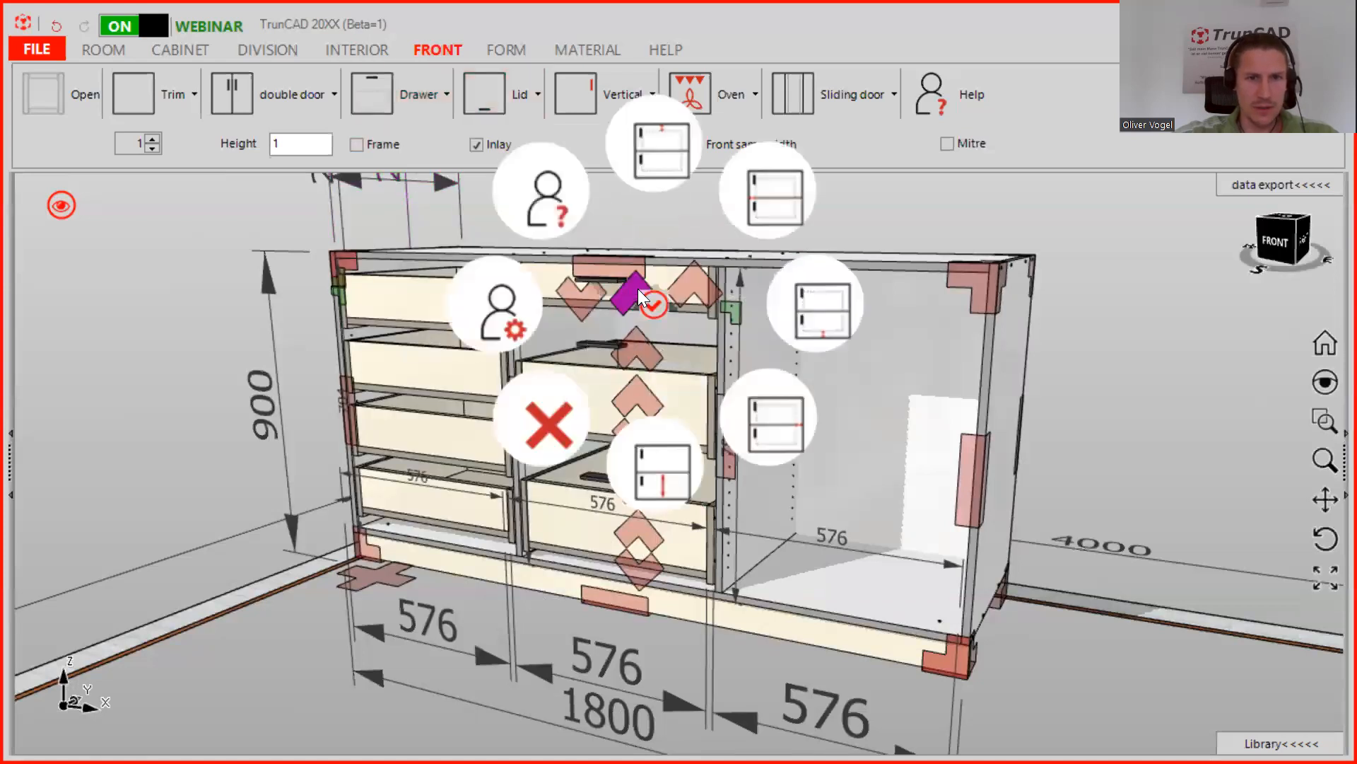
left_click(507, 298)
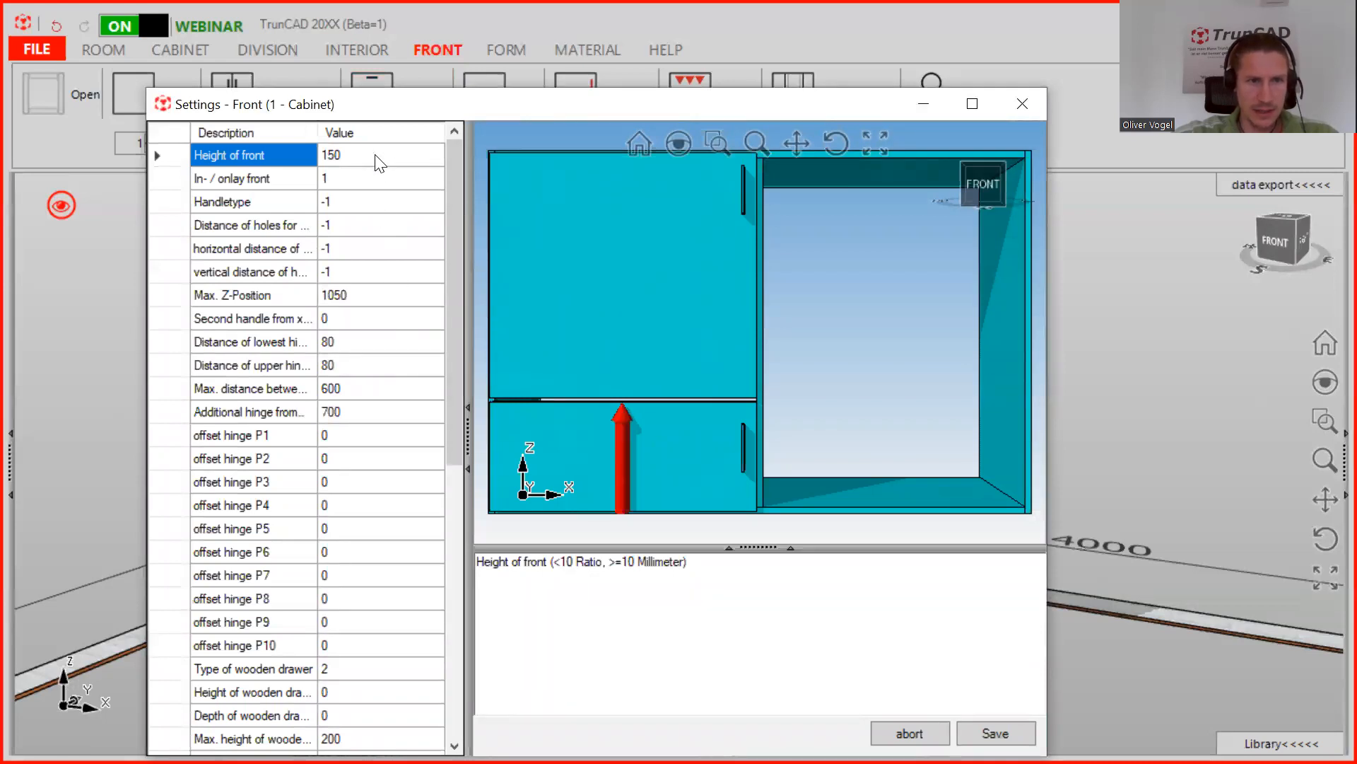
scroll(380, 169, "down", 1)
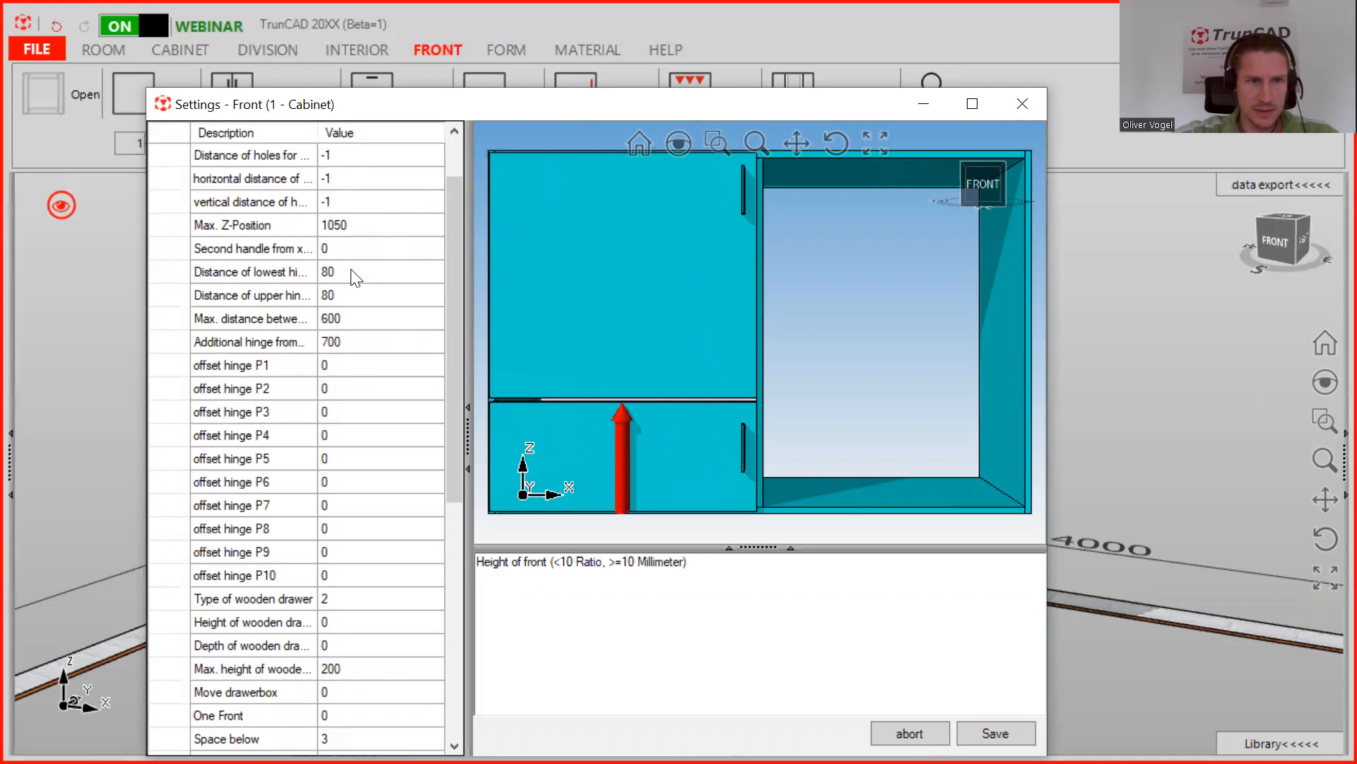
left_click(359, 295)
left_click(357, 318)
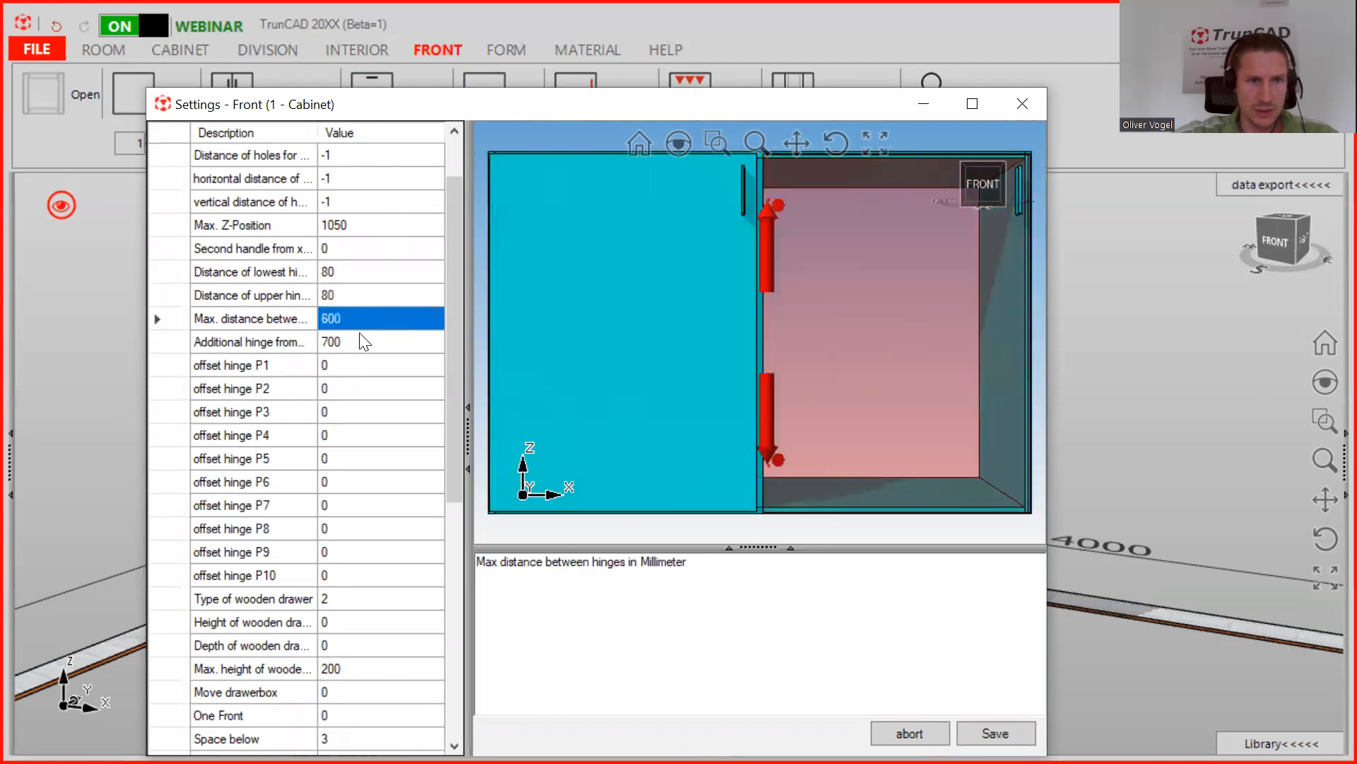
left_click(359, 337)
scroll(360, 339, "down", 2)
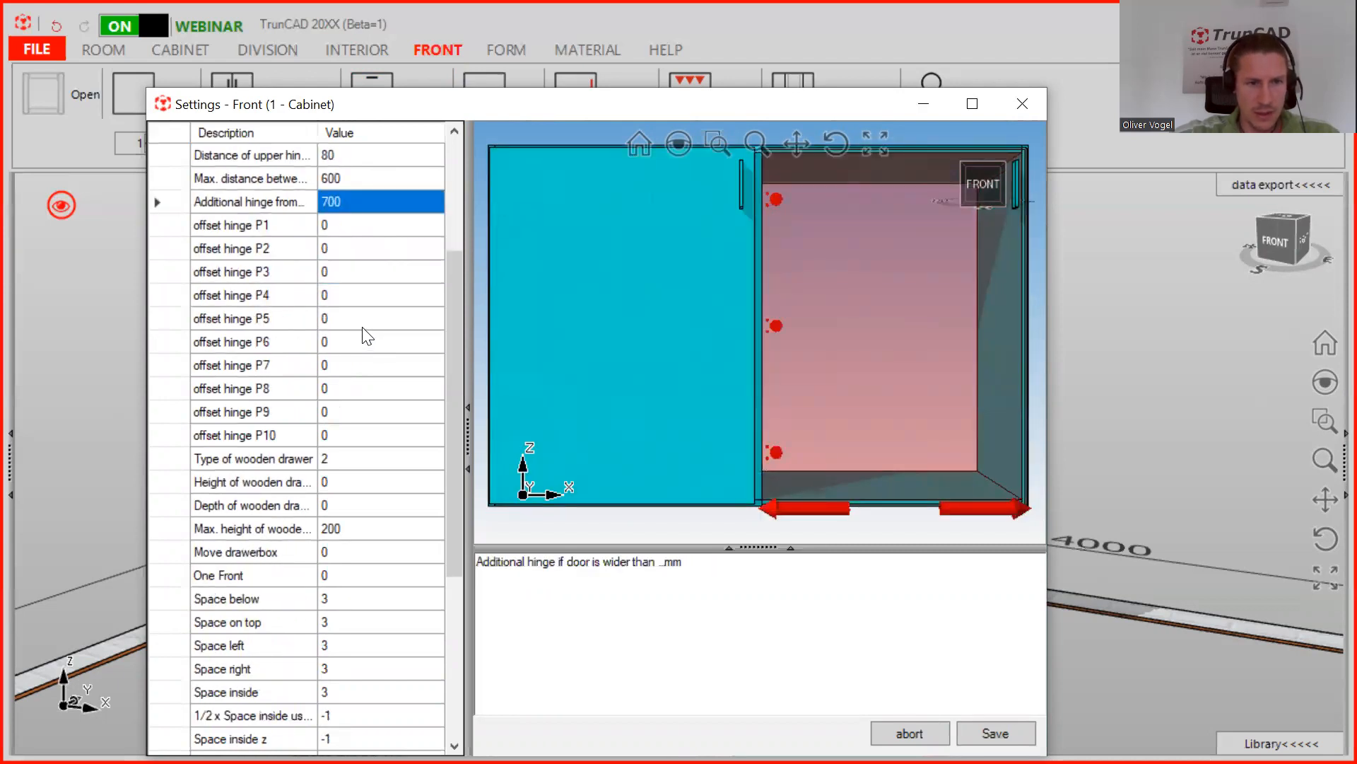
left_click(340, 530)
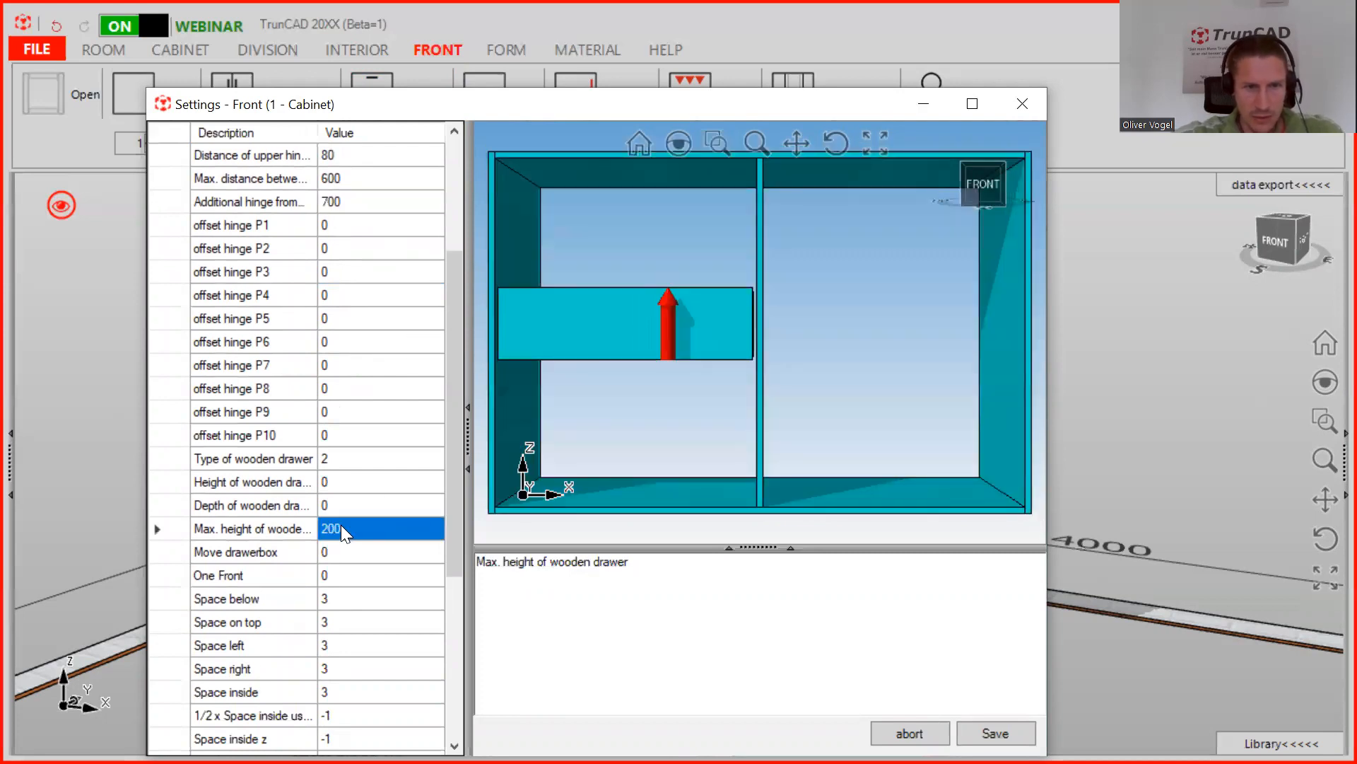
left_click_drag(318, 132, 347, 133)
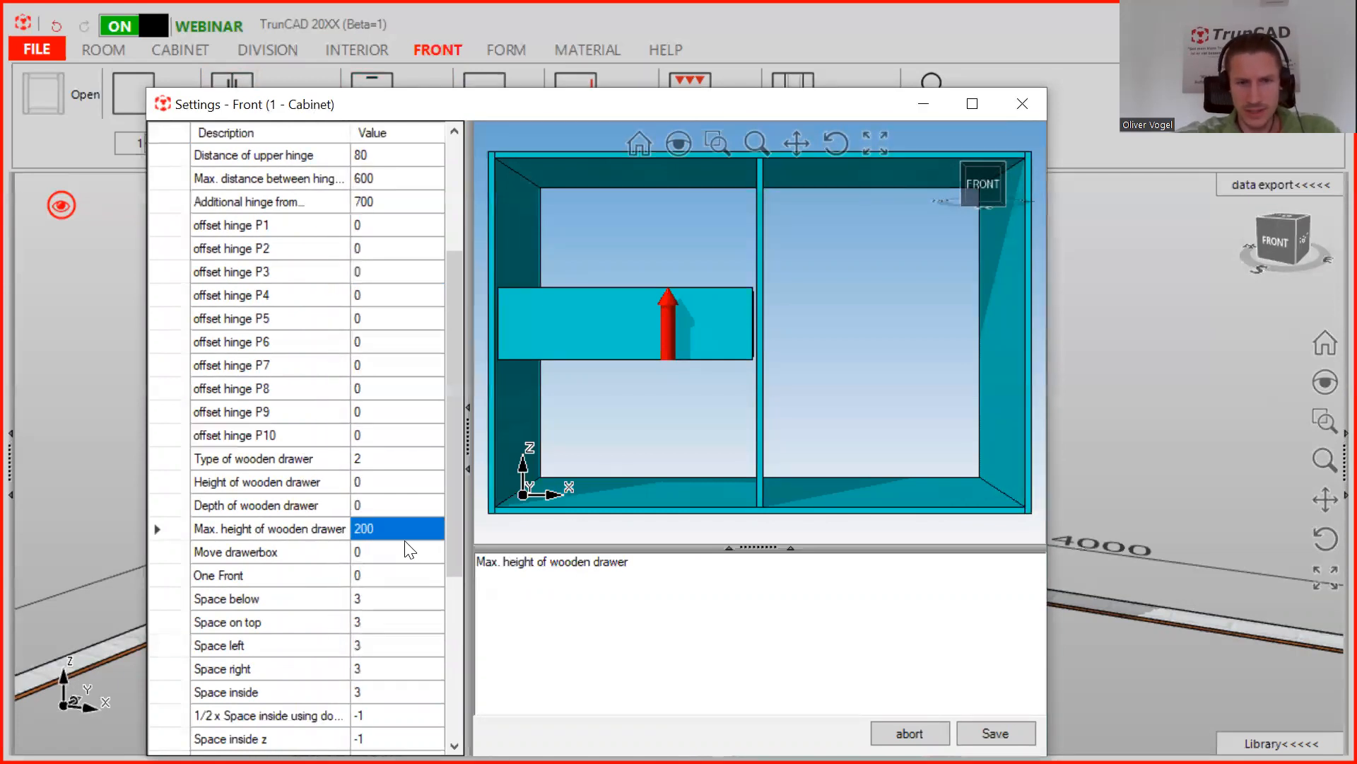
type("300")
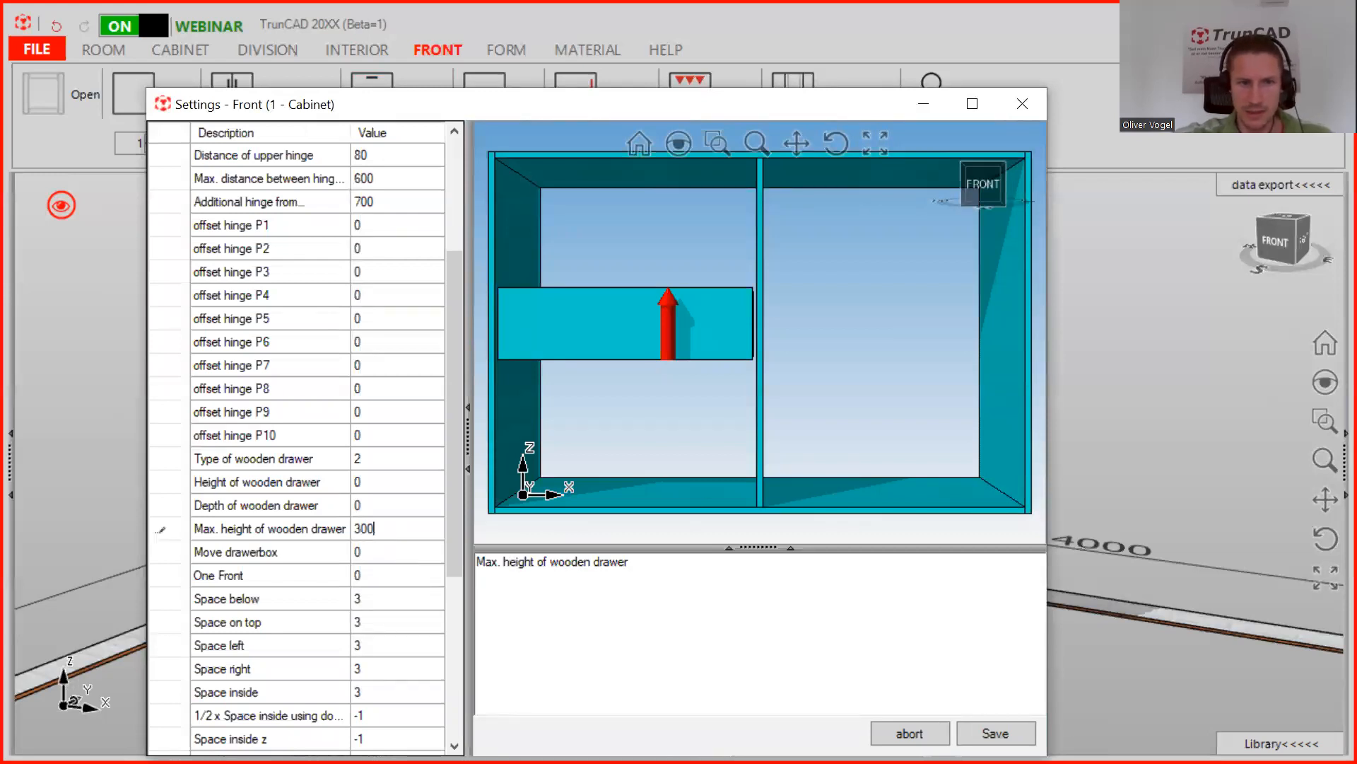
left_click(995, 733)
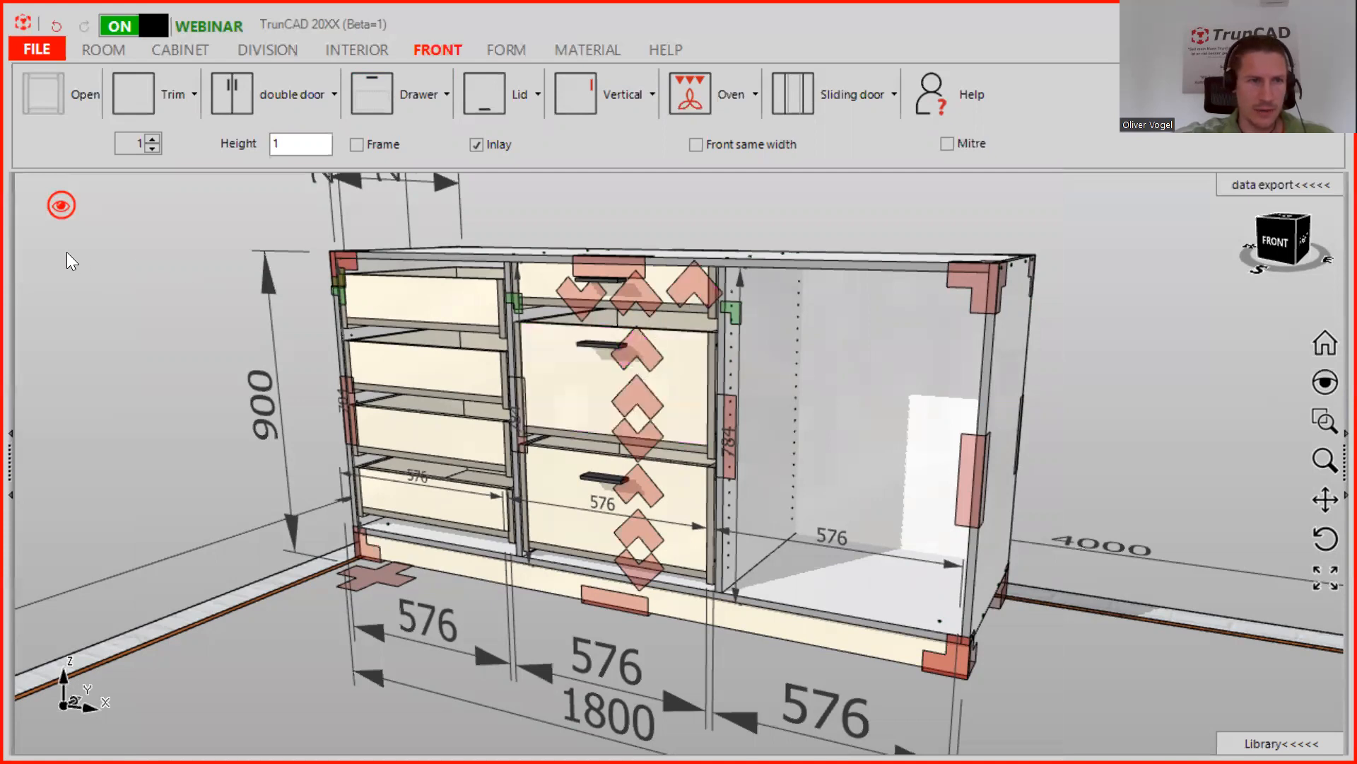
Show the cabinet fronts again and turn off the inlay option.
left_click(68, 207)
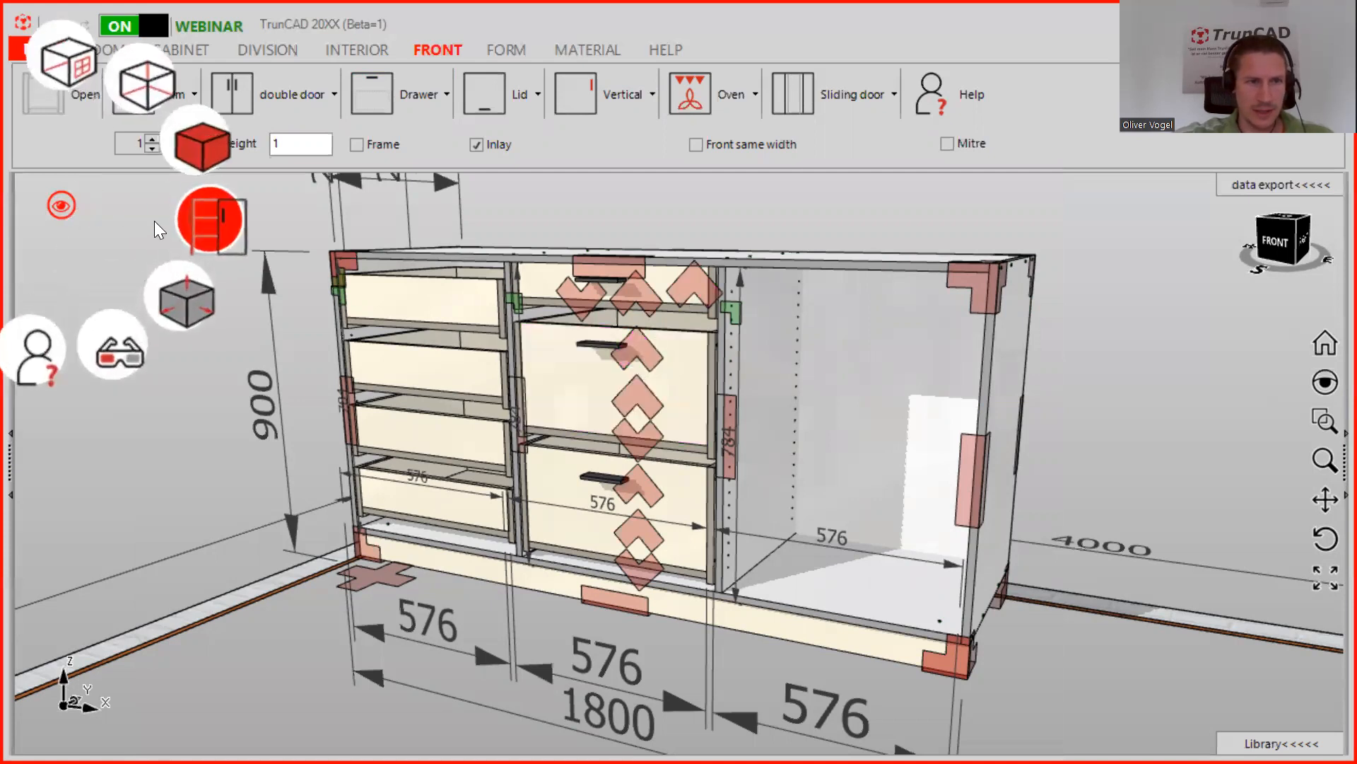
left_click(206, 220)
middle_click_drag(649, 242, 659, 253)
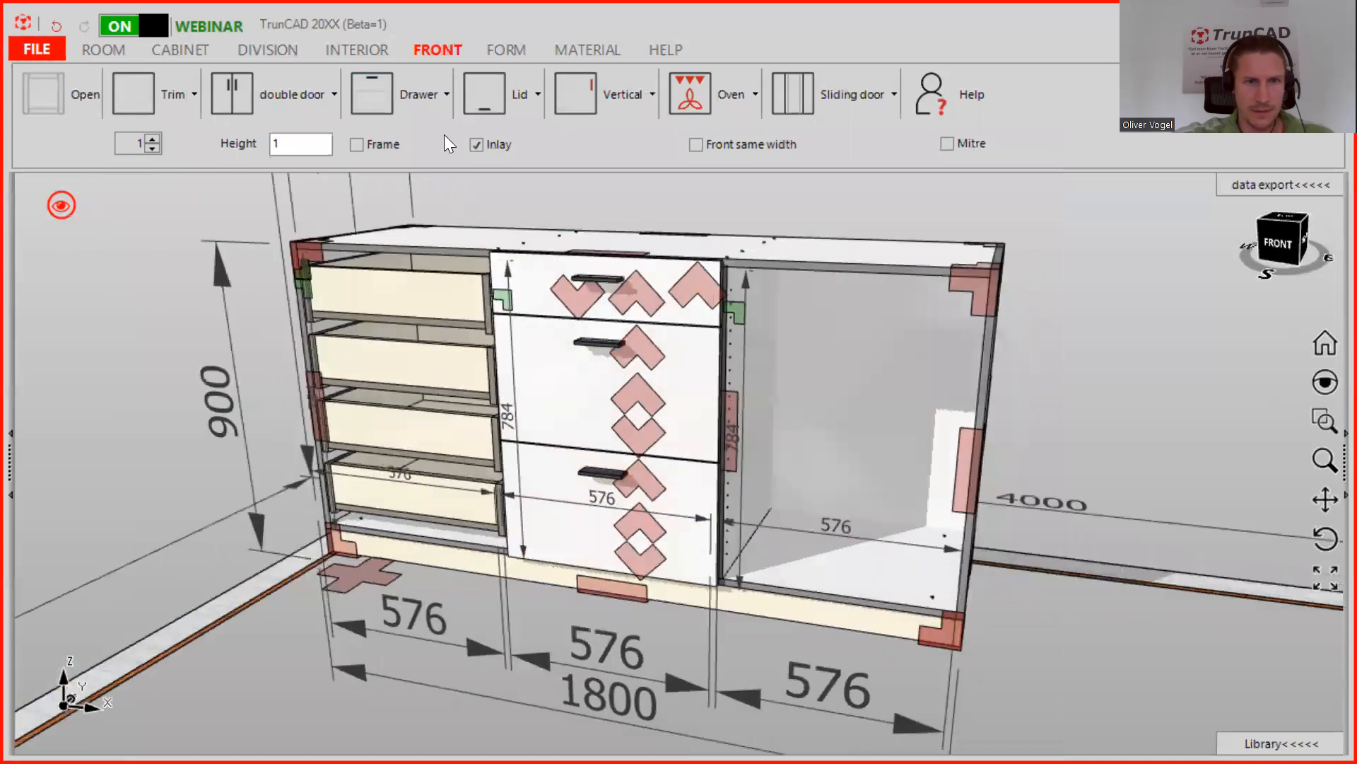
left_click(477, 144)
middle_click_drag(628, 324, 706, 322)
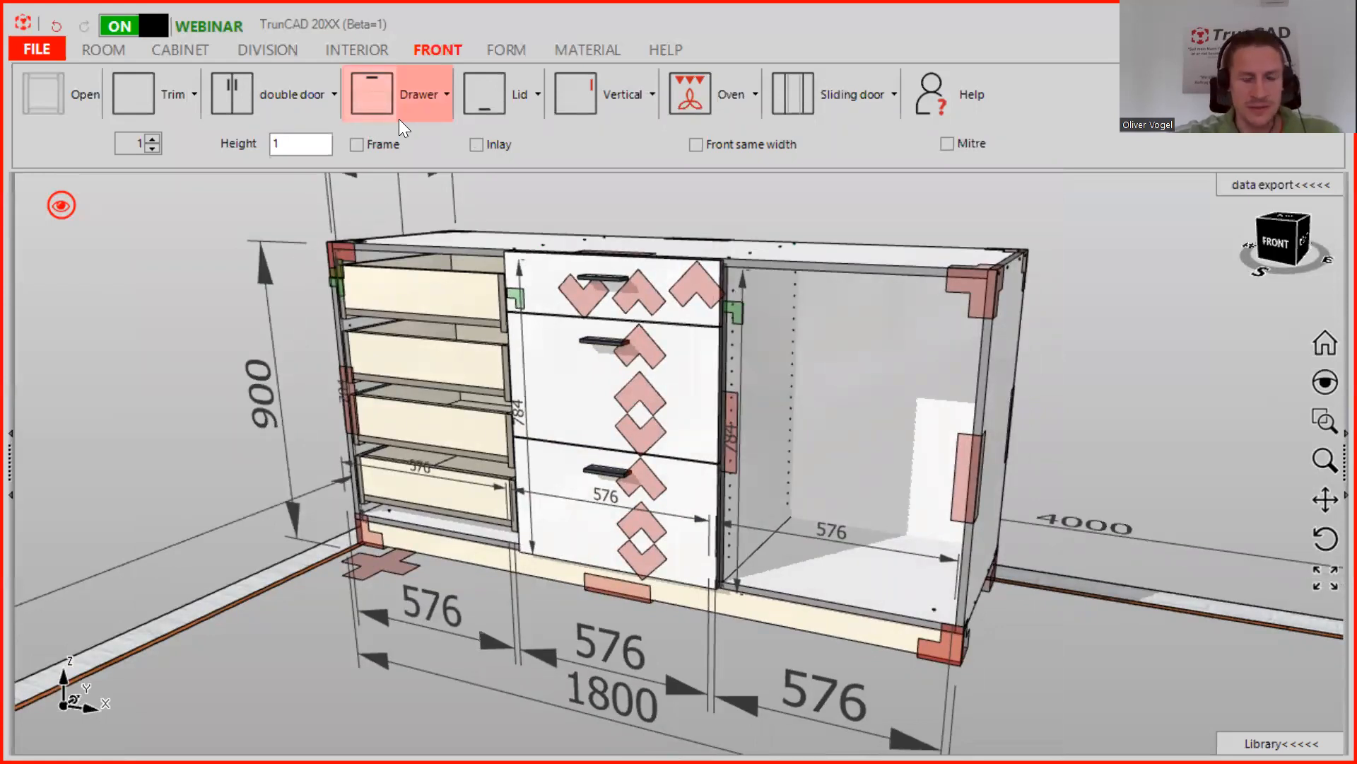
Open the settings of the middle compartment's top drawer front, locate the maximum wooden drawer height and widen the description column.
left_click(648, 297)
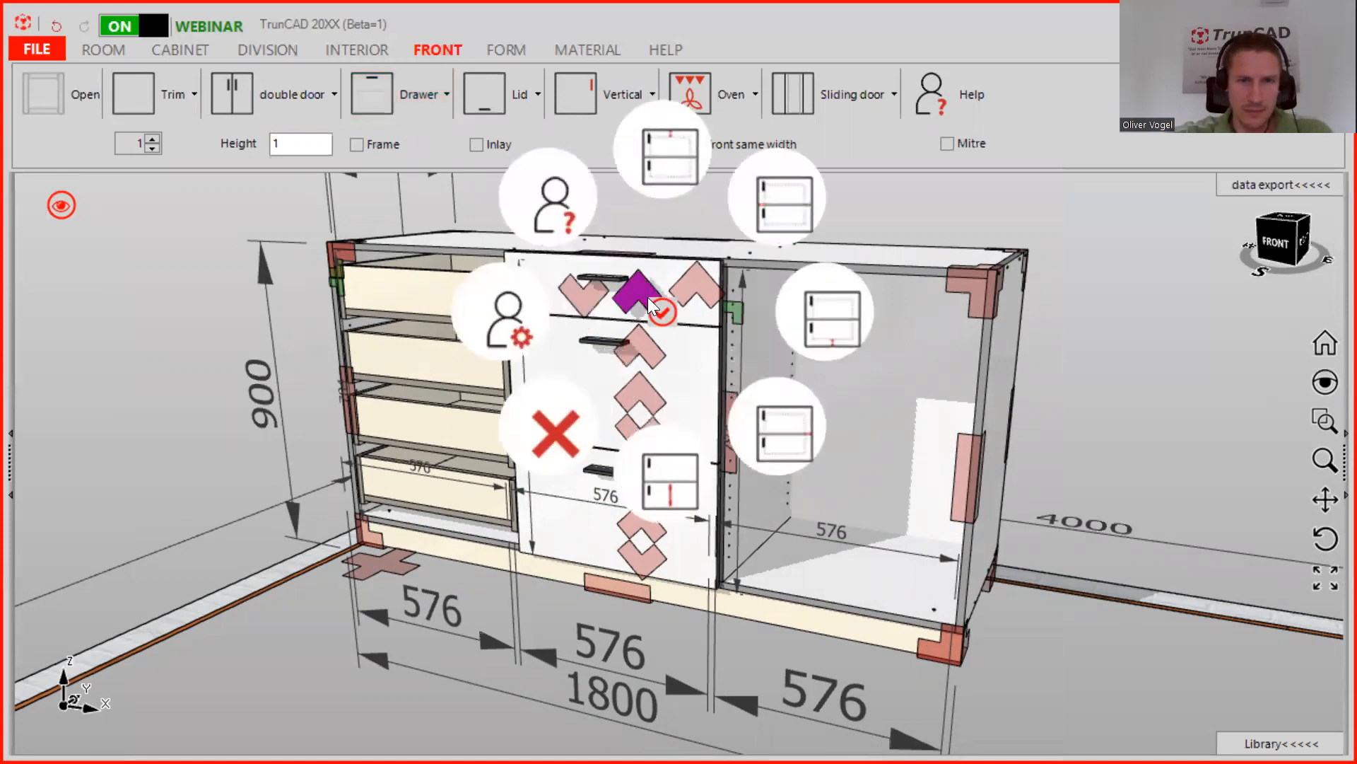
left_click(516, 315)
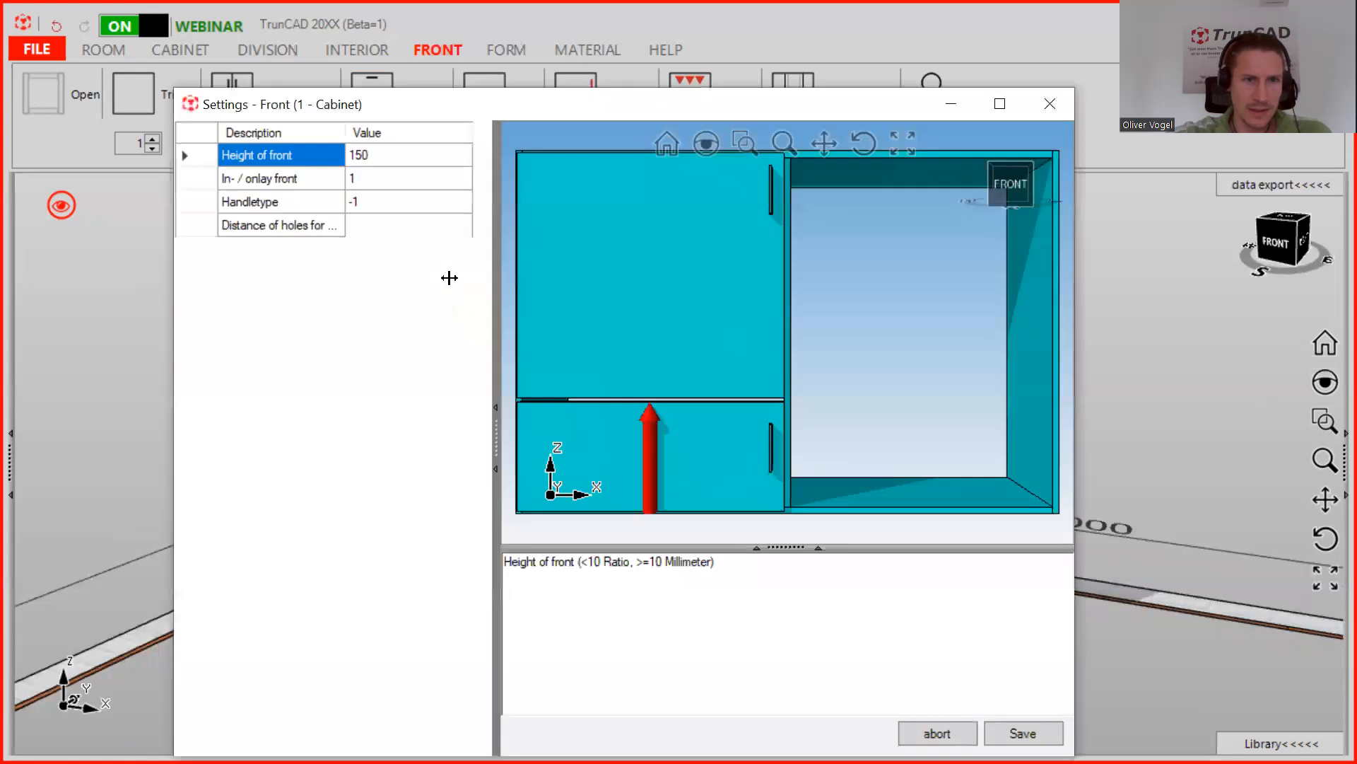
left_click_drag(444, 107, 445, 63)
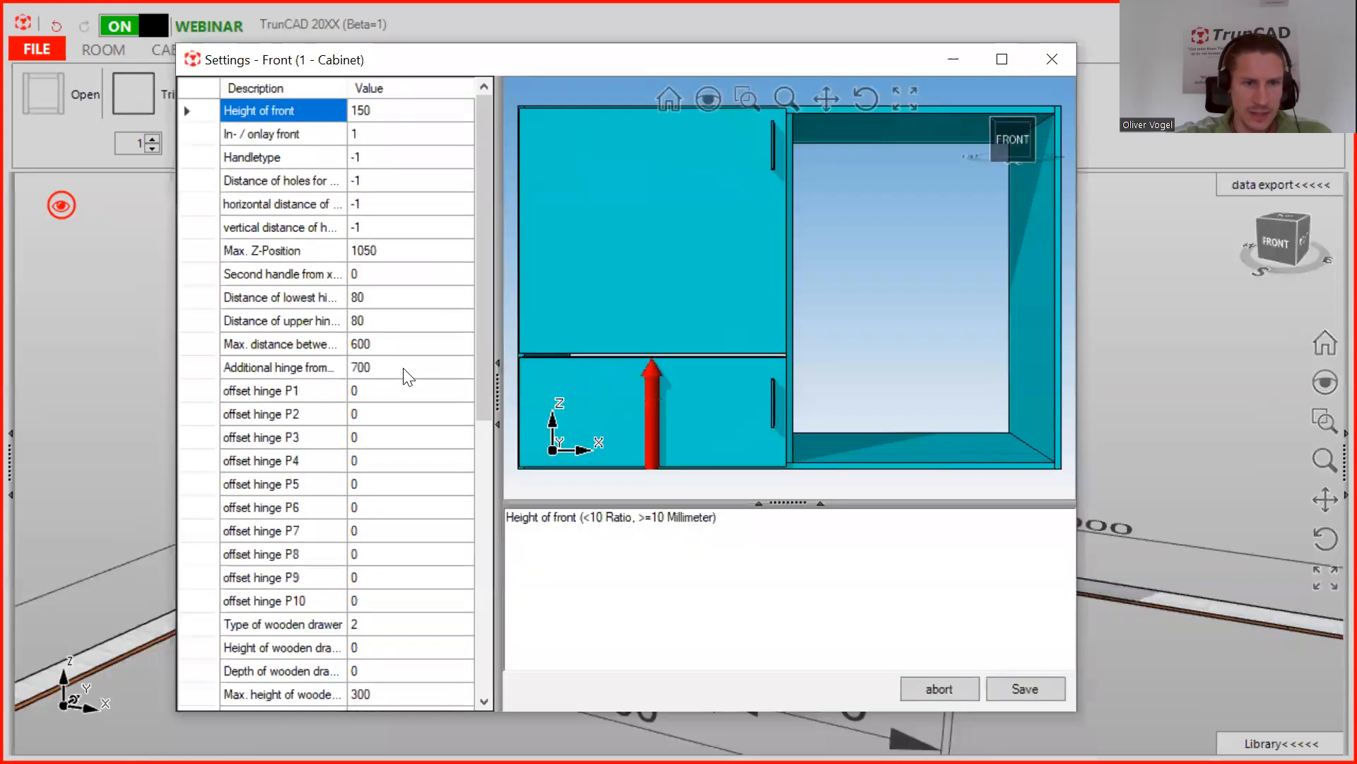
scroll(406, 382, "down", 2)
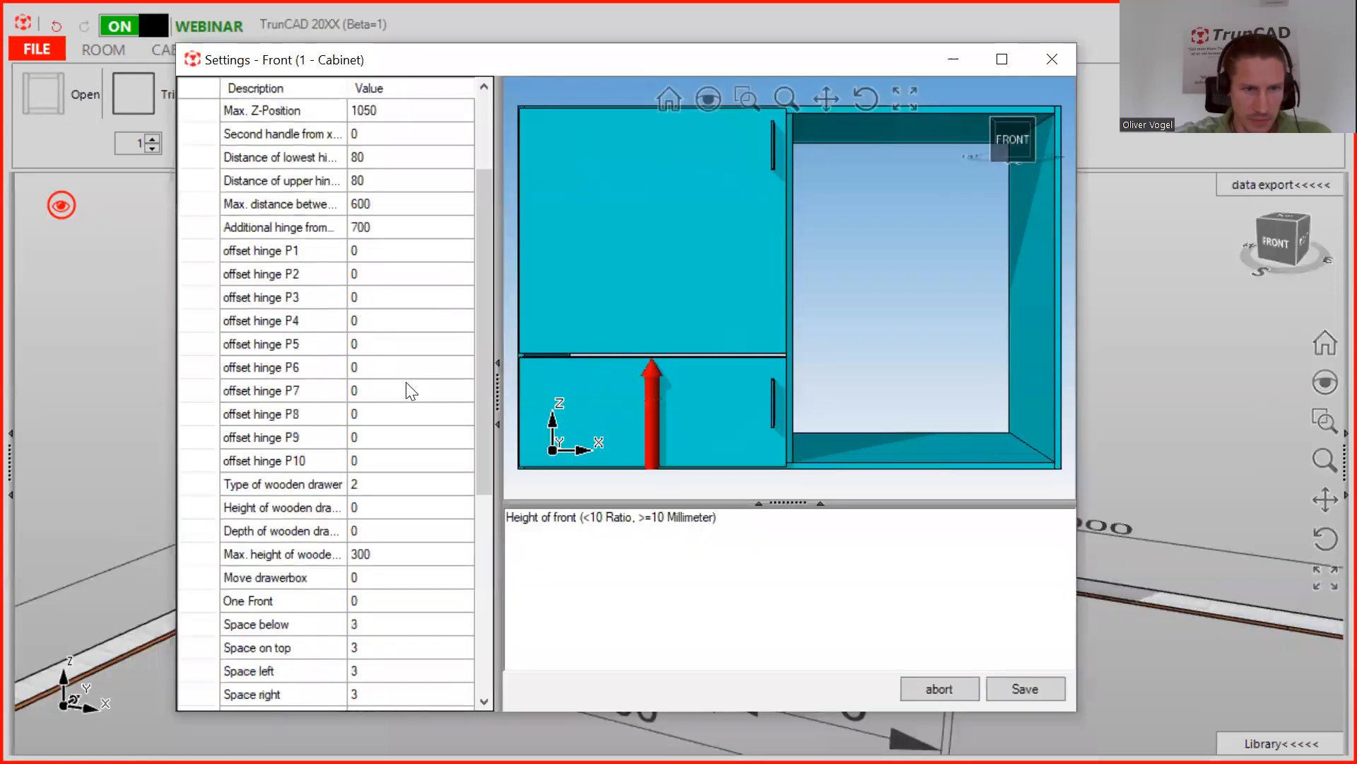
left_click(369, 555)
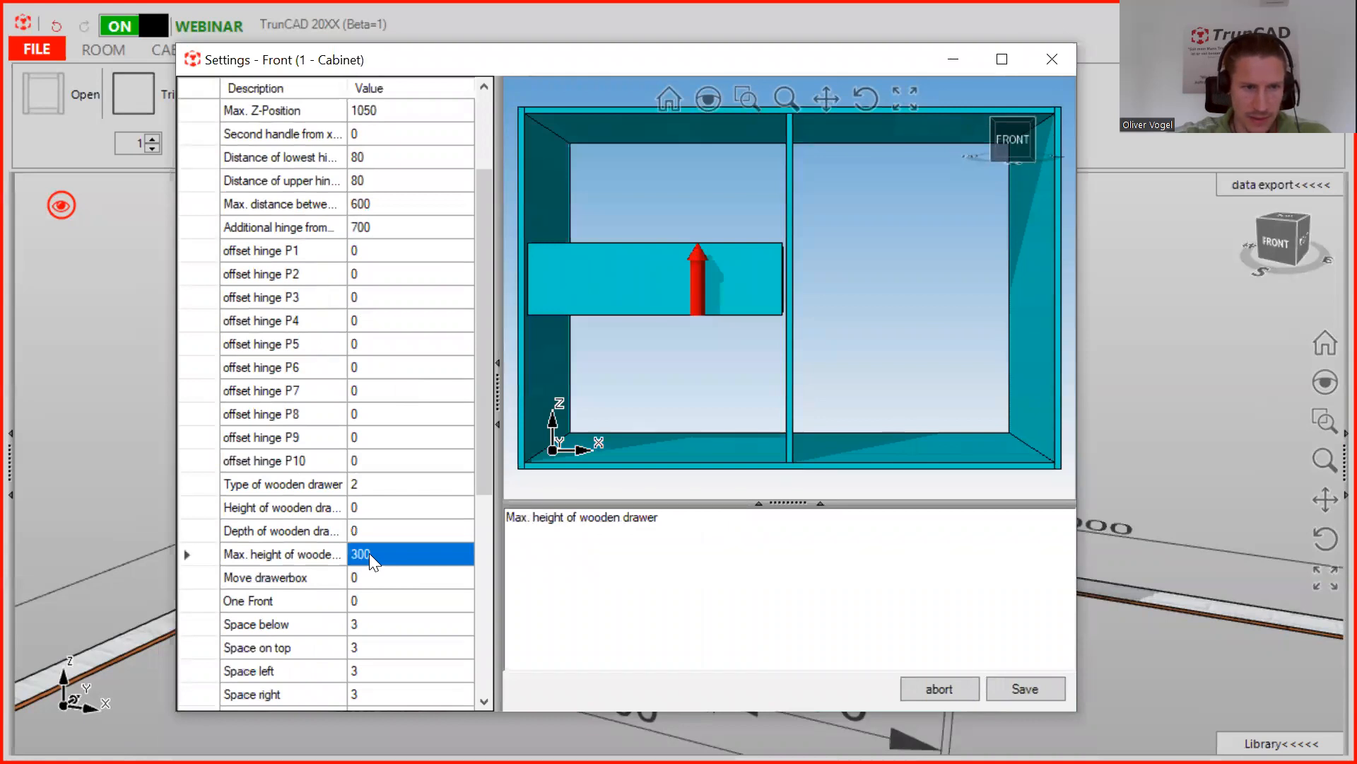
left_click_drag(347, 94, 397, 94)
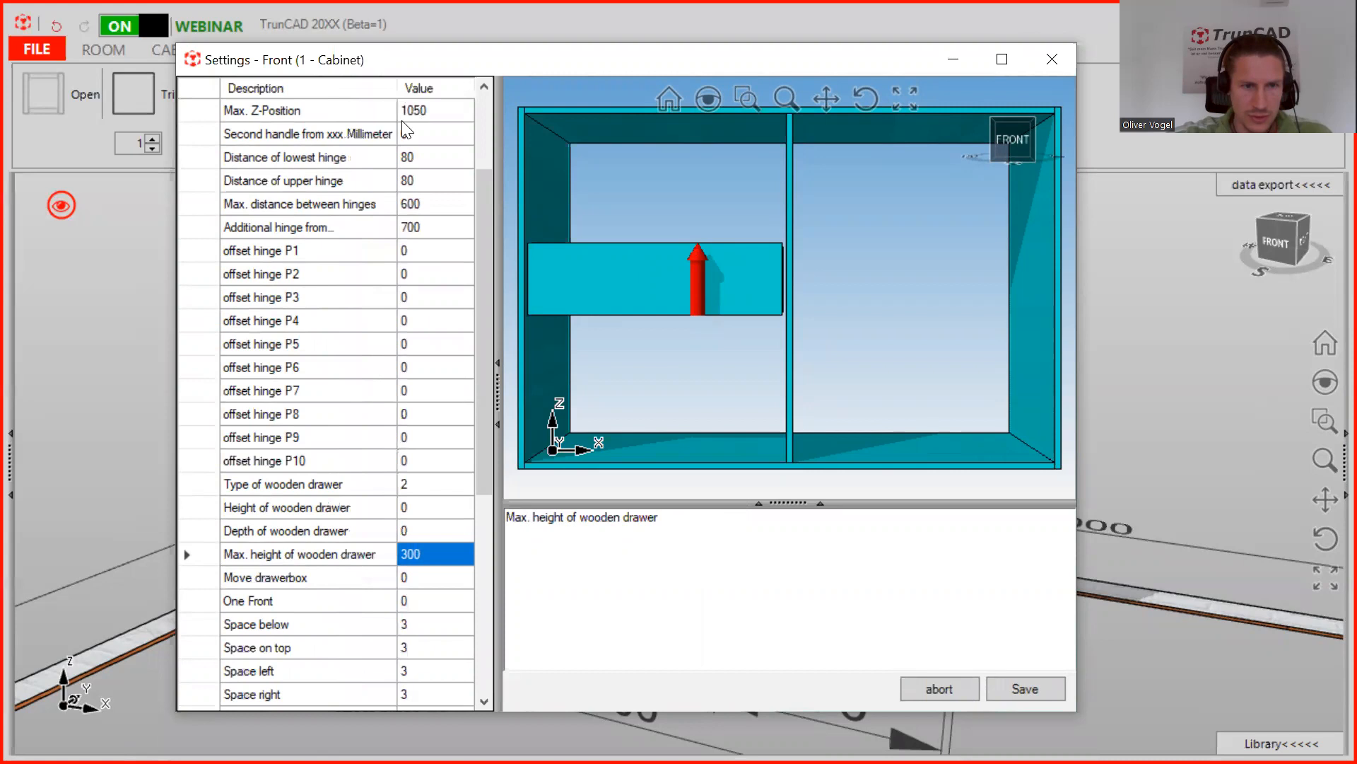
Review the wooden drawer's type, height, depth and maximum height parameters and the drawer box offset in the front settings.
left_click(407, 488)
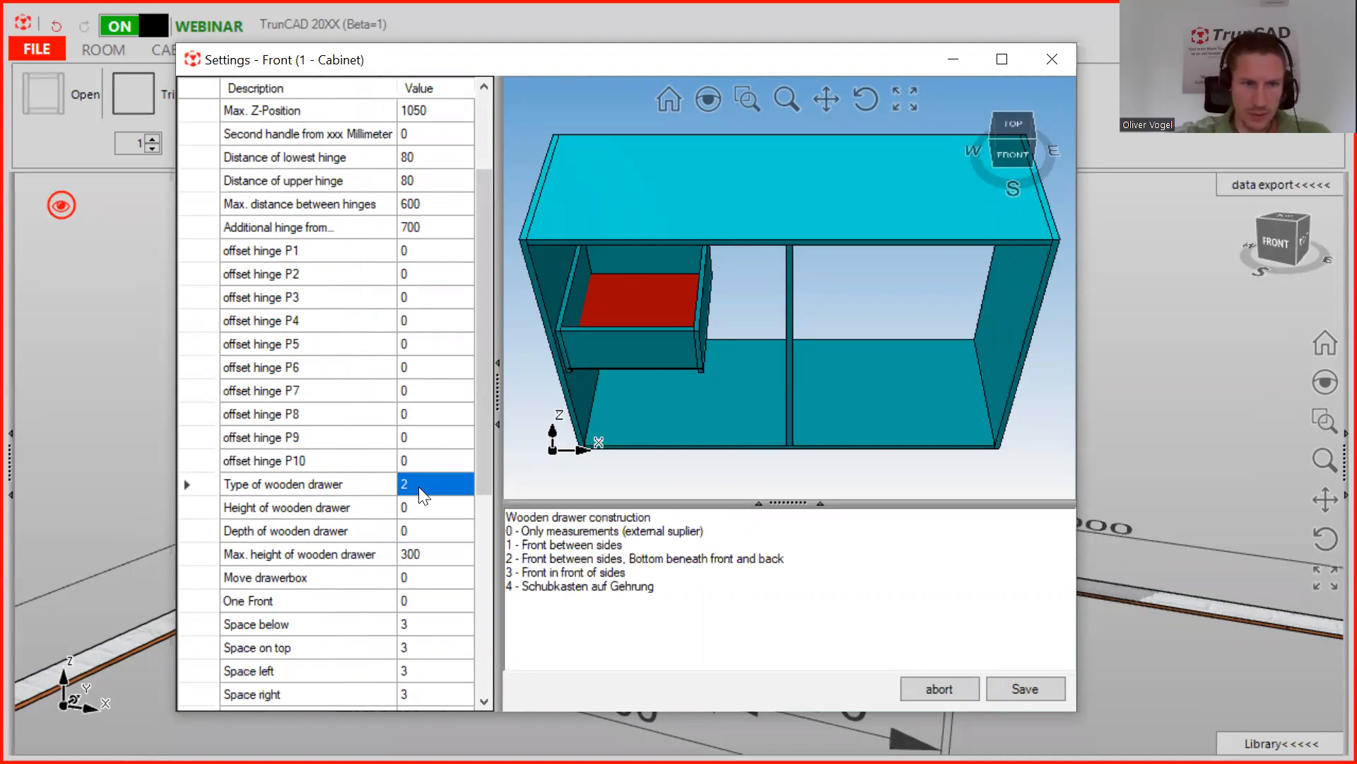
left_click(420, 504)
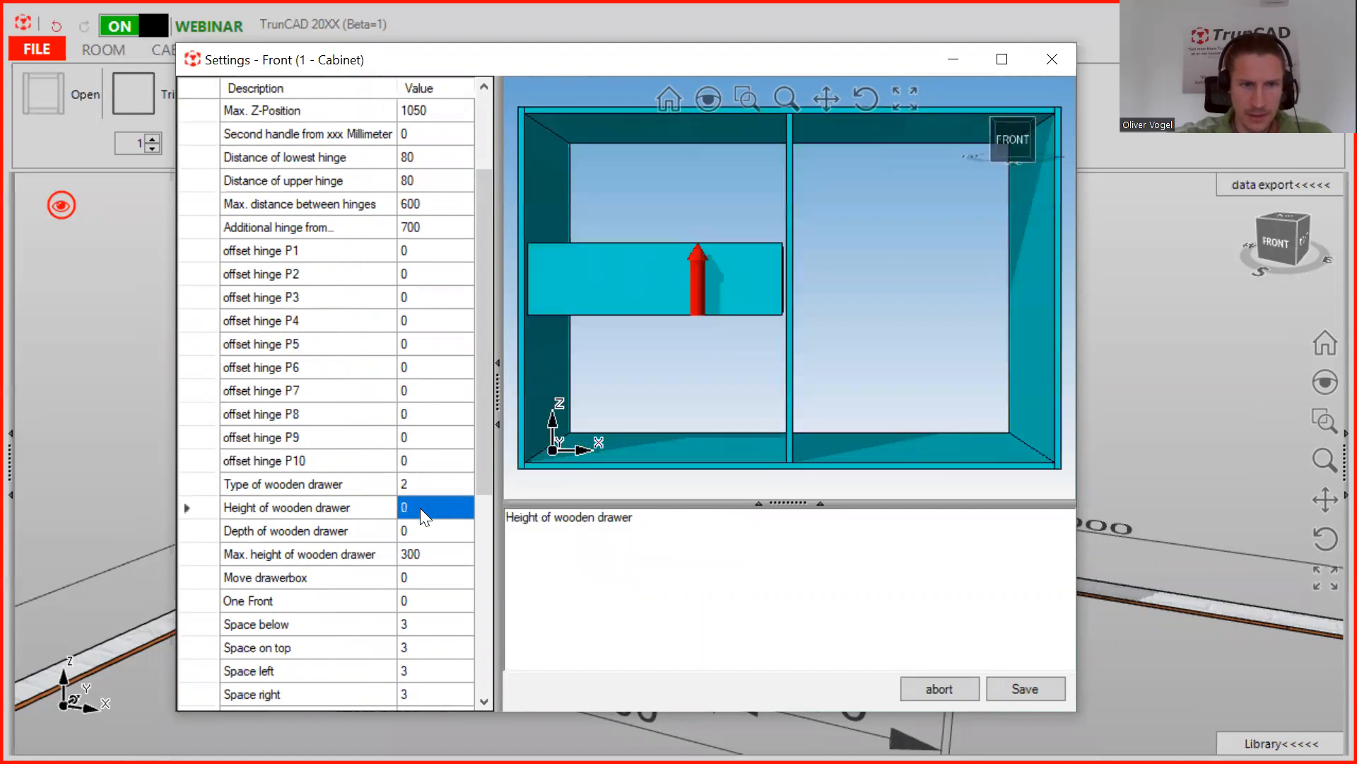
left_click(418, 529)
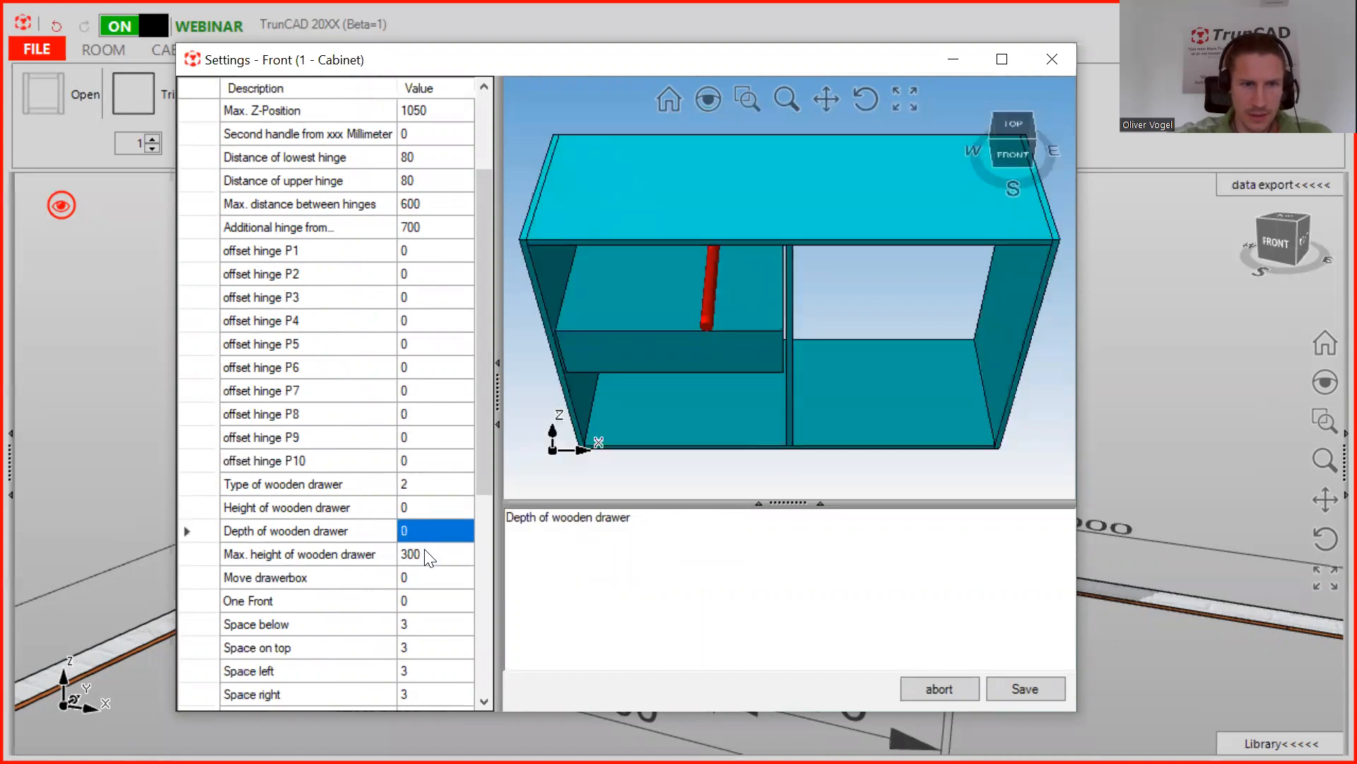
left_click(425, 553)
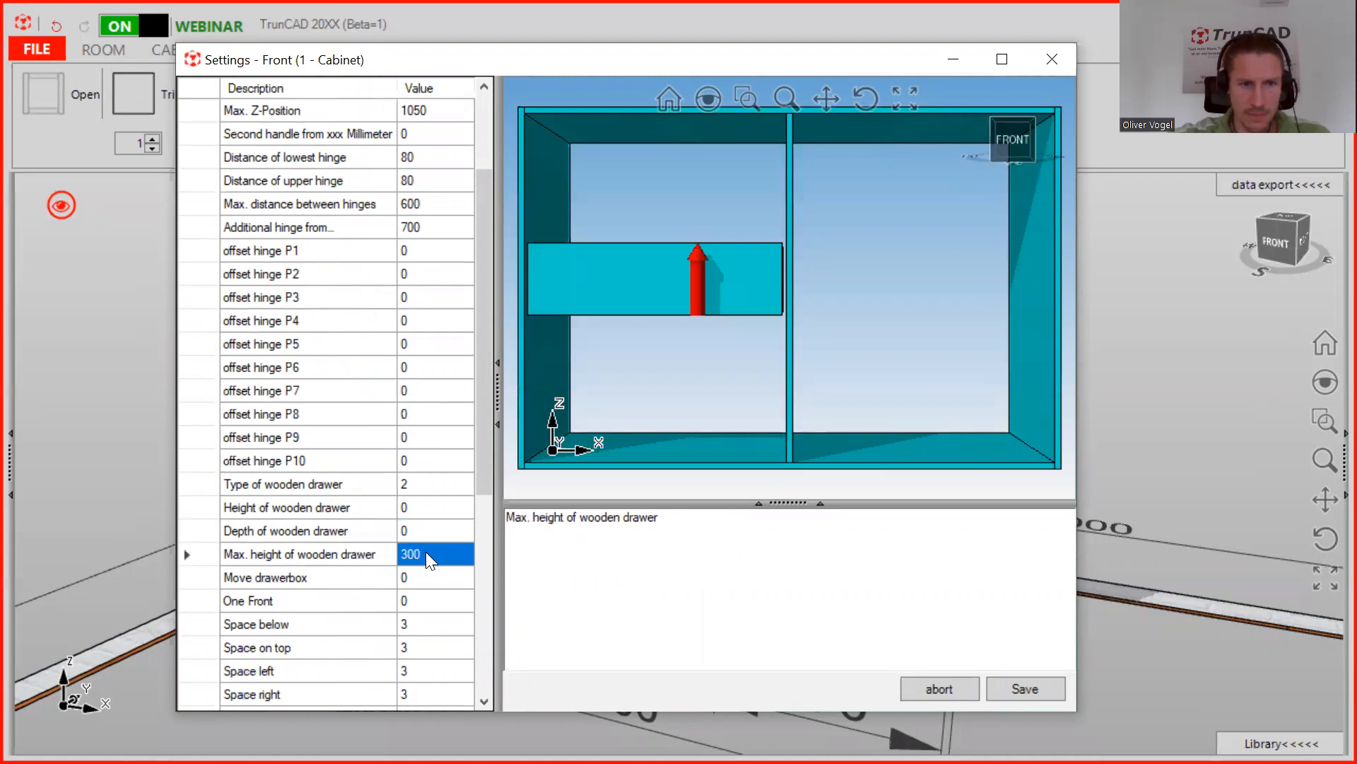
scroll(426, 551, "down", 1)
left_click(403, 512)
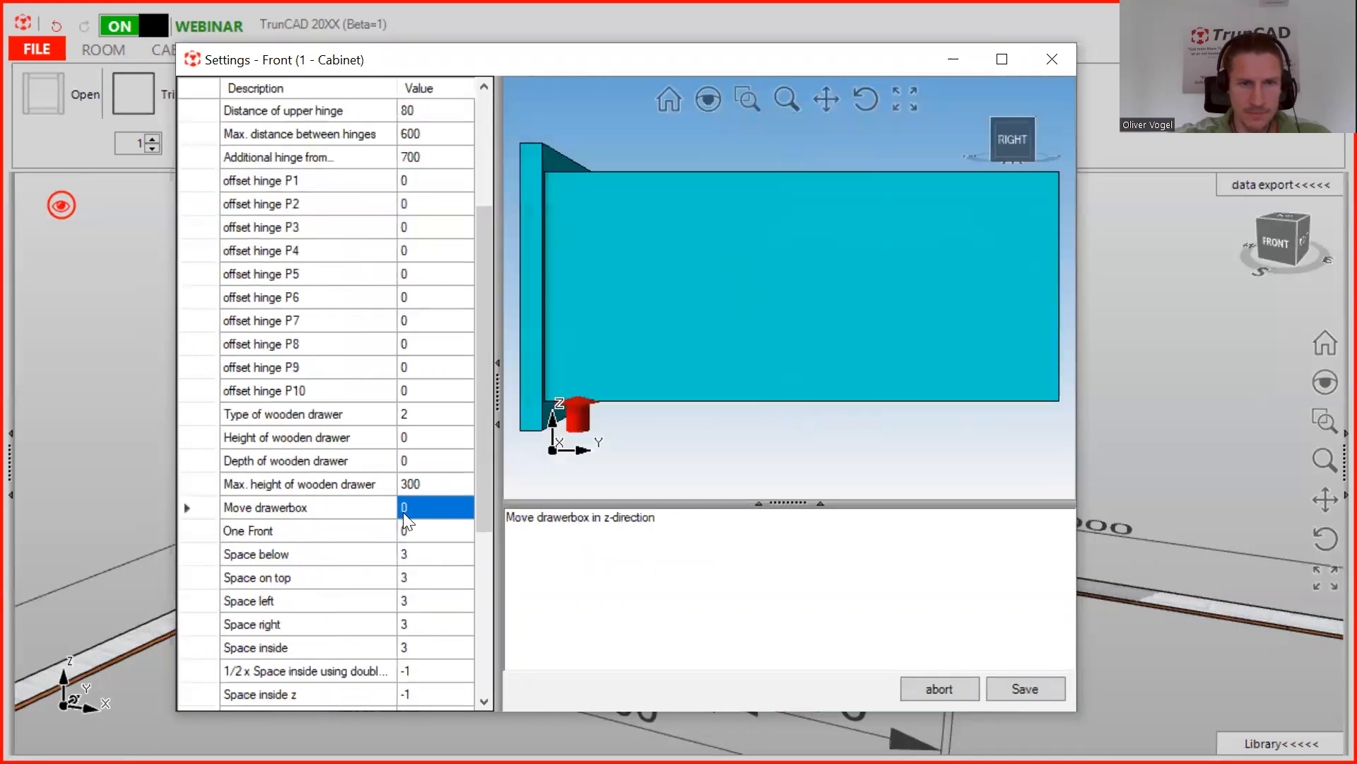
Review the front's gap parameters below, on top, left, right and inside, and close the settings without saving.
left_click(421, 560)
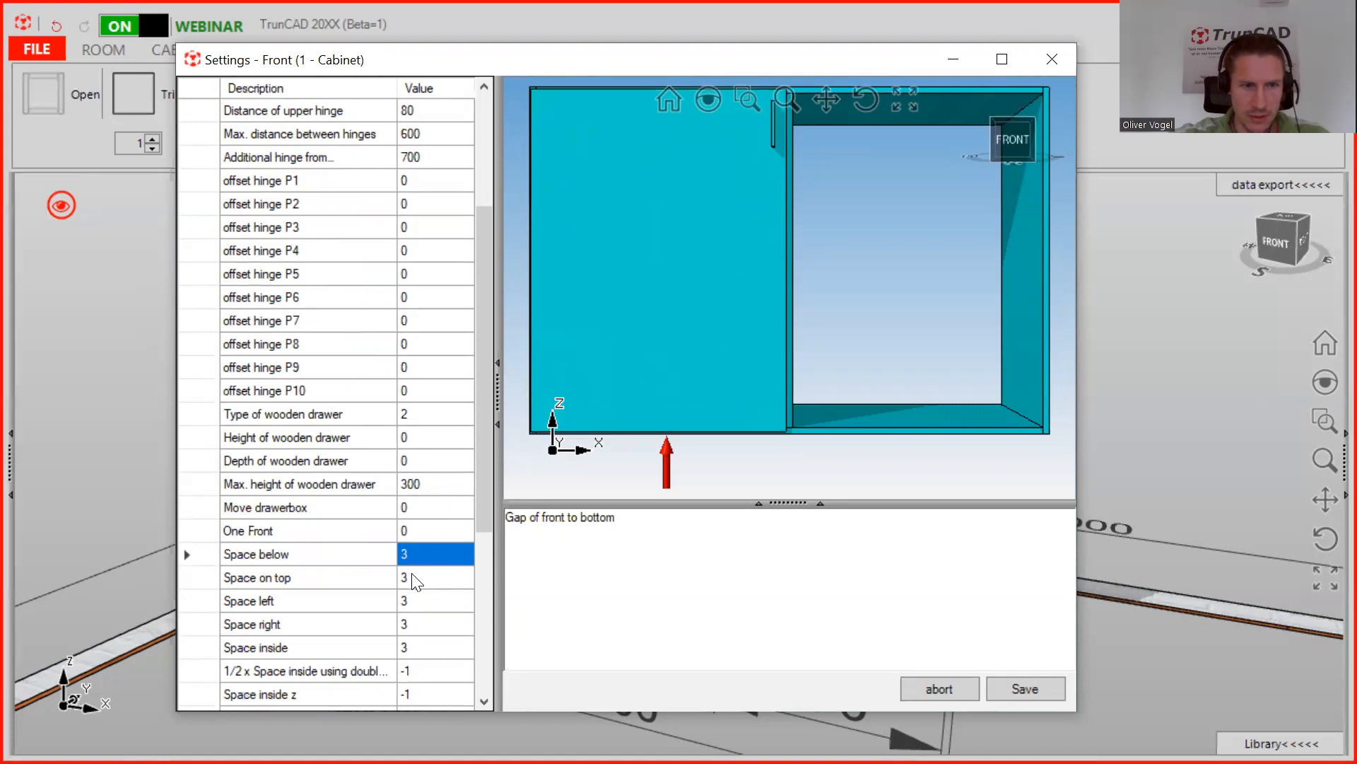
left_click(417, 578)
left_click(417, 601)
left_click(417, 625)
left_click(437, 648)
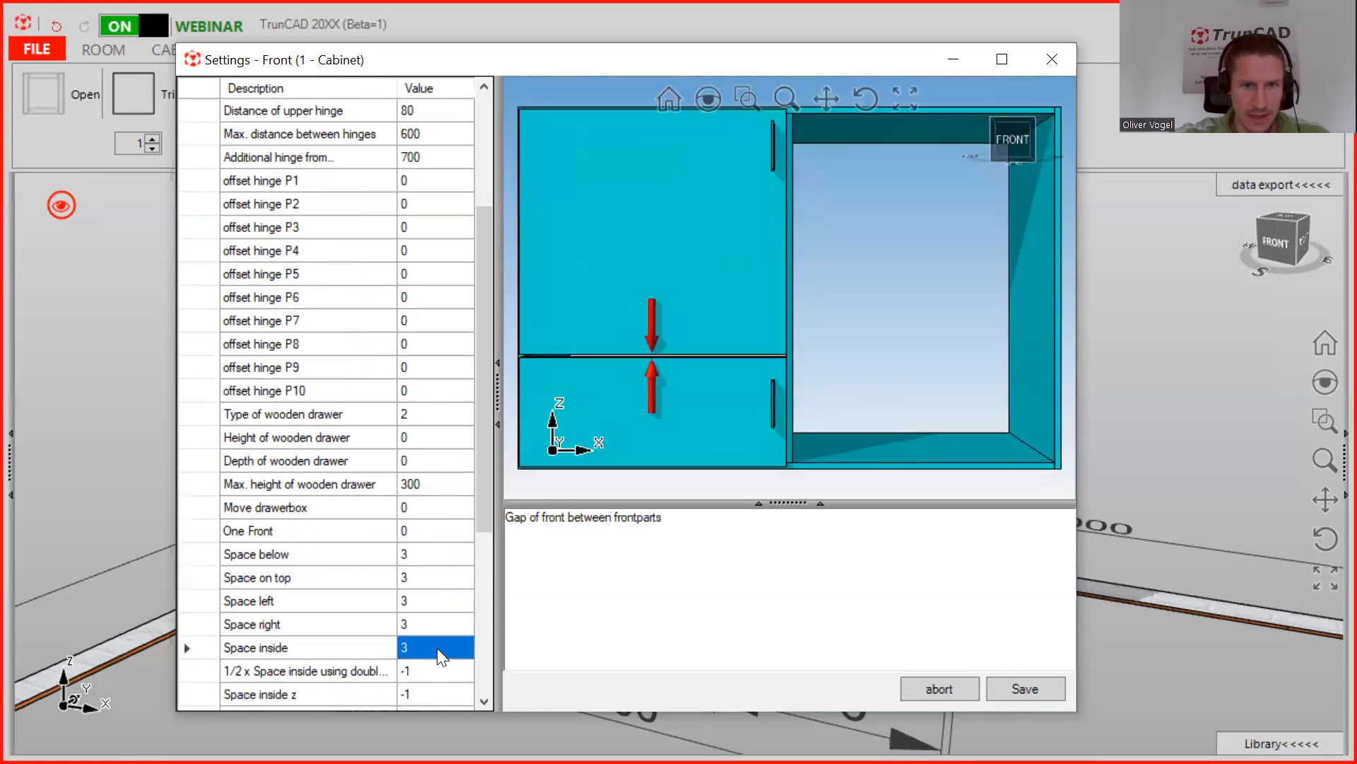
left_click(427, 669)
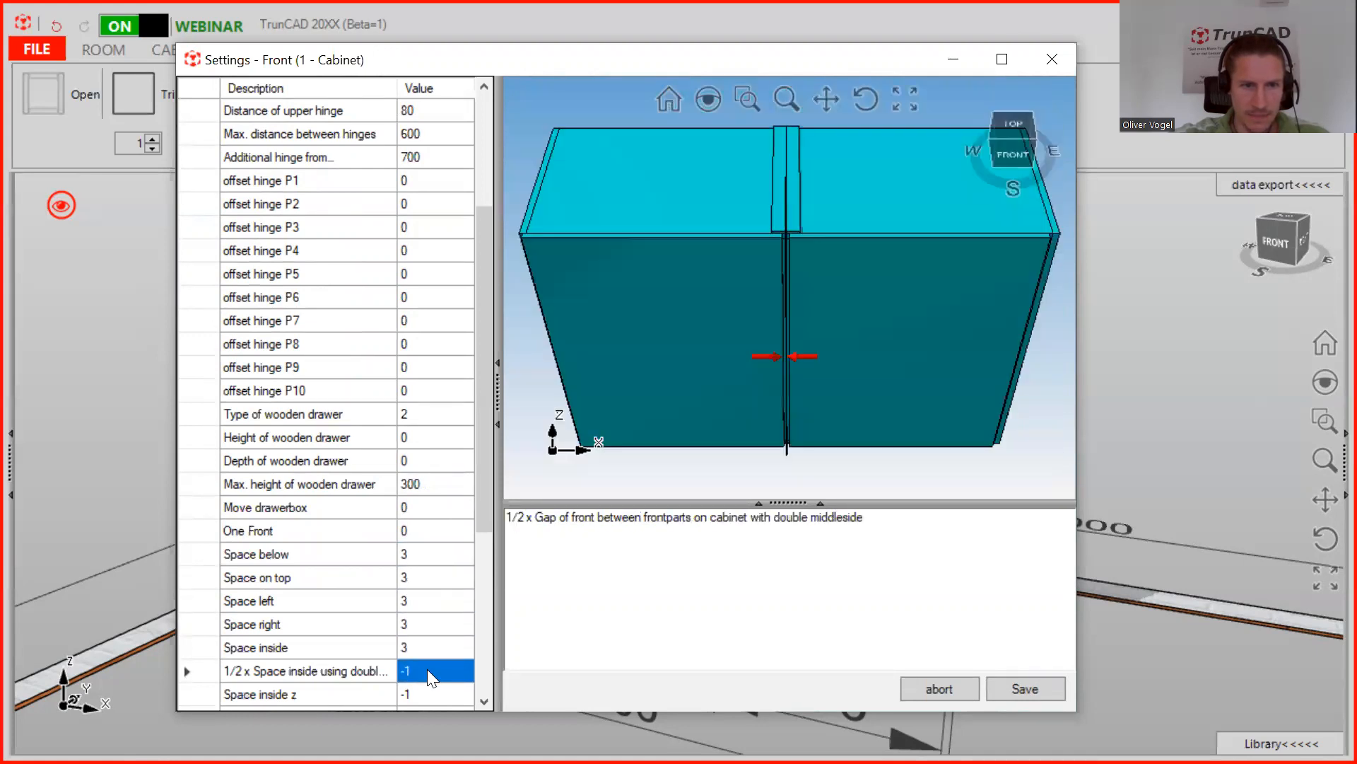
scroll(437, 644, "down", 2)
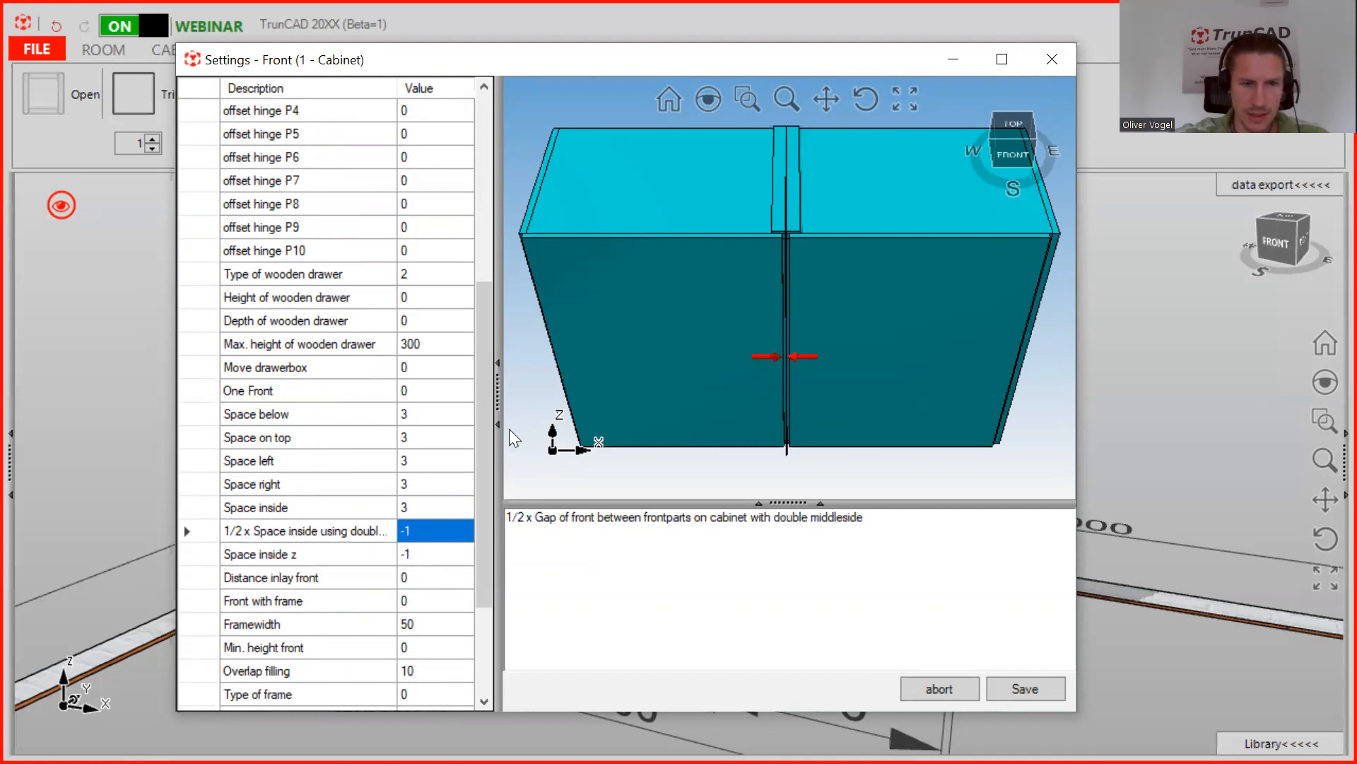
left_click(428, 558)
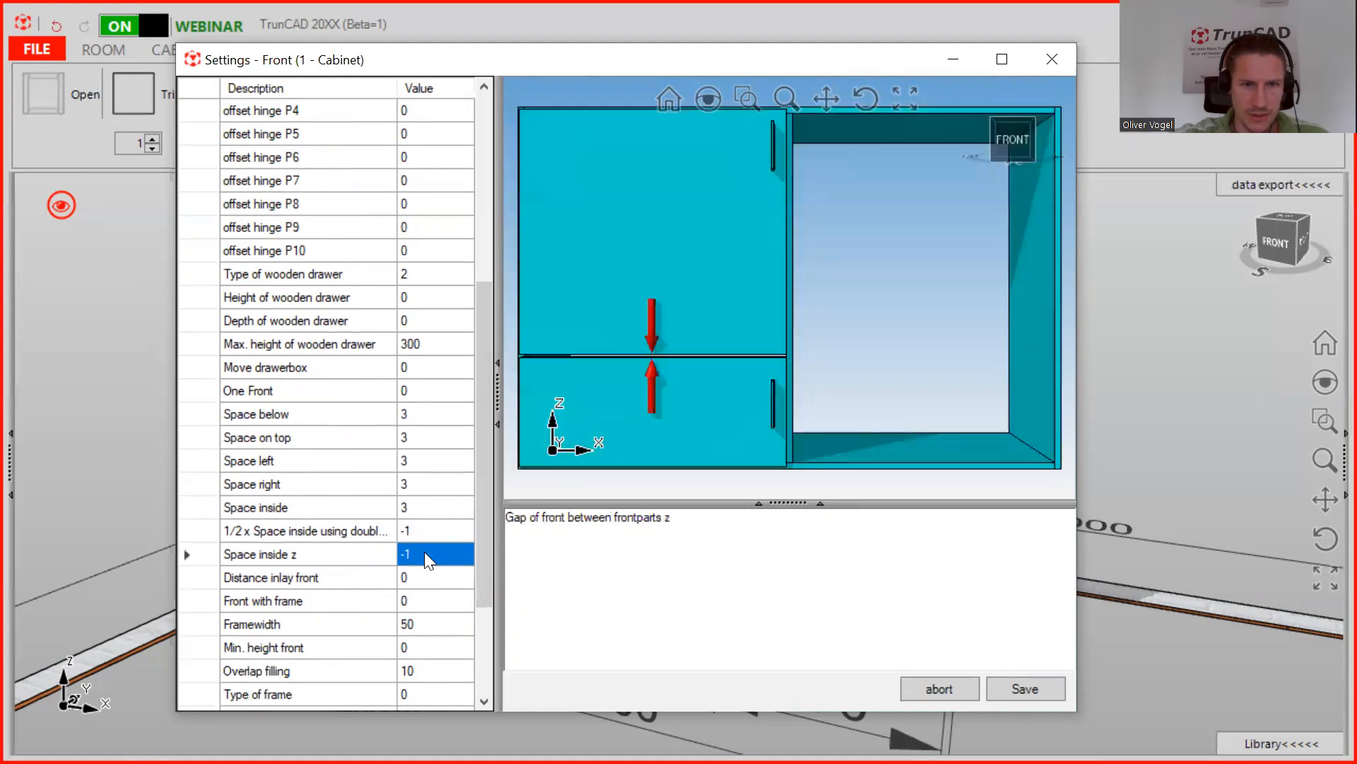
left_click(1052, 59)
middle_click_drag(745, 198, 630, 324)
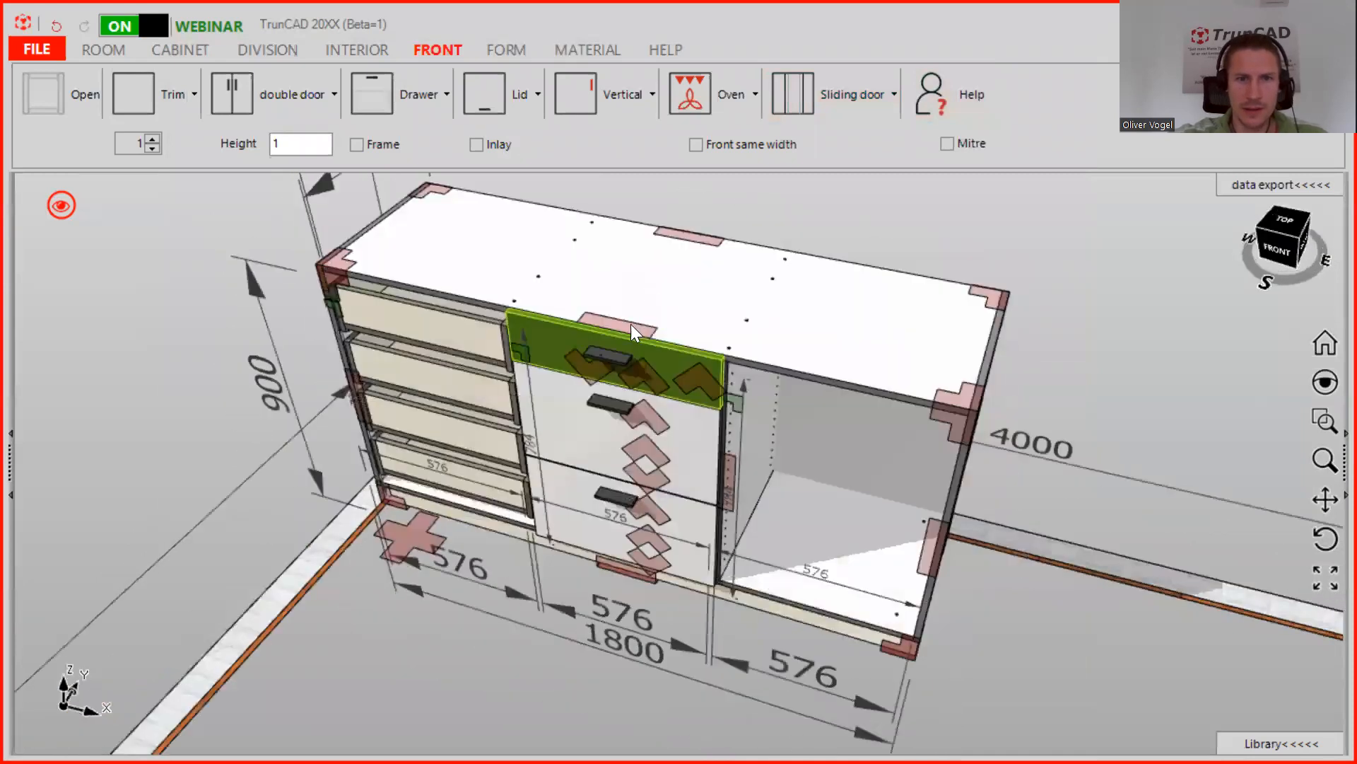
scroll(735, 260, "up", 2)
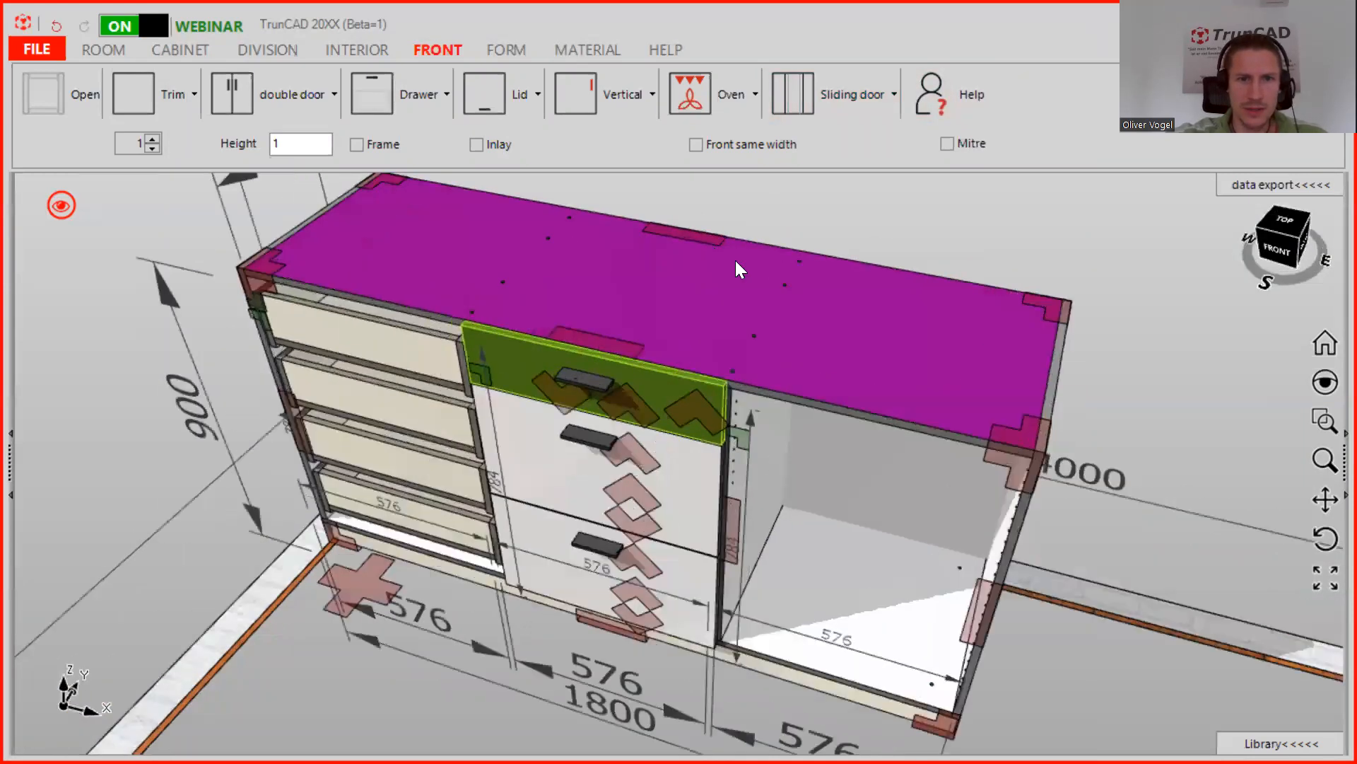
middle_click_drag(744, 229, 745, 321)
scroll(746, 323, "down", 2)
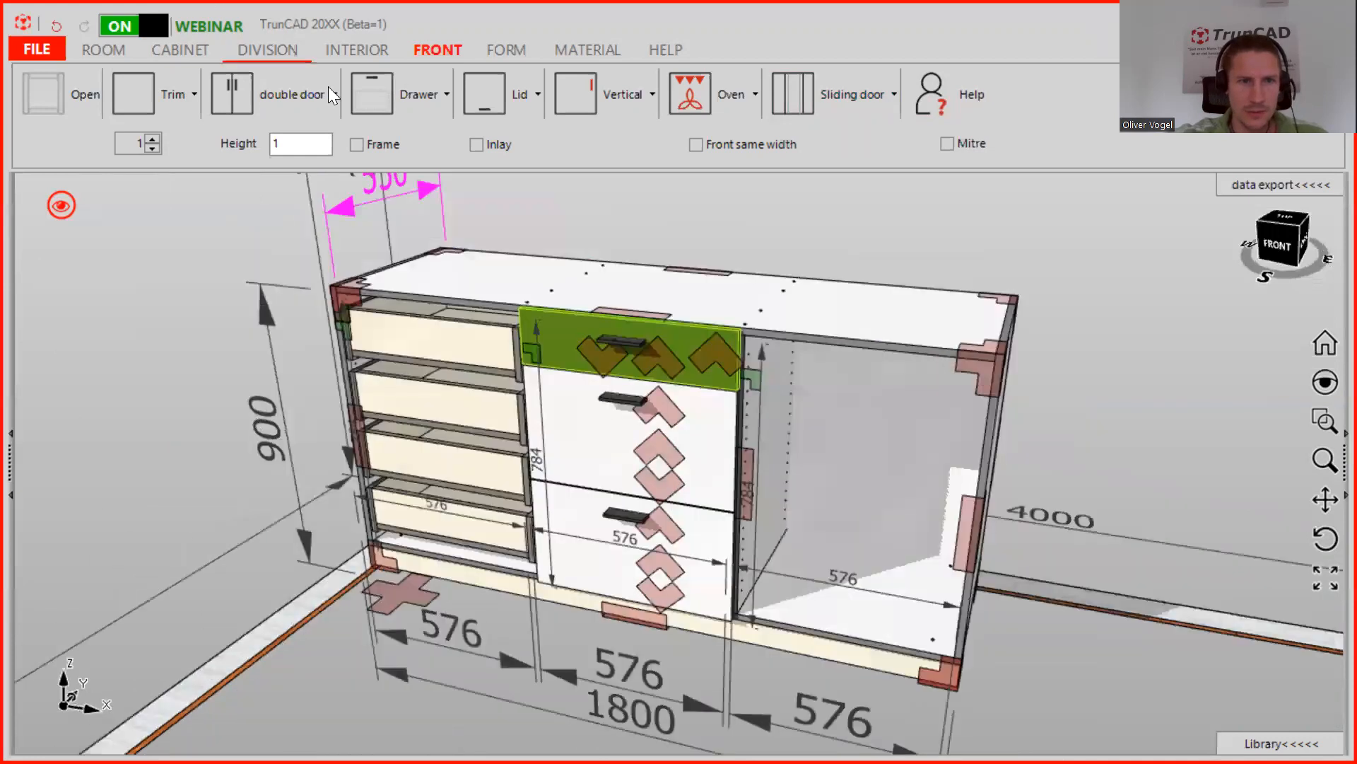
Add three drawer fronts to the empty right-hand compartment of the sideboard.
double_click(157, 137)
left_click(375, 90)
left_click(840, 448)
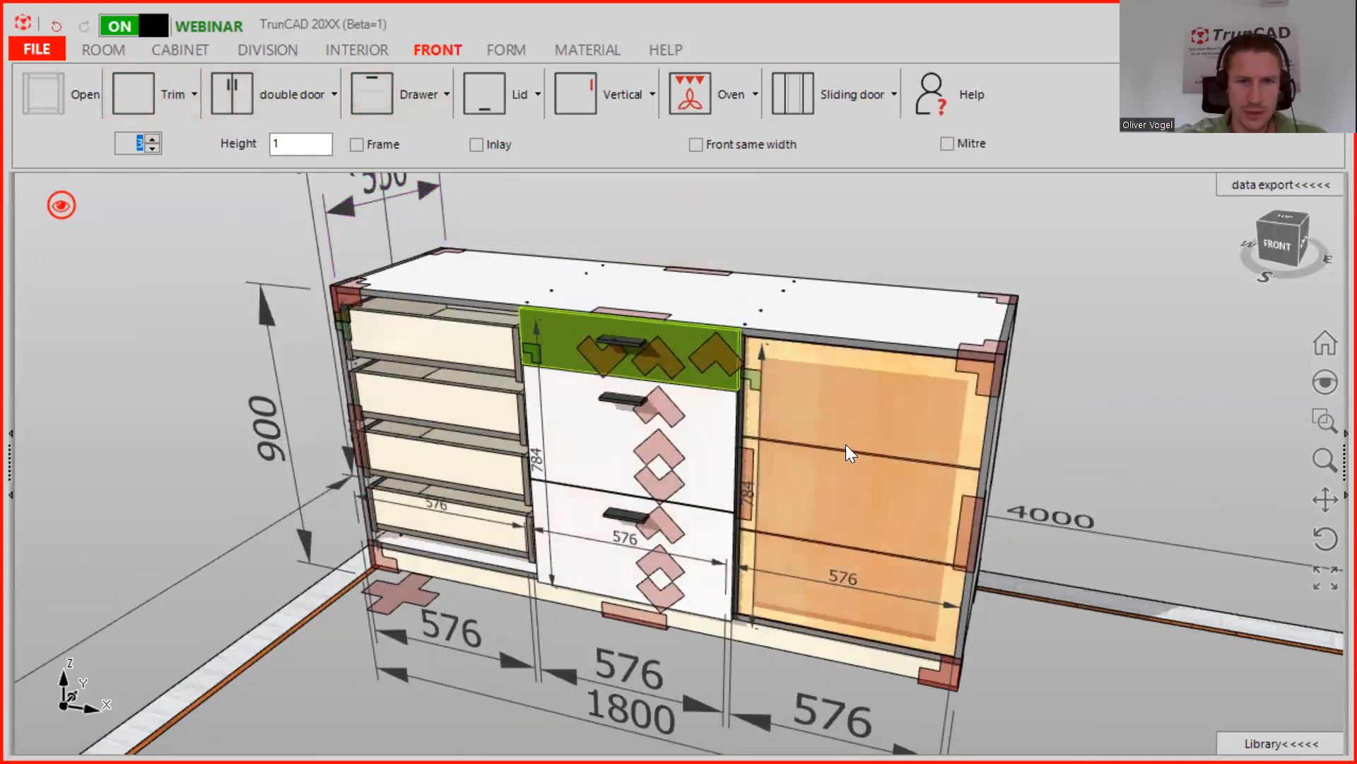
left_click(859, 415)
Measure the horizontal gap between the top drawer fronts of the middle and right compartments.
scroll(752, 358, "up", 3)
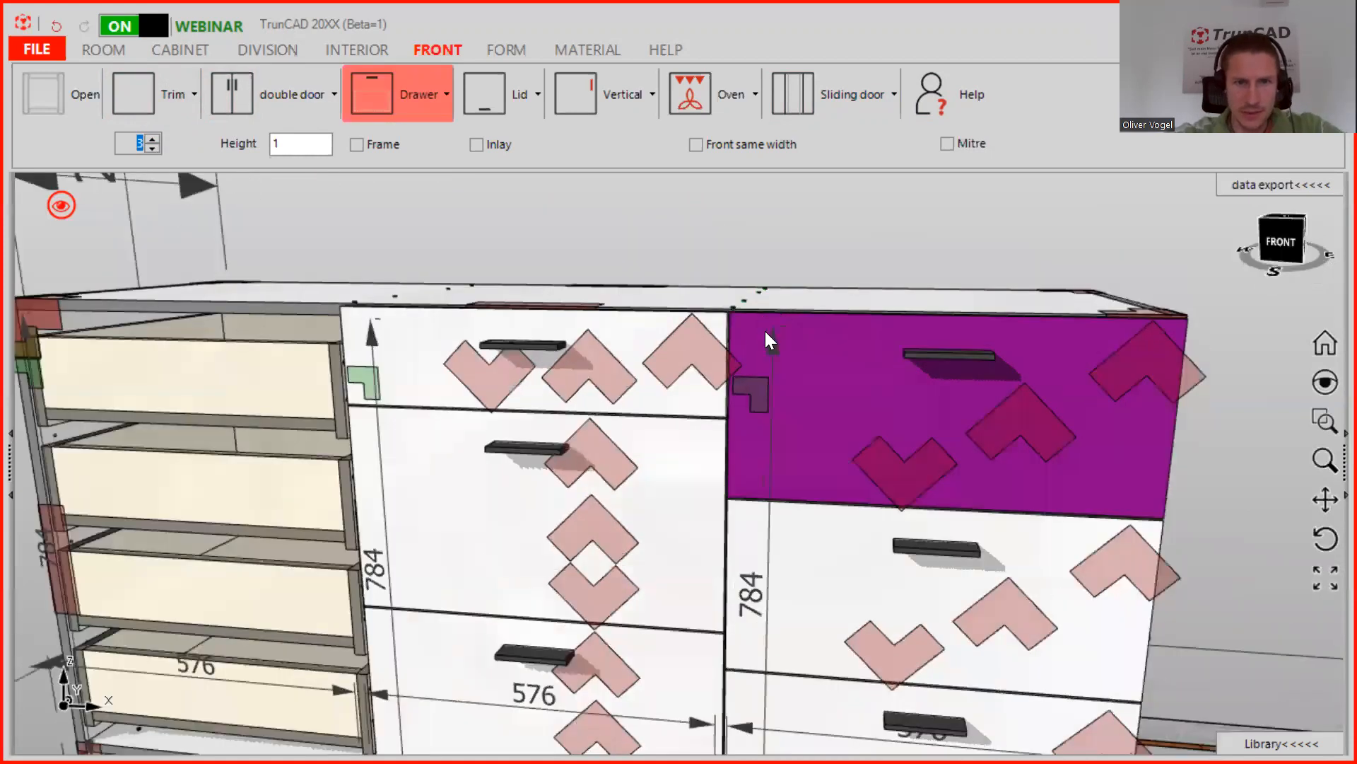
middle_click_drag(745, 321, 735, 356)
scroll(737, 312, "up", 4)
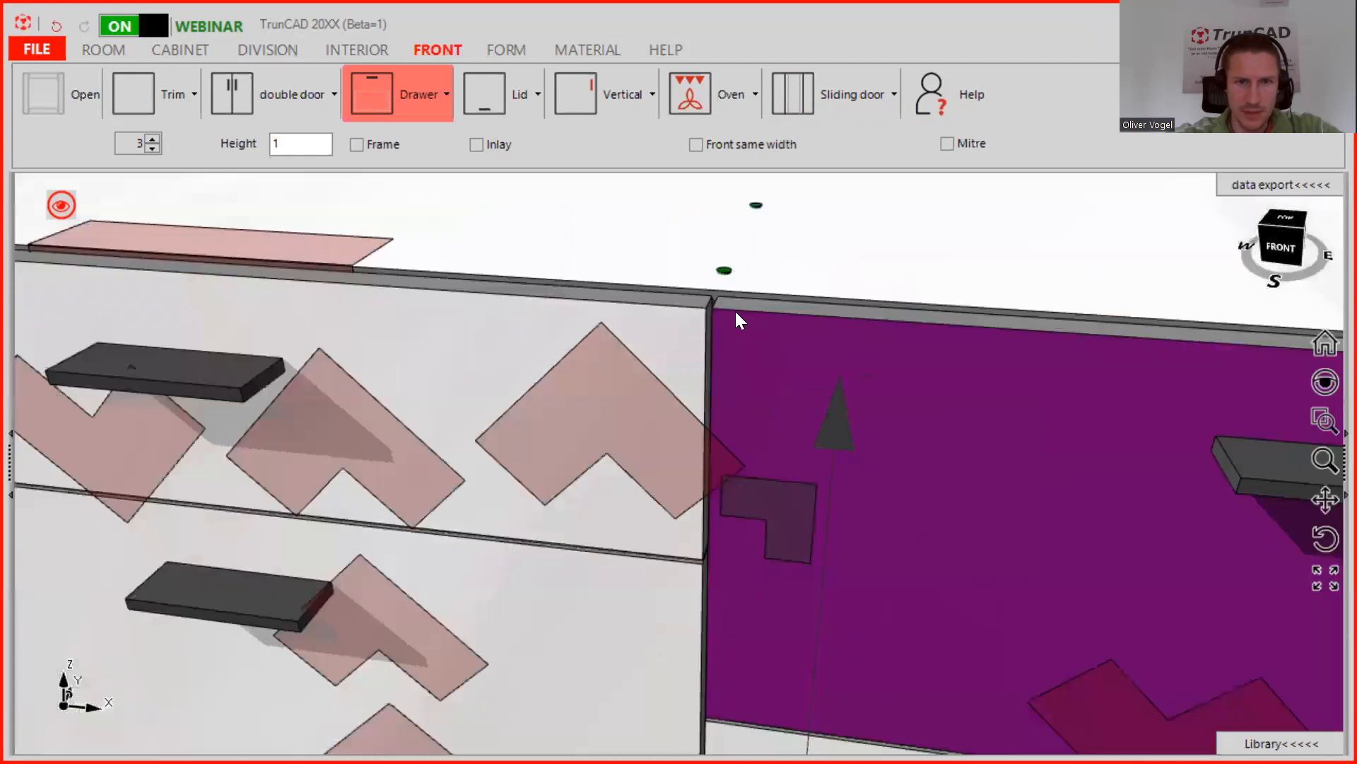
left_click(680, 306)
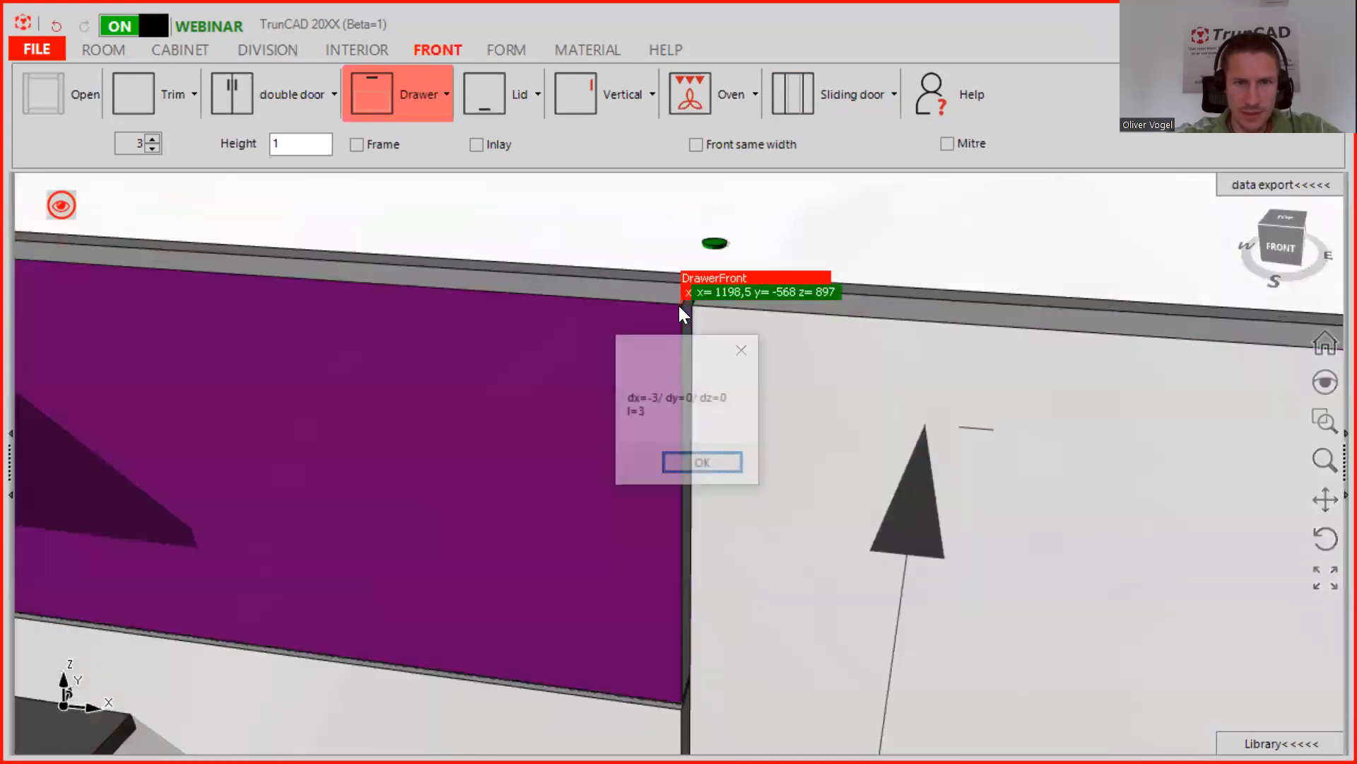
left_click(708, 461)
Measure the vertical gap between the top and middle drawer fronts in the right compartment.
scroll(709, 463, "down", 4)
middle_click_drag(709, 463, 733, 188)
scroll(717, 480, "up", 3)
scroll(745, 495, "down", 2)
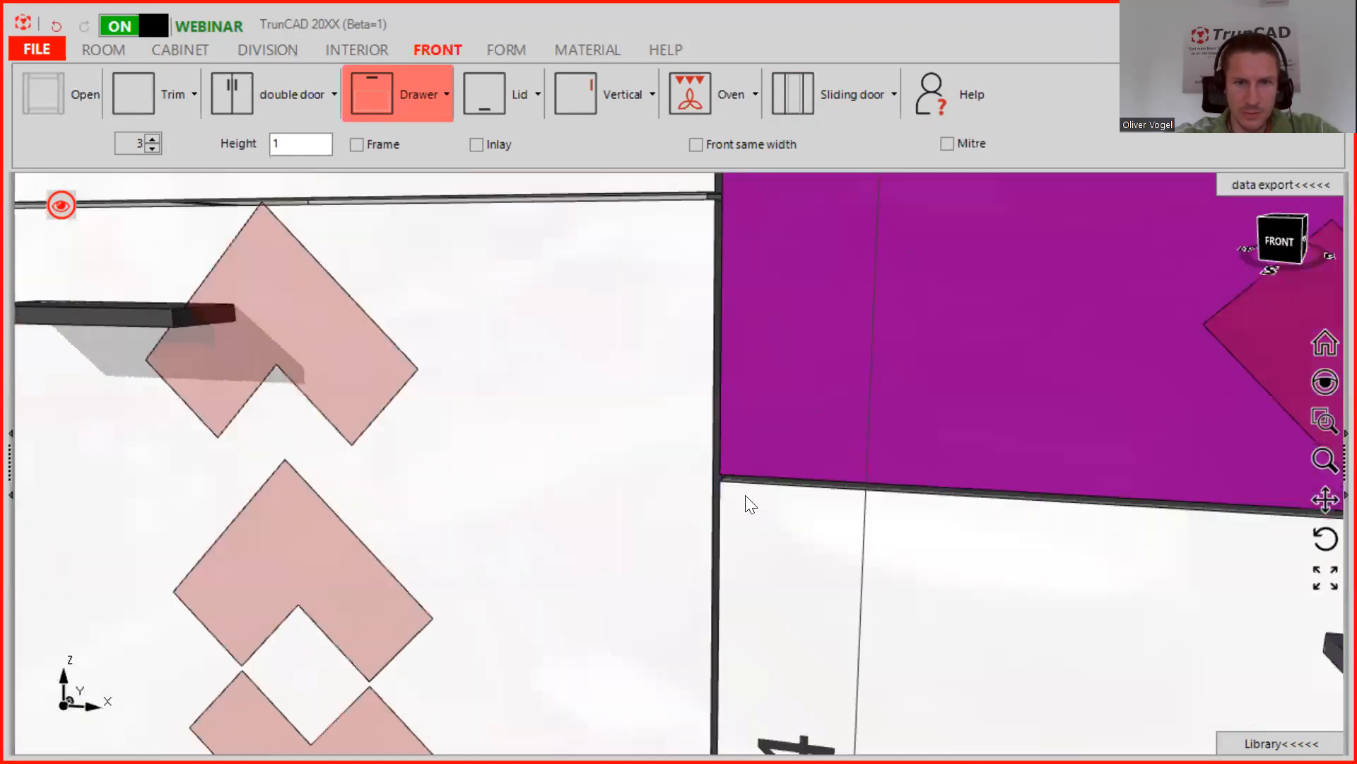
scroll(728, 482, "up", 4)
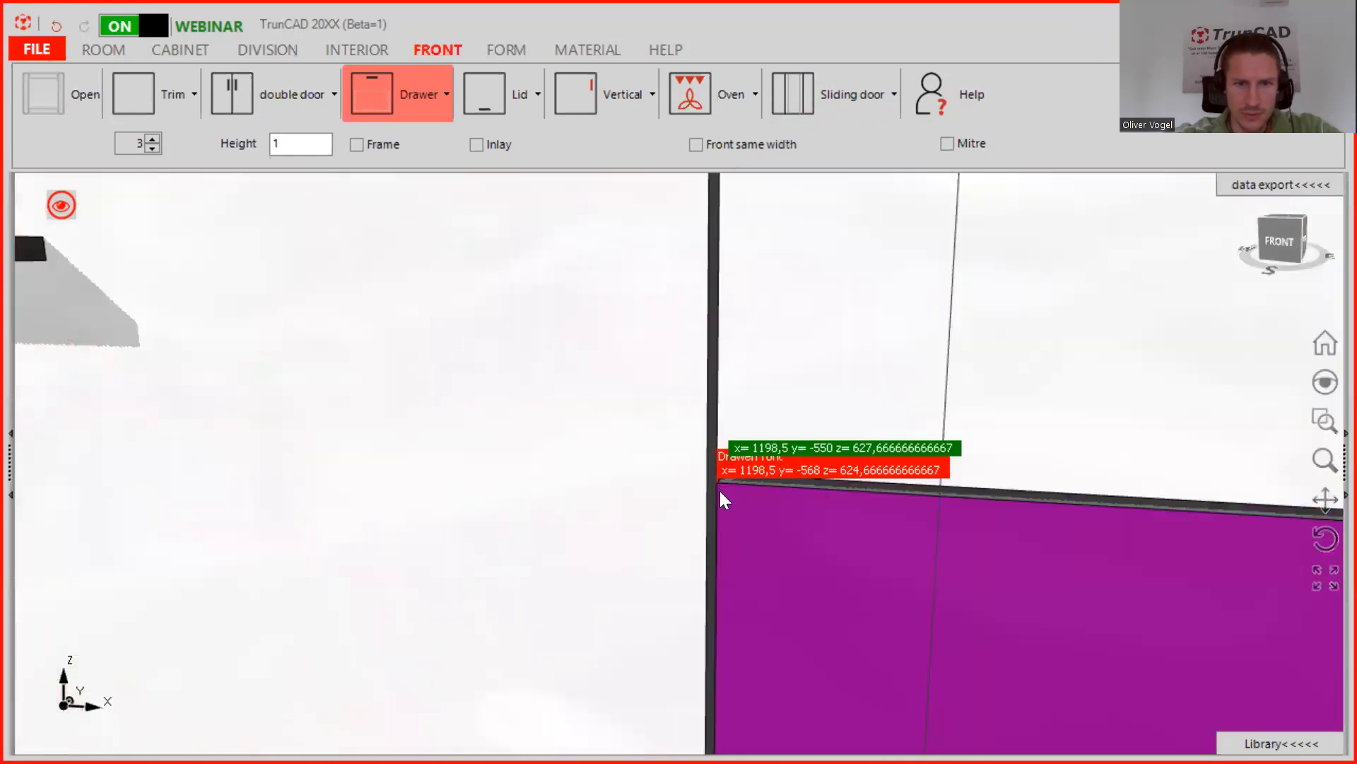
left_click(720, 491)
left_click(703, 463)
Change the cabinet's top joint so the vertical middle sides pass through the top panel.
scroll(744, 440, "down", 5)
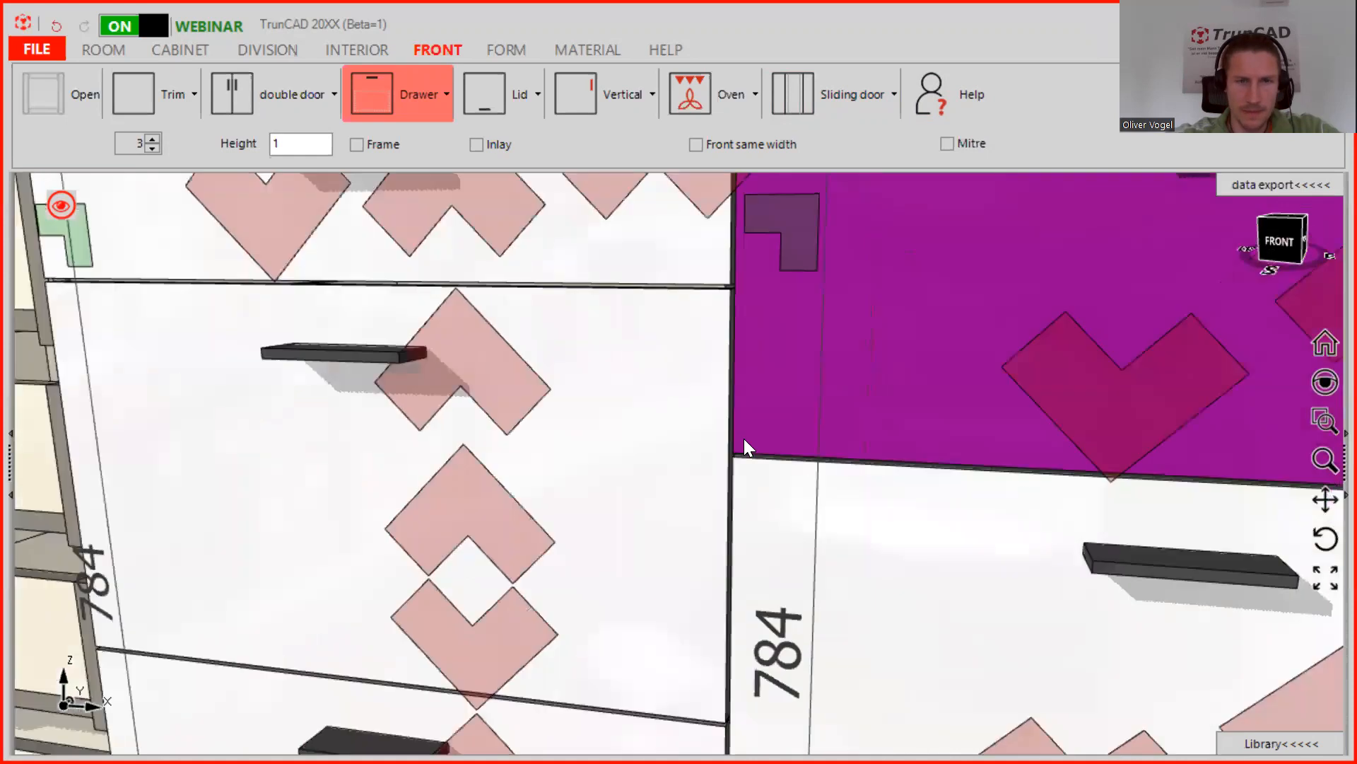
scroll(754, 424, "down", 3)
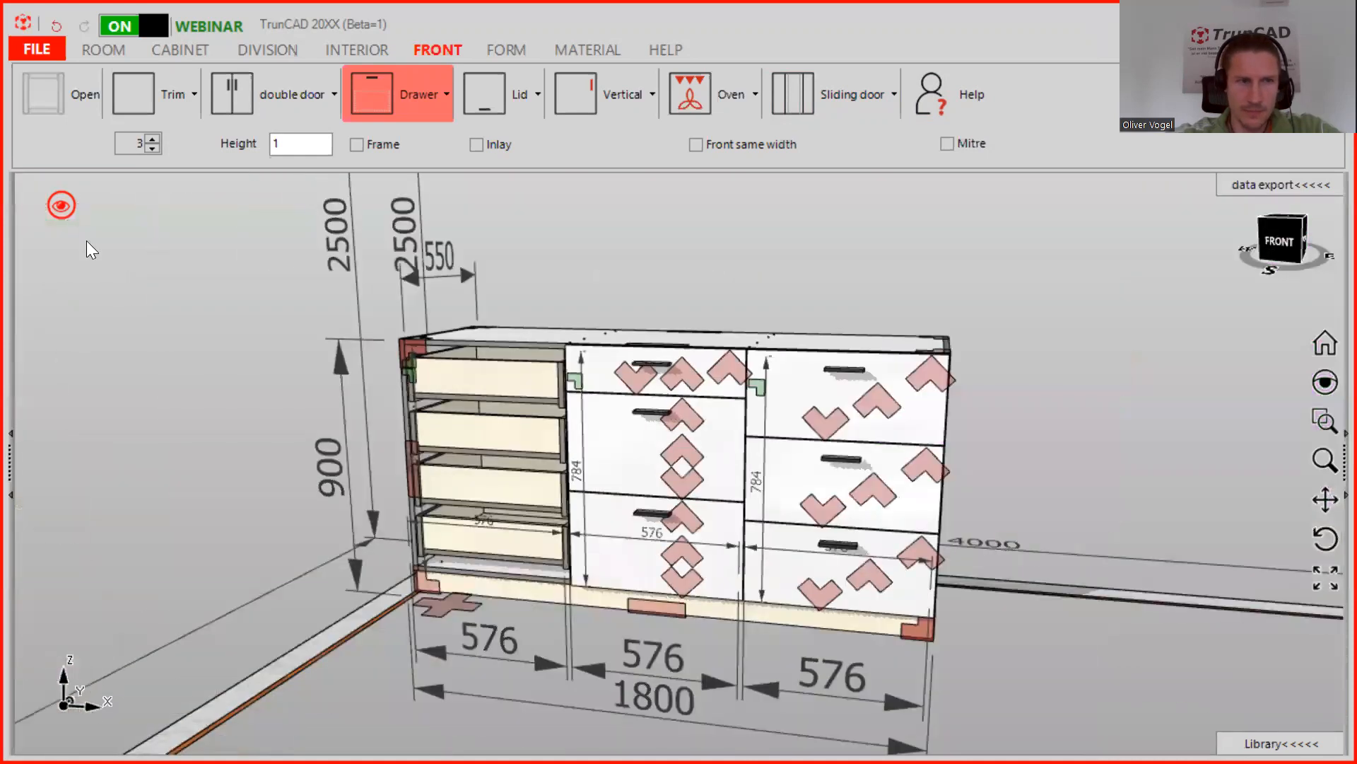
left_click(67, 209)
middle_click_drag(757, 247, 743, 315)
right_click(663, 338)
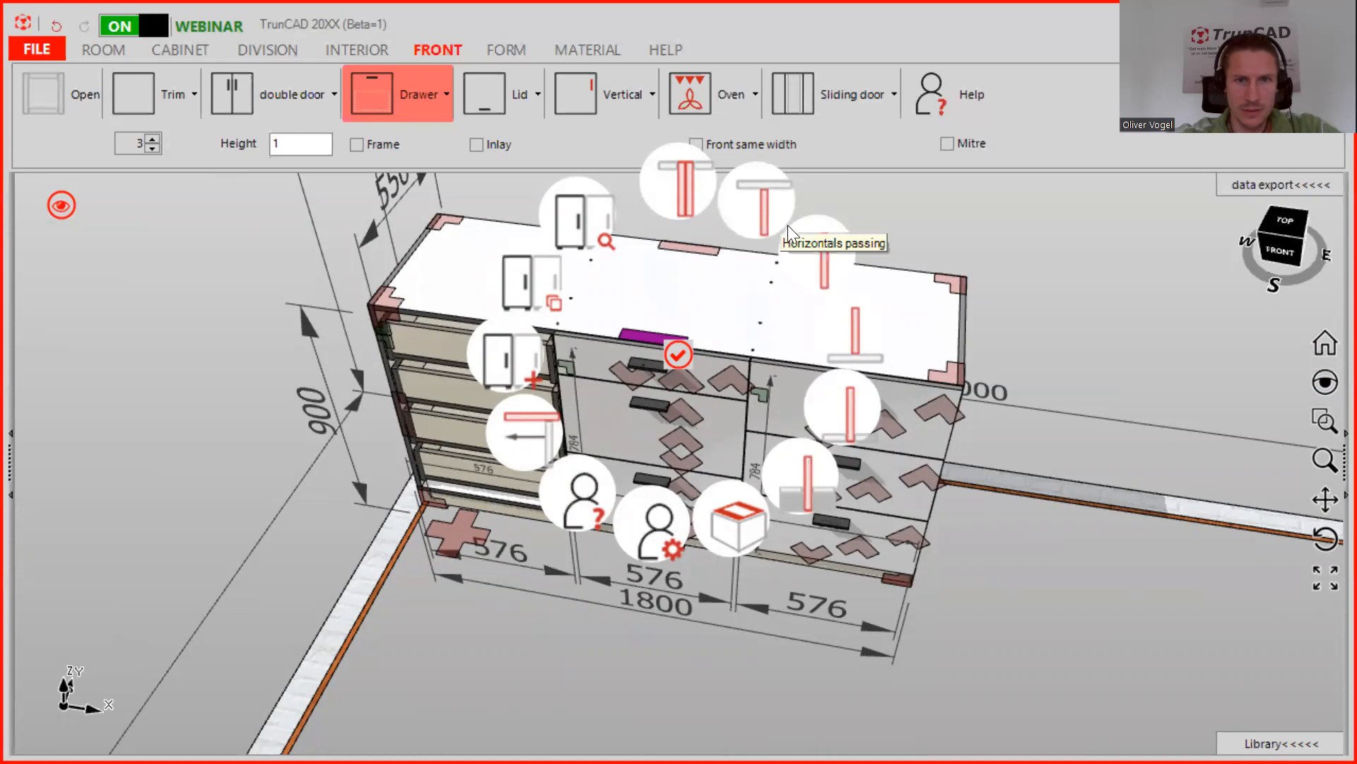
left_click(819, 248)
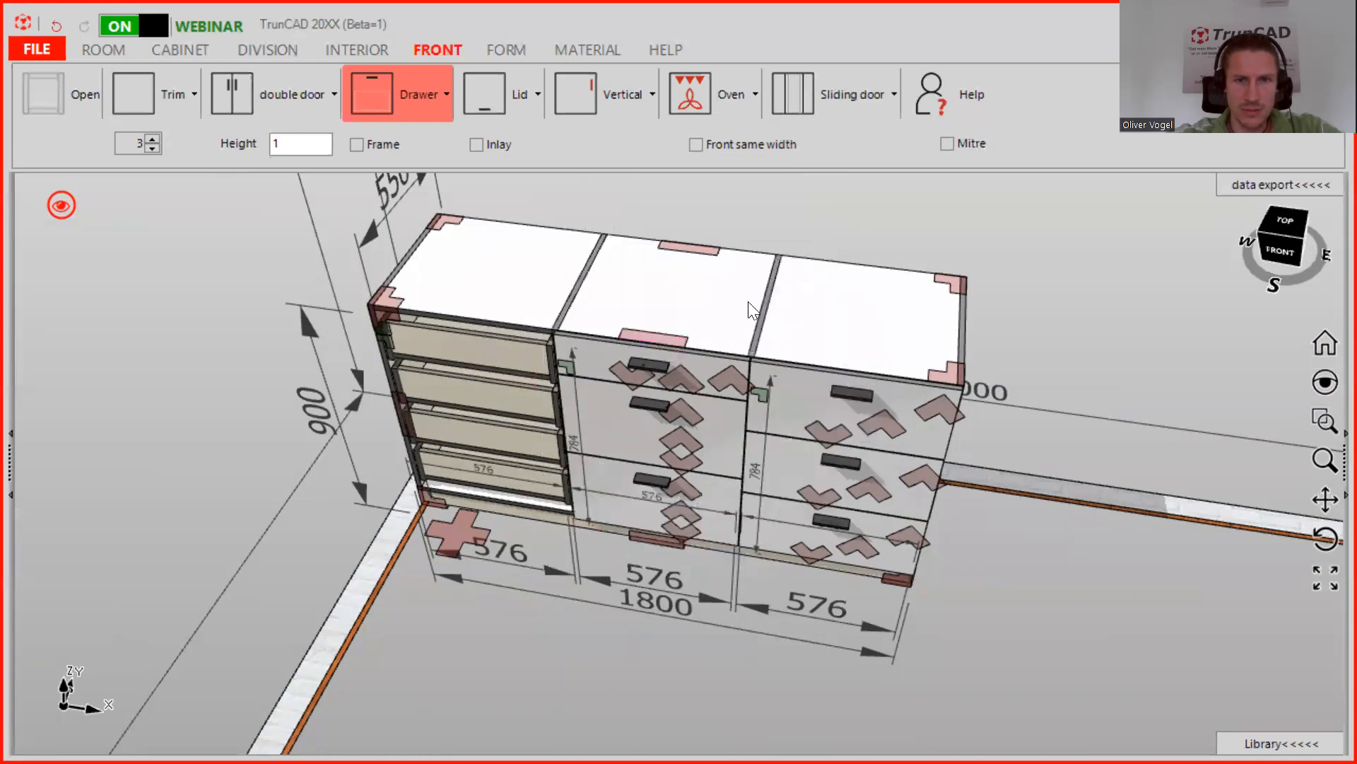
Change the cabinet's single middle sides to double middle sides.
scroll(736, 376, "up", 3)
scroll(777, 336, "up", 3)
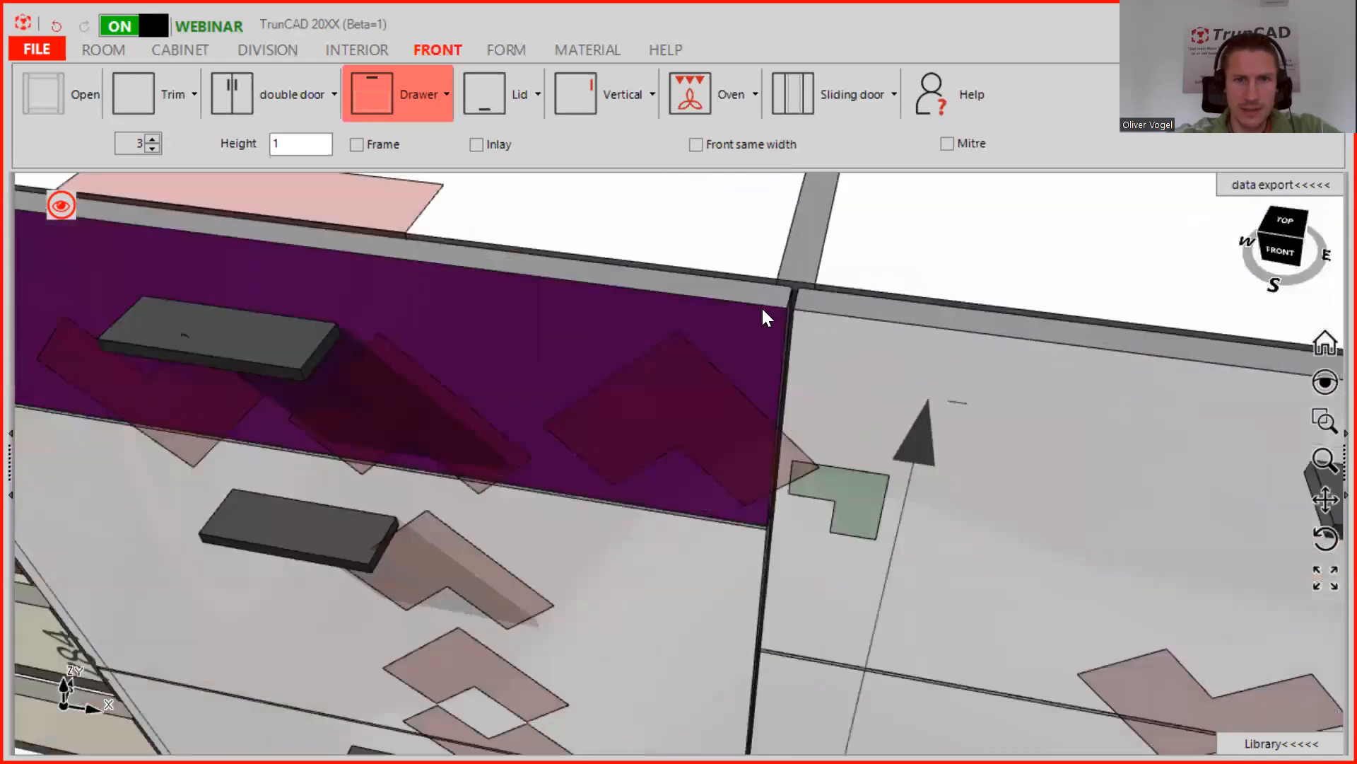
scroll(762, 307, "down", 4)
right_click(585, 268)
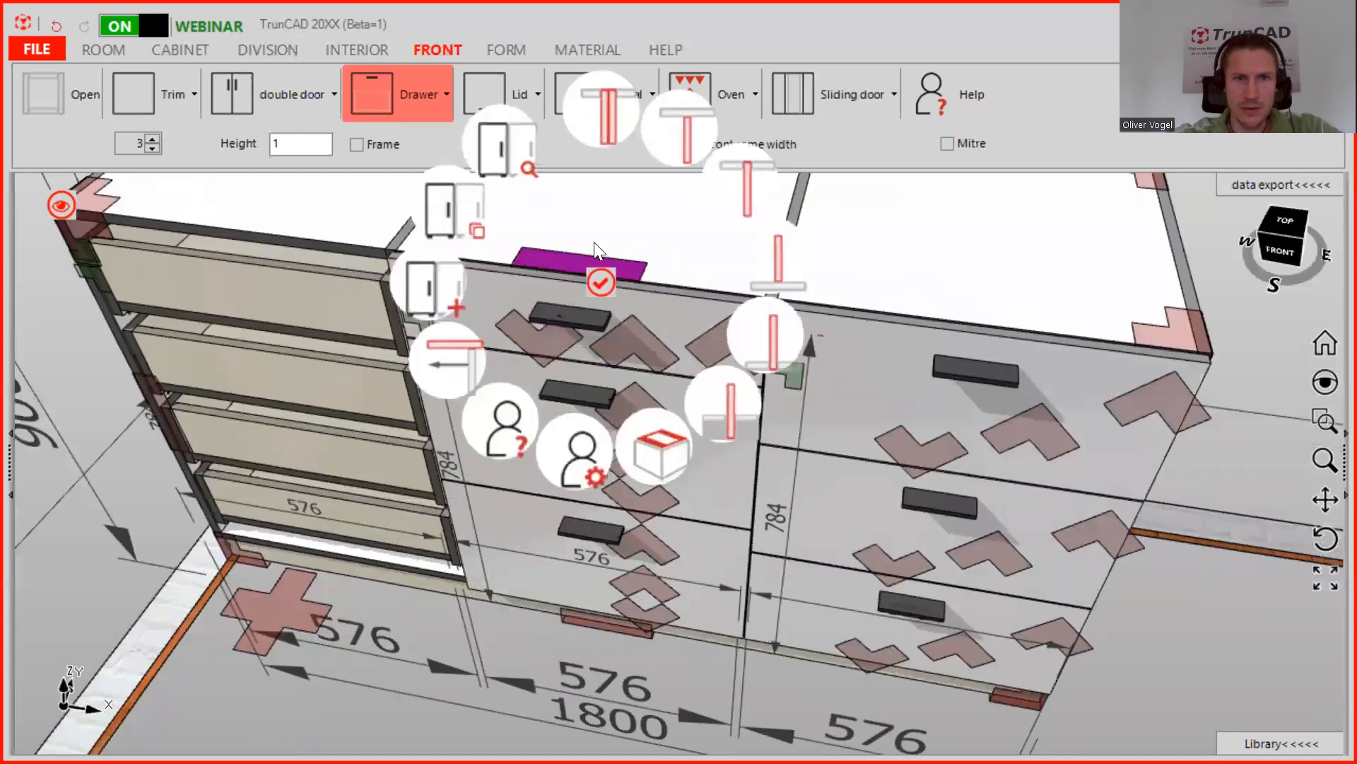
left_click(607, 121)
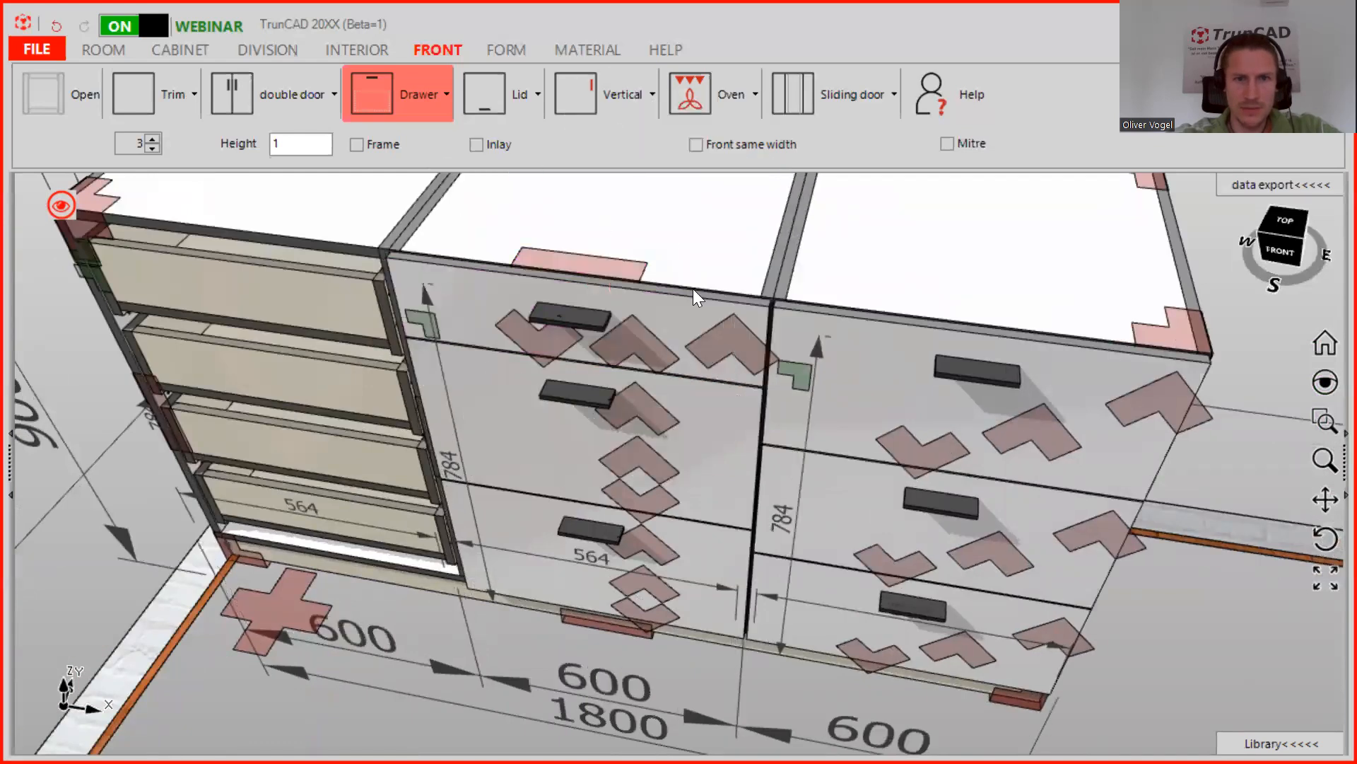
Measure the gap between the top drawer fronts on either side of the double middle side.
scroll(771, 297, "up", 2)
scroll(775, 288, "up", 4)
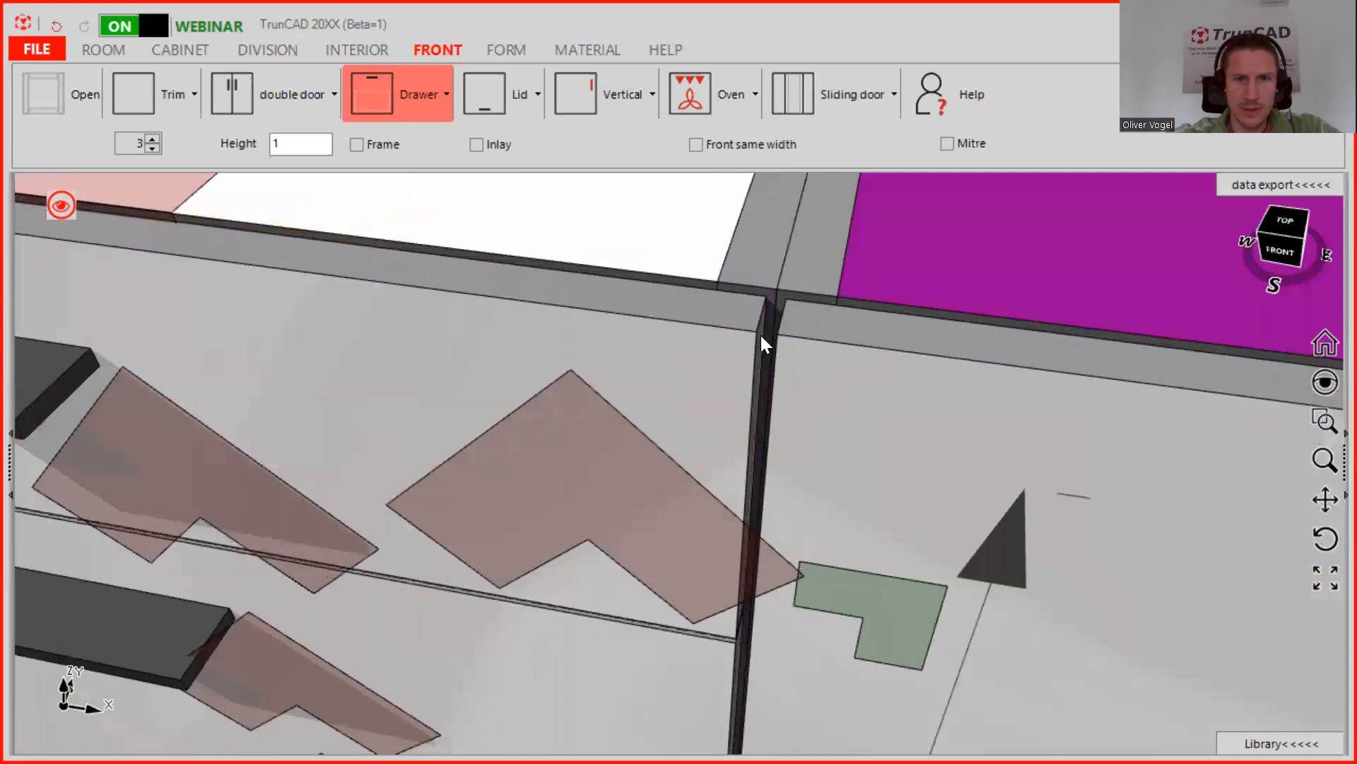
left_click(769, 344)
left_click(747, 334)
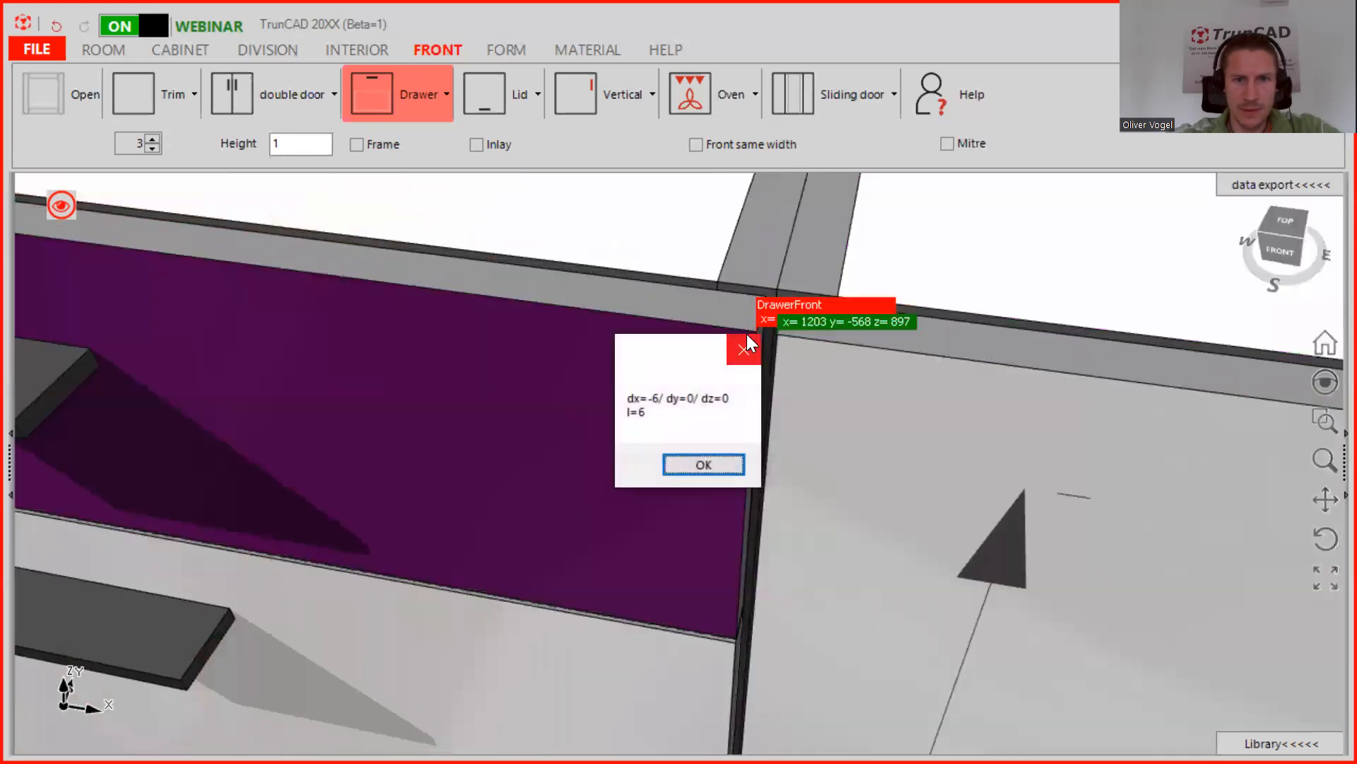
left_click(713, 469)
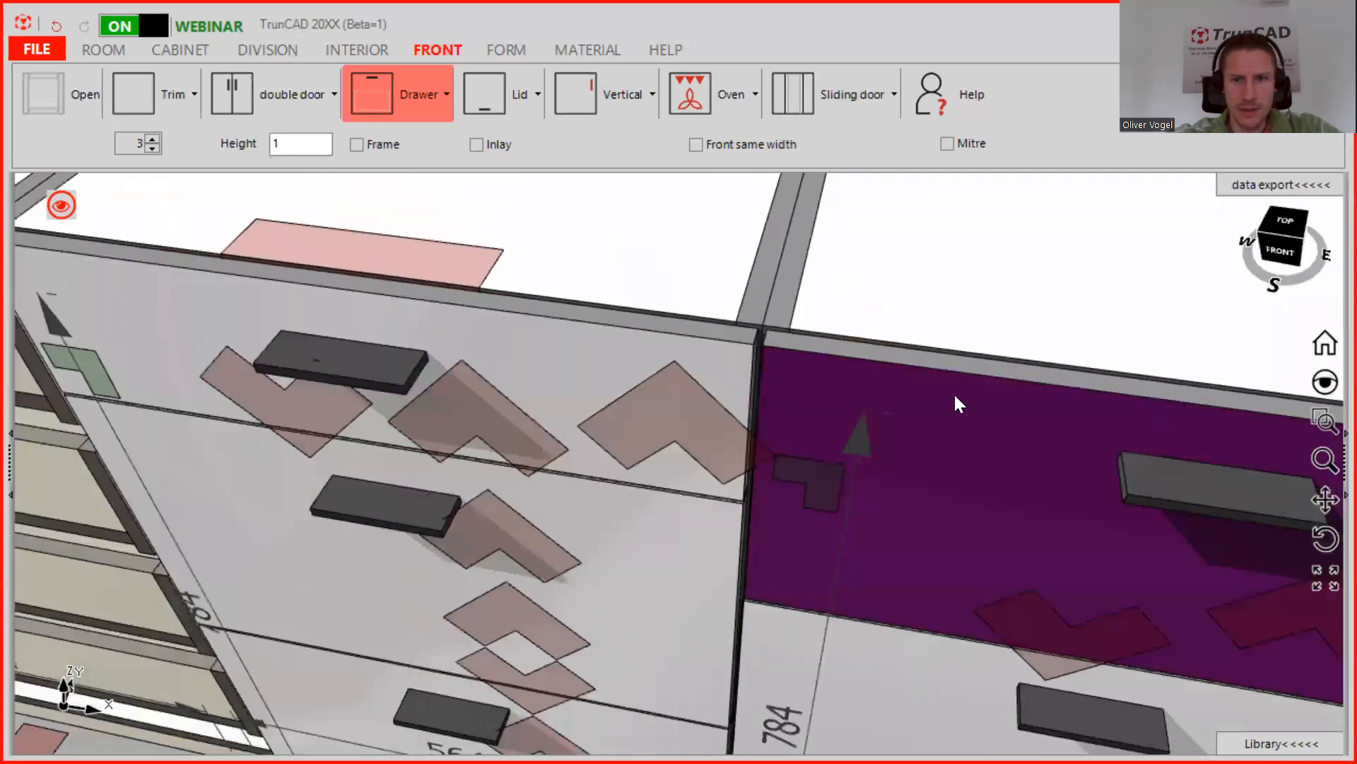
Measure the offset from the cabinet's upper right front corner to the adjacent corner of the drawer front.
scroll(781, 372, "down", 3)
middle_click_drag(955, 396, 552, 378)
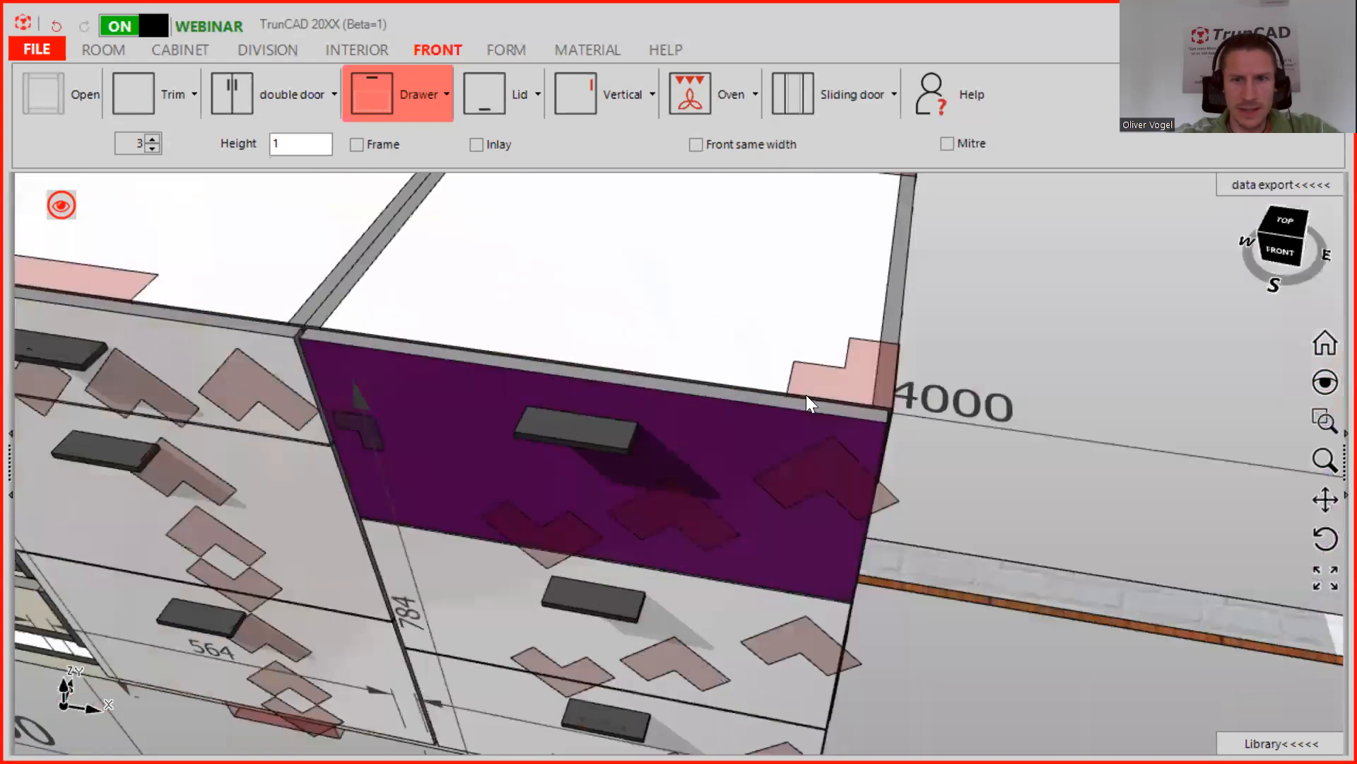
scroll(898, 406, "up", 3)
middle_click_drag(903, 408, 639, 313)
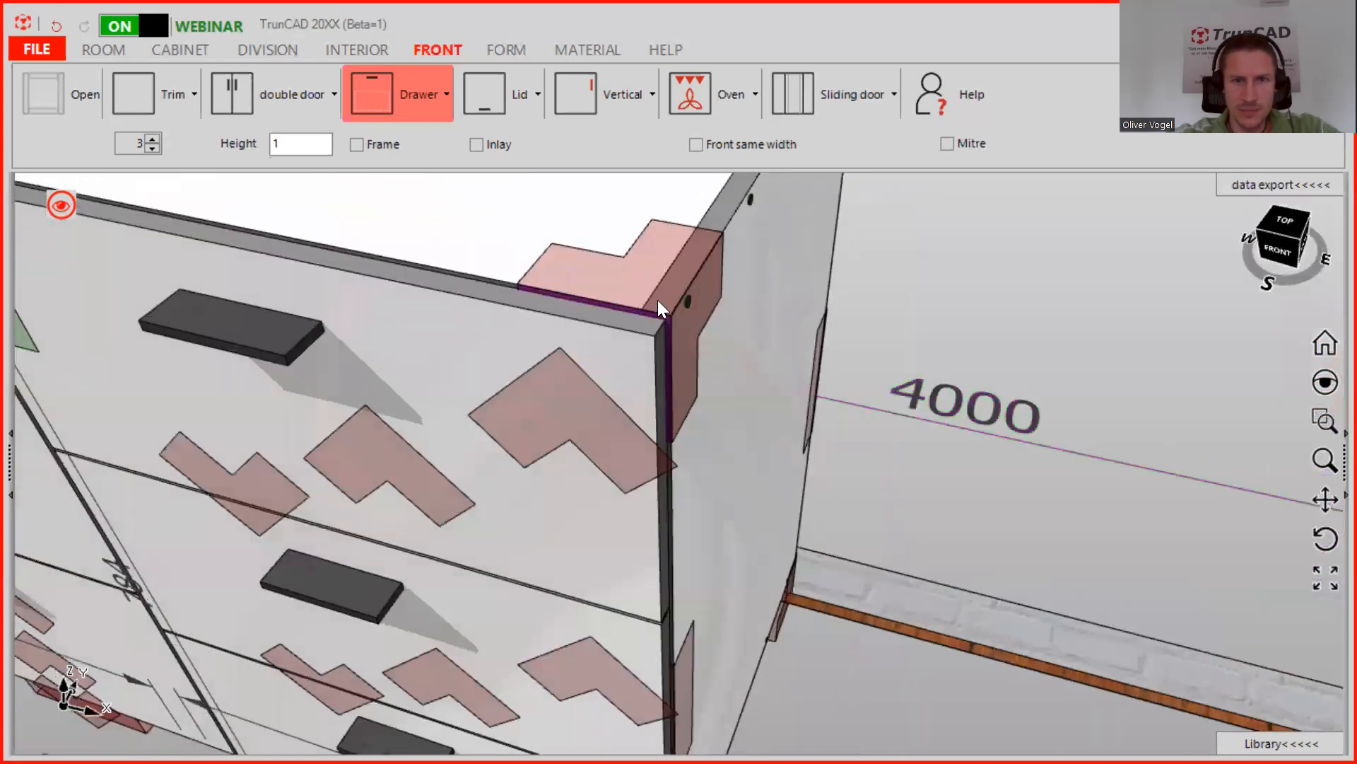
scroll(659, 301, "up", 3)
key("m")
left_click(684, 336)
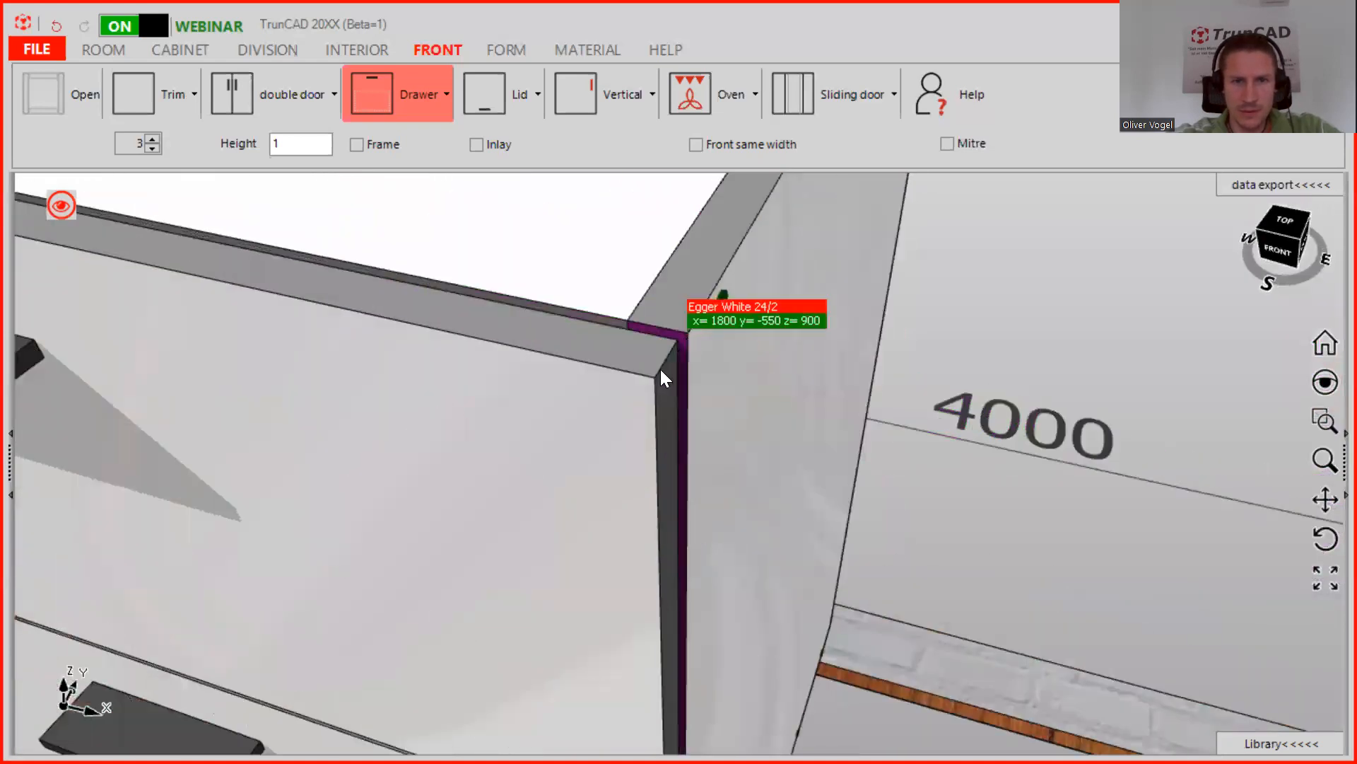
left_click(652, 376)
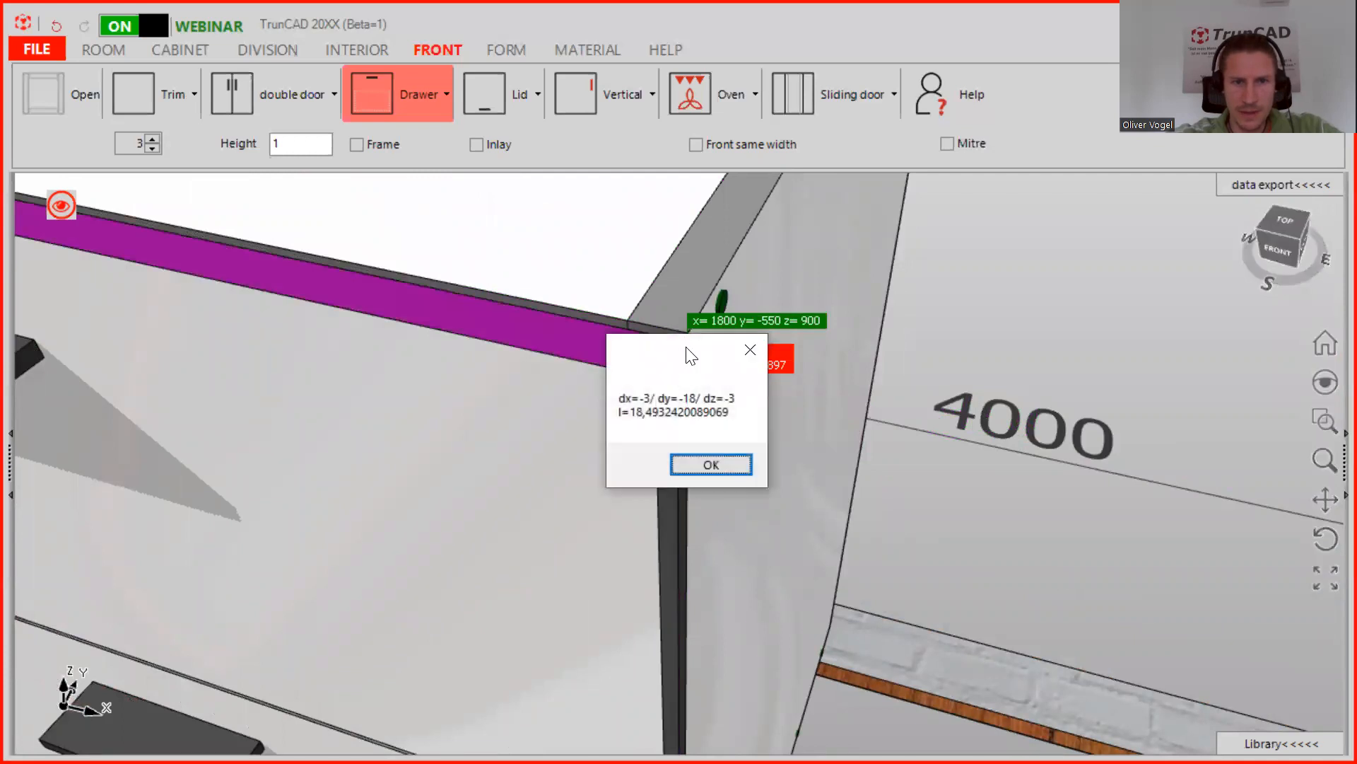
left_click_drag(635, 349, 792, 333)
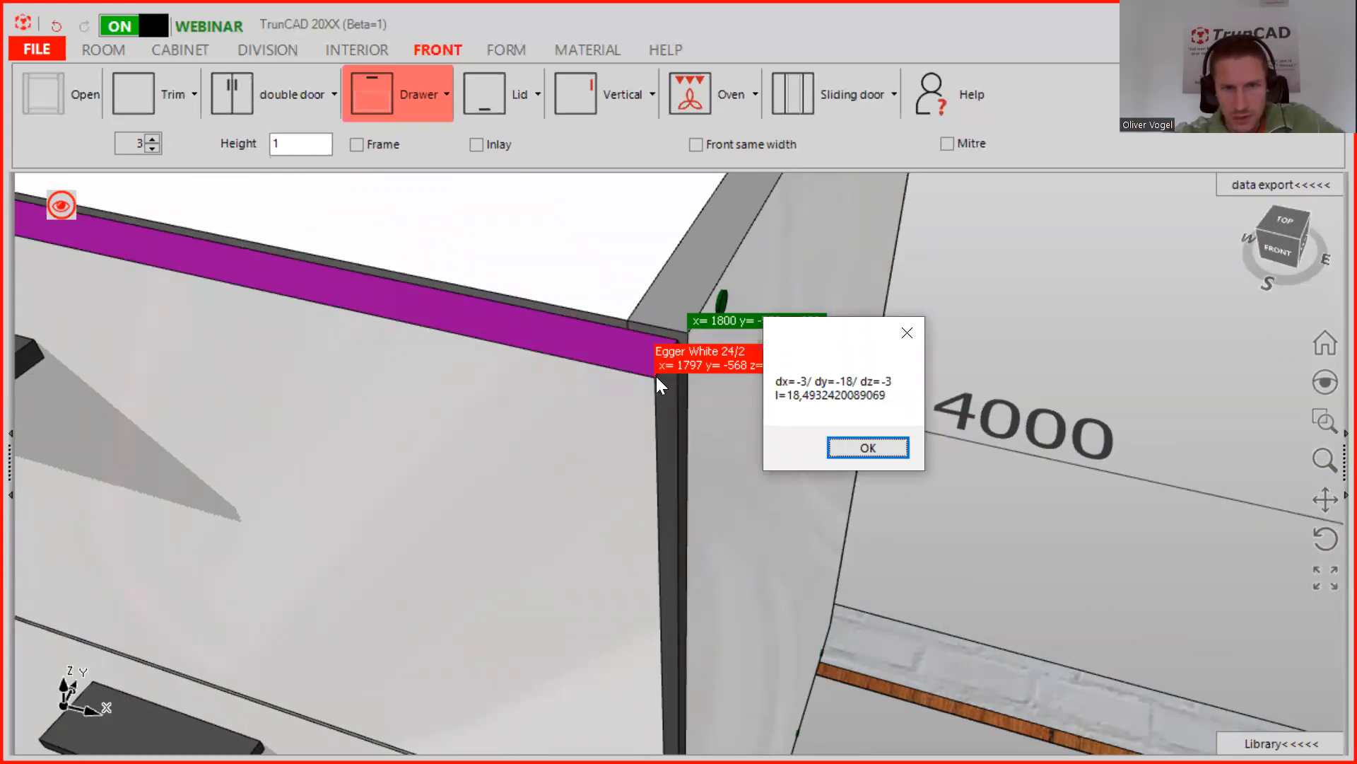
left_click(868, 449)
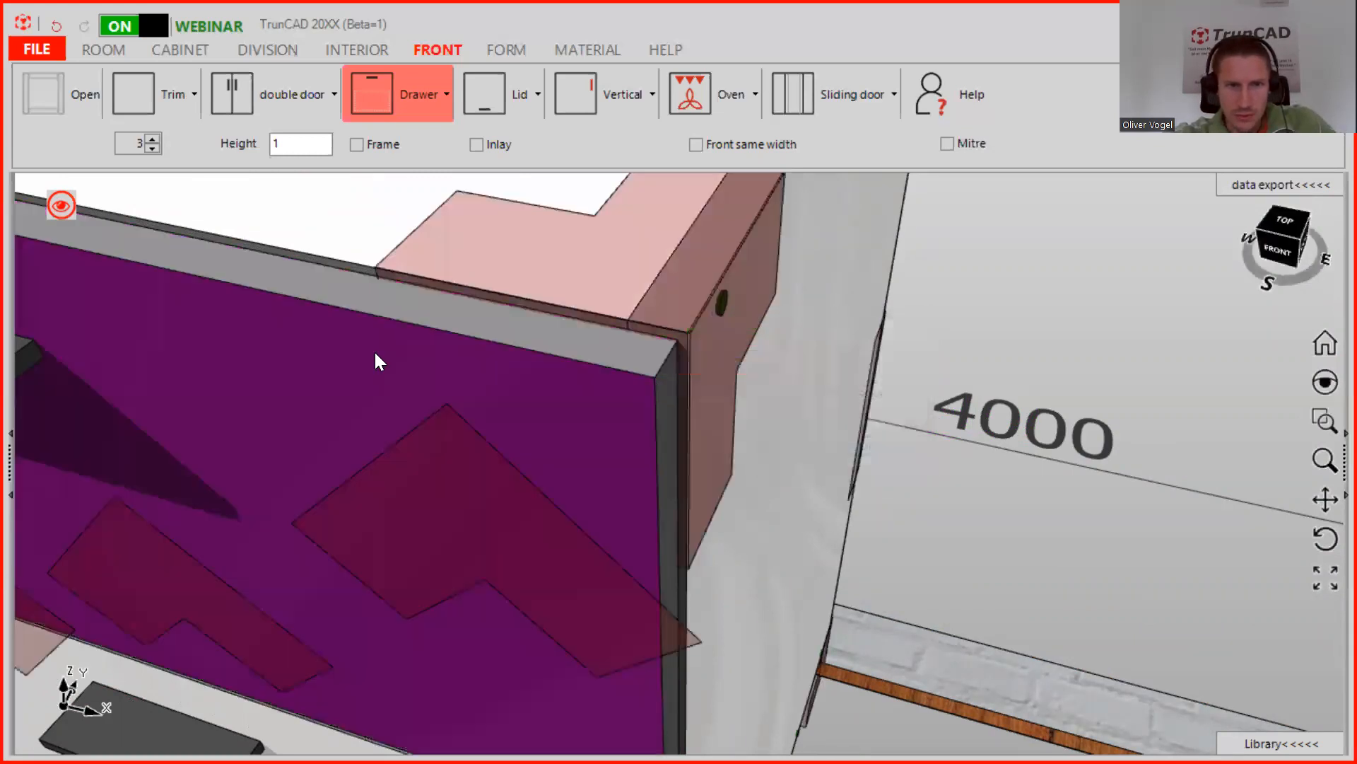
Measure the offset from the centre joint of the double middle side to the middle compartment's top drawer front corner.
middle_click_drag(755, 350, 1052, 340)
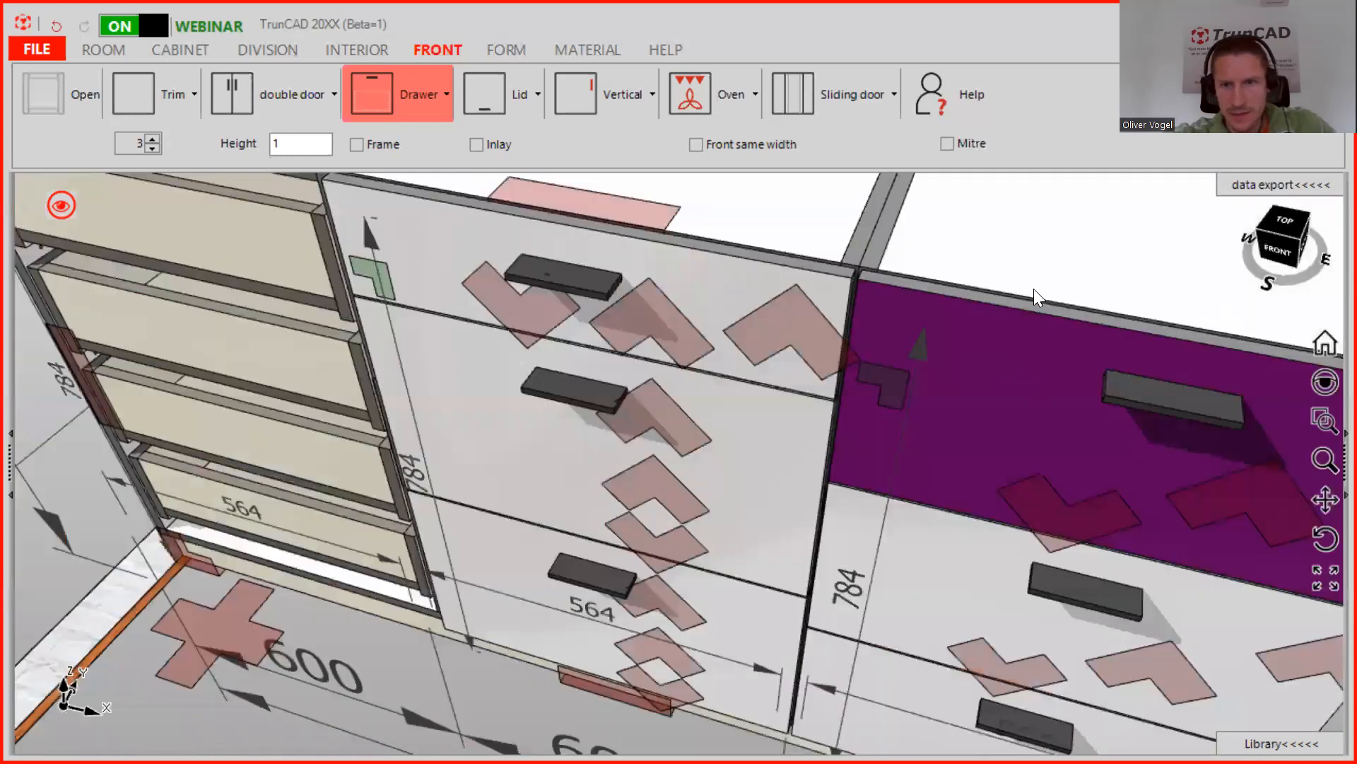
scroll(1035, 287, "up", 5)
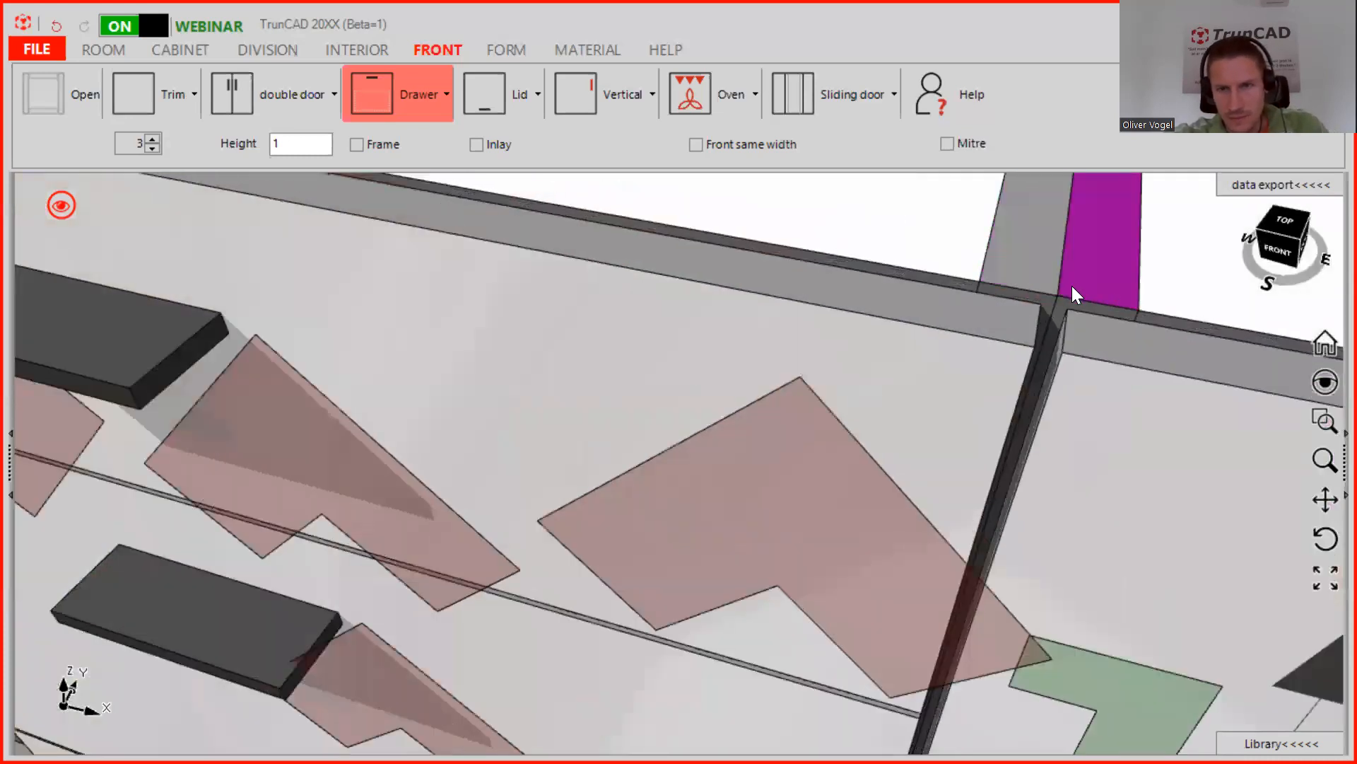
middle_click_drag(1056, 290, 1057, 244)
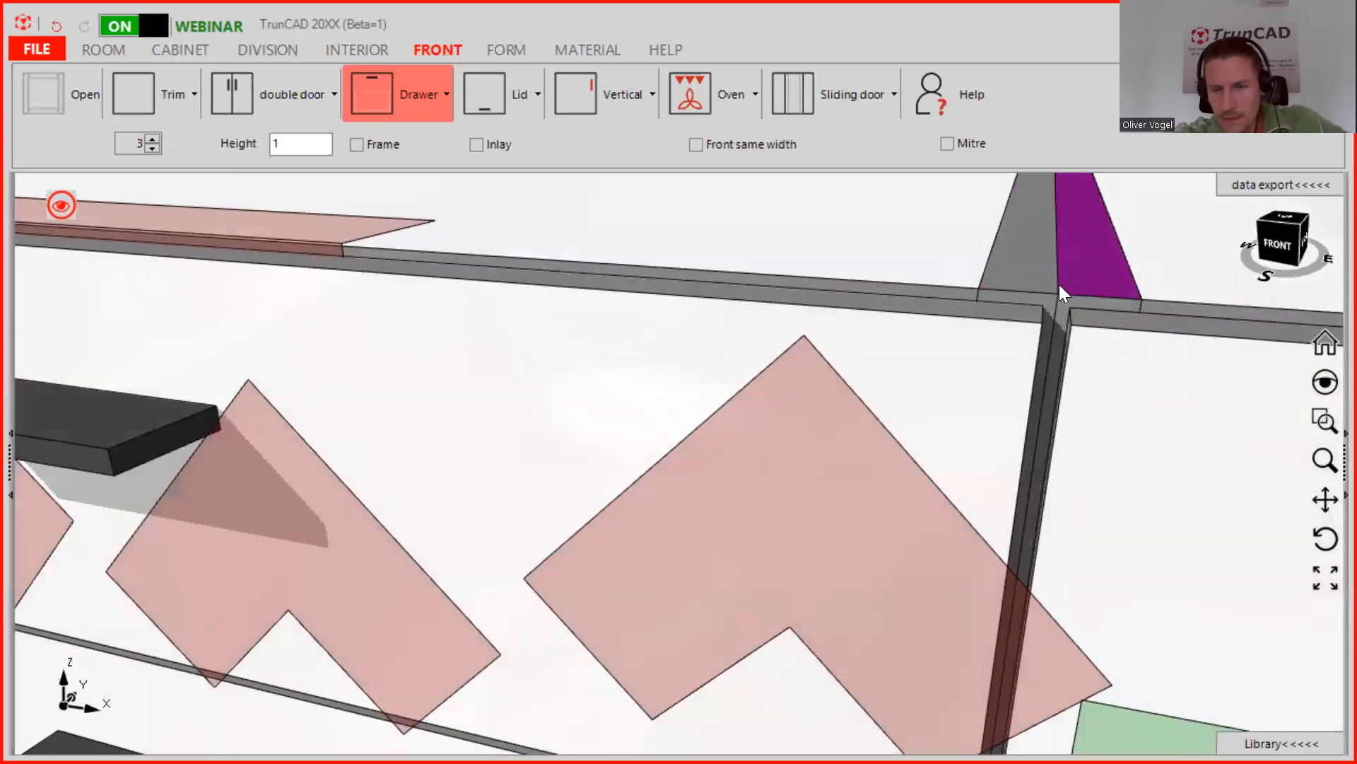
left_click(1058, 296)
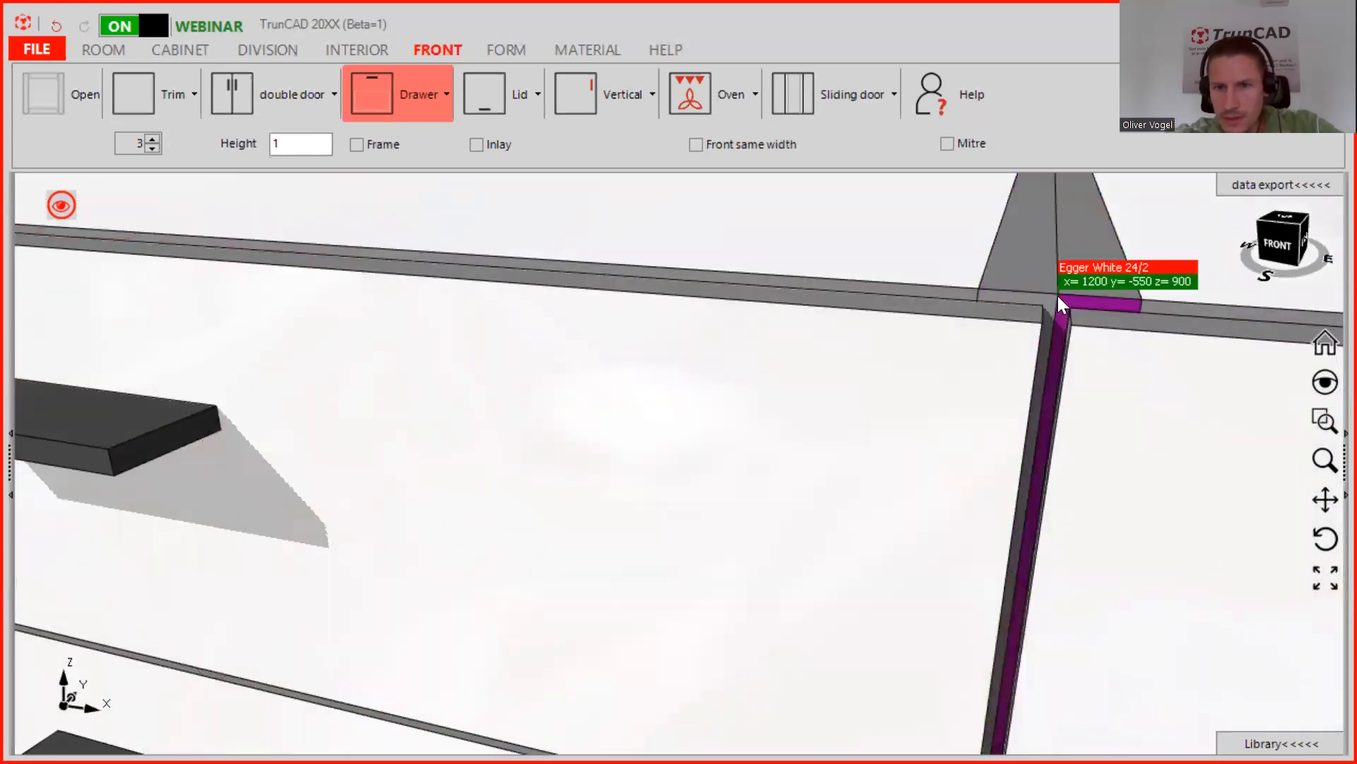
left_click(1035, 325)
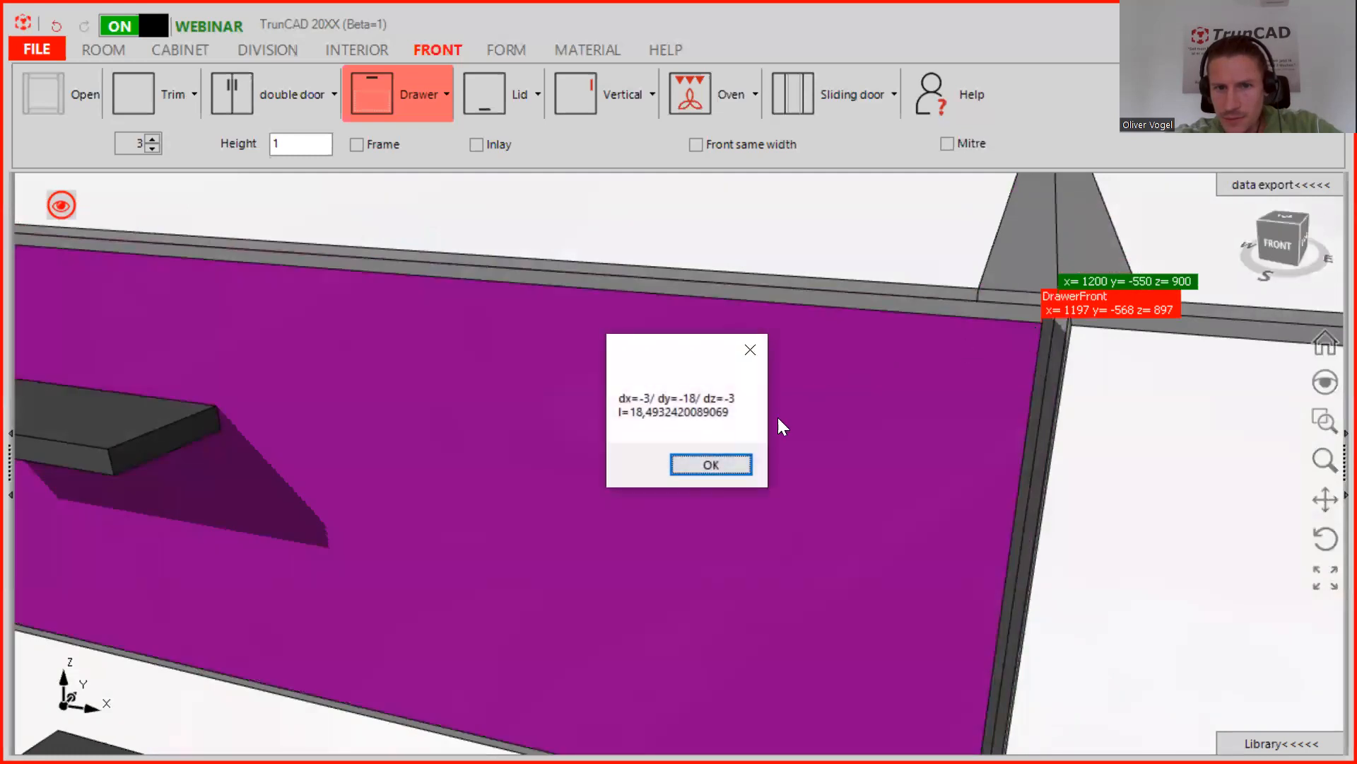
left_click(710, 465)
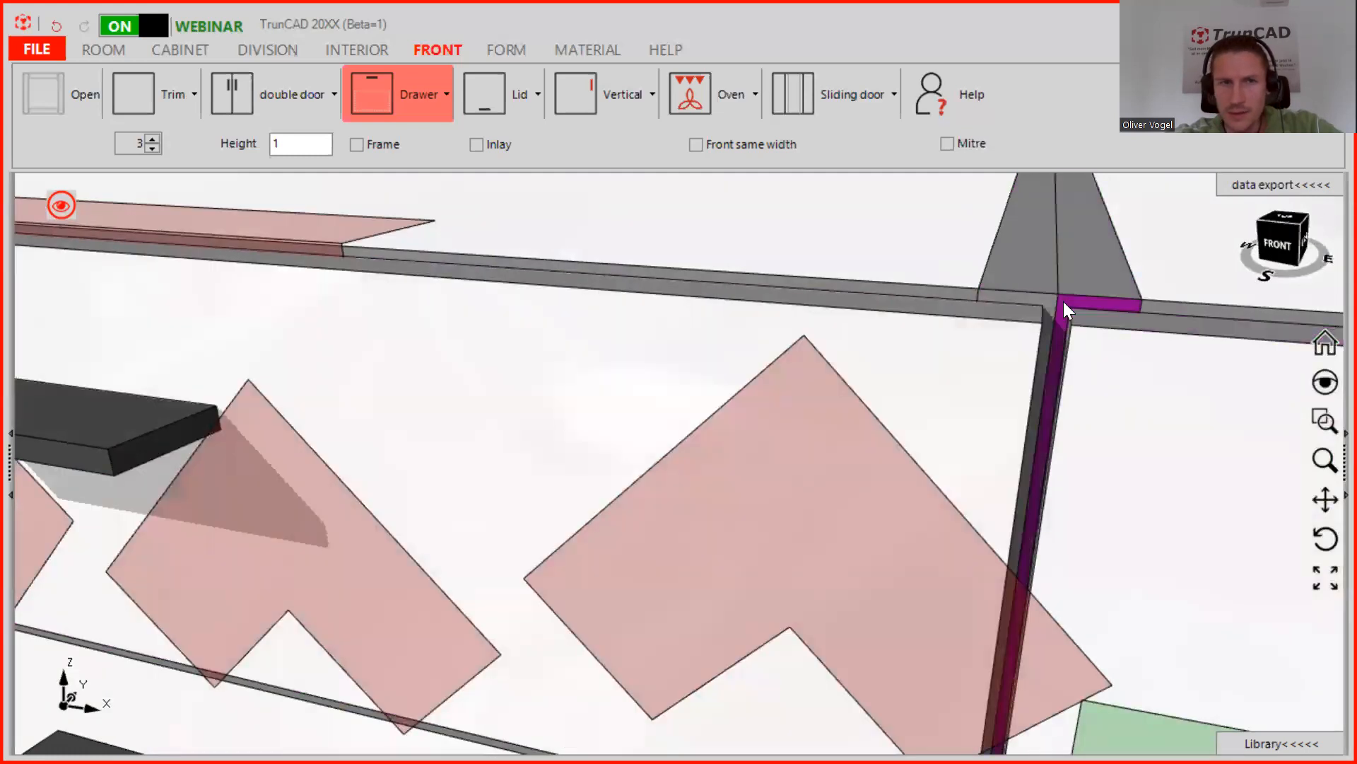
Set the half inside front gap for double middle sides to 1.5 in the front settings and save.
scroll(1024, 291, "down", 5)
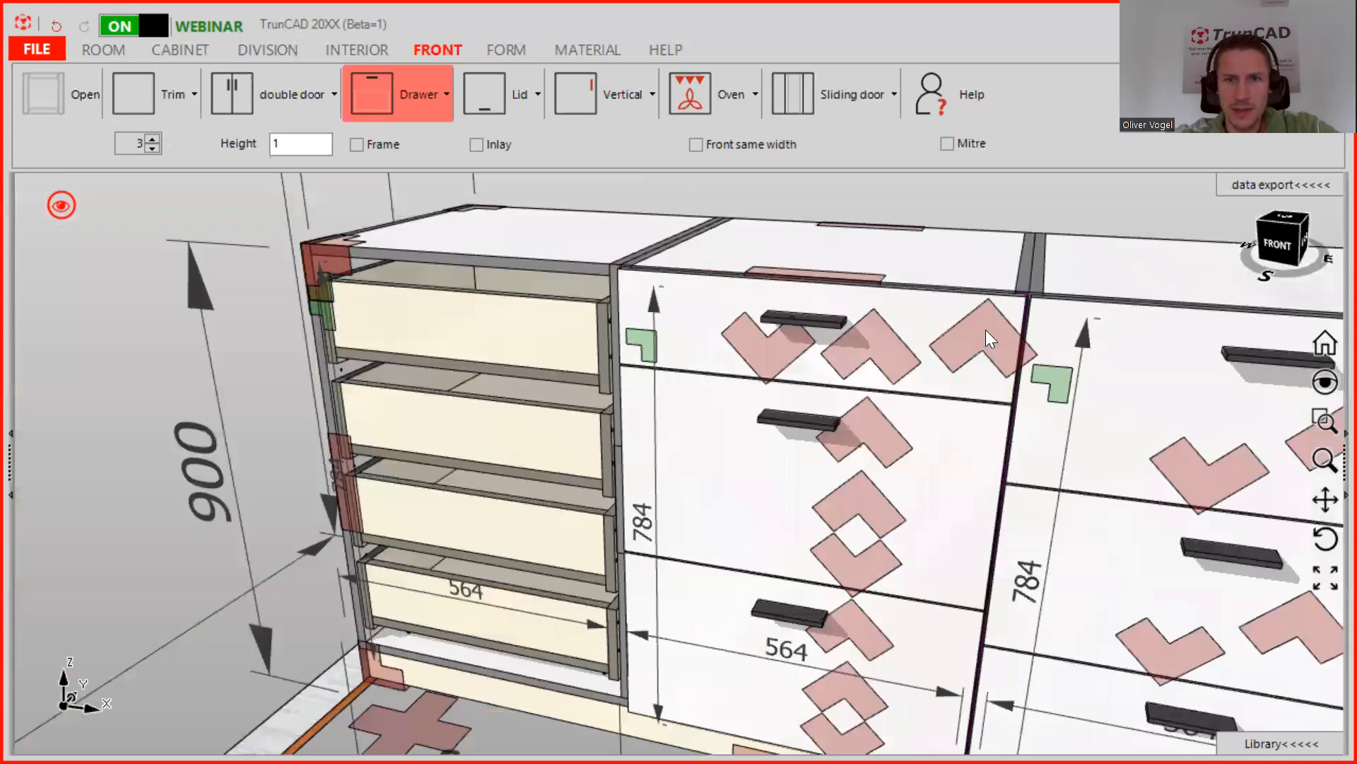
right_click(985, 330)
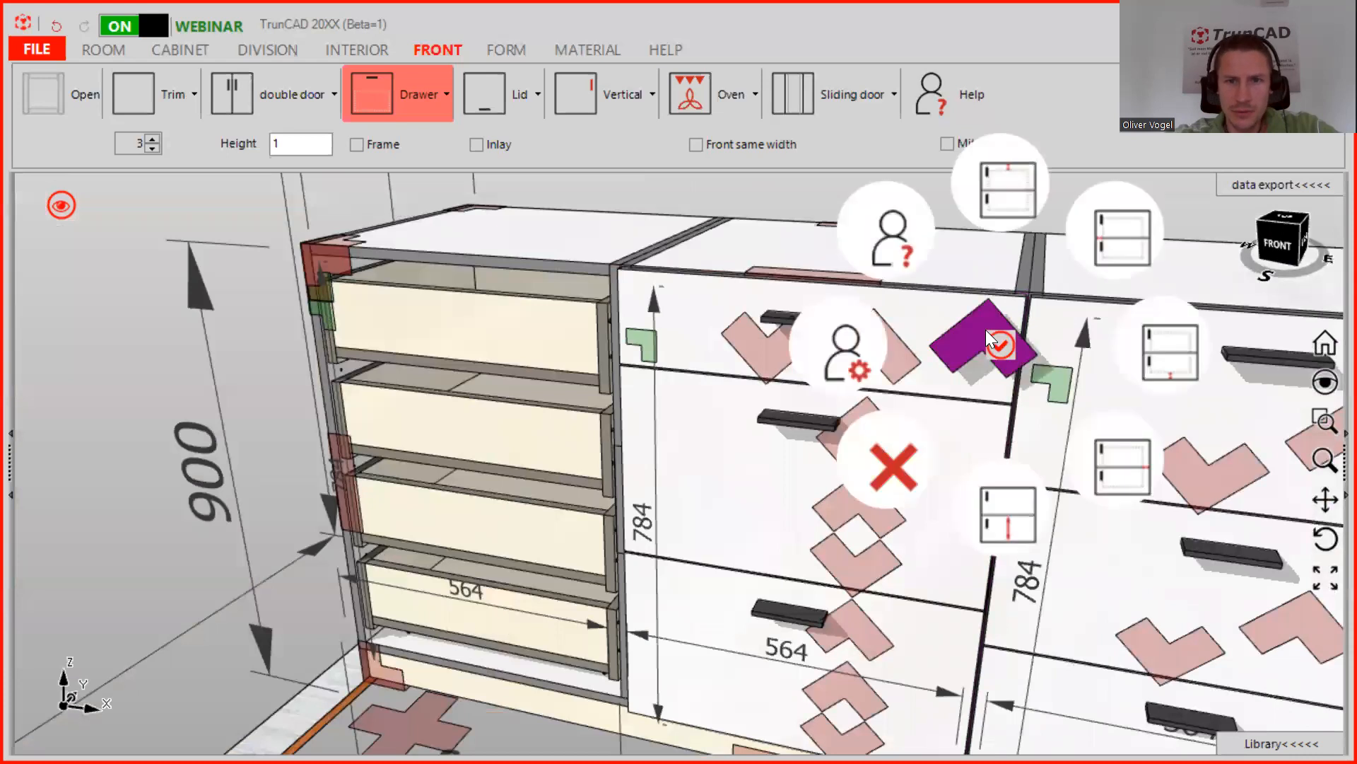
left_click(854, 345)
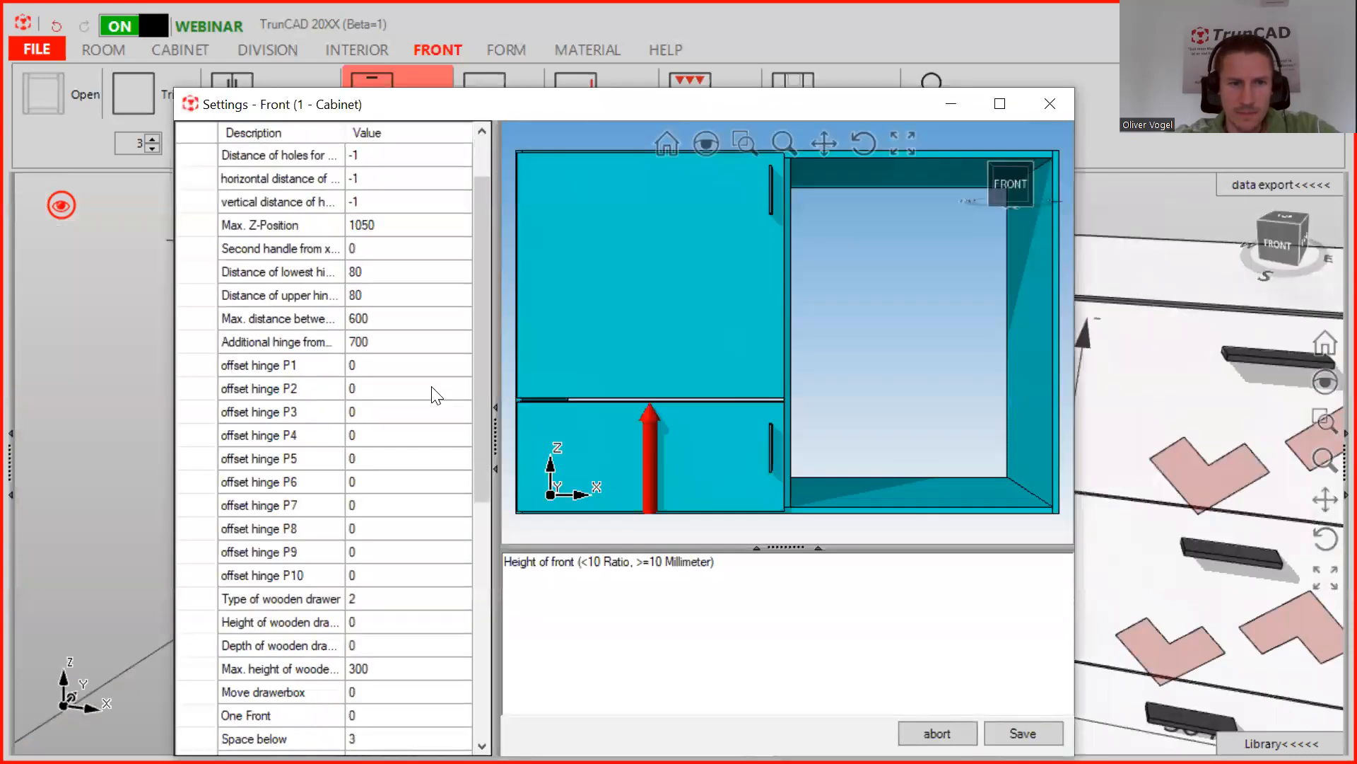
scroll(436, 395, "down", 6)
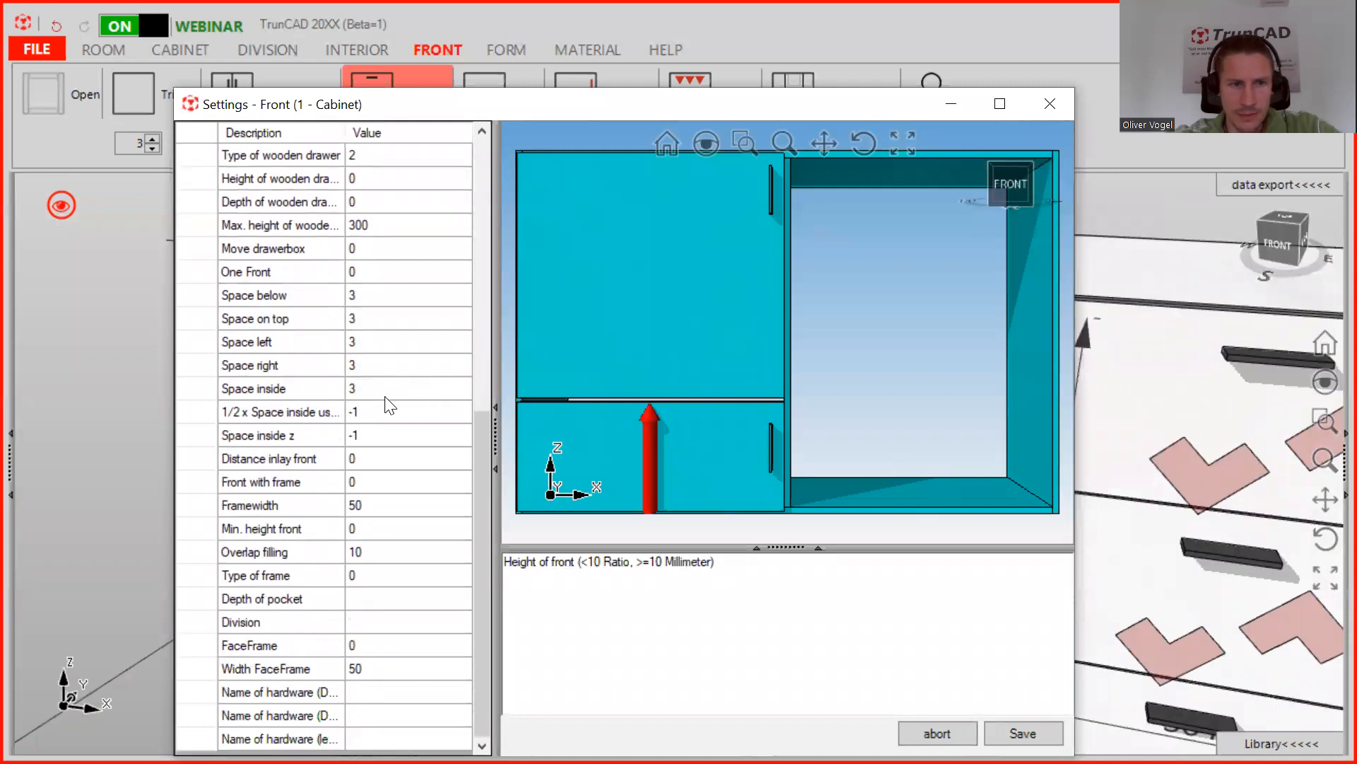
left_click(364, 412)
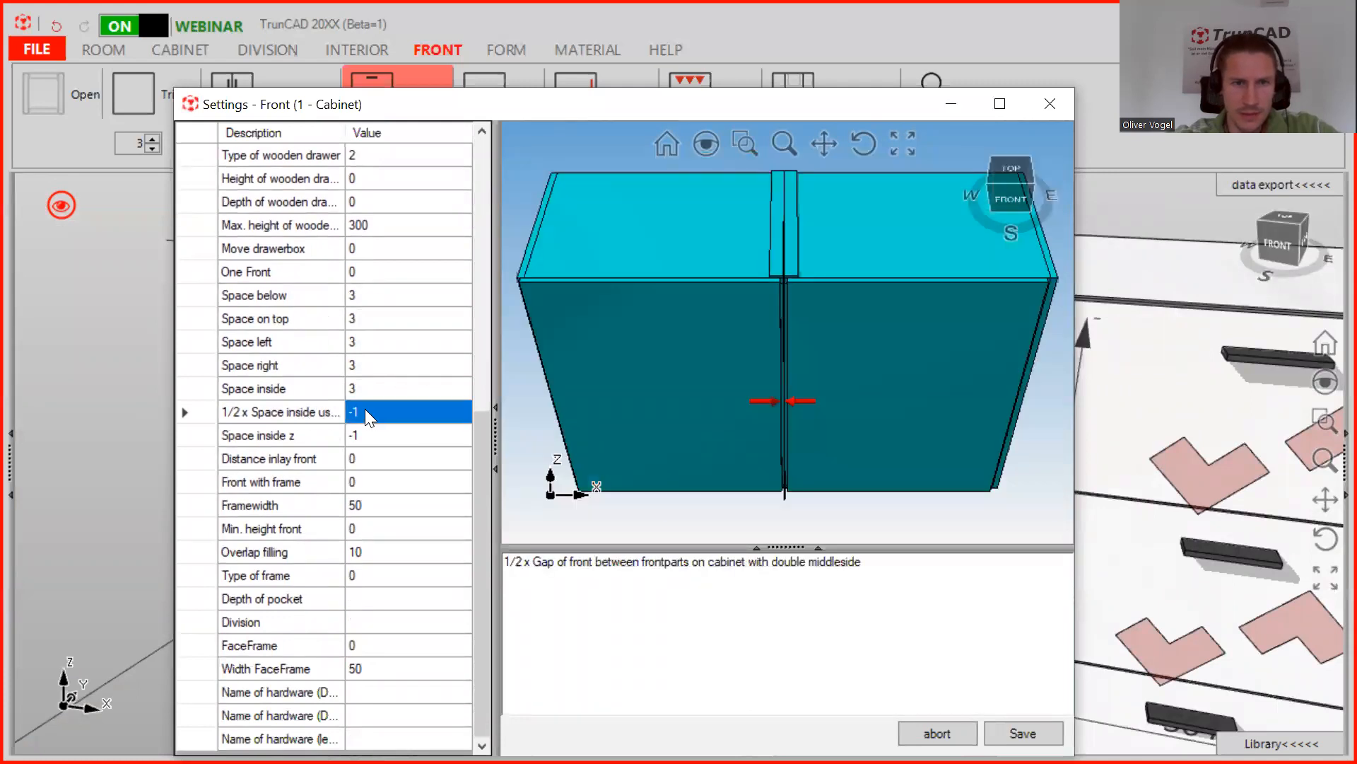
type("1.5")
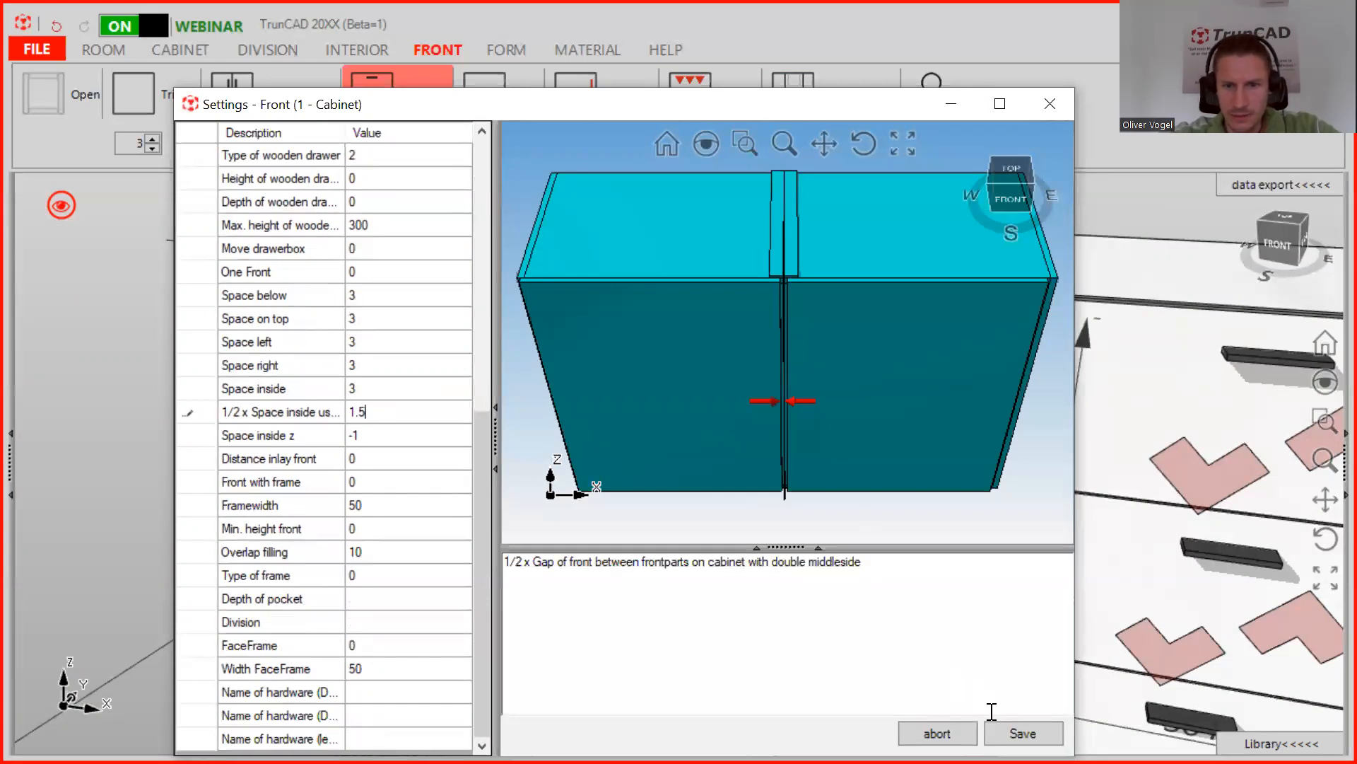
left_click(1018, 733)
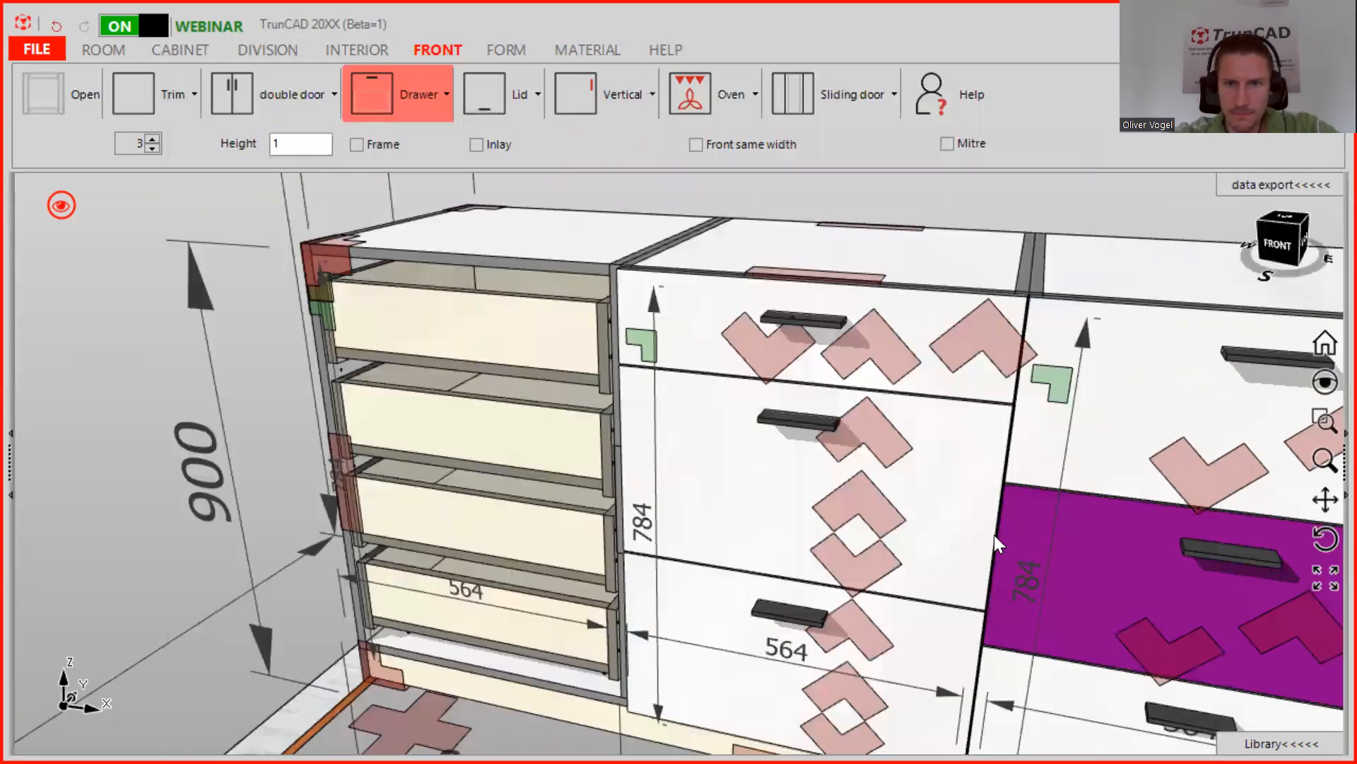
Check the gap between the middle and right compartments' top drawer fronts by measuring between their adjacent upper corners.
scroll(1042, 313, "up", 5)
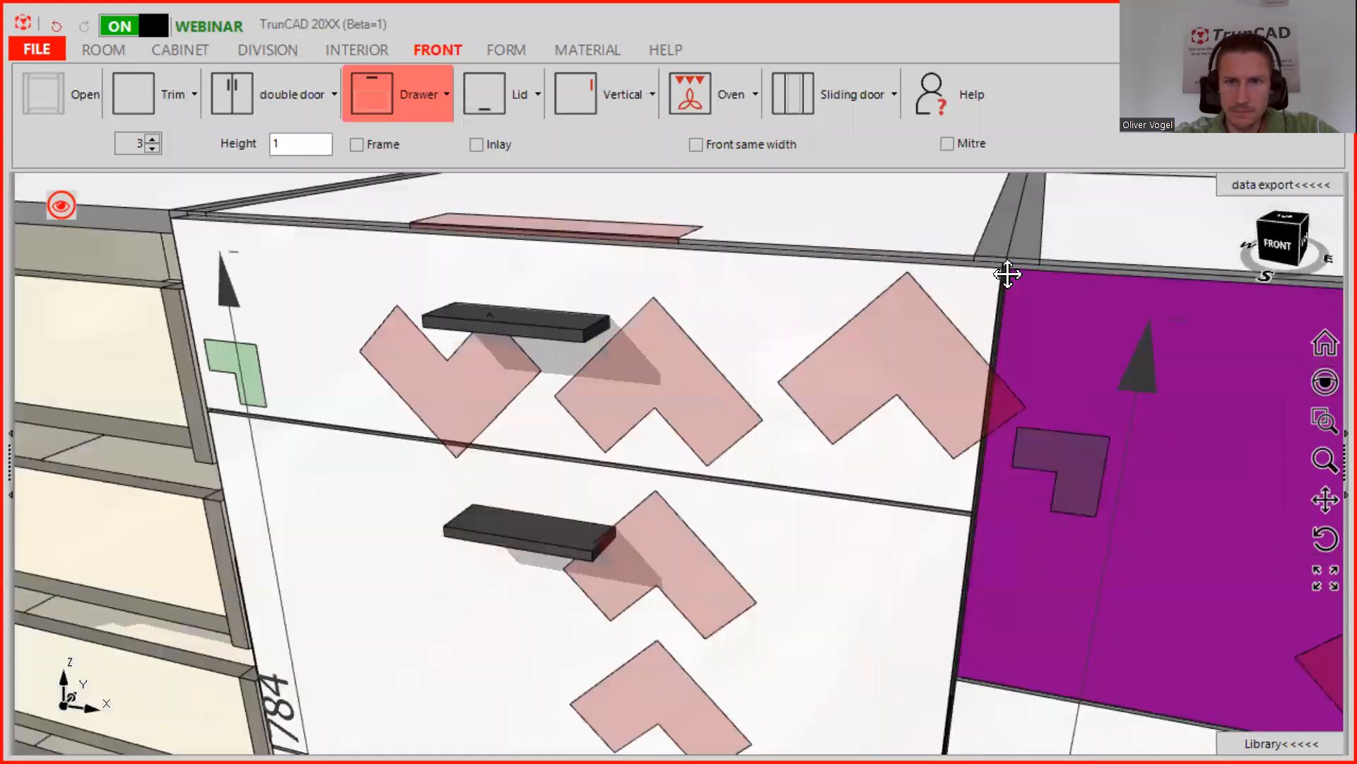
scroll(993, 347, "up", 2)
scroll(992, 417, "up", 2)
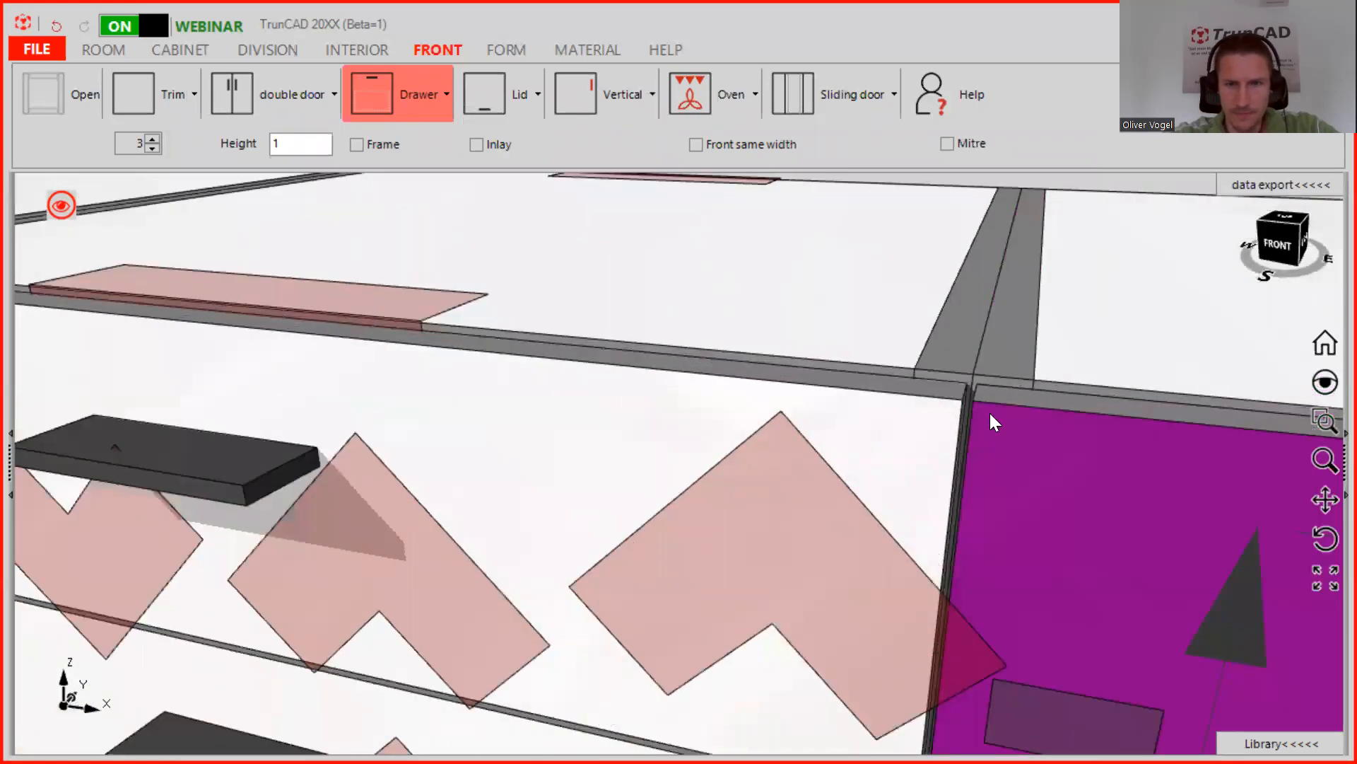
left_click(979, 404)
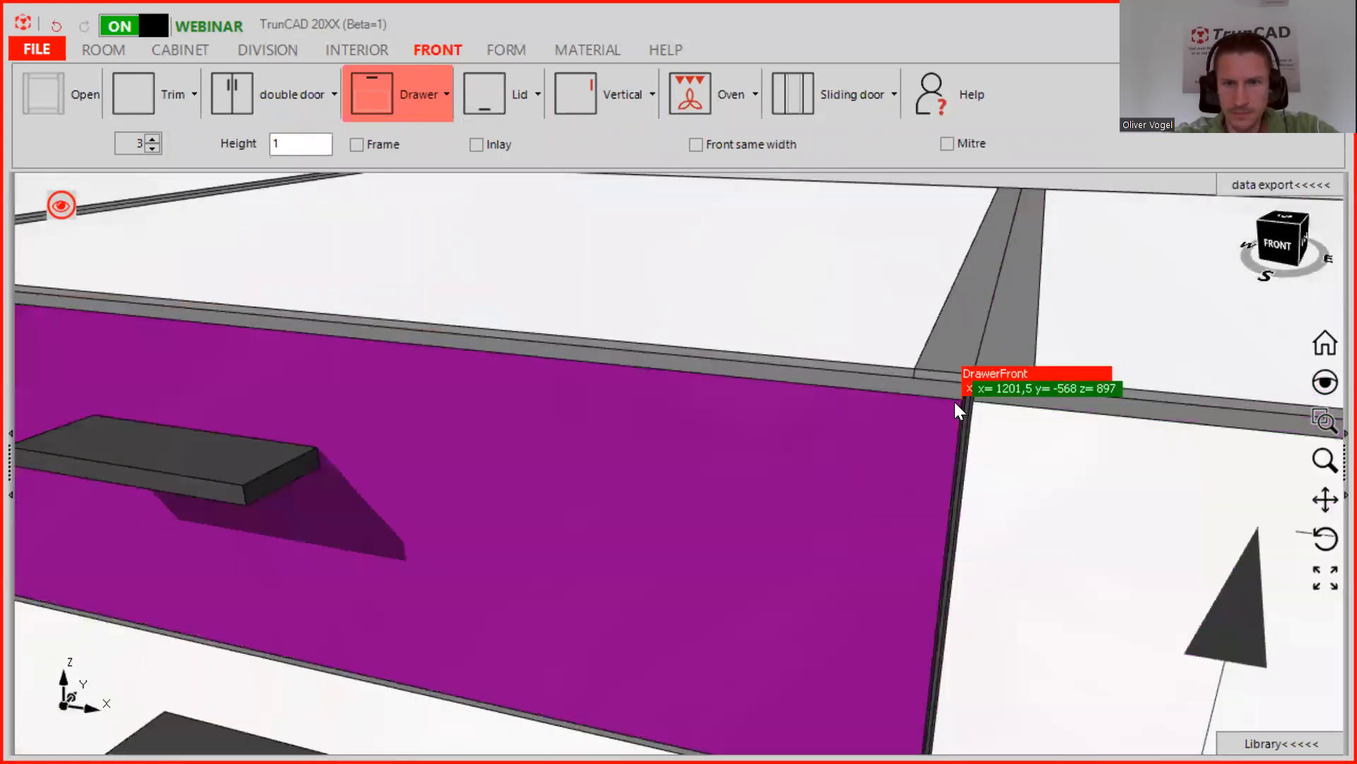
left_click(955, 401)
left_click(713, 464)
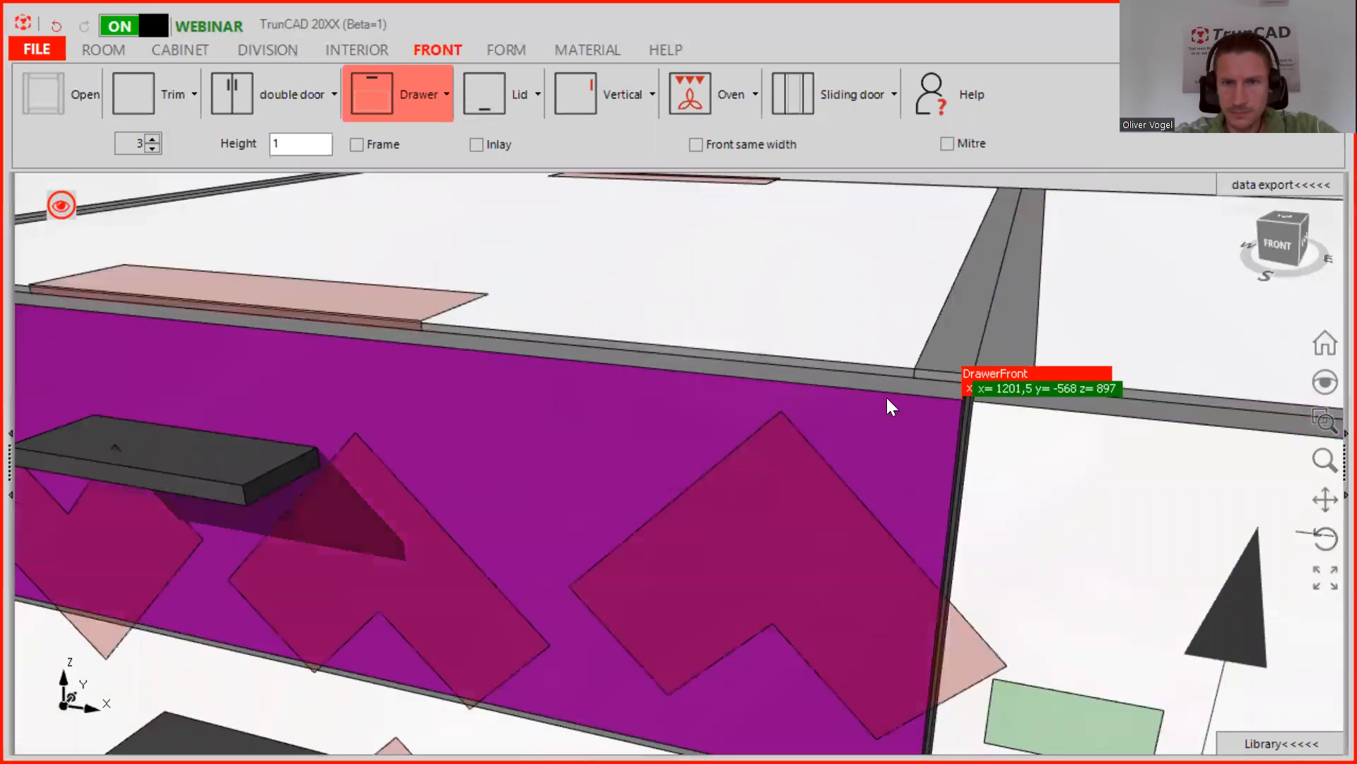
Measure the offset from the cabinet's upper right front corner to the adjacent corner of the top drawer front.
scroll(954, 373, "down", 5)
scroll(972, 382, "down", 3)
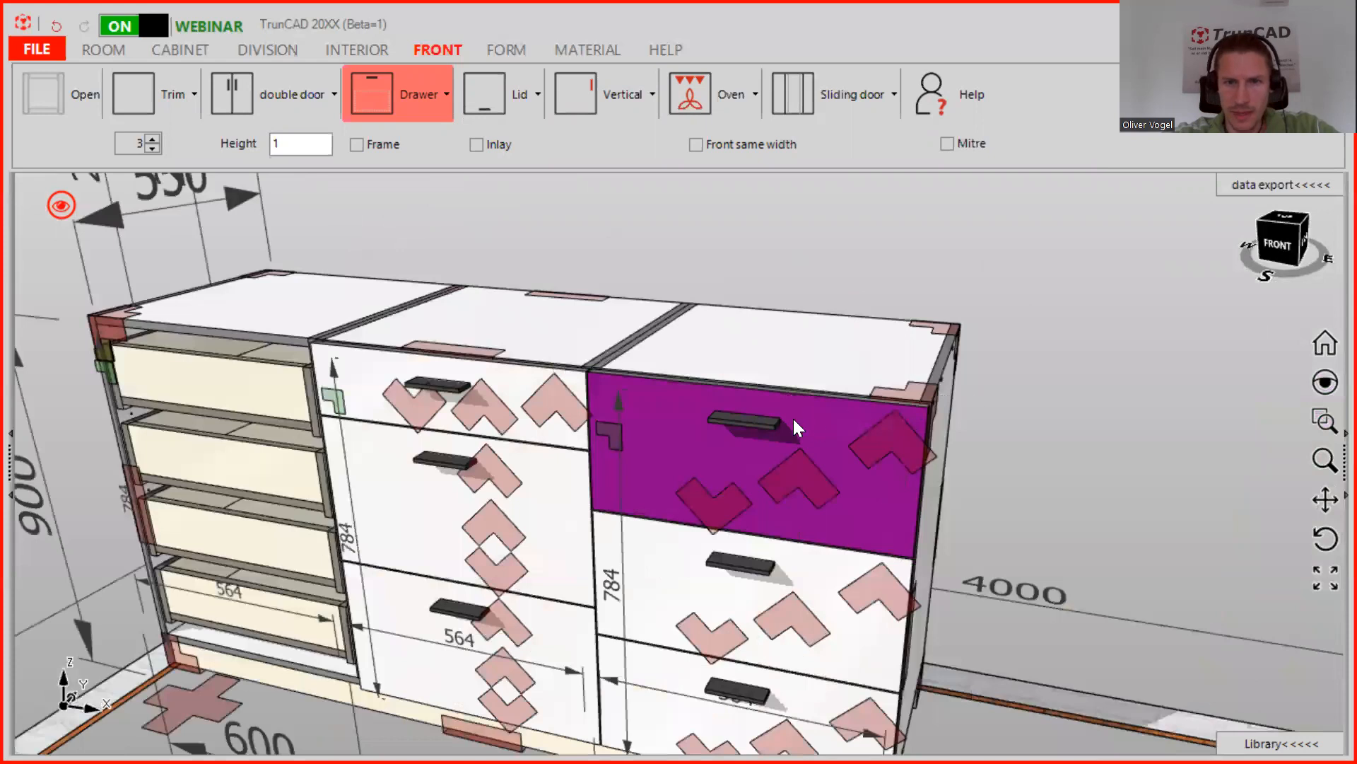
scroll(784, 456, "up", 5)
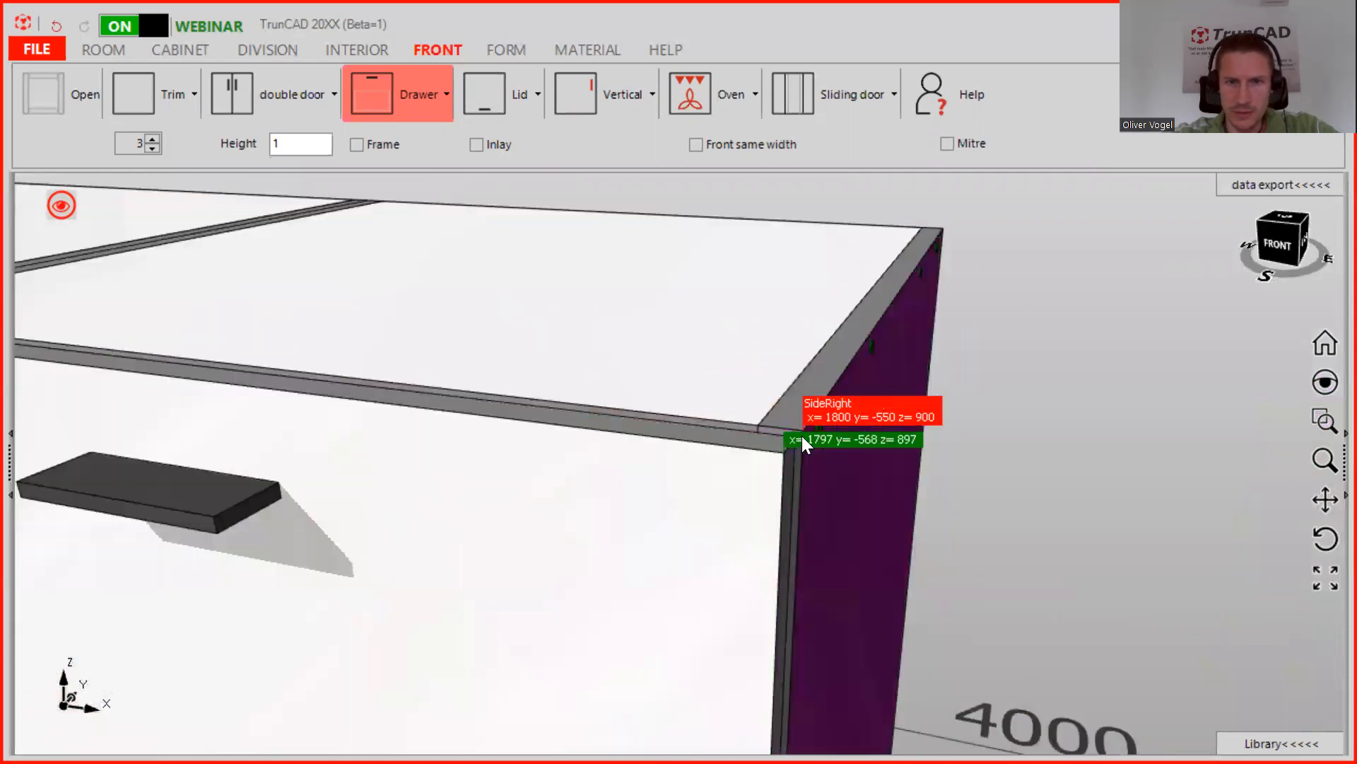
left_click(802, 435)
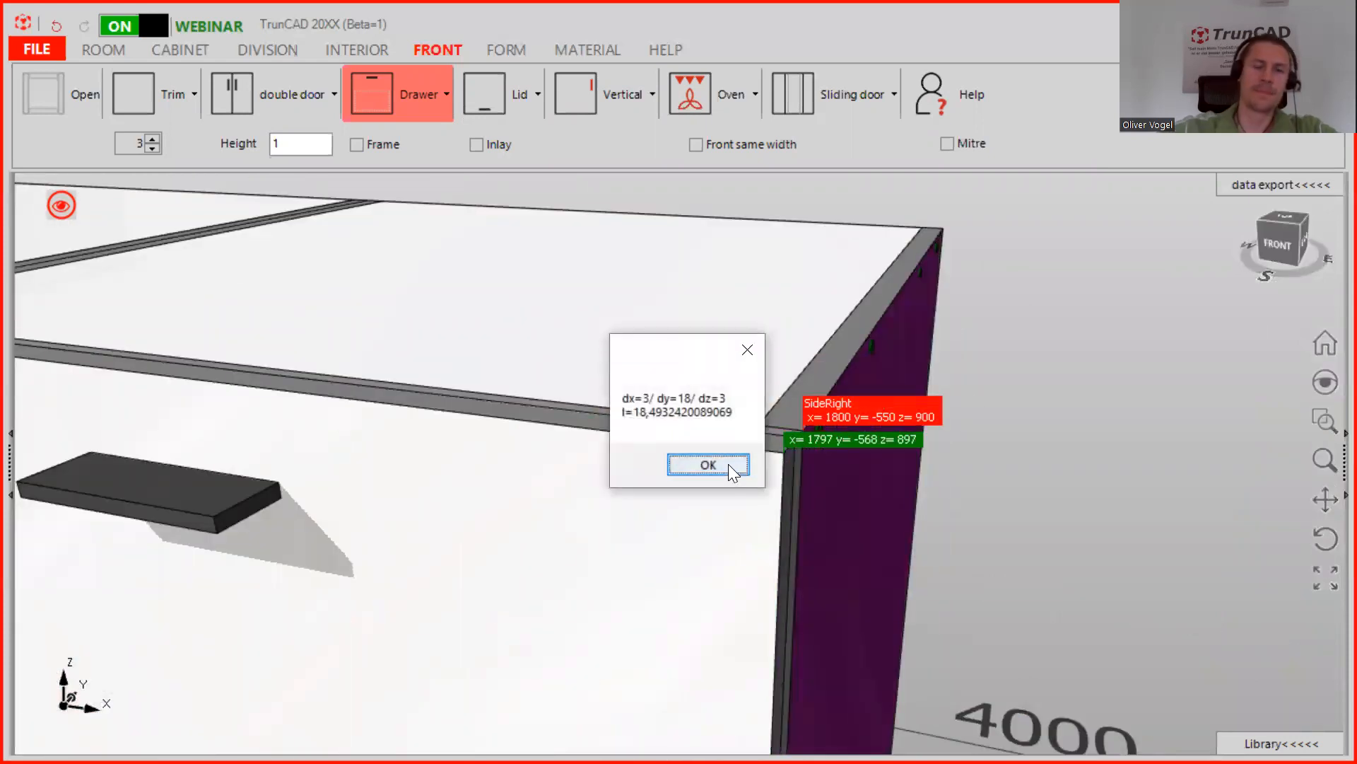
left_click(729, 464)
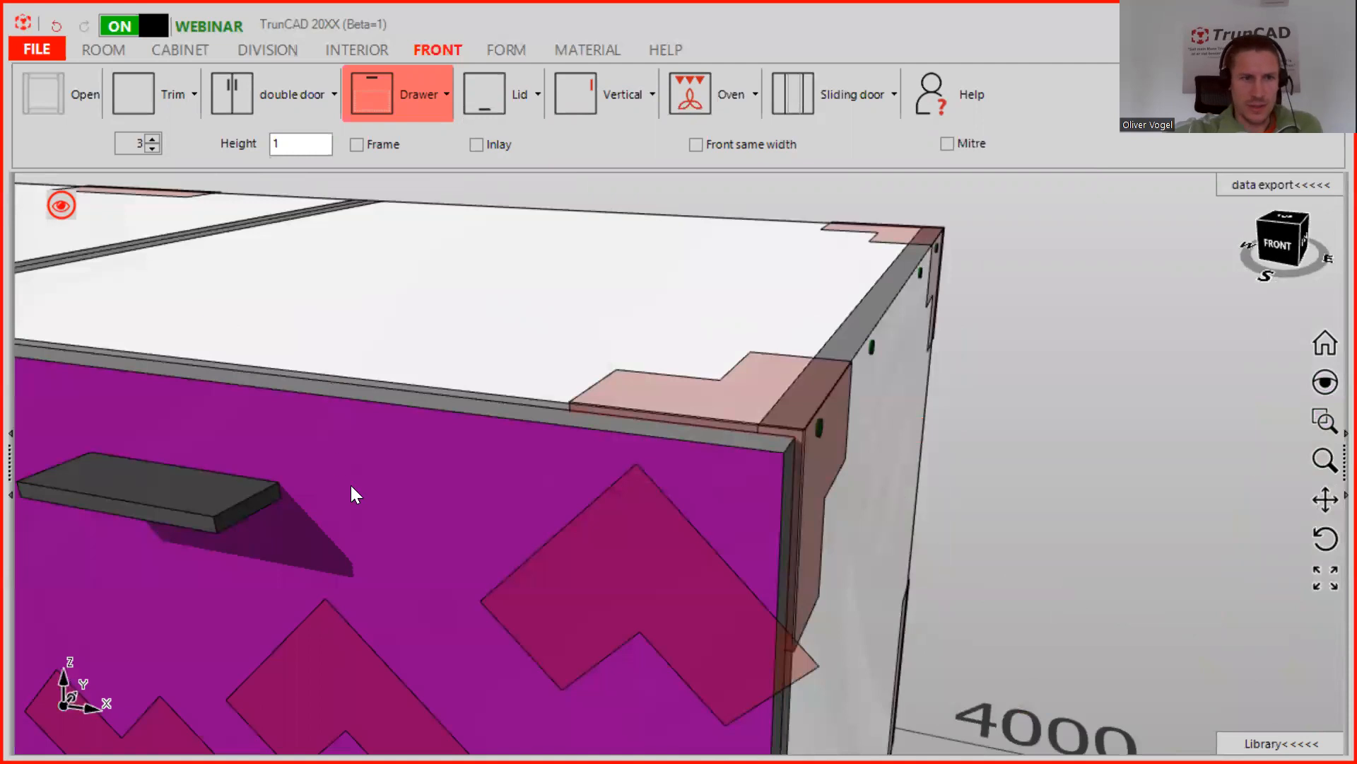
Delete all drawers and drawer fronts from the right compartment.
scroll(351, 485, "down", 4)
middle_click_drag(276, 451, 792, 304)
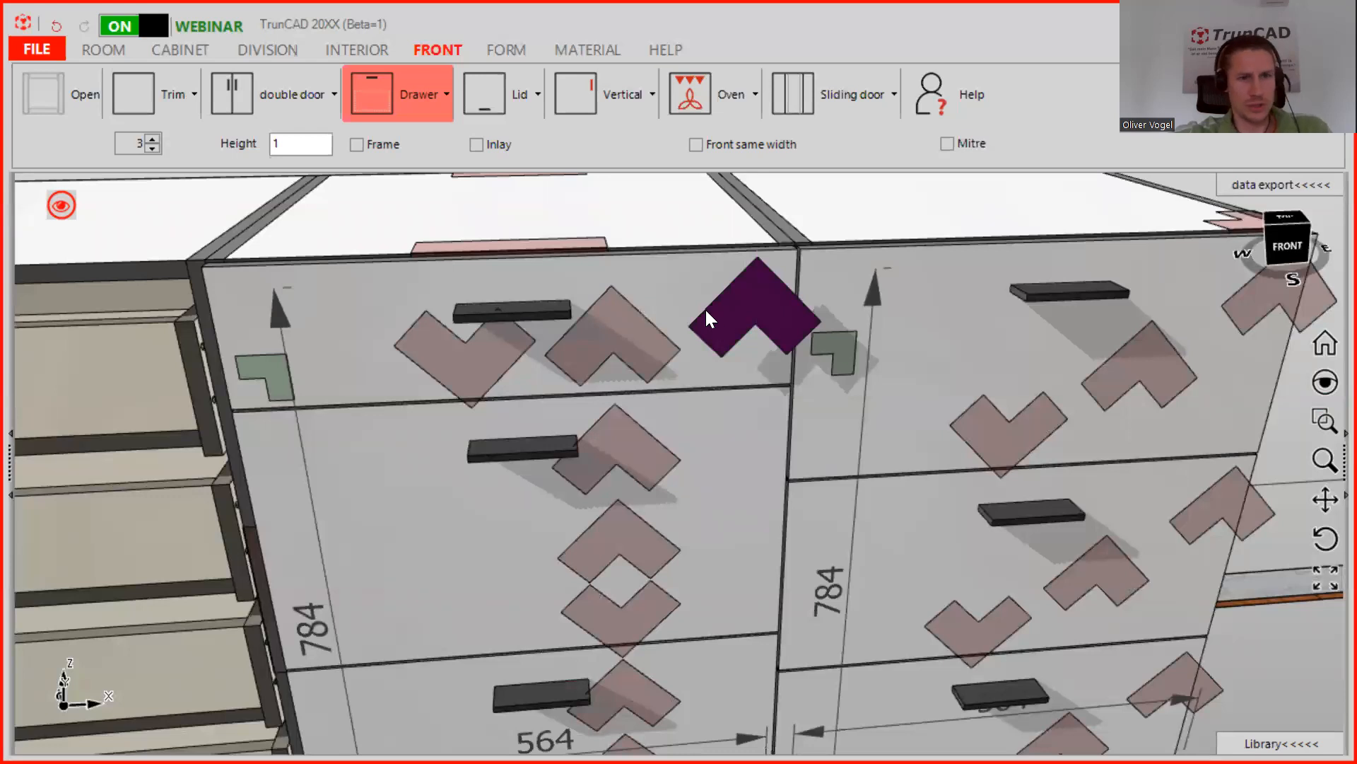
middle_click_drag(698, 346, 655, 323)
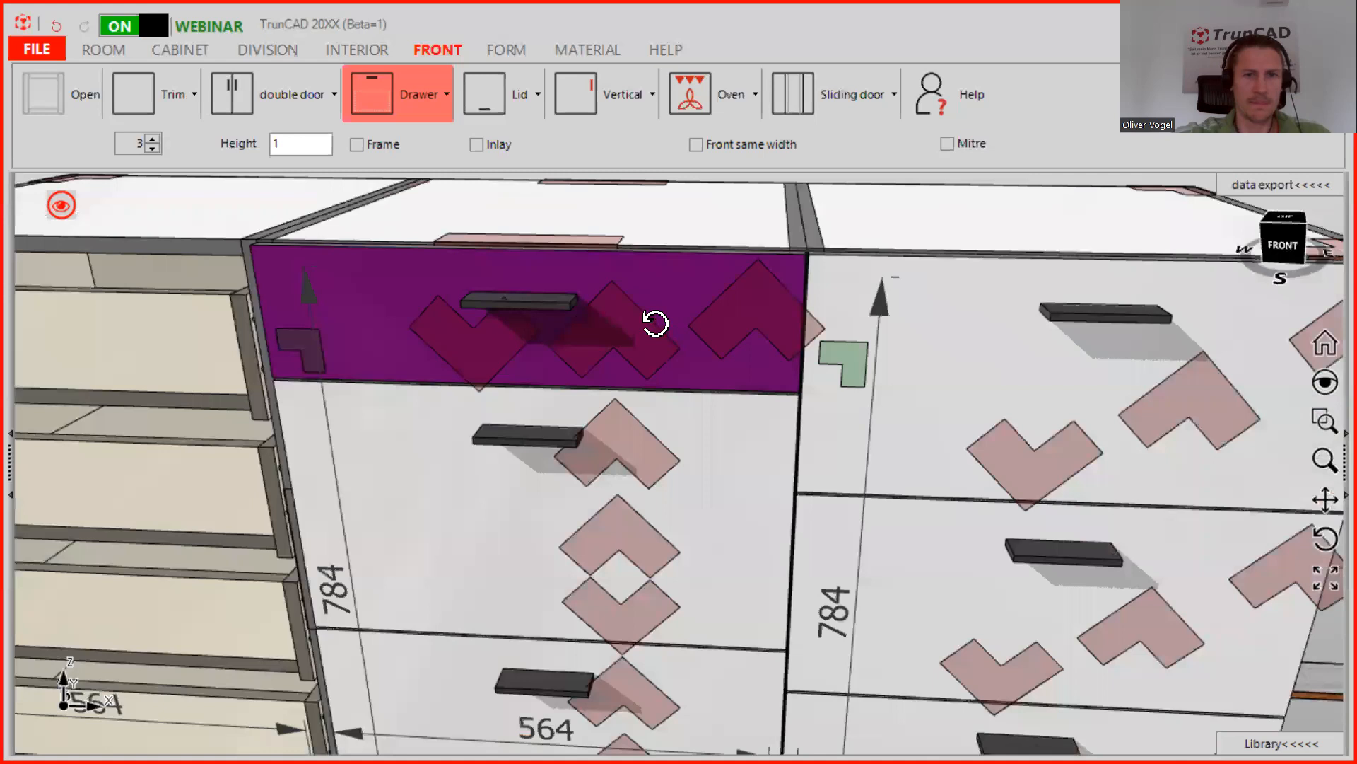
scroll(655, 323, "down", 3)
middle_click_drag(690, 321, 870, 333)
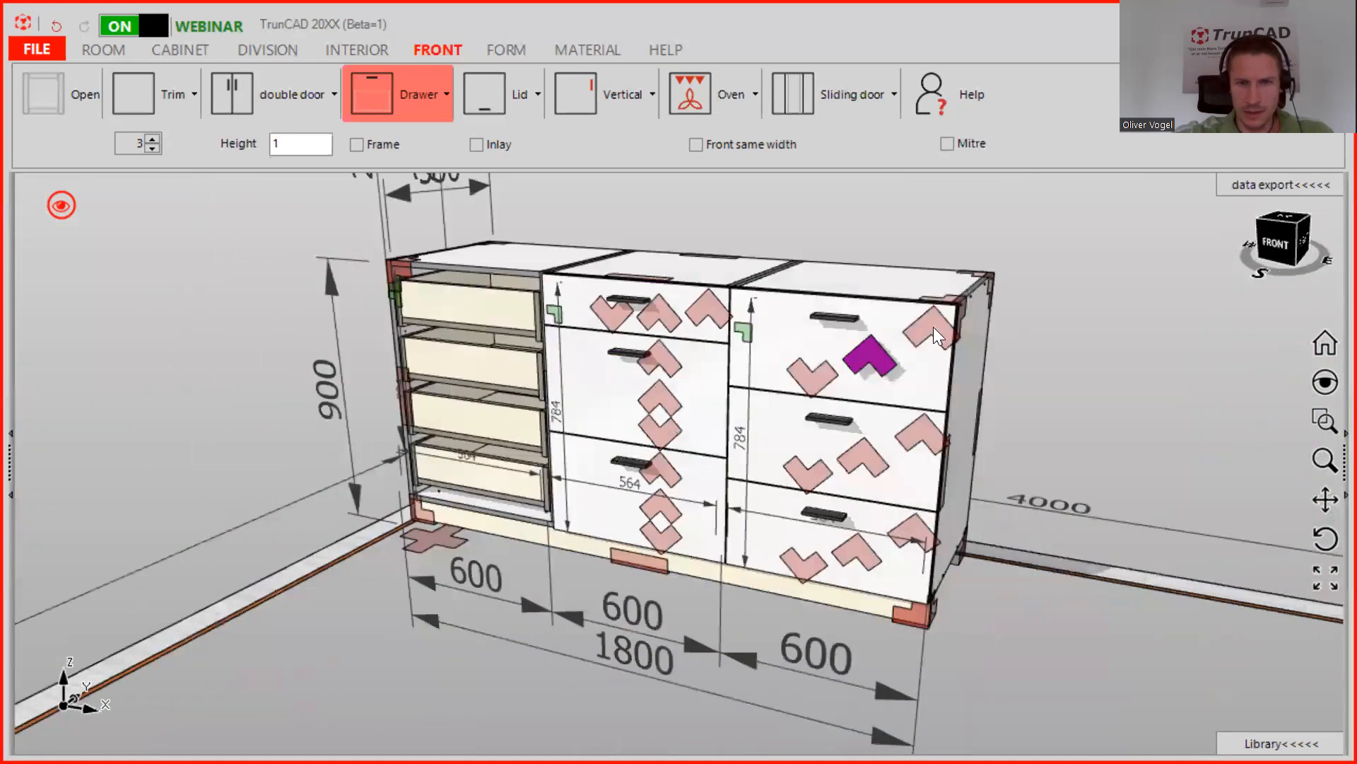
middle_click_drag(910, 388, 842, 379)
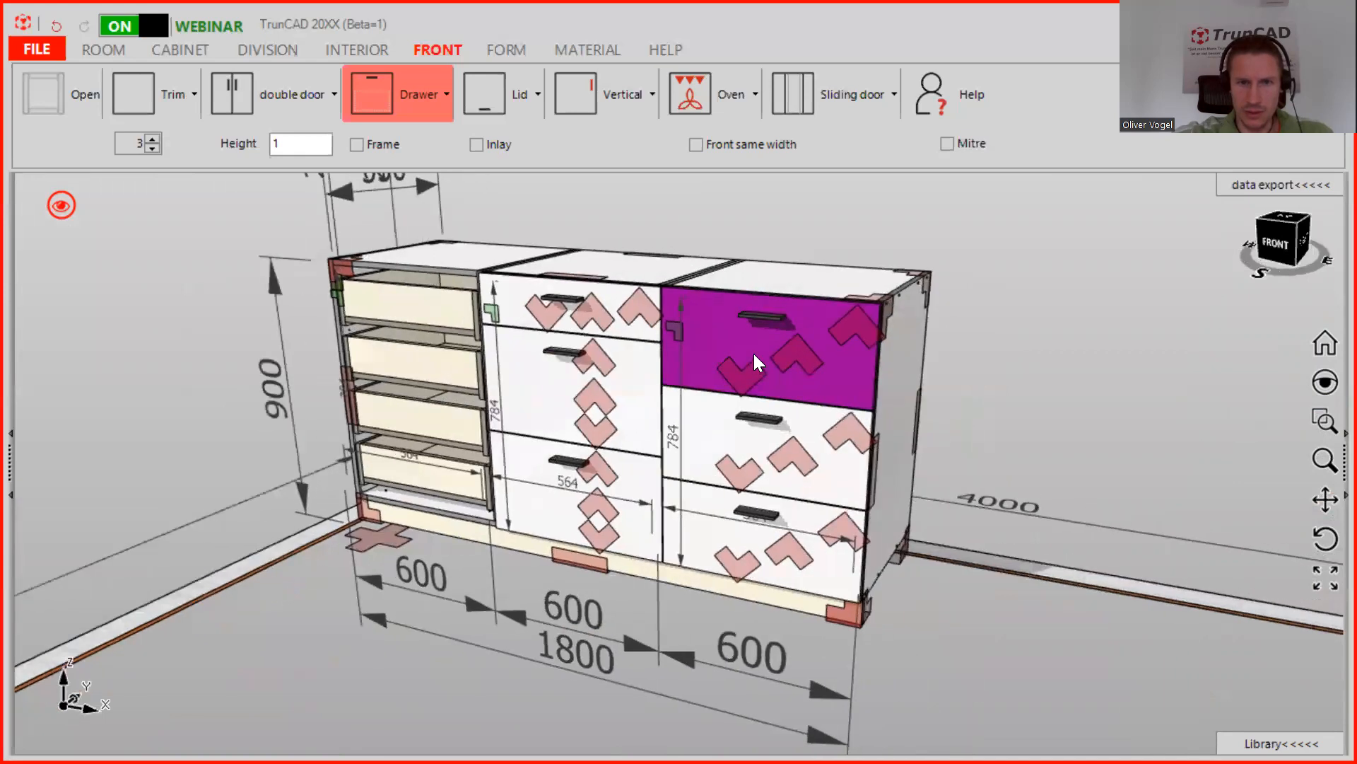
scroll(754, 360, "up", 2)
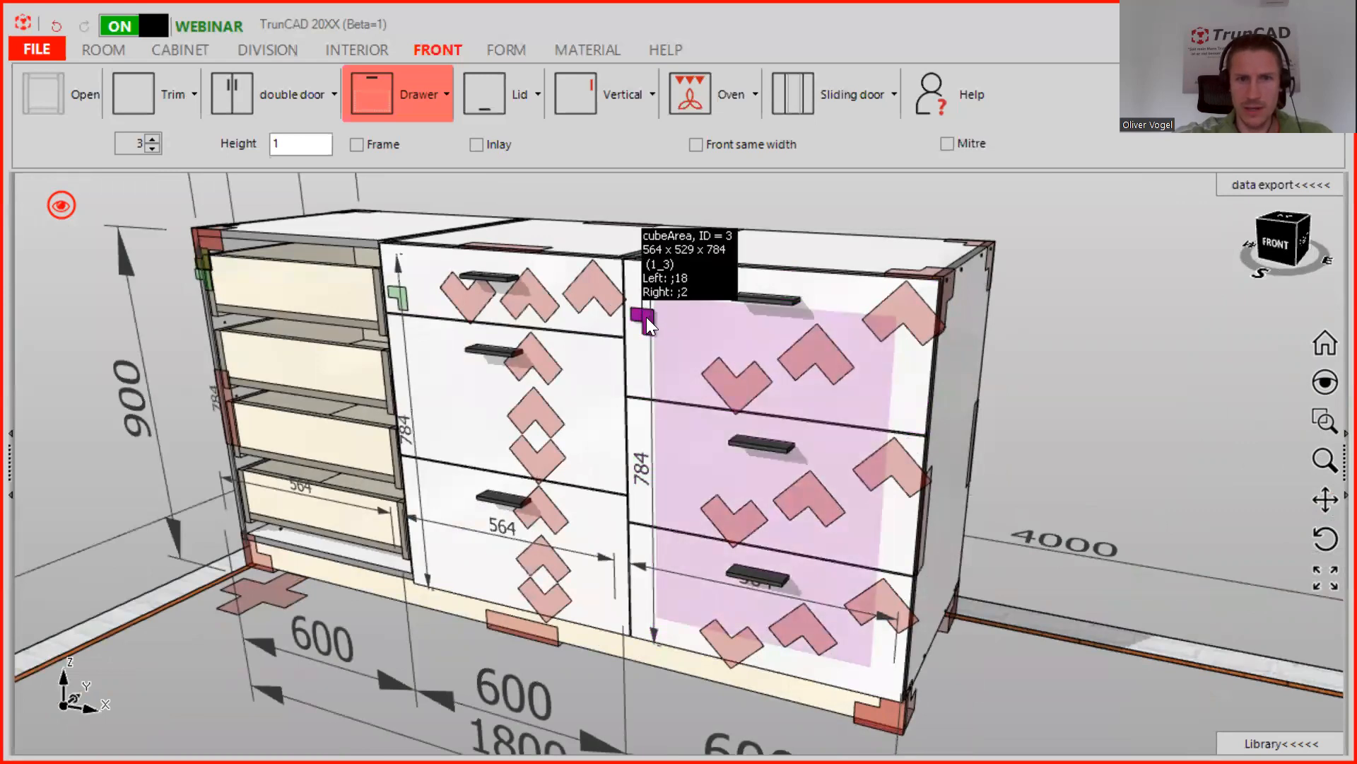
right_click(646, 317)
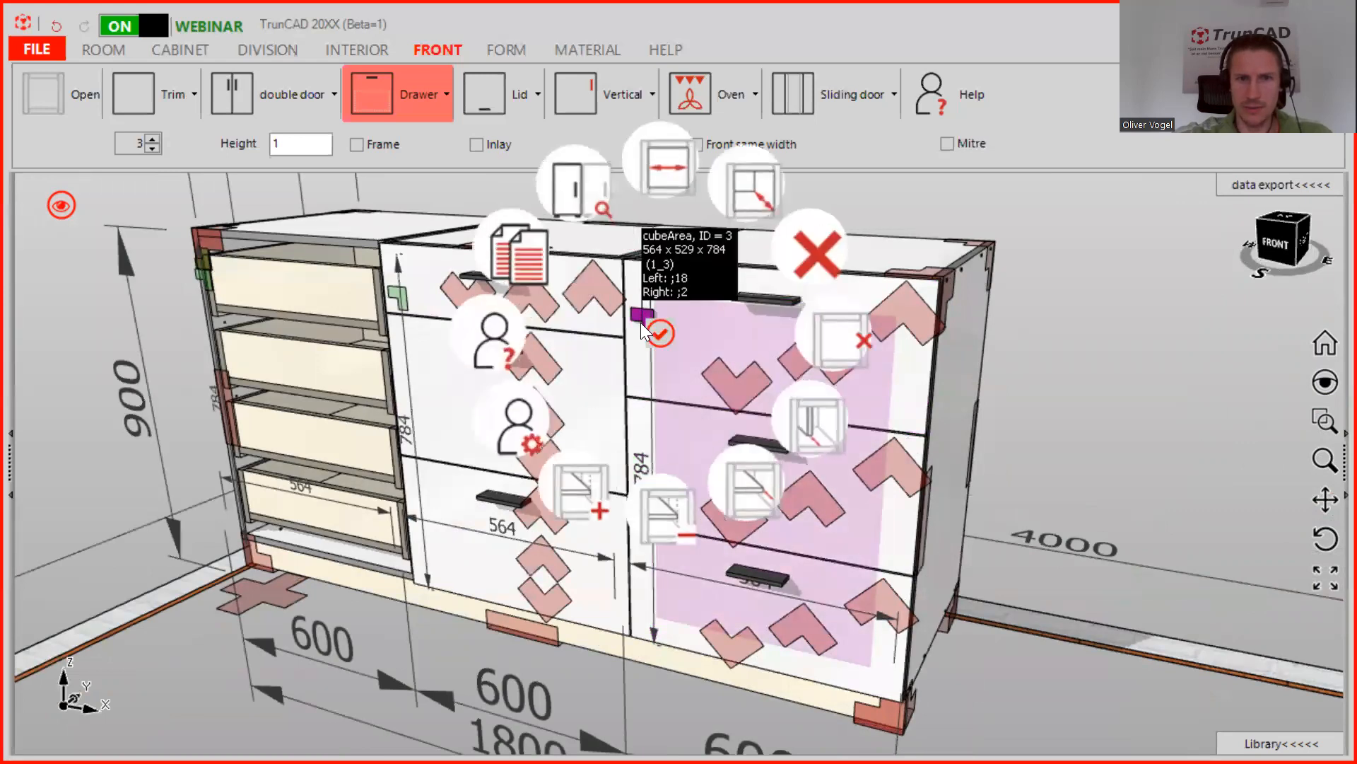
left_click(800, 255)
scroll(655, 333, "down", 5)
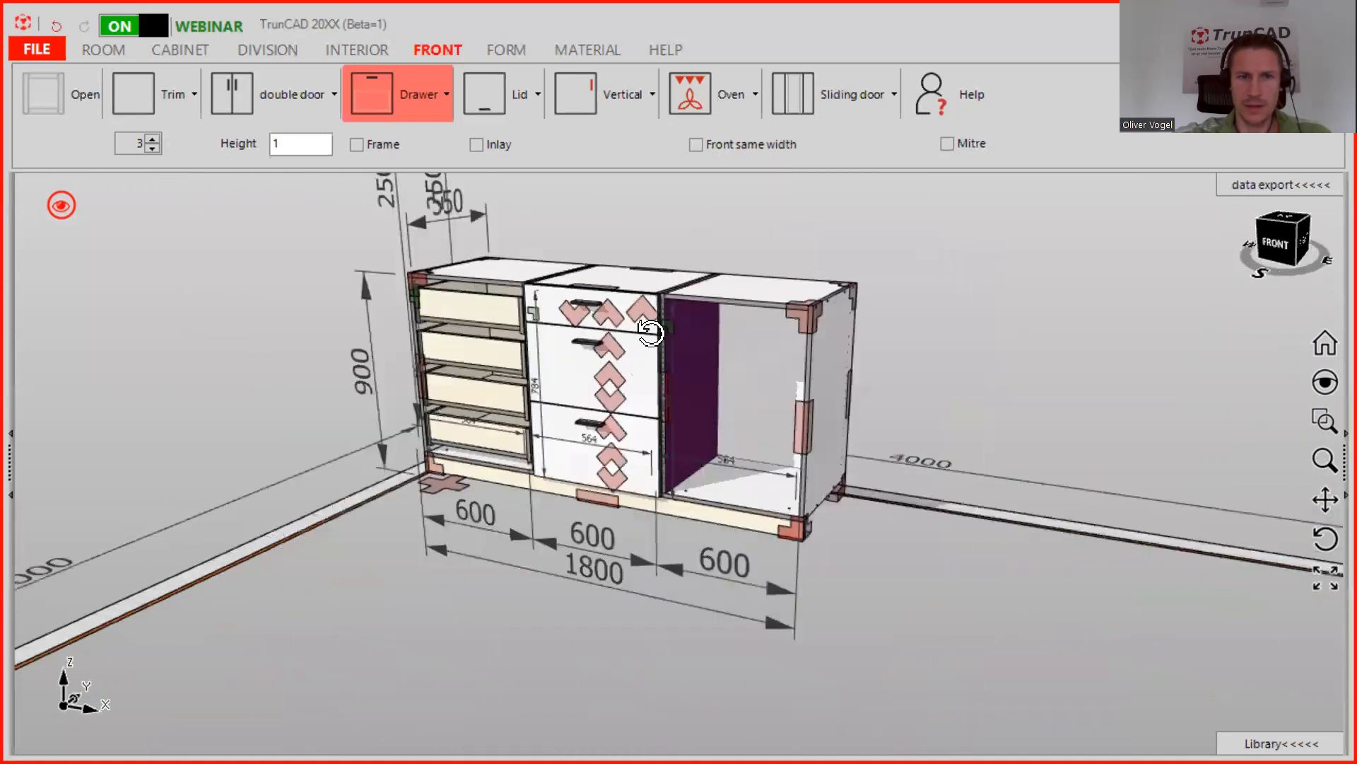
Remove two of the middle compartment's drawer fronts so that one front covers the compartment.
right_click(607, 310)
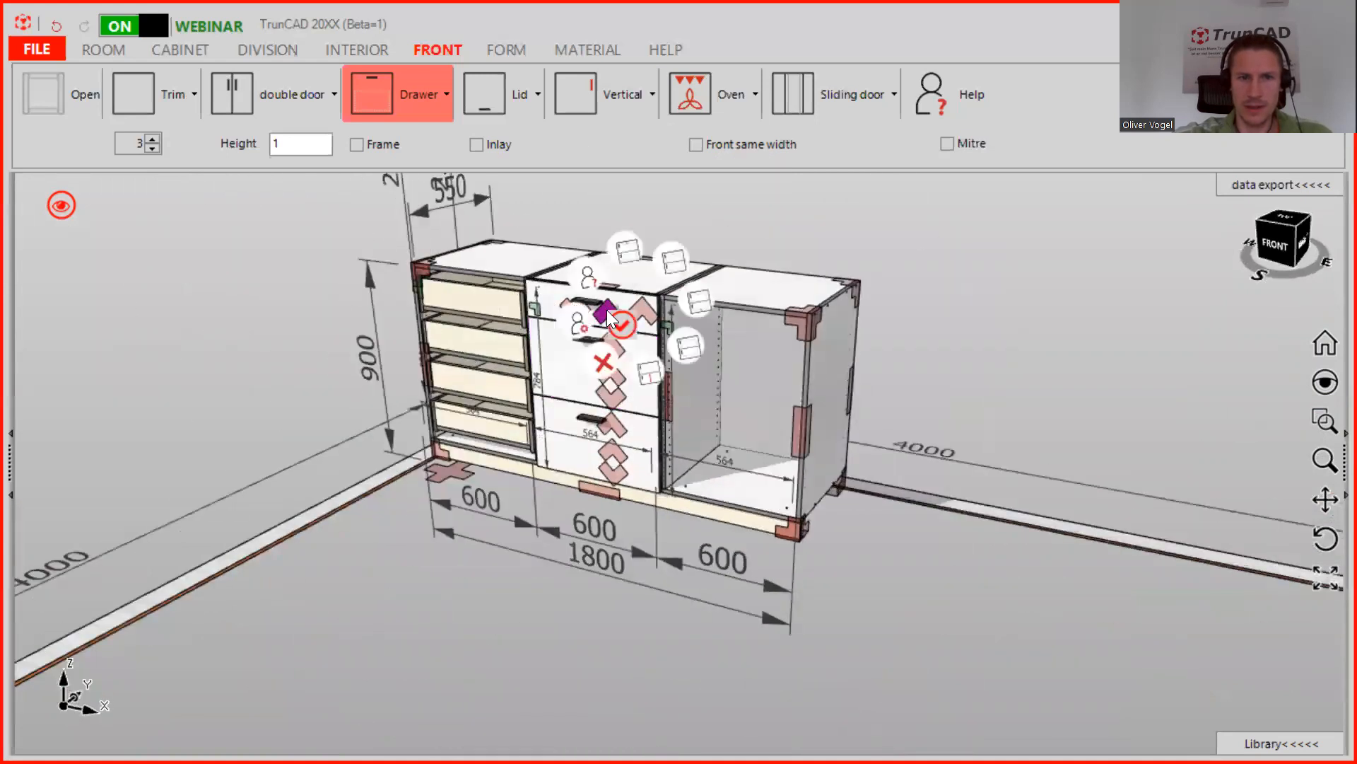
left_click(517, 454)
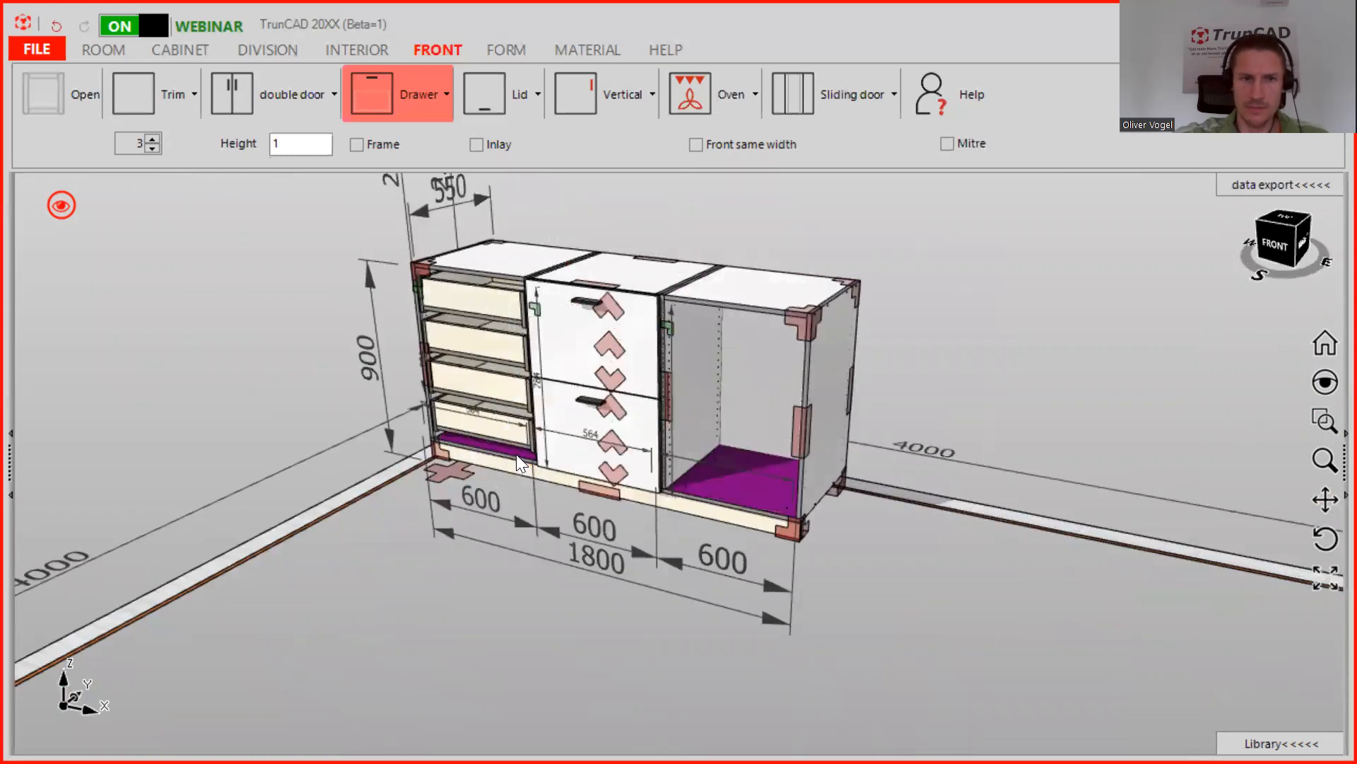
right_click(613, 348)
left_click(532, 494)
Set the drawer count to 2 and divide the middle compartment's single front into three drawer fronts of equal height.
left_click(153, 147)
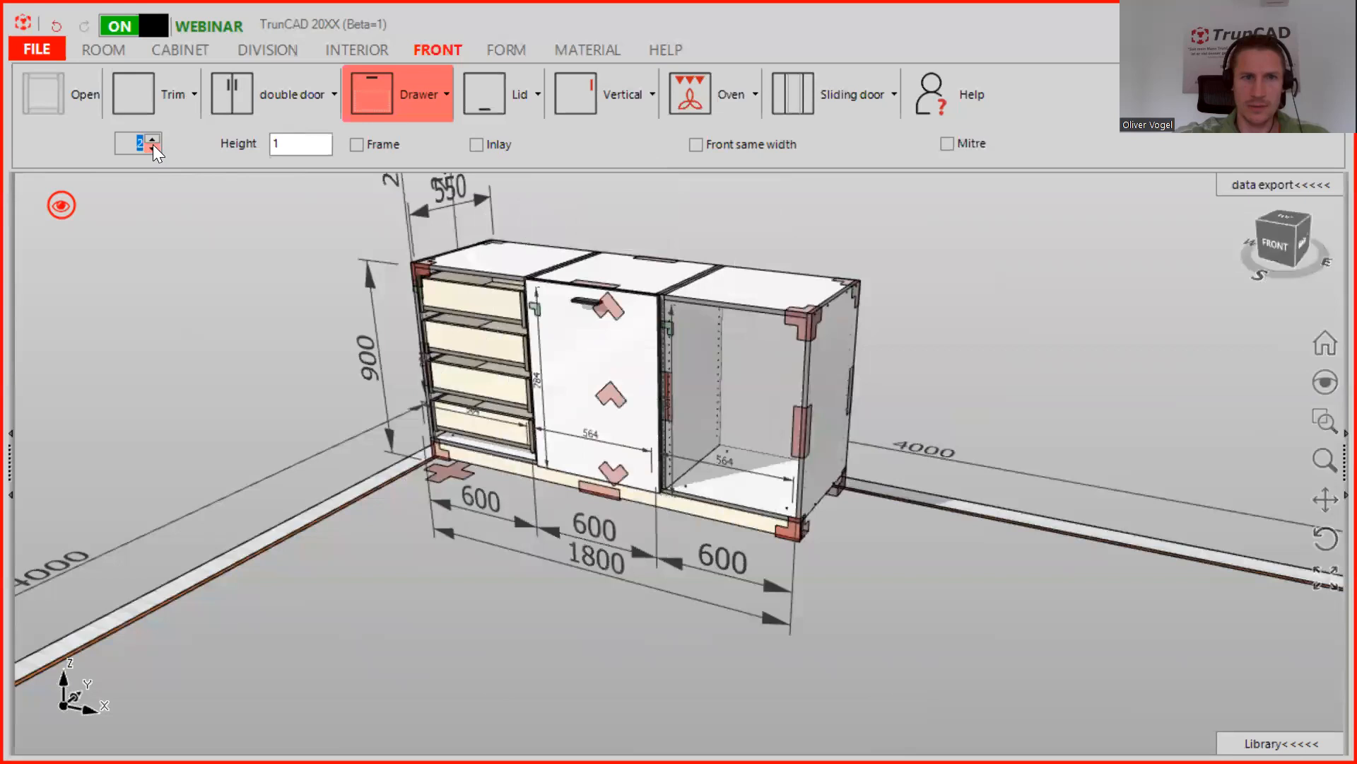
left_click_drag(370, 94, 608, 303)
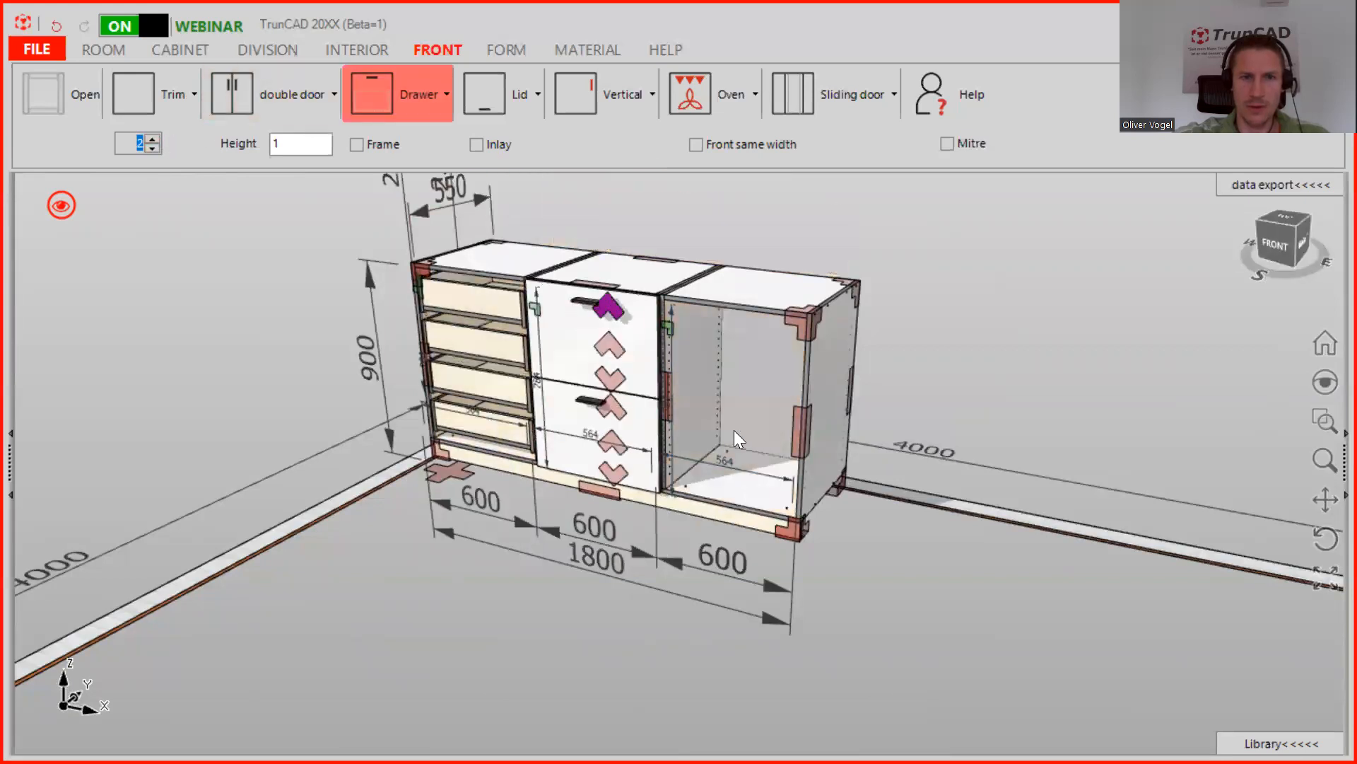
left_click_drag(384, 109, 617, 309)
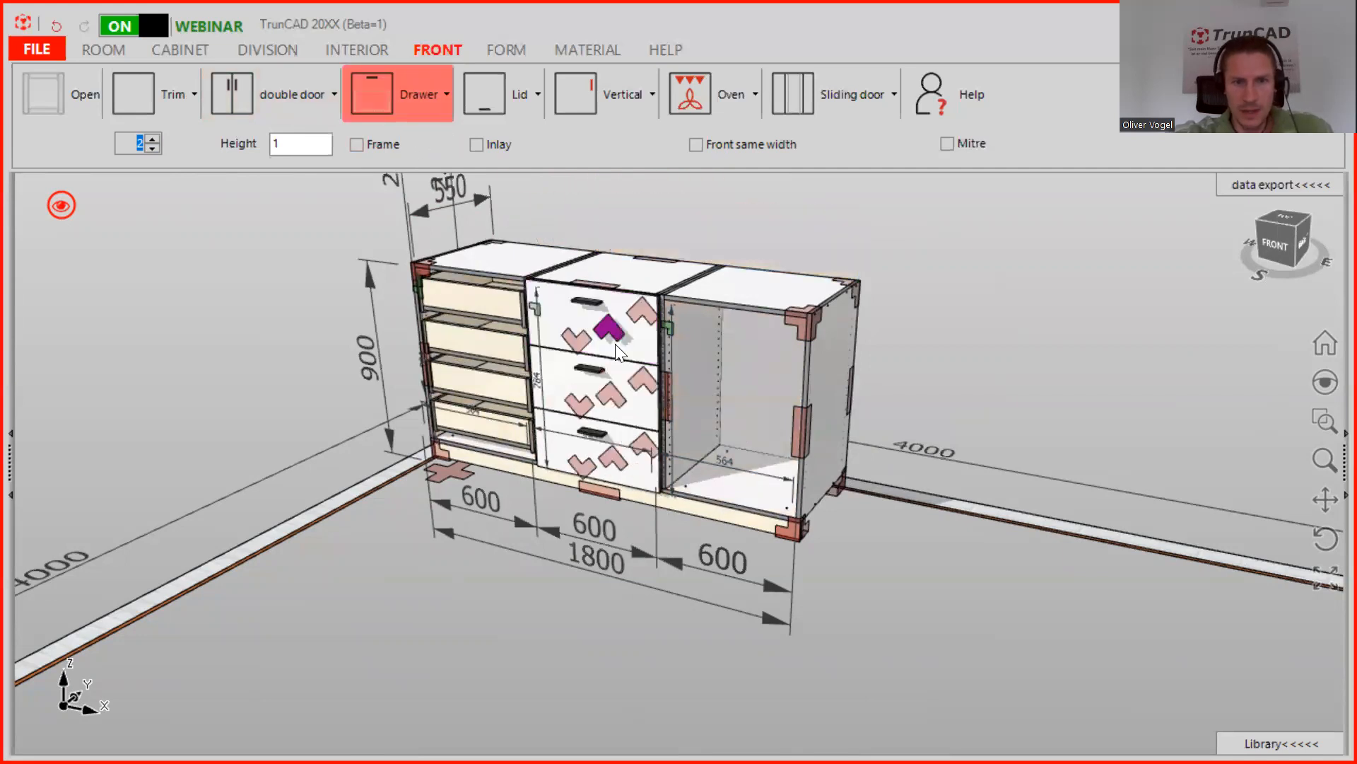
Increase the height ratio of the middle compartment's bottom drawer front so it is taller than the two above.
scroll(632, 475, "up", 3)
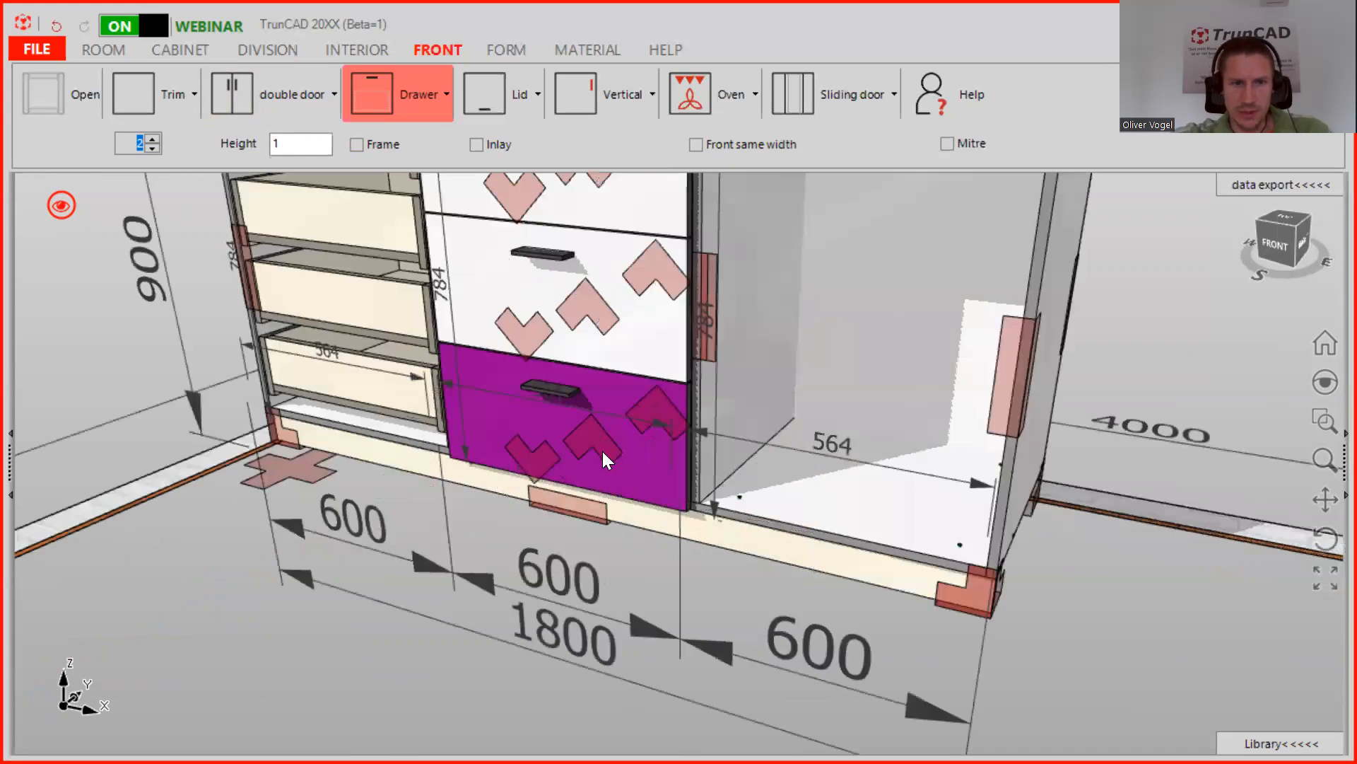
right_click(600, 453)
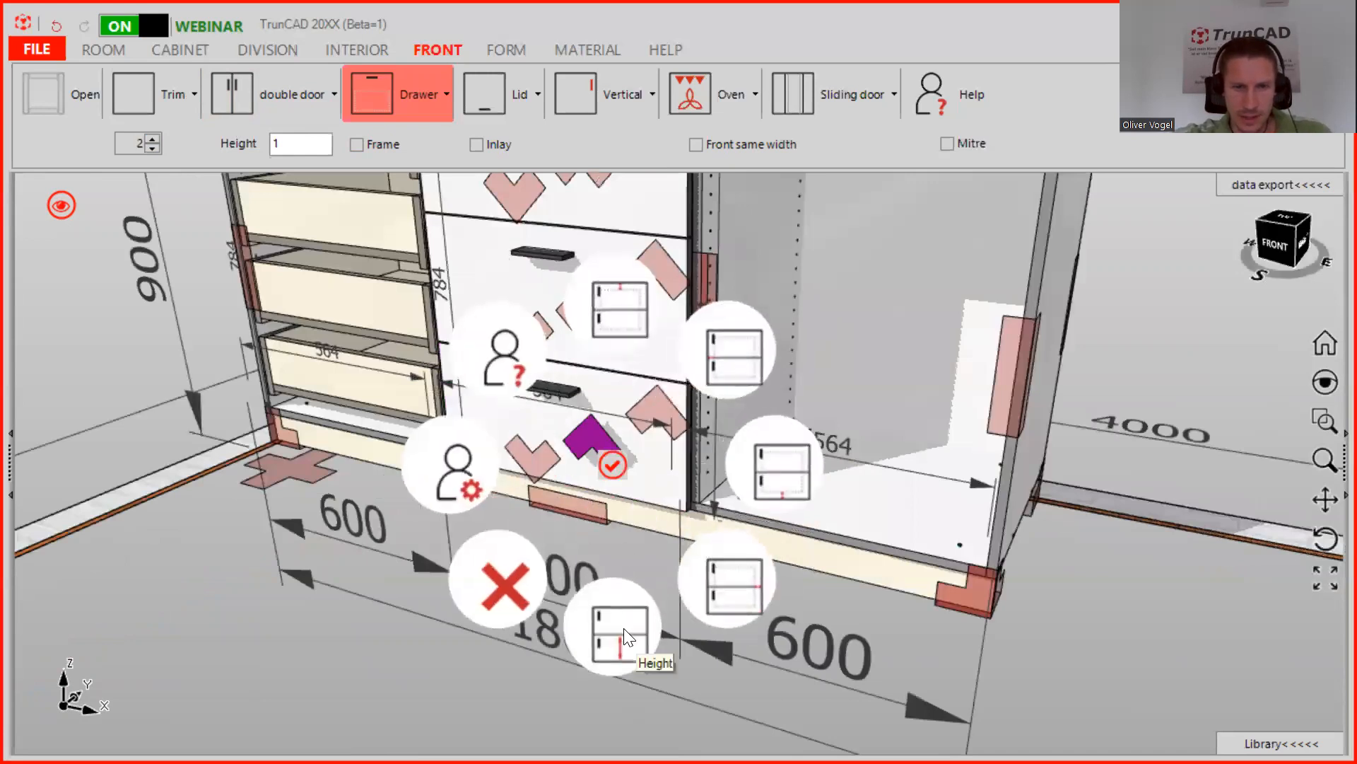
left_click(623, 630)
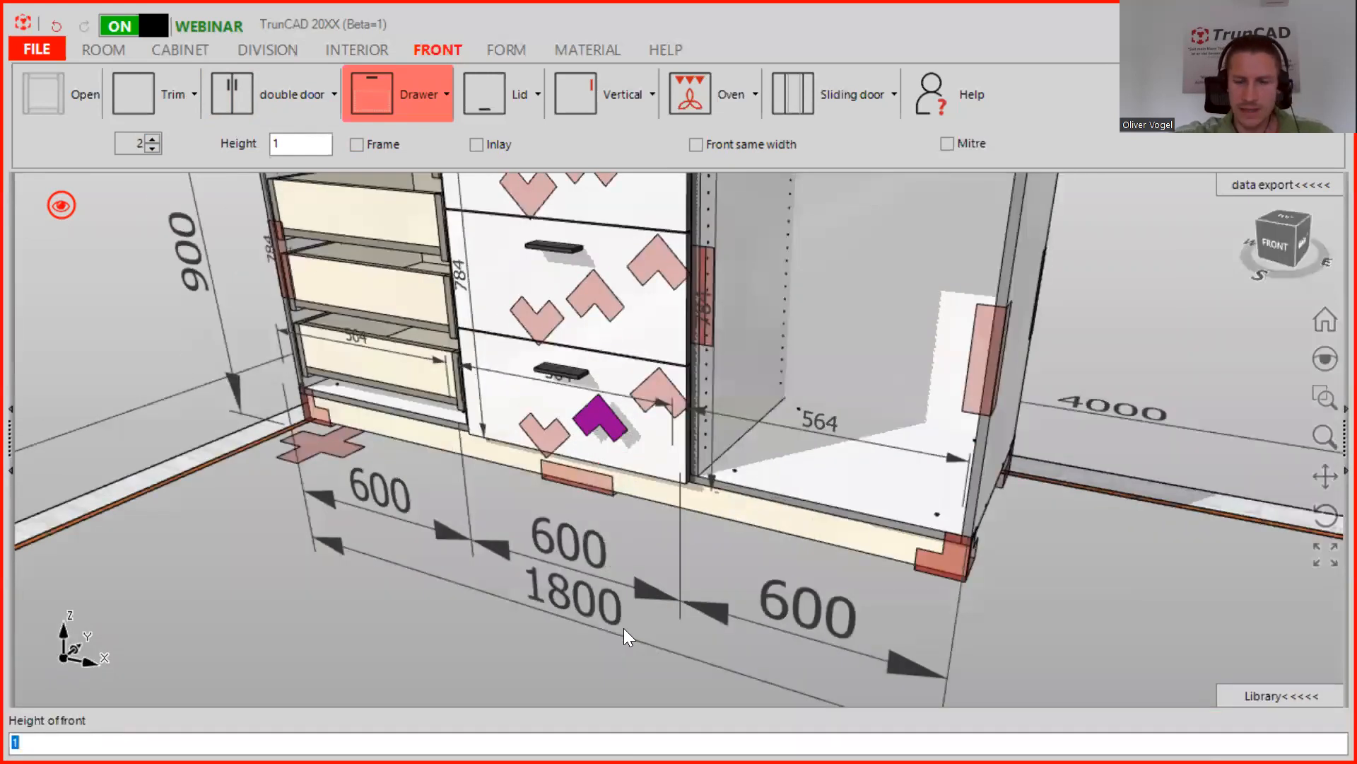
key("Return")
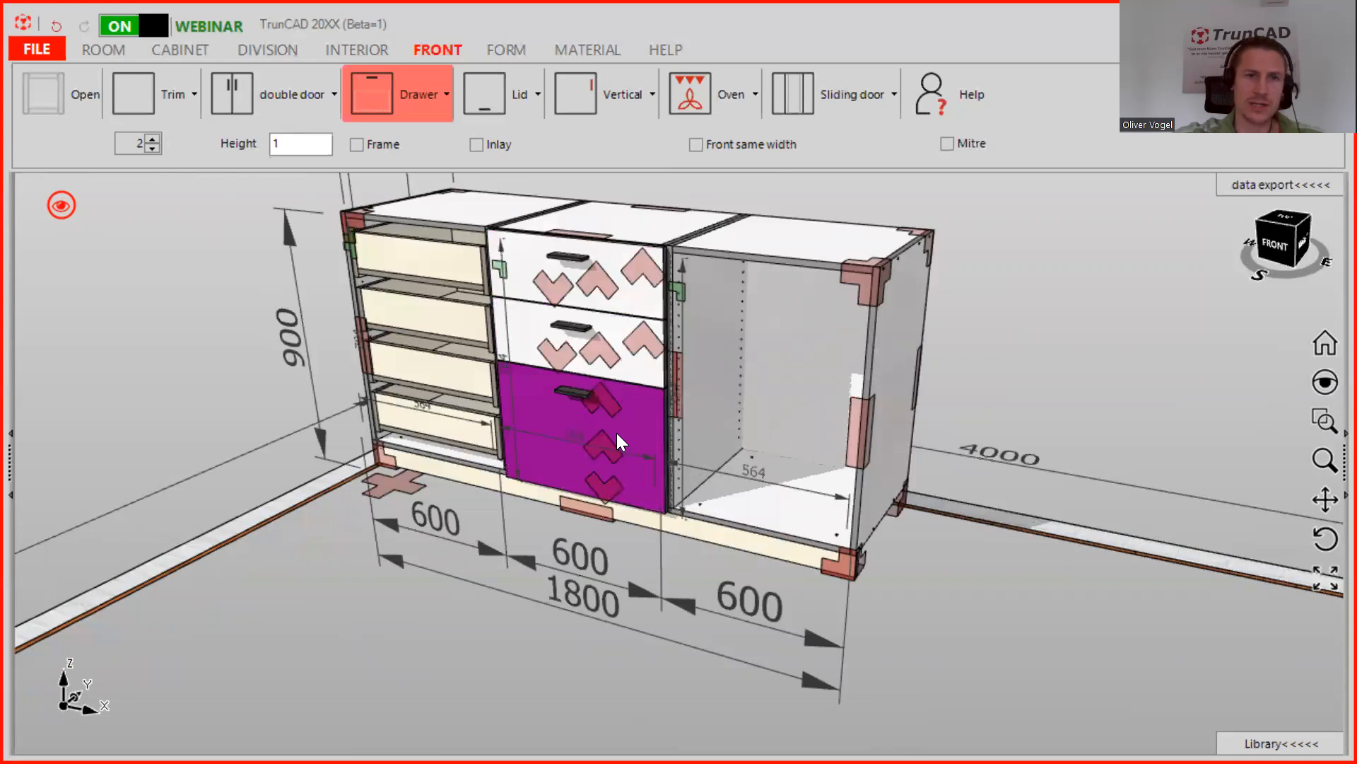
Display the drawers pulled open, and switch to the view with the drawer fronts hidden.
middle_click_drag(612, 429, 562, 390)
left_click(65, 202)
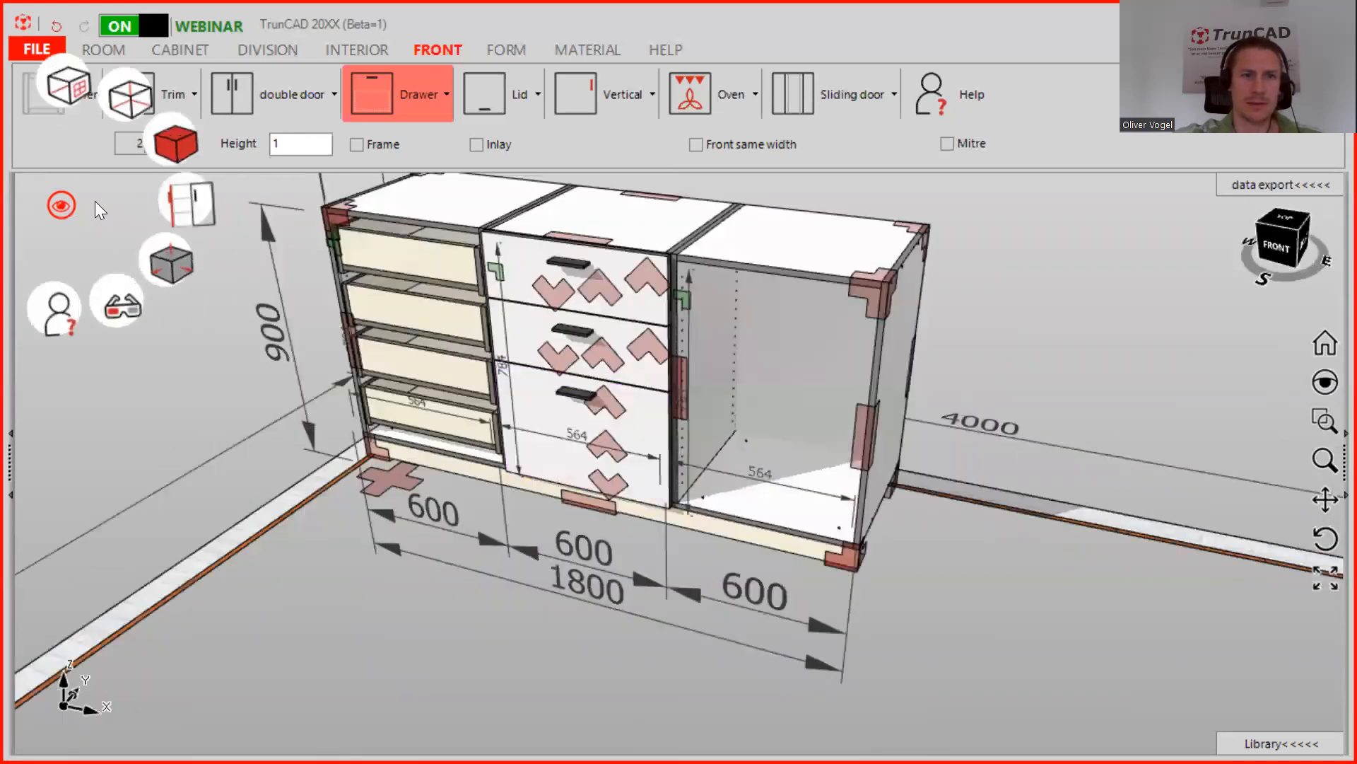
left_click(232, 228)
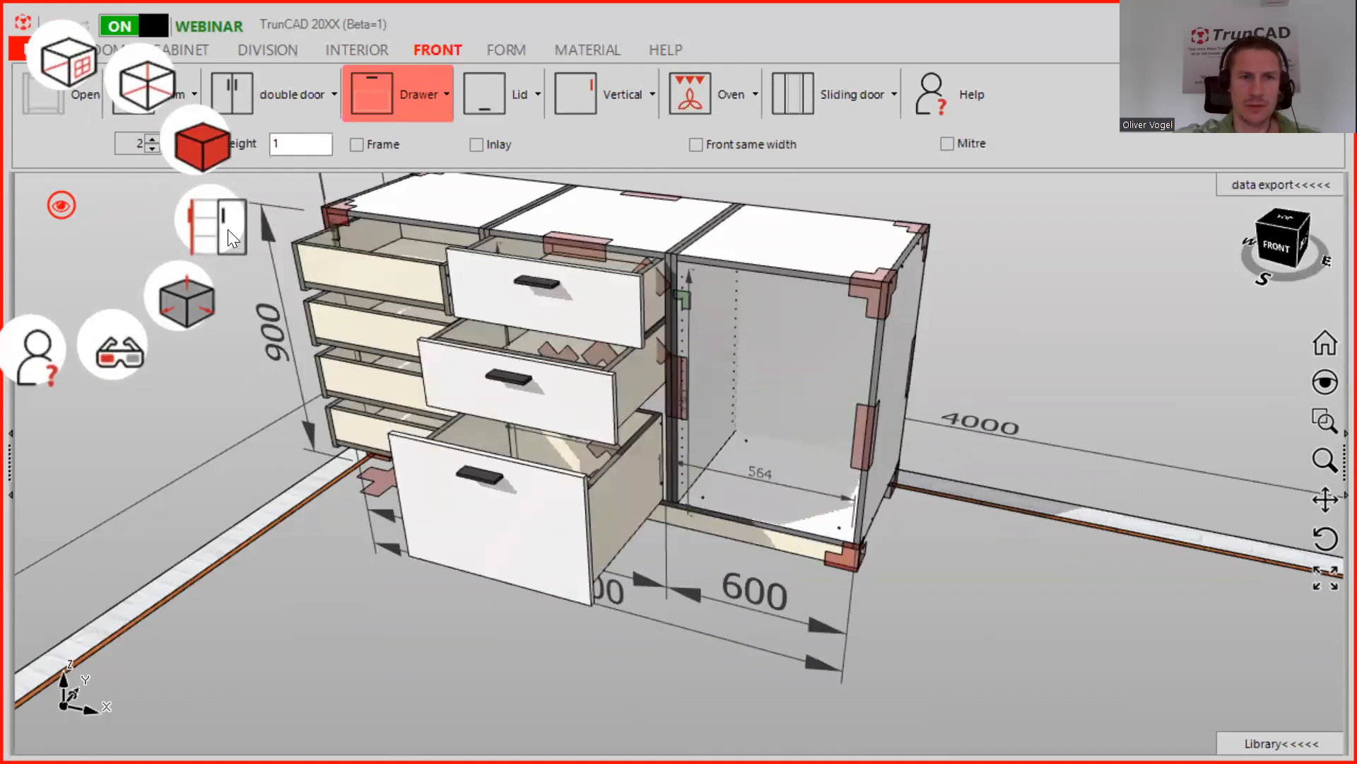
left_click(228, 229)
middle_click_drag(671, 450, 712, 388)
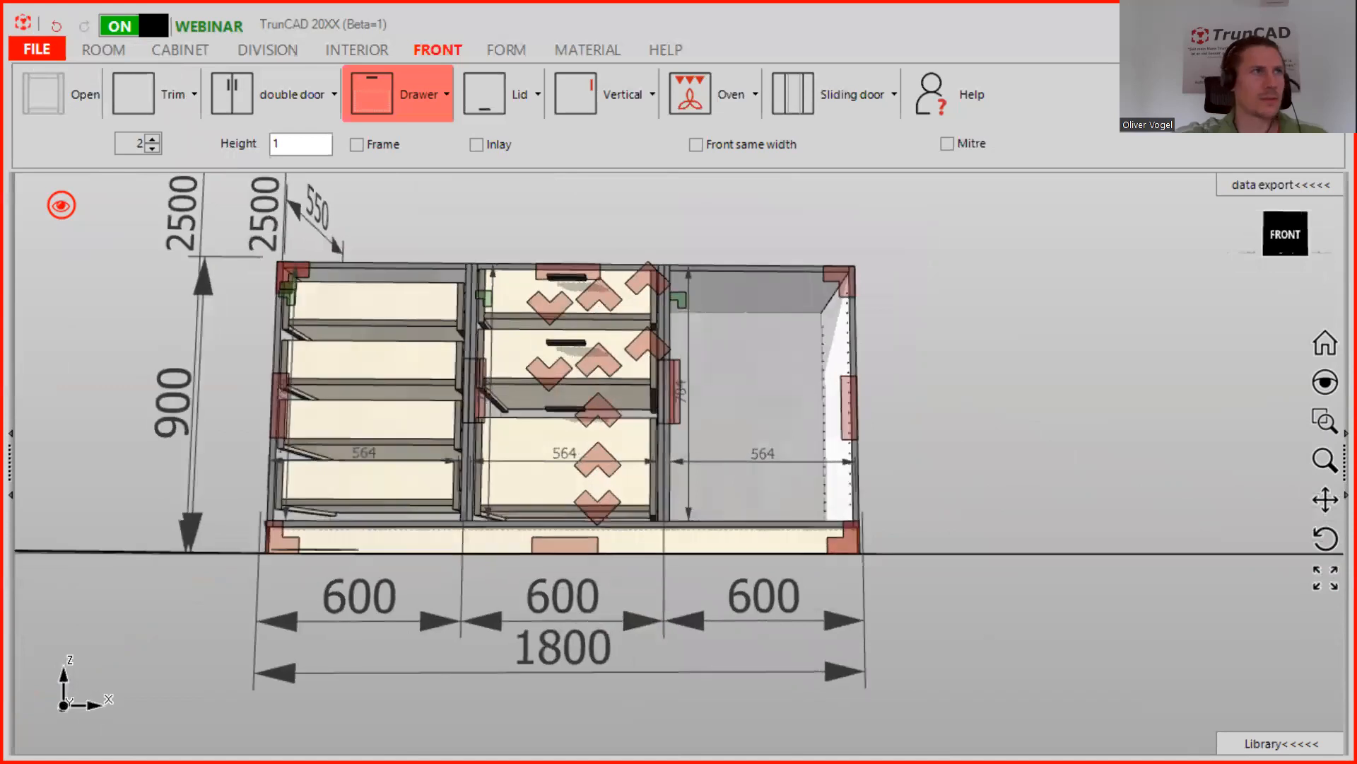
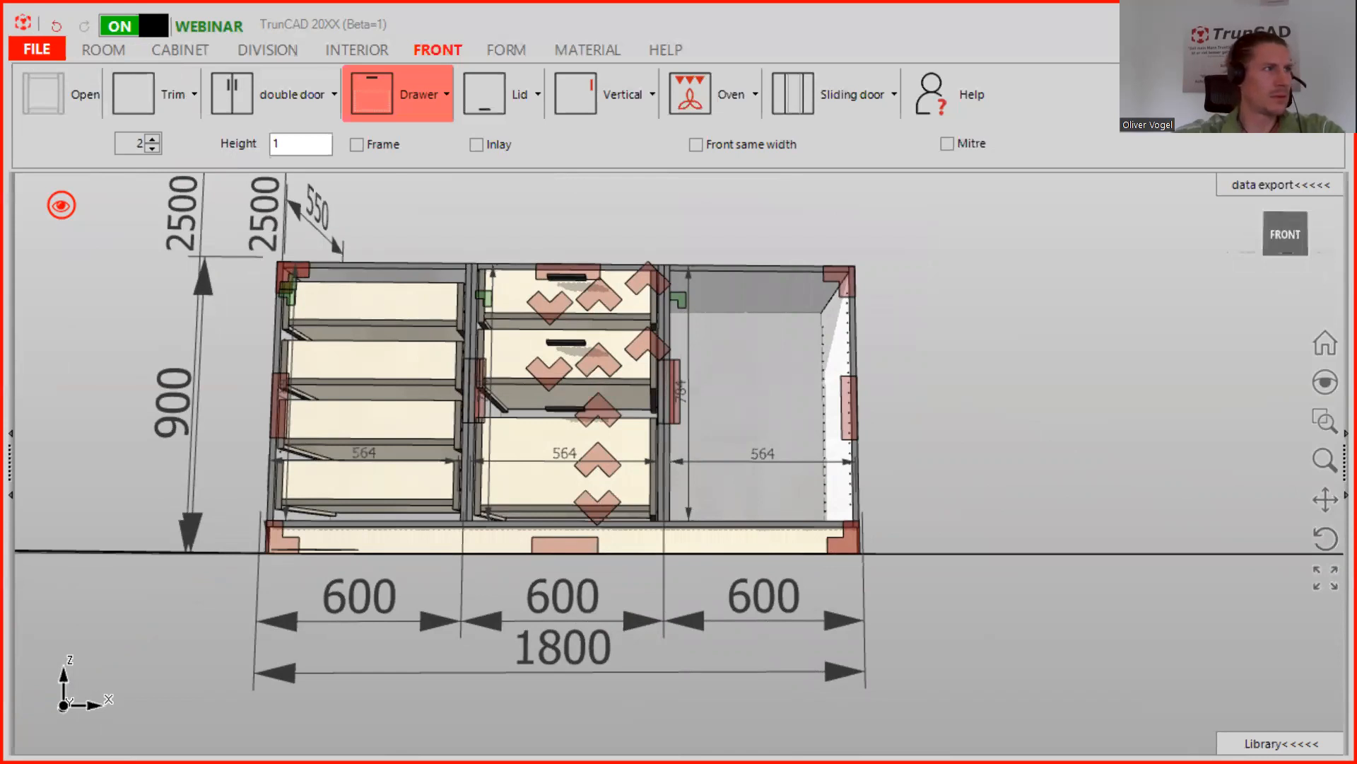
Review the drawer size, hardware and connector options, and close them without changes.
mouse_move(594, 297)
middle_mouse_down()
mouse_move(574, 398)
mouse_move(600, 364)
mouse_move(597, 295)
mouse_move(653, 274)
middle_mouse_up()
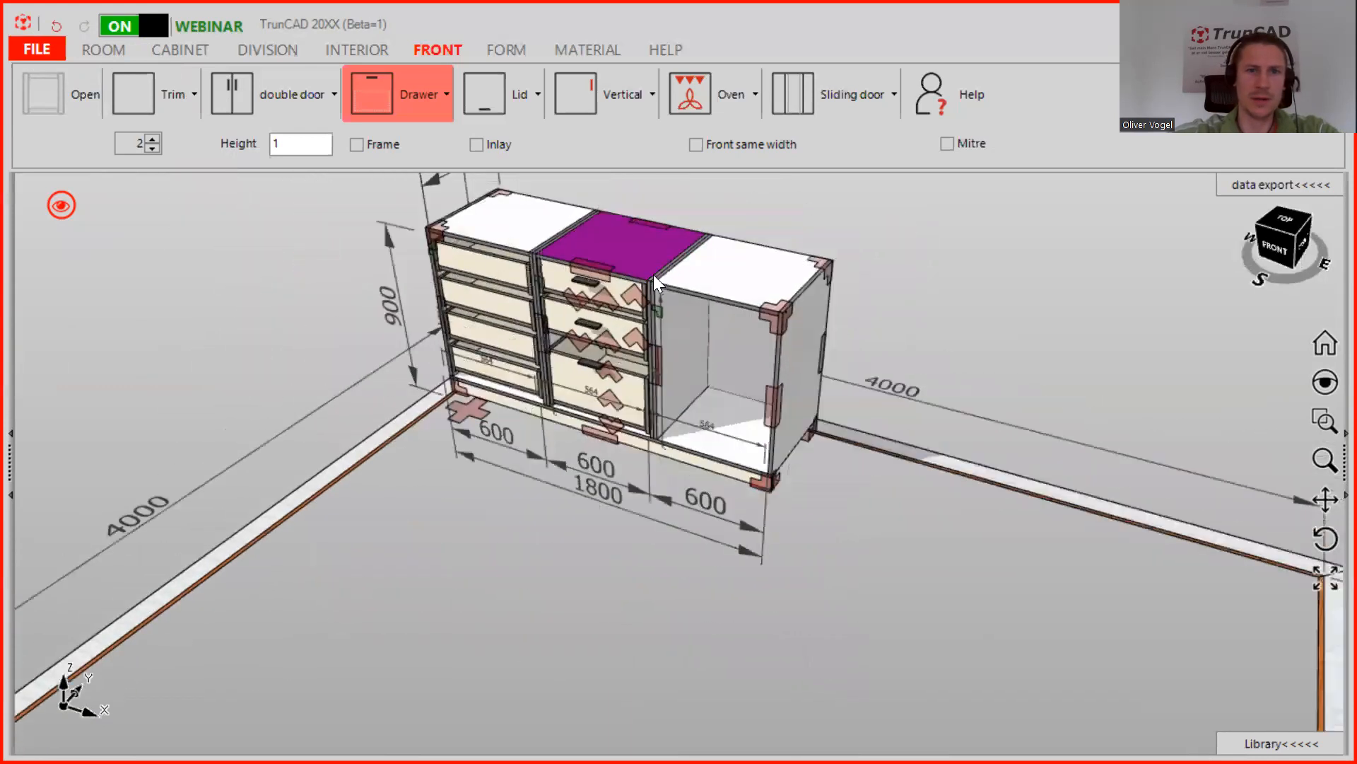
scroll(649, 269, "up", 3)
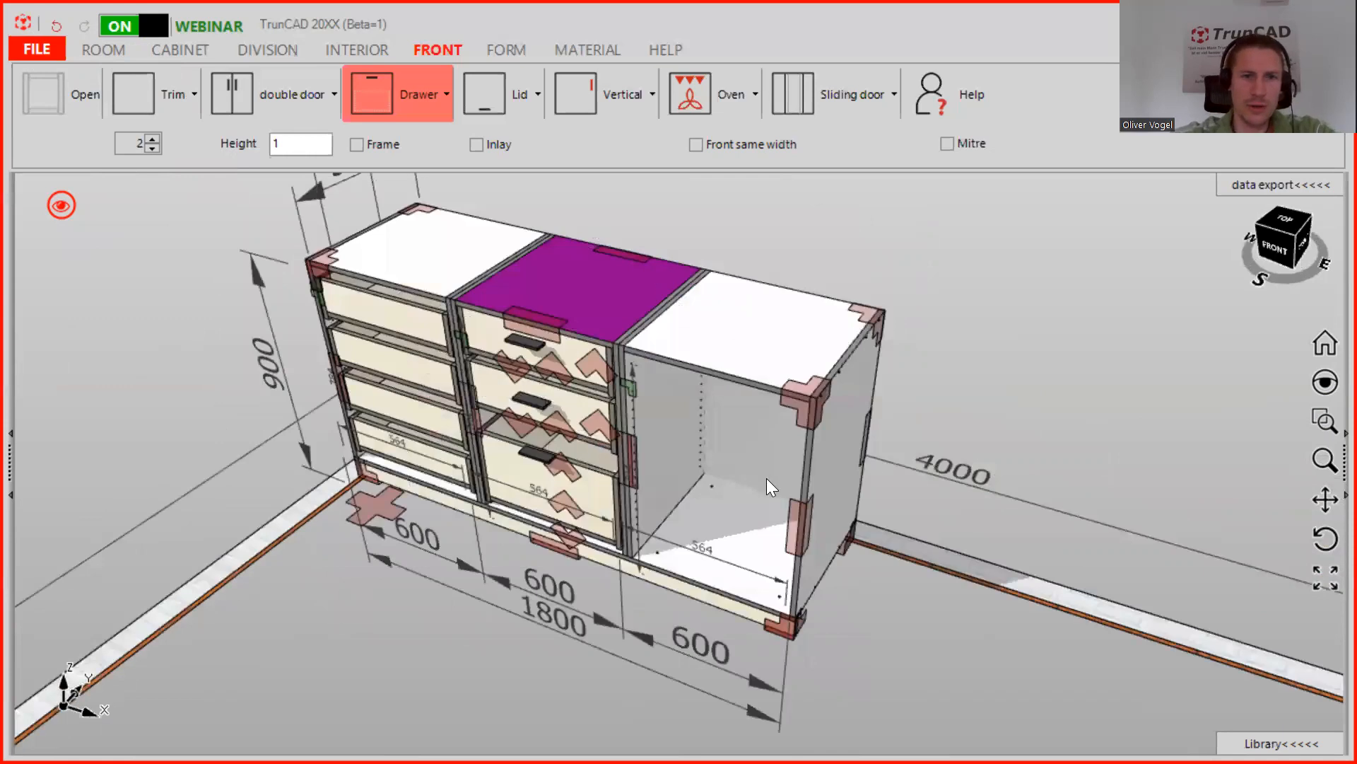
middle_click_drag(601, 358, 451, 66)
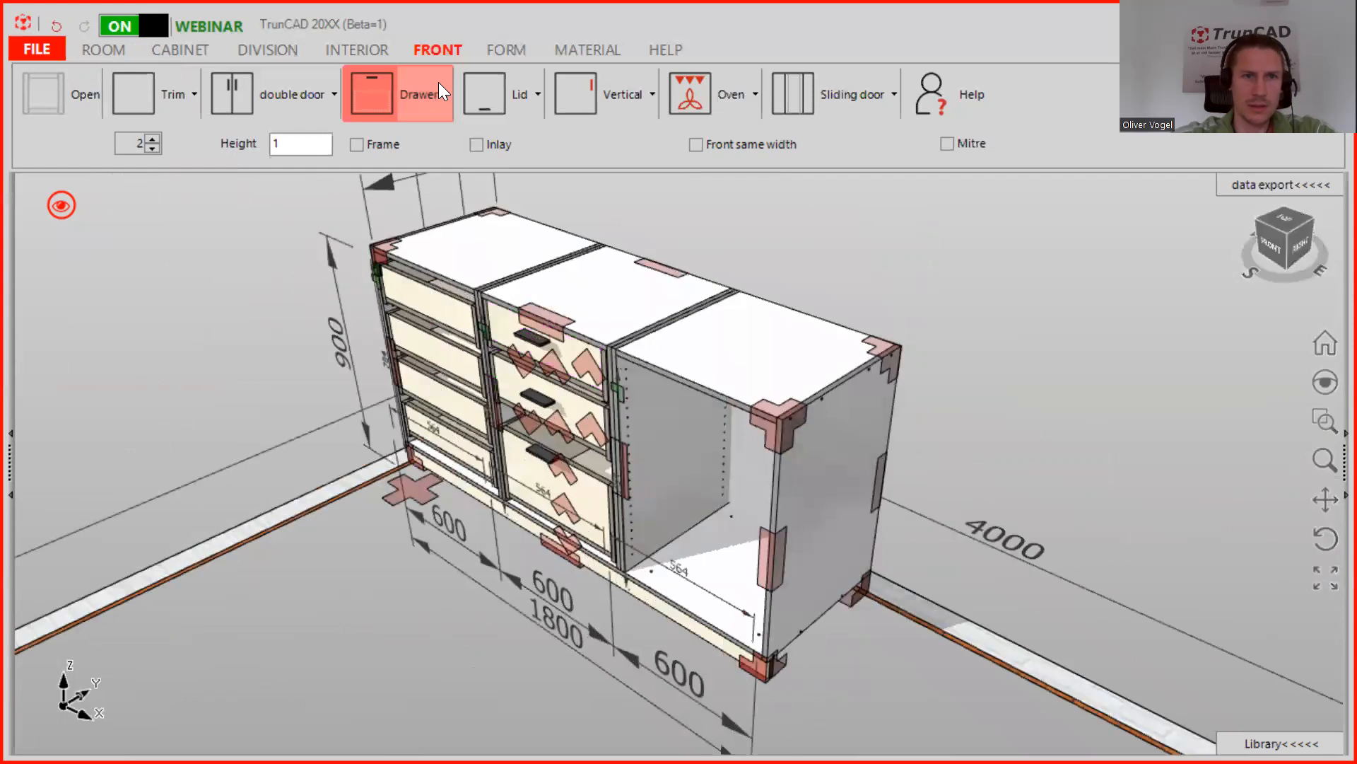
left_click(438, 82)
scroll(687, 269, "up", 3)
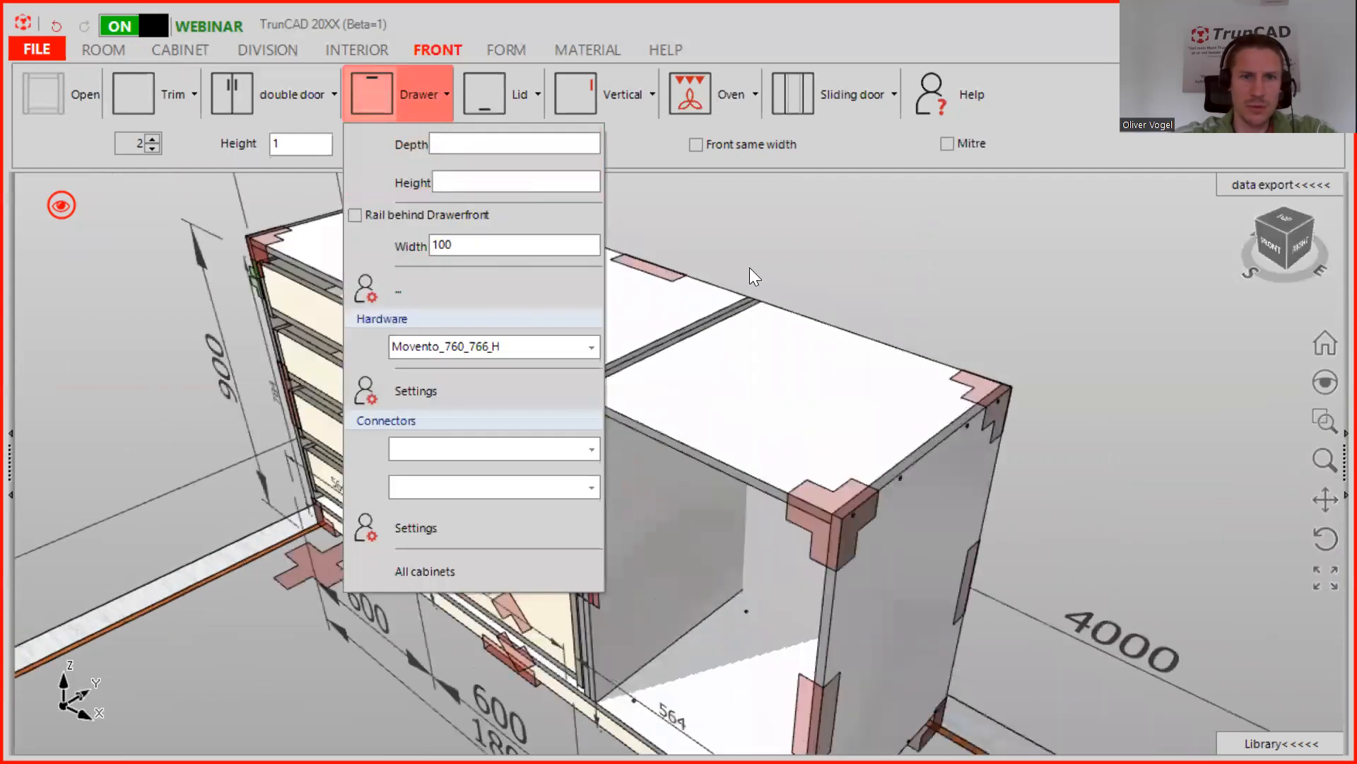
left_click(779, 243)
middle_click_drag(781, 243, 644, 269)
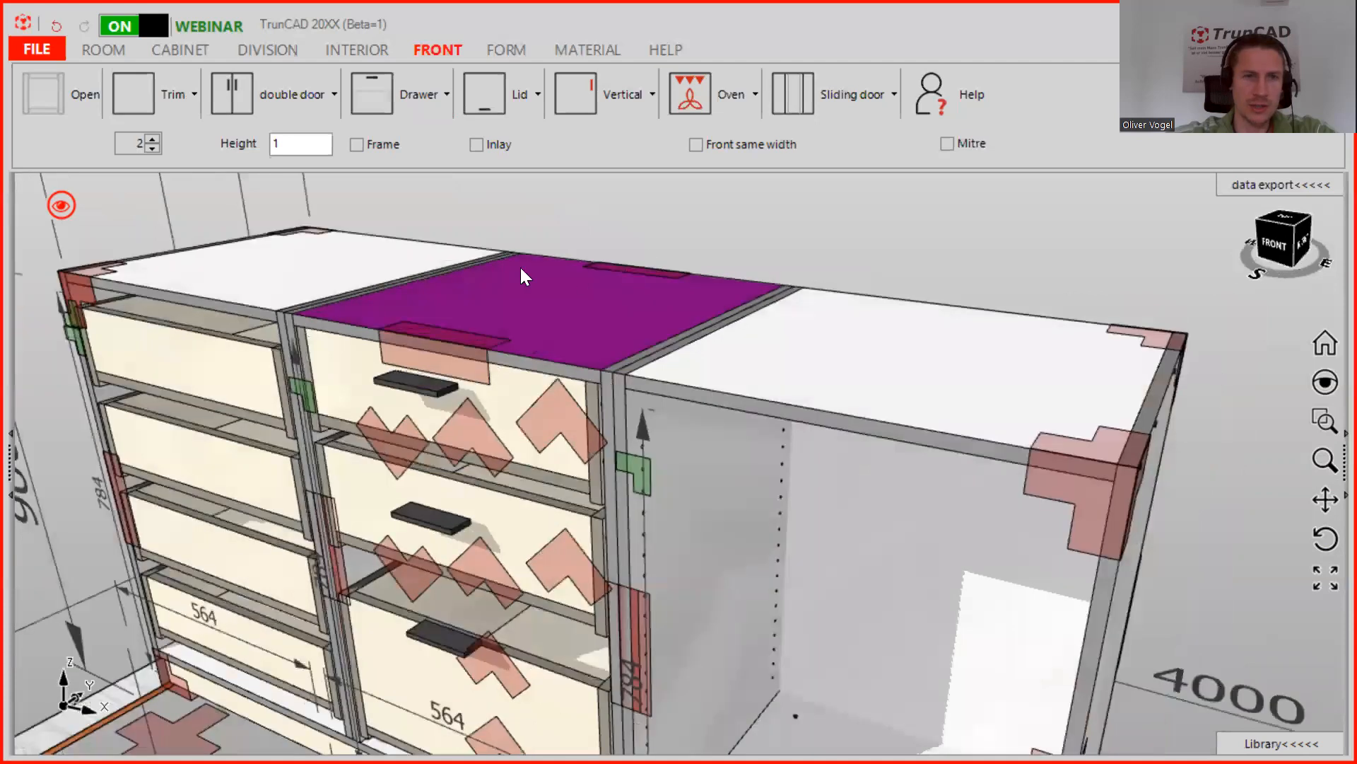
Display the sideboard as a wireframe to expose the drill holes in its panels.
left_click(61, 206)
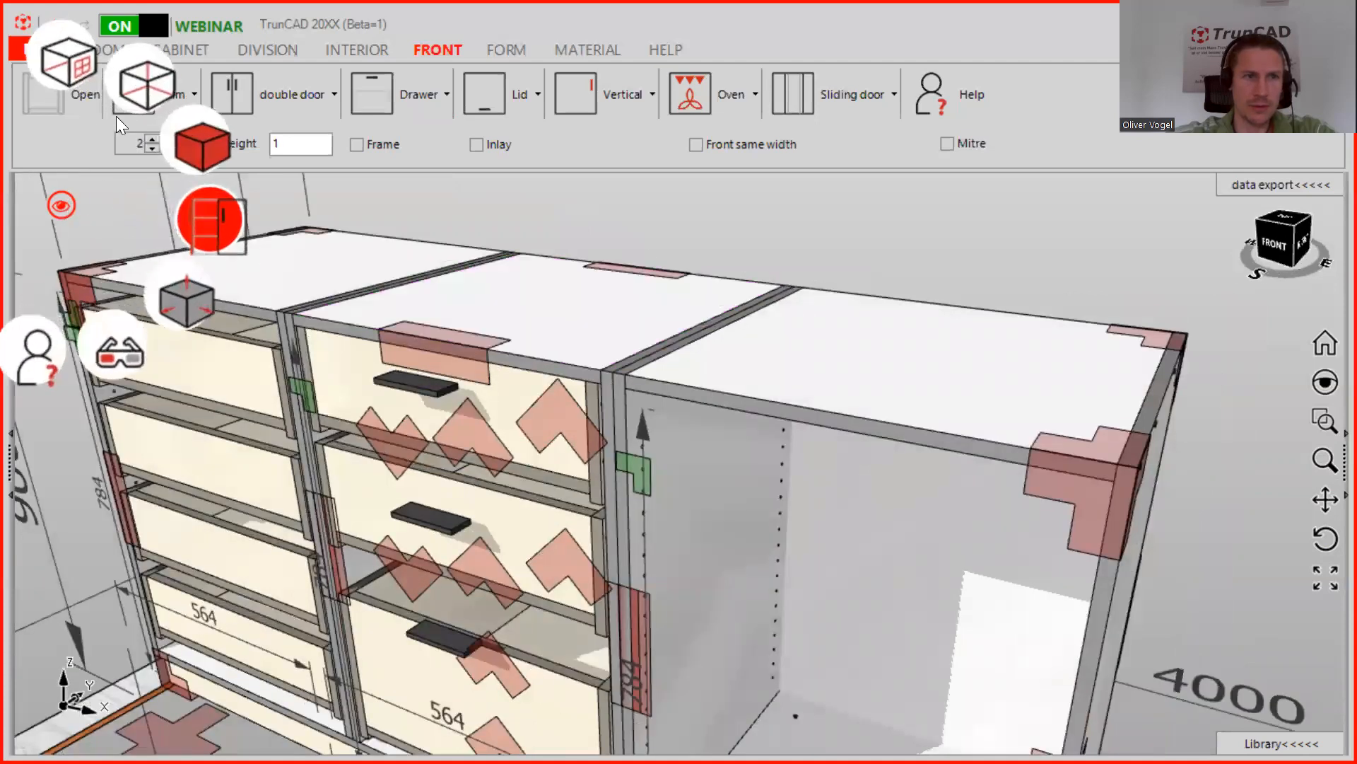
left_click(144, 93)
middle_click_drag(639, 359, 596, 364)
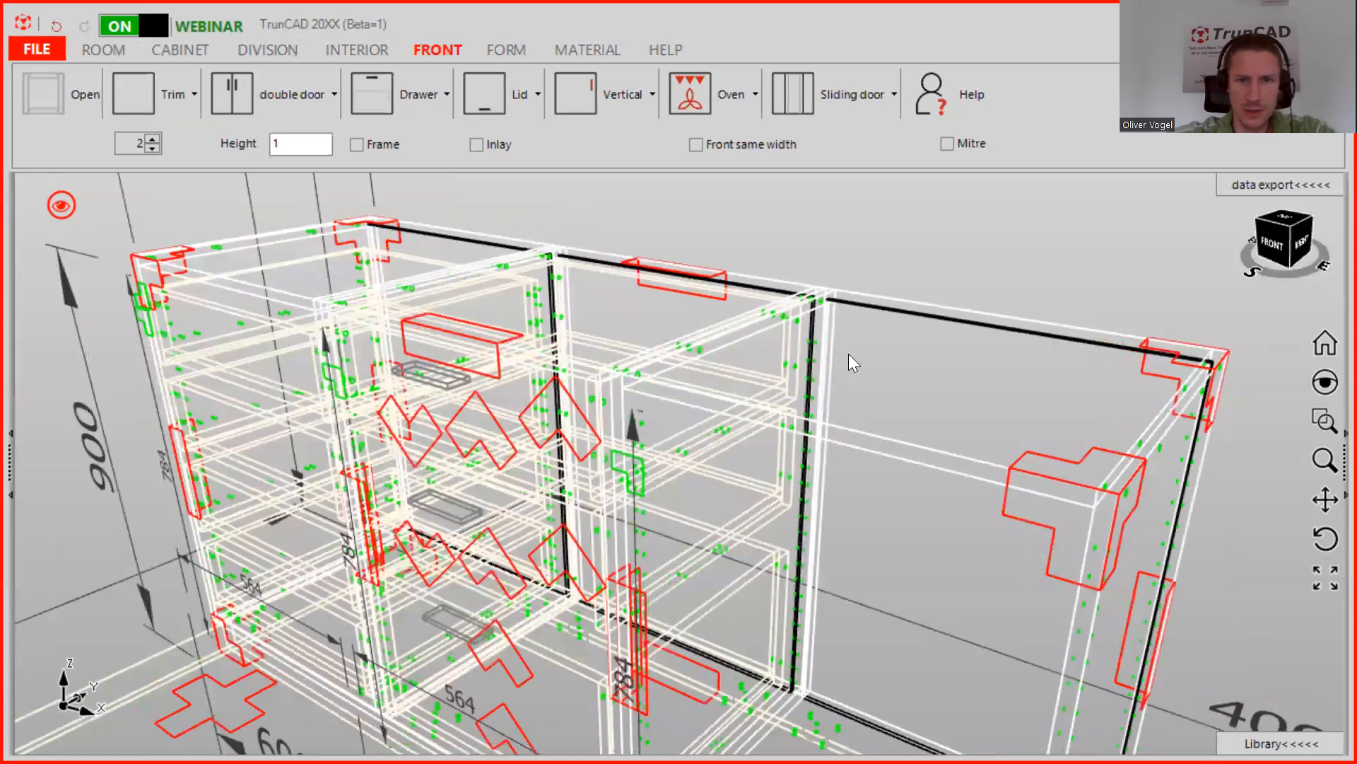
Cycle the sideboard's display from wireframe back to the solid rendered view.
scroll(806, 353, "down", 2)
scroll(823, 353, "down", 3)
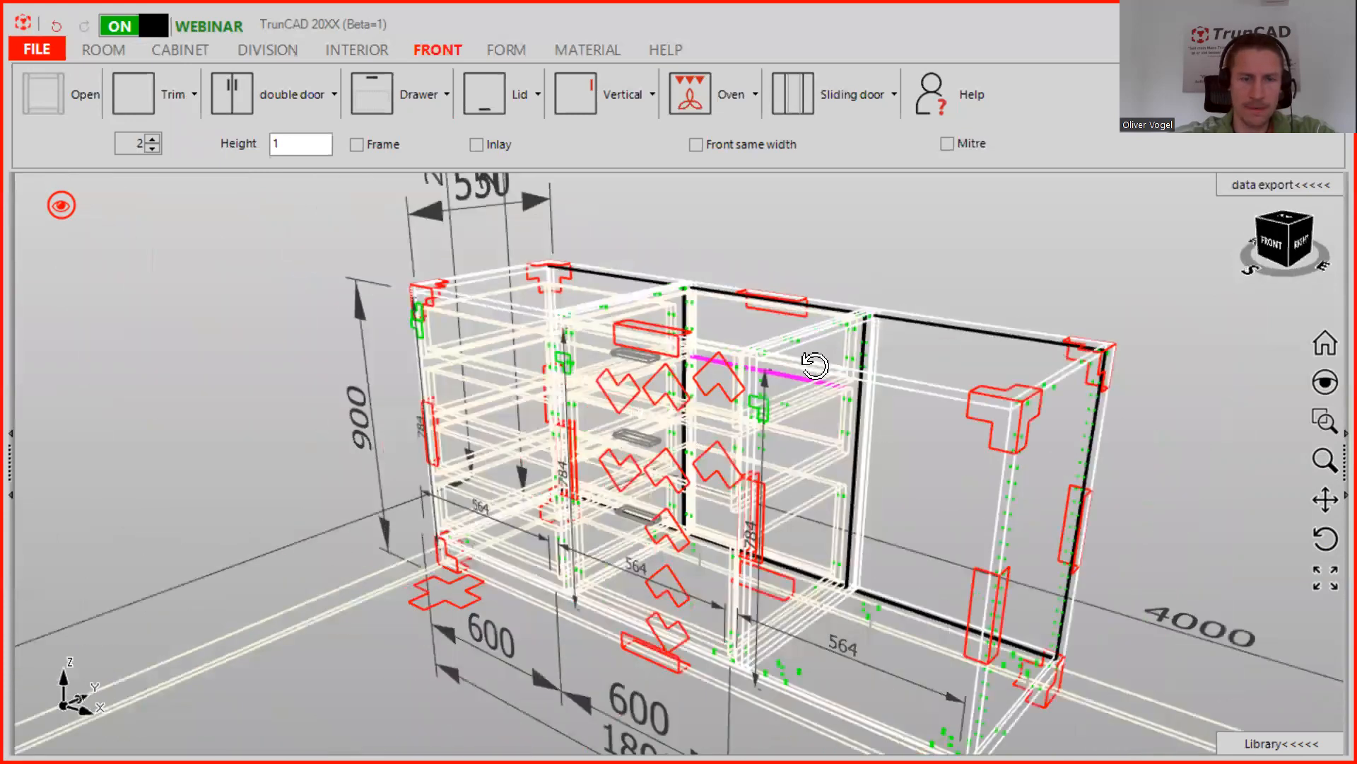
left_click(65, 207)
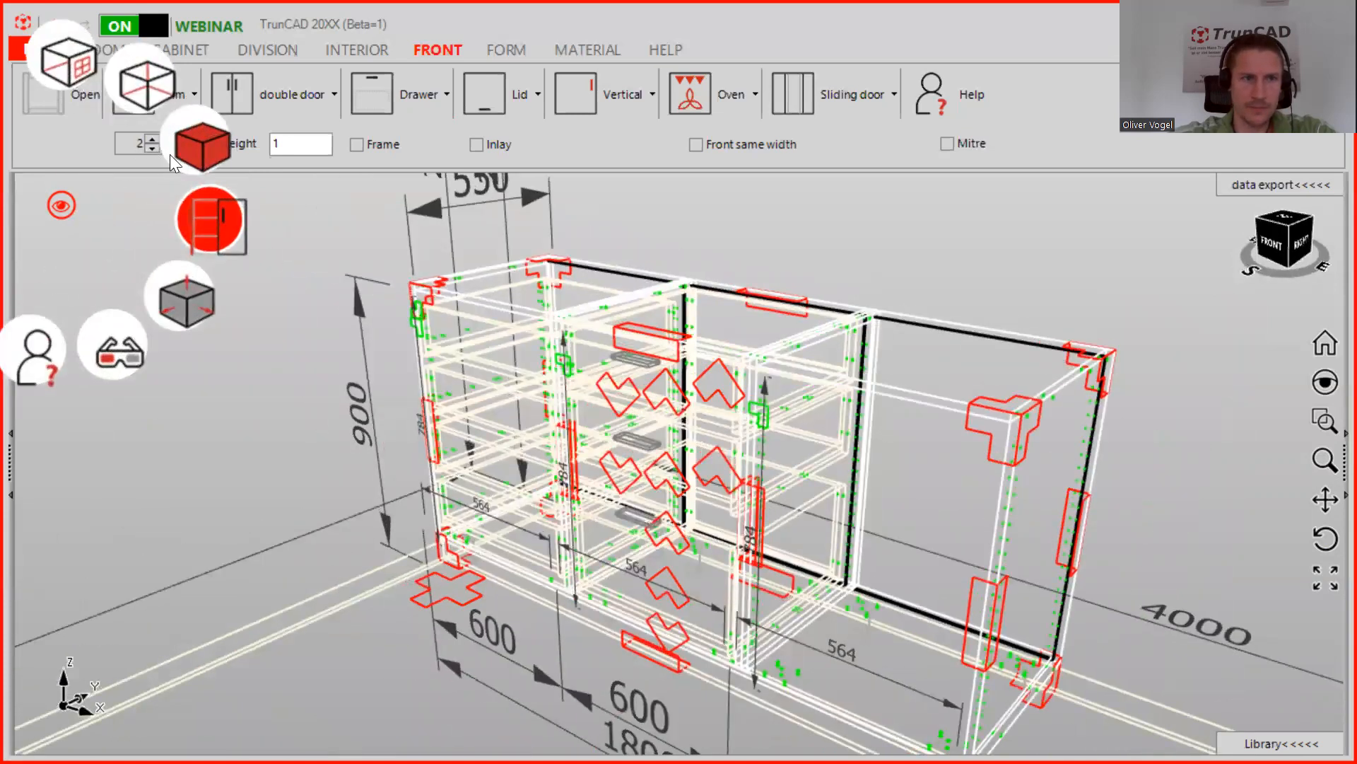
left_click(195, 151)
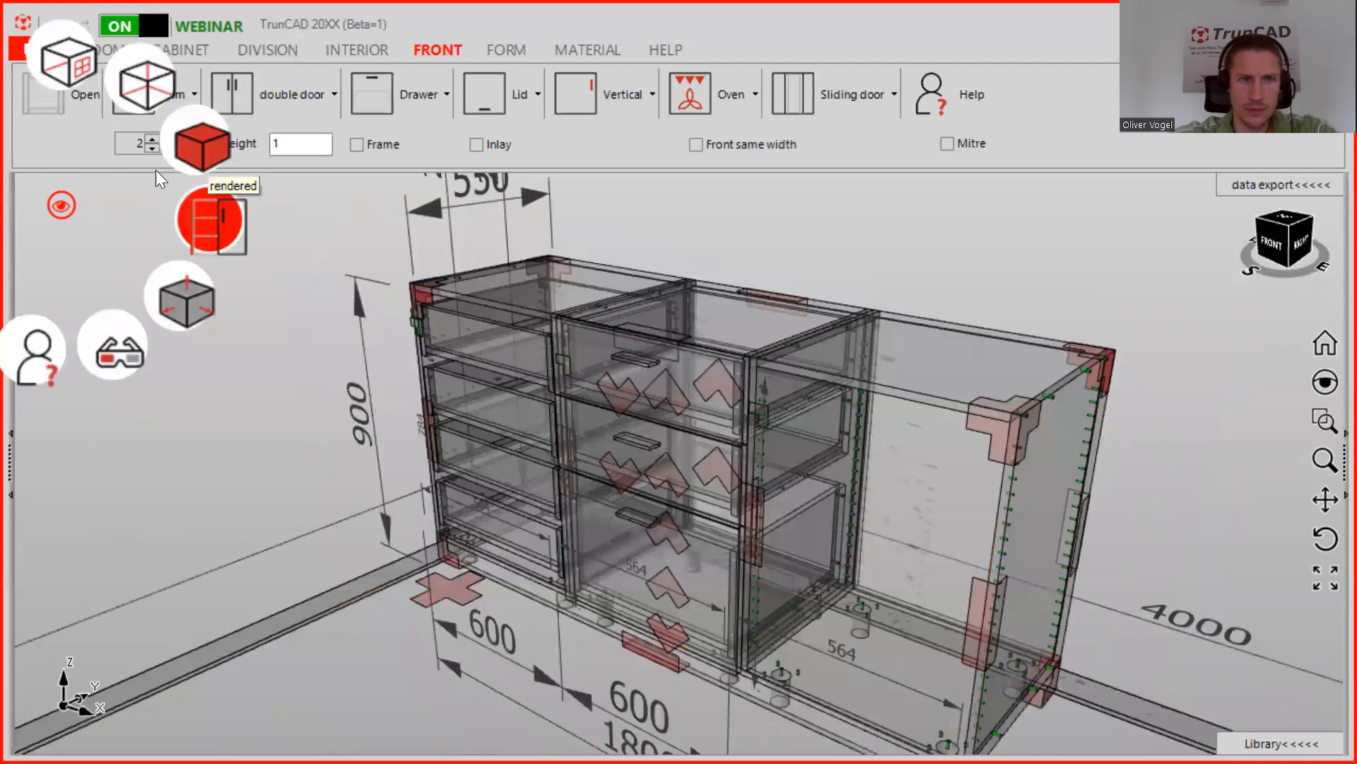
left_click(212, 145)
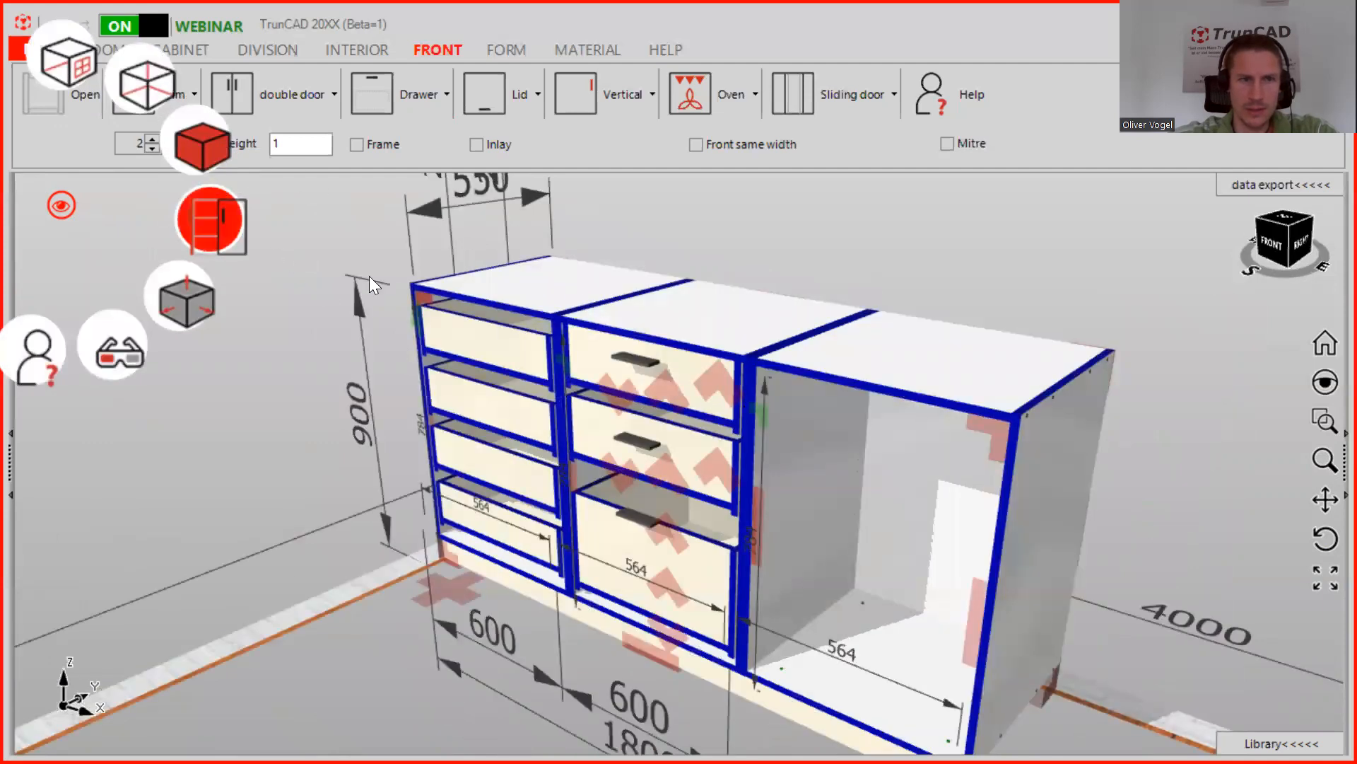
left_click(197, 146)
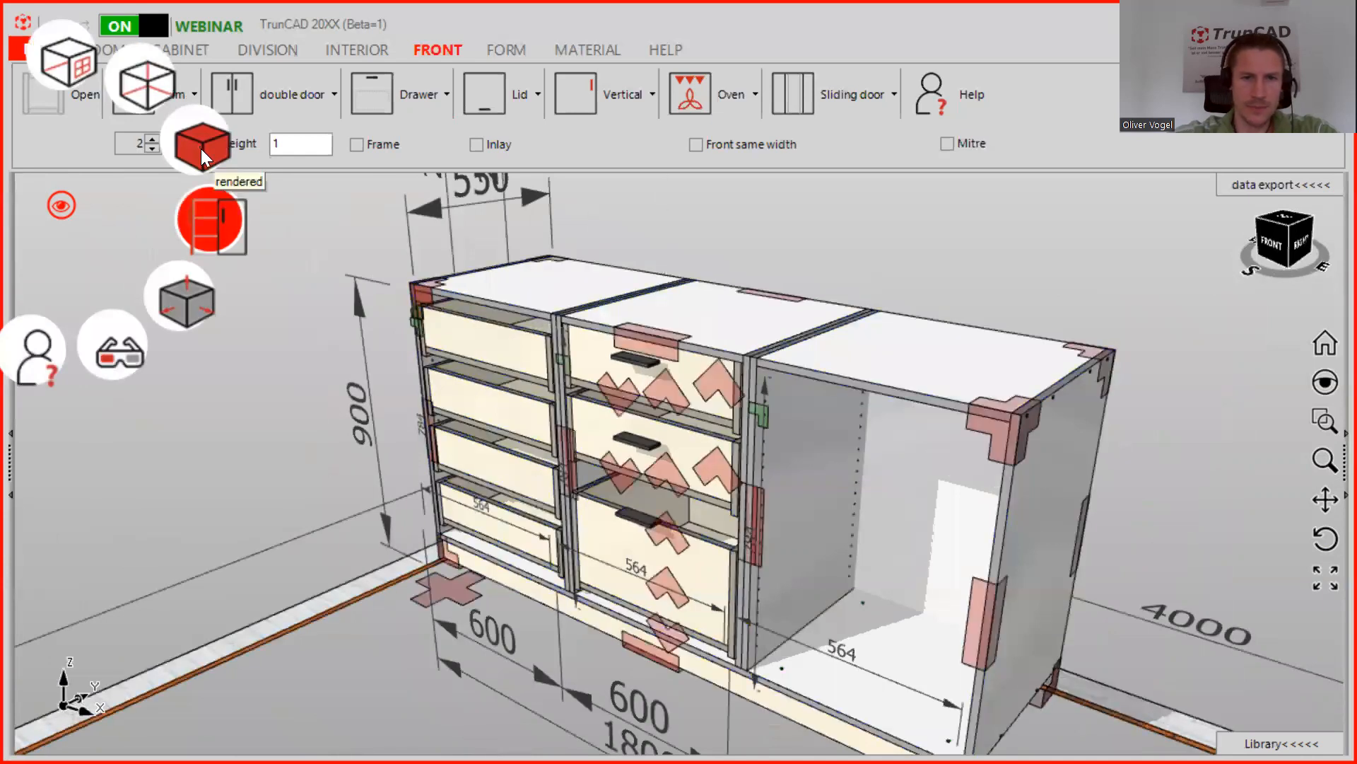
left_click(204, 154)
left_click(206, 152)
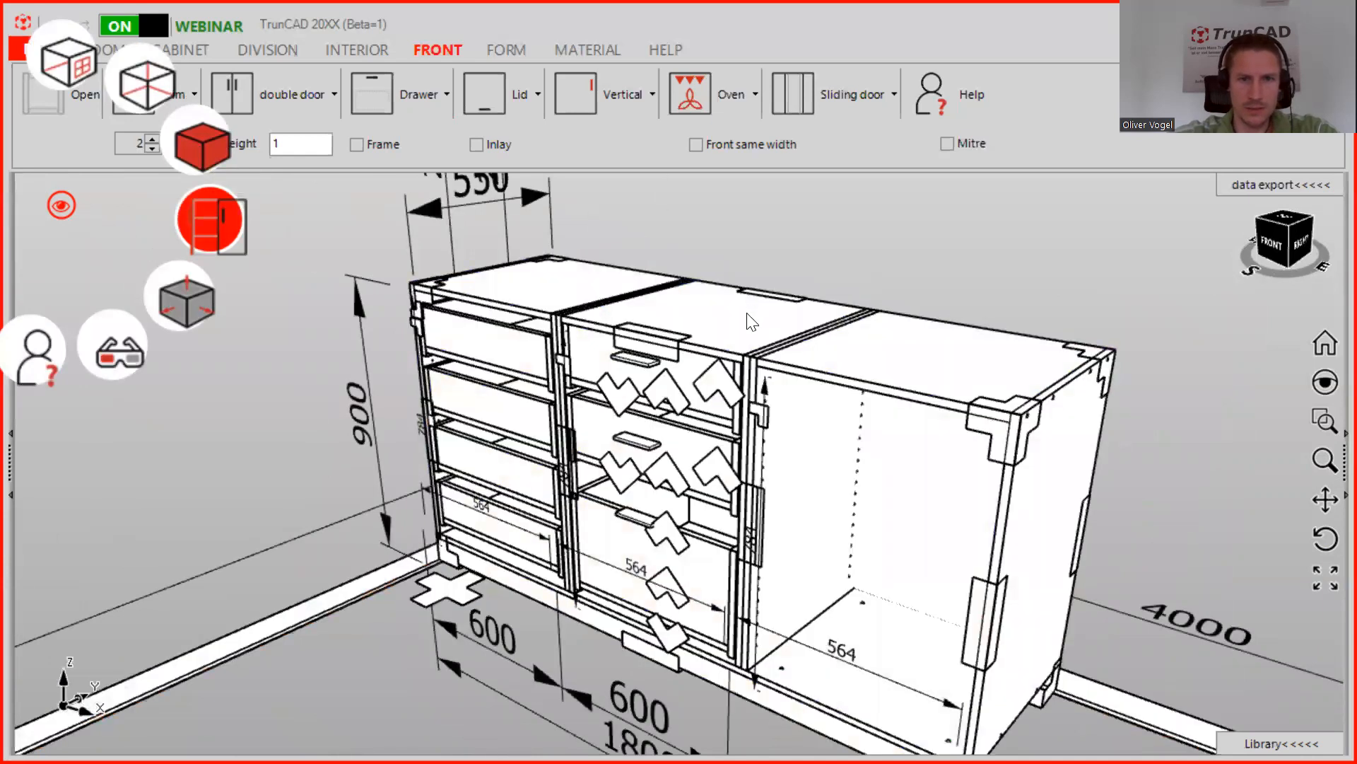
left_click(221, 143)
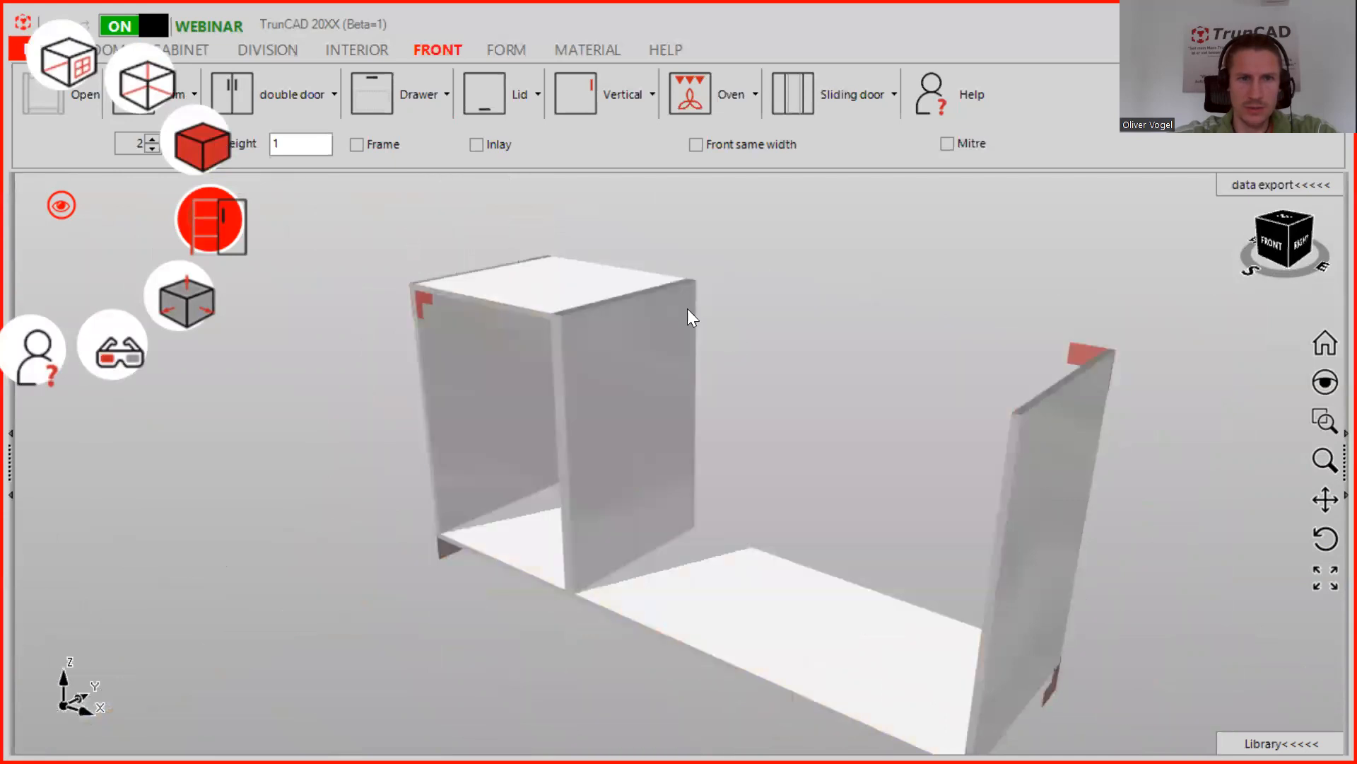
Delete the top drawer of the middle compartment and set the depth for new drawers to 300.
left_click(713, 376)
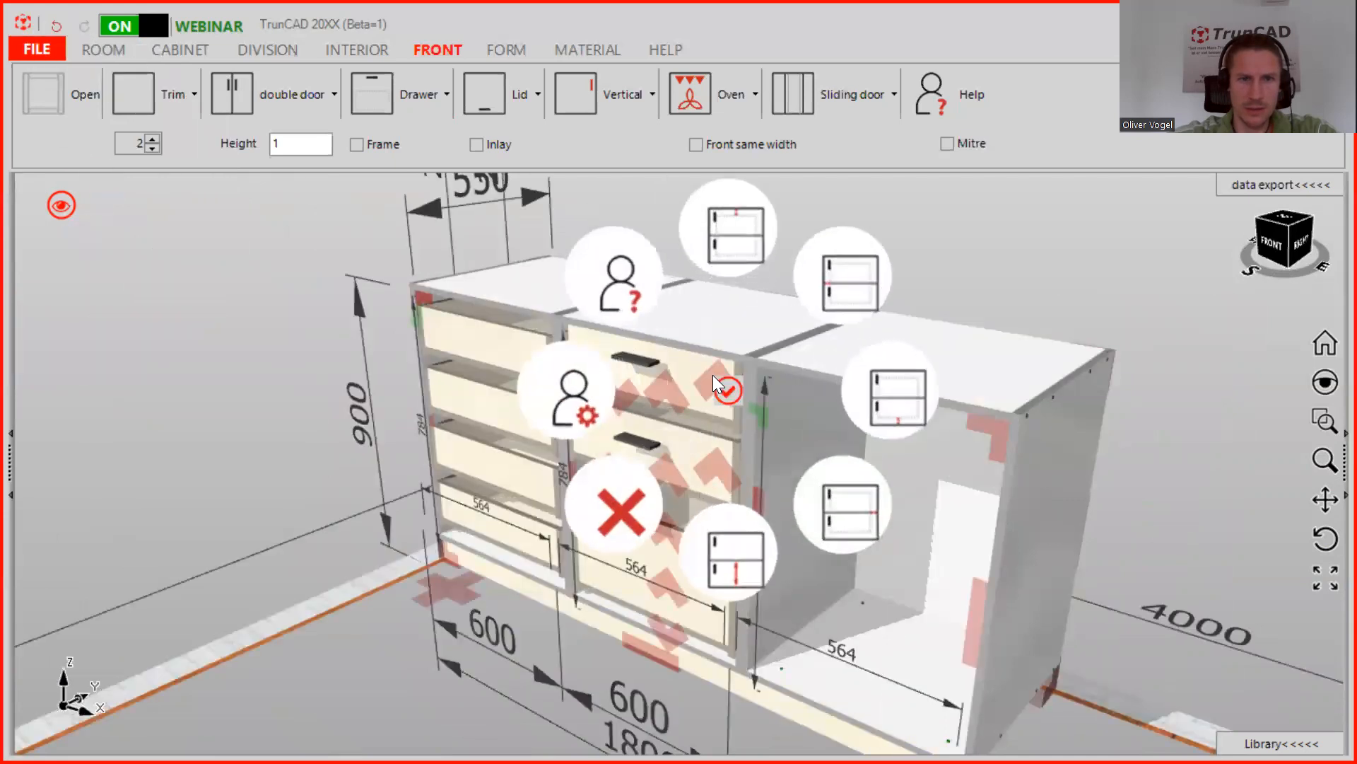
left_click(629, 509)
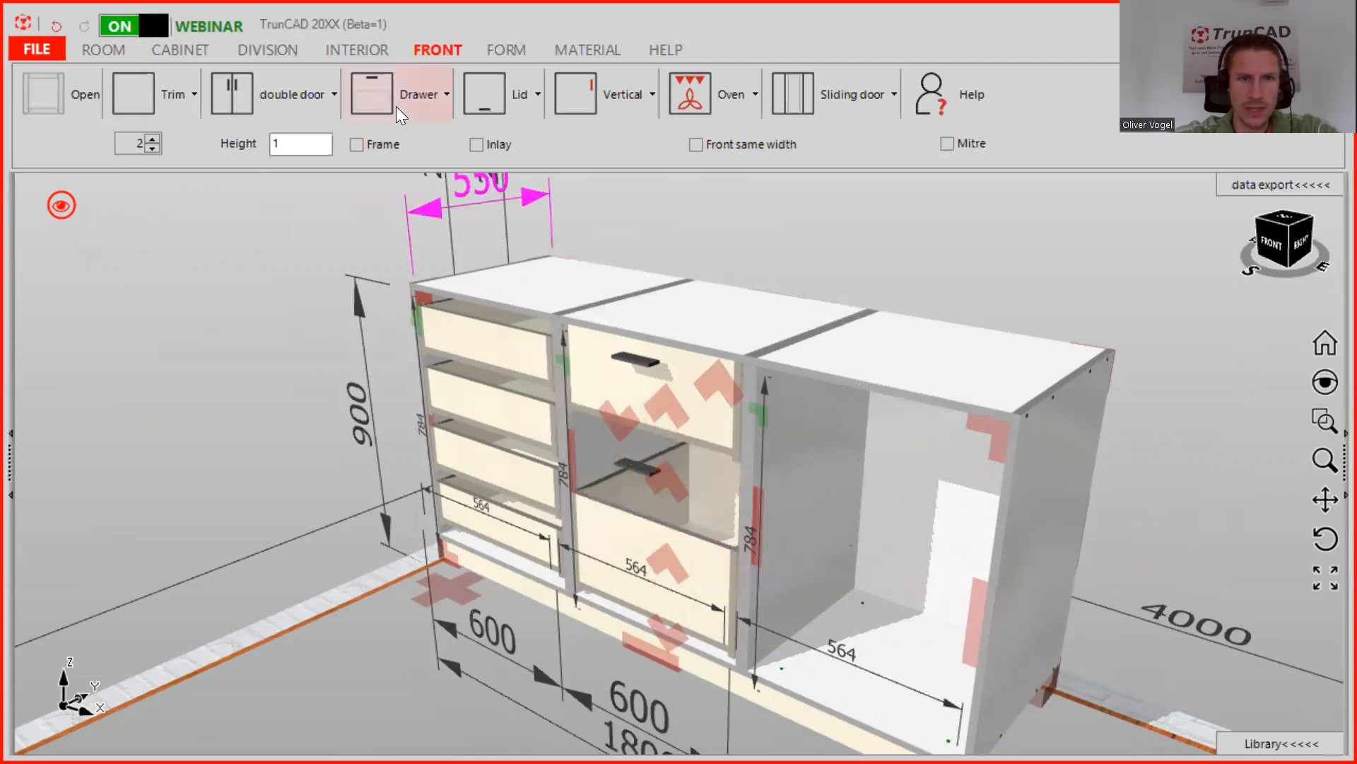
left_click(421, 95)
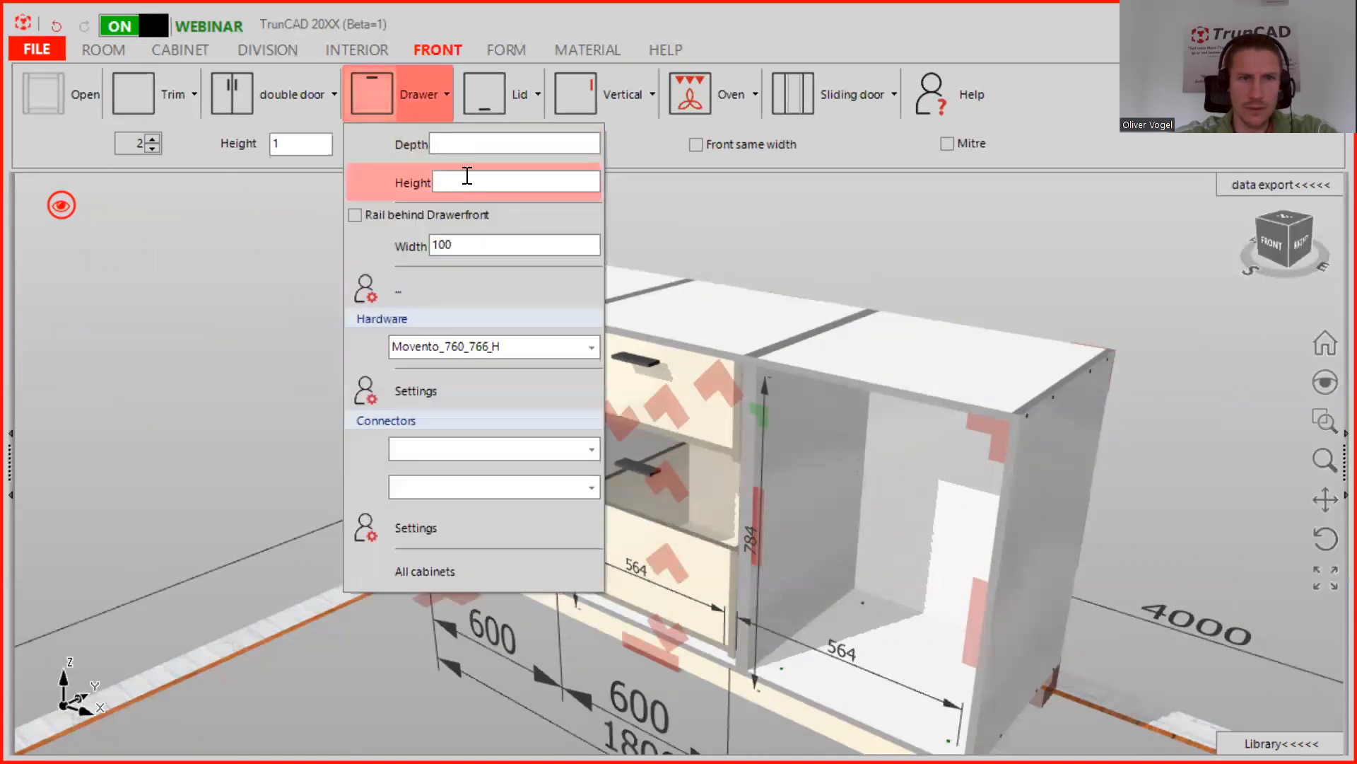
left_click(476, 144)
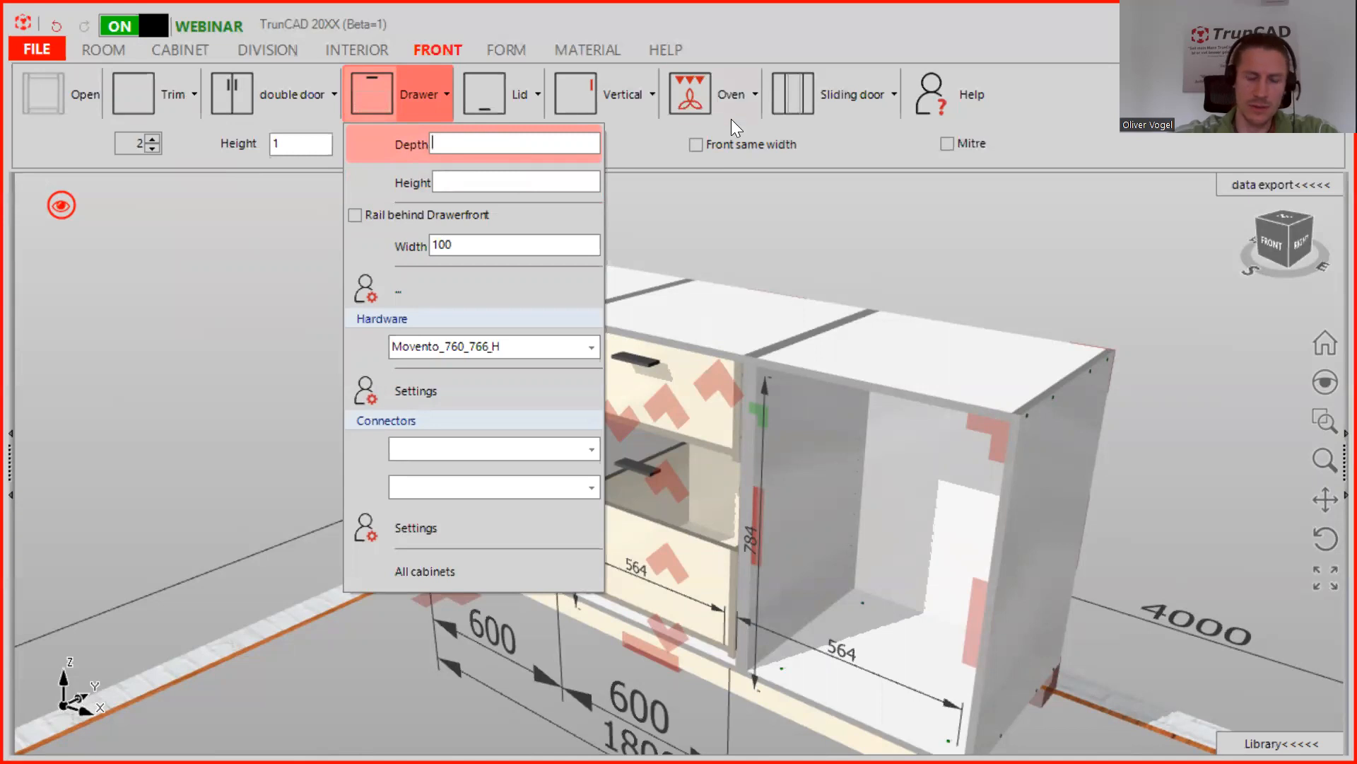
type("300")
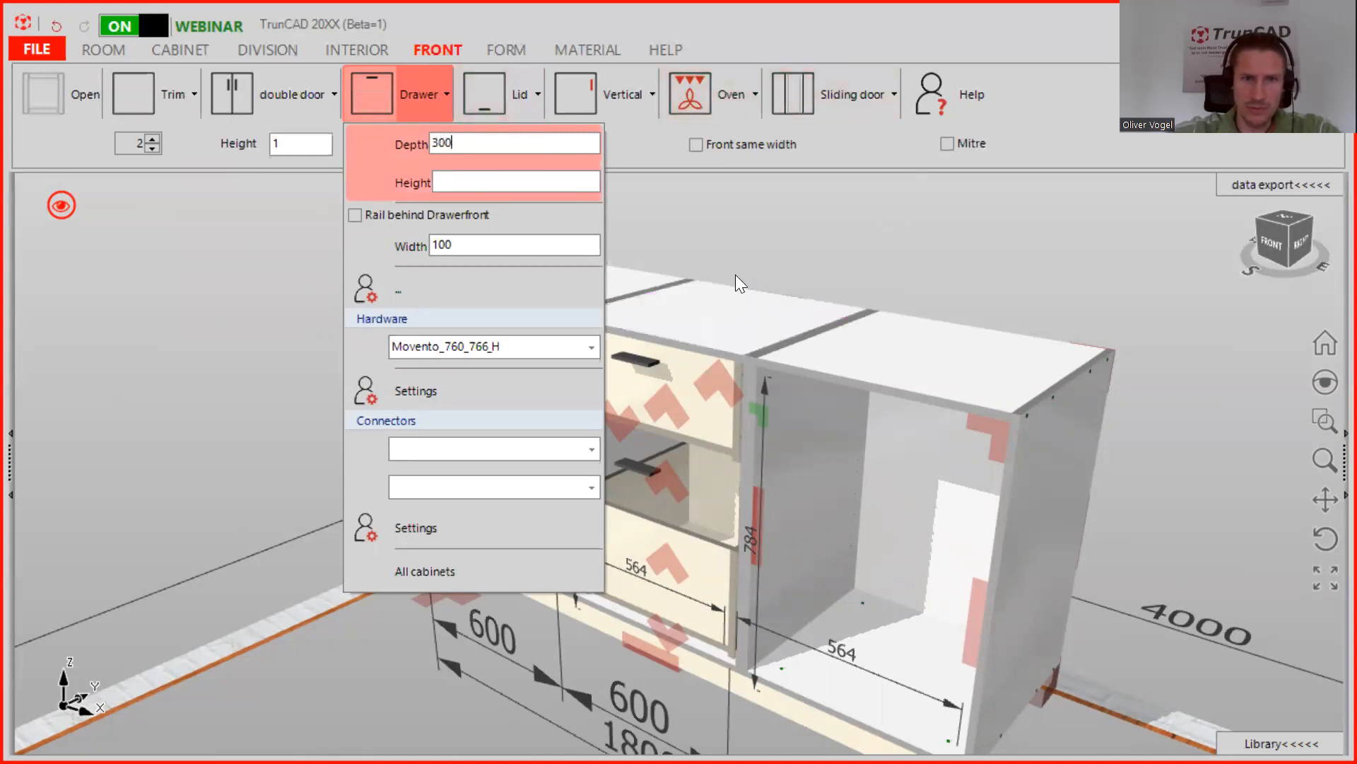
Set the drawer count to one and insert the shallower drawer at the top of the middle compartment.
scroll(787, 277, "down", 3)
middle_click_drag(848, 286, 899, 312, "ctrl")
middle_click_drag(870, 290, 834, 316)
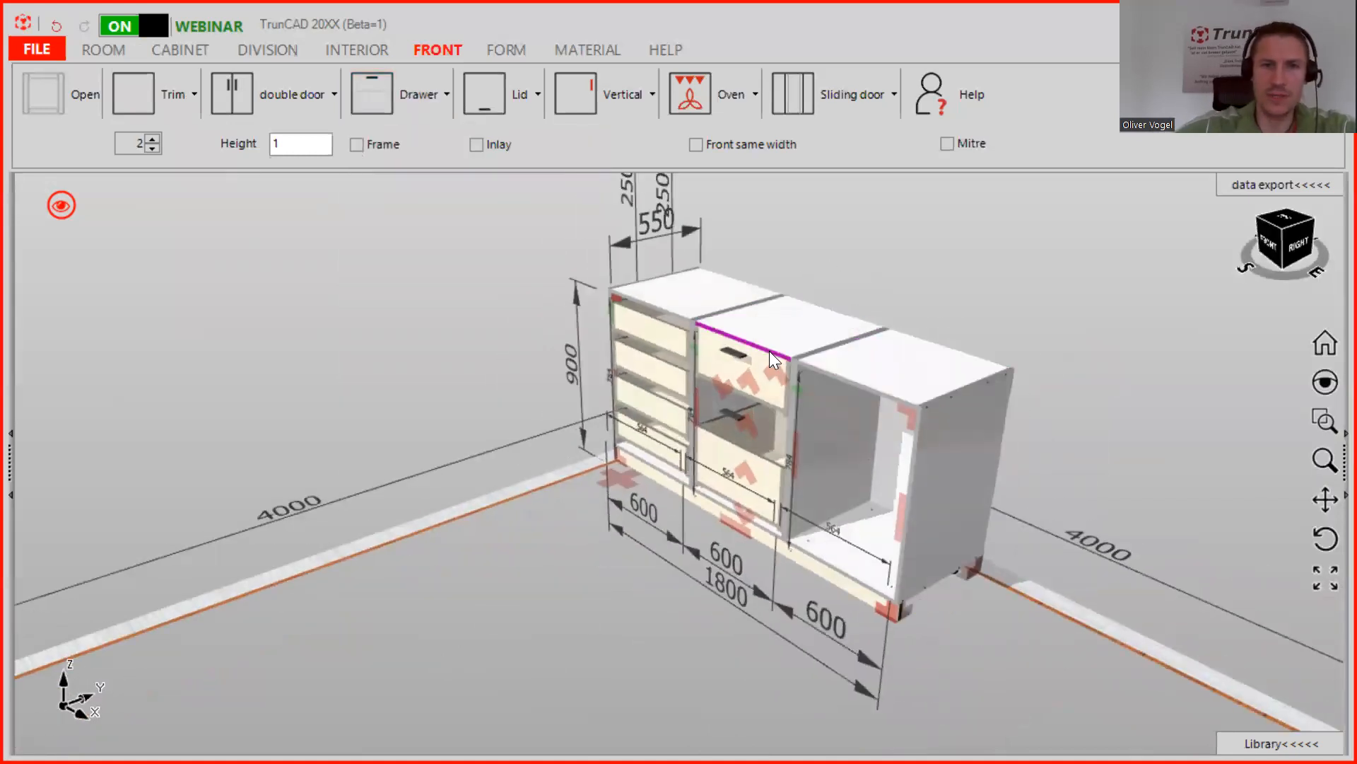
scroll(715, 351, "up", 4)
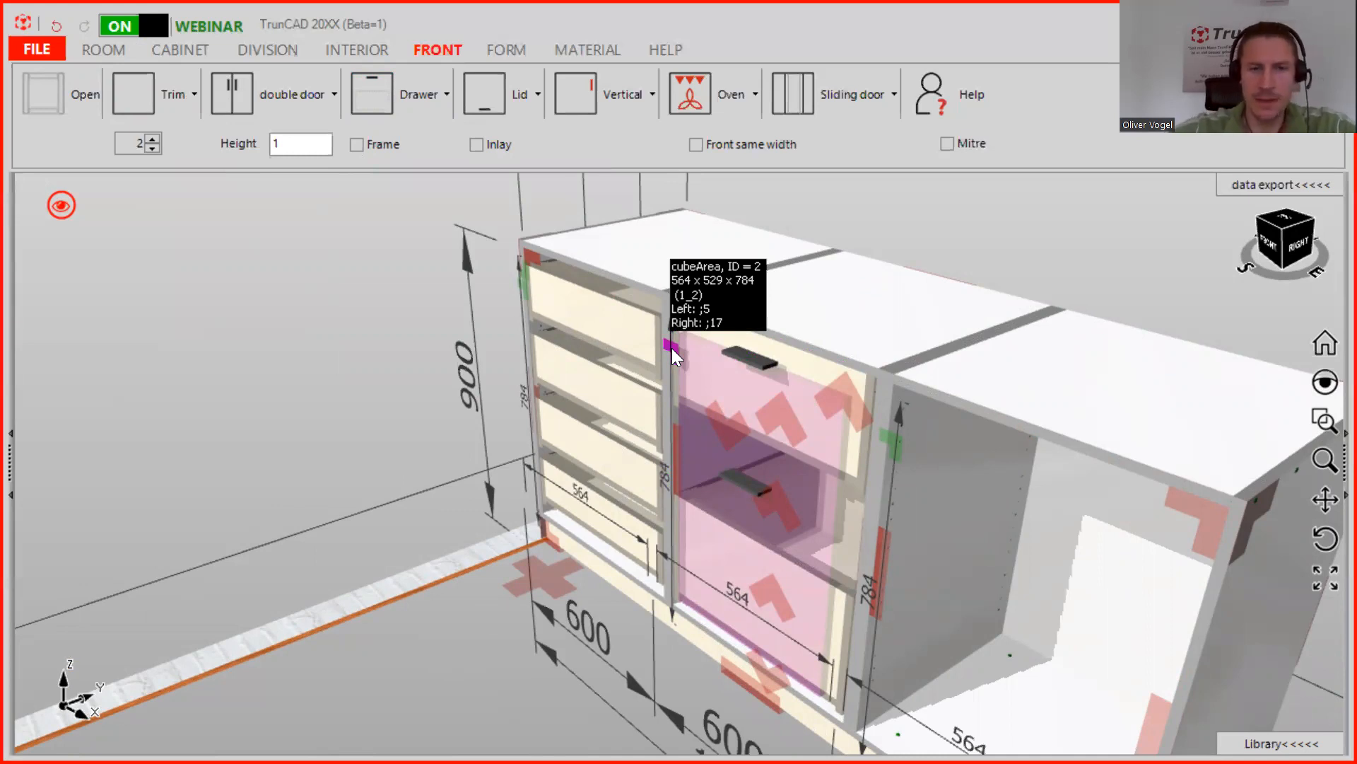
left_click(413, 79)
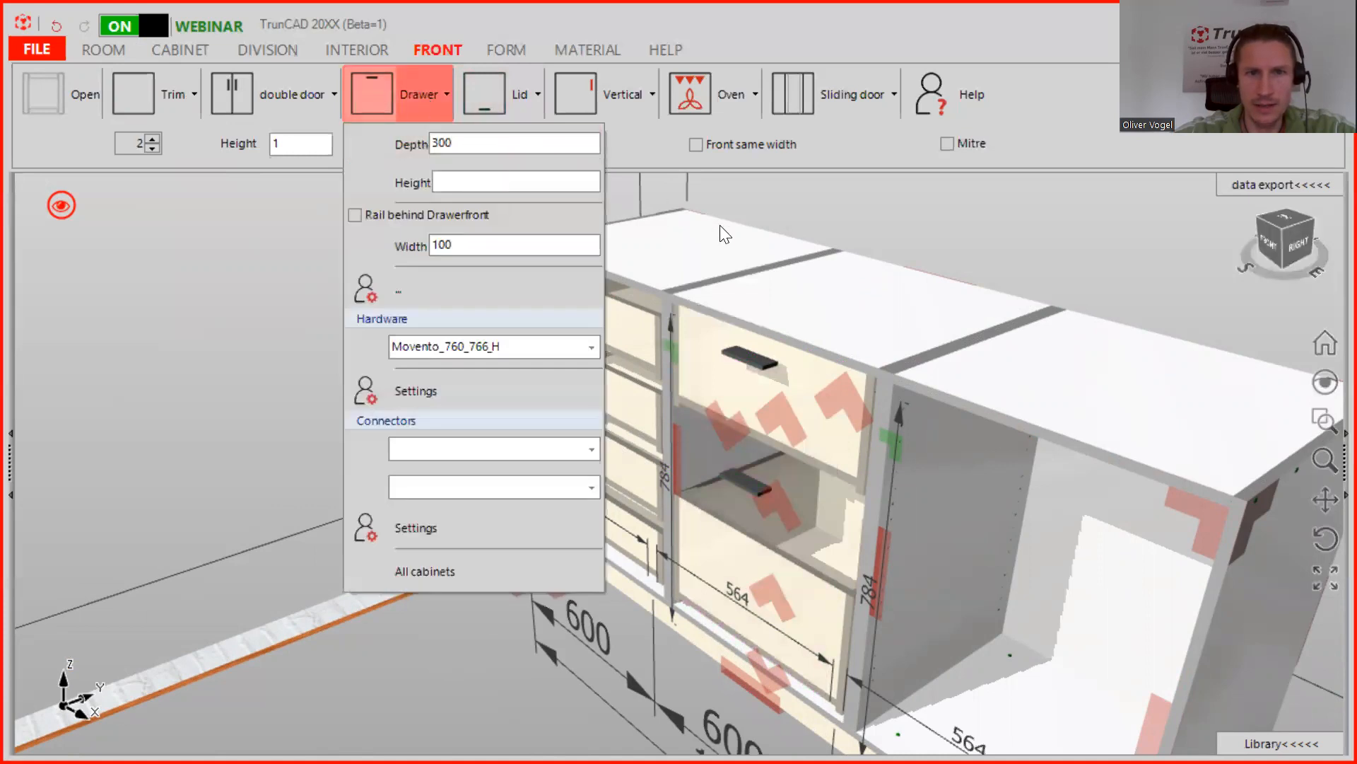
scroll(794, 256, "down", 4)
middle_click_drag(833, 239, 806, 230)
left_click(152, 150)
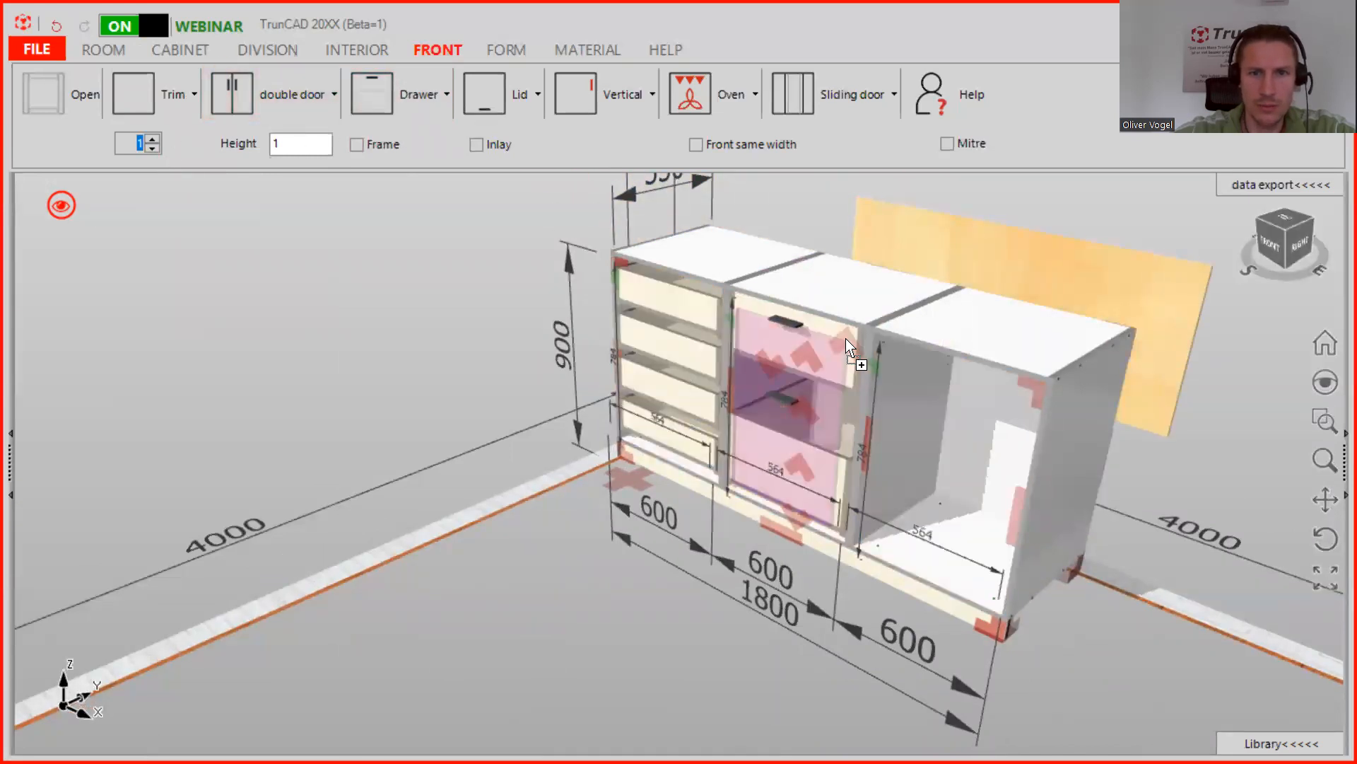
left_click(849, 336)
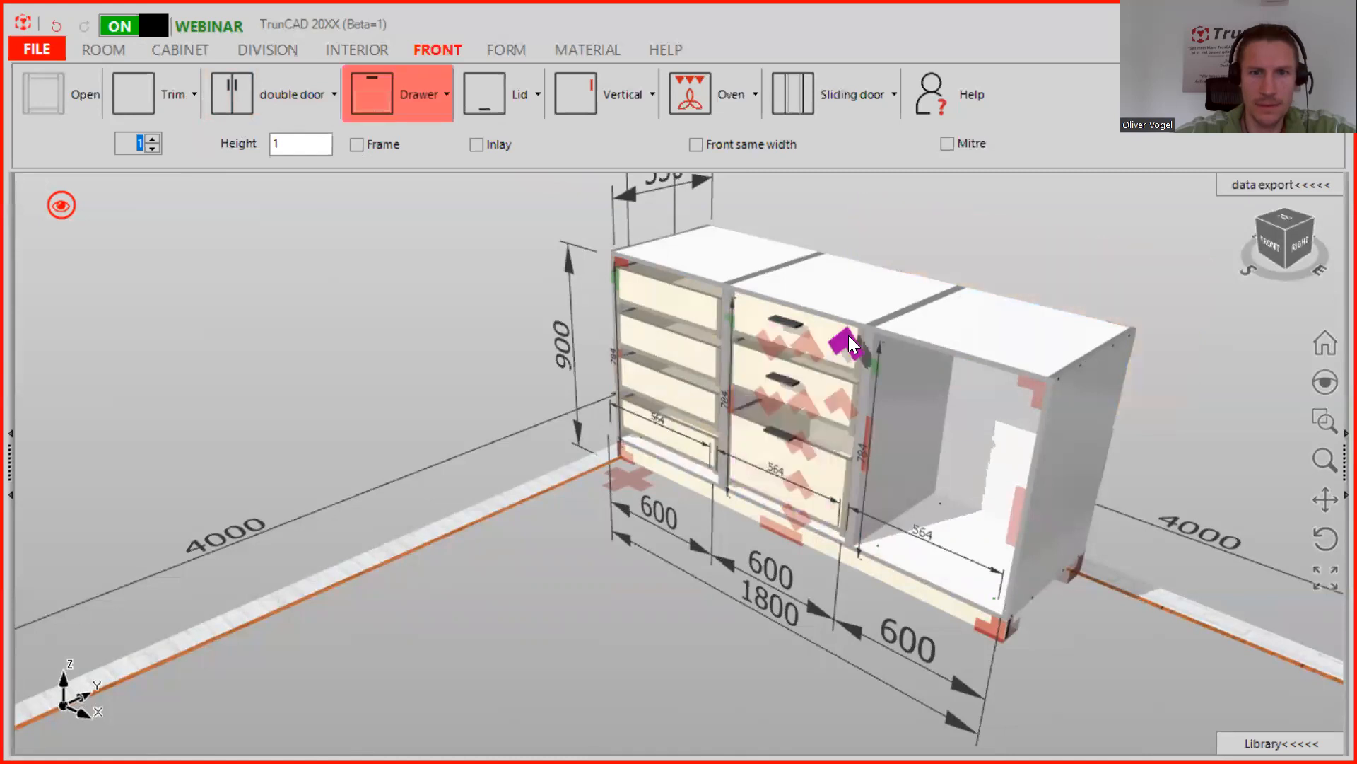
Show the fronts and display the middle compartment's drawers pulled open to compare their depths.
left_click(65, 211)
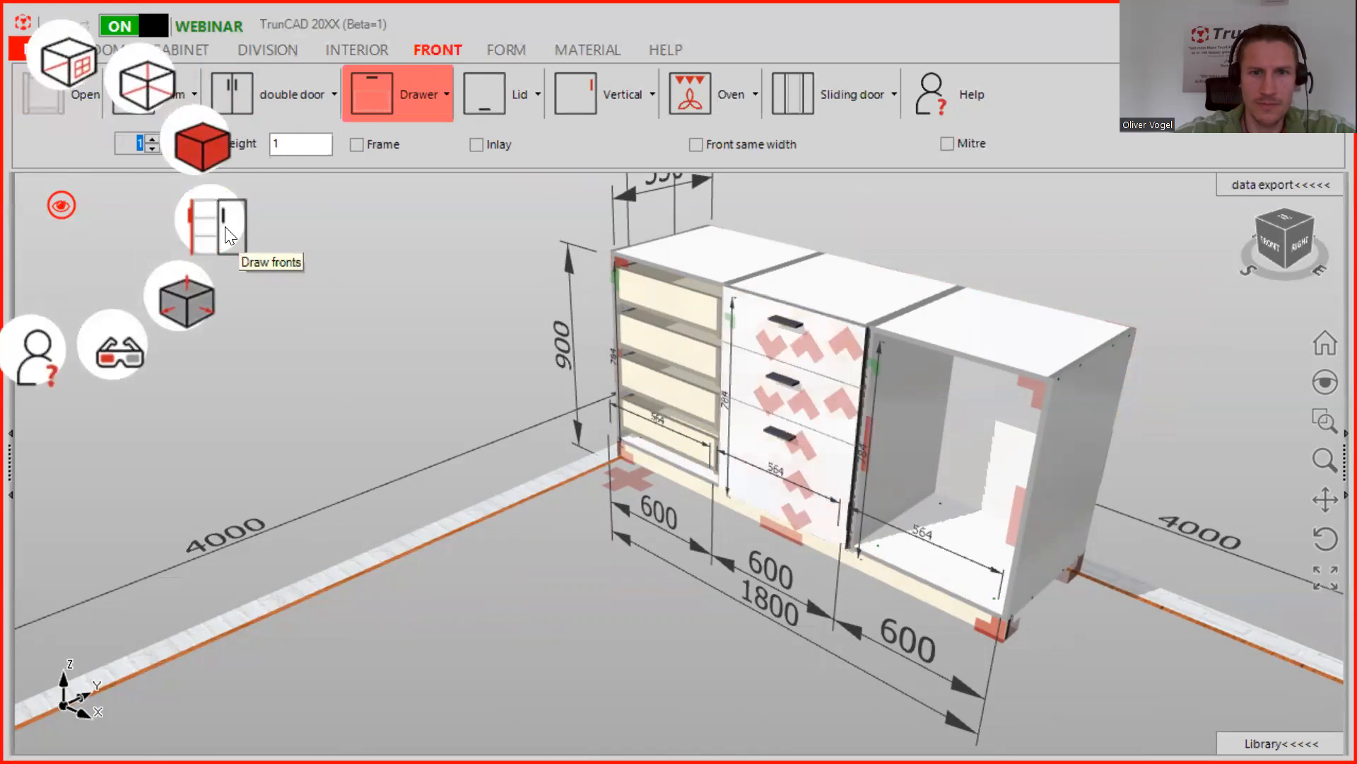
left_click(225, 226)
middle_click_drag(867, 303, 806, 313)
scroll(805, 311, "up", 2)
scroll(805, 311, "up", 3)
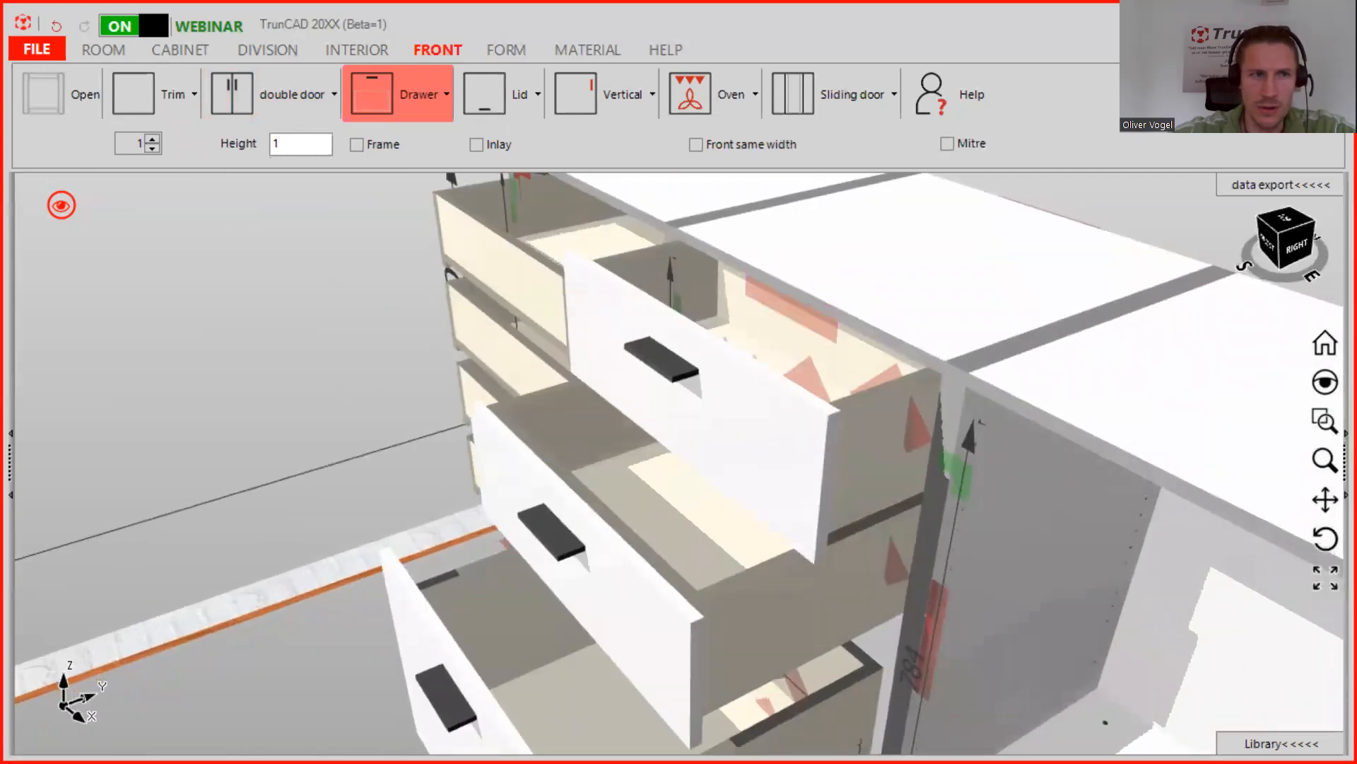
Hide the drawer fronts and display the sideboard as a wireframe to examine the drilling for the replaced drawer.
left_click(55, 205)
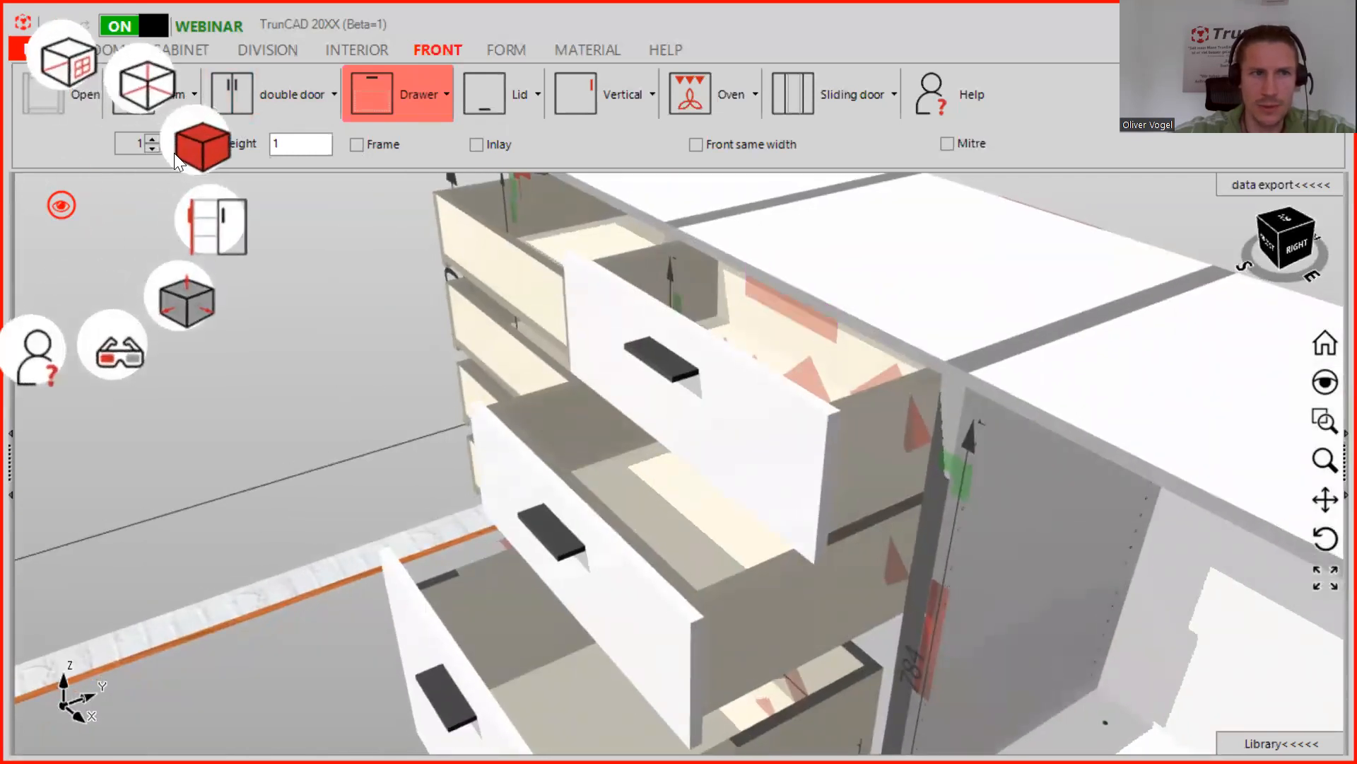
left_click(207, 229)
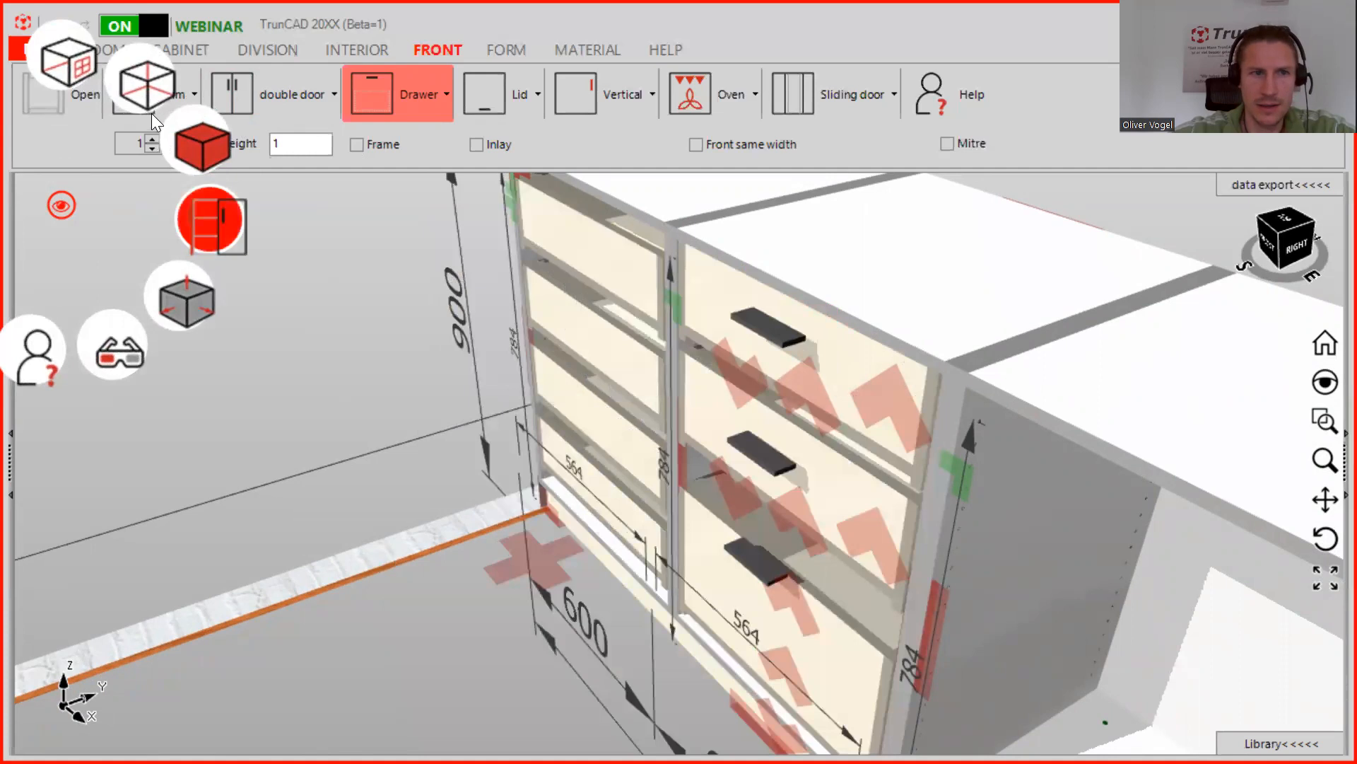
left_click(152, 93)
middle_click_drag(1025, 306, 1070, 345)
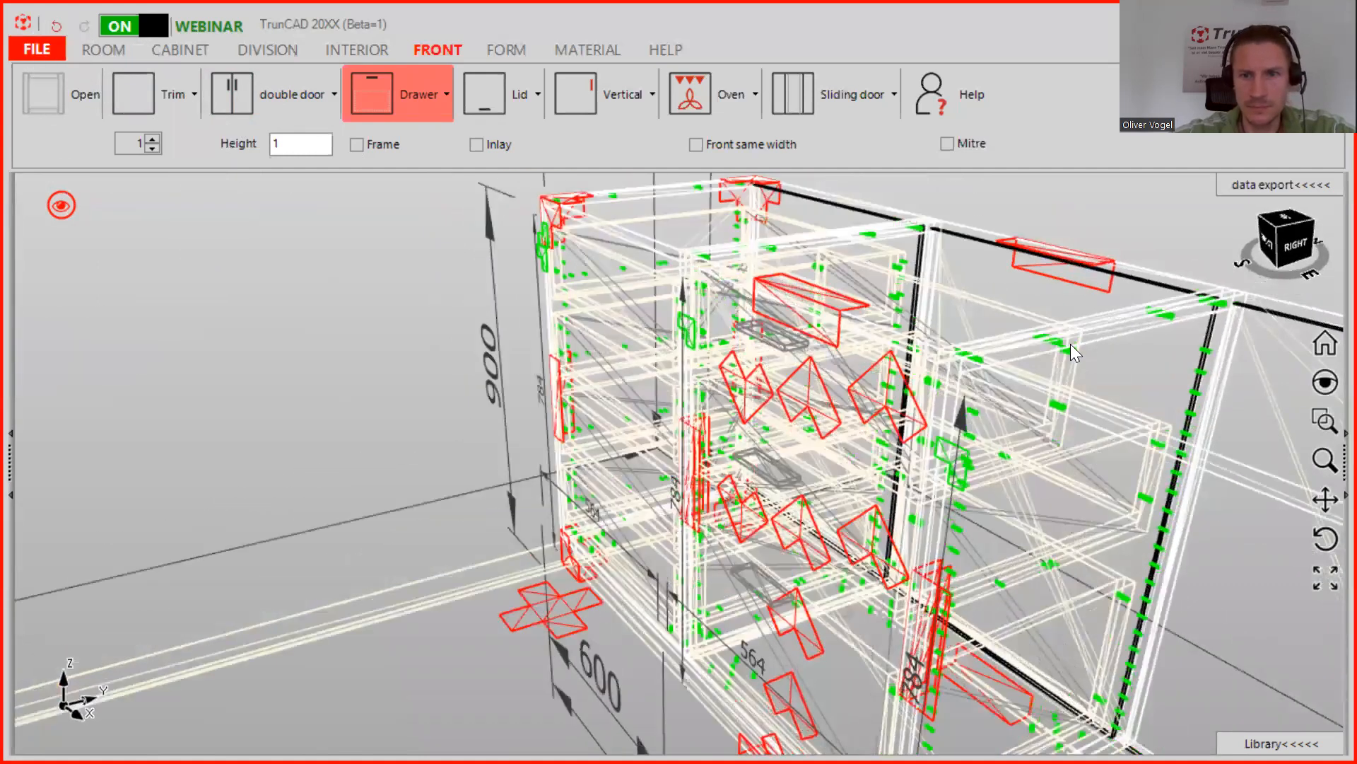
scroll(1071, 343, "up", 2)
scroll(902, 364, "down", 4)
mouse_move(920, 376)
middle_mouse_down()
mouse_move(990, 339)
mouse_move(910, 351)
mouse_move(975, 362)
mouse_move(993, 396)
mouse_move(951, 398)
mouse_move(933, 381)
middle_mouse_up()
Configure the interior drawers with height 150, depth 450, an empty distance to bottom and a top distance of 25.
left_click(358, 50)
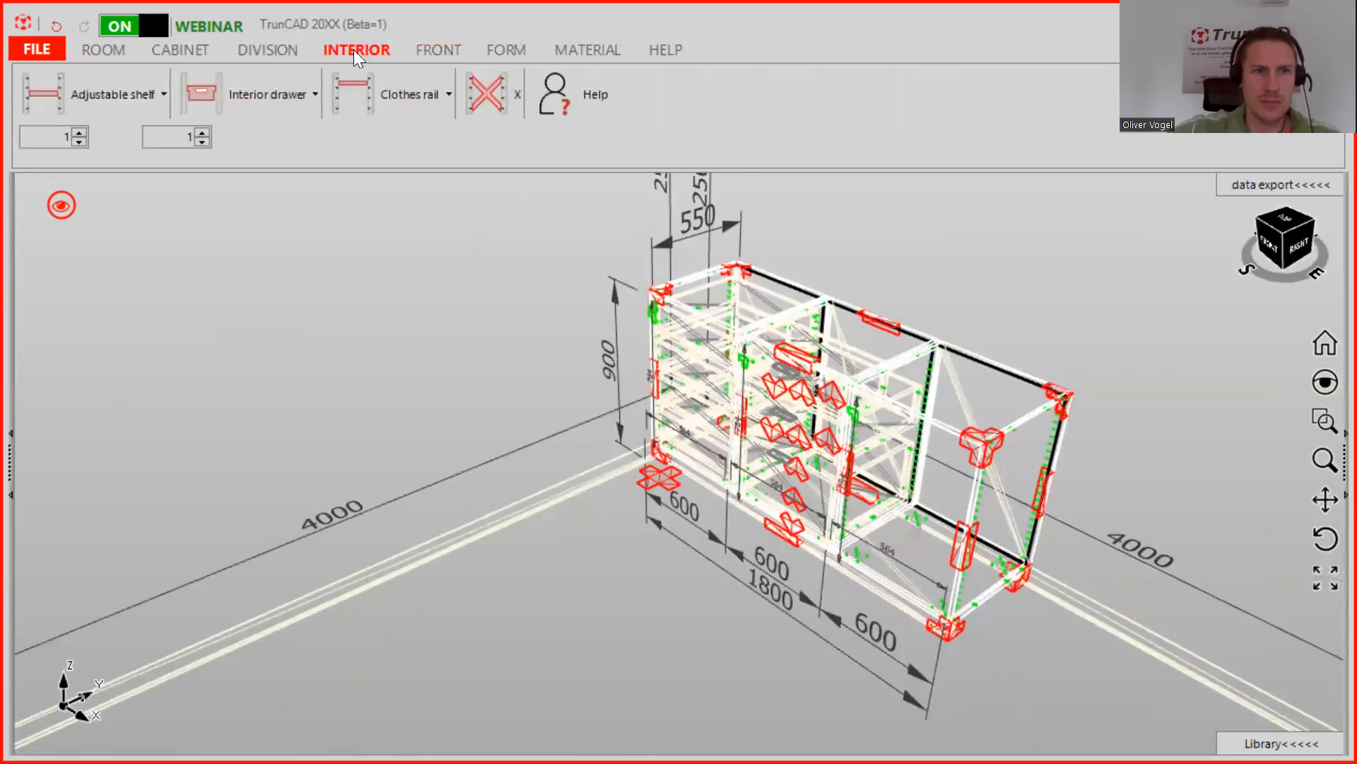
left_click(276, 102)
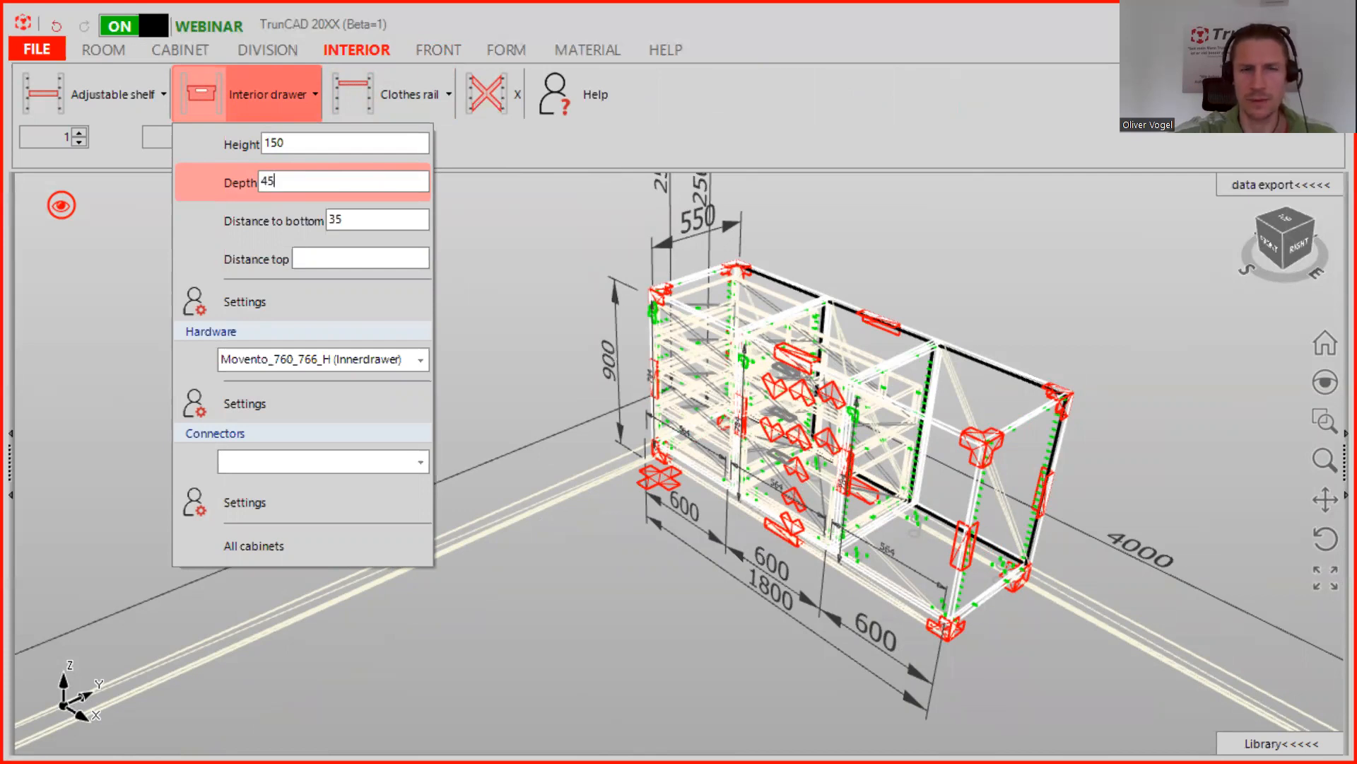
type("0")
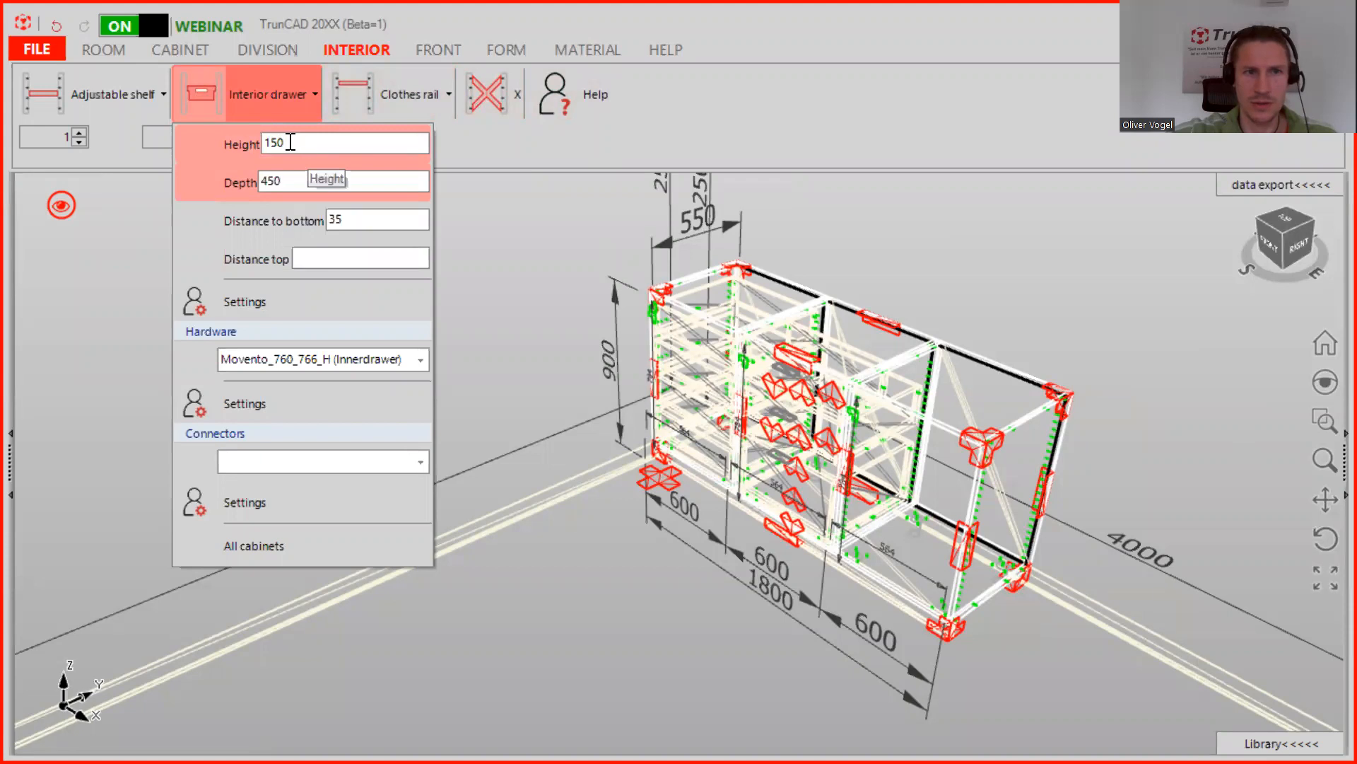
left_click(361, 220)
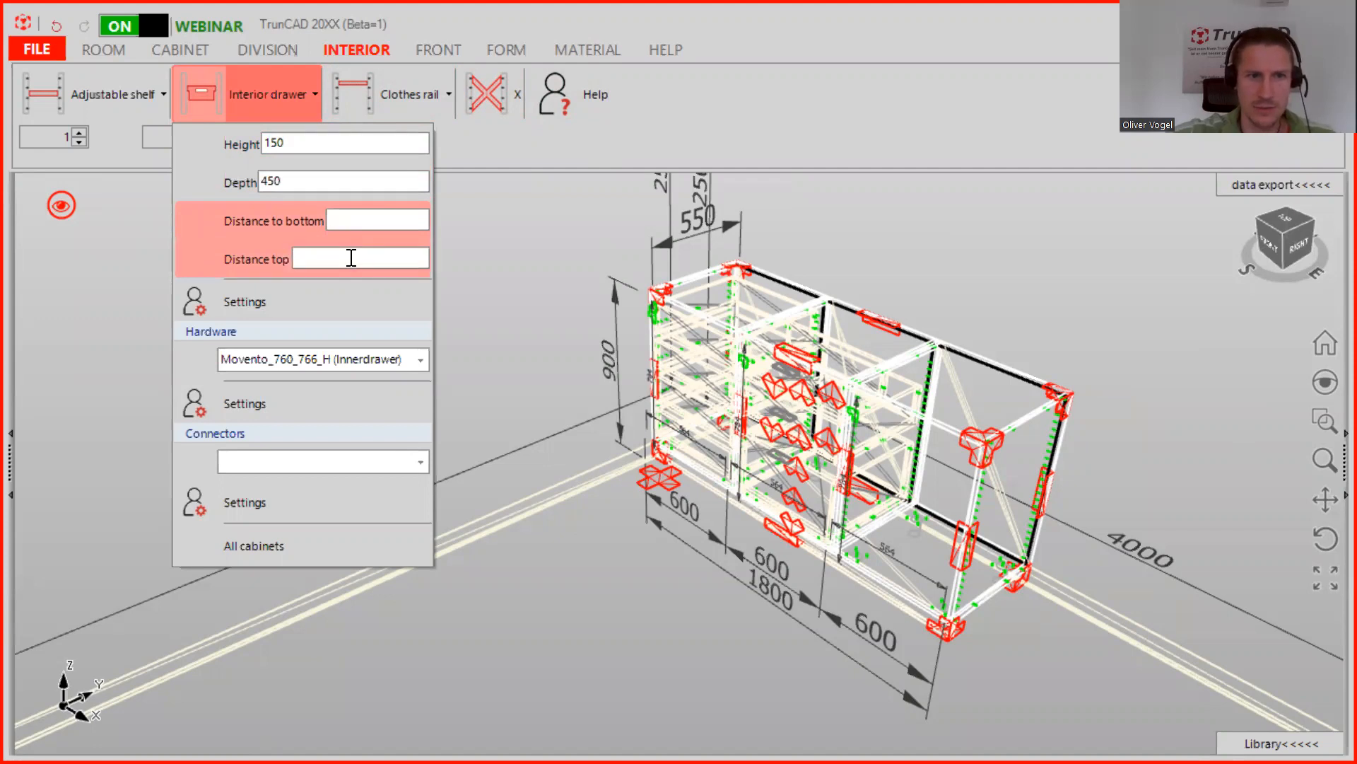
left_click(389, 257)
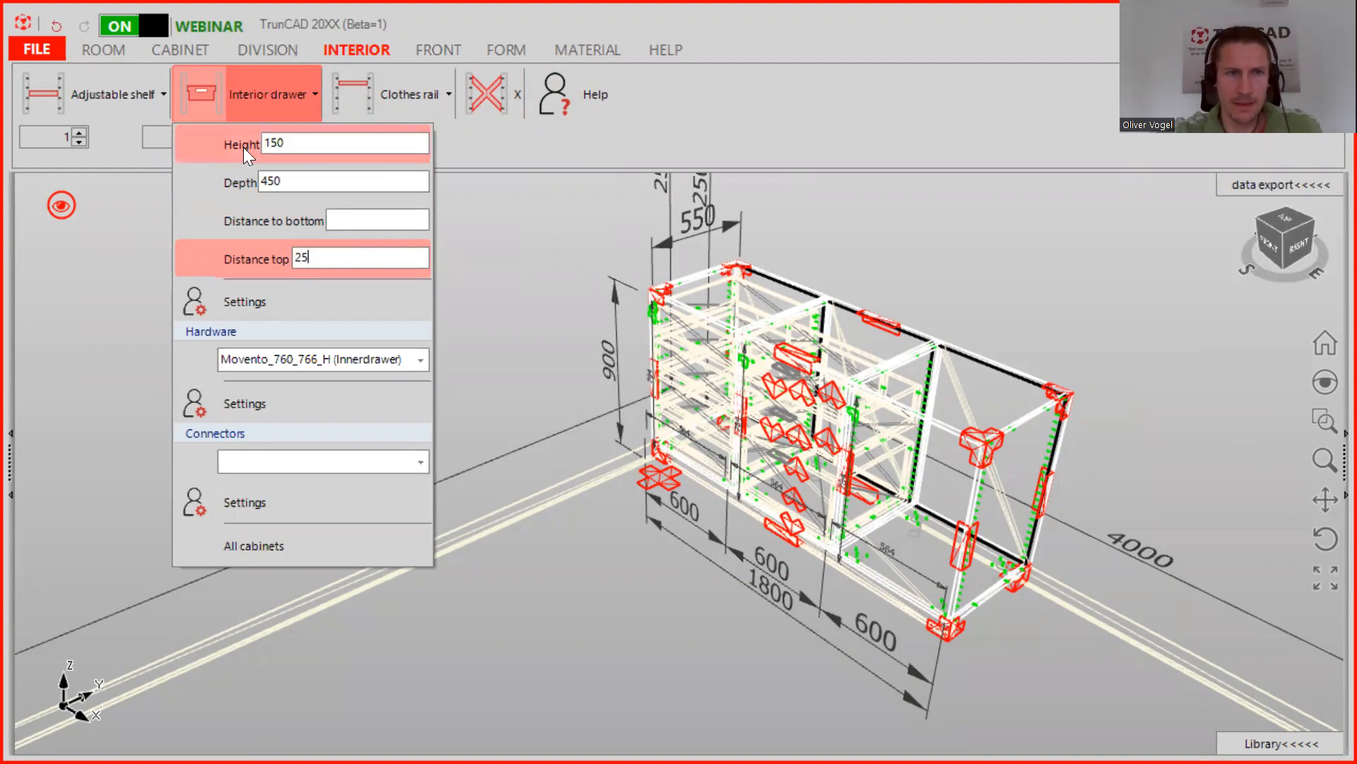
left_click(273, 87)
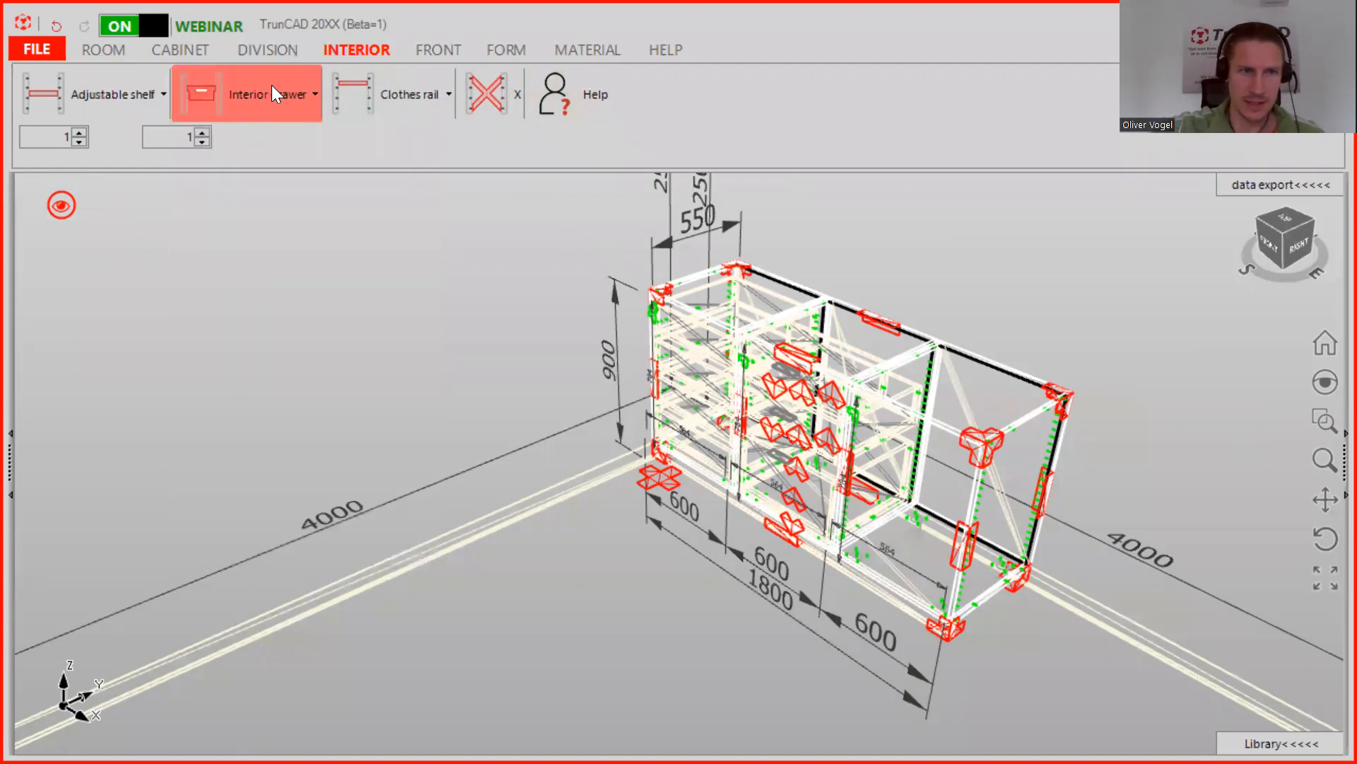
Switch back to the rendered display and insert two interior drawers in the empty right compartment.
left_click(203, 133)
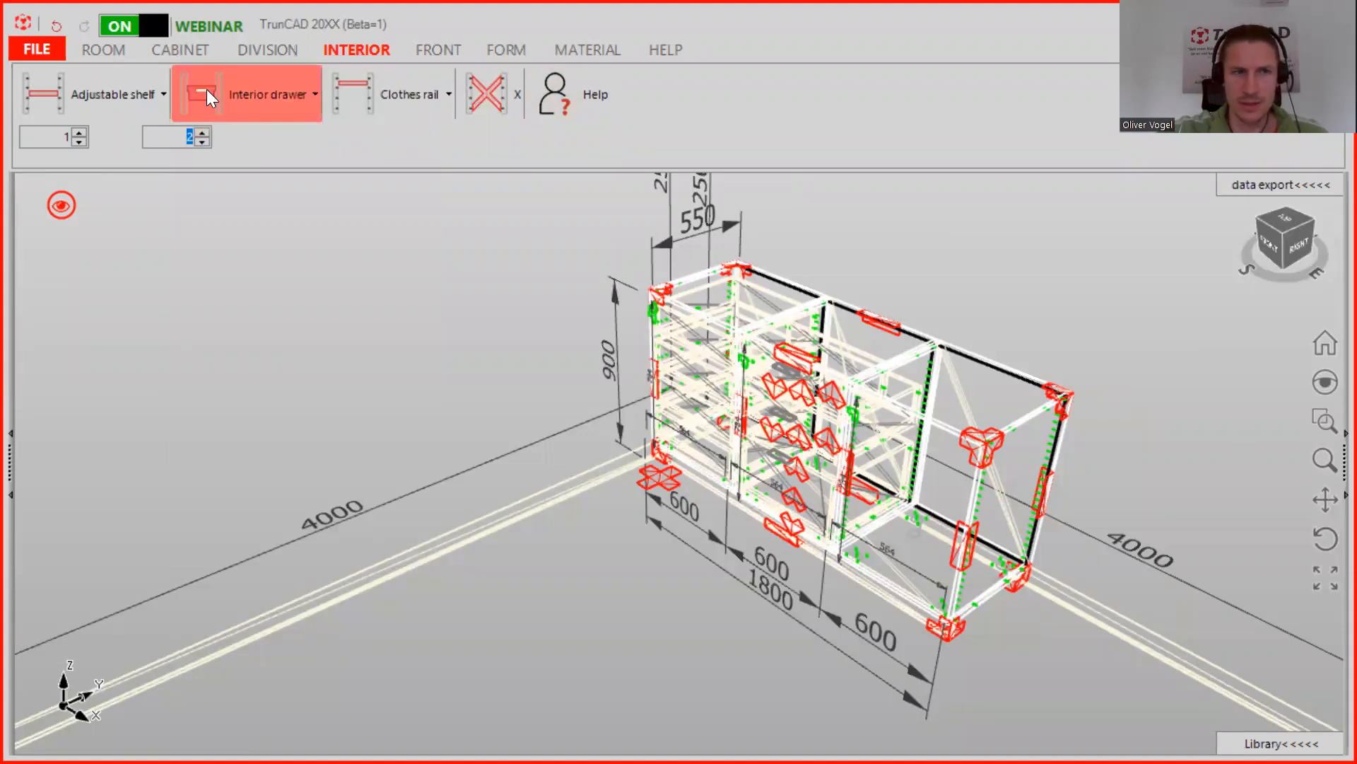
right_click(74, 200)
left_click(199, 152)
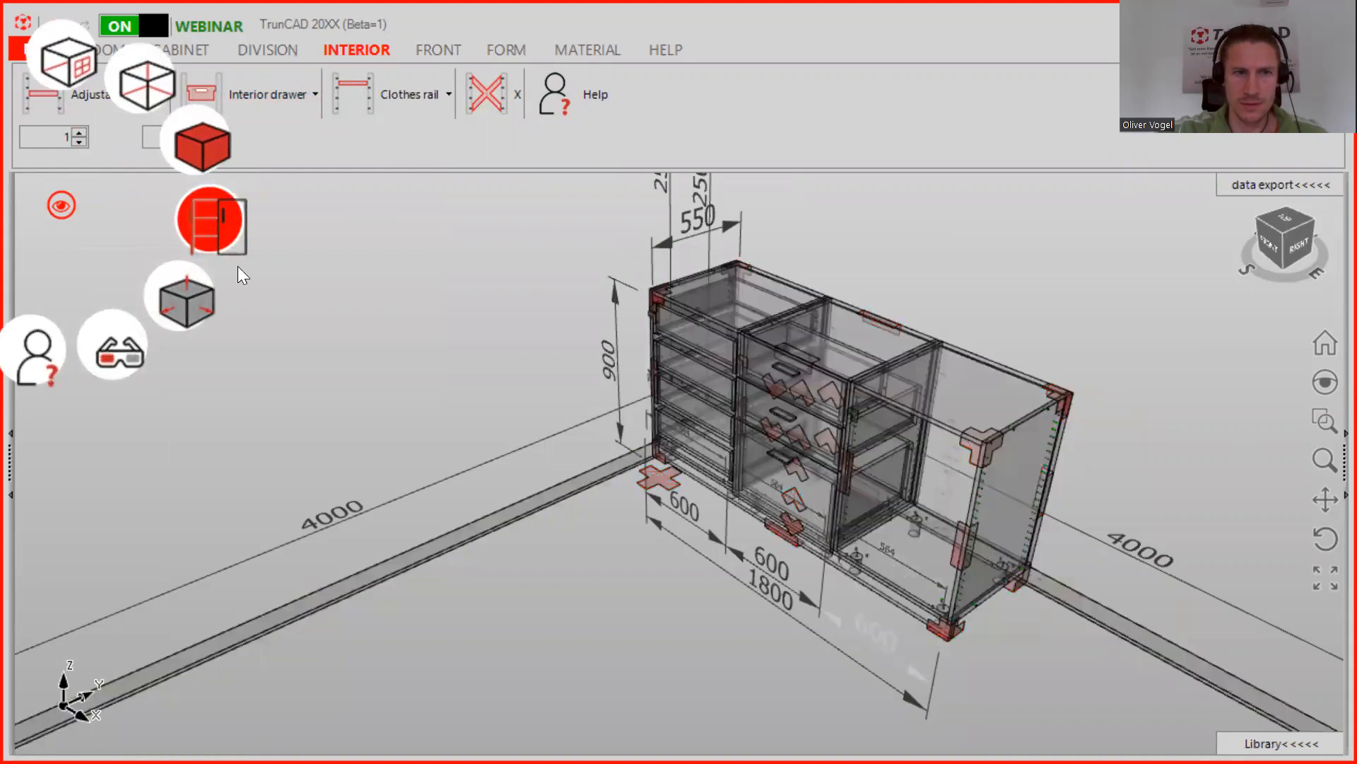
left_click(195, 147)
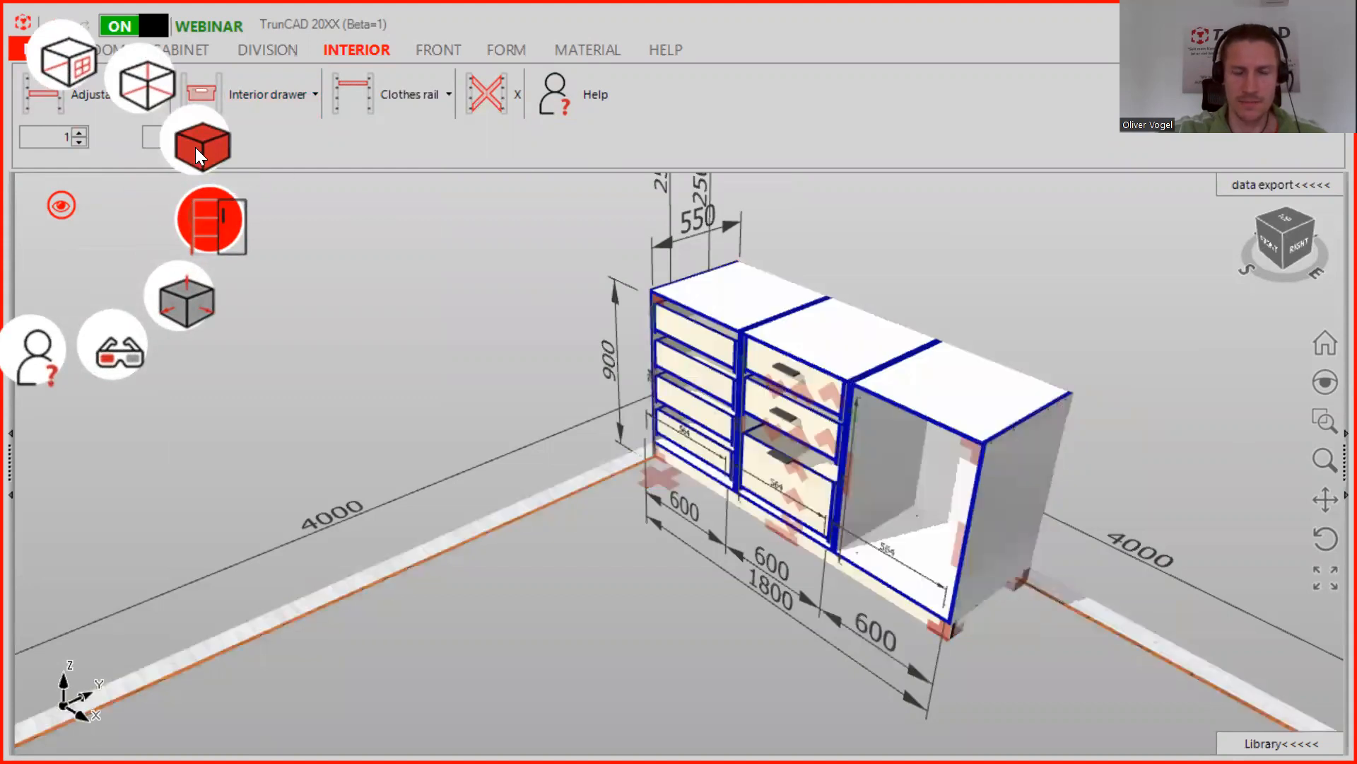
left_click(196, 147)
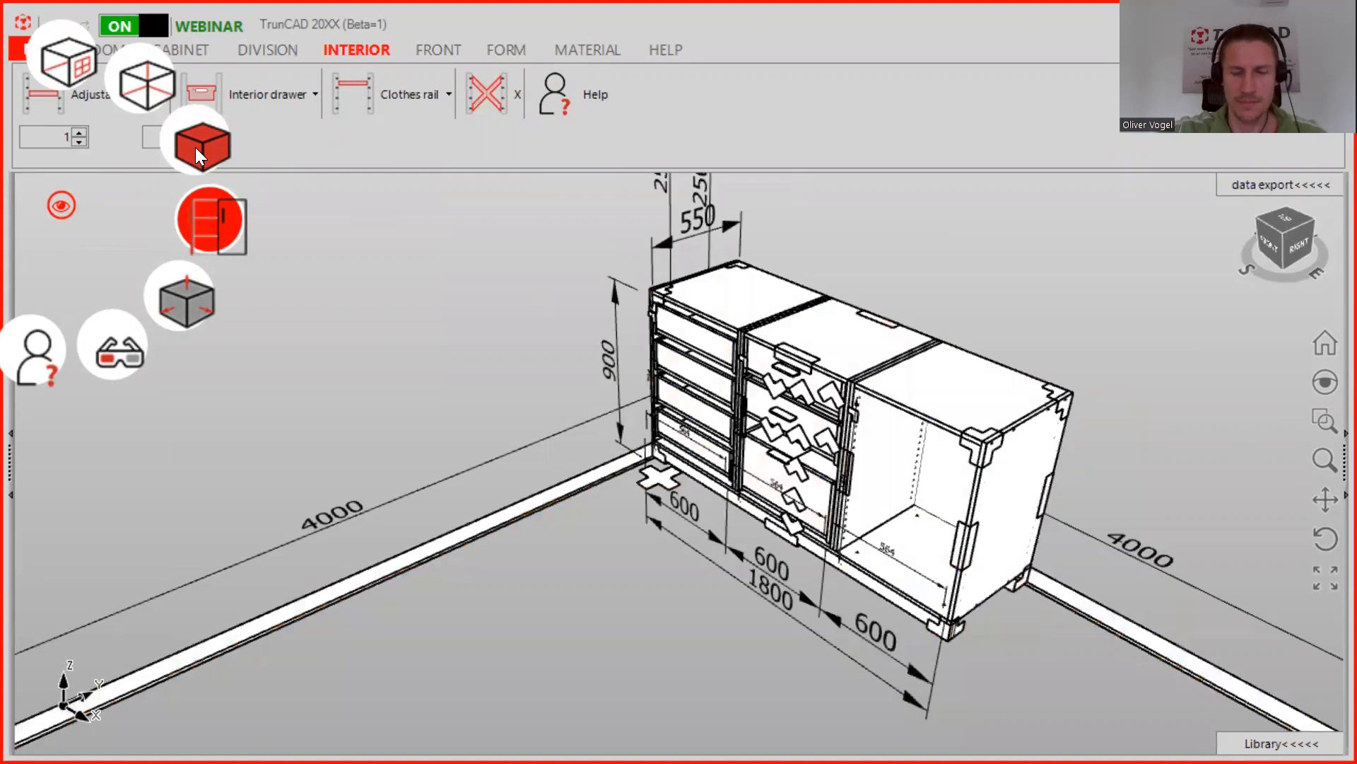
left_click(195, 147)
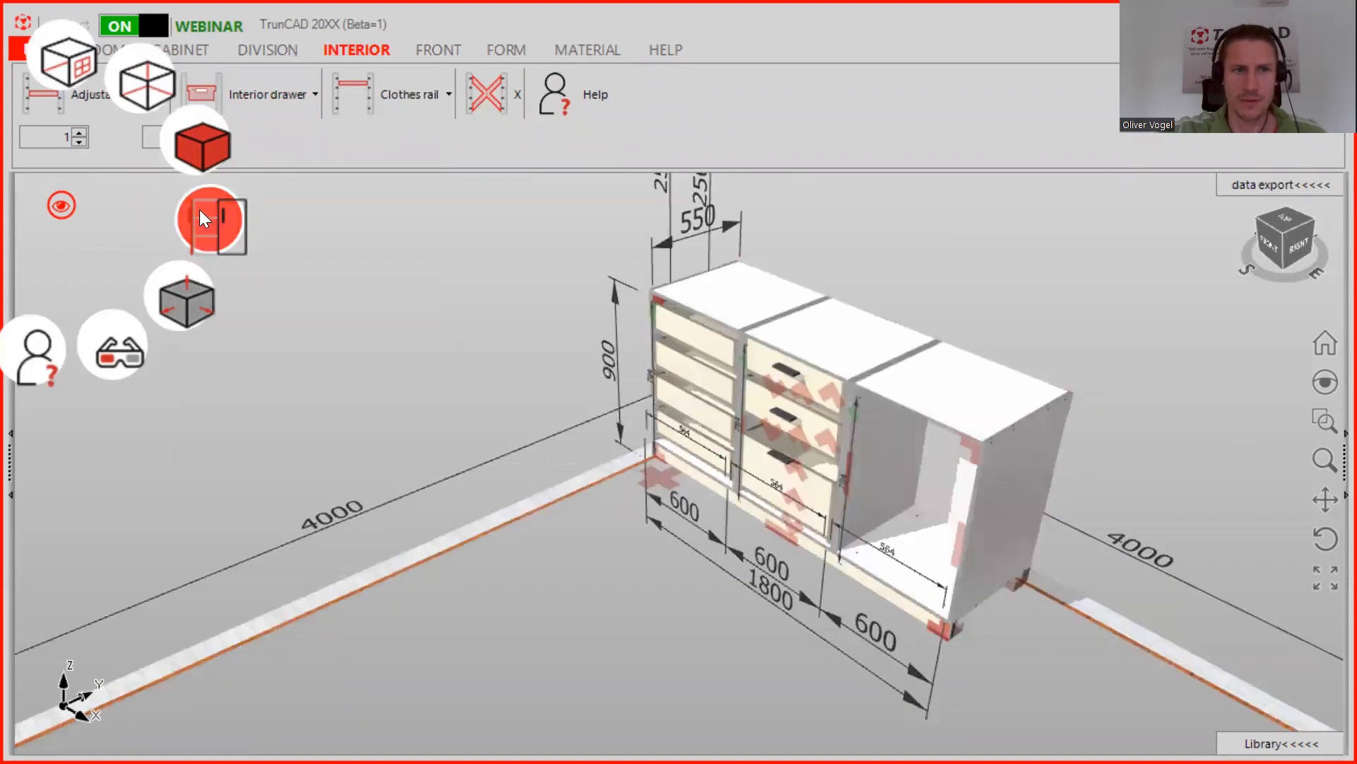
left_click(205, 94)
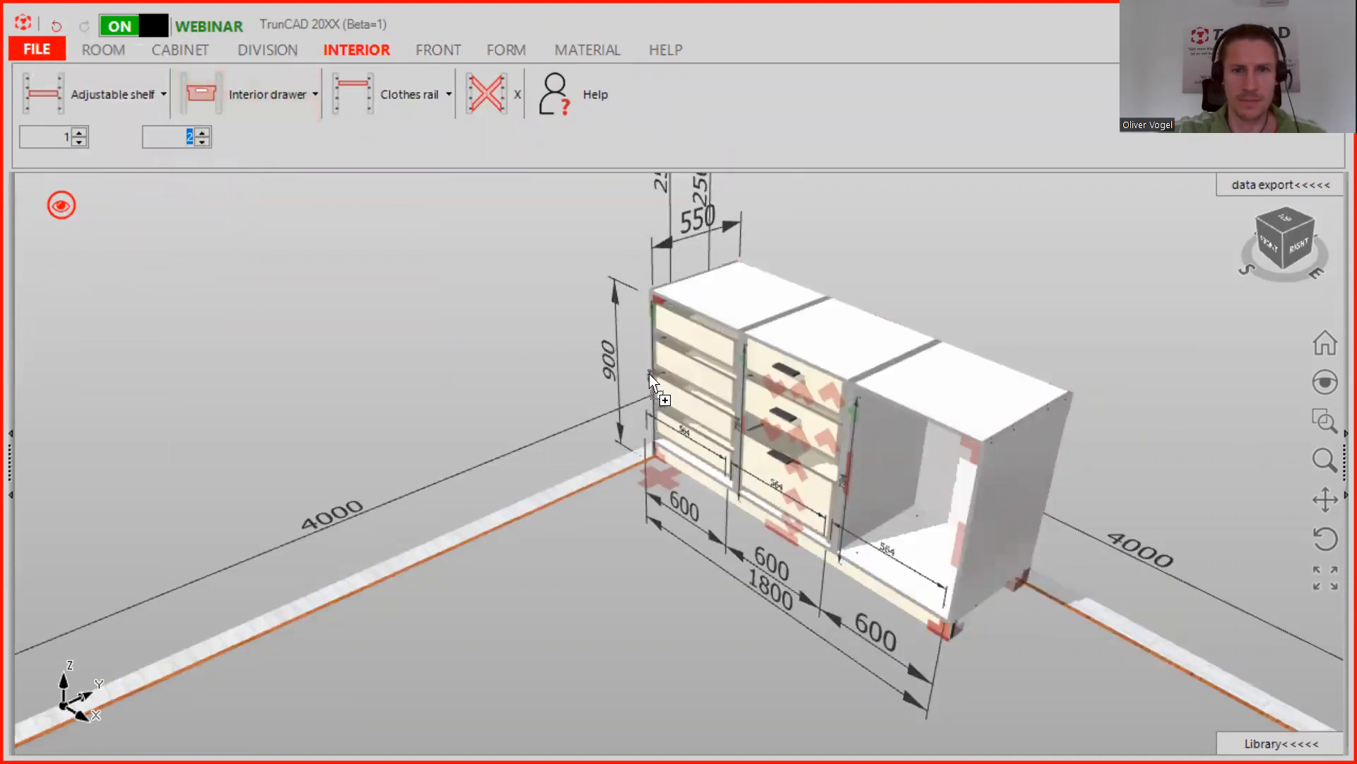
left_click(894, 479)
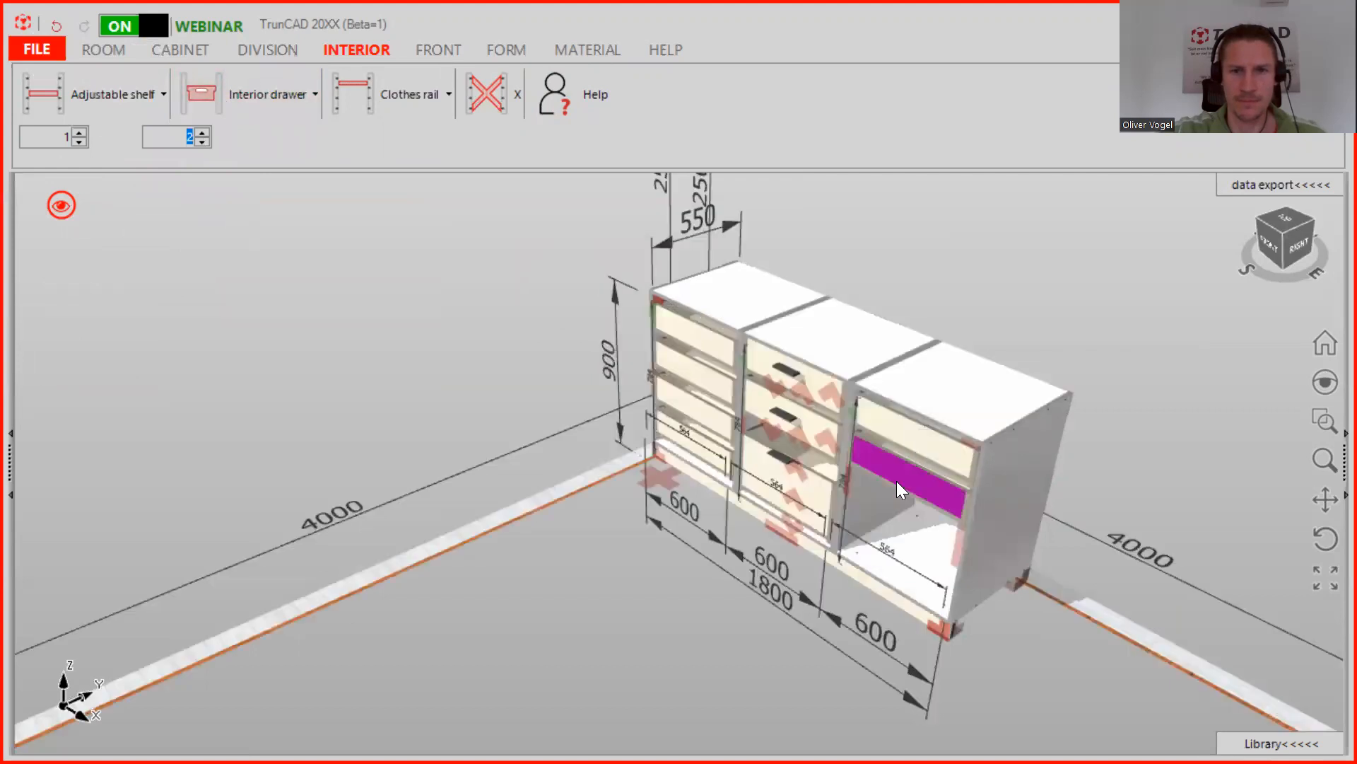
Reduce the interior drawer quantity to 0 and apply it to the right compartment to remove its interior drawers.
middle_click_drag(1001, 468, 1021, 385)
left_click(259, 97)
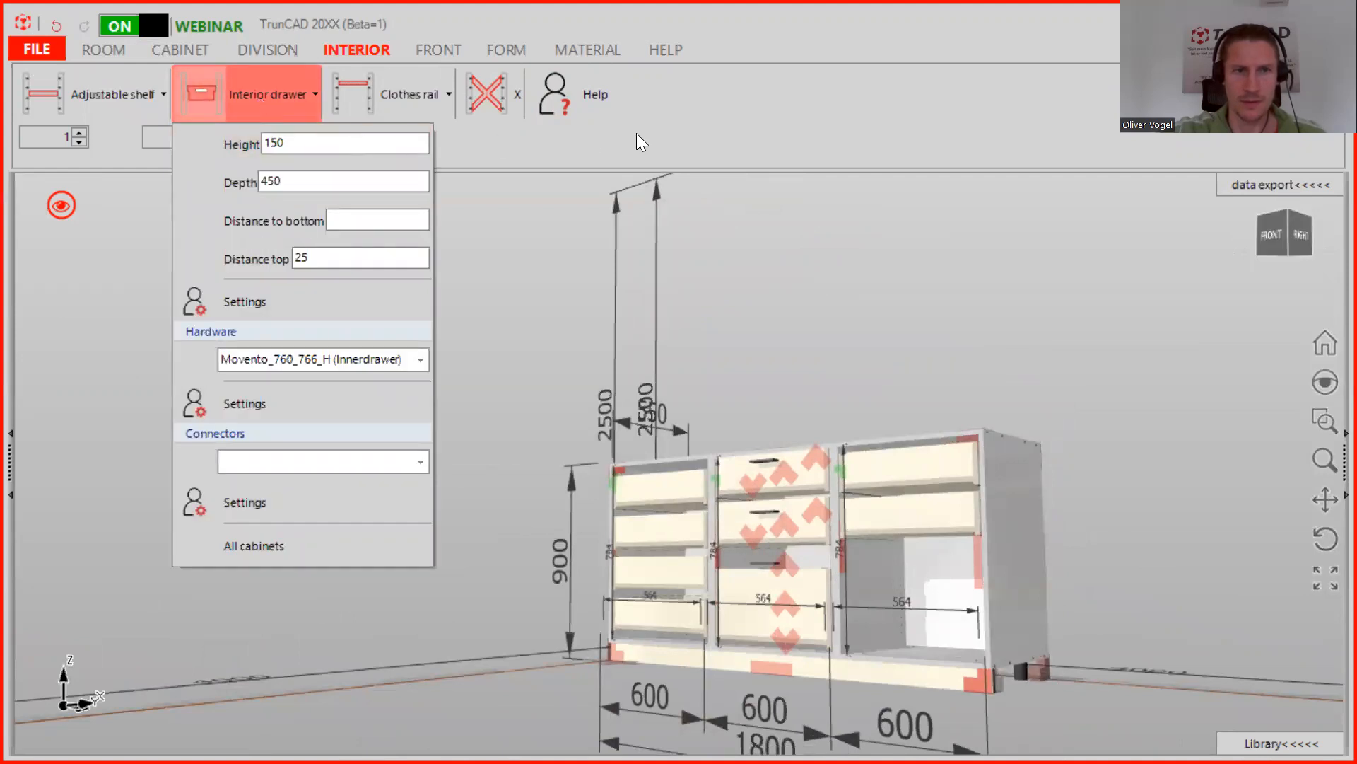
left_click(201, 141)
left_click(202, 142)
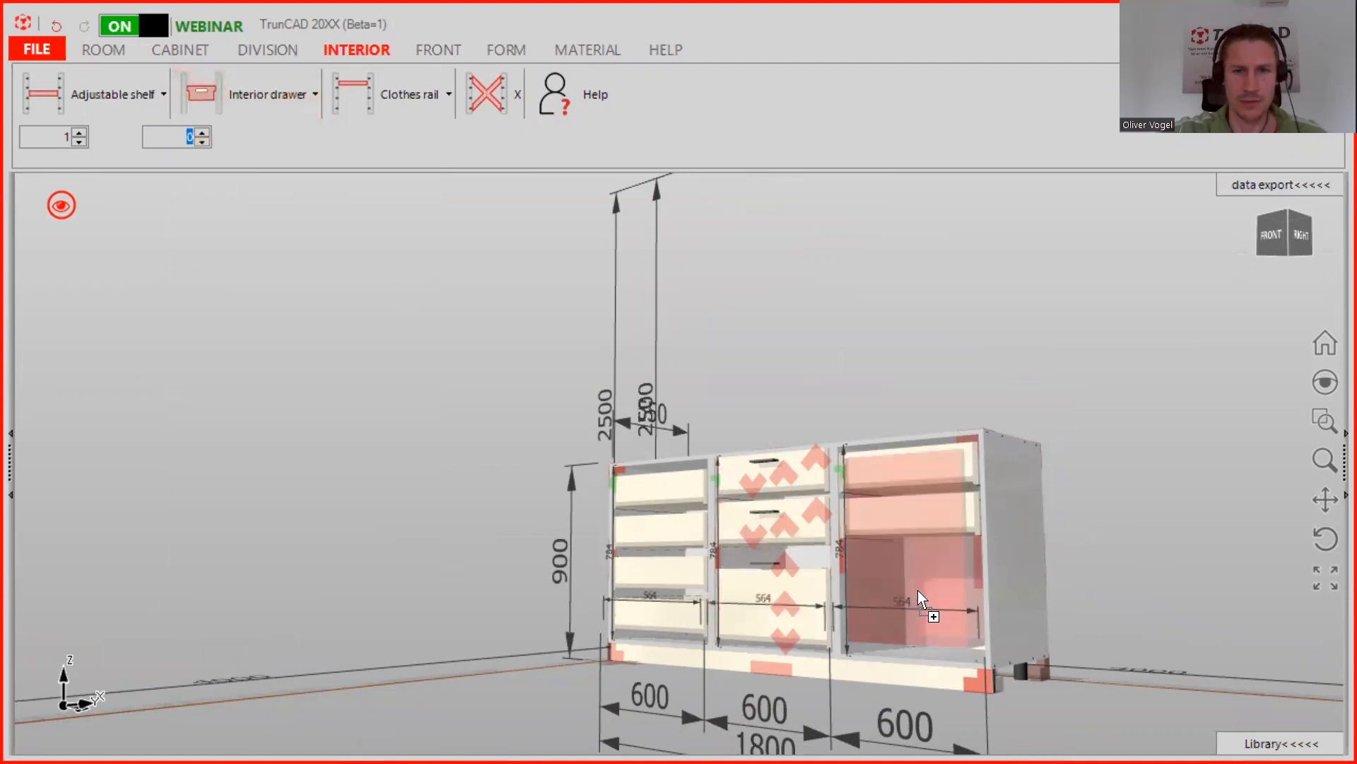
left_click(918, 590)
Set the interior drawer depth to 300 and insert two interior drawers in the right compartment.
mouse_move(274, 93)
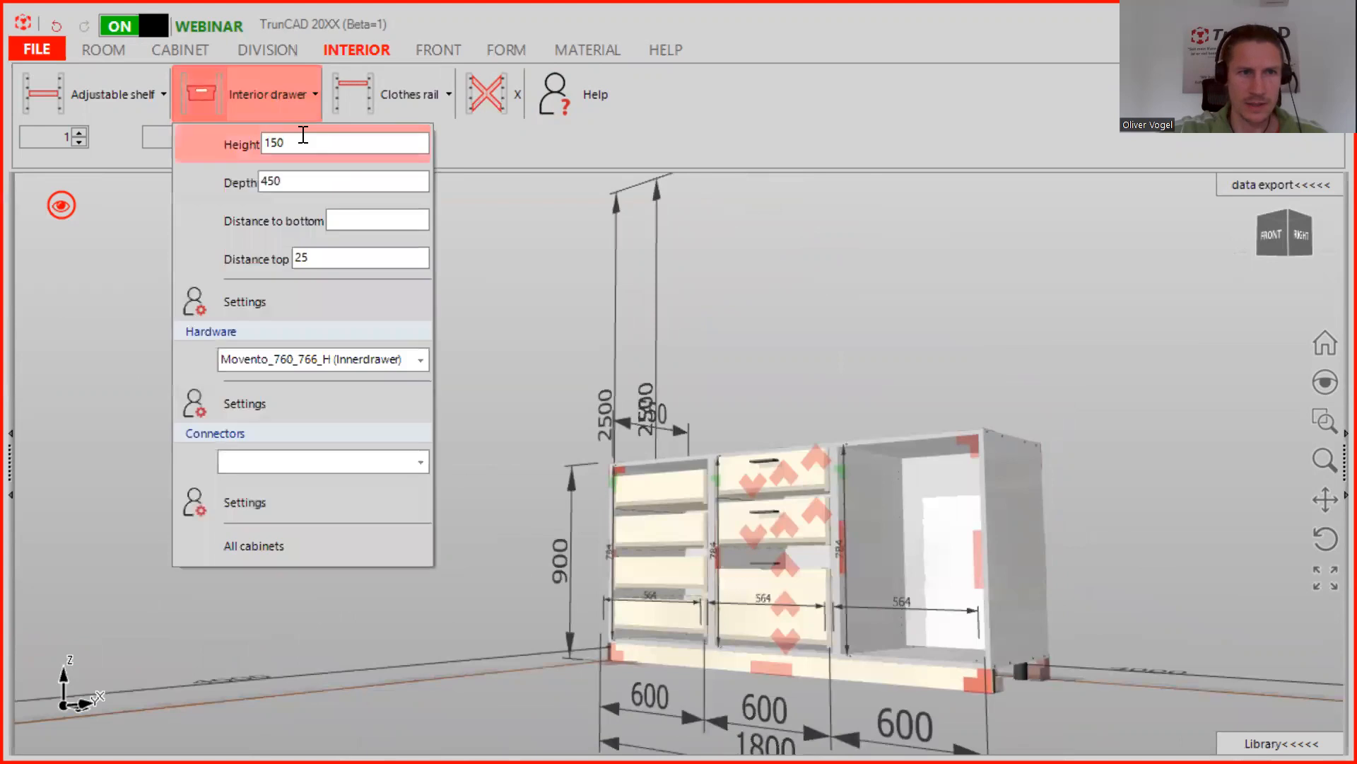
double_click(297, 181)
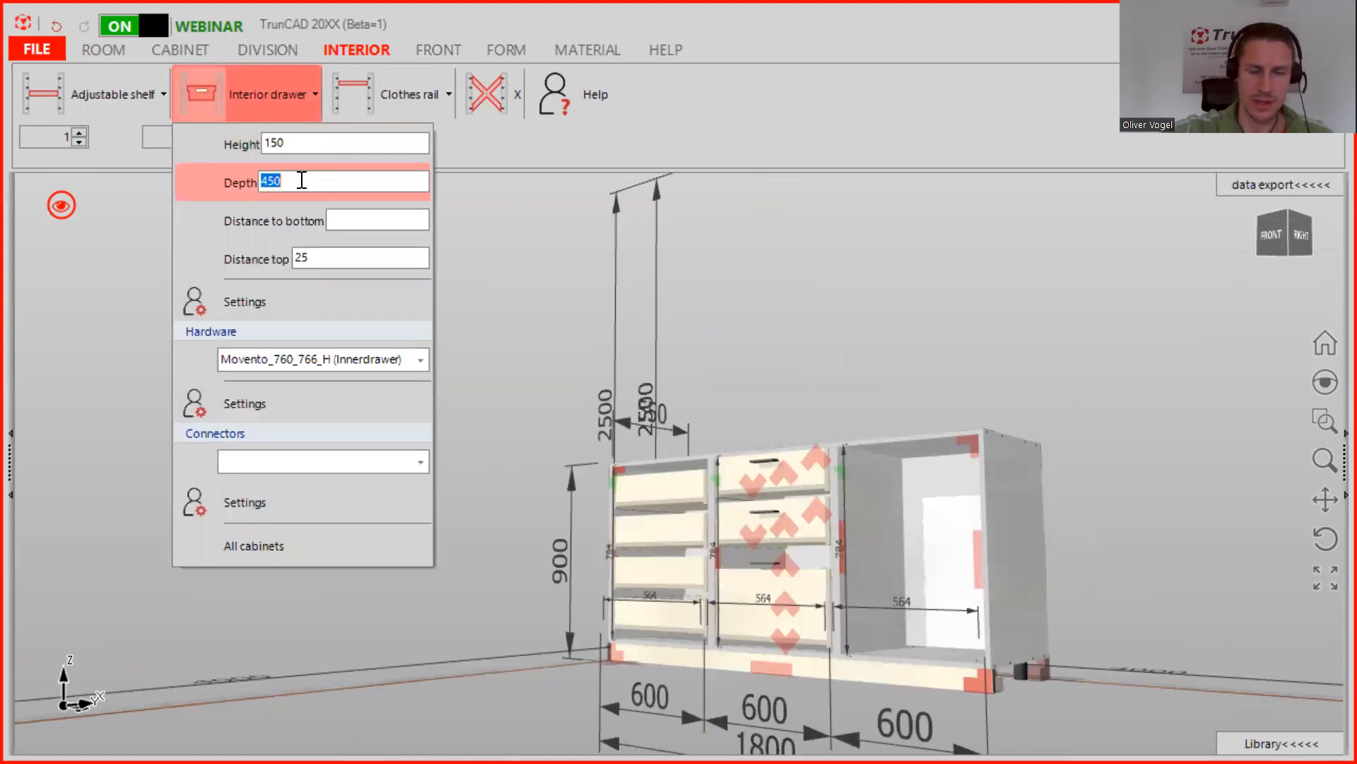
type("300")
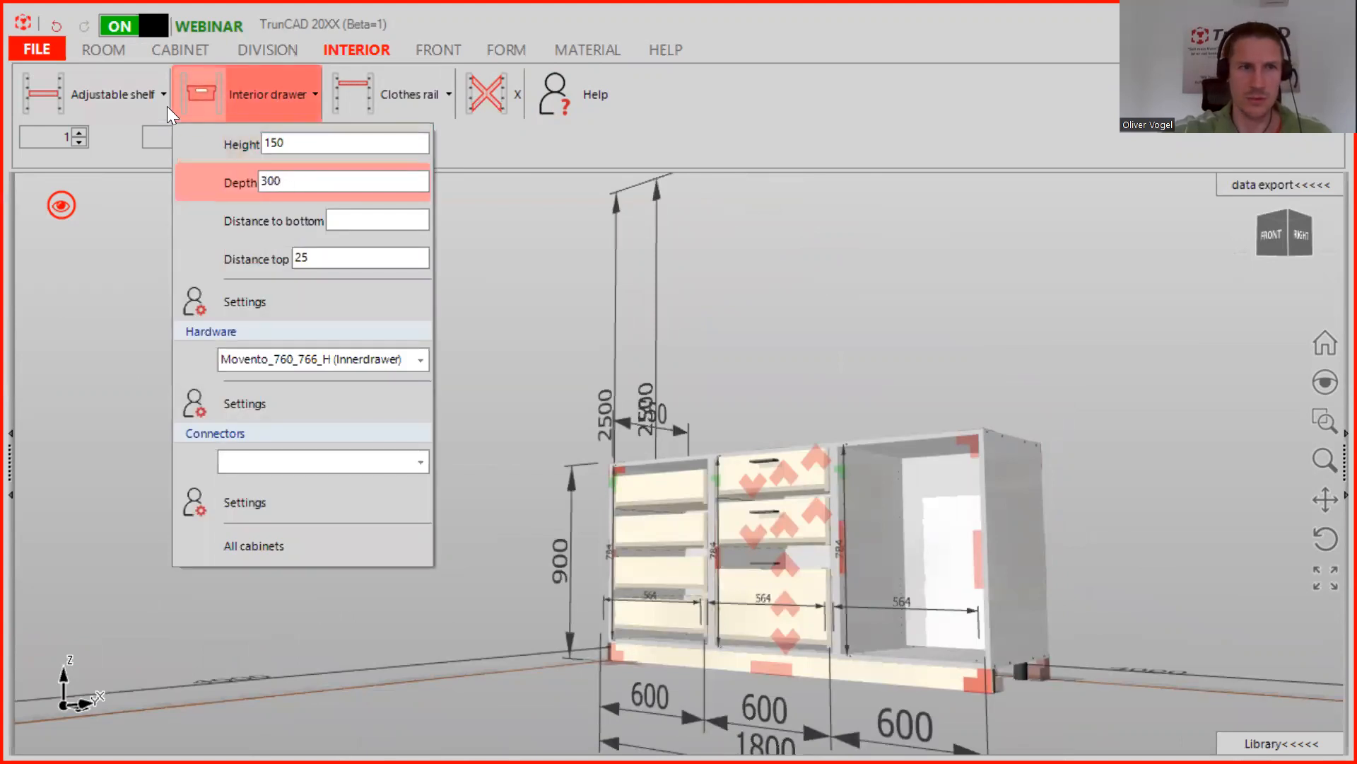
left_click(203, 138)
left_click(203, 133)
left_click(202, 133)
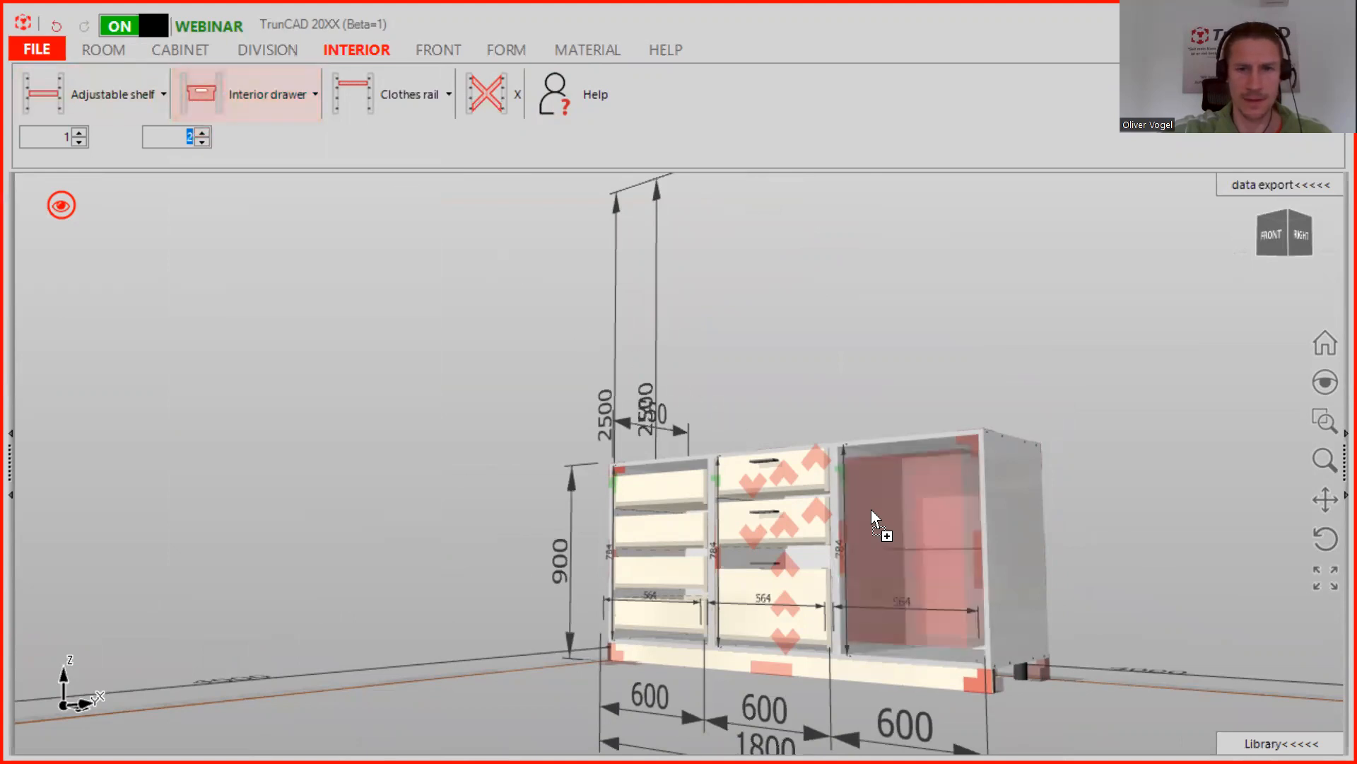
left_click(882, 515)
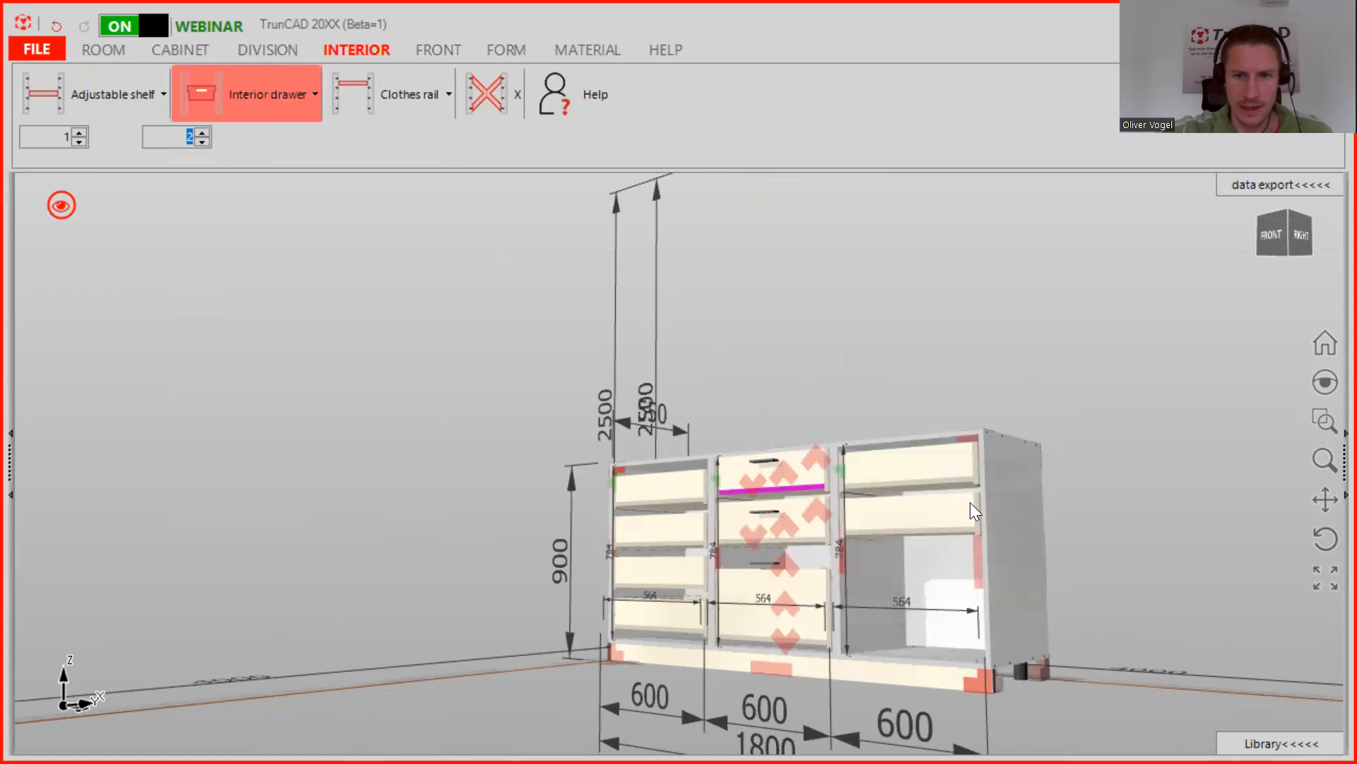
Clear the front drawer's depth value and add a single full-height front drawer to the right compartment.
middle_click_drag(985, 470, 984, 502)
scroll(939, 588, "up", 5)
middle_click_drag(939, 588, 955, 532)
scroll(961, 467, "down", 5)
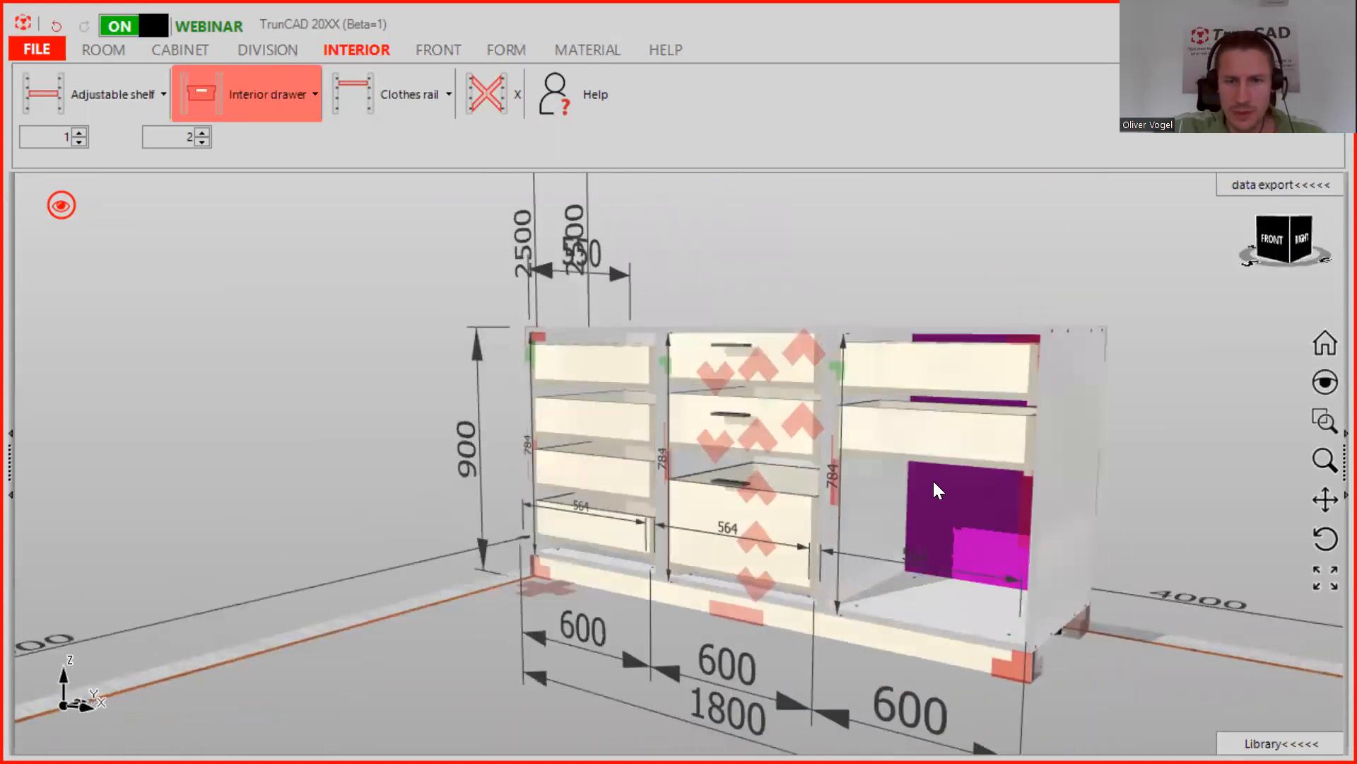
middle_click_drag(919, 508, 926, 526)
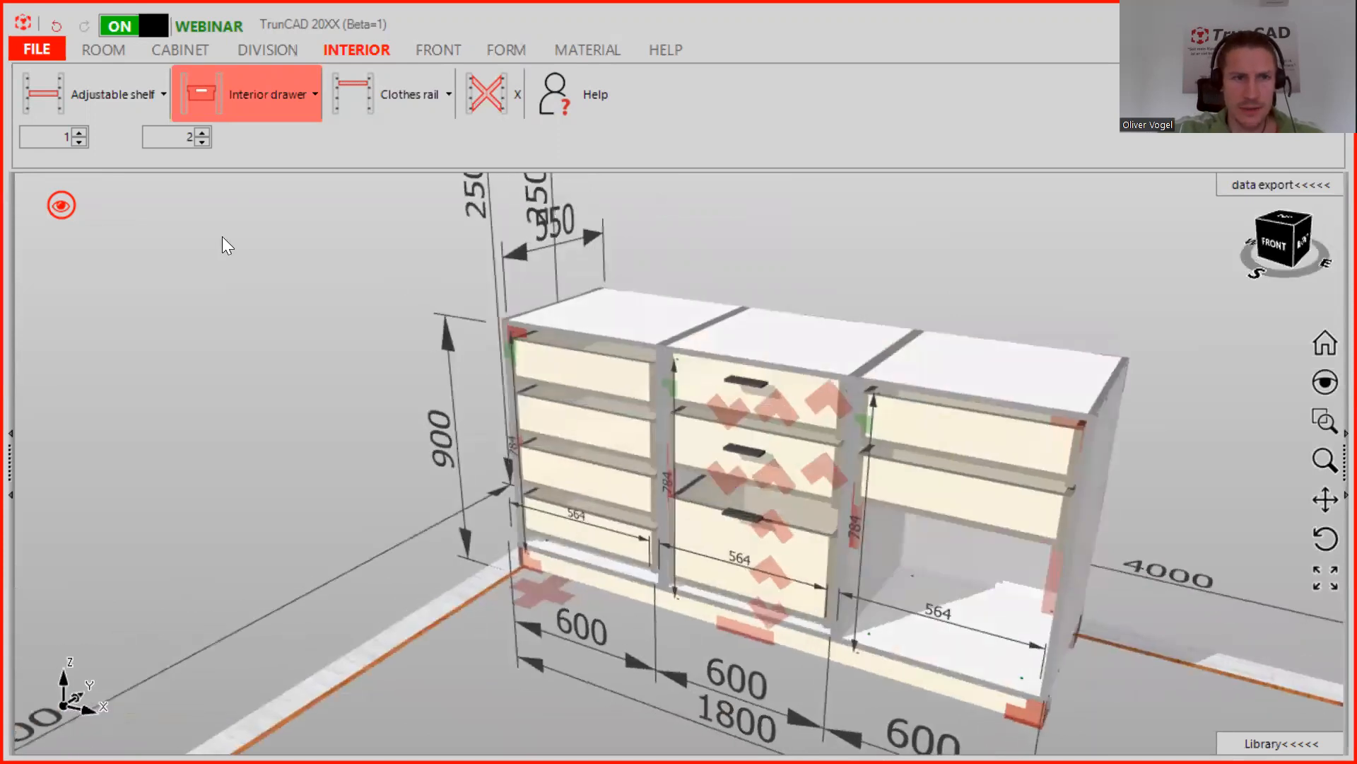
left_click(435, 50)
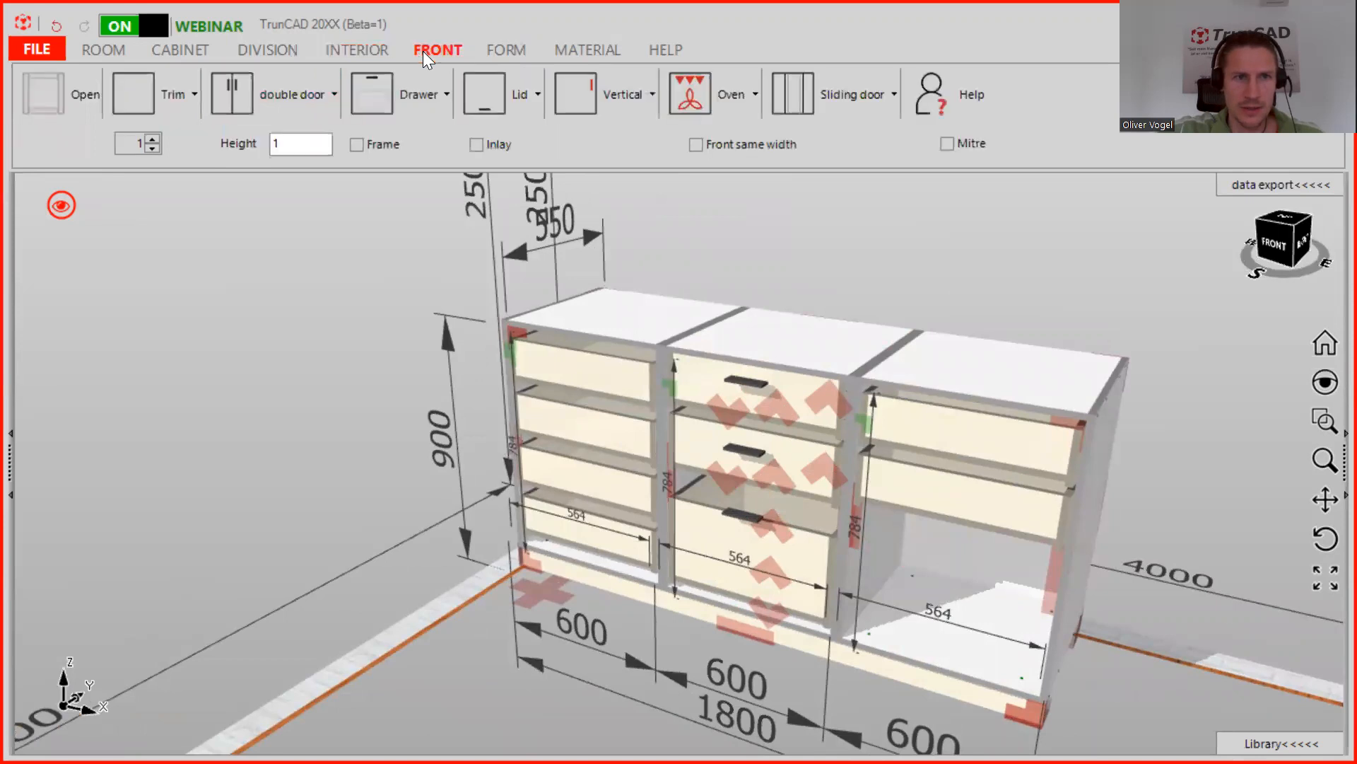
left_click(419, 95)
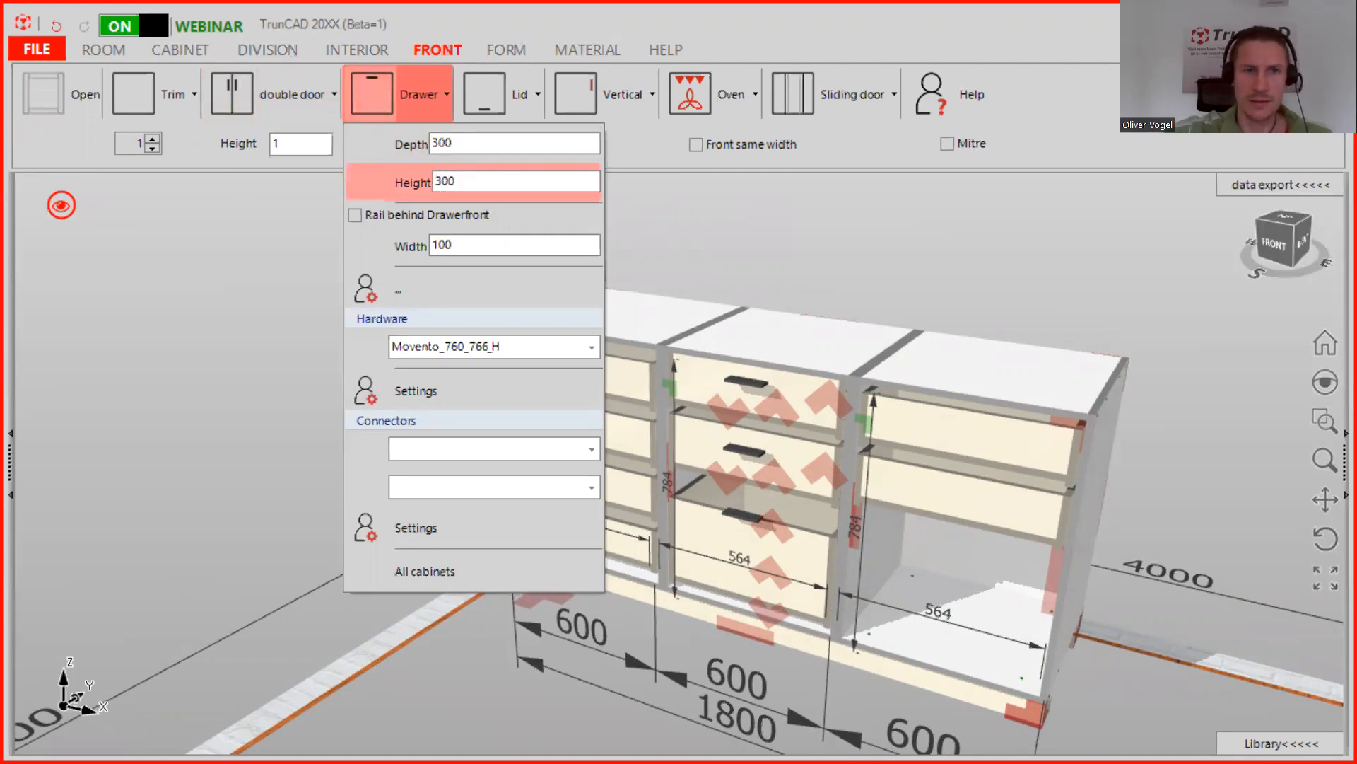
double_click(470, 141)
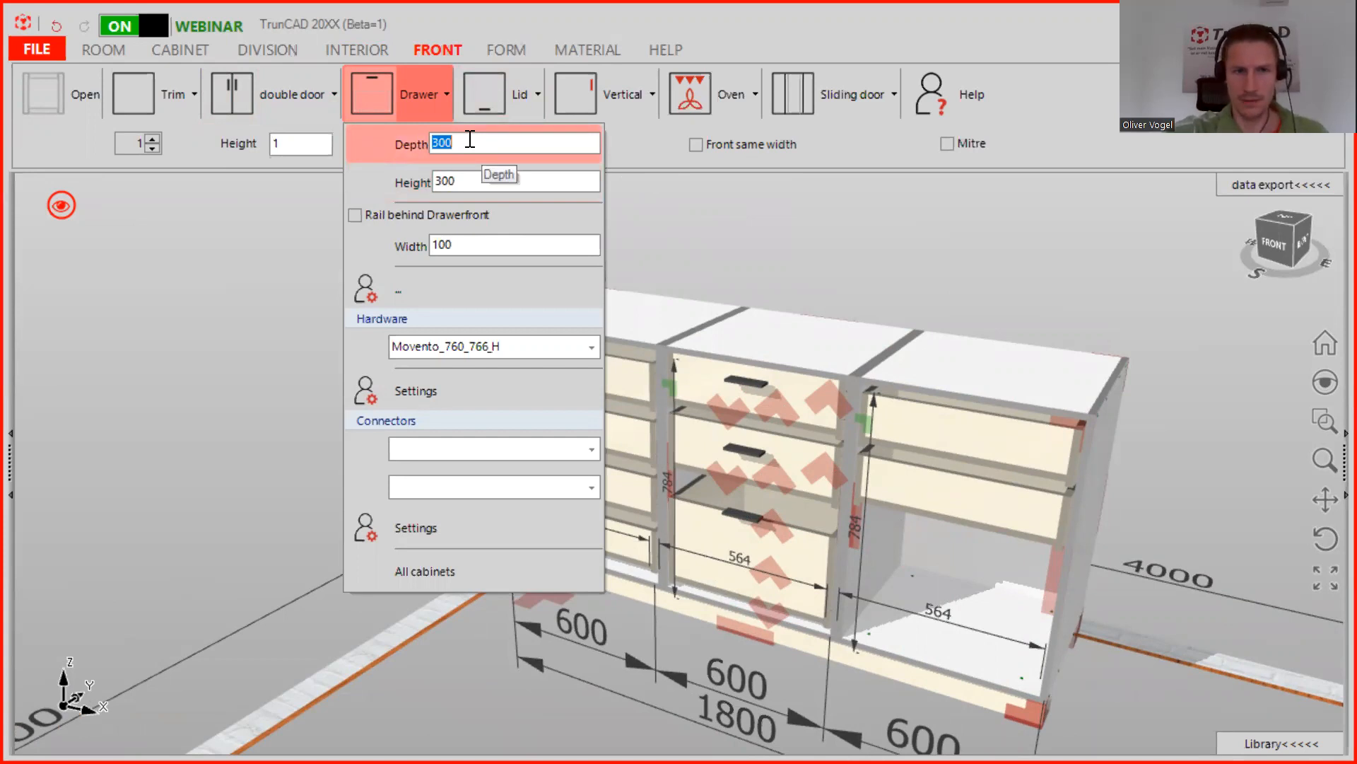
key("BackSpace")
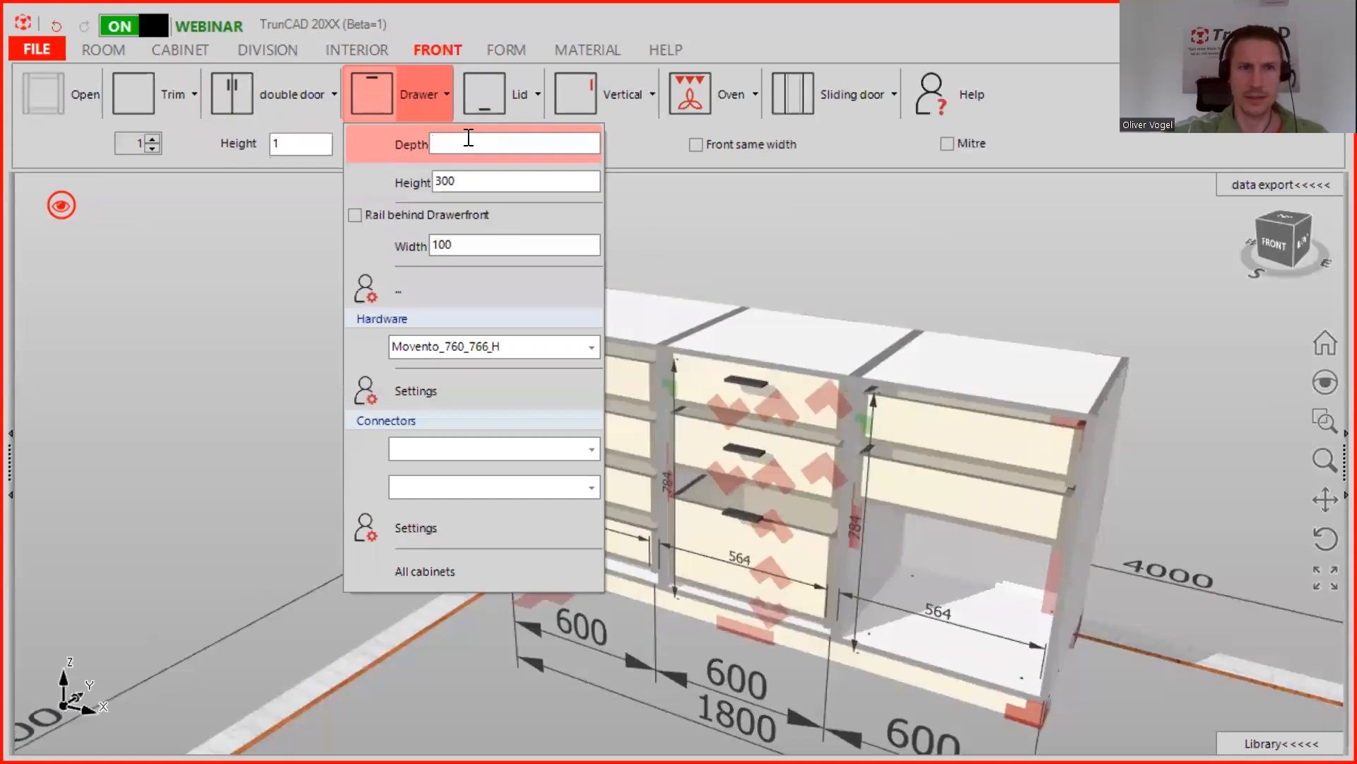
left_click(376, 93)
left_click_drag(922, 510, 964, 598)
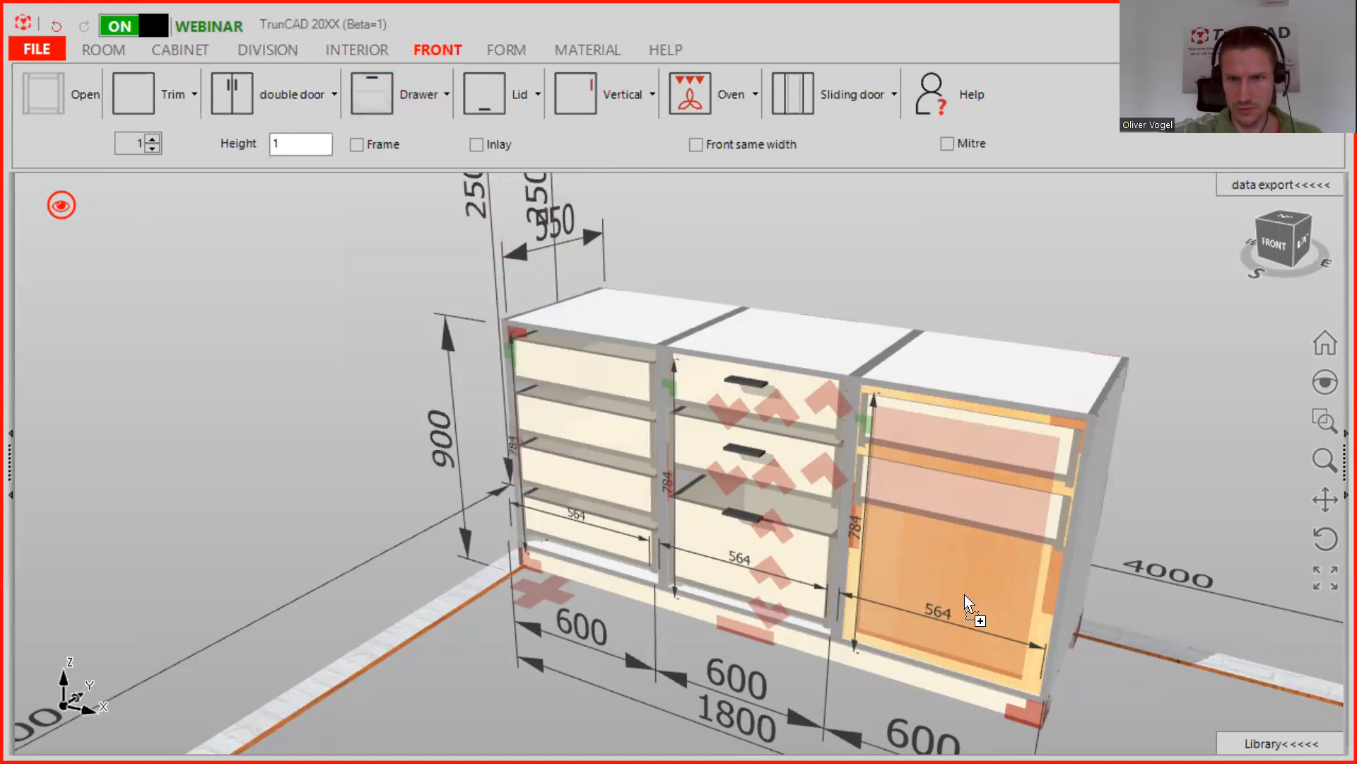
left_click_drag(988, 443, 988, 442)
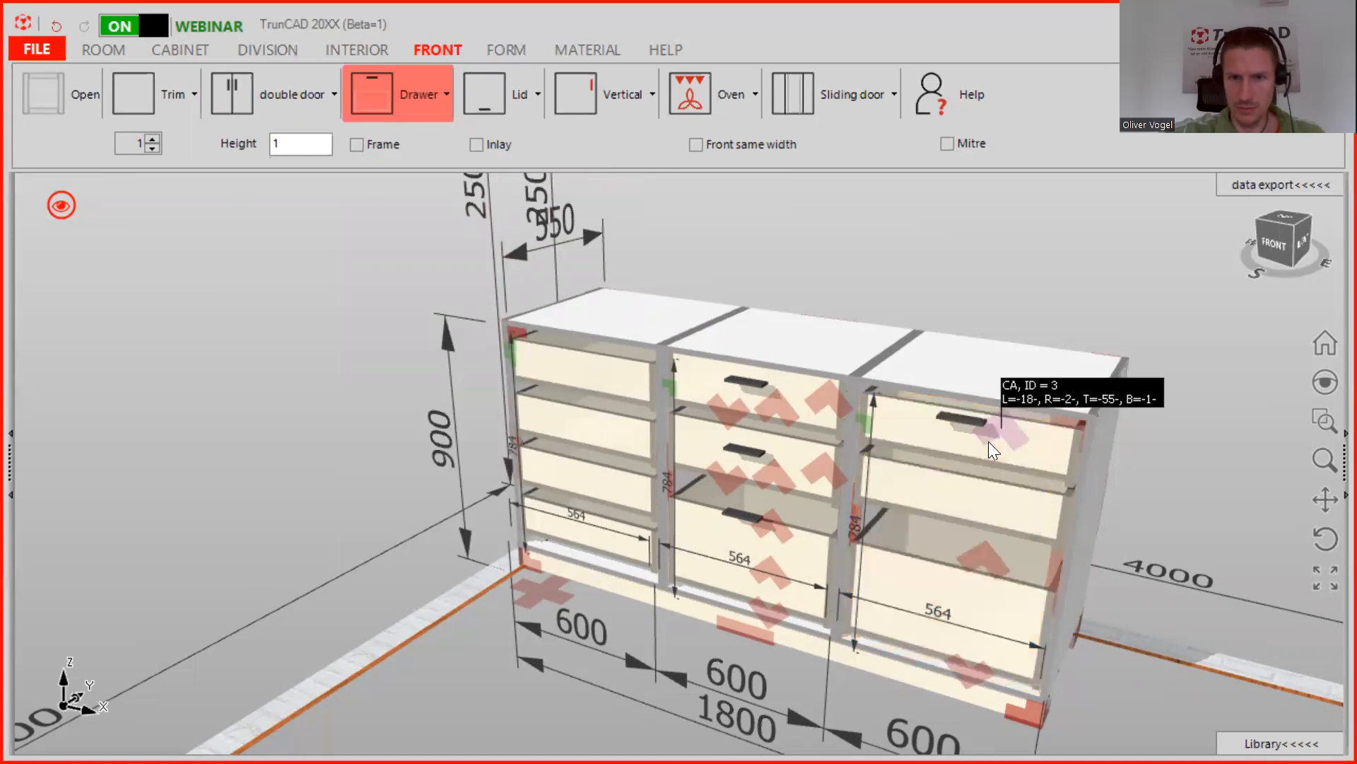
Show the fronts and display all drawers pulled open to examine the interior drawers behind the right compartment's tall front.
scroll(948, 440, "down", 5)
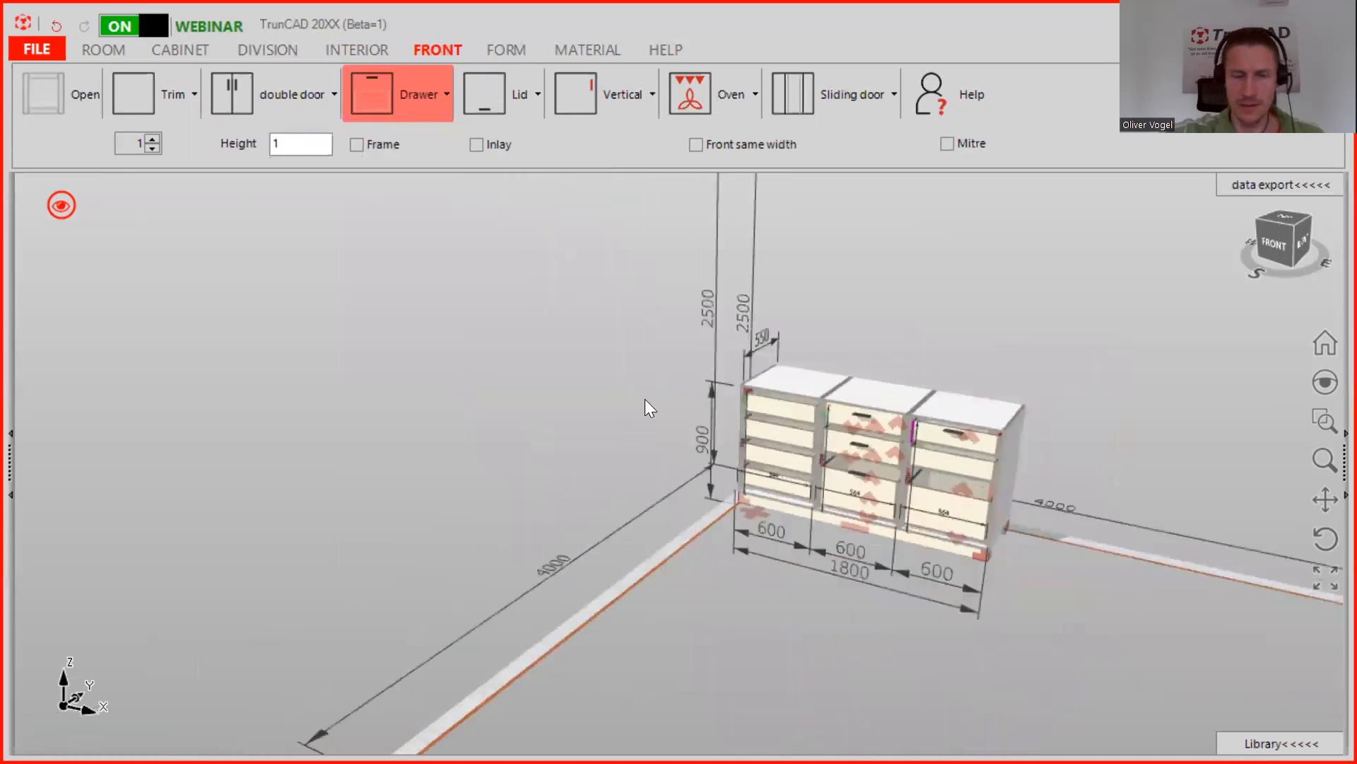
left_click(59, 209)
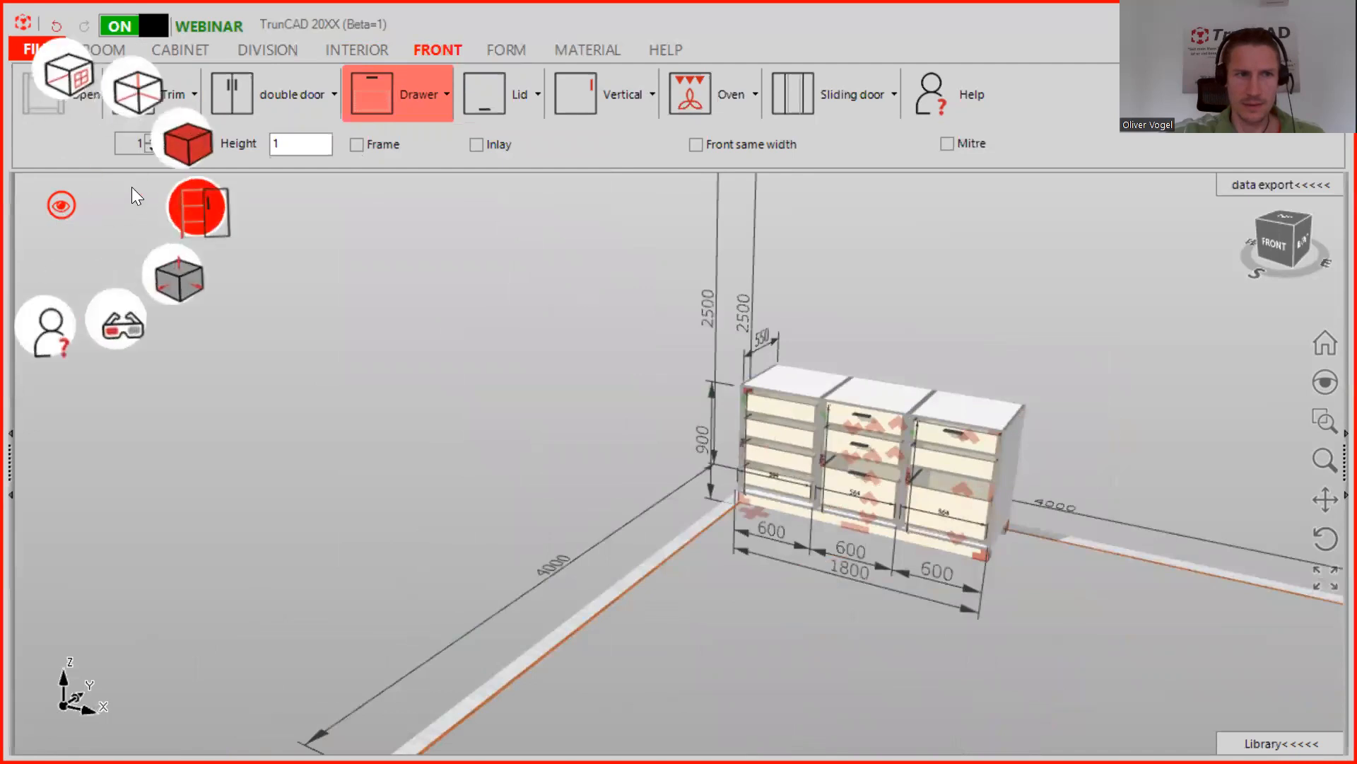
left_click(216, 221)
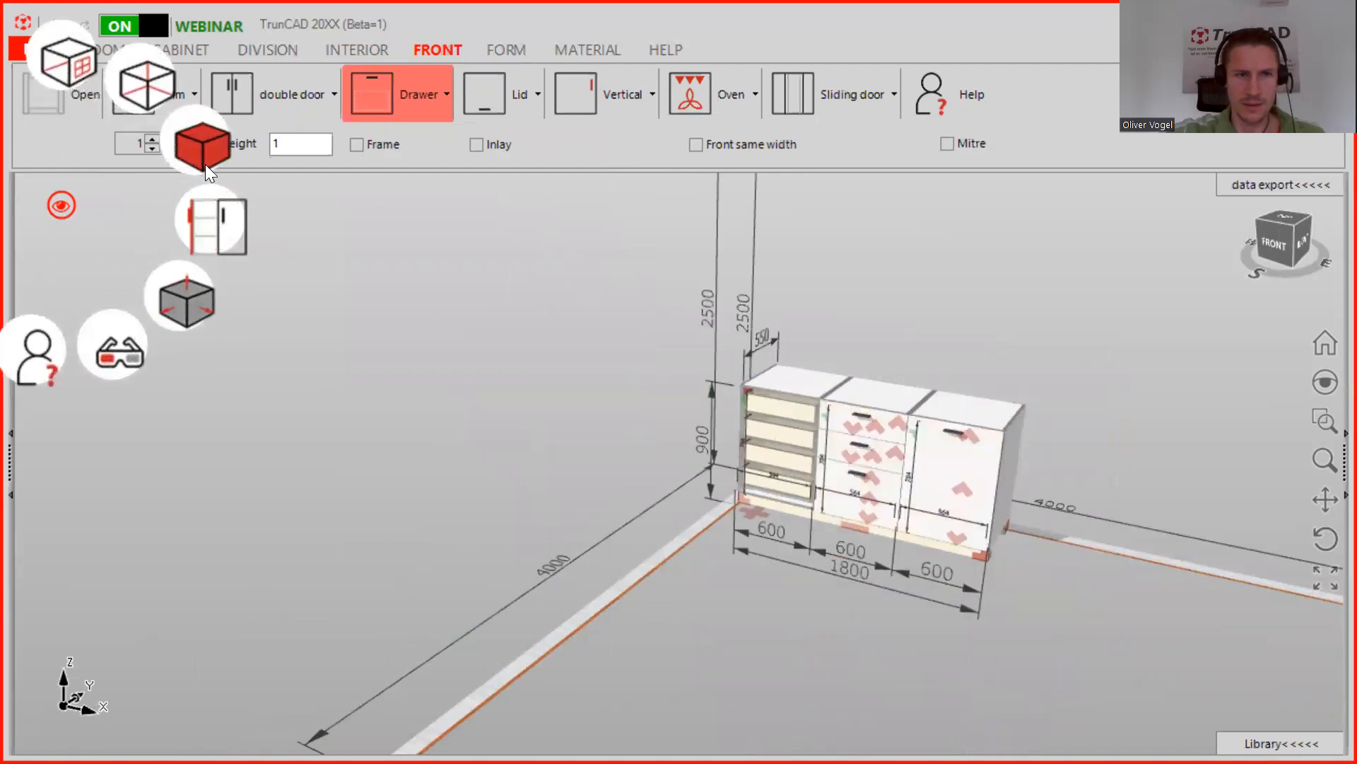
middle_click_drag(871, 417, 806, 414)
left_click(60, 205)
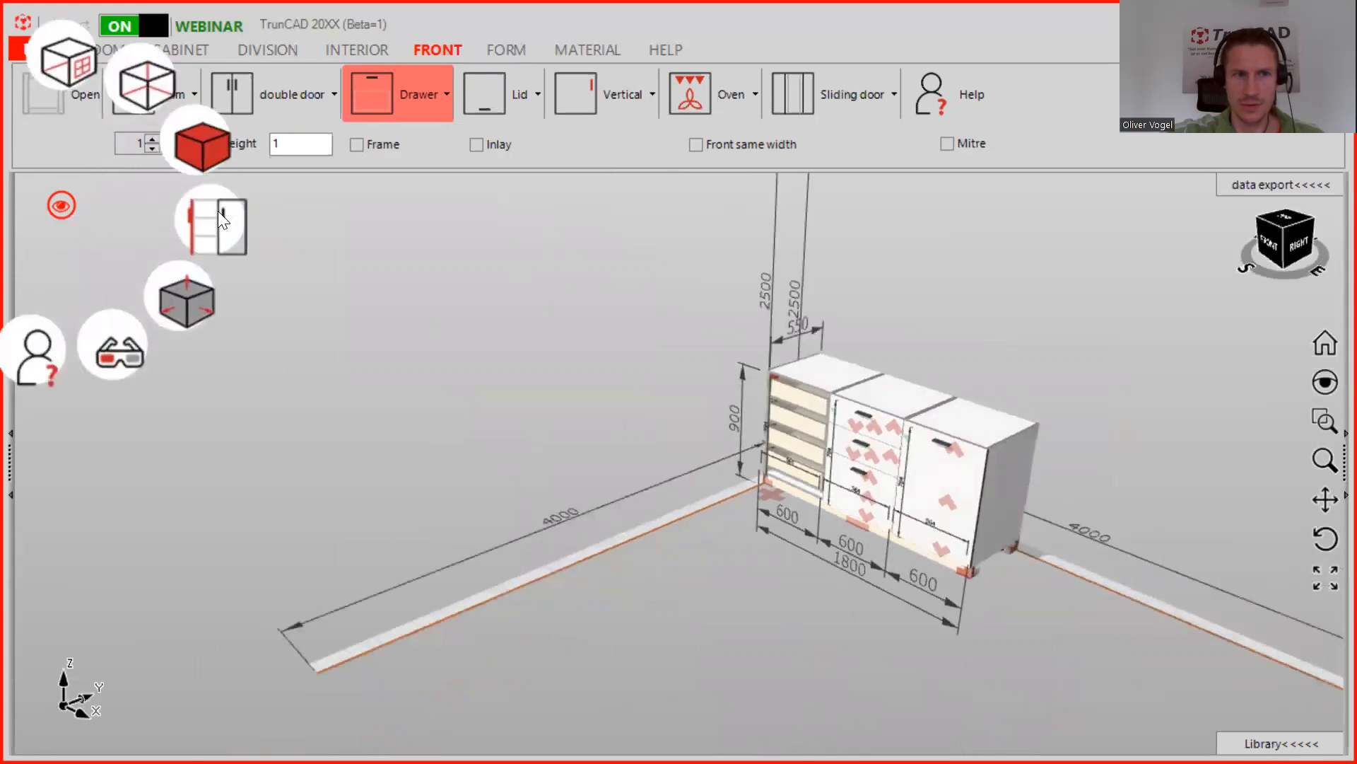
middle_click_drag(962, 537, 923, 516)
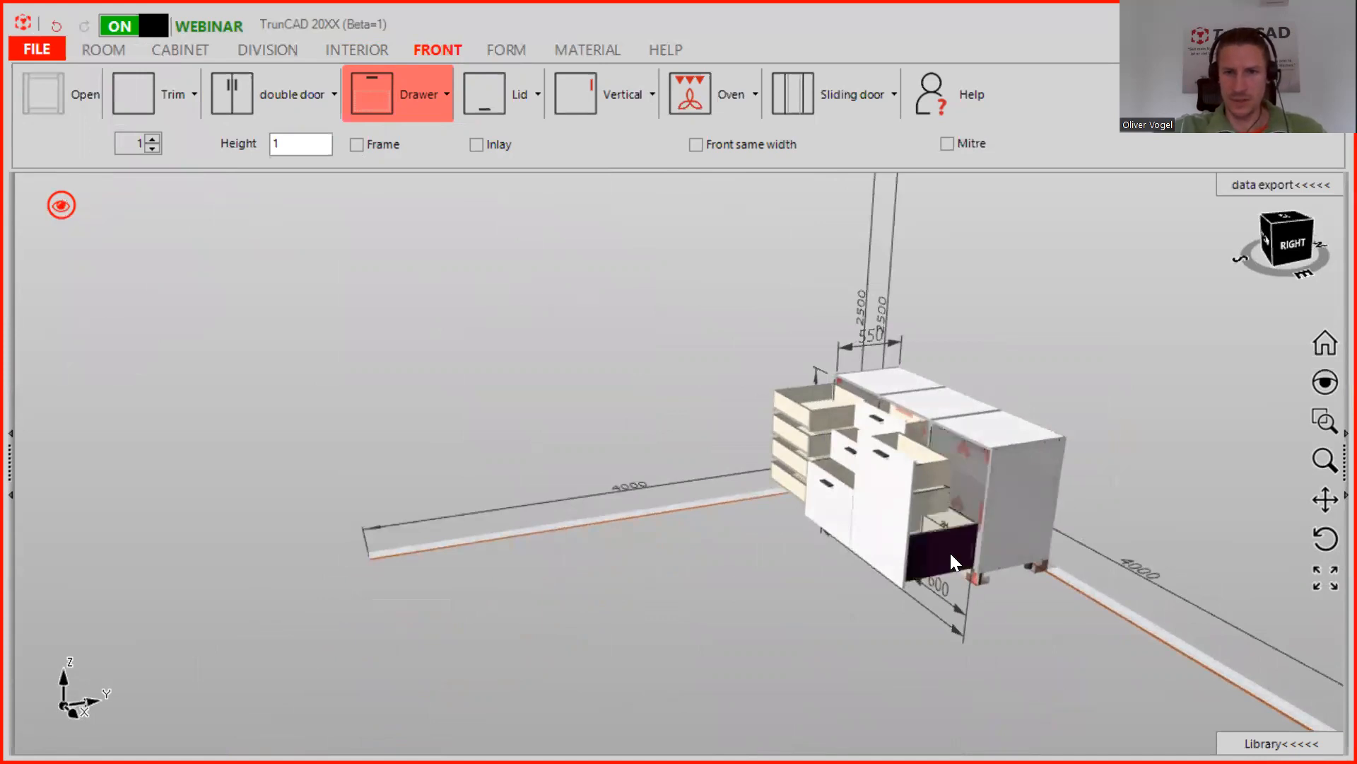
scroll(951, 555, "up", 5)
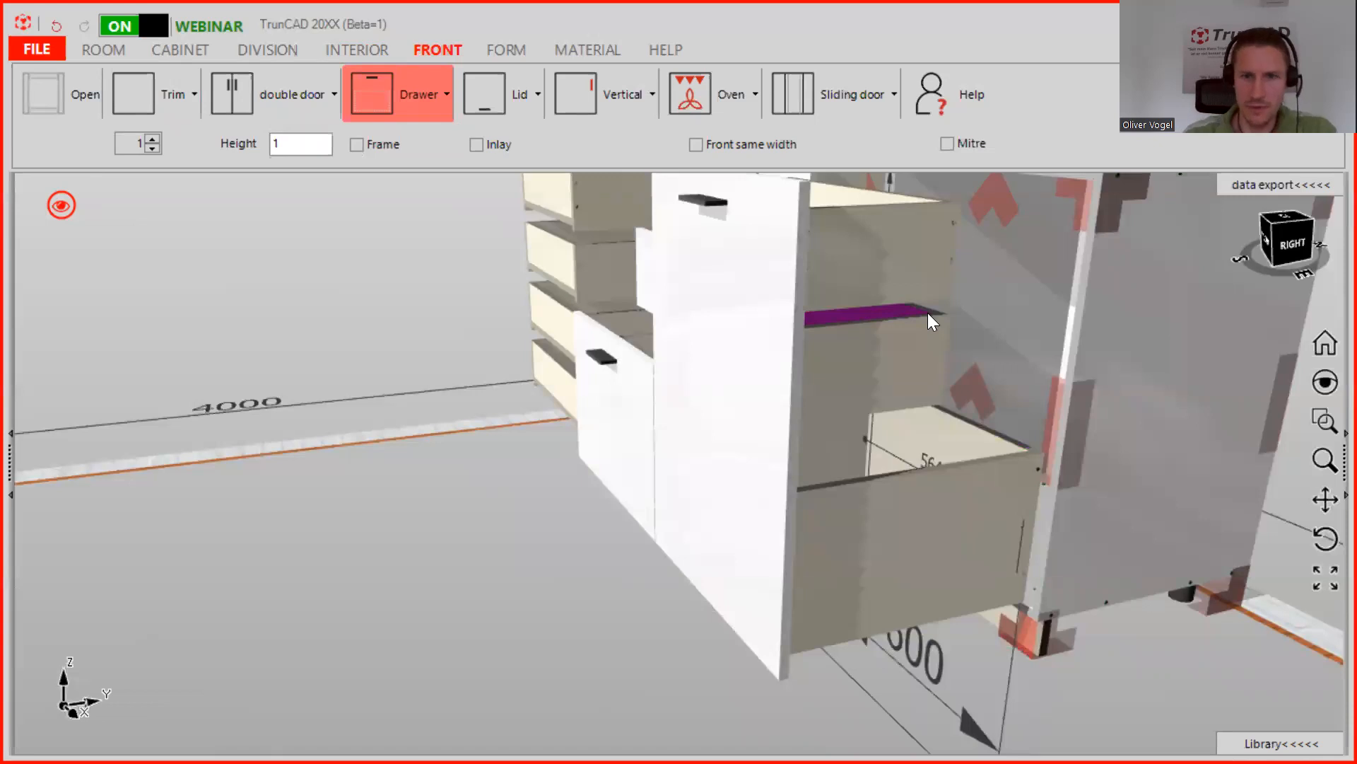
middle_click_drag(986, 290, 1029, 348)
scroll(750, 346, "down", 5)
middle_click_drag(751, 347, 603, 285)
scroll(612, 289, "up", 3)
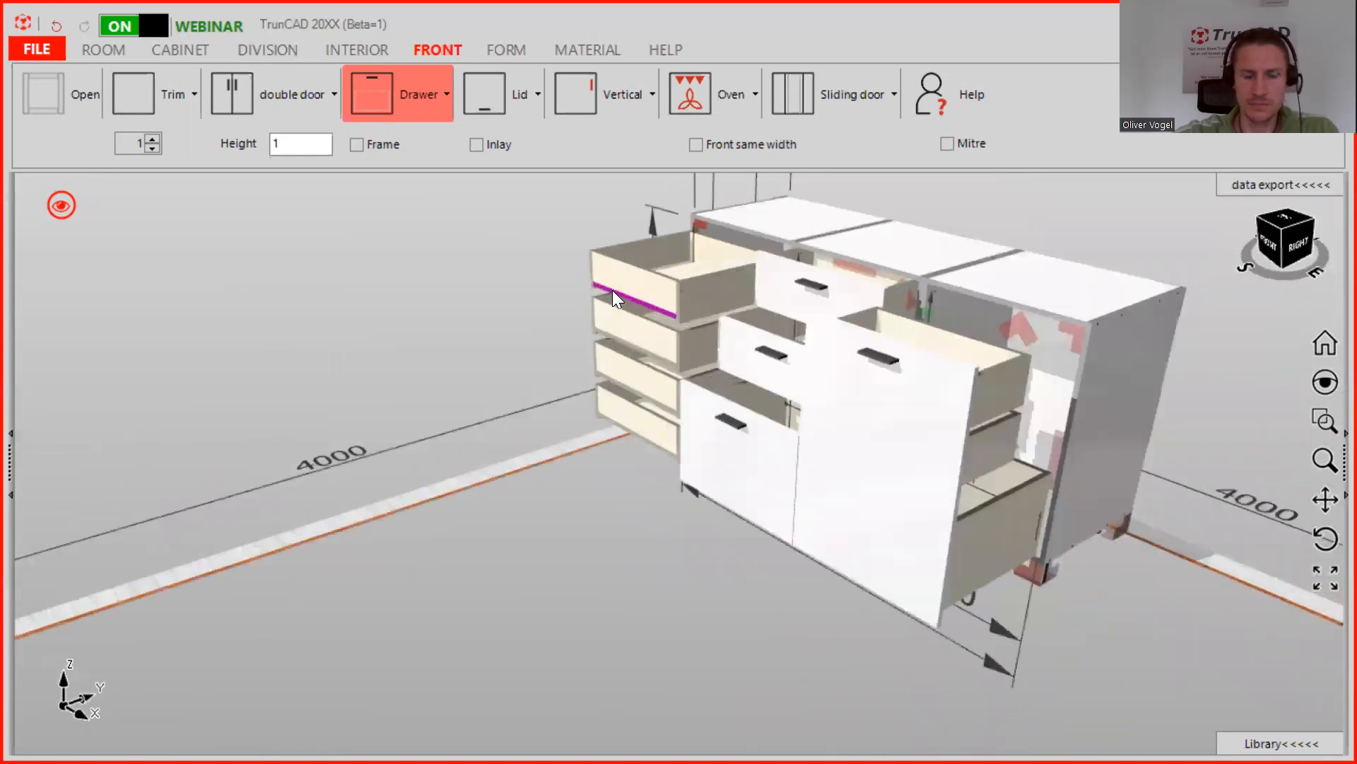
middle_click_drag(620, 278, 403, 221)
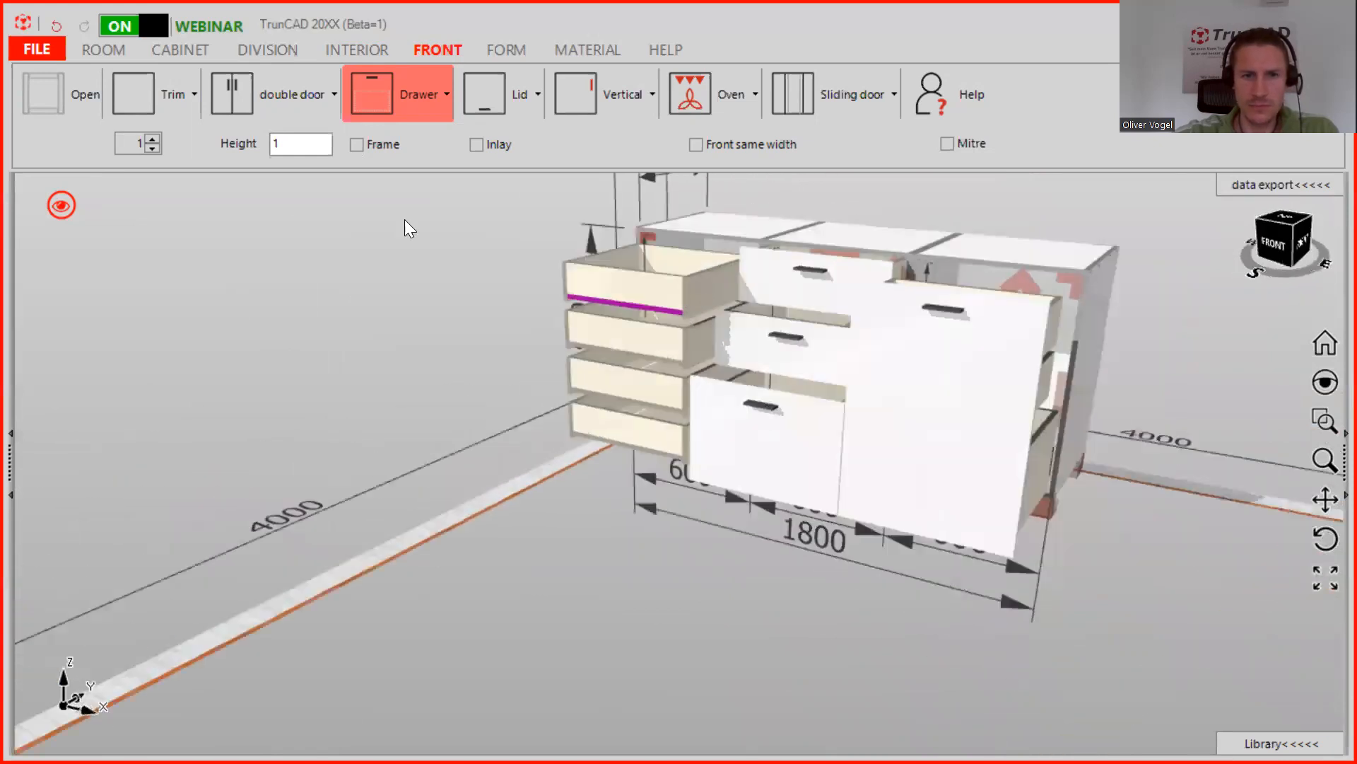
Display the sideboard with its drawers closed and the fronts shown.
right_click(104, 207)
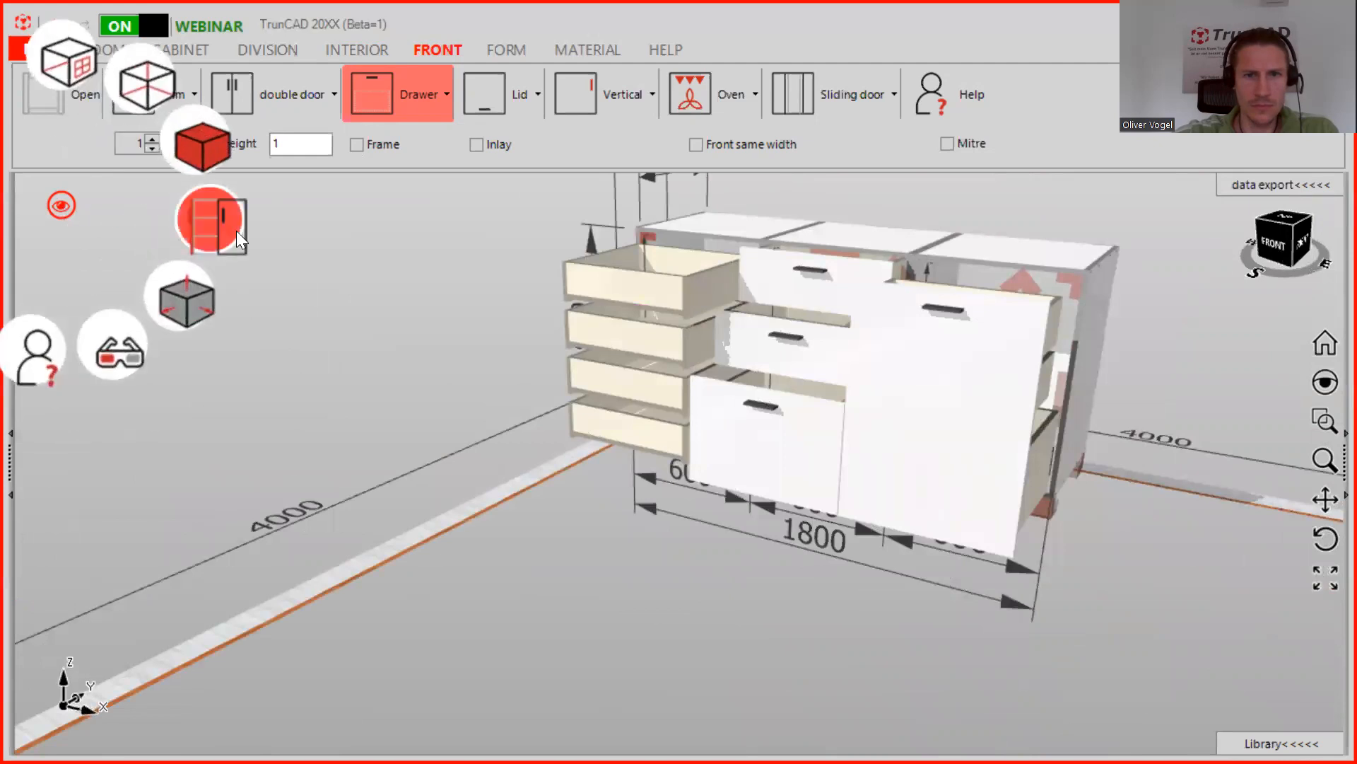
left_click(237, 230)
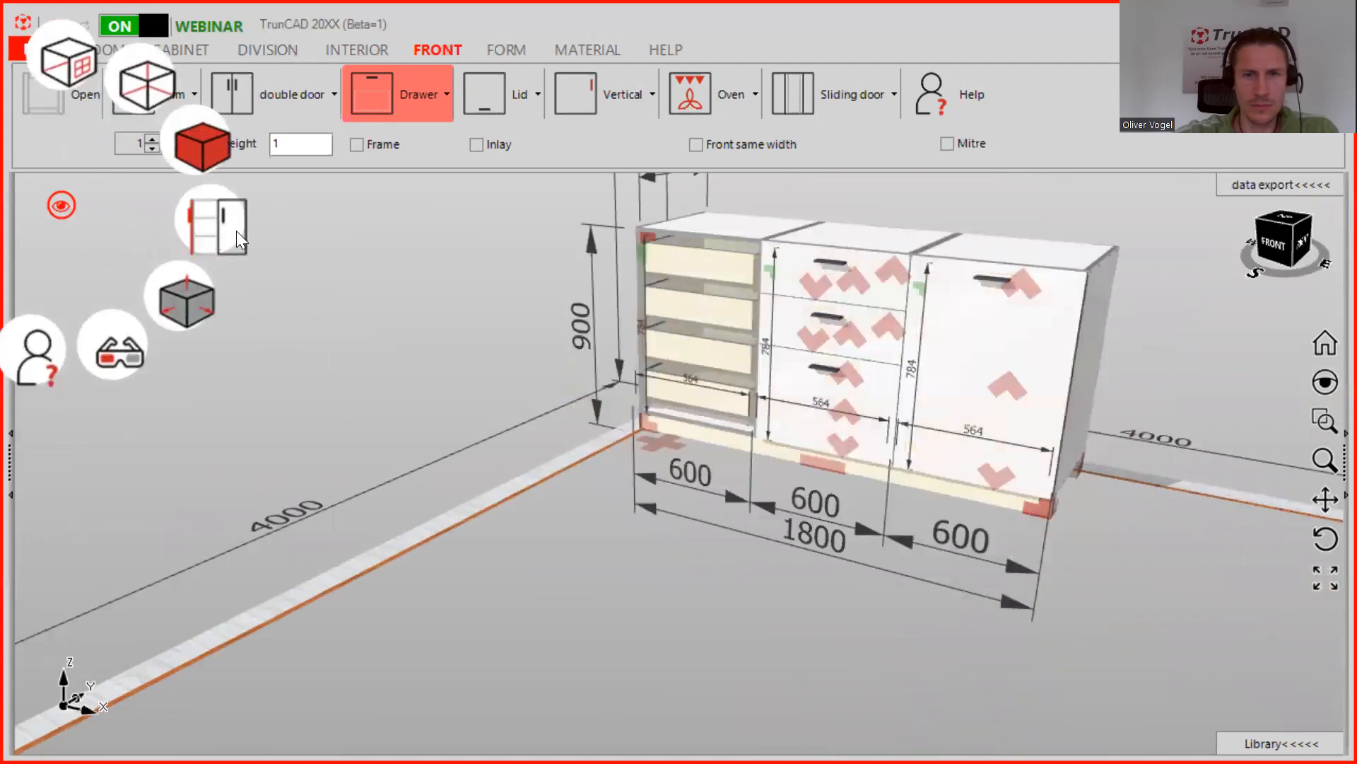
mouse_move(814, 355)
middle_mouse_down()
mouse_move(852, 353)
mouse_move(832, 353)
middle_mouse_up()
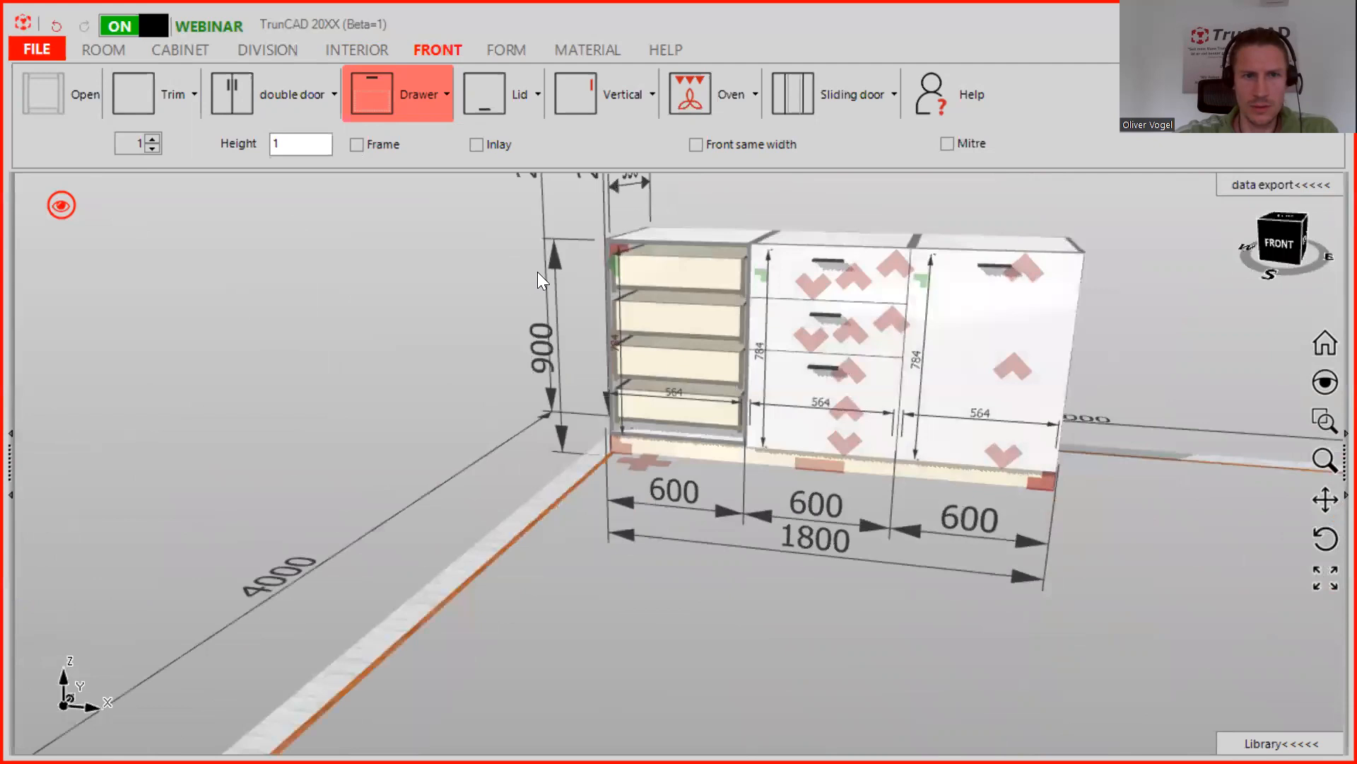
Reduce the interior drawer quantity to 0 and remove all interior drawers from the left compartment.
scroll(539, 274, "up", 5)
middle_click_drag(920, 269, 878, 272)
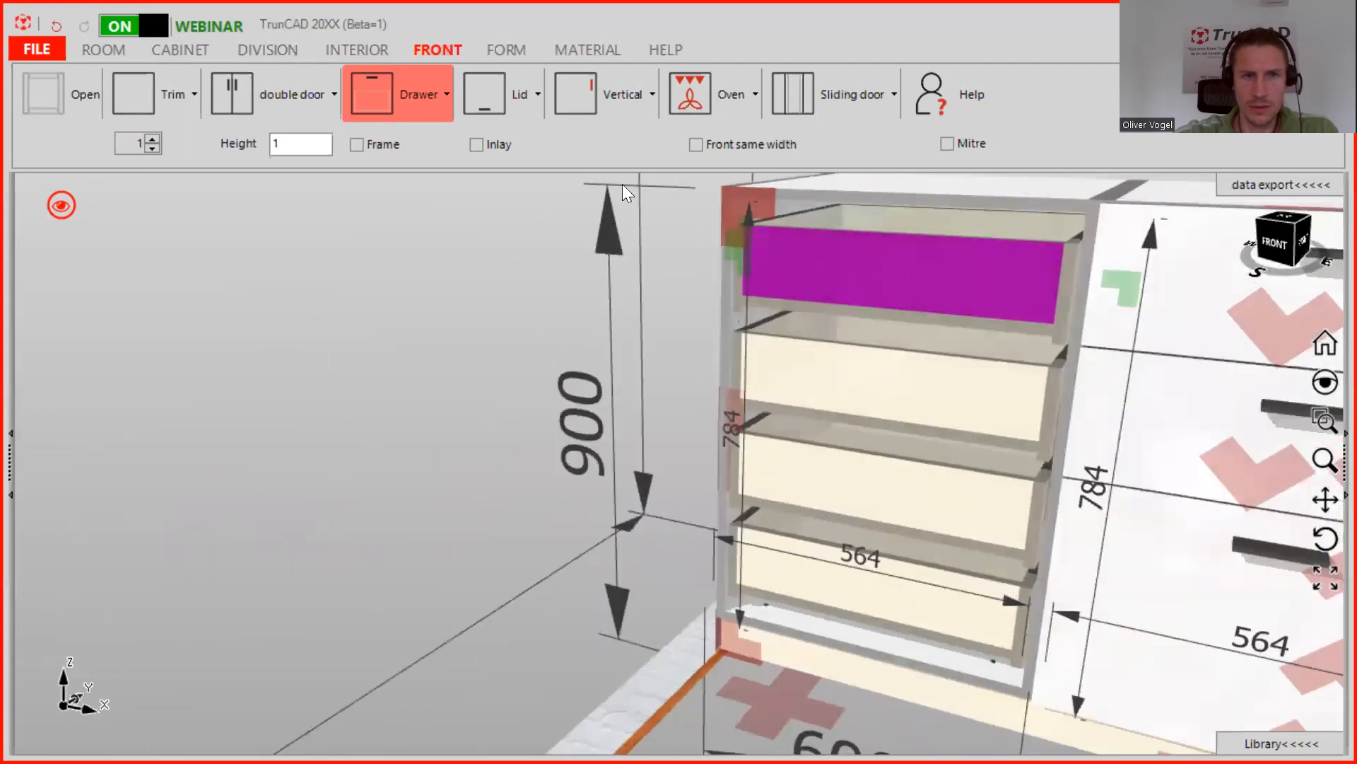
left_click(343, 51)
scroll(978, 382, "down", 3)
middle_click_drag(978, 383, 958, 386)
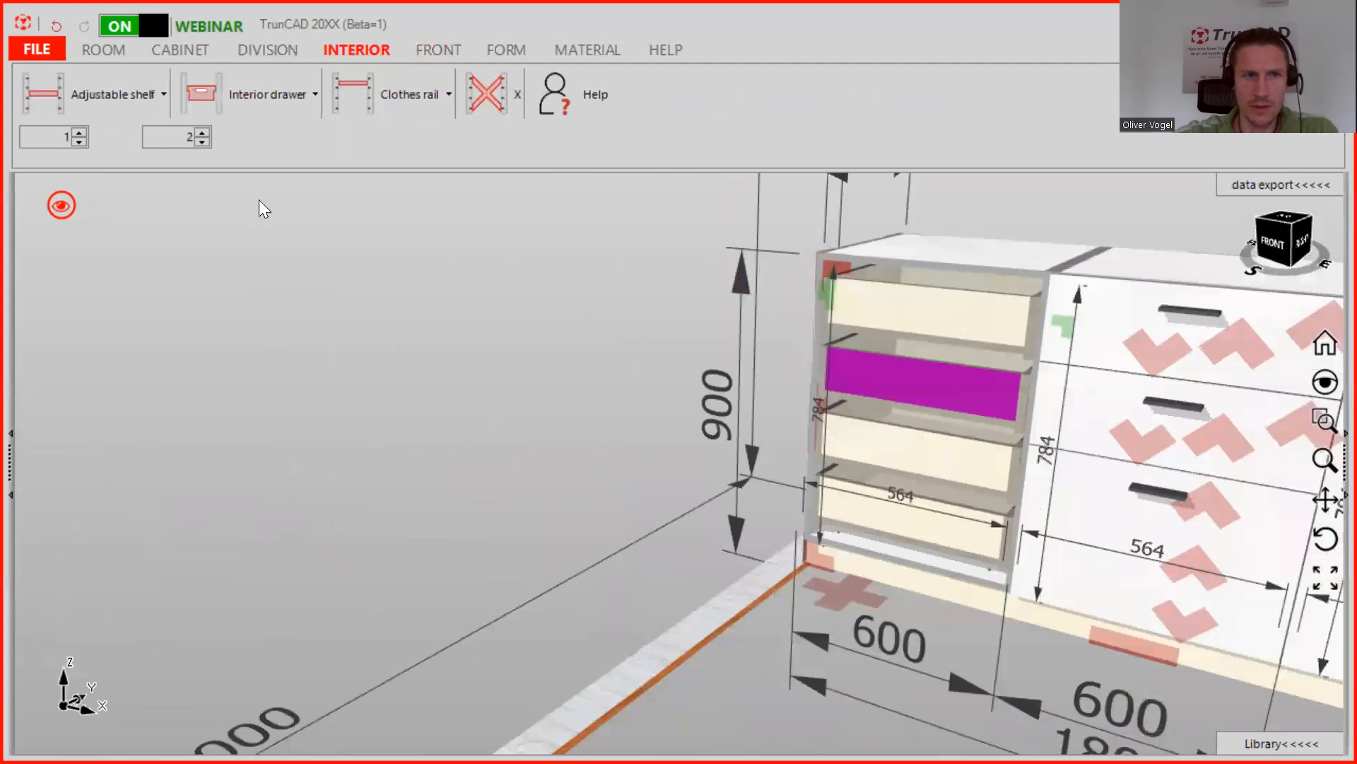
left_click(202, 142)
left_click(202, 141)
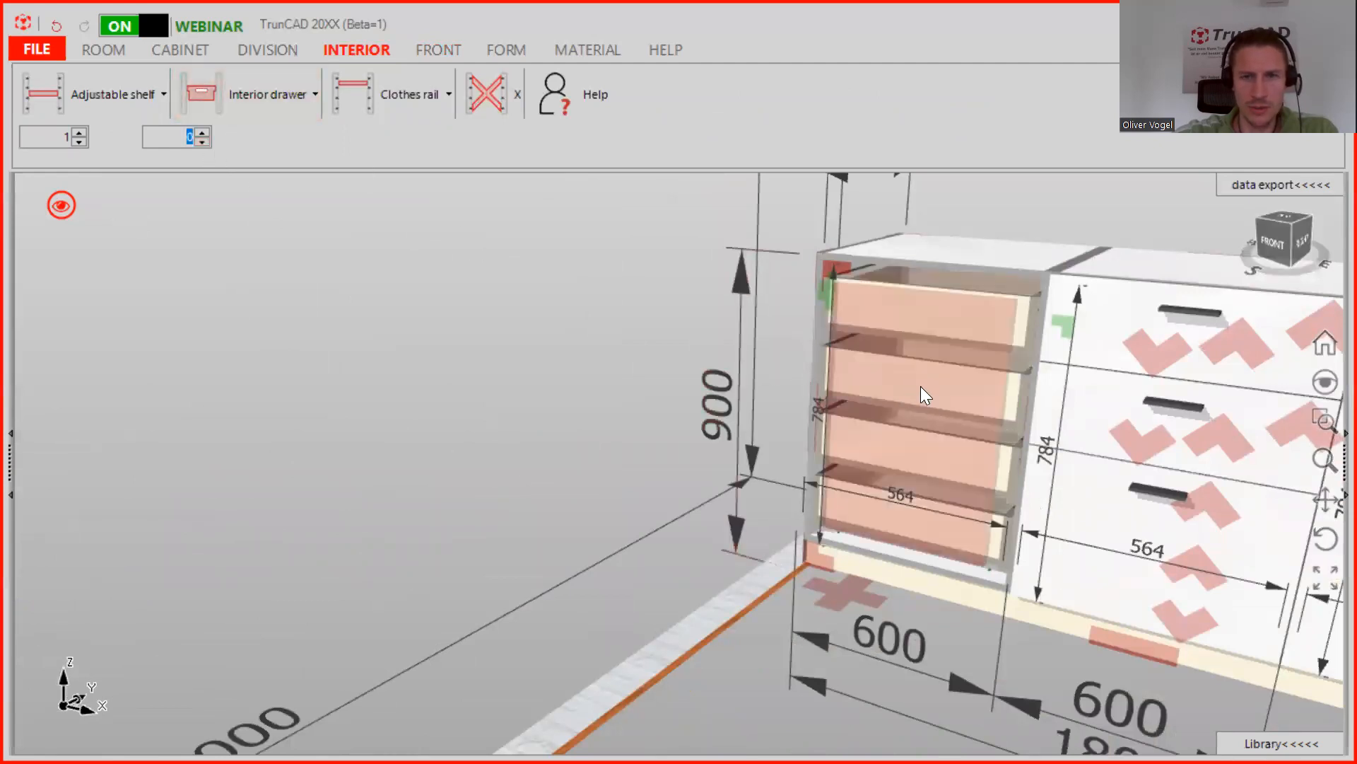
Configure the interior drawers with an empty top distance and a distance to bottom of 25.
left_click(257, 92)
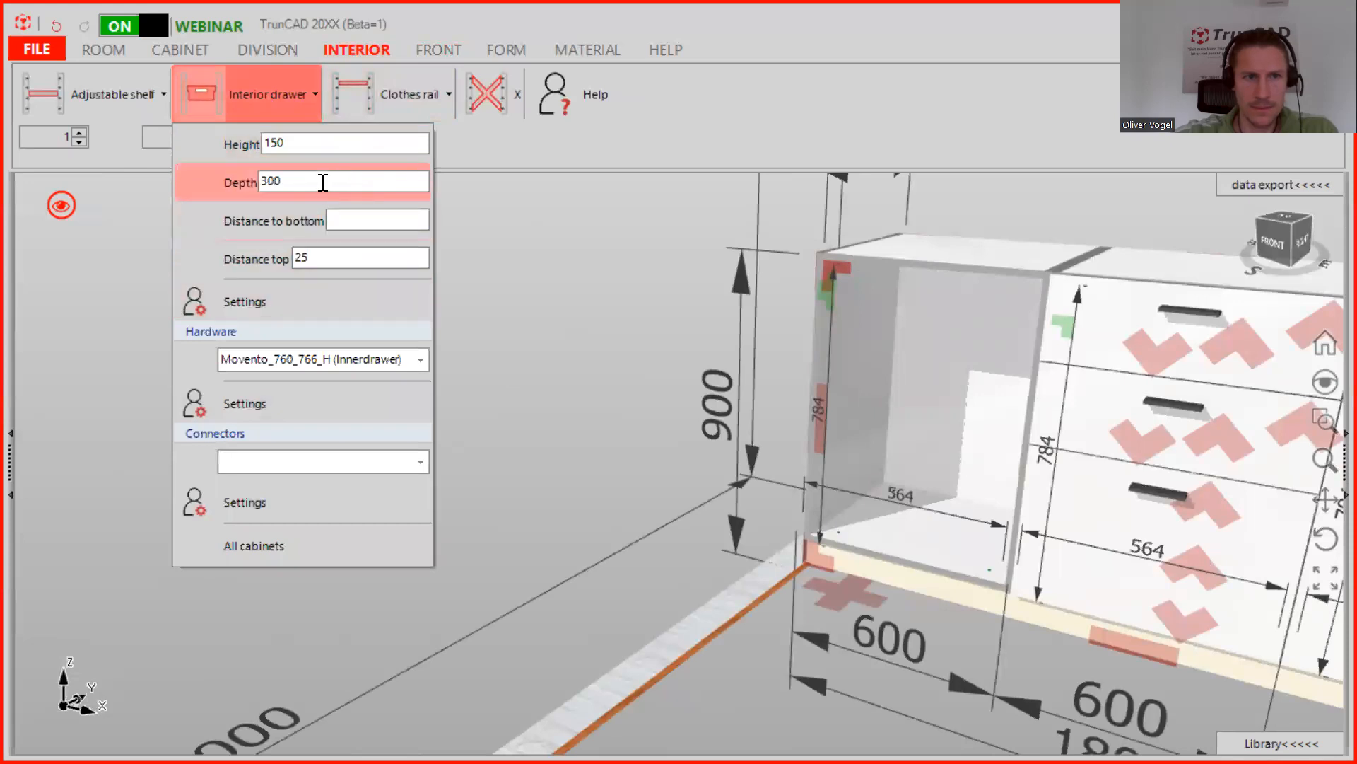
left_click(340, 253)
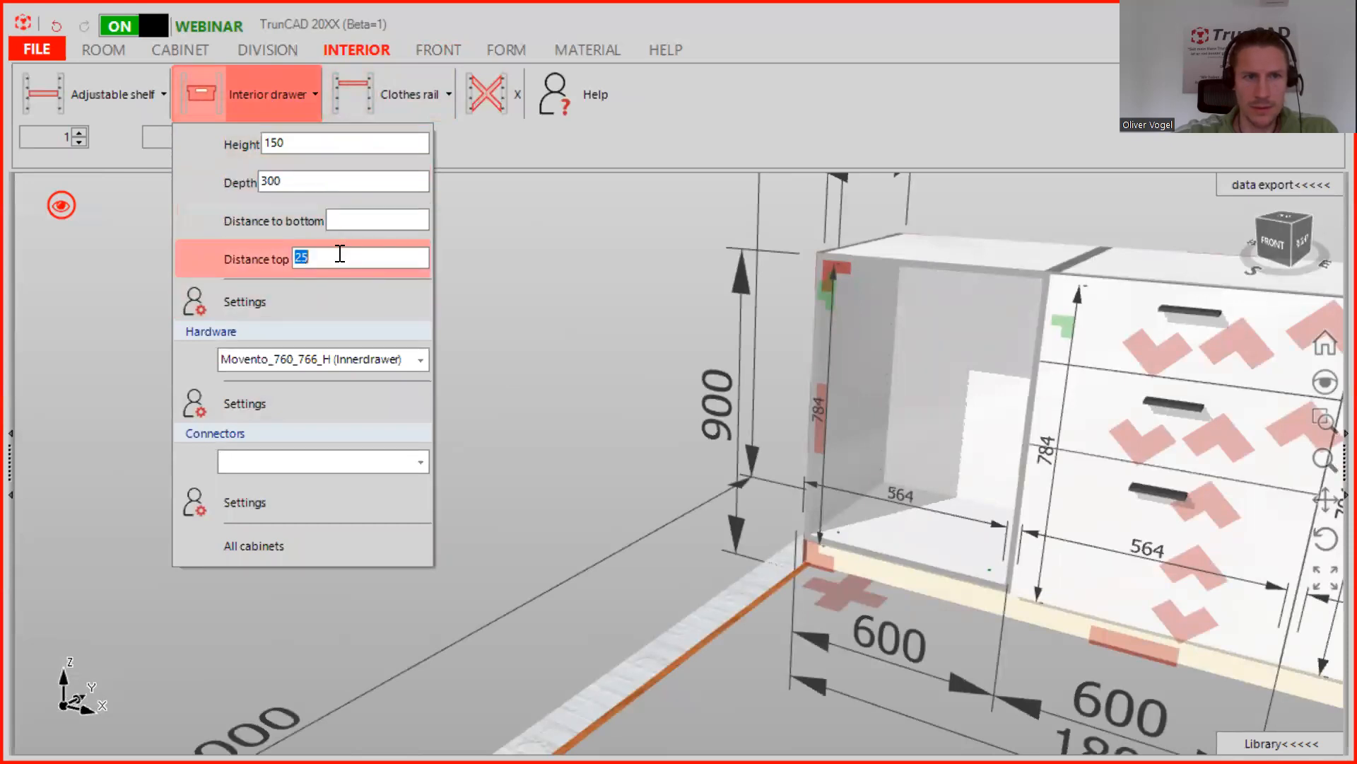
key("BackSpace")
left_click(358, 221)
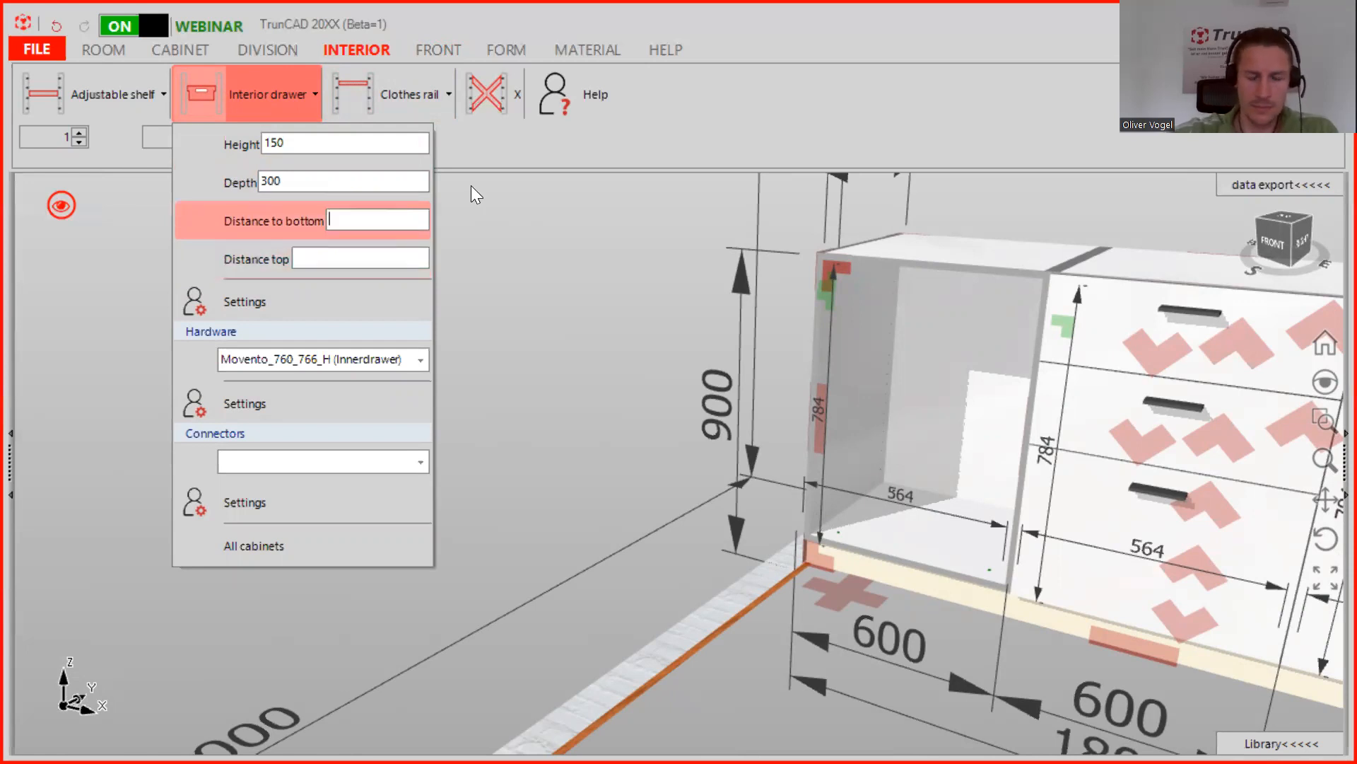
type("3")
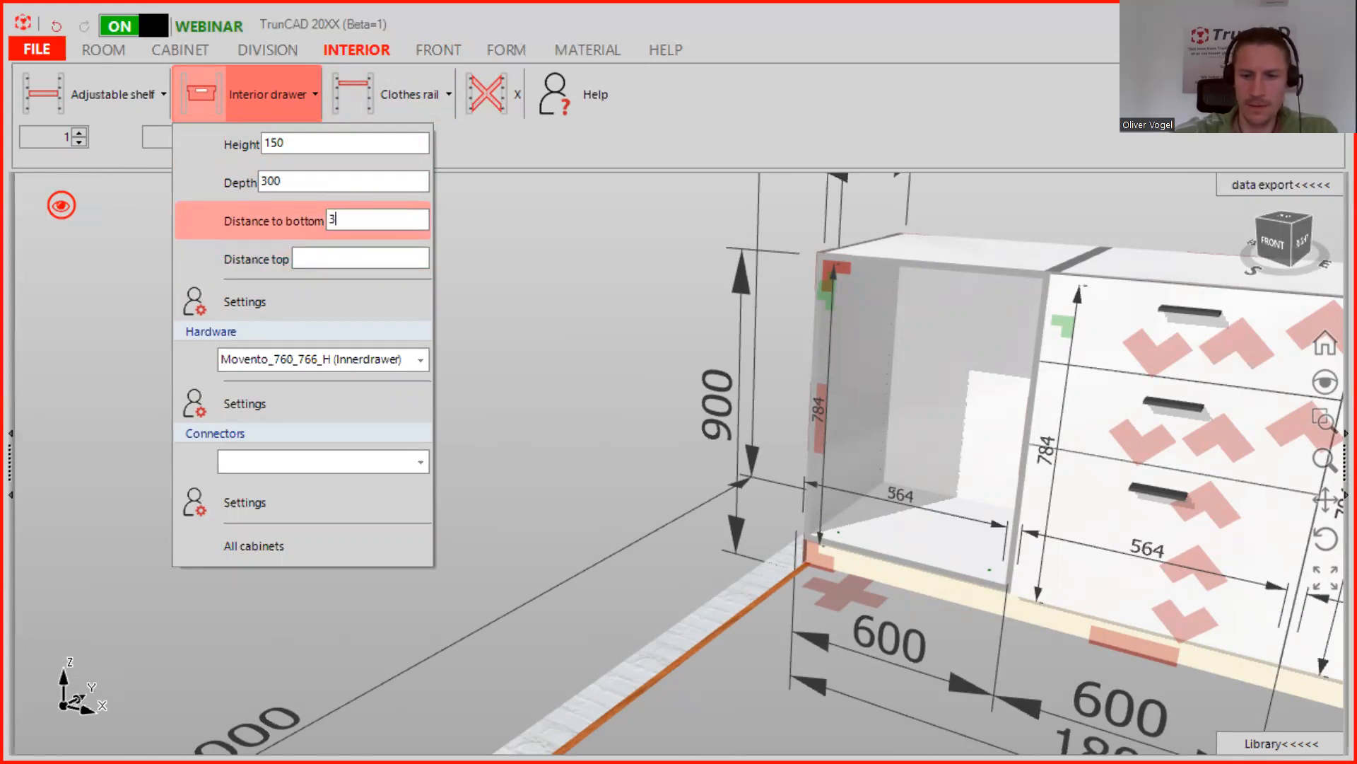
key("BackSpace")
type("25")
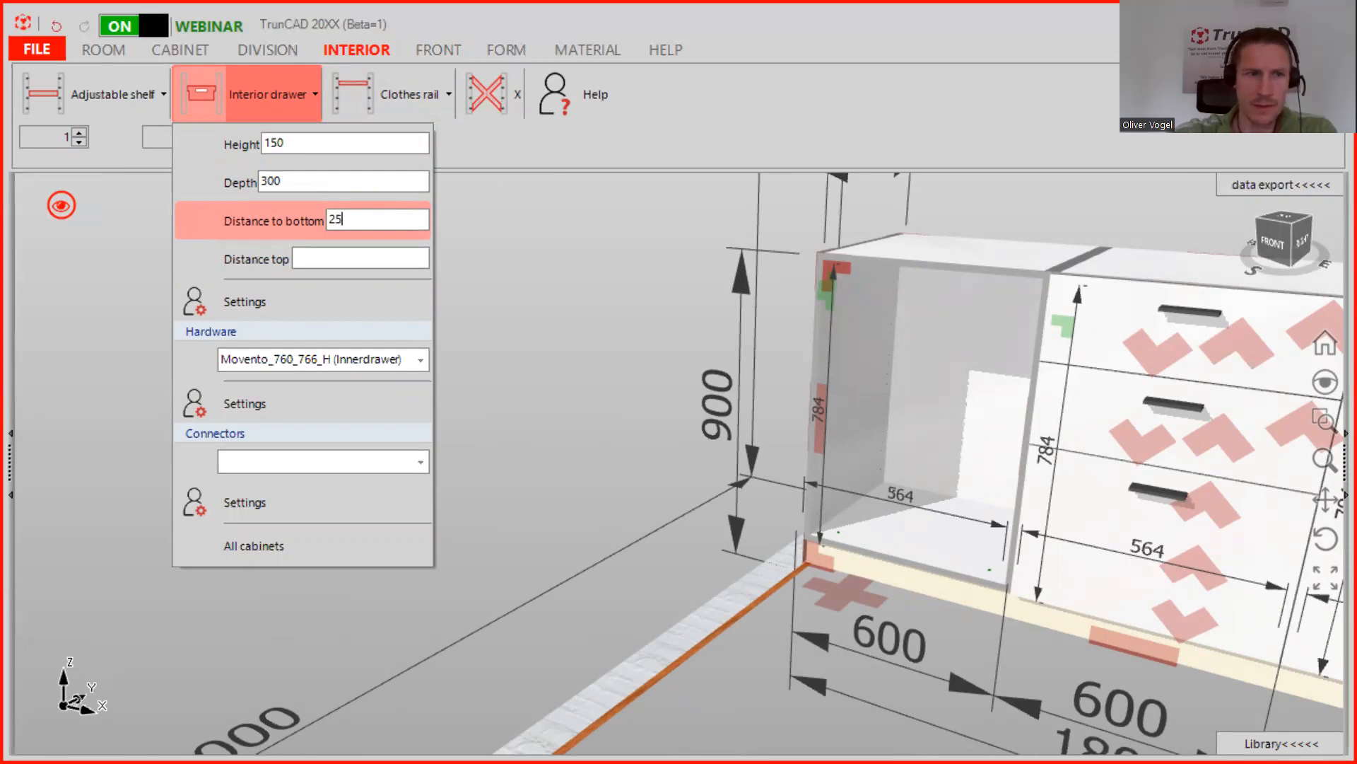
left_click(206, 97)
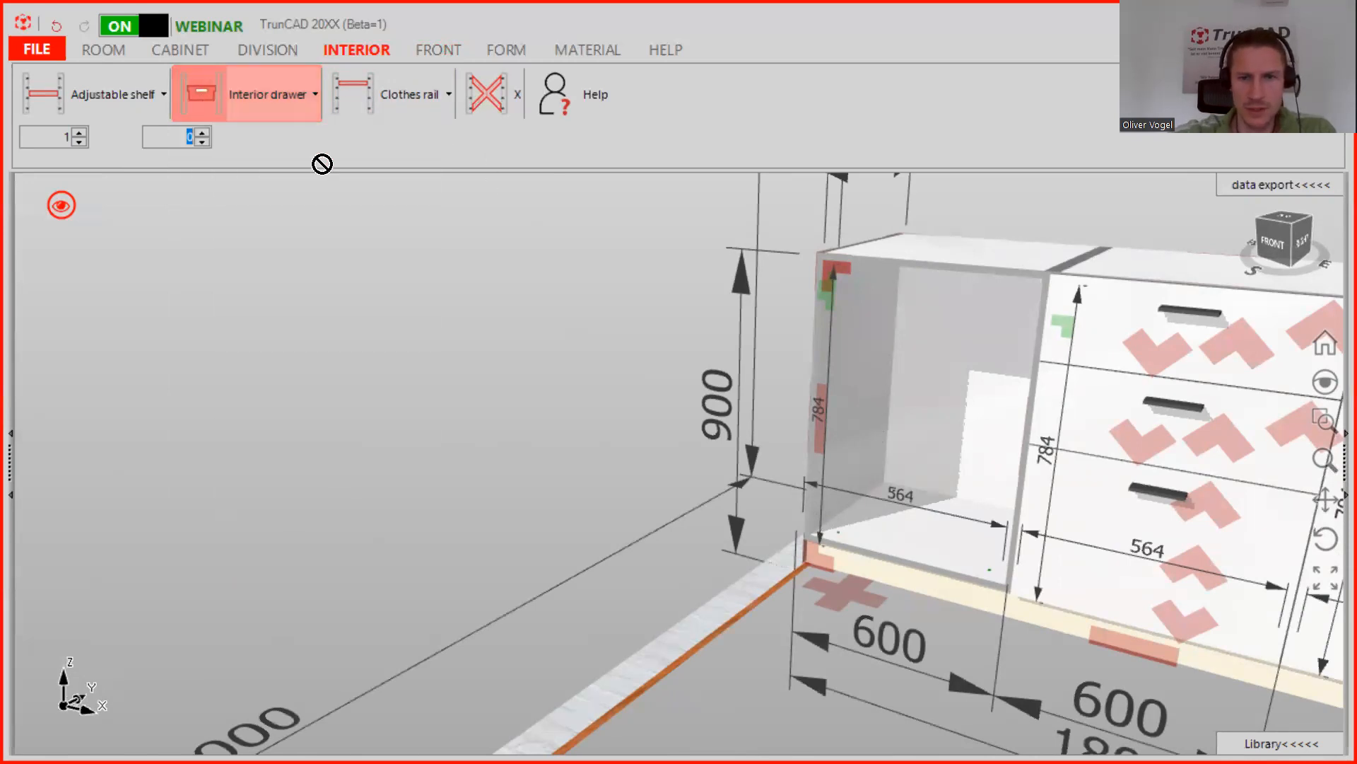
Set the interior drawer quantity to 1 and place one interior drawer at the bottom of the left compartment.
left_click(906, 465)
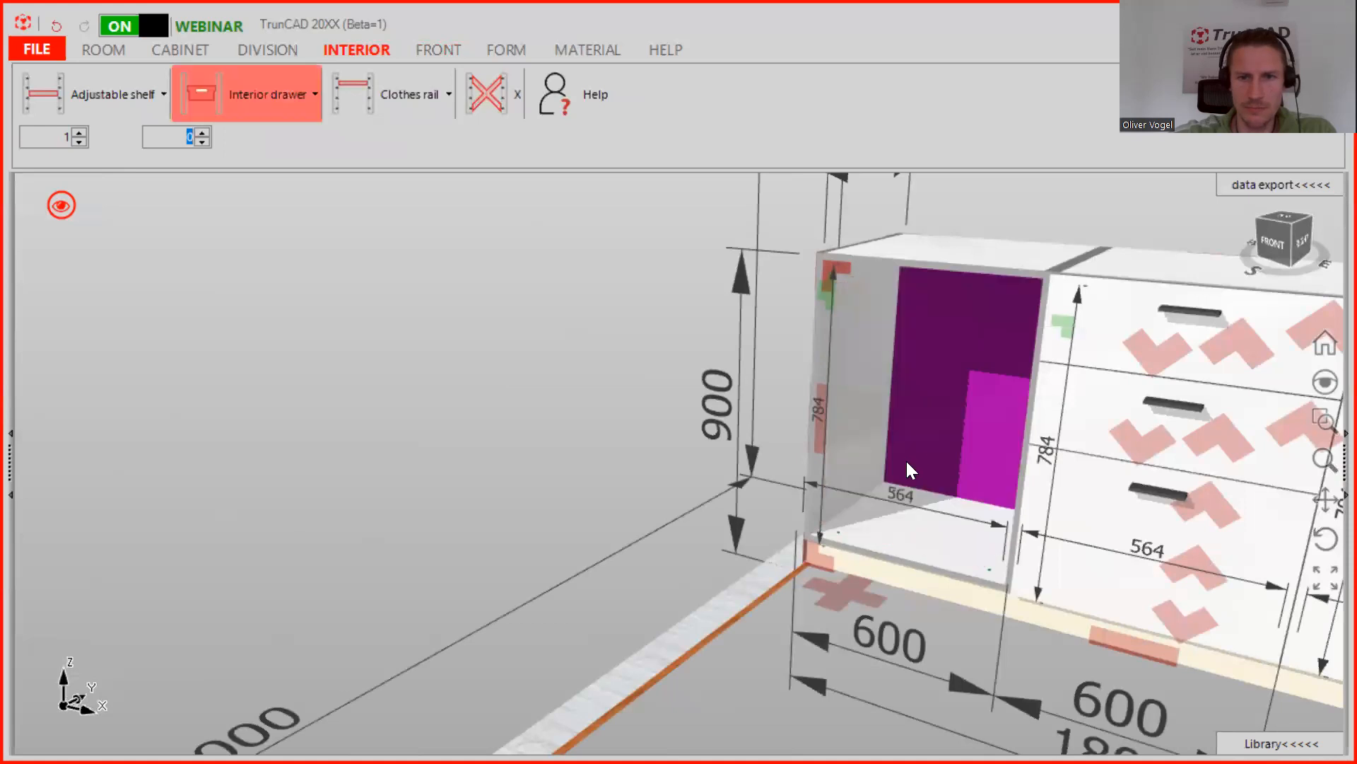
left_click(203, 133)
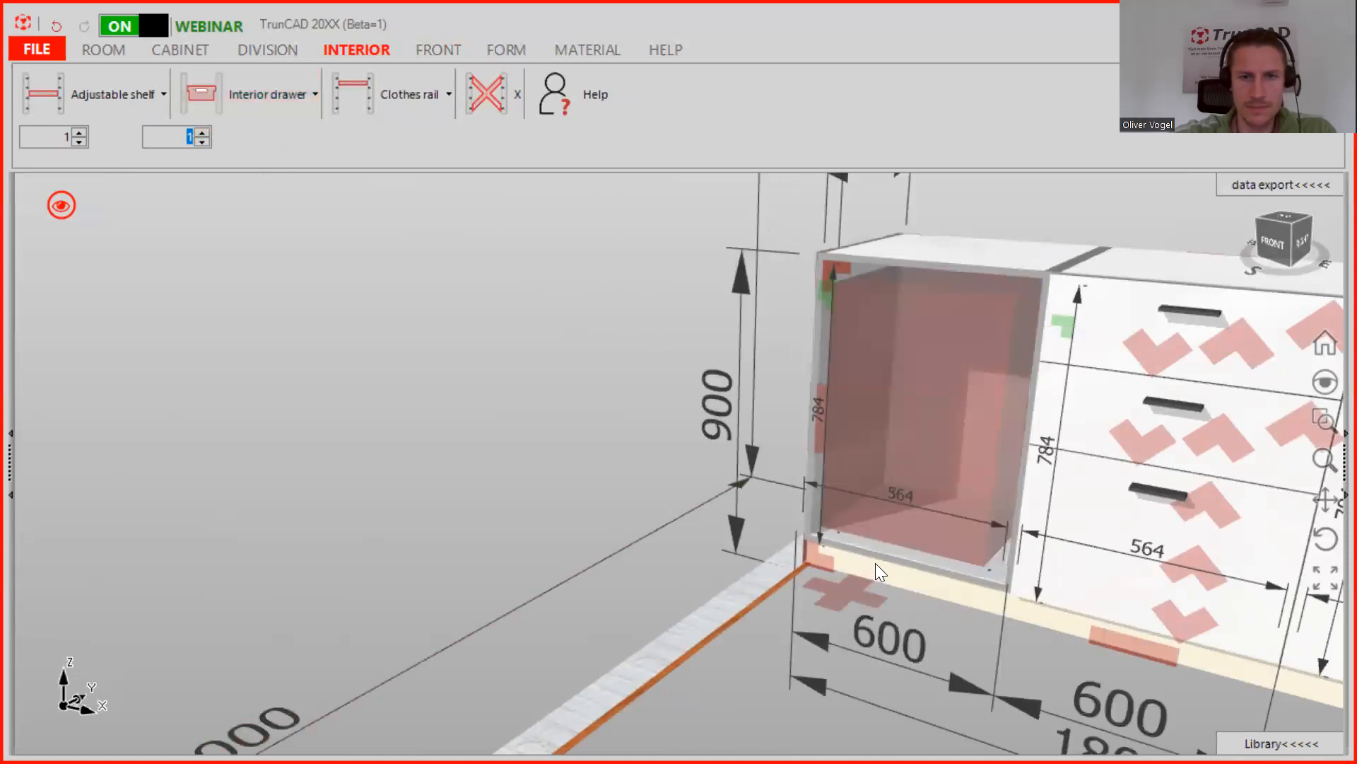
left_click(876, 563)
middle_click_drag(874, 405, 857, 431)
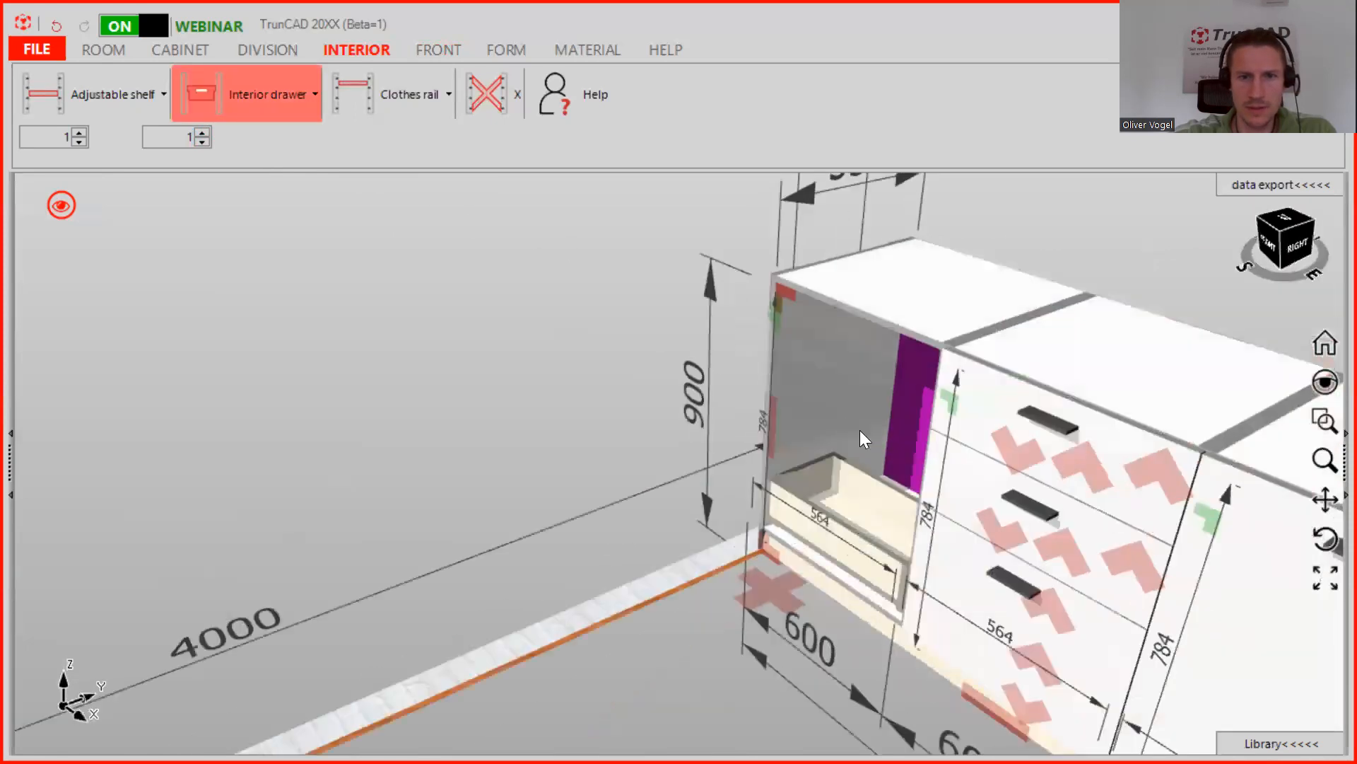
Clear the interior drawer depth and add a second interior drawer above the first in the left compartment.
left_click(282, 100)
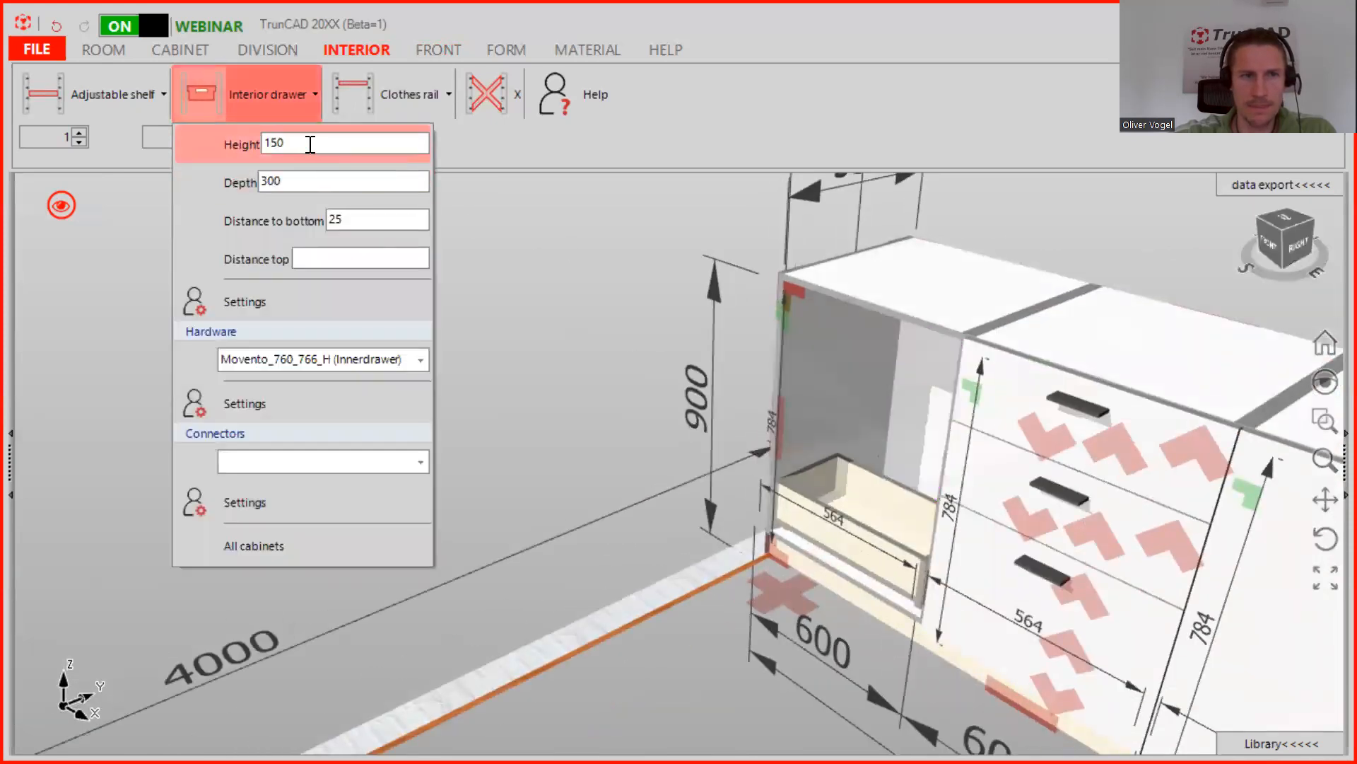
double_click(307, 183)
key("BackSpace")
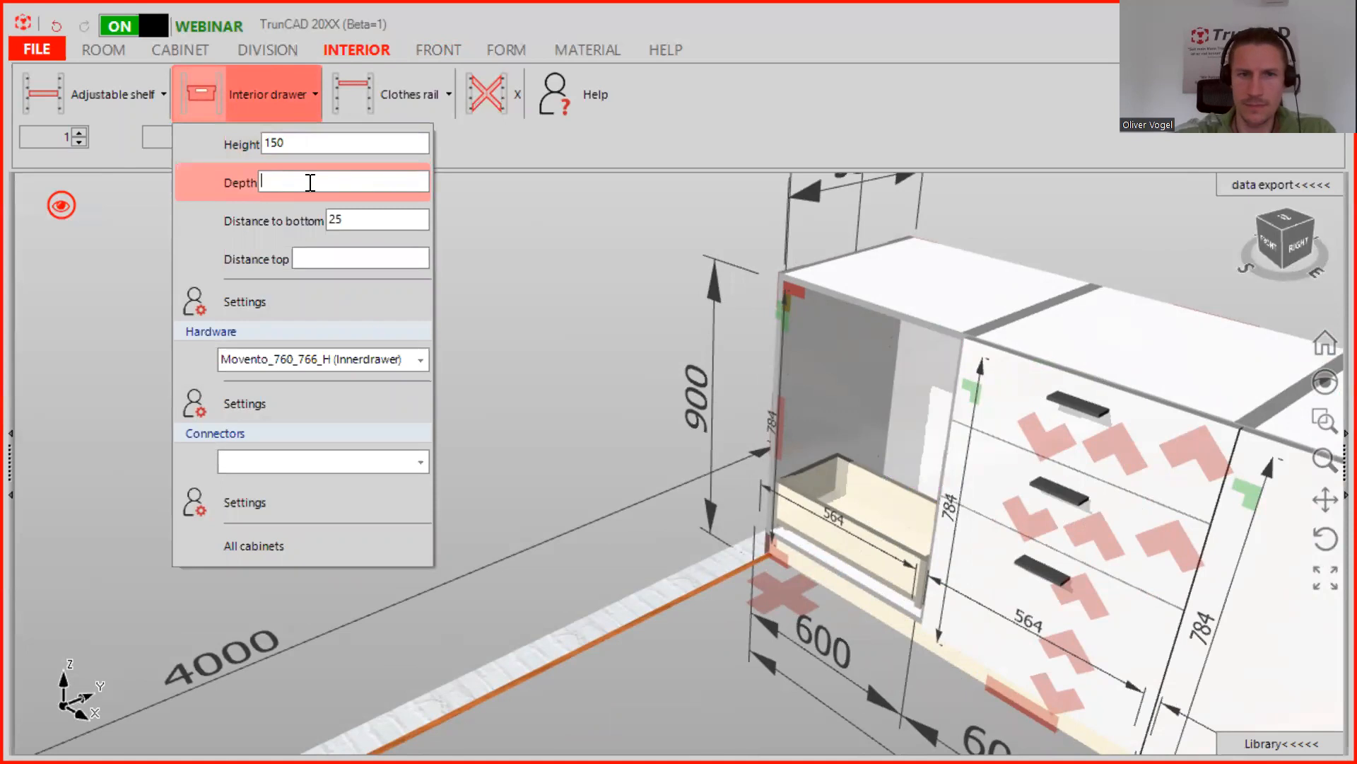
left_click(209, 107)
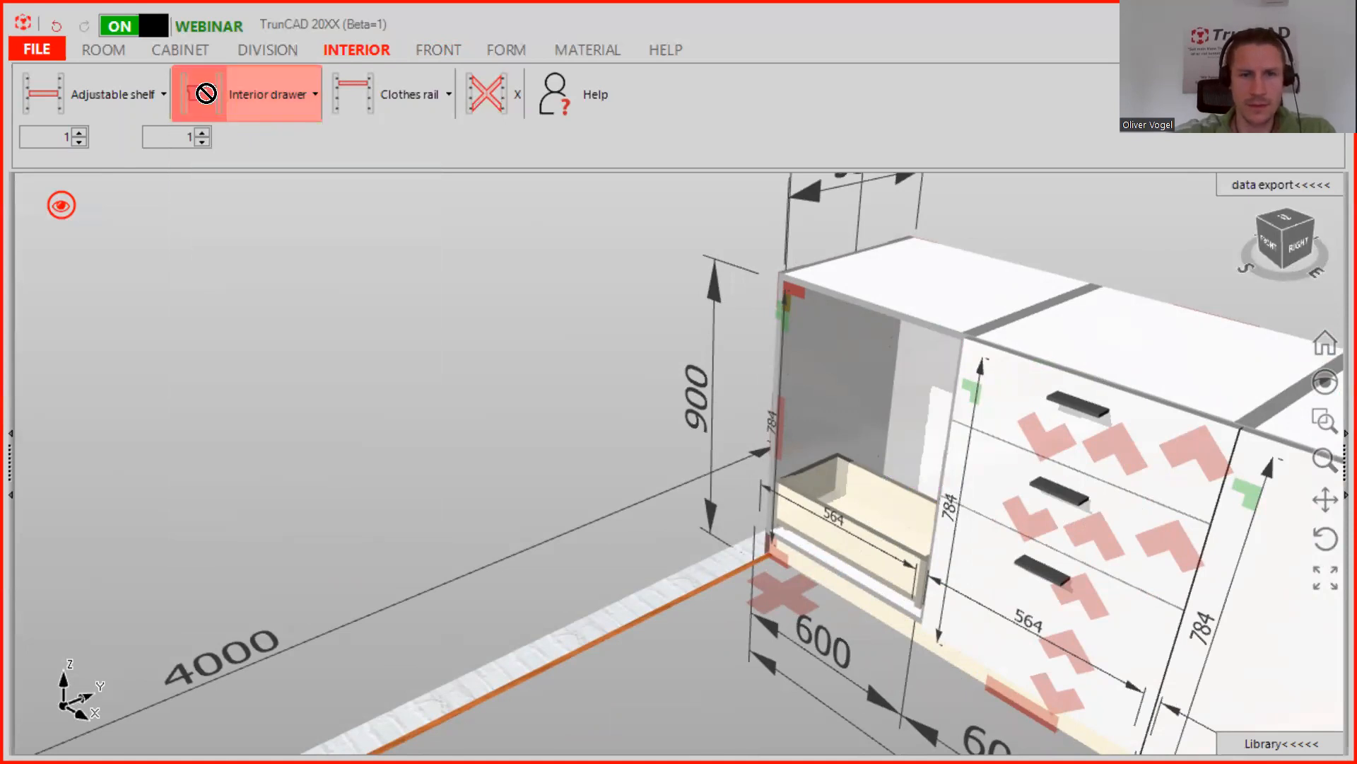
left_click(797, 427)
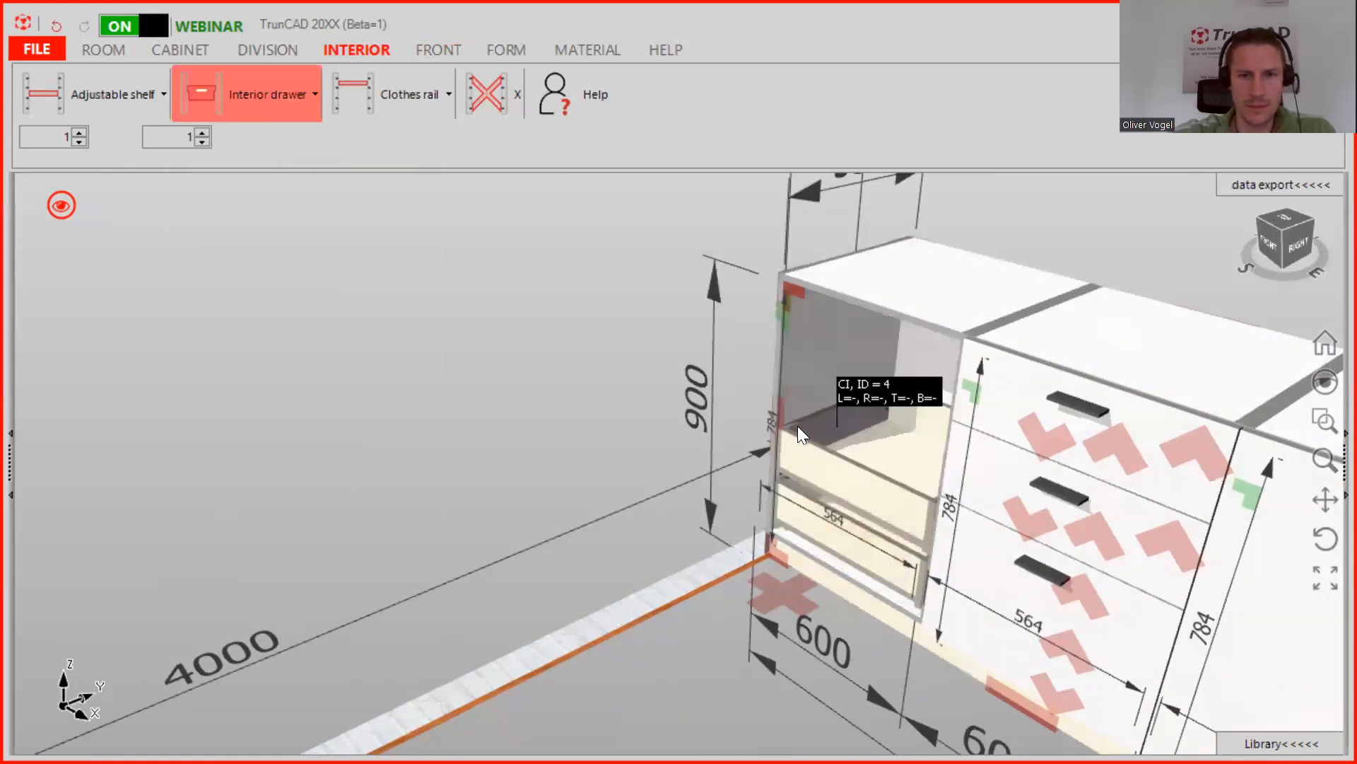
middle_click_drag(924, 461, 802, 396)
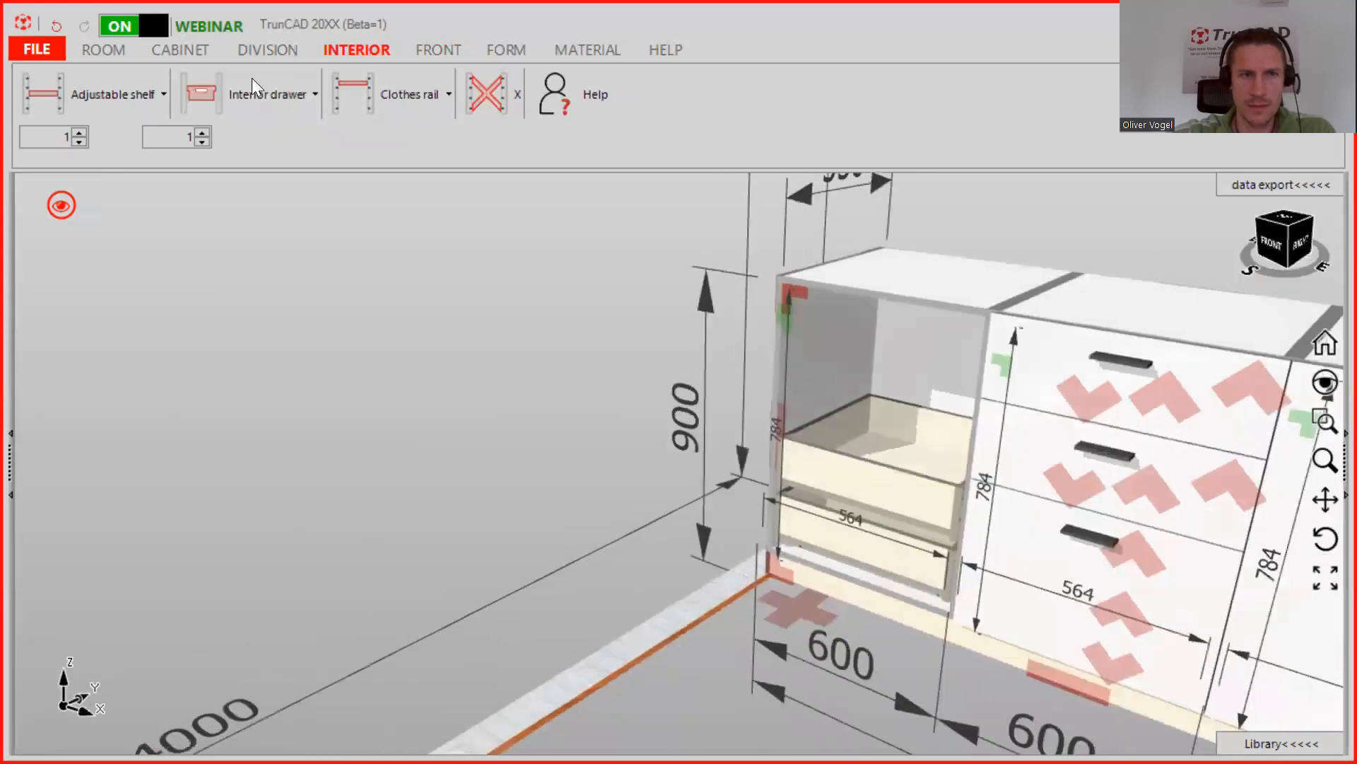
Set the interior drawer depth to 300 and add a third interior drawer above the second in the left compartment.
left_click(314, 94)
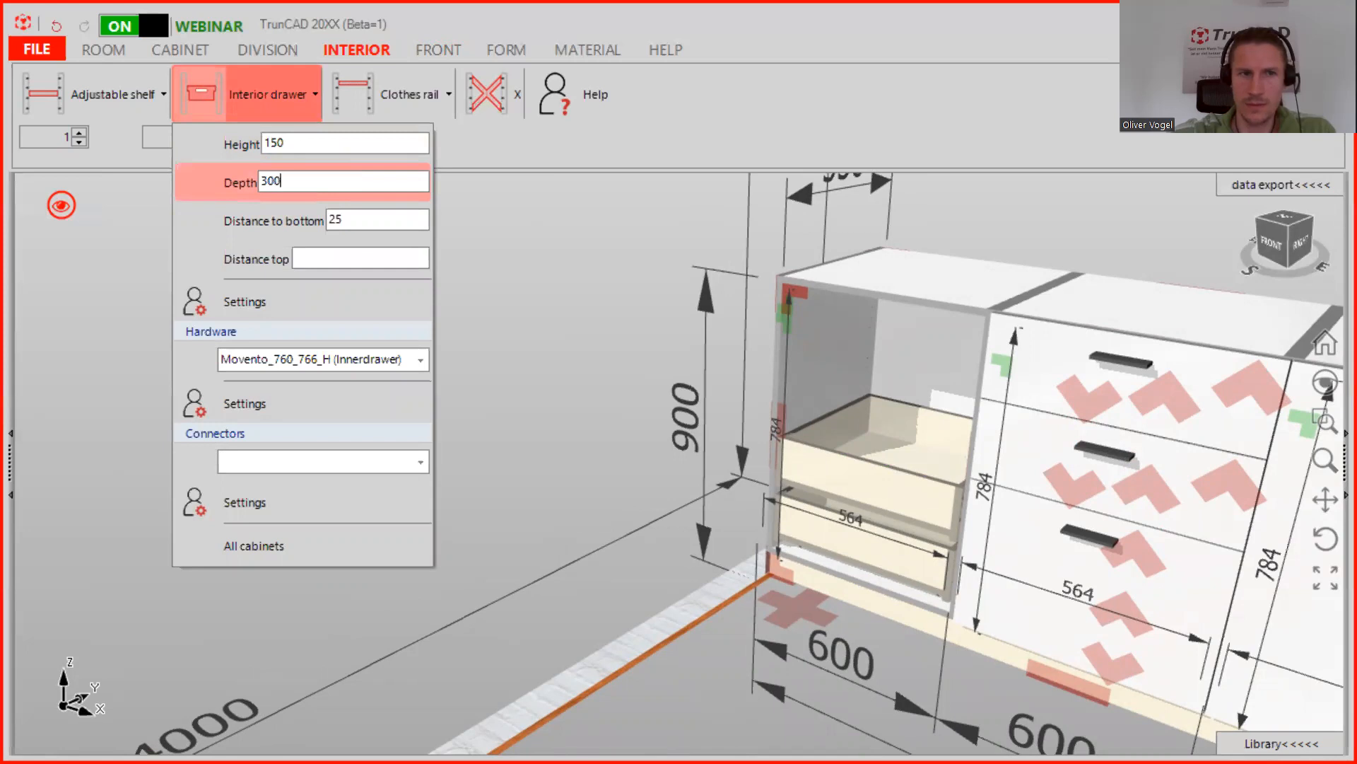
left_click_drag(201, 92, 873, 372)
mouse_move(989, 409)
middle_mouse_down()
mouse_move(966, 434)
mouse_move(990, 460)
mouse_move(999, 425)
middle_mouse_up()
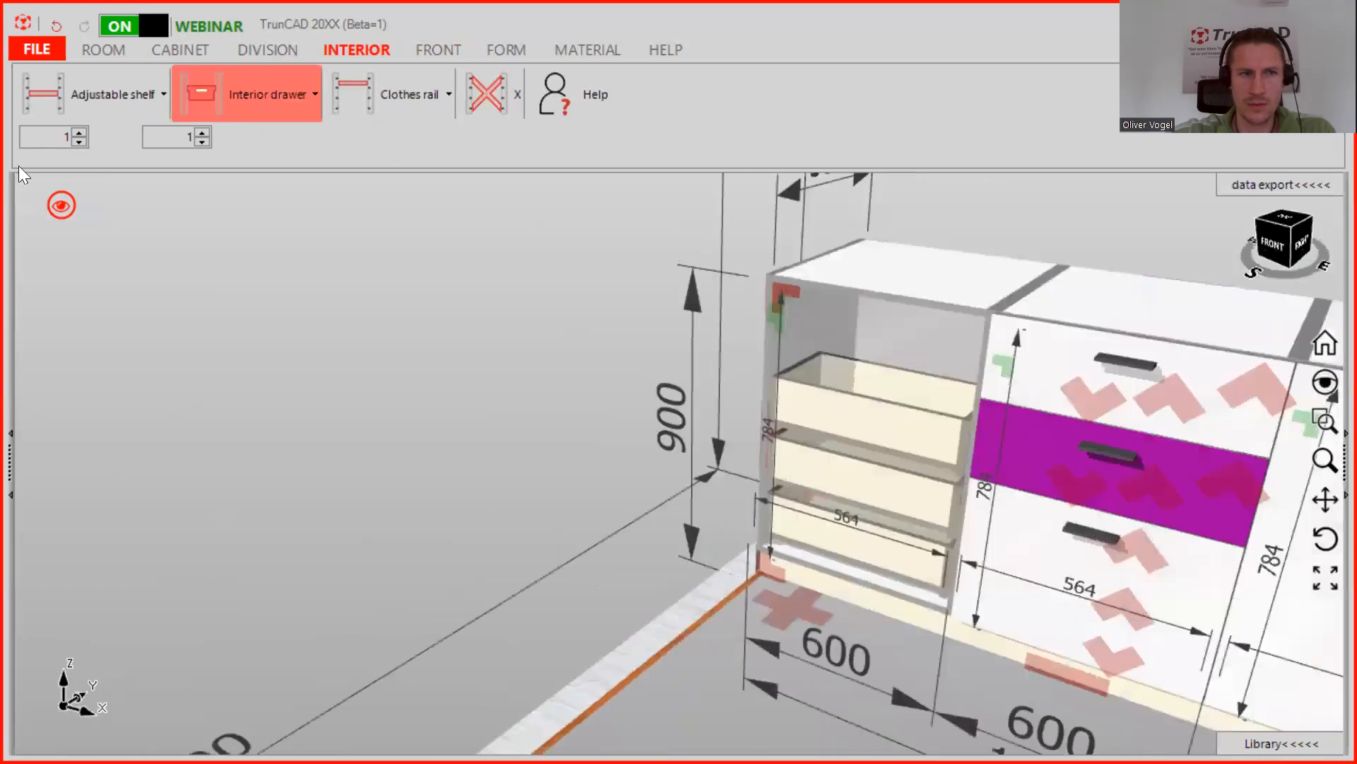
Examine the three stacked interior drawers in the left compartment from several angles and end the drawer placement.
scroll(816, 342, "down", 5)
scroll(787, 340, "up", 1)
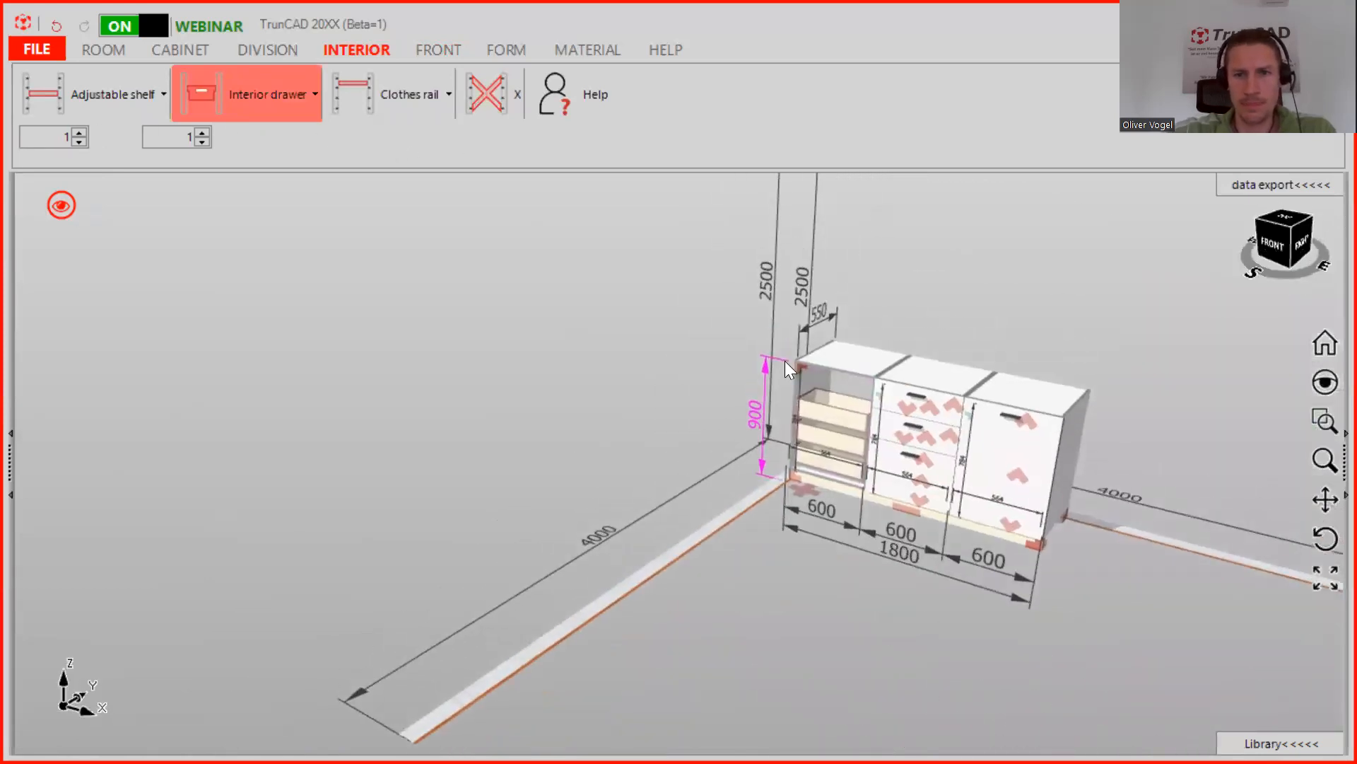
scroll(989, 403, "up", 4)
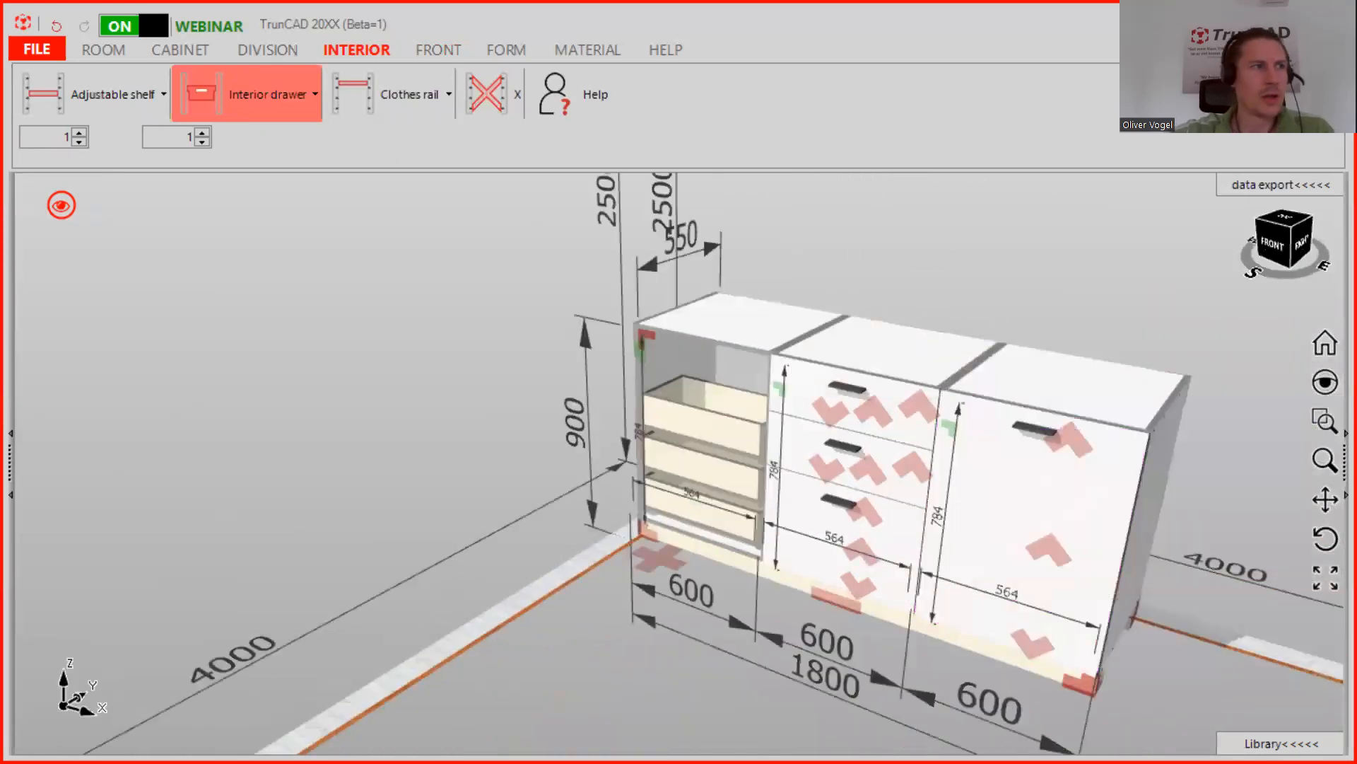
middle_click_drag(785, 420, 940, 385)
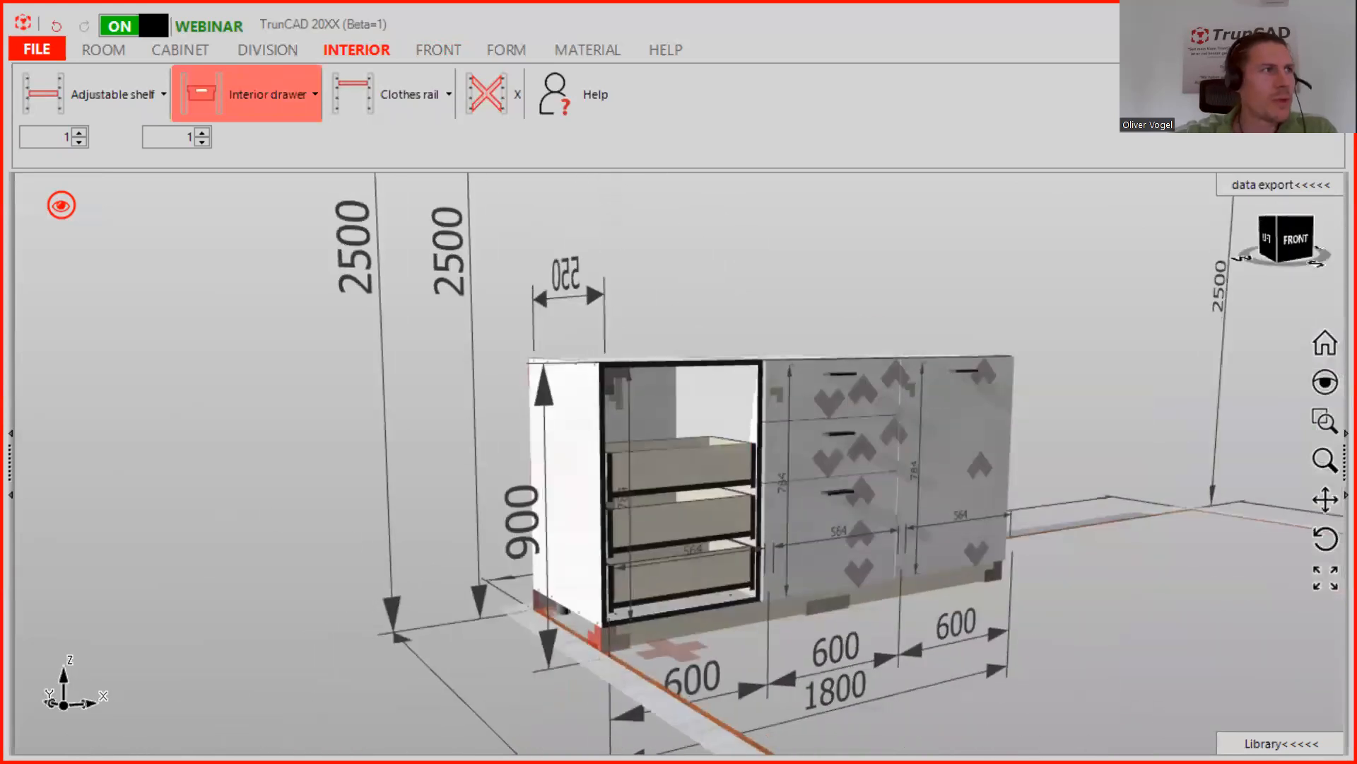
middle_click_drag(858, 445, 724, 473)
scroll(732, 459, "down", 3)
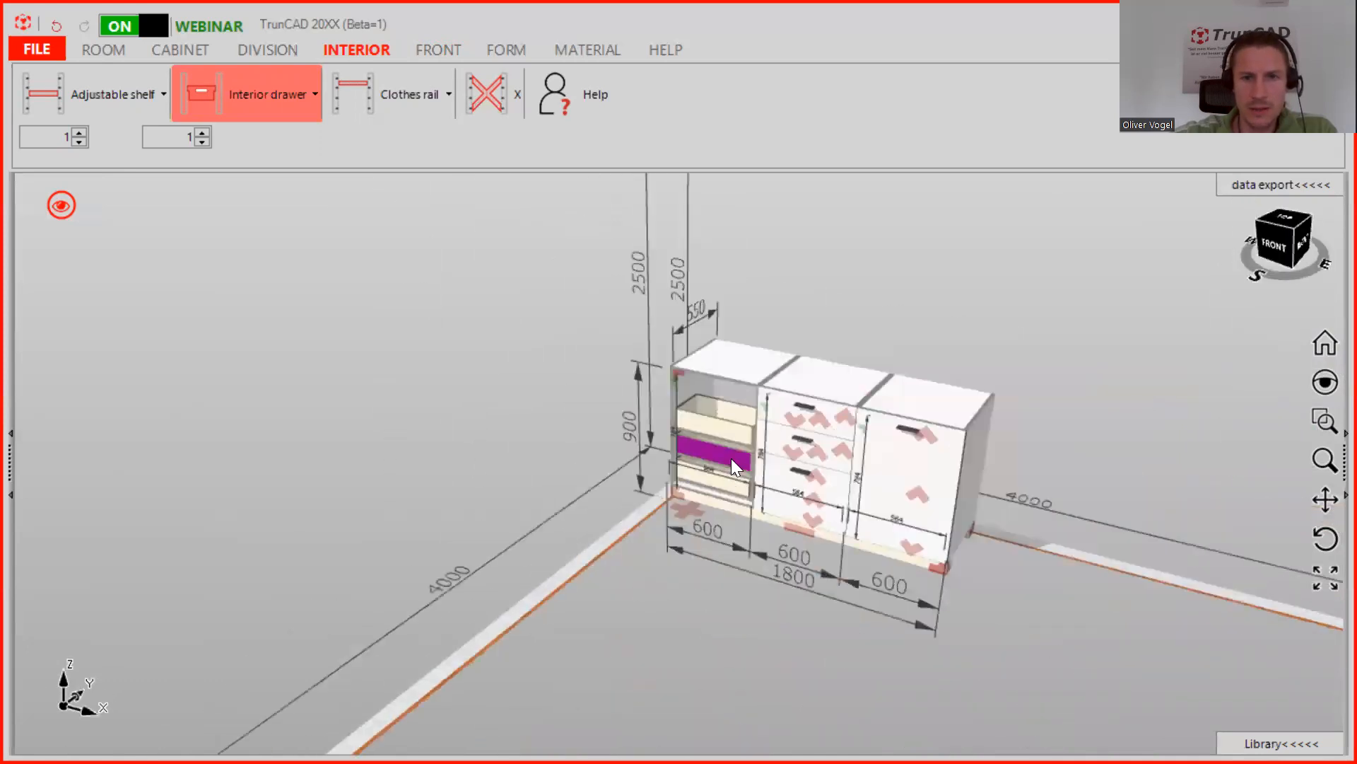
key("Escape")
left_click(277, 45)
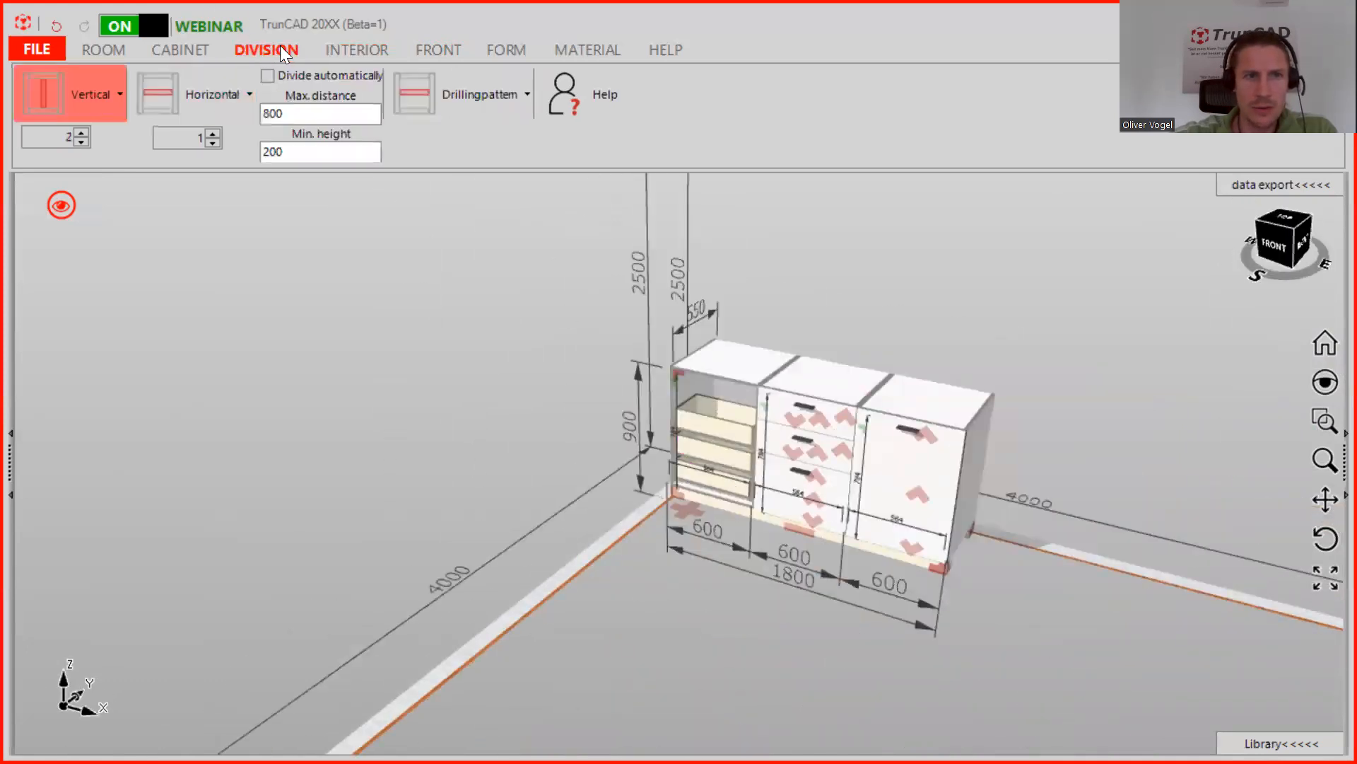
left_click(358, 45)
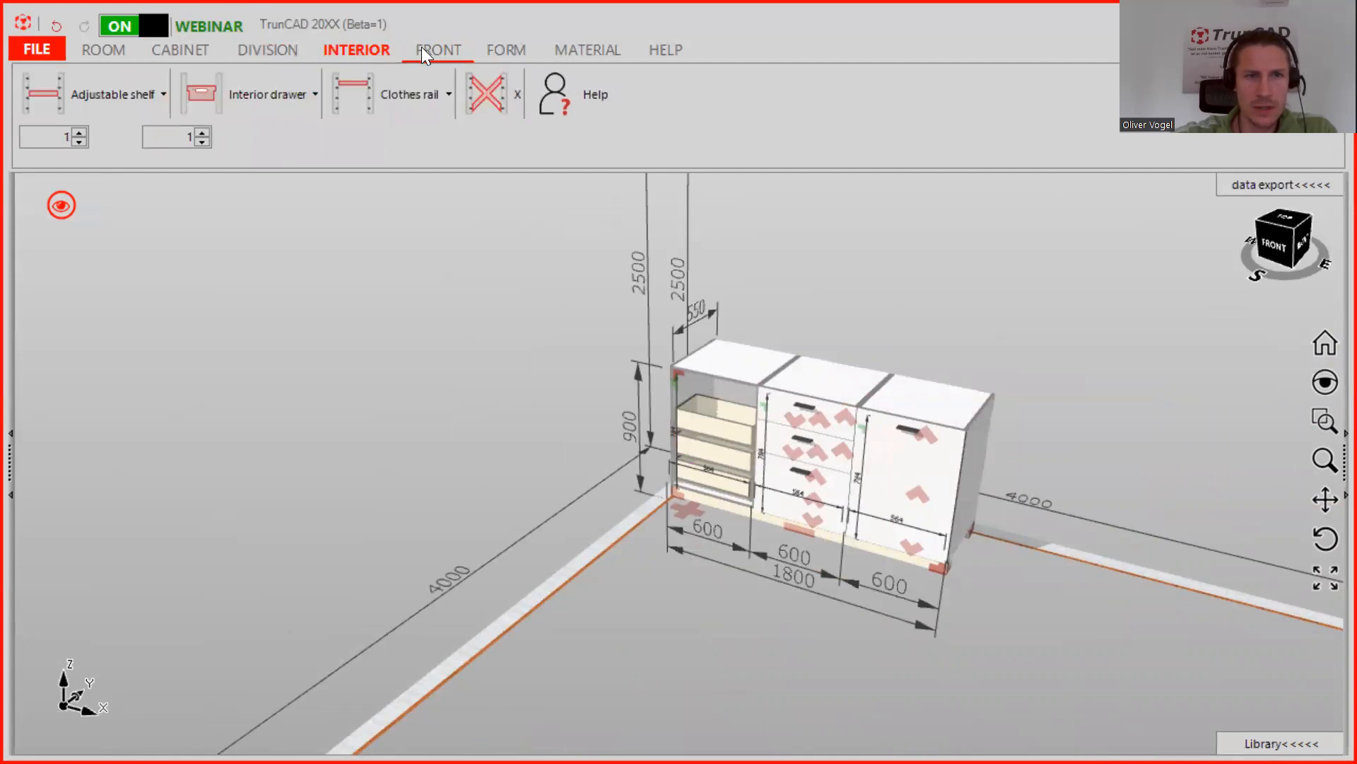
left_click(432, 49)
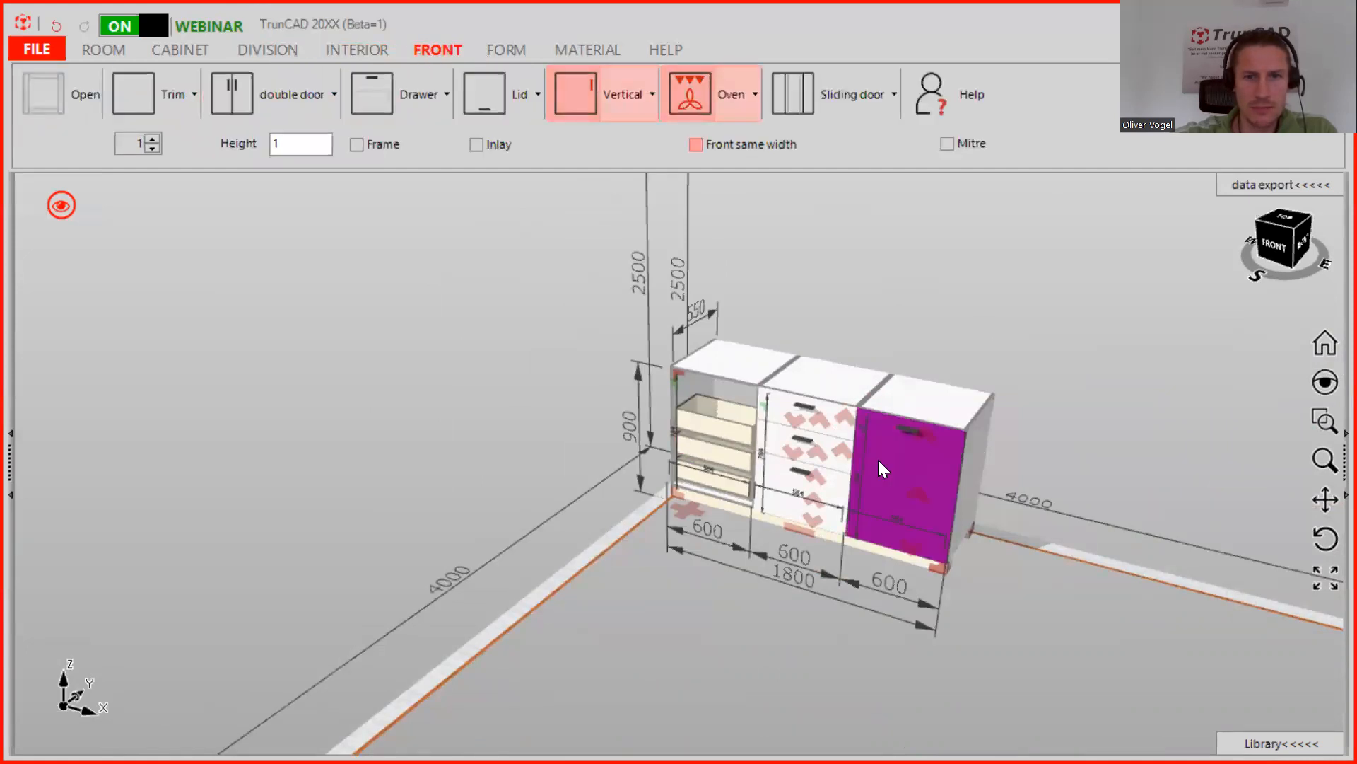
Display all of the sideboard's drawers pulled open to examine them, and return to the closed view with the fronts hidden.
scroll(880, 452, "up", 2)
middle_click_drag(867, 407, 861, 388)
mouse_move(661, 417)
middle_mouse_down()
mouse_move(685, 427)
mouse_move(670, 438)
middle_mouse_up()
scroll(670, 438, "up", 2)
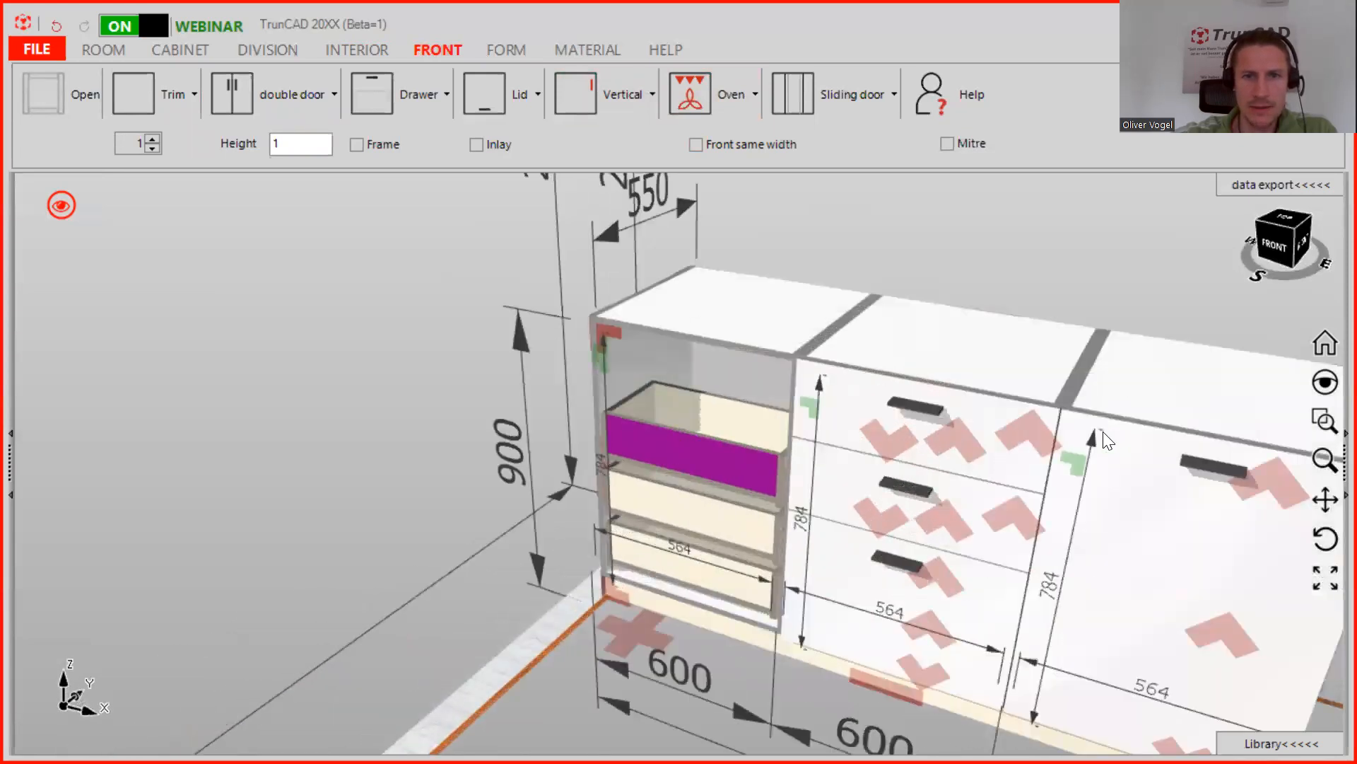
scroll(977, 444, "up", 1)
scroll(977, 444, "down", 2)
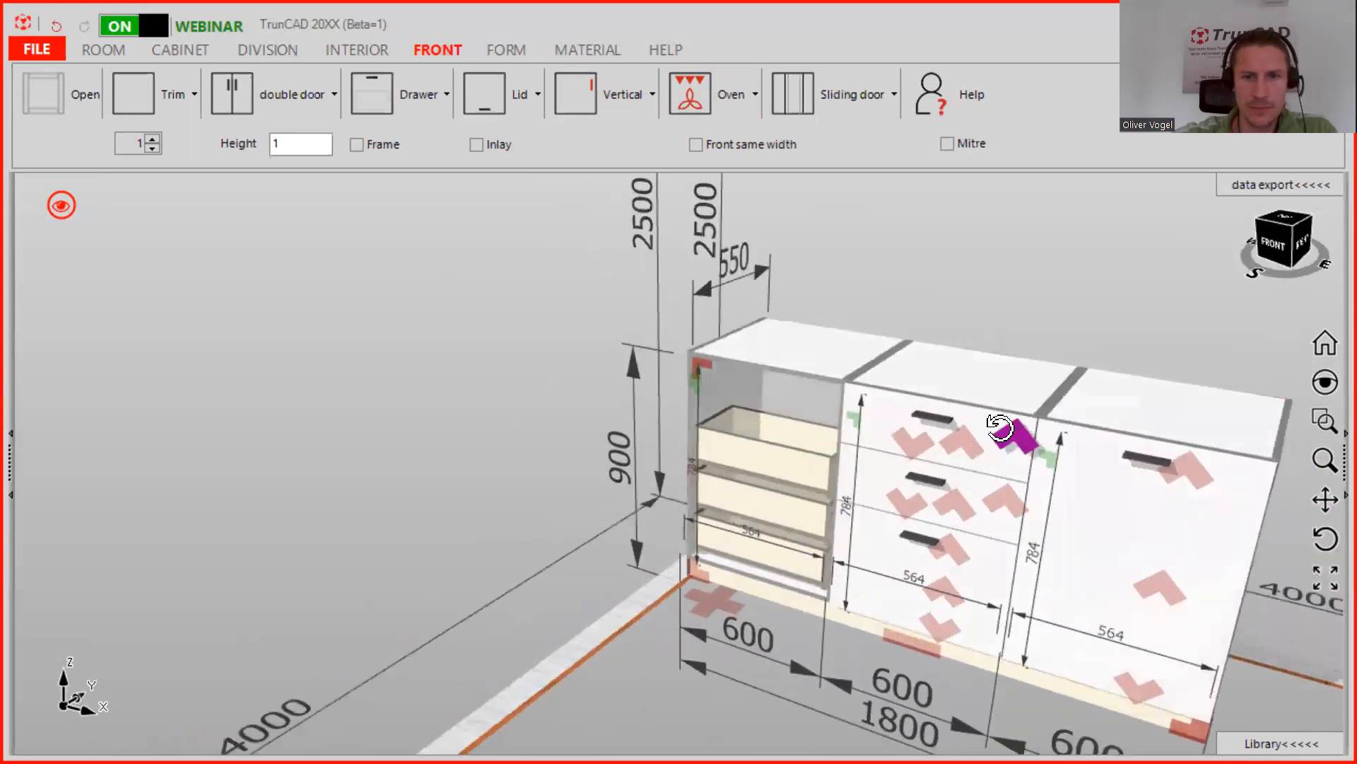
left_click(997, 427)
scroll(983, 410, "up", 1)
scroll(968, 395, "down", 2)
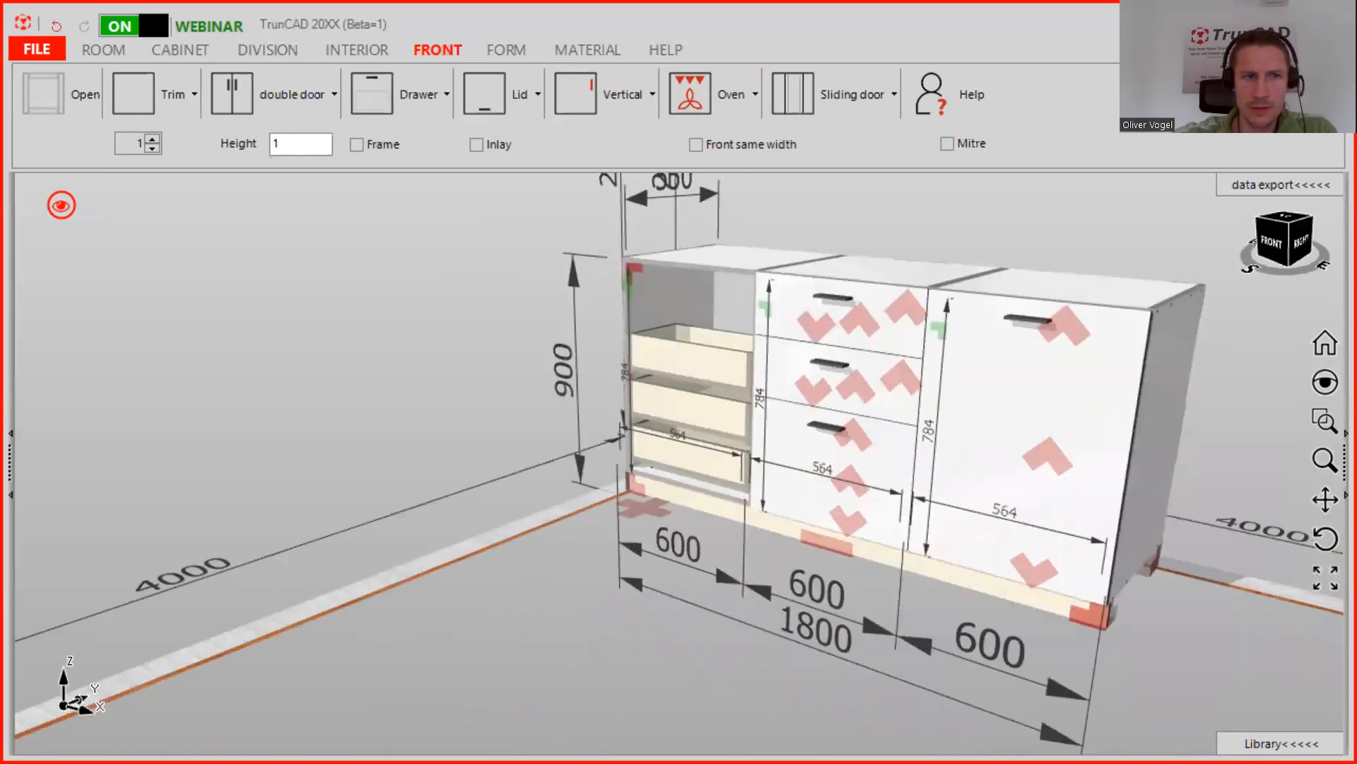
left_click(61, 205)
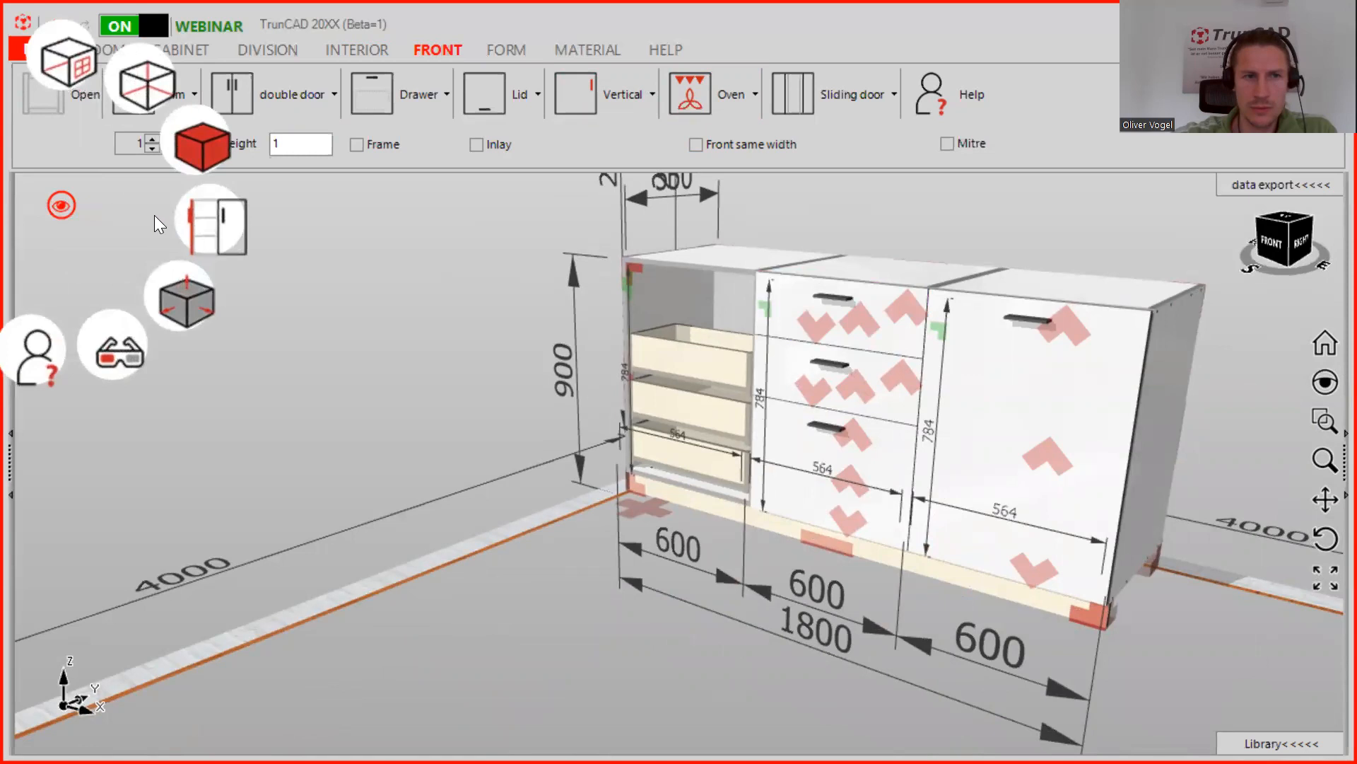
left_click(210, 226)
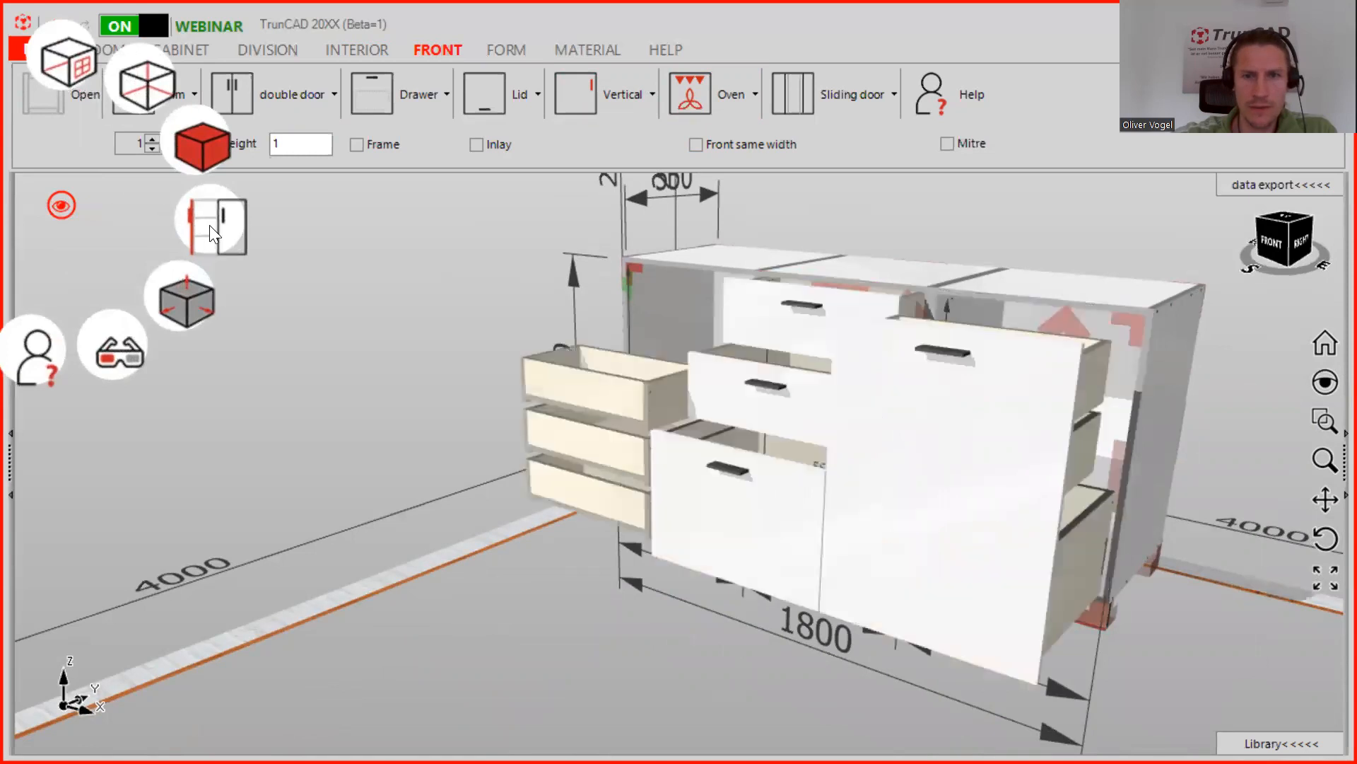
left_click(209, 225)
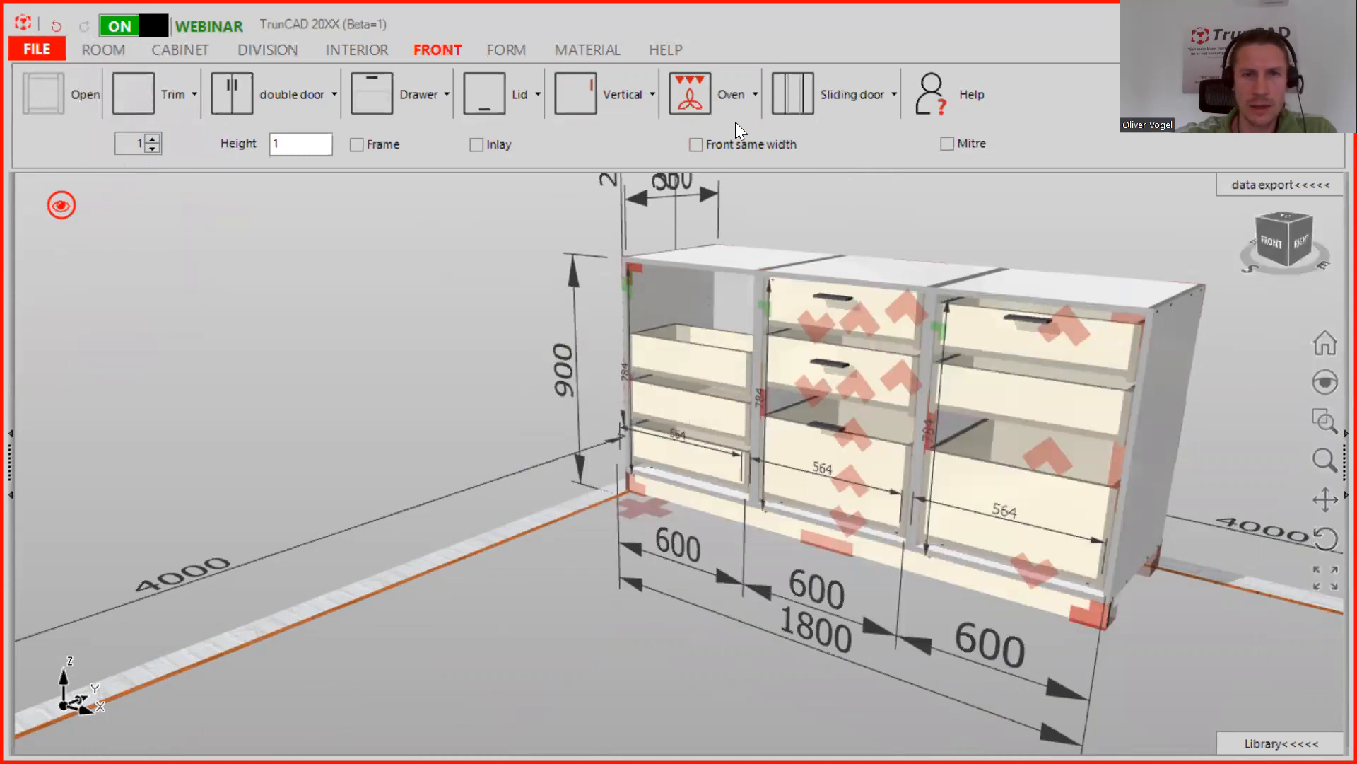
Create the hotline.zip support archive, open it to examine the packed files, and return to the cabinet design.
left_click(676, 49)
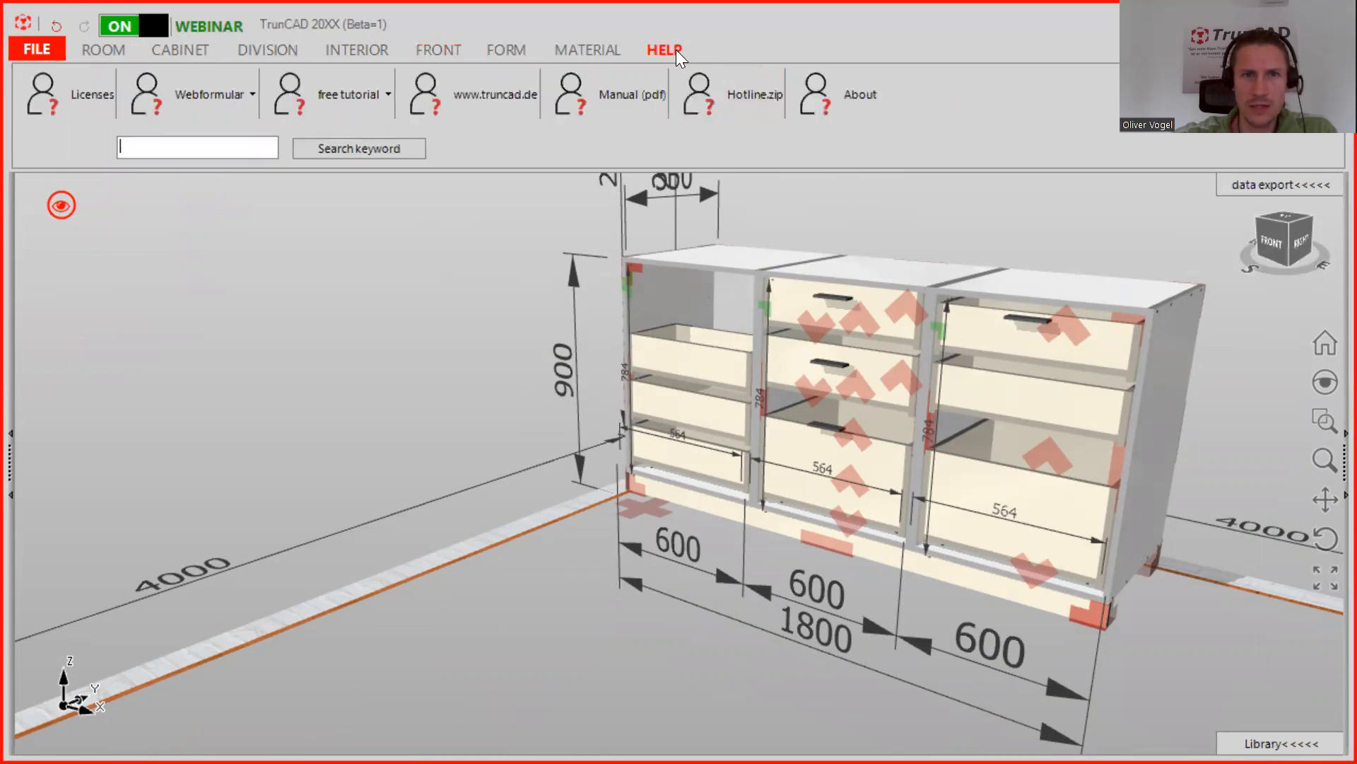
left_click(737, 96)
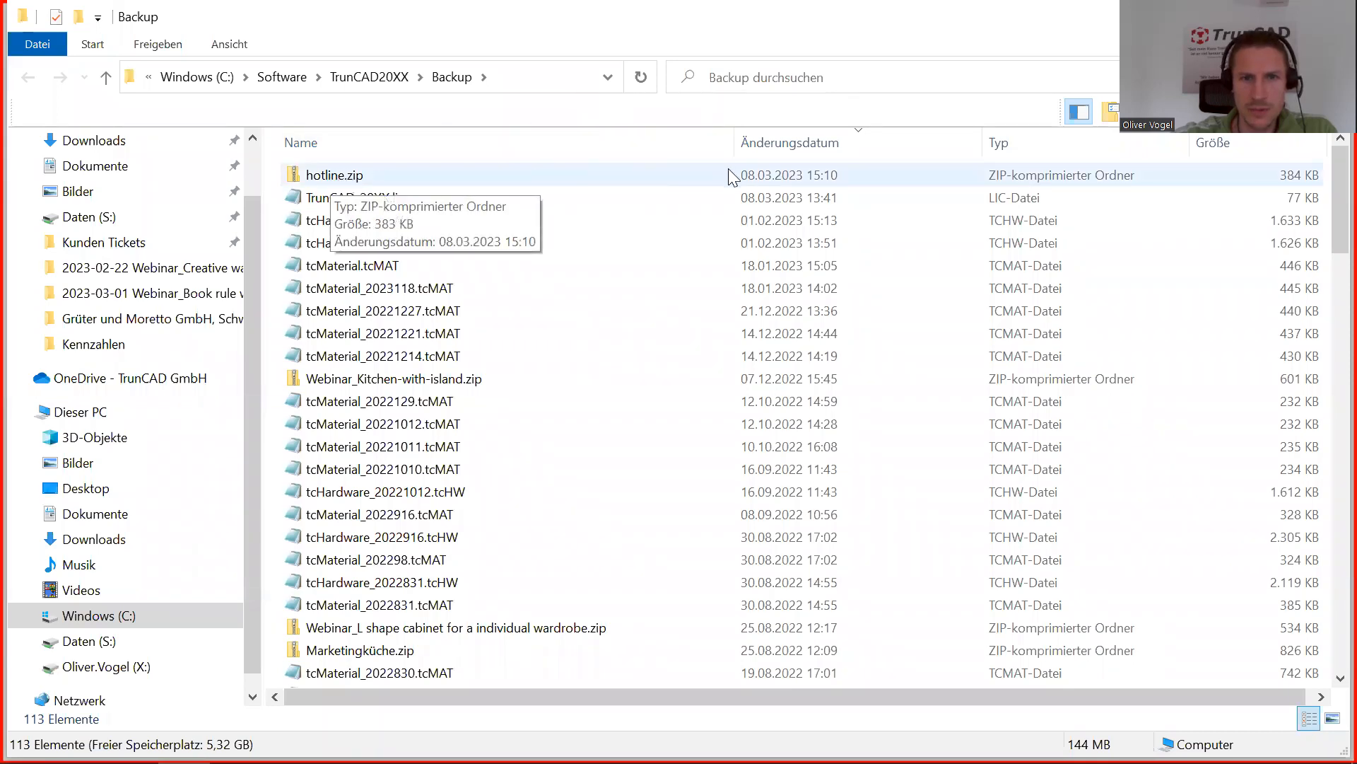
double_click(350, 180)
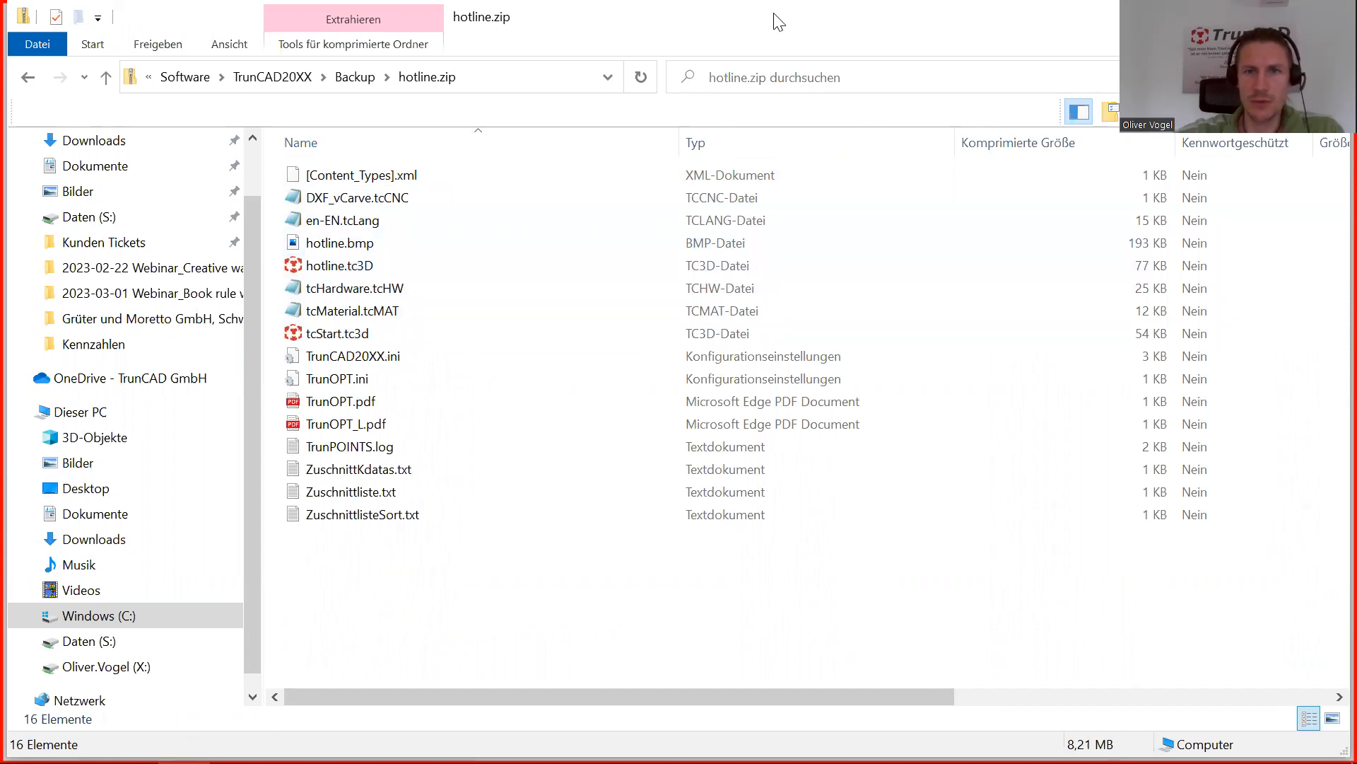
left_click_drag(779, 27, 539, 158)
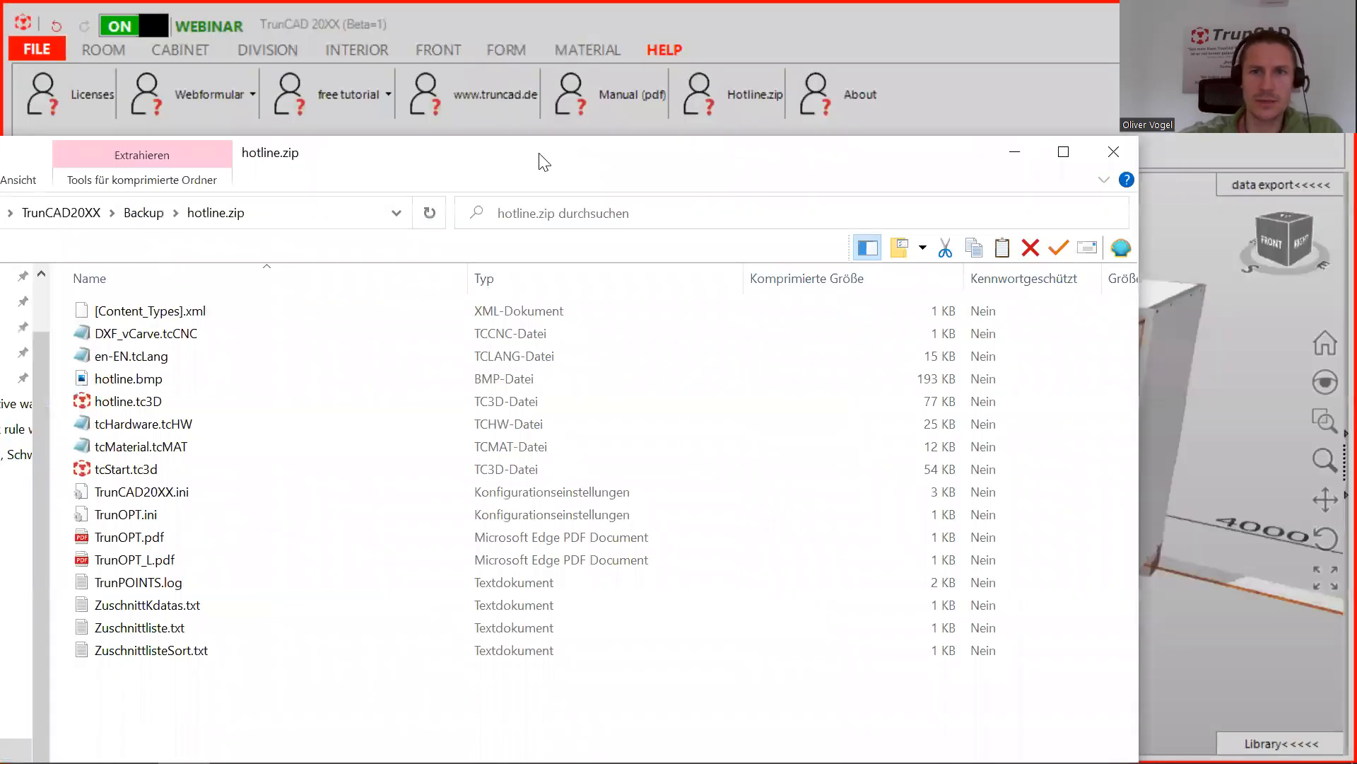
left_click(1120, 152)
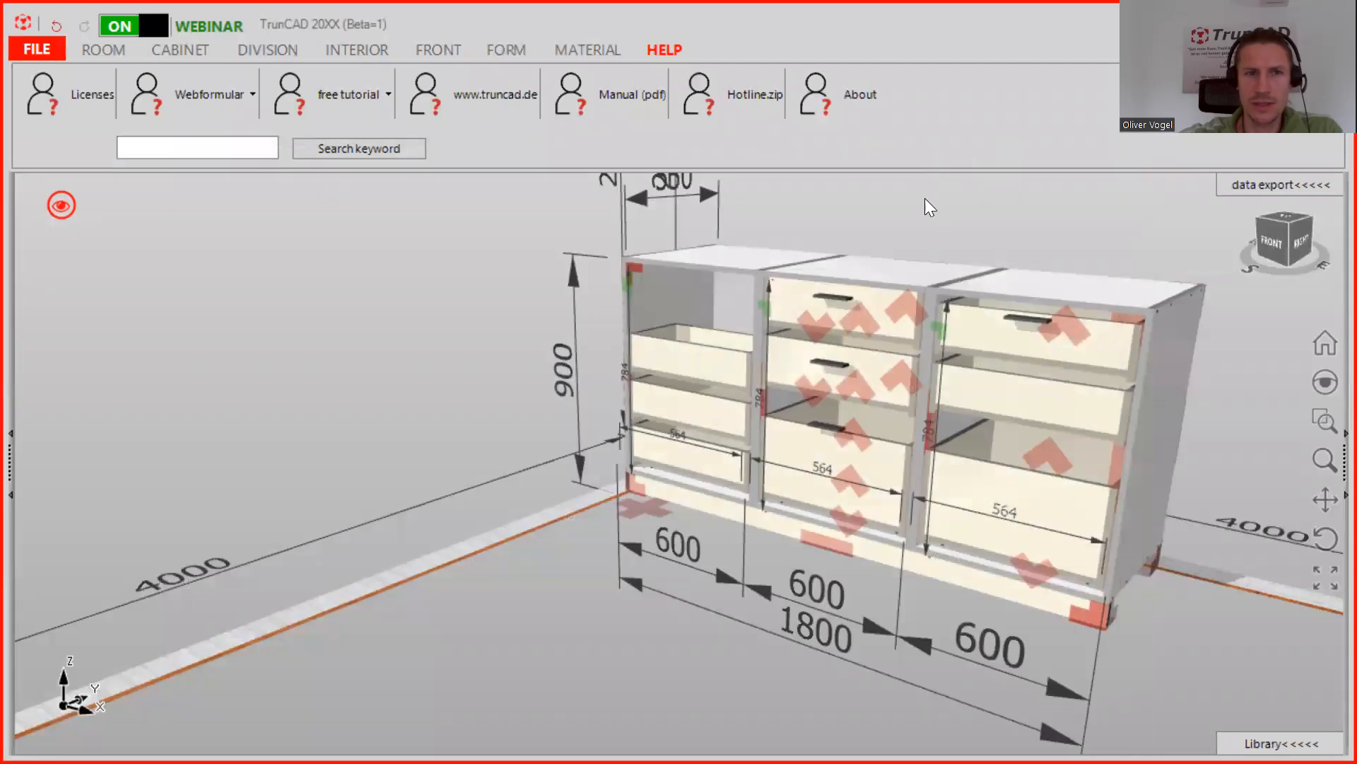
middle_click_drag(925, 198, 788, 224)
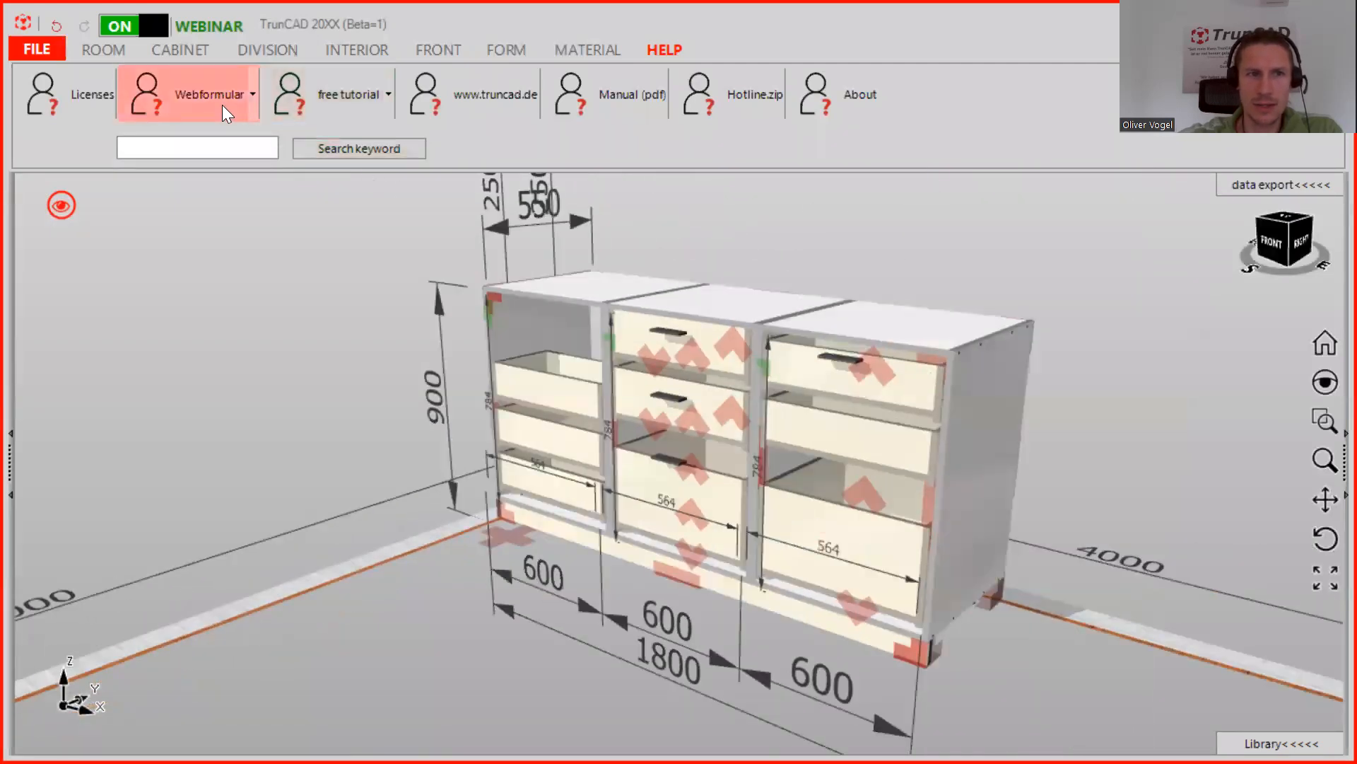
Open TrunCAD's online support form in a maximized browser window and dismiss the notification subscription pop-up.
left_click(222, 105)
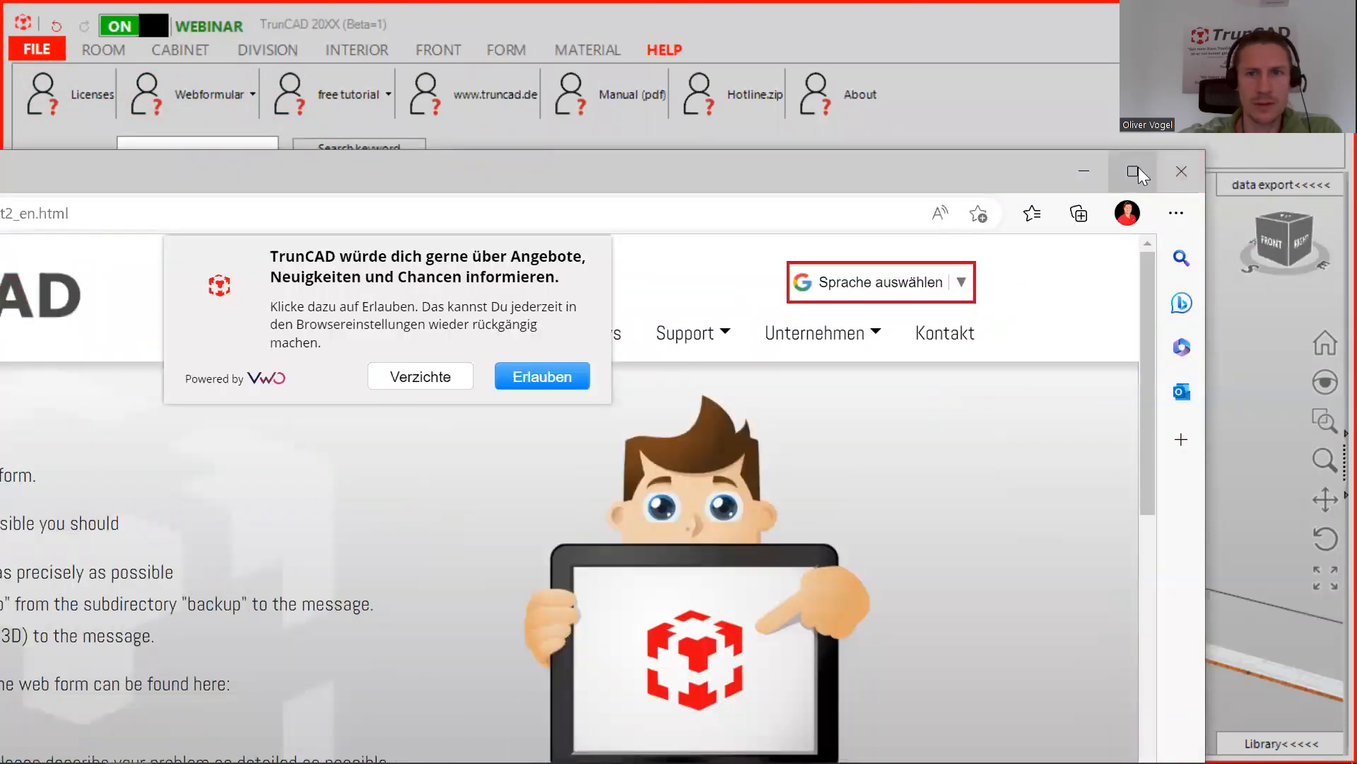
left_click(1133, 171)
scroll(451, 425, "down", 8)
scroll(495, 396, "up", 4)
scroll(700, 283, "down", 1)
left_click(800, 221)
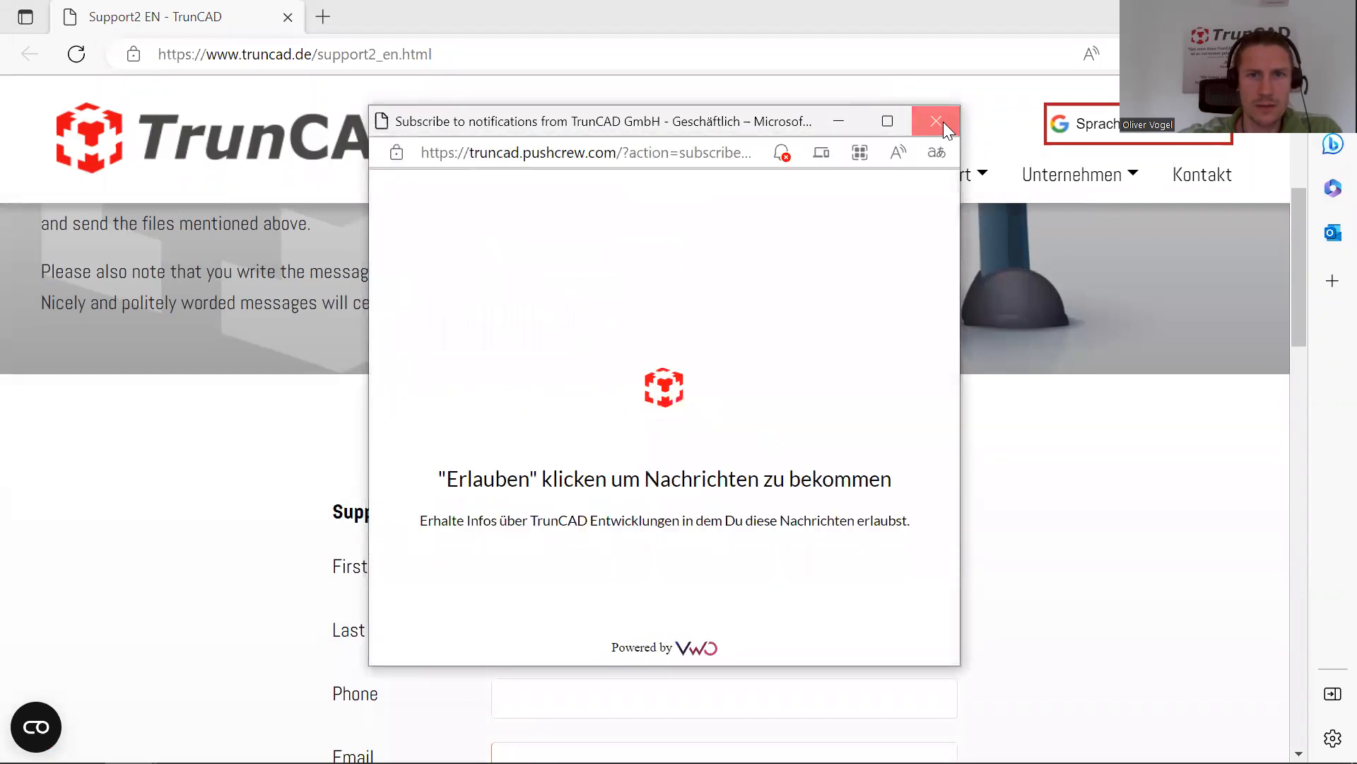
left_click(937, 122)
Attach hotline.zip from C:\Software\TrunCAD20XX\backup as the first attachment of the support contact form.
scroll(728, 414, "down", 2)
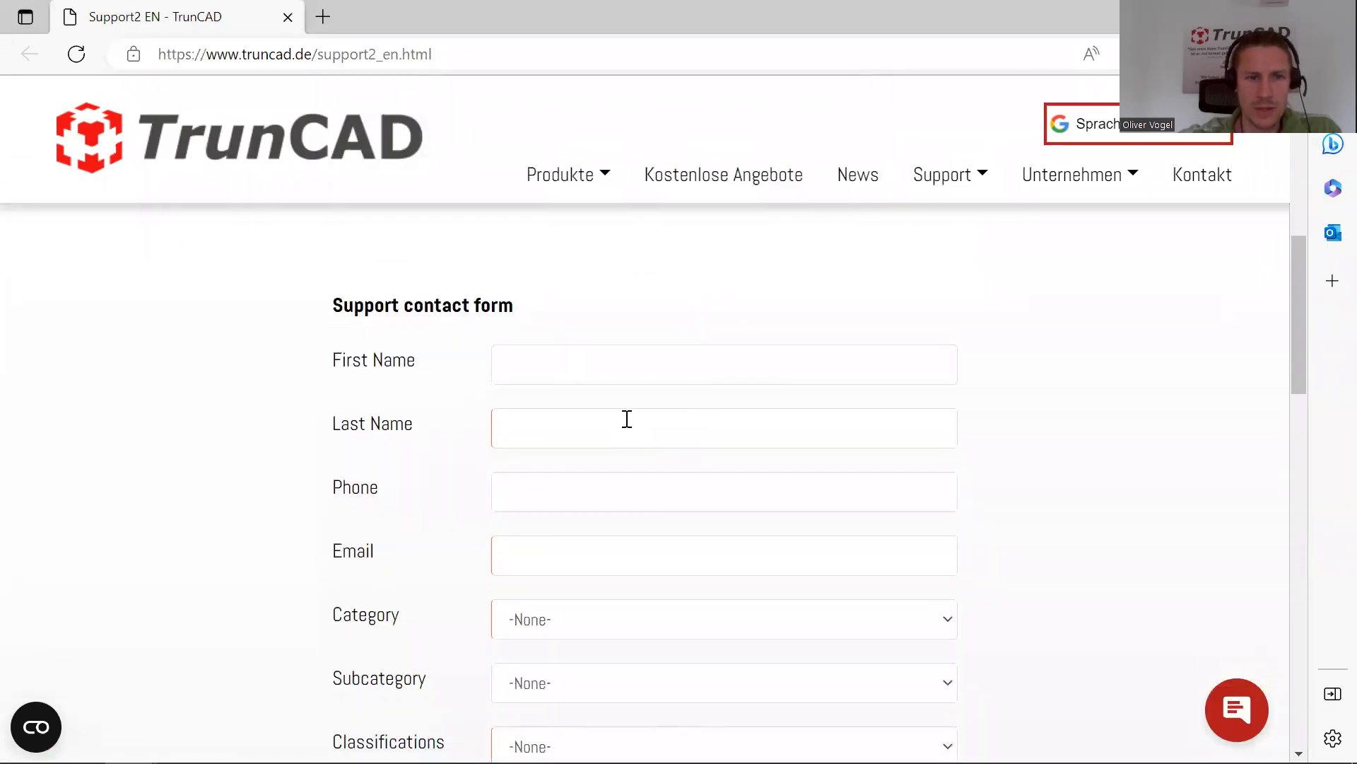
scroll(622, 425, "down", 2)
scroll(620, 441, "down", 5)
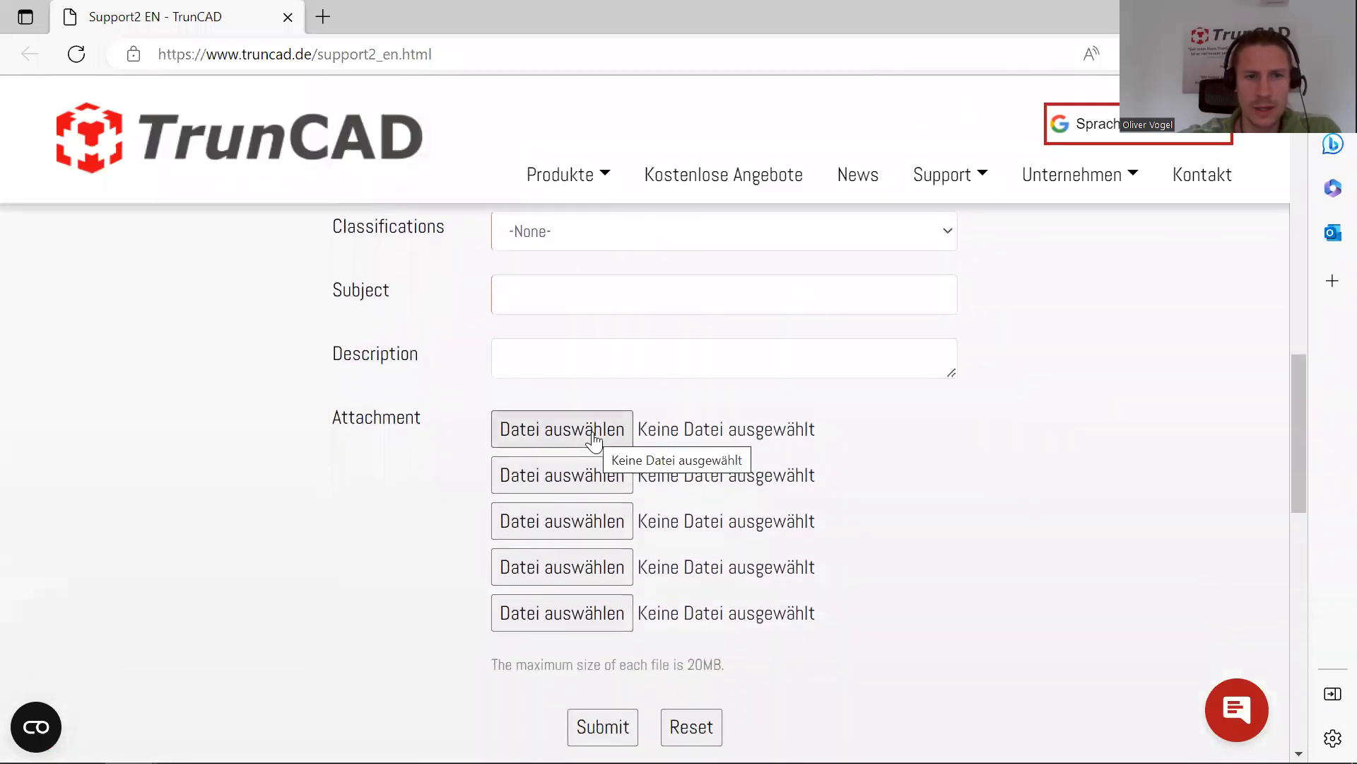
left_click(593, 430)
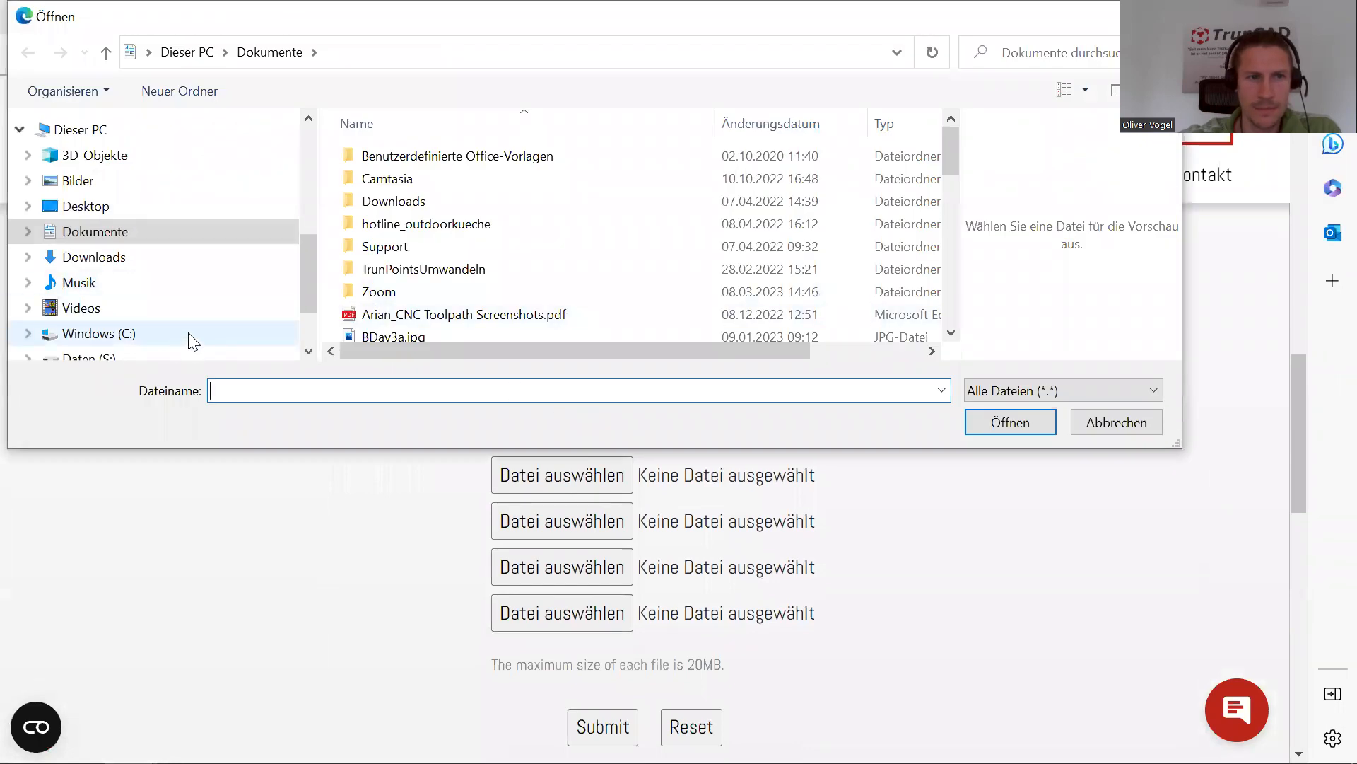
left_click(110, 336)
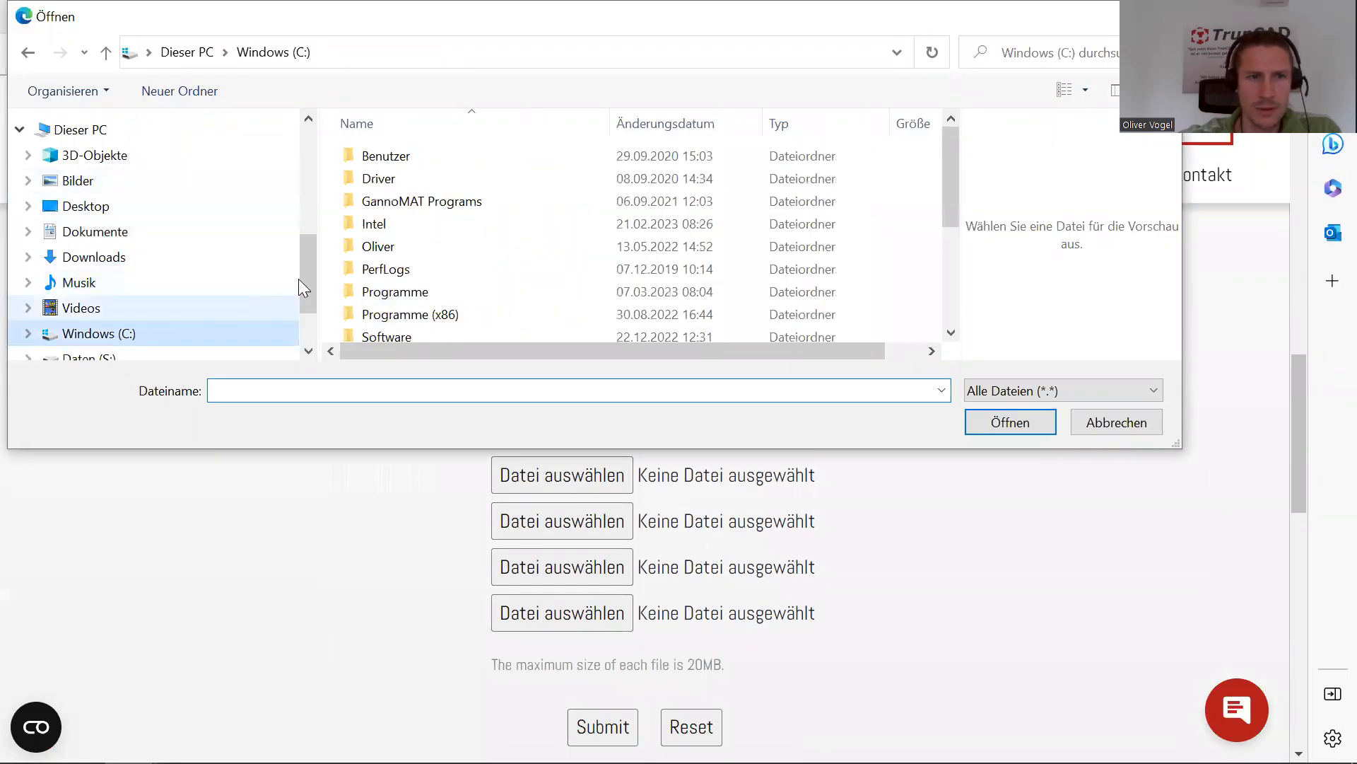
double_click(409, 335)
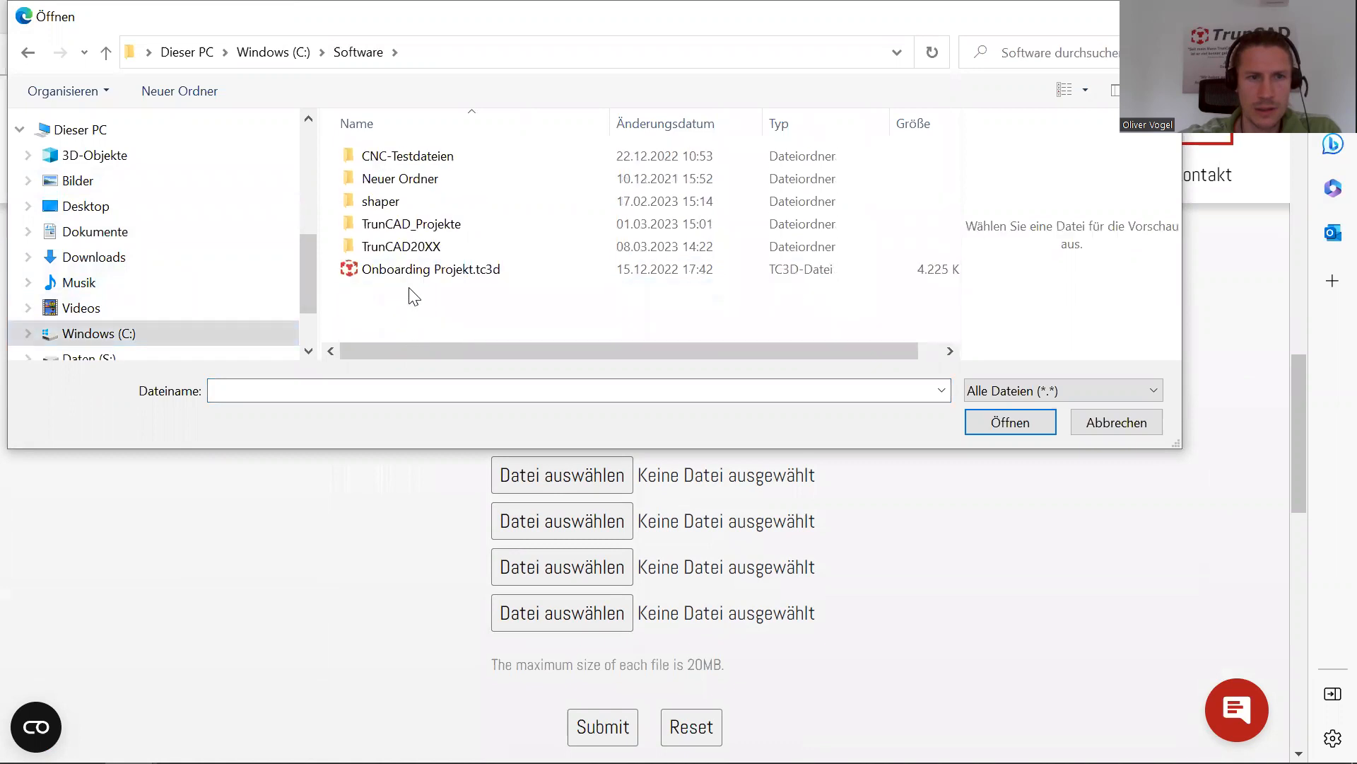
double_click(434, 248)
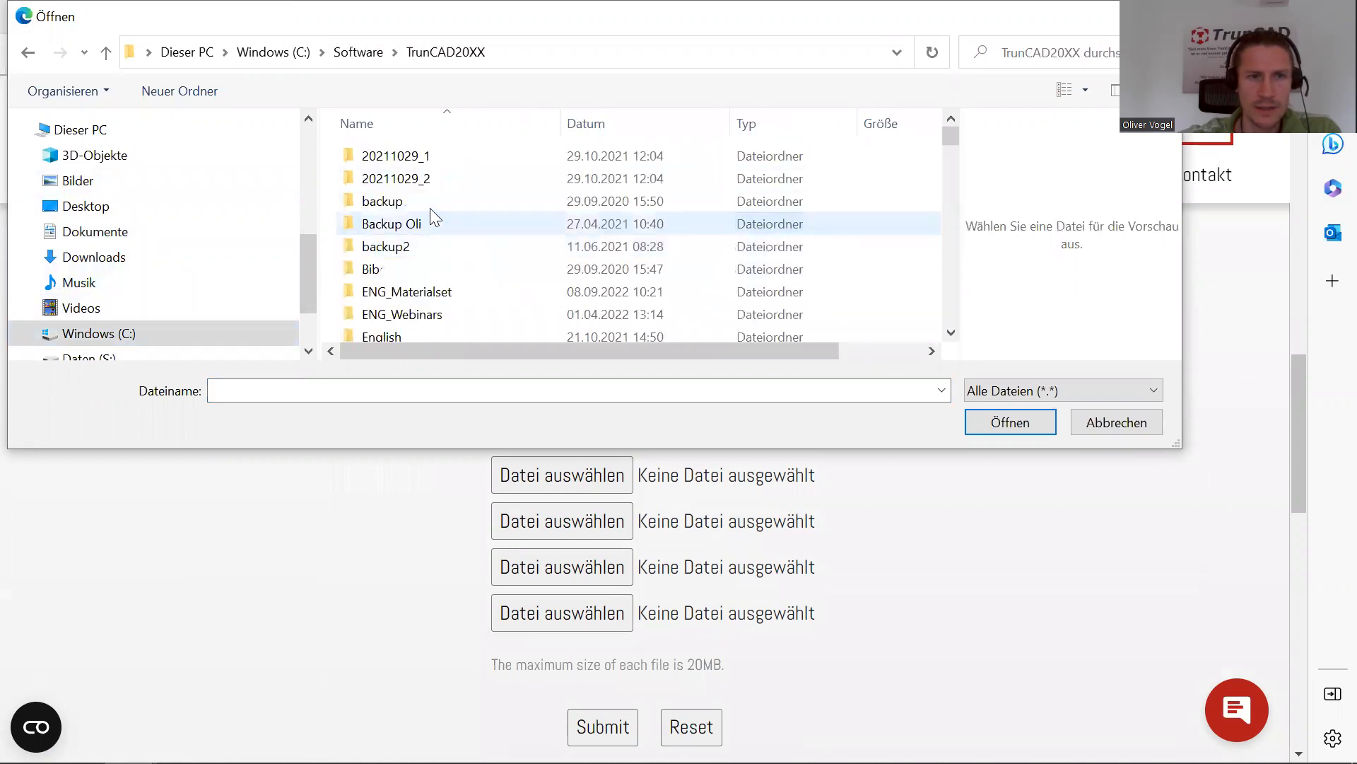
double_click(424, 201)
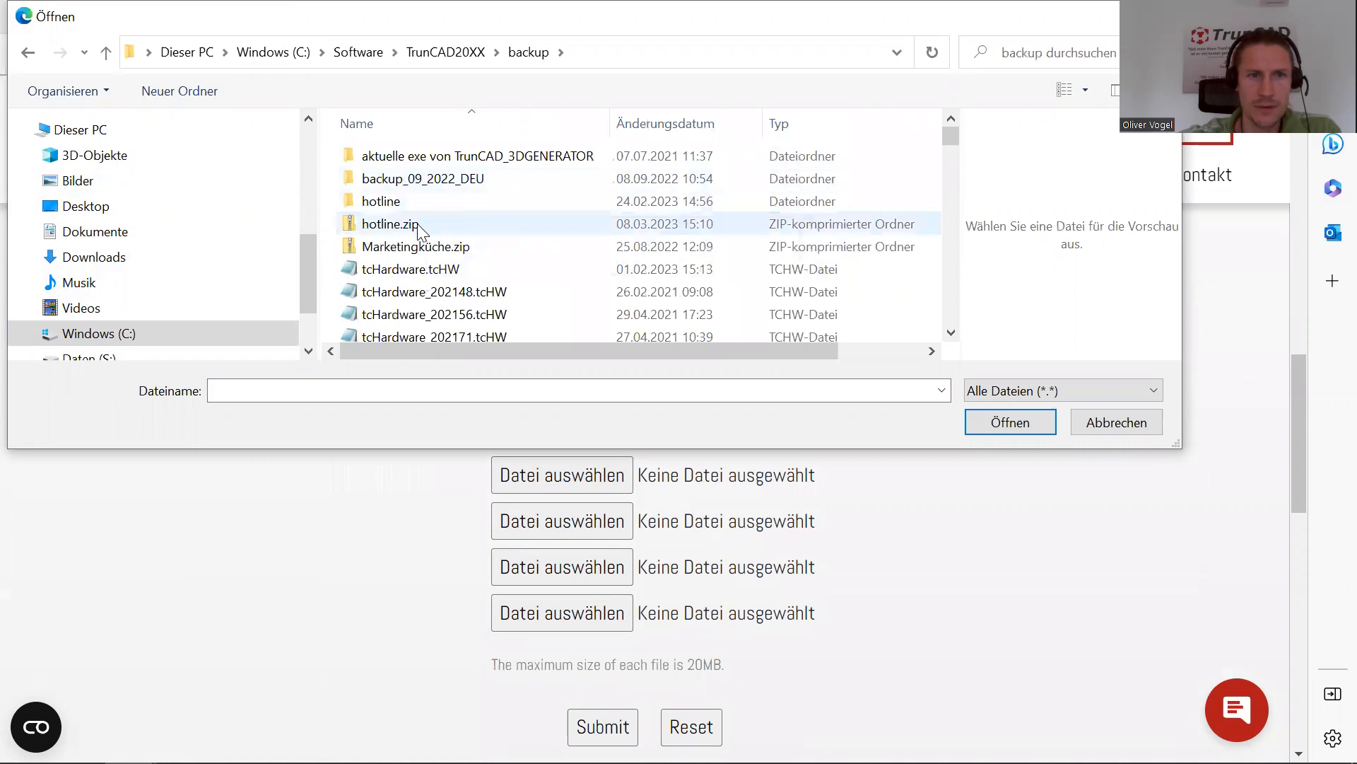
left_click(417, 223)
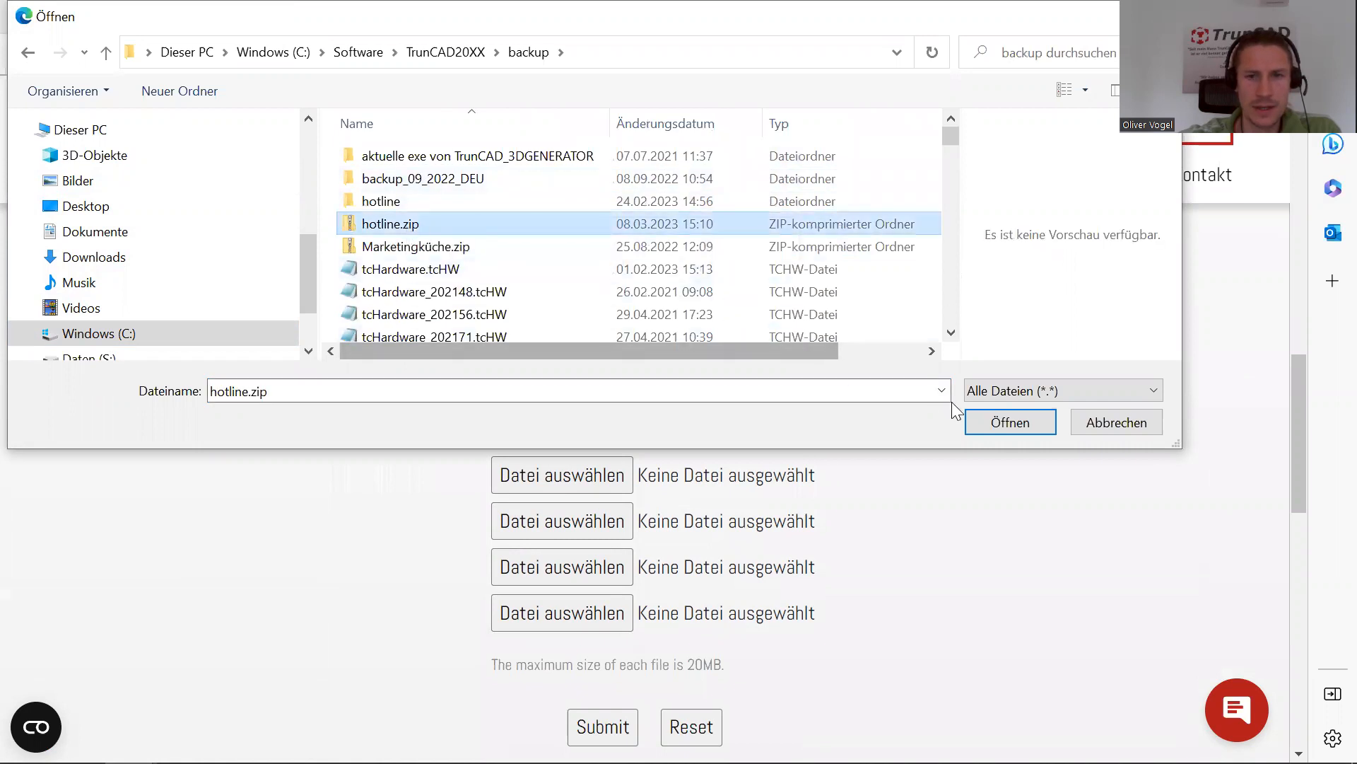
left_click(996, 419)
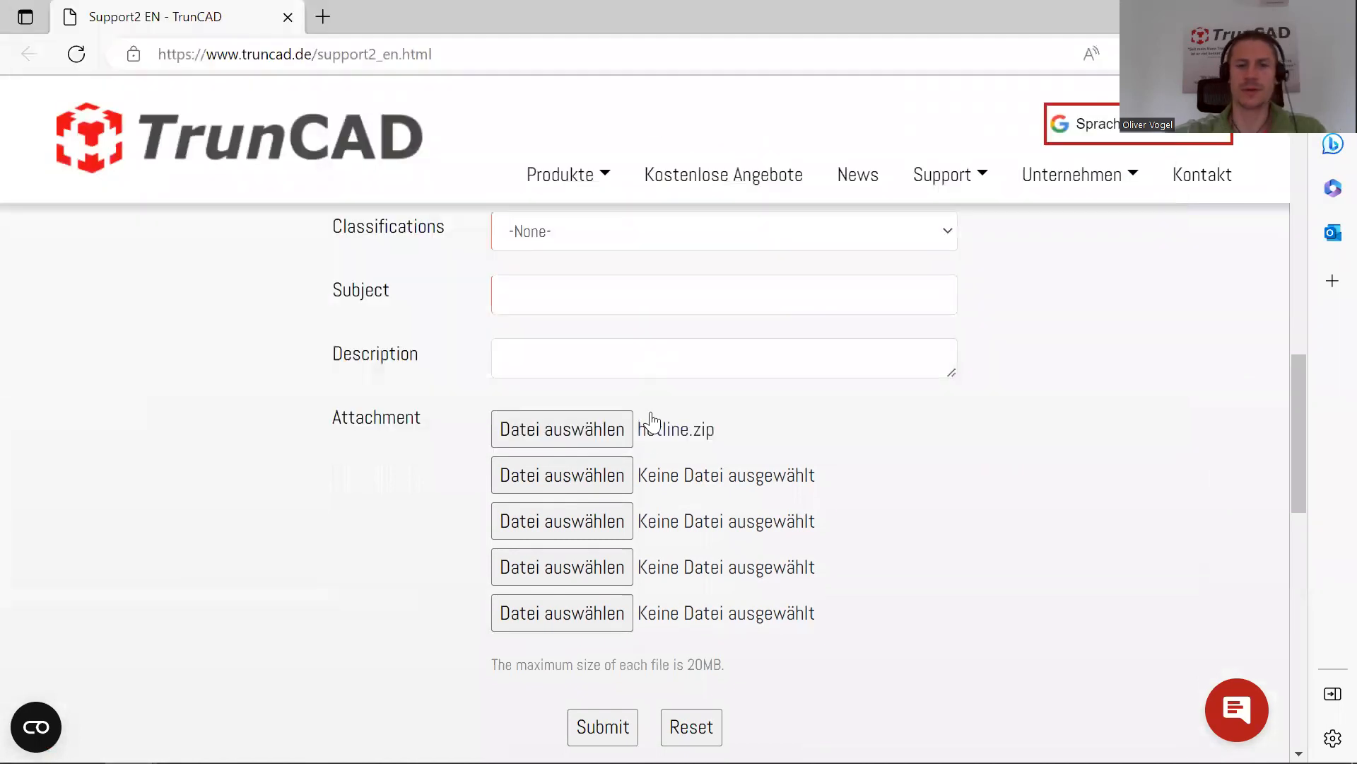
Review the support form's contact, category, subject and attachment fields, and close the page without submitting to return to the cabinet design.
scroll(961, 443, "up", 3)
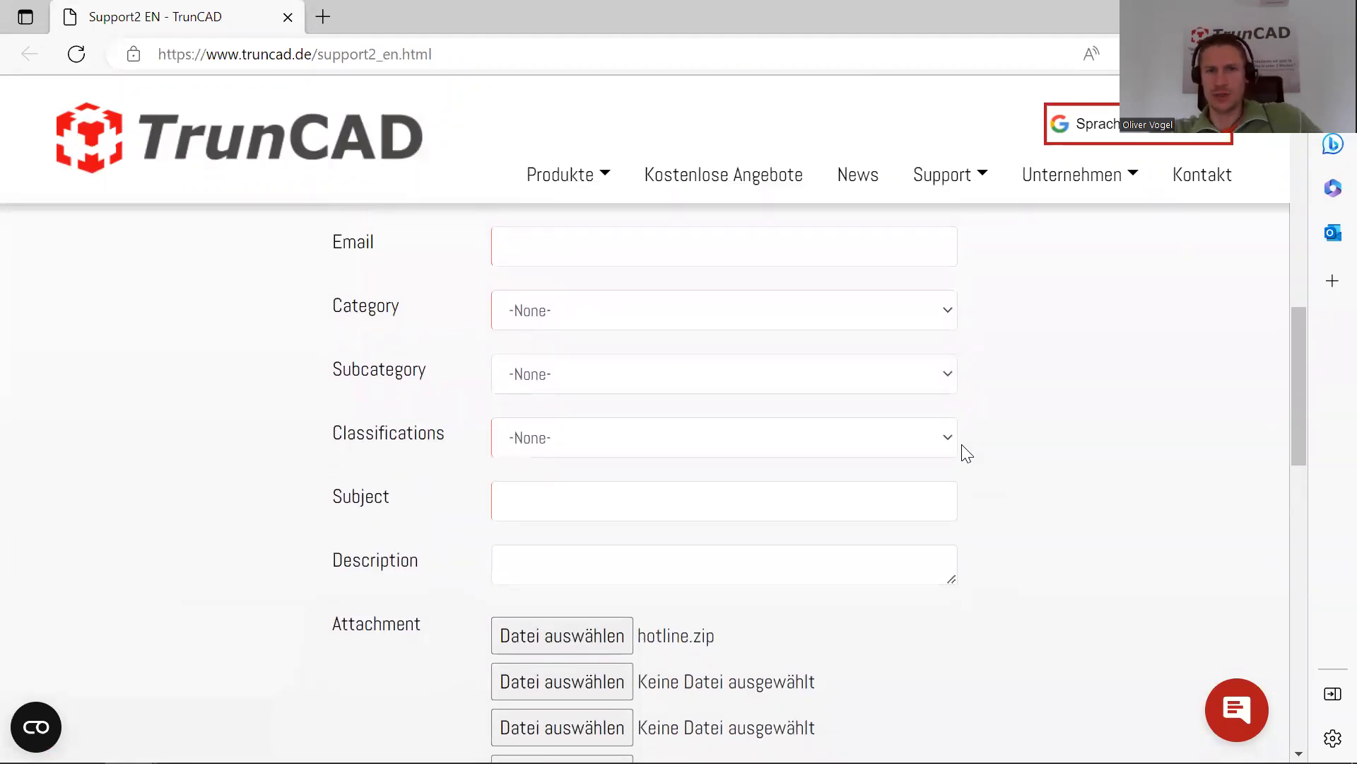
scroll(967, 453, "up", 2)
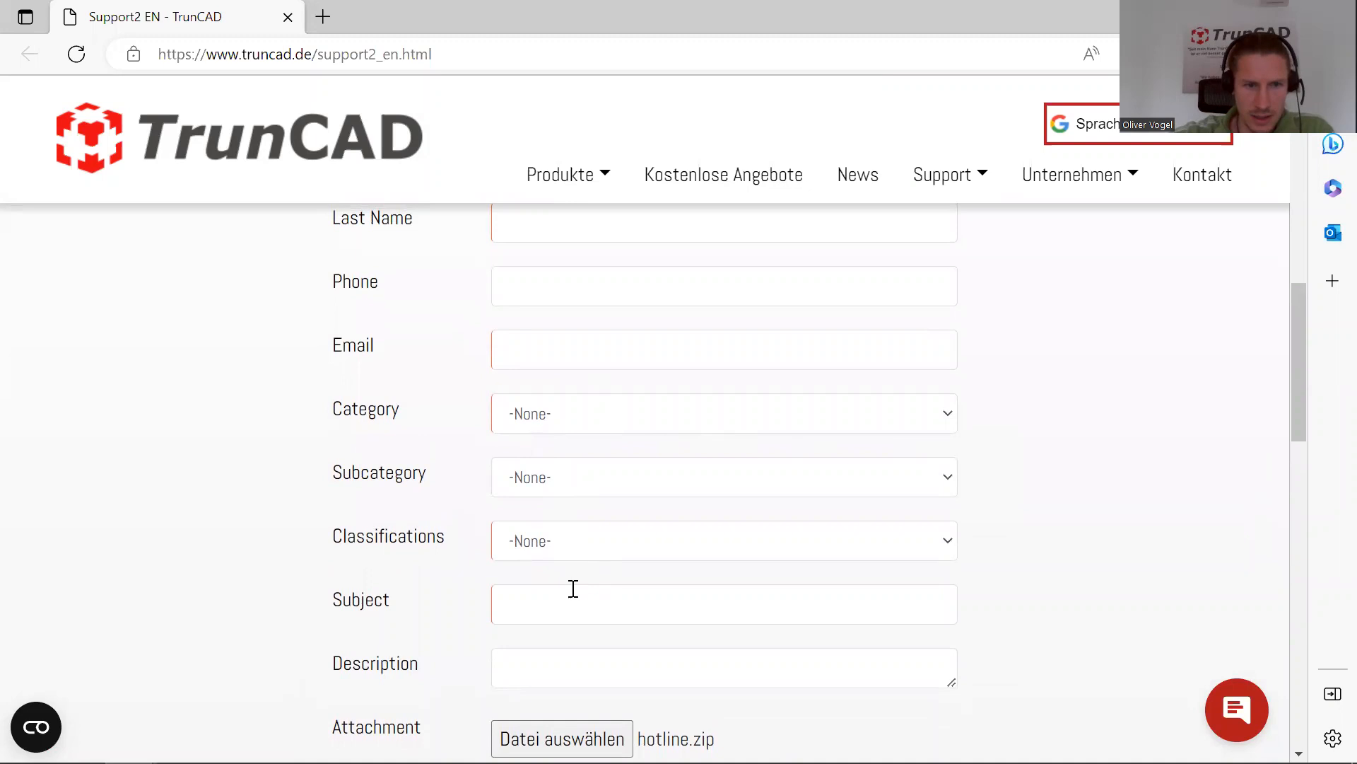
scroll(573, 599, "down", 3)
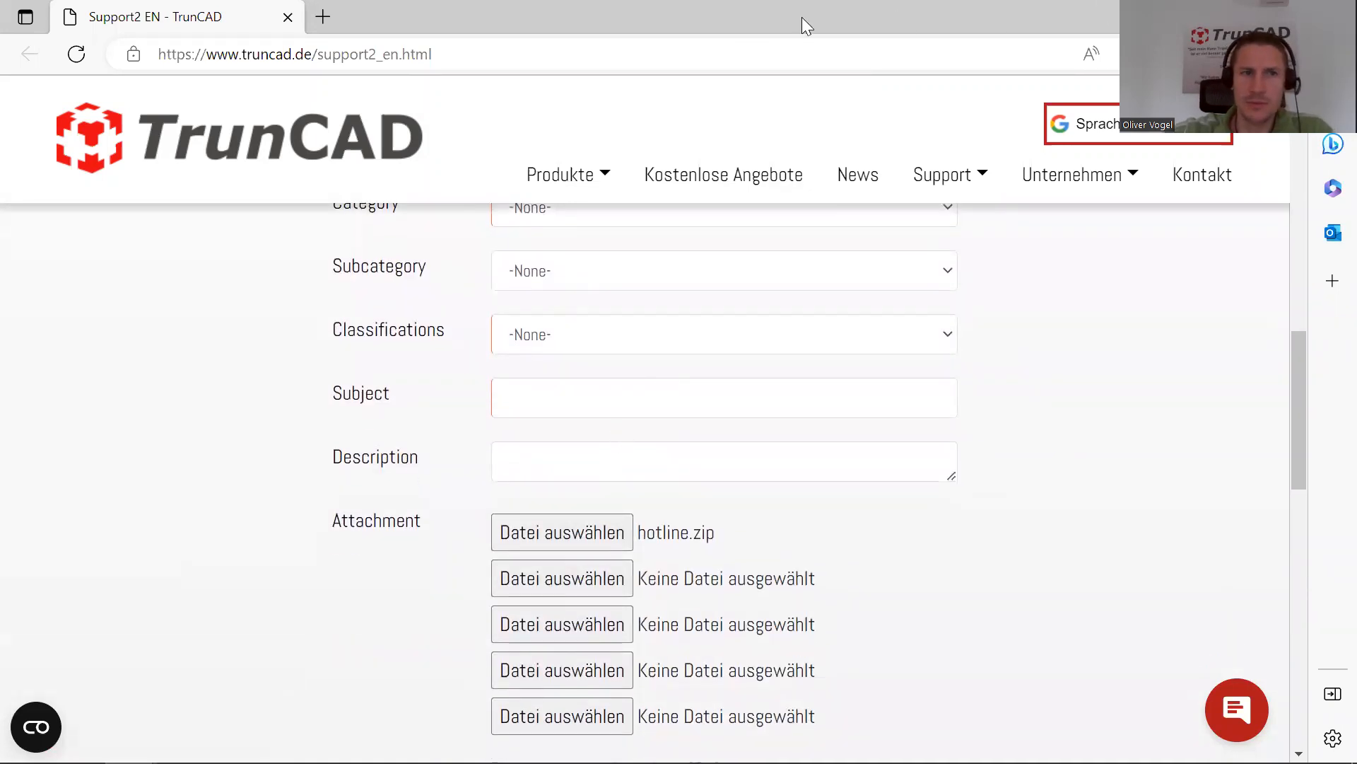
scroll(743, 403, "down", 5)
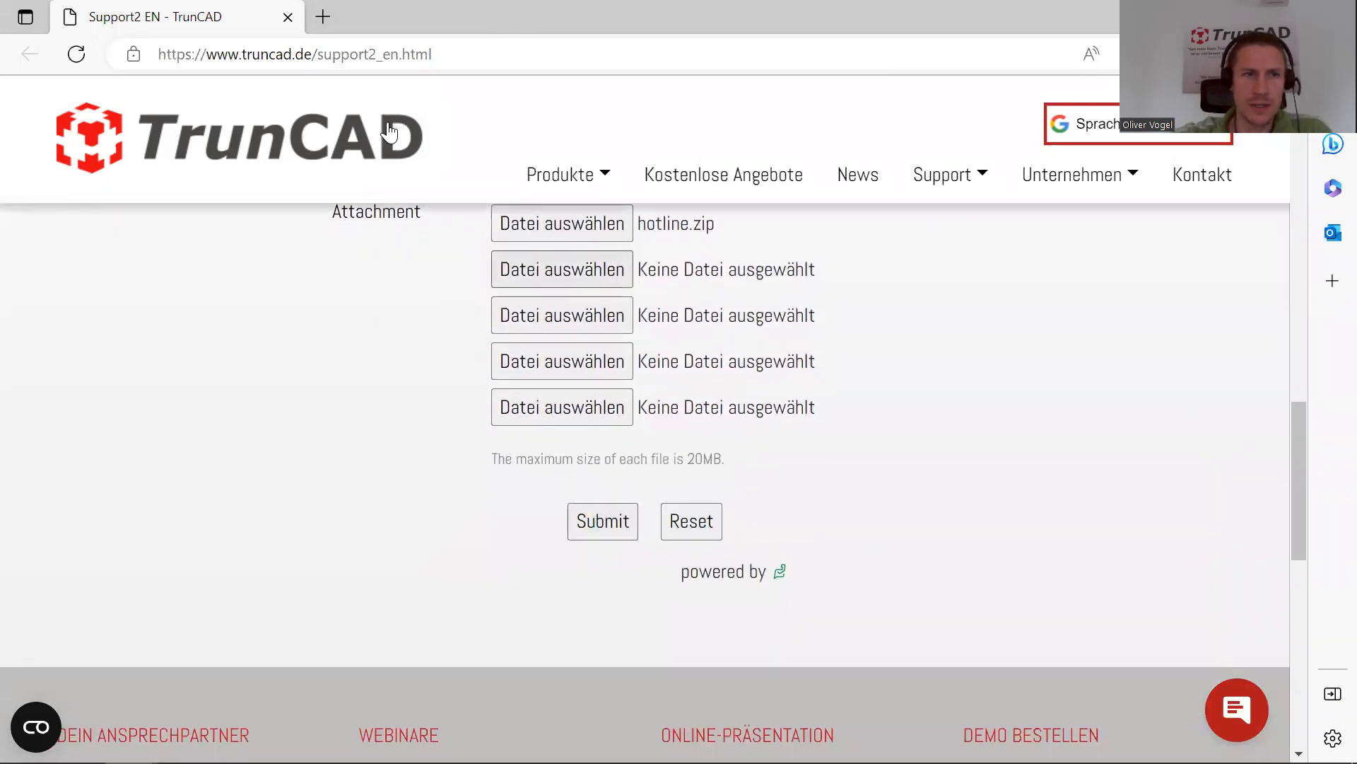
left_click(288, 17)
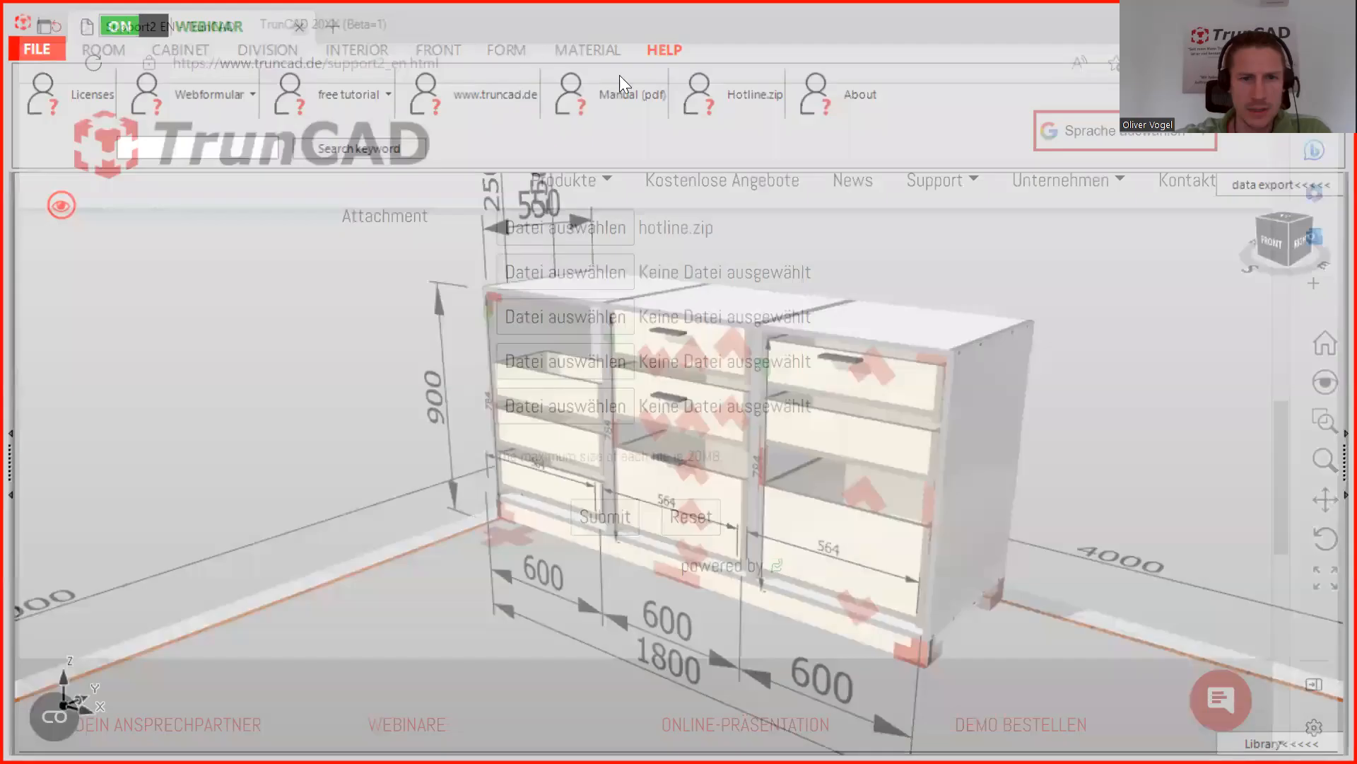
Examine the wooden drawer parameters in the front settings of the middle compartment's top drawer, and save the settings.
scroll(799, 253, "down", 2)
middle_click_drag(816, 252, 721, 307)
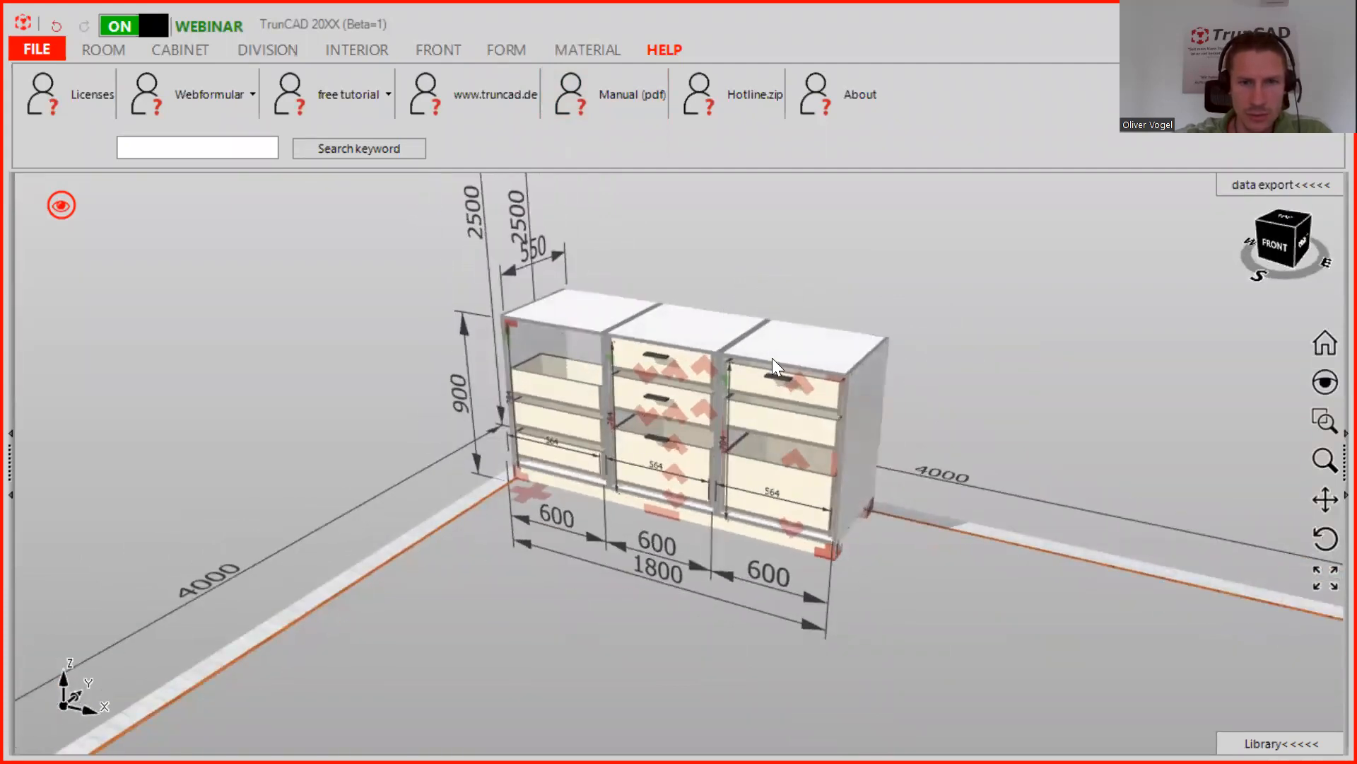
middle_click_drag(857, 352, 790, 339)
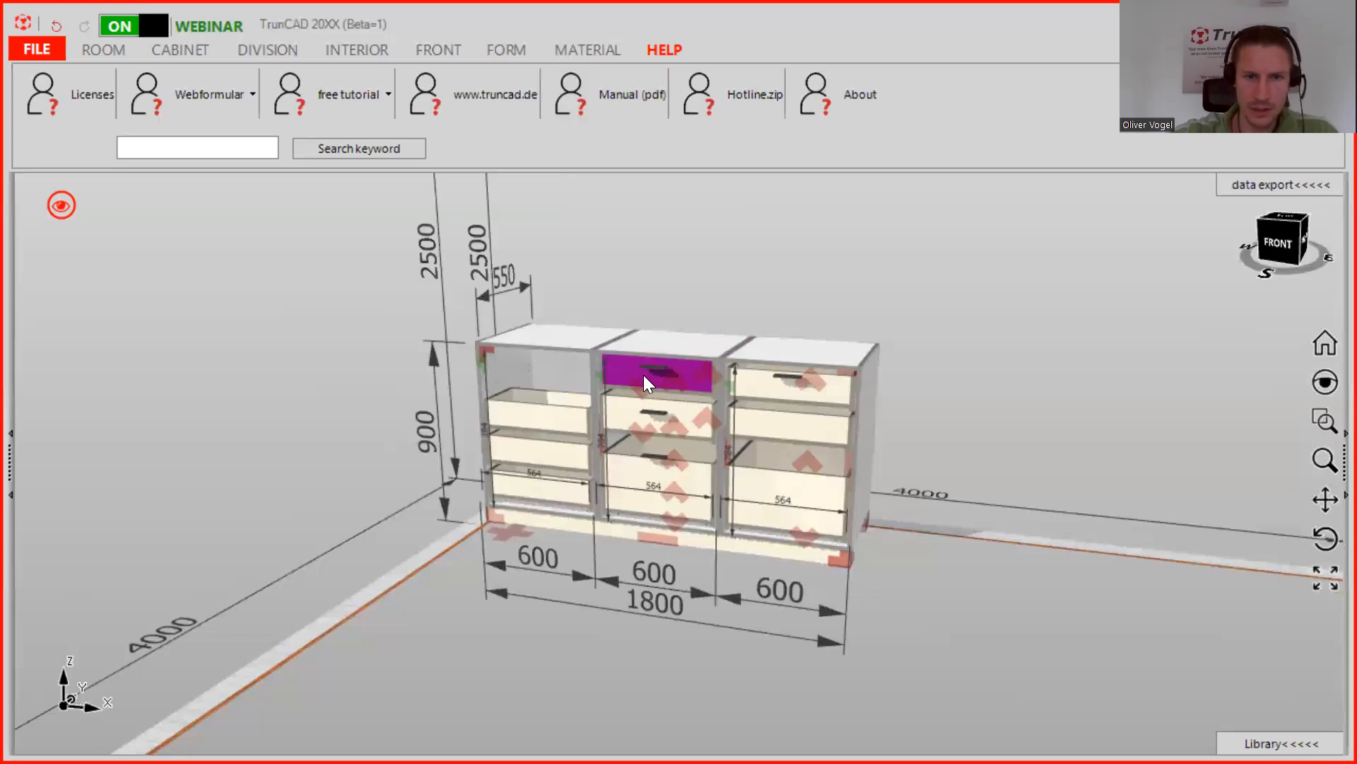
scroll(644, 376, "up", 5)
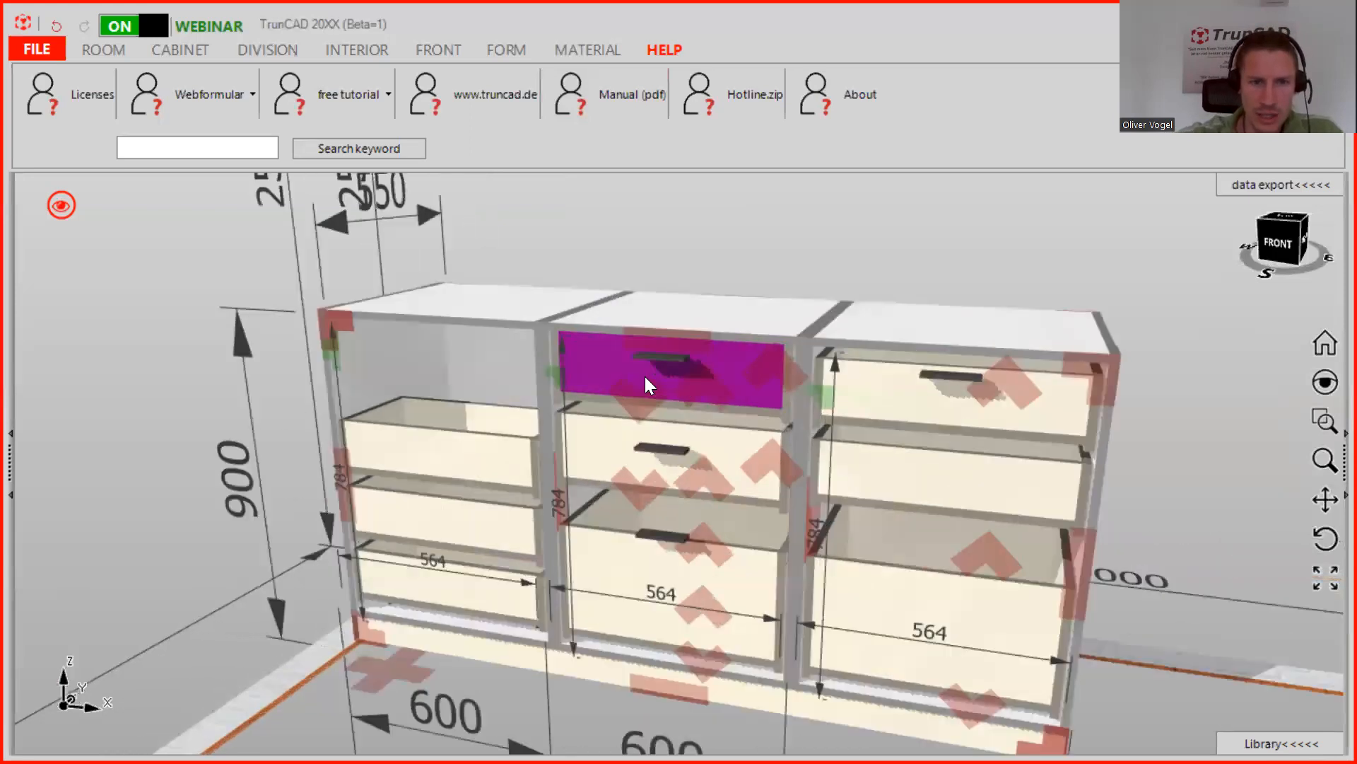
middle_click_drag(649, 336, 644, 344)
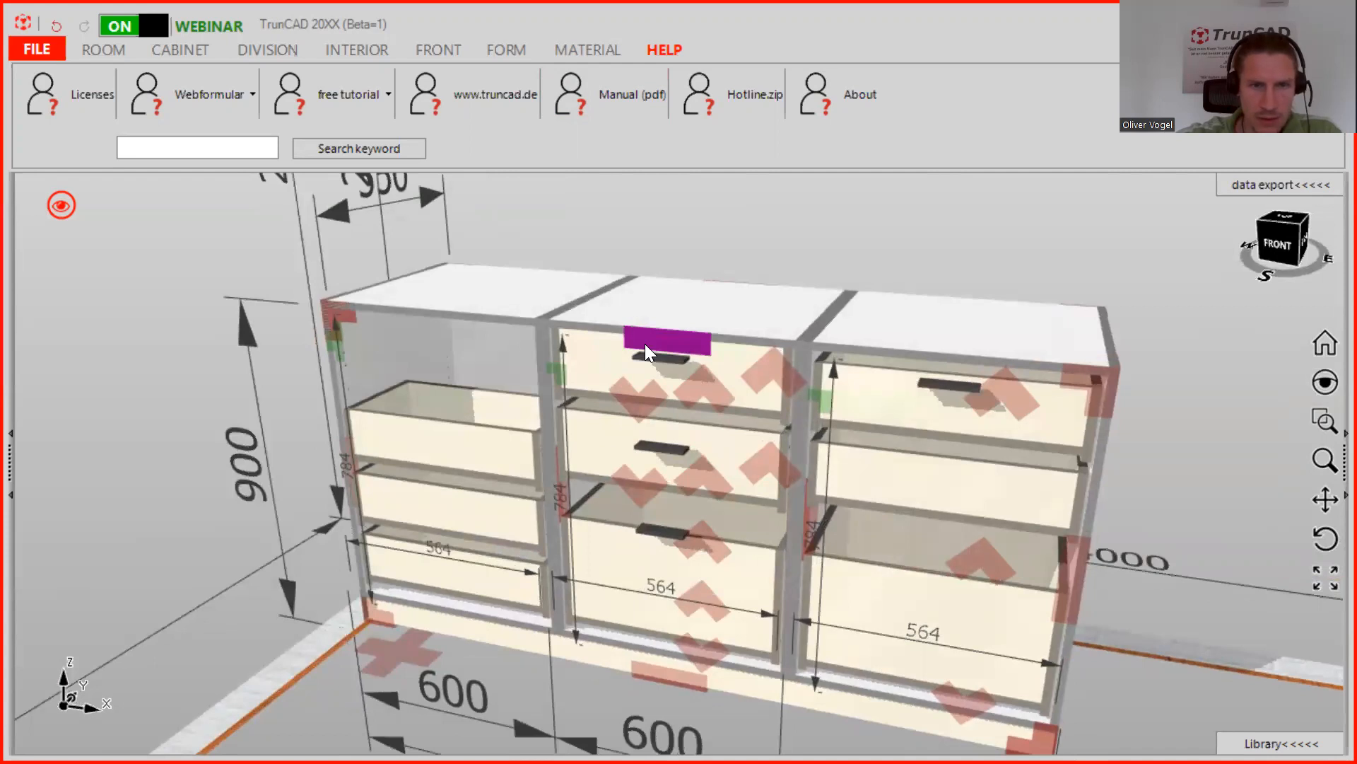
scroll(675, 328, "down", 5)
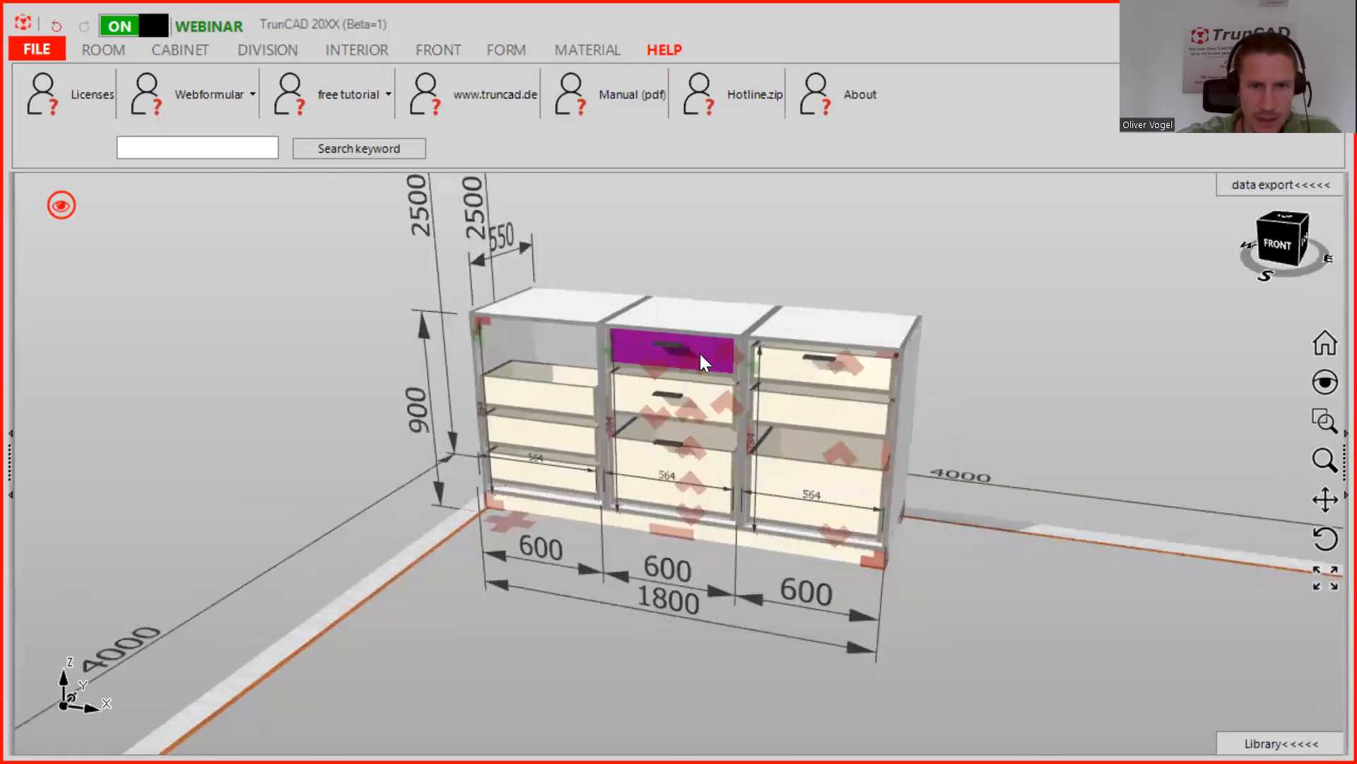
middle_click_drag(753, 352, 724, 360)
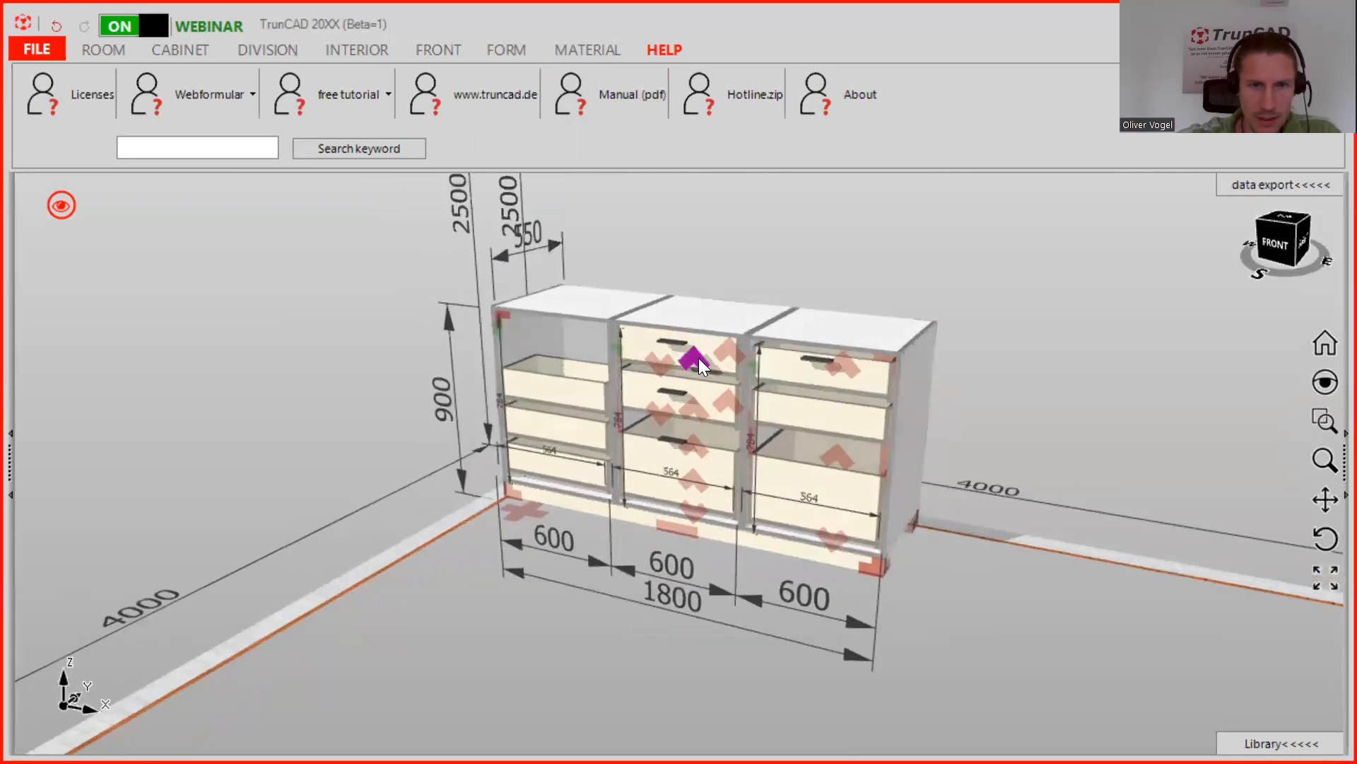
left_click(699, 358)
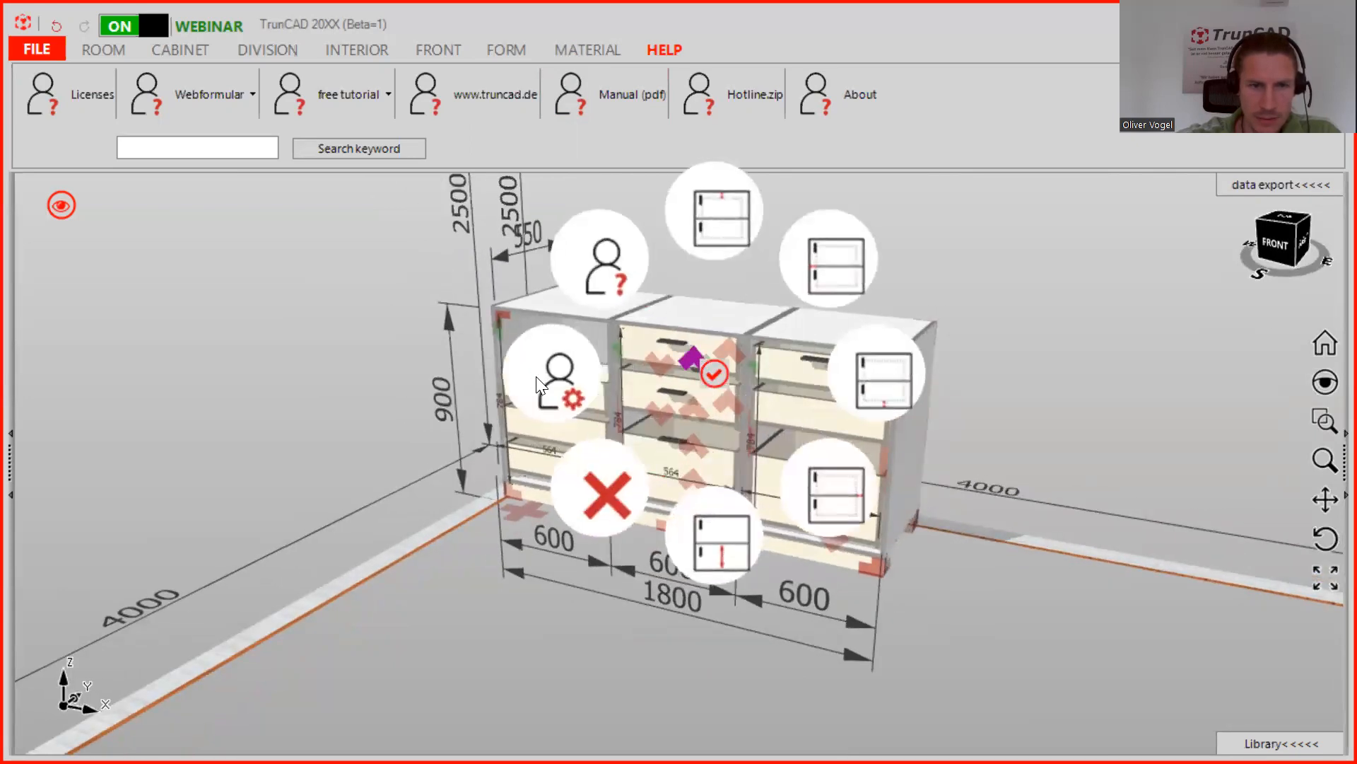
left_click(554, 380)
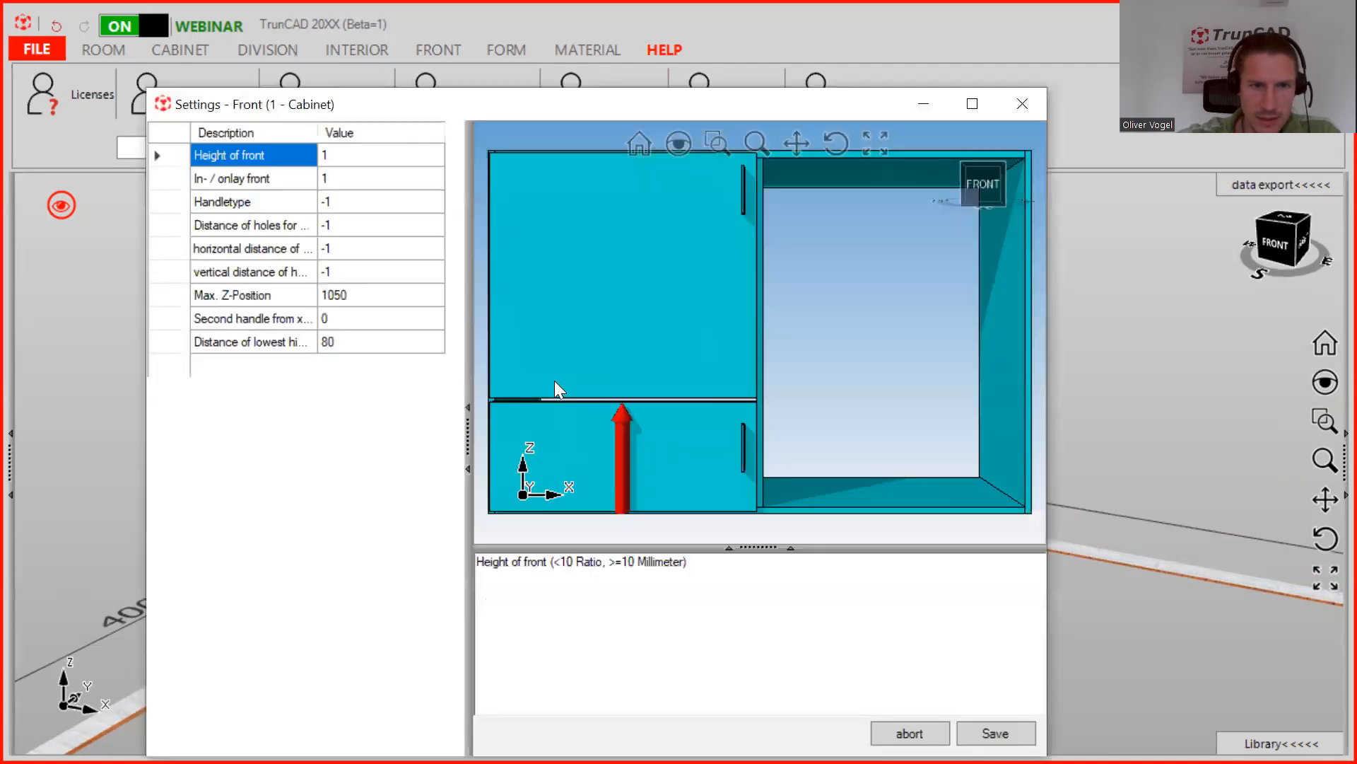
scroll(368, 346, "down", 3)
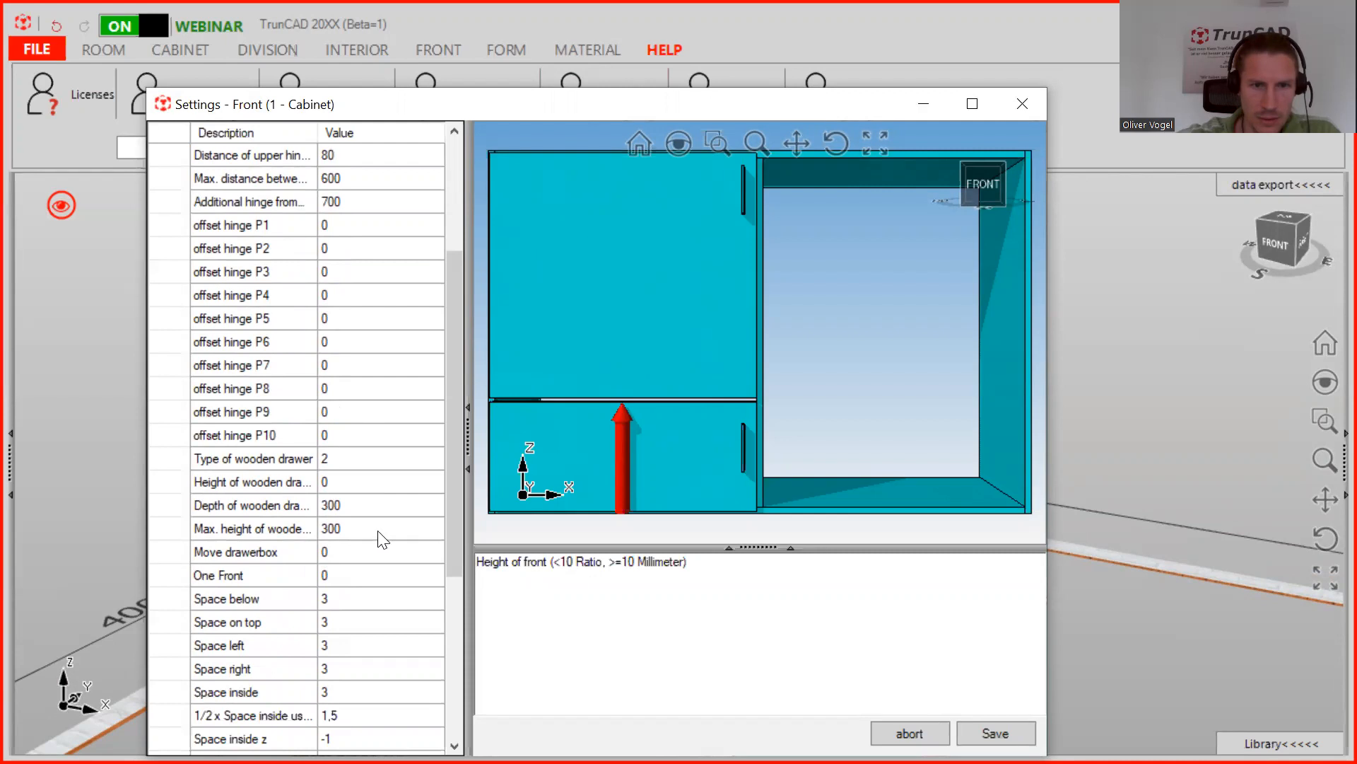
scroll(366, 537, "down", 2)
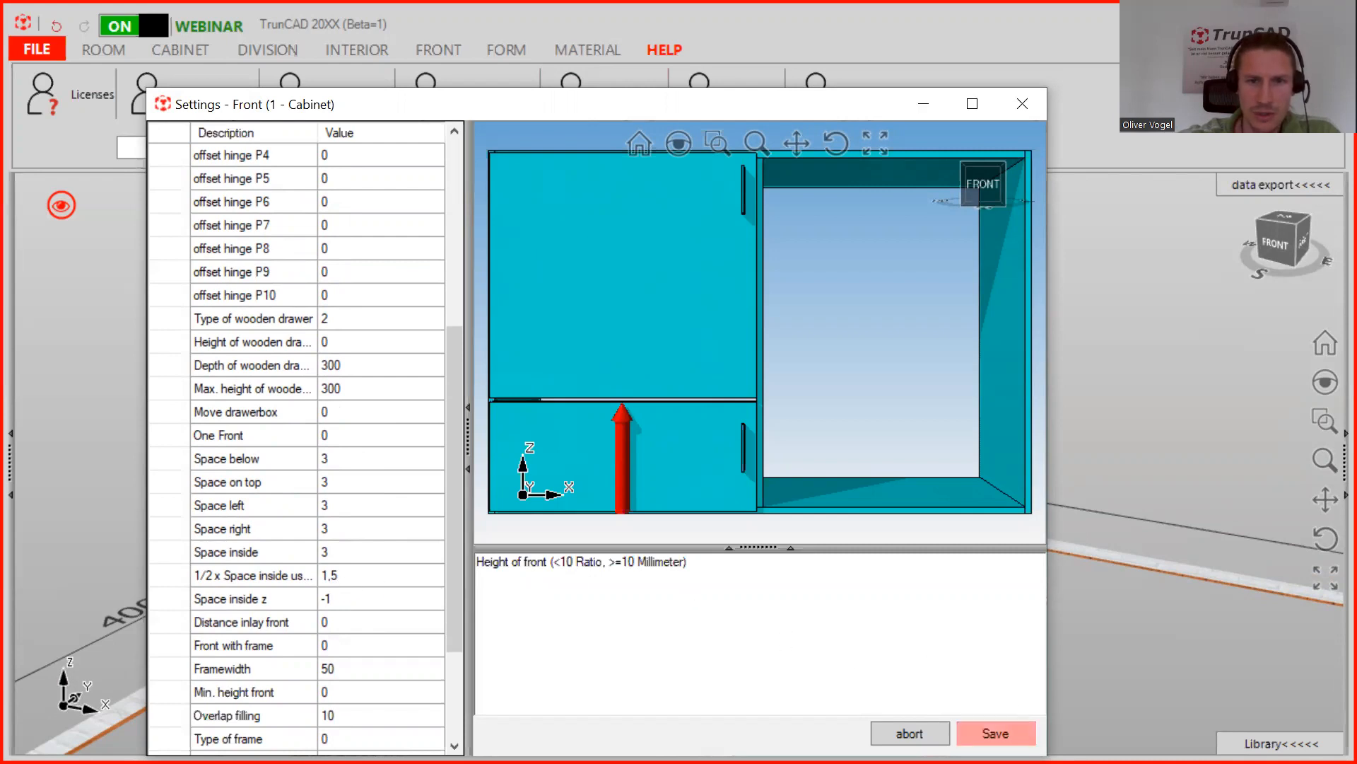
left_click(995, 733)
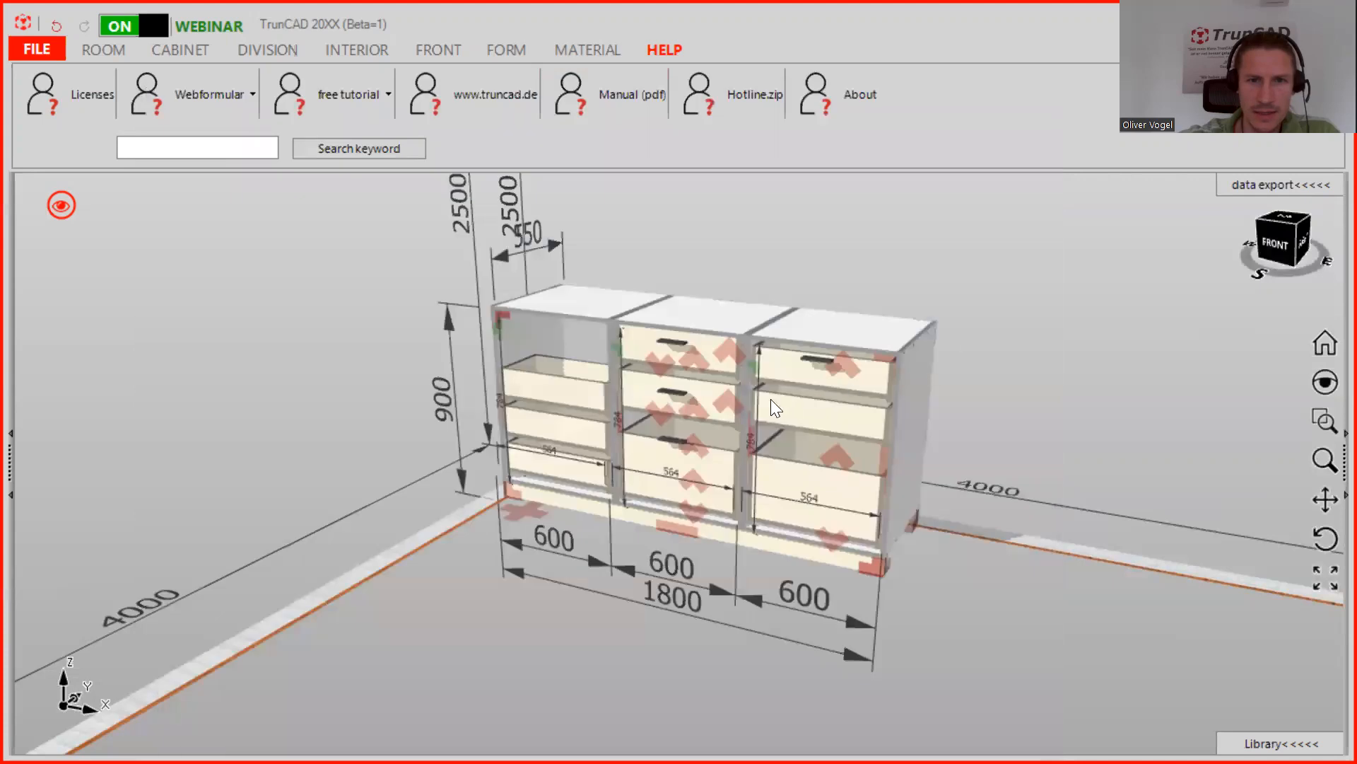
Remove the three interior drawers from the sideboard's left compartment.
mouse_move(770, 399)
middle_mouse_down()
mouse_move(828, 368)
mouse_move(790, 413)
mouse_move(796, 399)
middle_mouse_up()
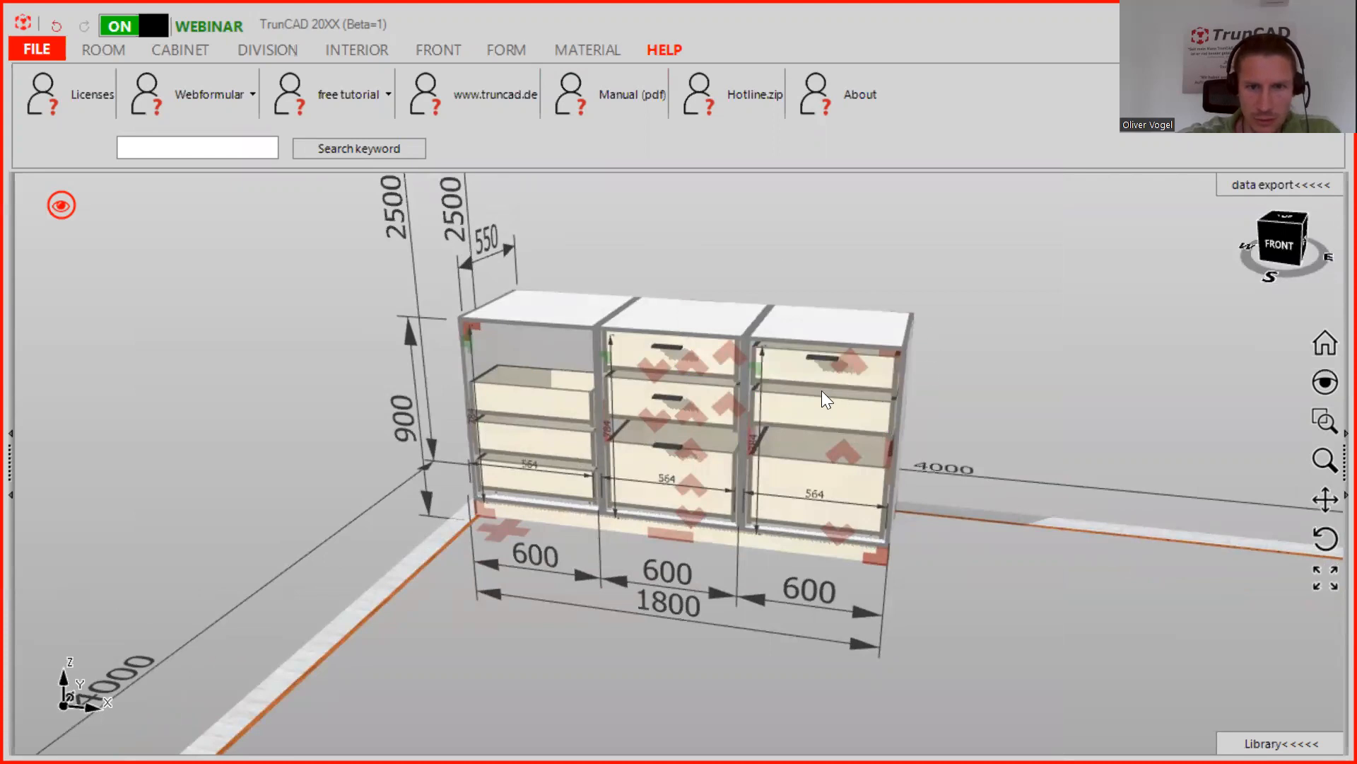
left_click(341, 50)
left_click(201, 141)
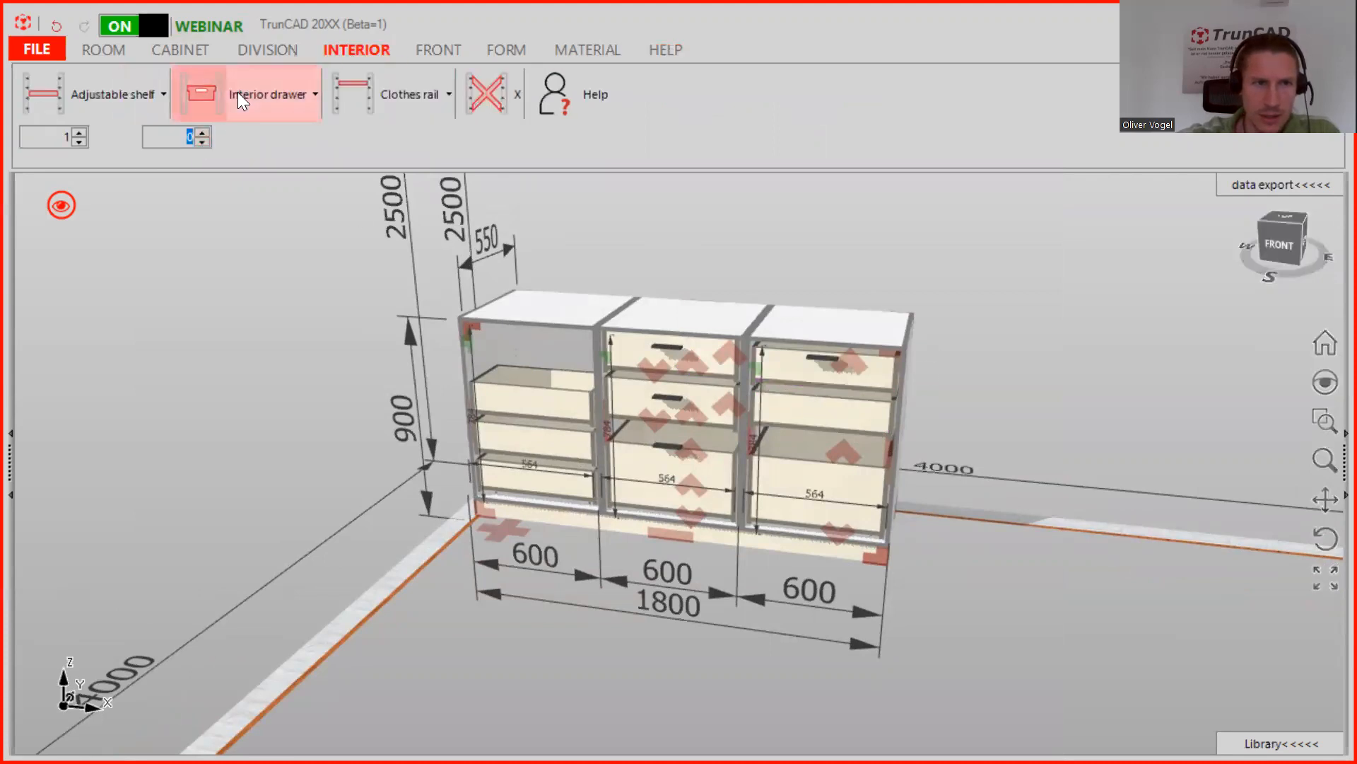
left_click(504, 388)
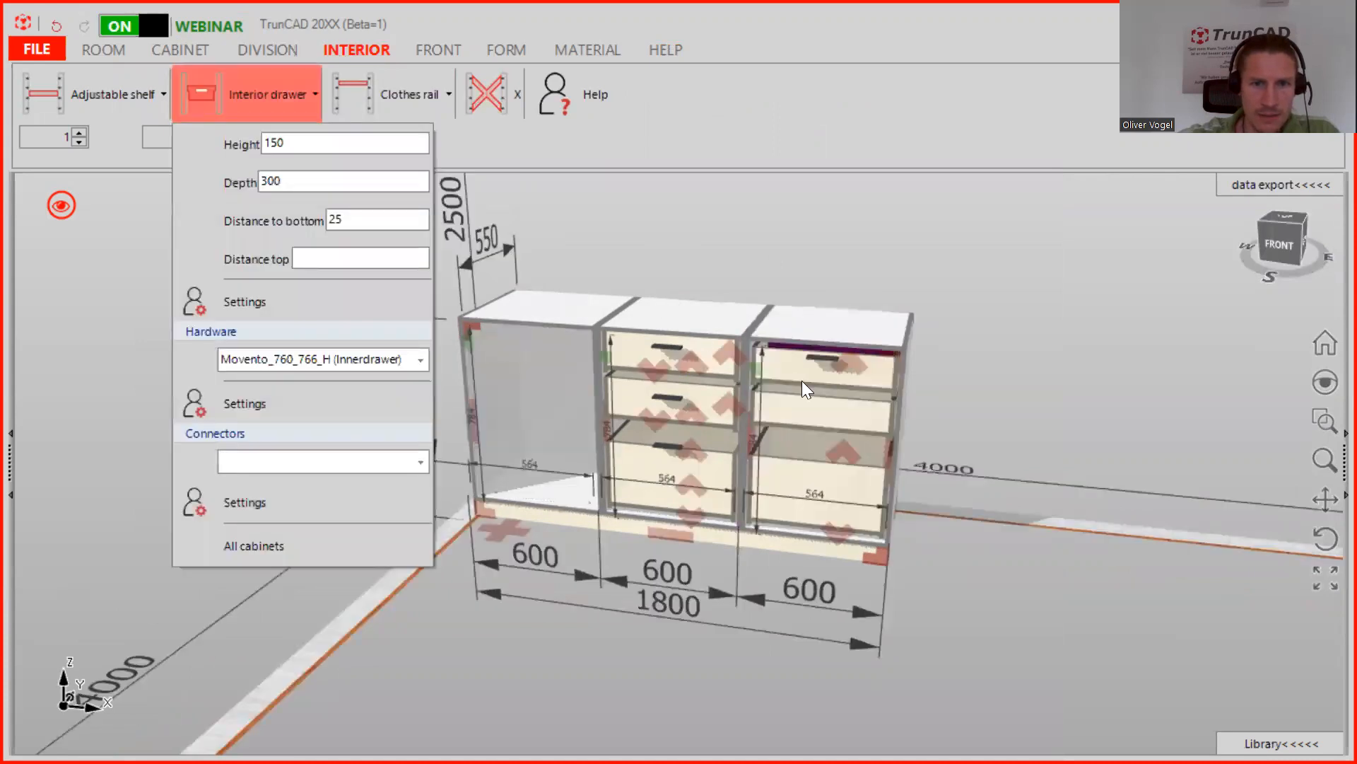
Delete the front drawer and the interior drawers from the sideboard's right compartment.
right_click(839, 450)
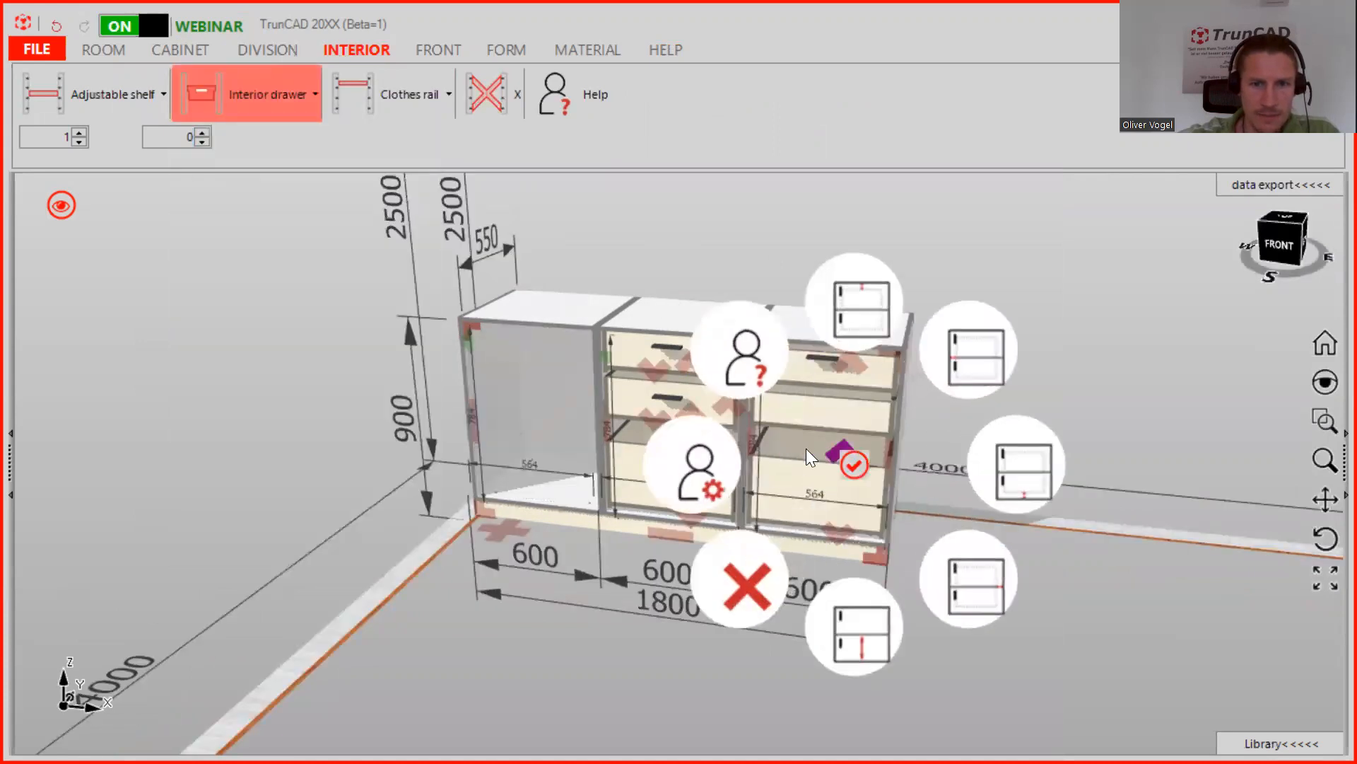
left_click(202, 89)
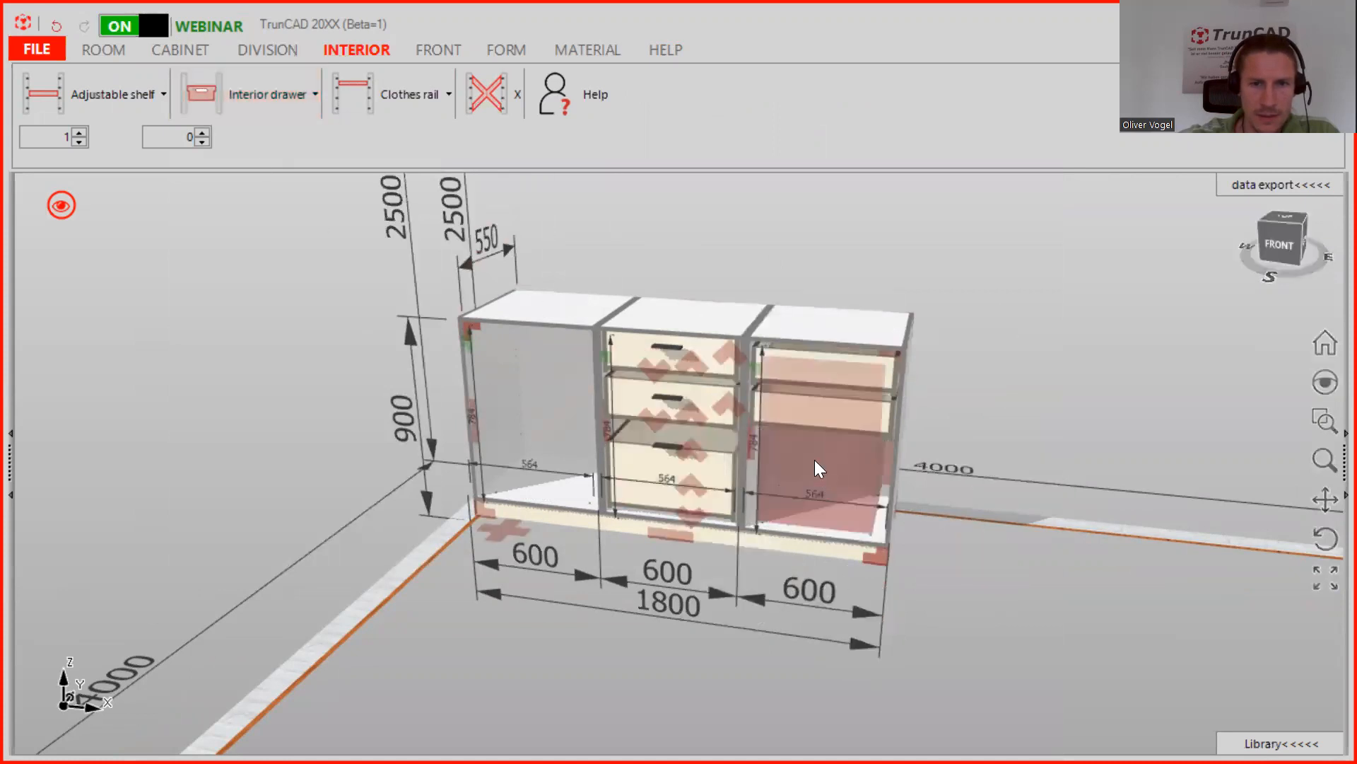
left_click(775, 418)
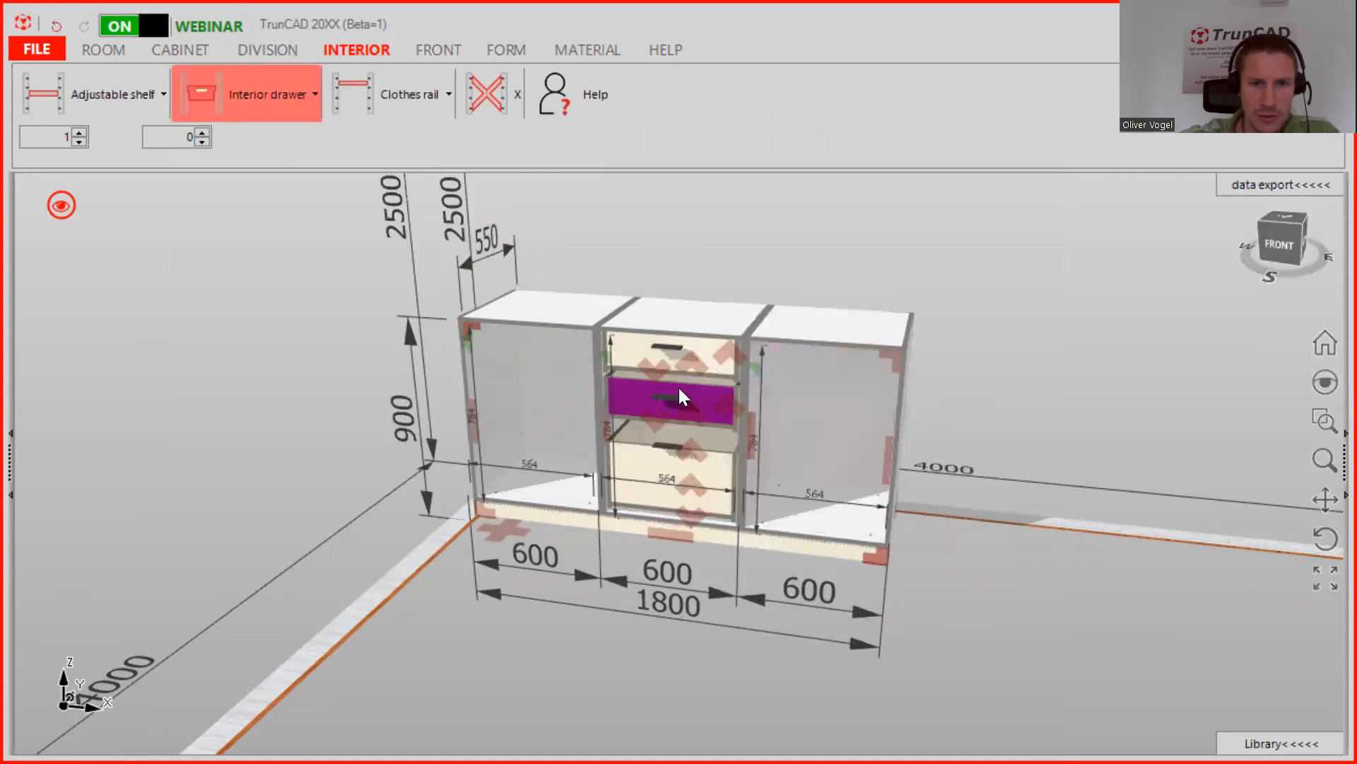
Delete the top drawer front in the middle compartment and clear the compartment's remaining drawers.
right_click(691, 364)
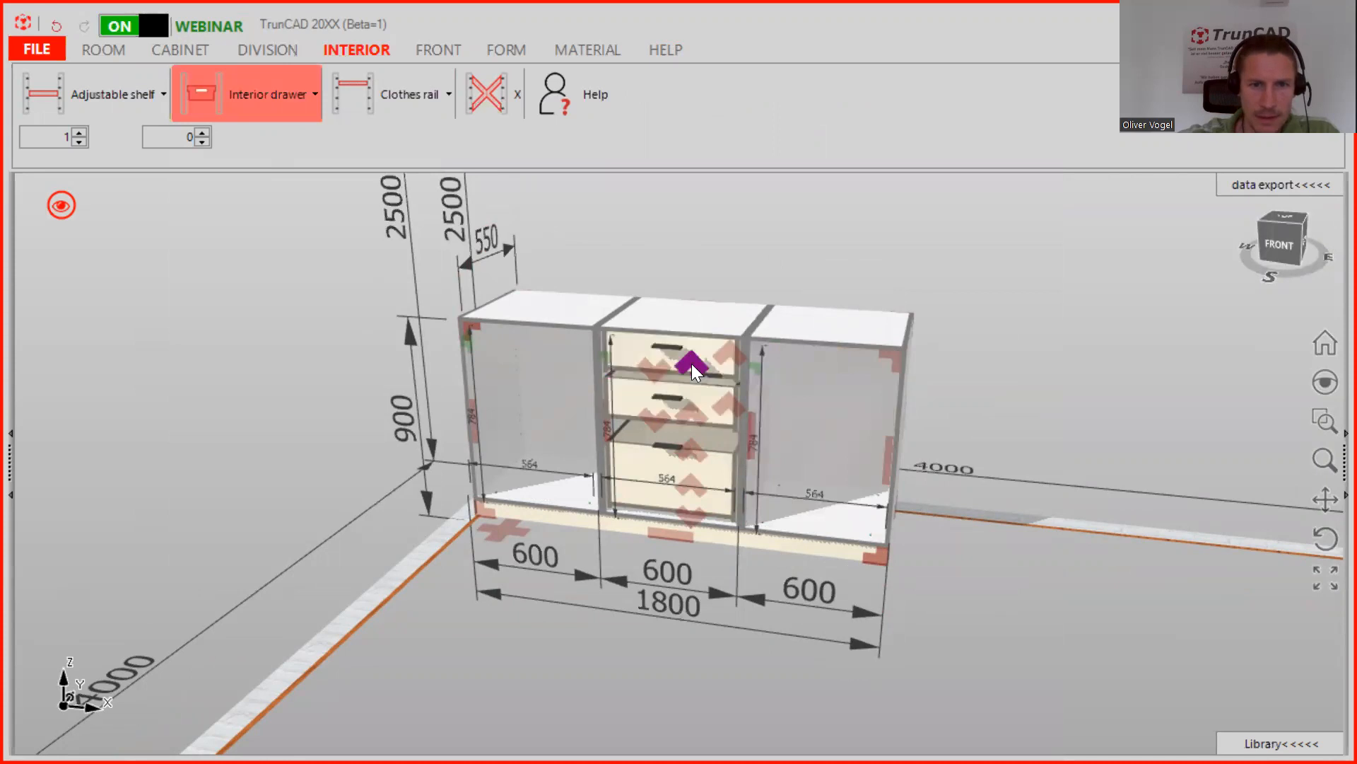
left_click(585, 520)
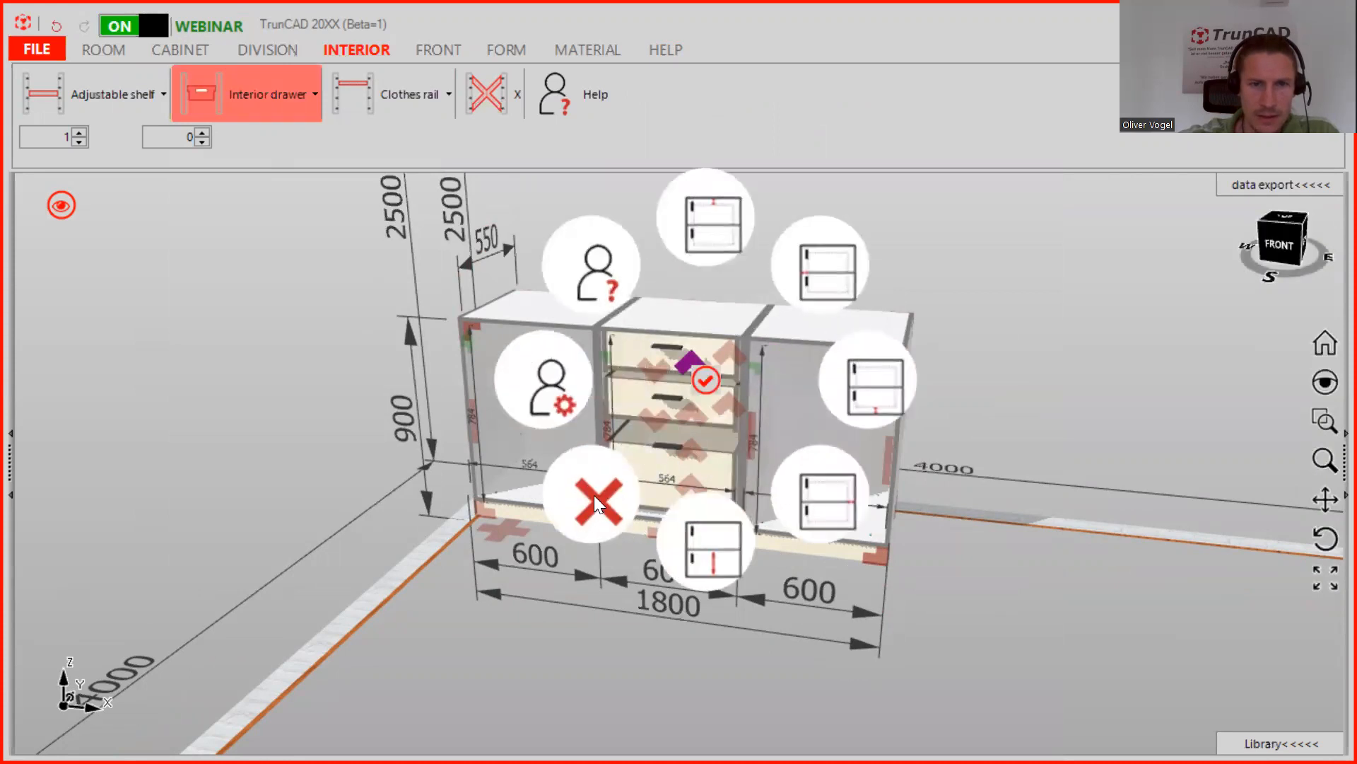
right_click(607, 362)
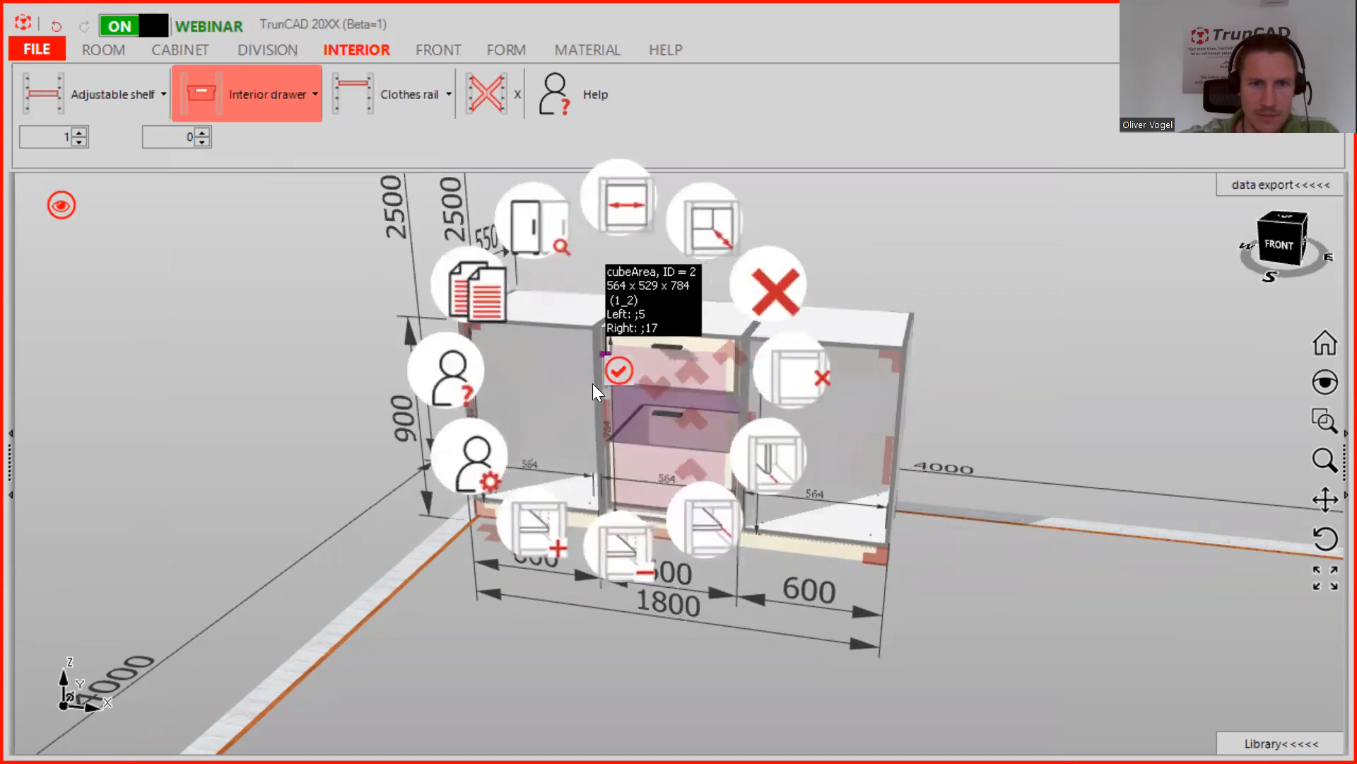
left_click(785, 277)
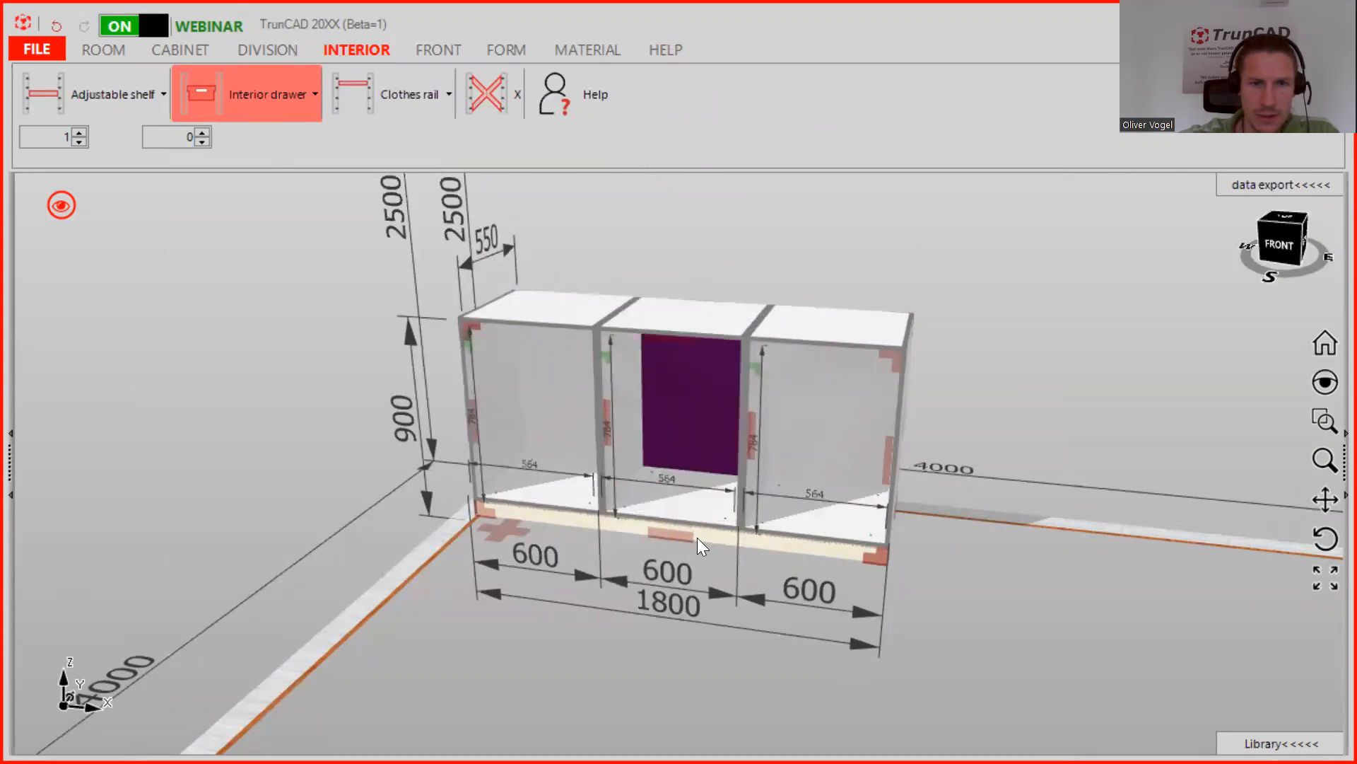
Remove all divisions from the sideboard's interior, leaving a single undivided compartment.
mouse_move(620, 357)
middle_mouse_down()
mouse_move(636, 334)
mouse_move(625, 332)
middle_mouse_up()
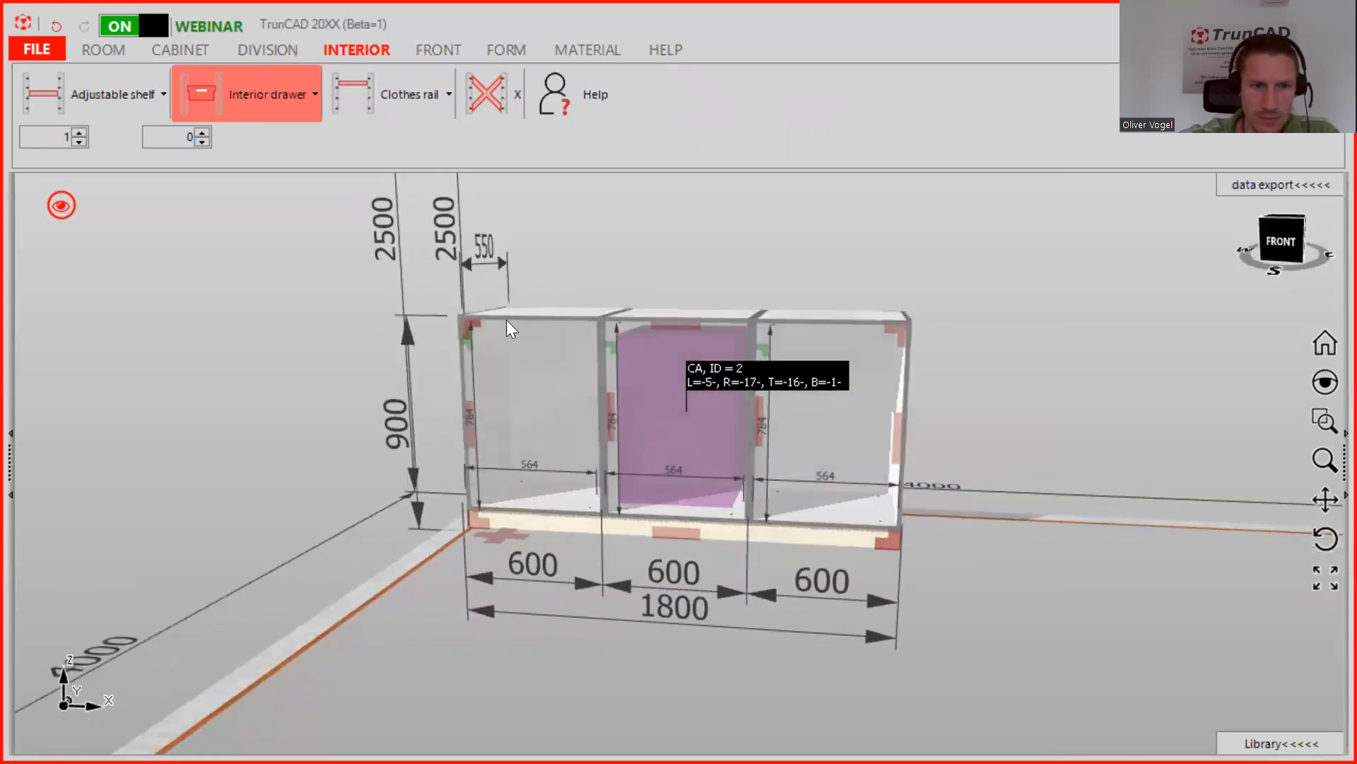
right_click(463, 336)
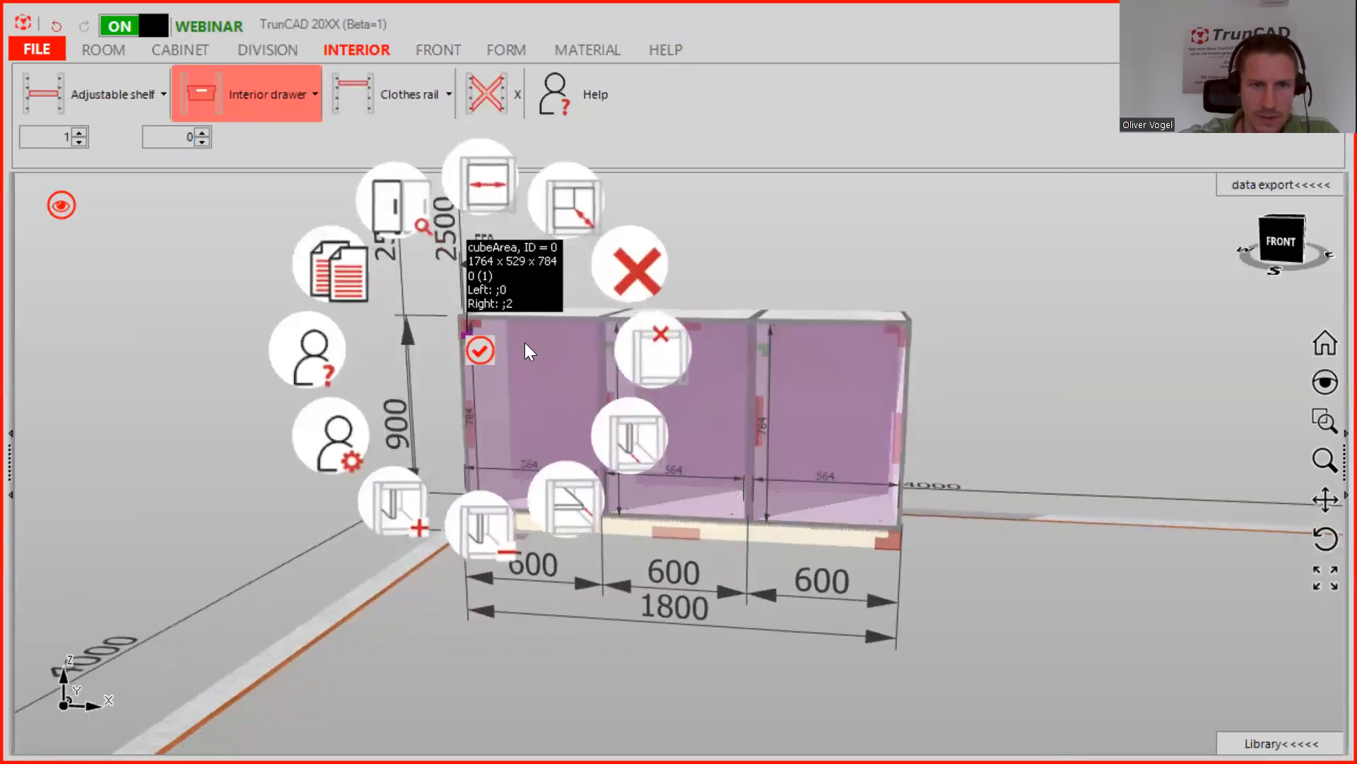
left_click(627, 287)
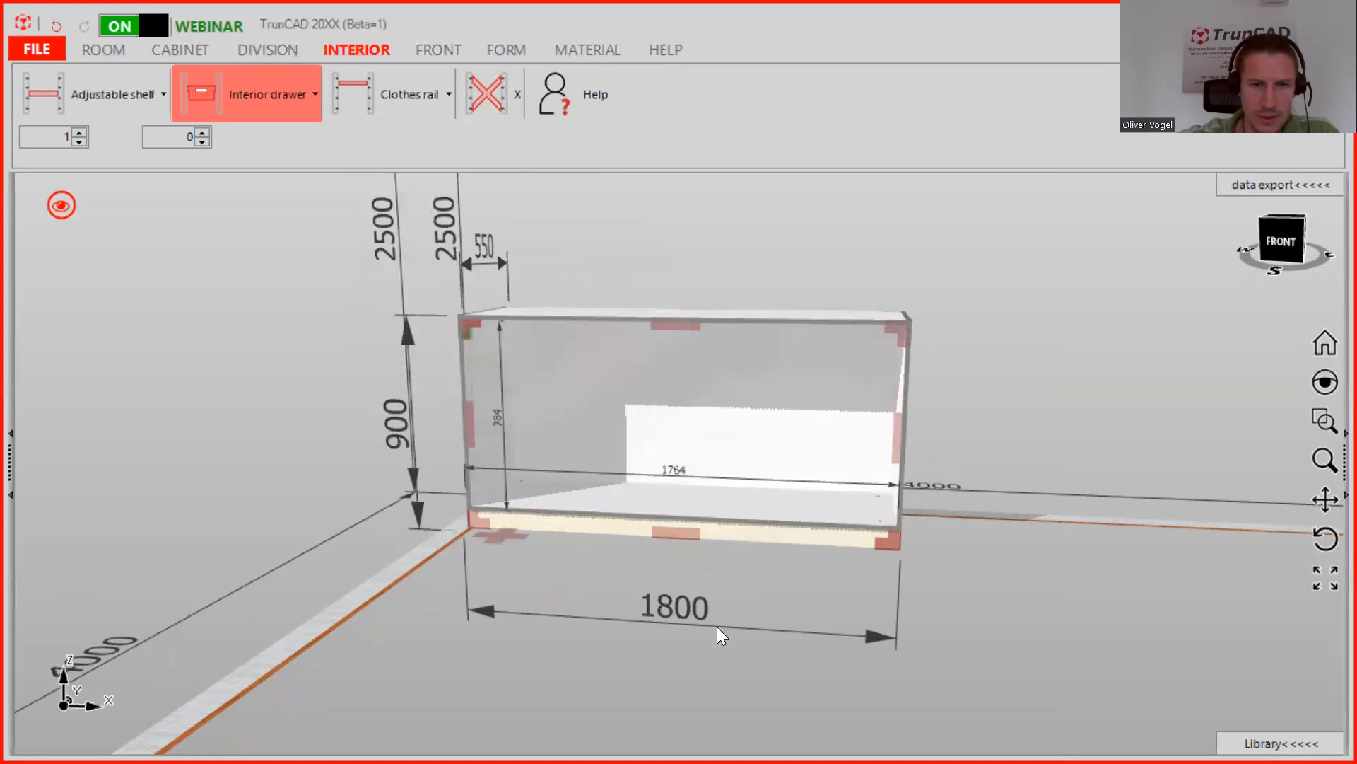
Set the overall cabinet width to 600 mm.
left_click(882, 632)
type("6")
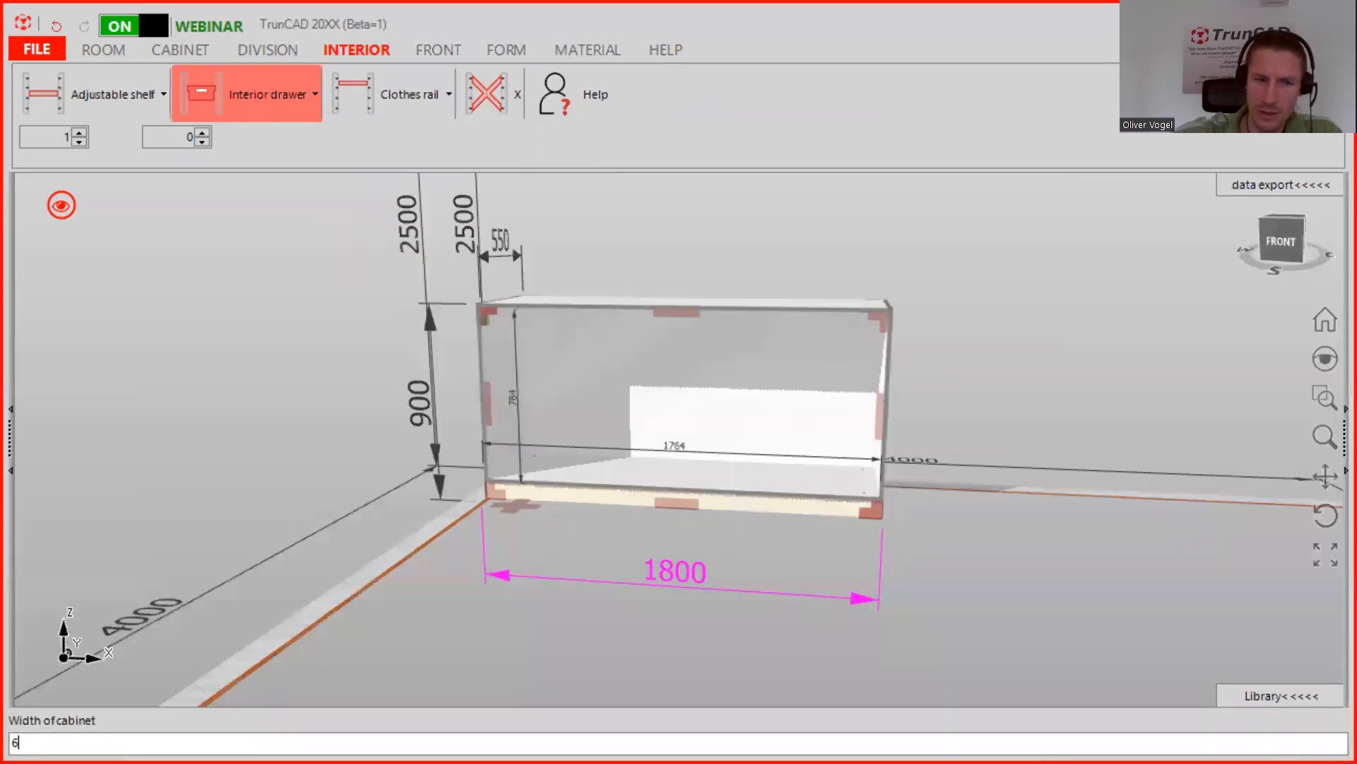
type("00")
key("Return")
middle_click_drag(876, 439, 756, 445)
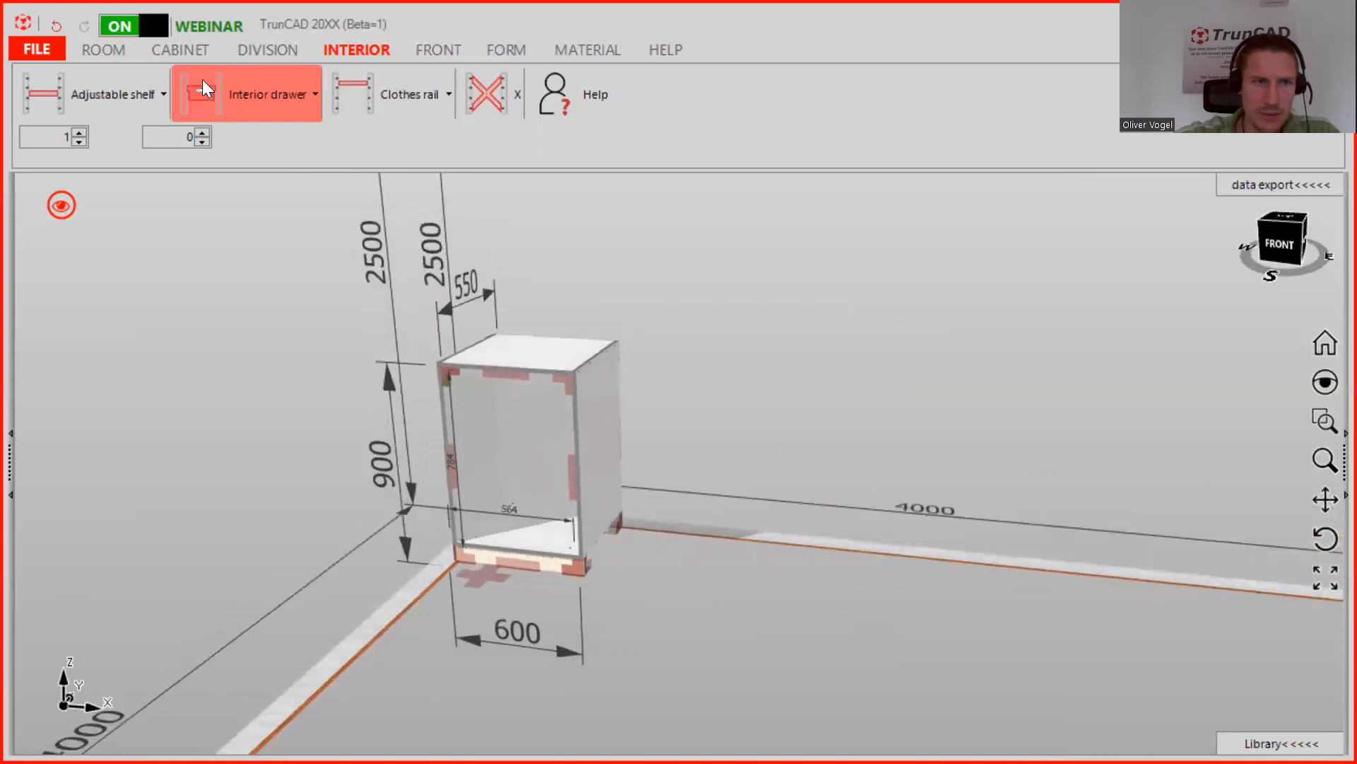
Save the empty 600 mm cabinet as the standard, overwriting the existing standard.
left_click(28, 51)
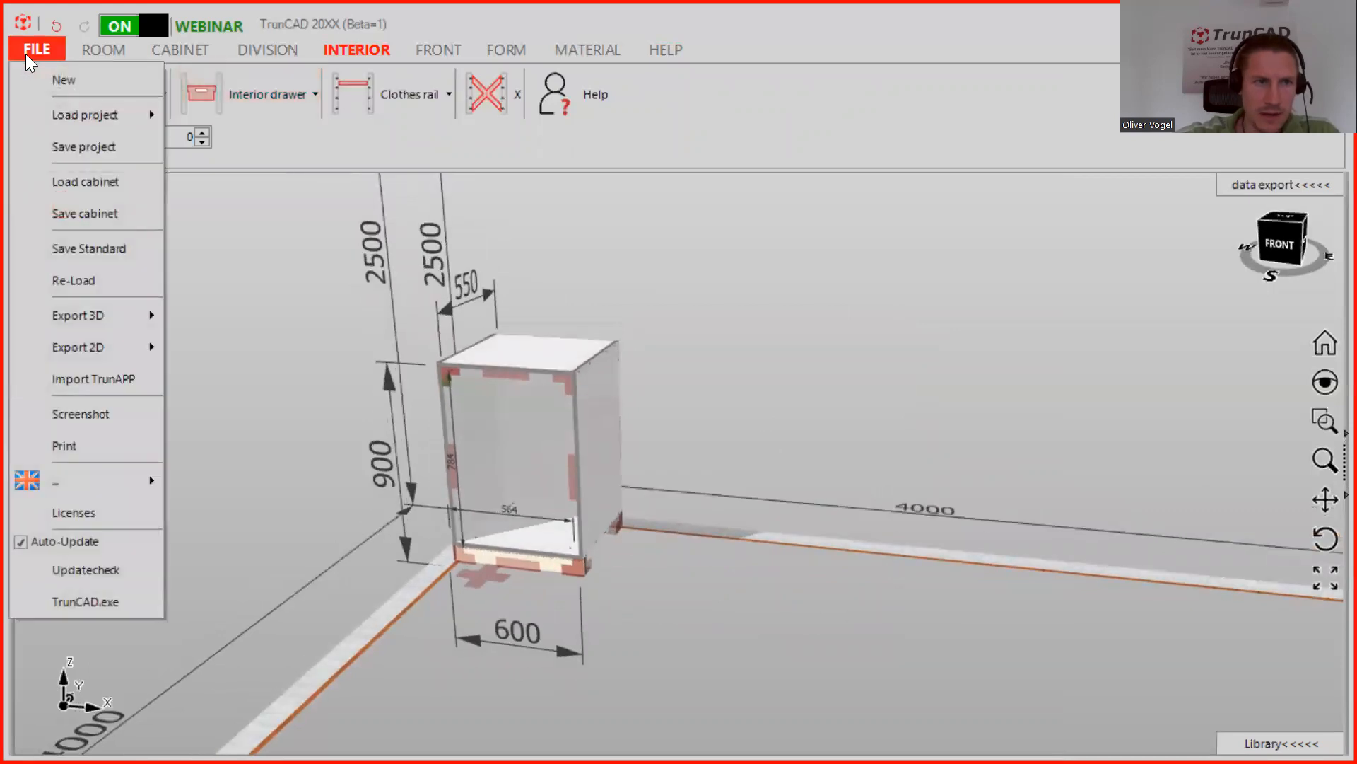
left_click(93, 245)
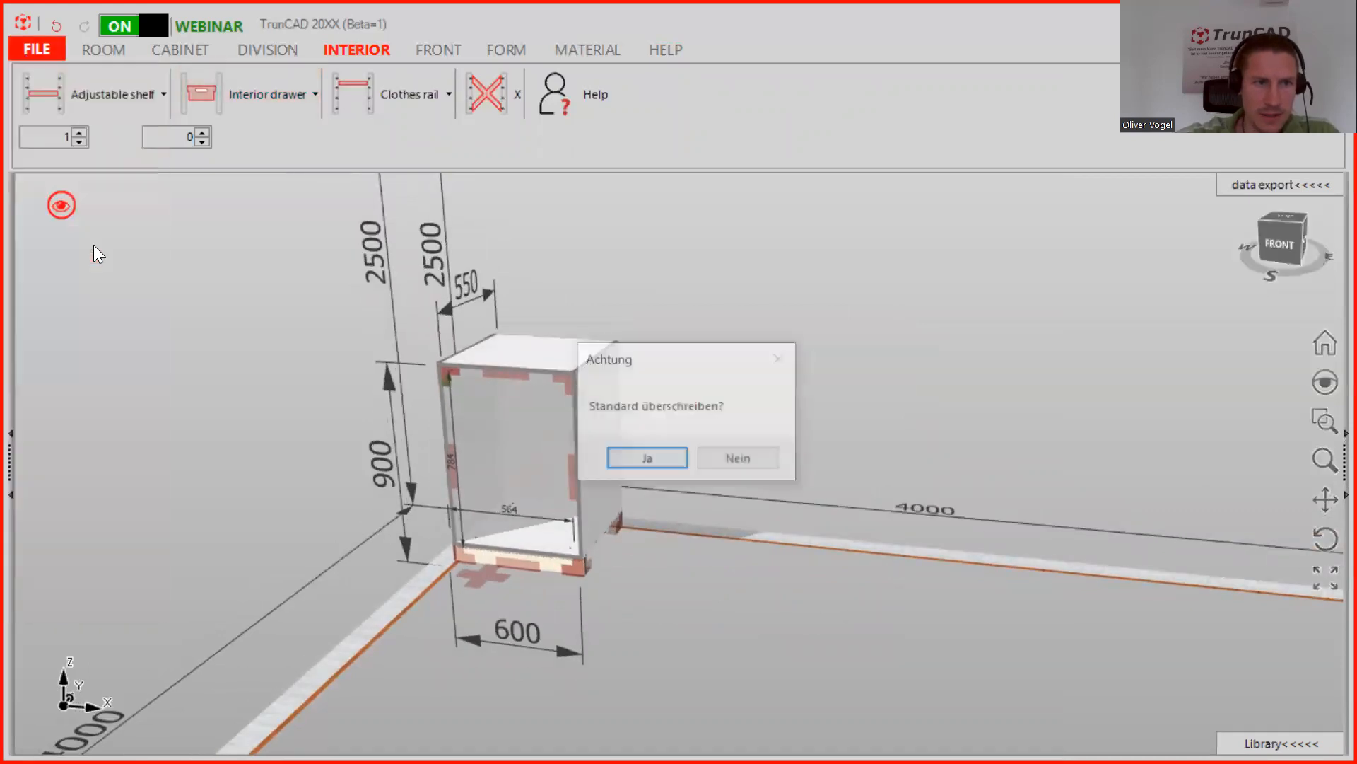
left_click(647, 459)
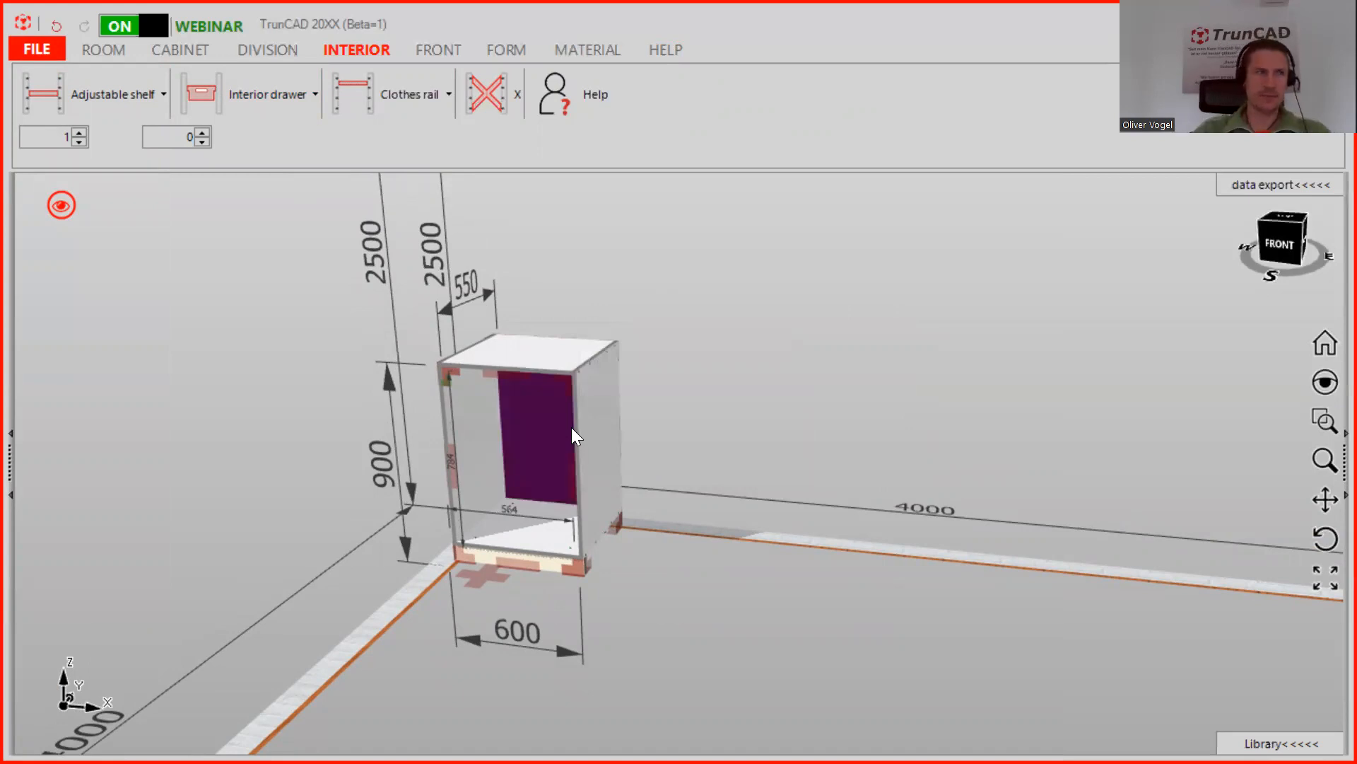
Examine the default dimensions and hardware of the interior drawer and of the front drawer.
left_click(265, 99)
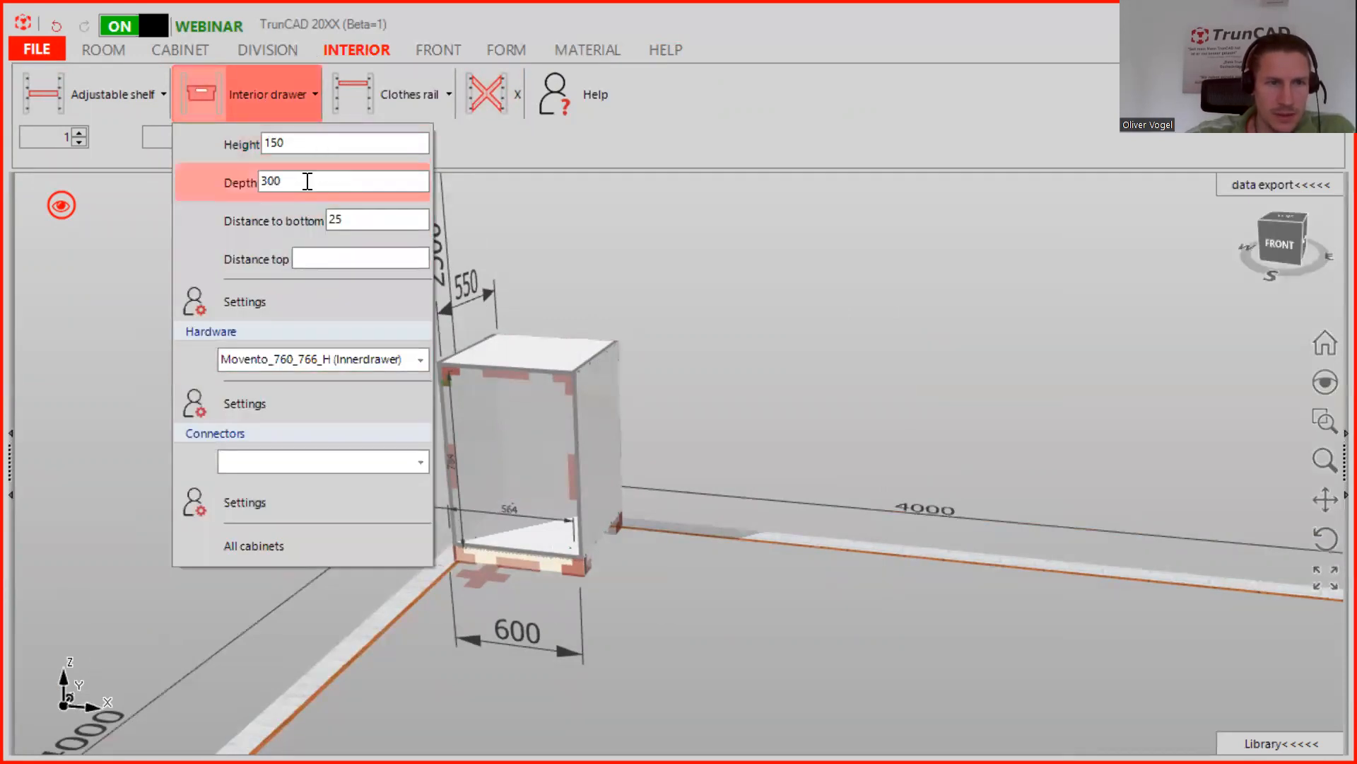
left_click(432, 50)
left_click(429, 87)
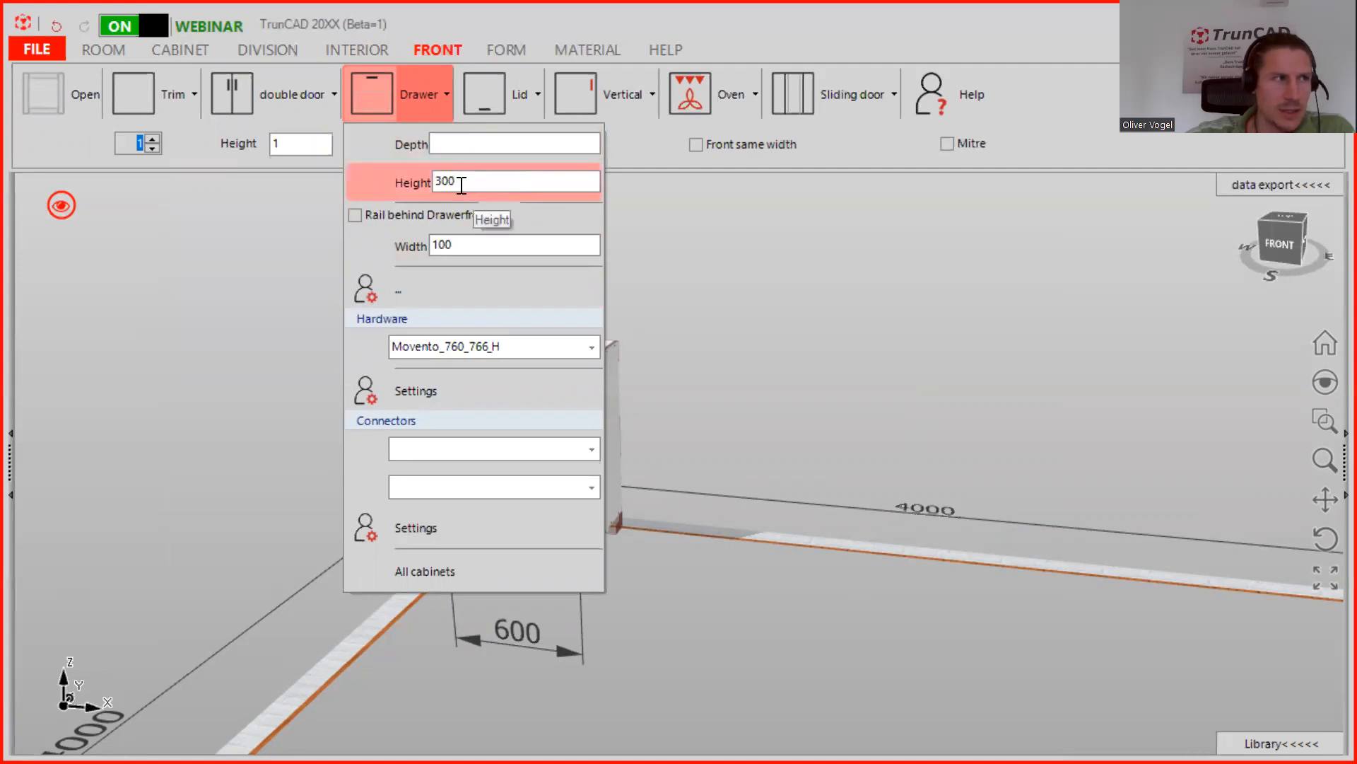
left_click(637, 144)
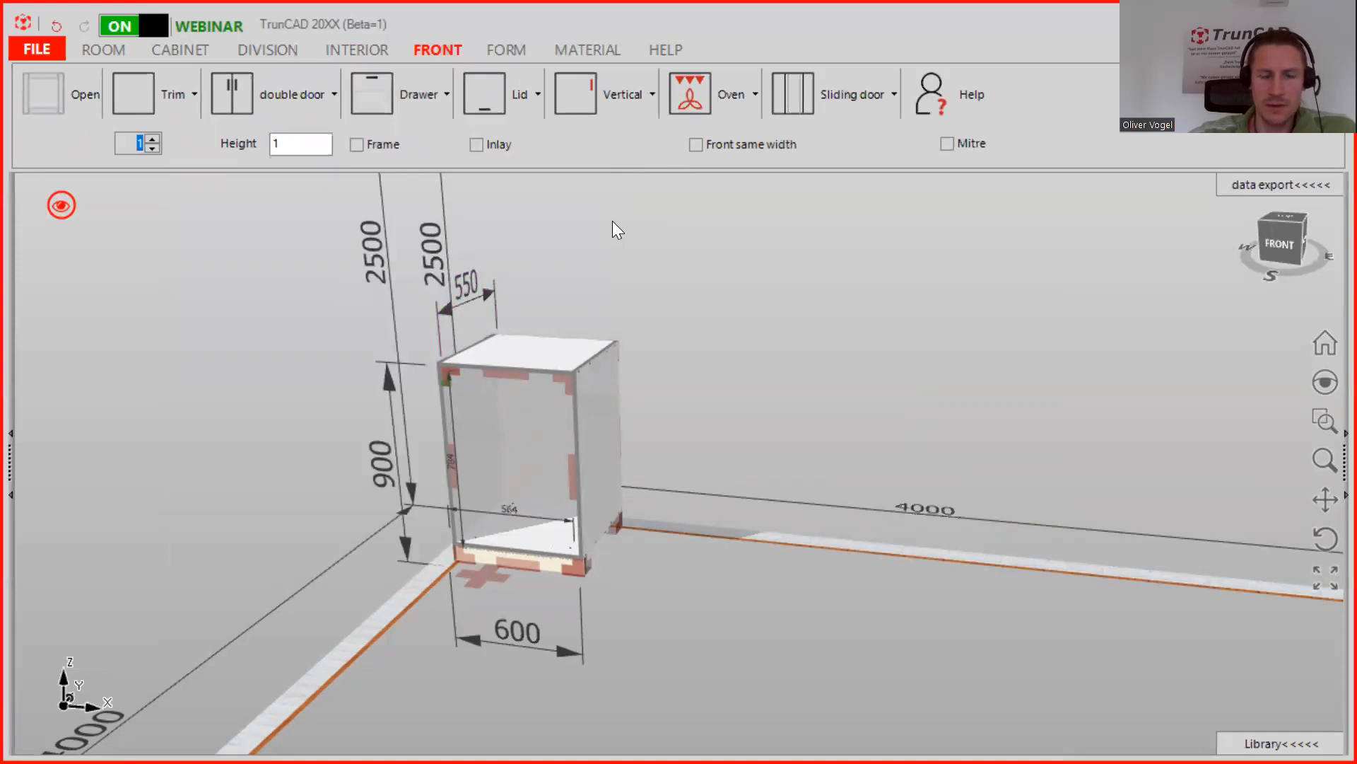